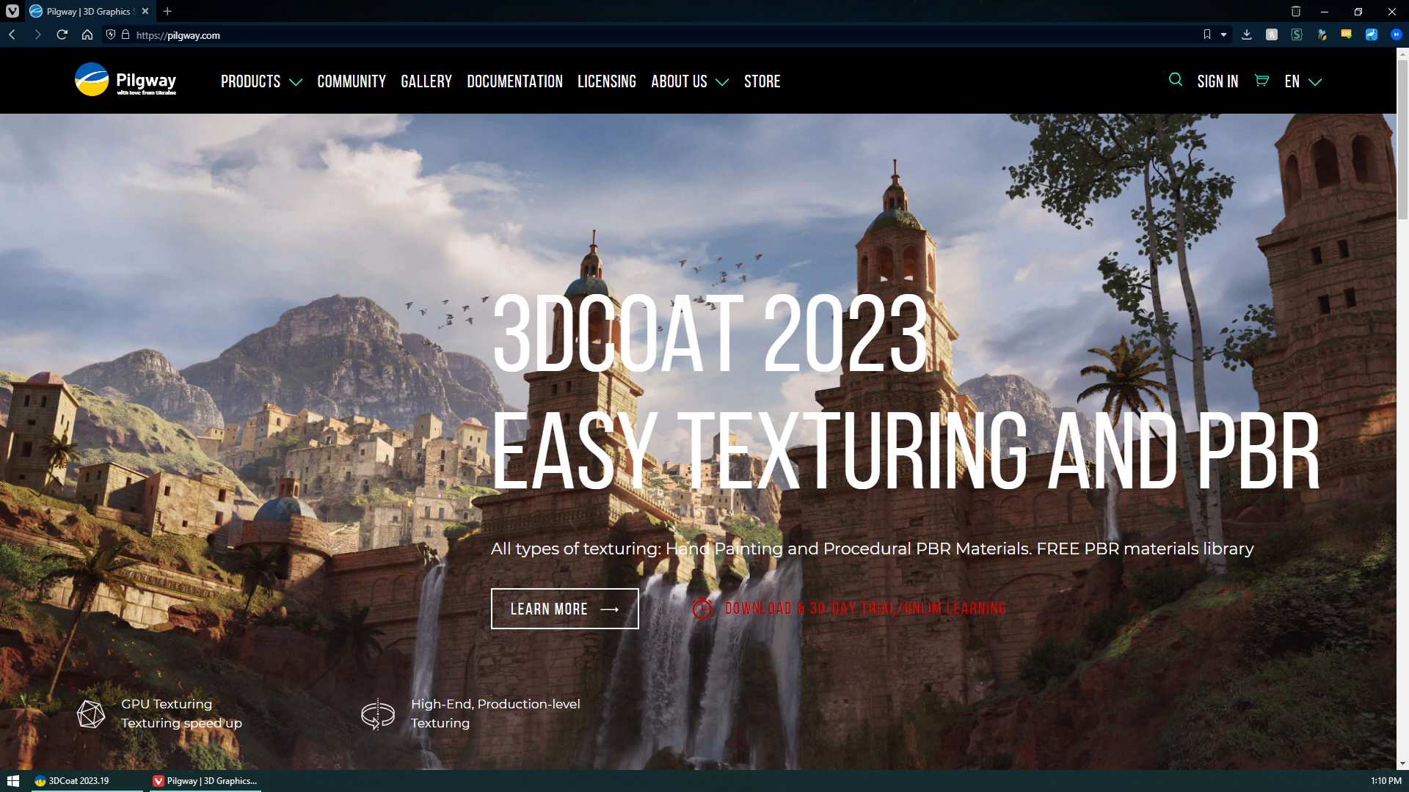
- View the 3DCoatTextura and 3DCoat product pages on the Pilgway website
click(251, 82)
click(251, 81)
click(251, 82)
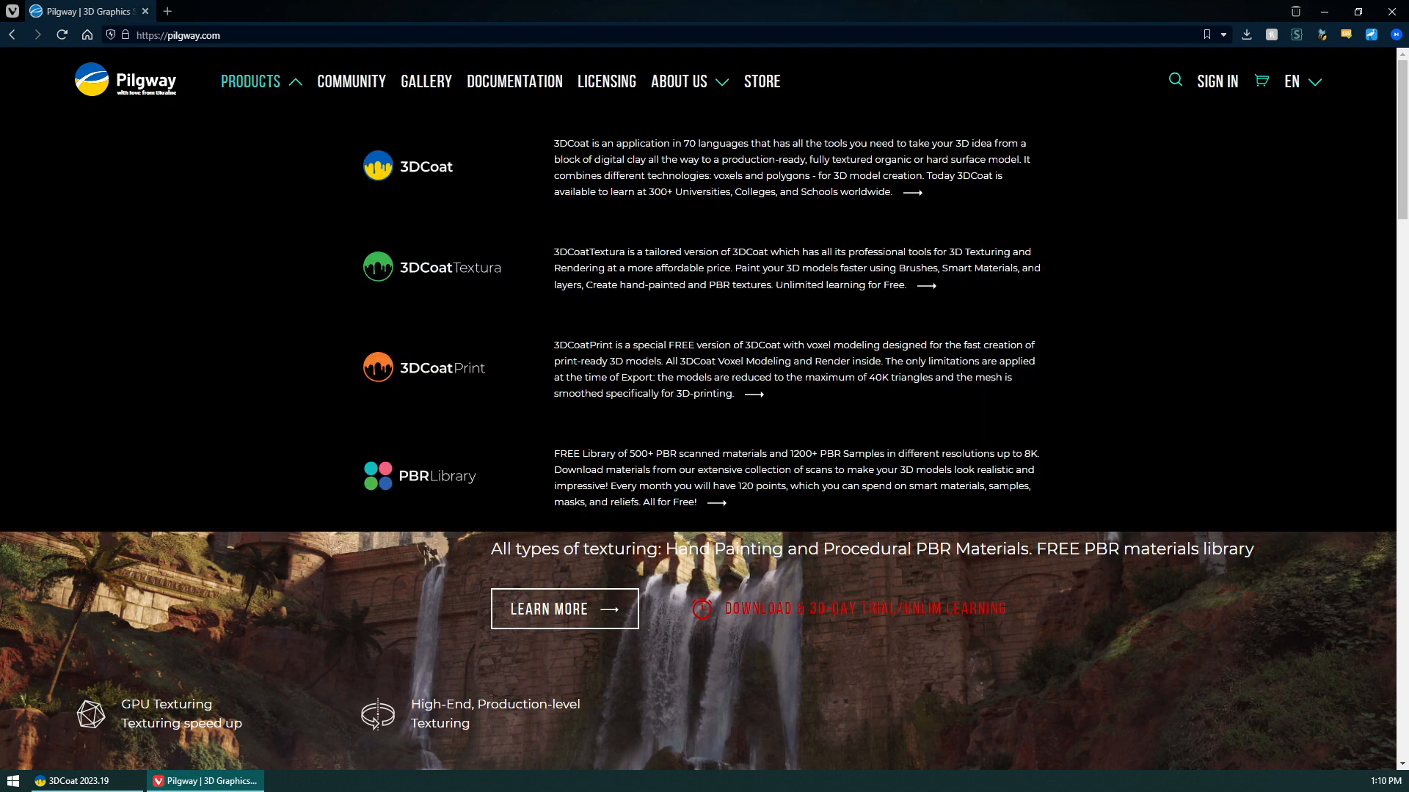
click(433, 268)
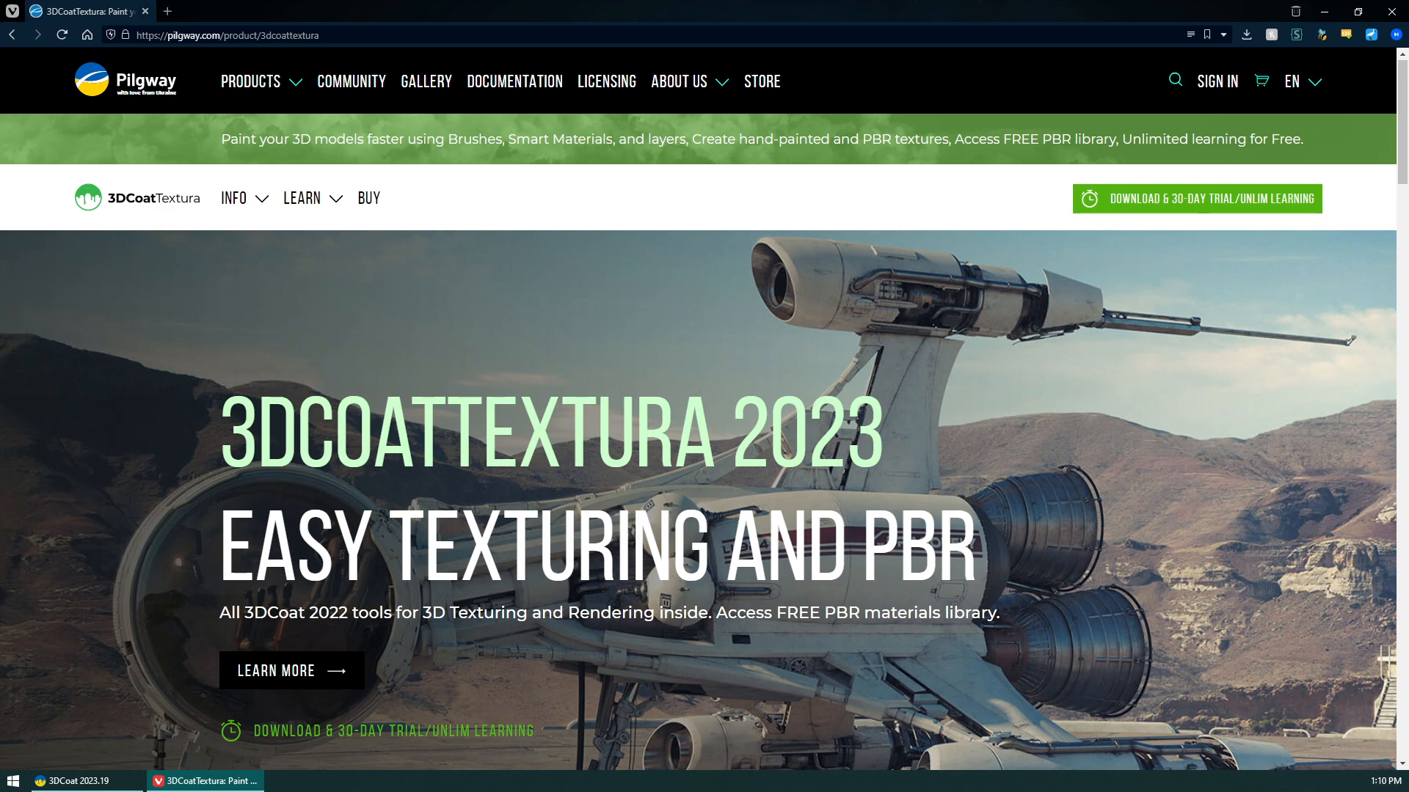
mouse_move(261, 82)
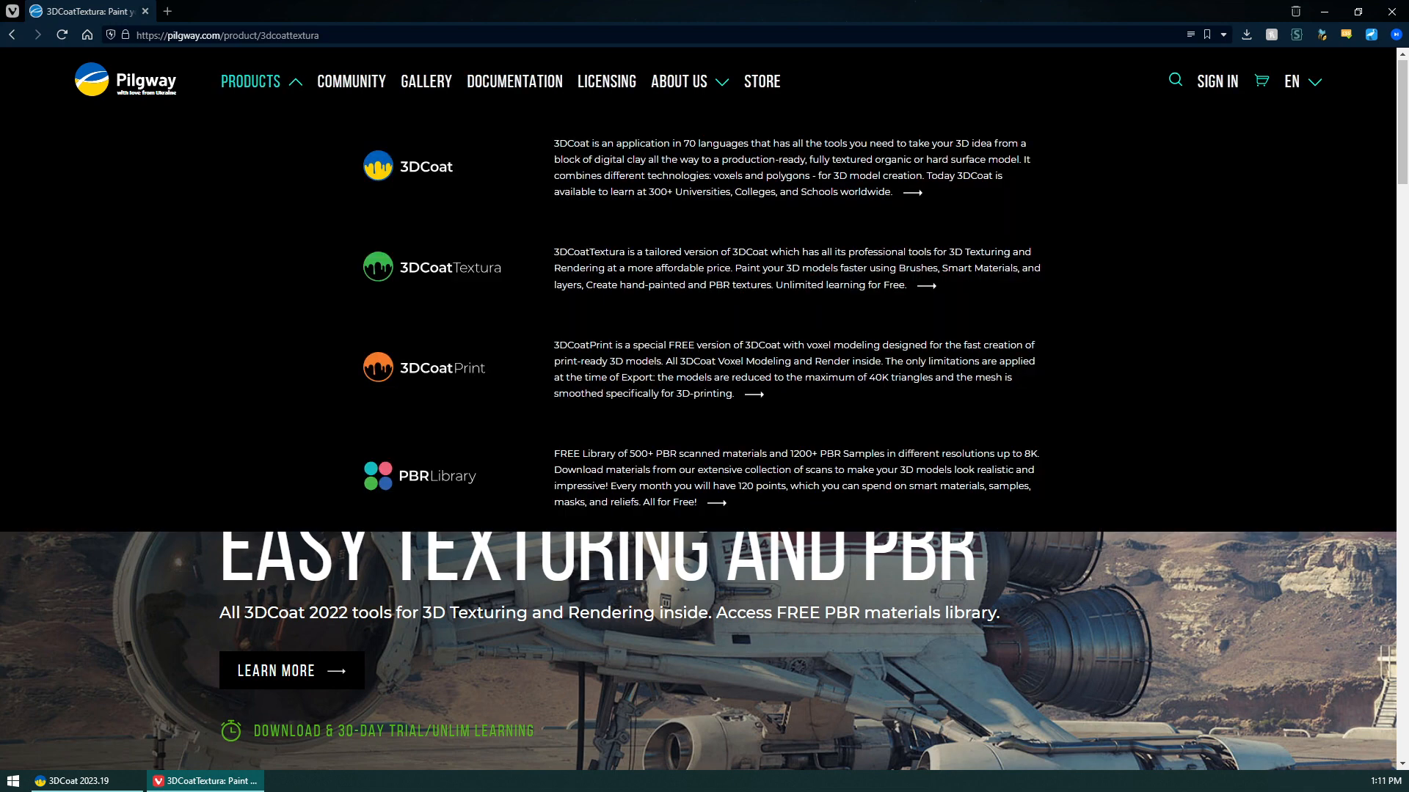
click(409, 167)
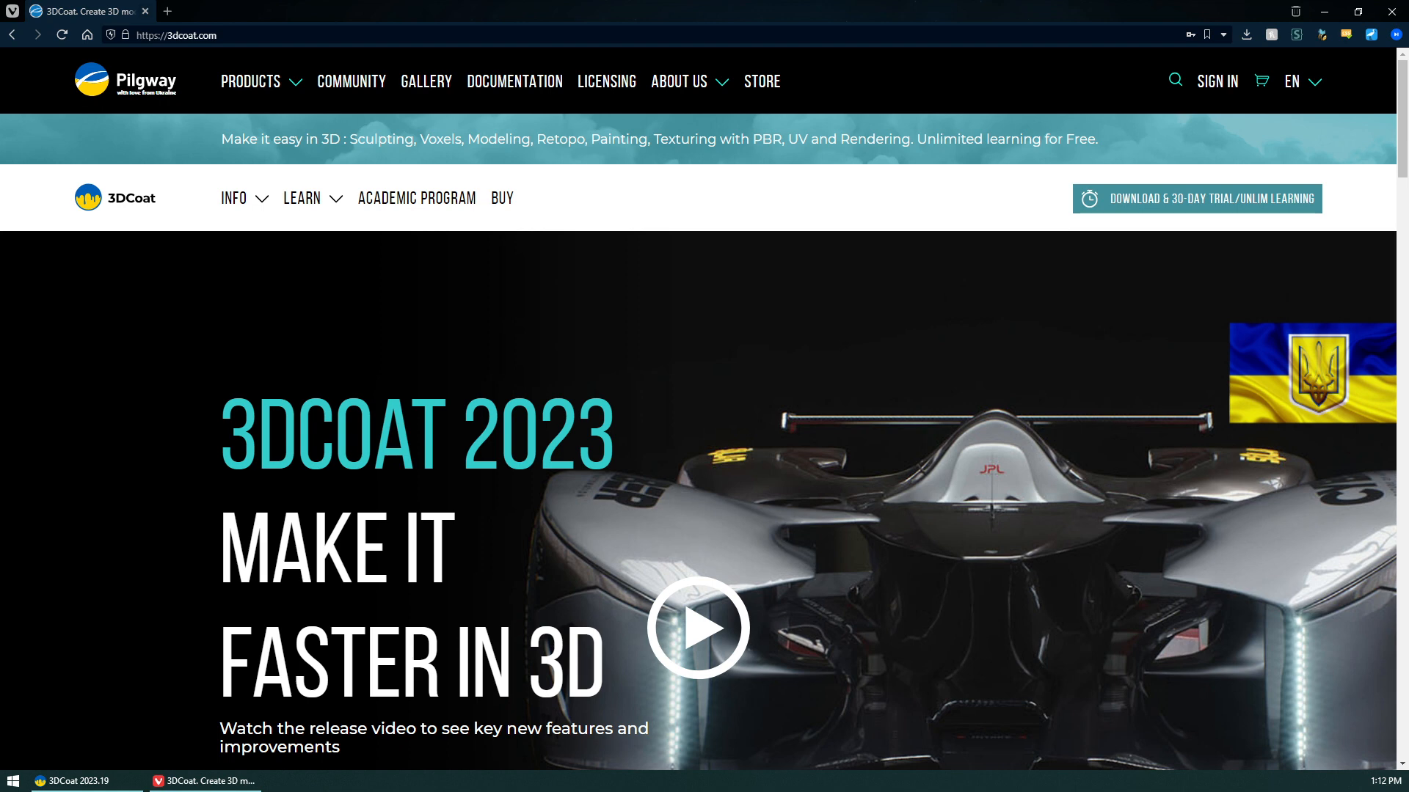
- Open the 3DCoatTextura purchase options and review the permanent individual licence
click(251, 81)
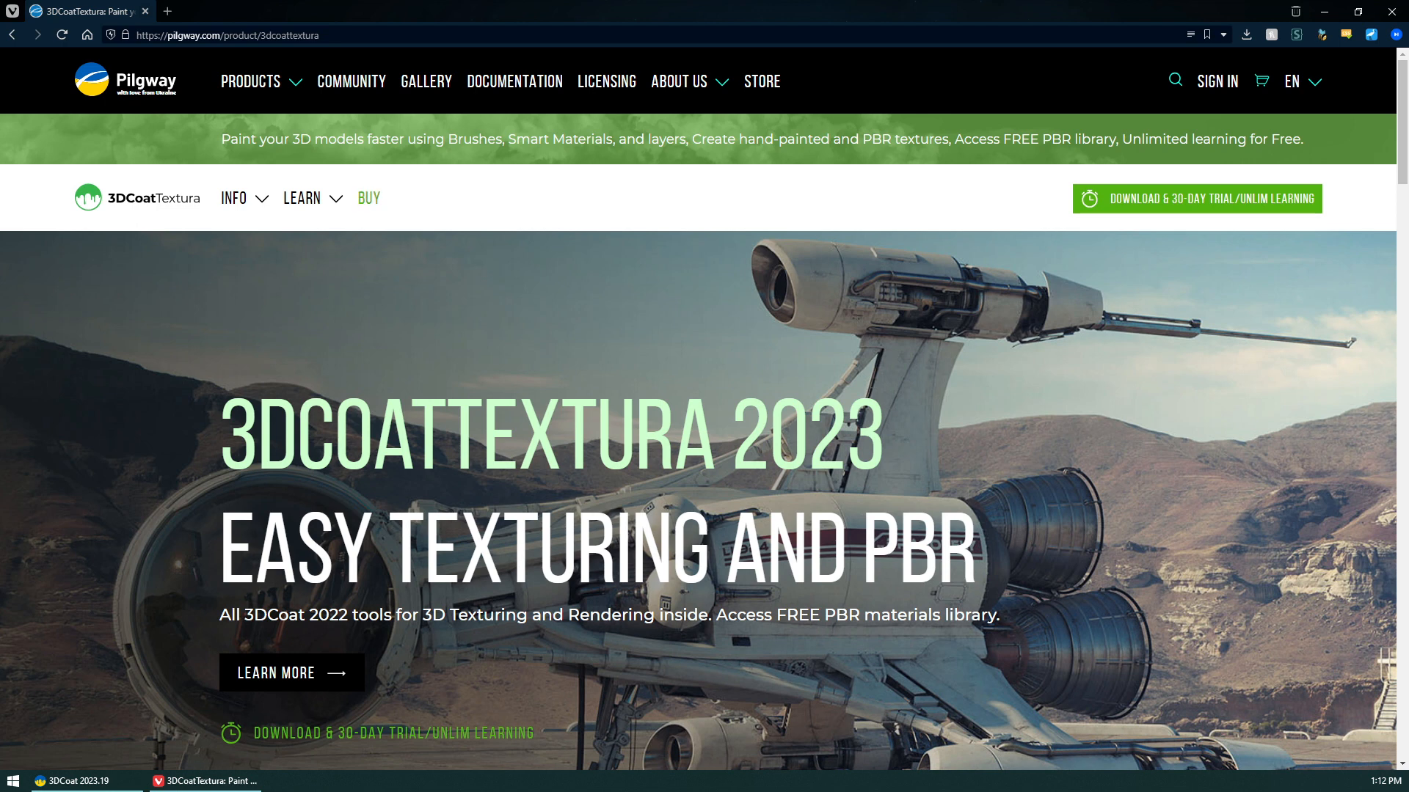
click(368, 198)
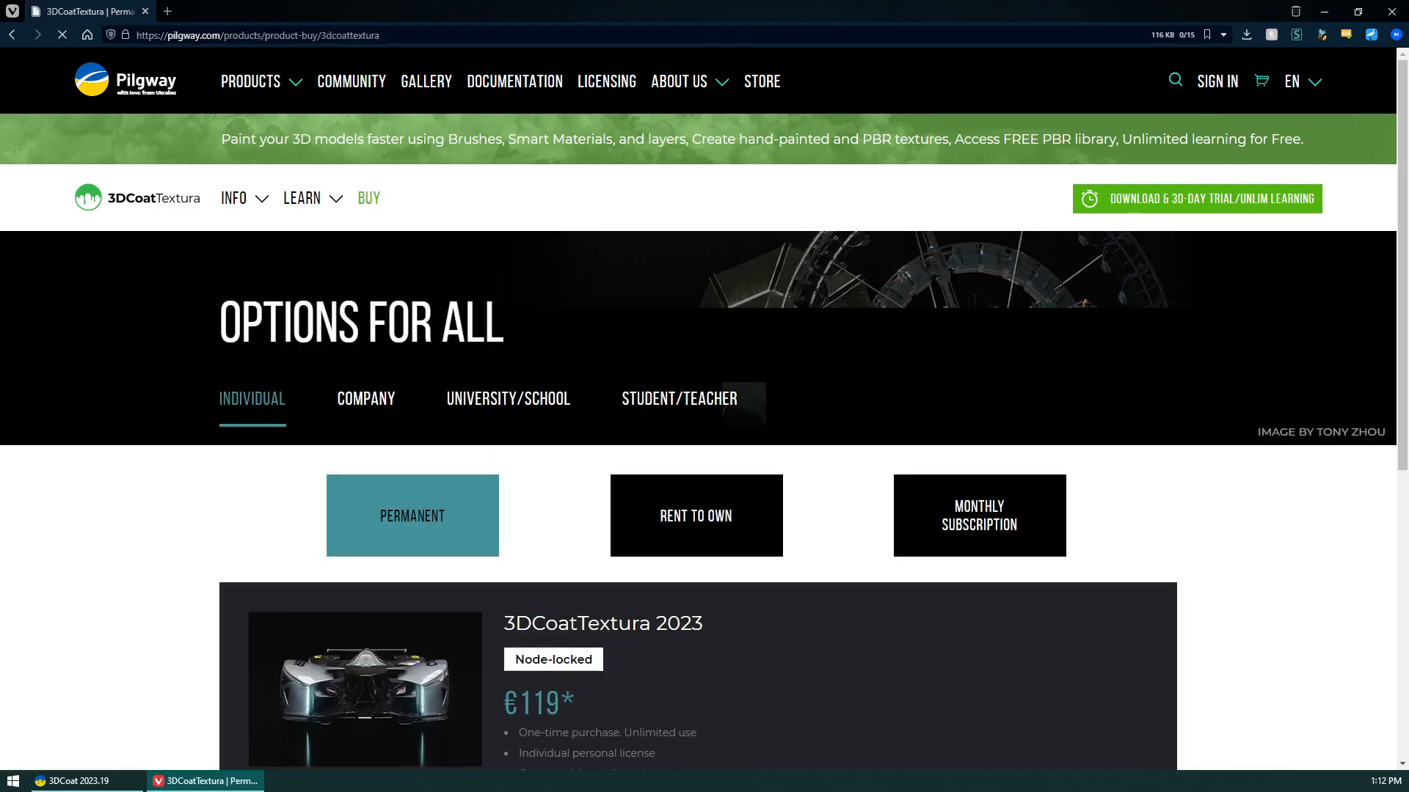
scroll(699, 470, down, 5)
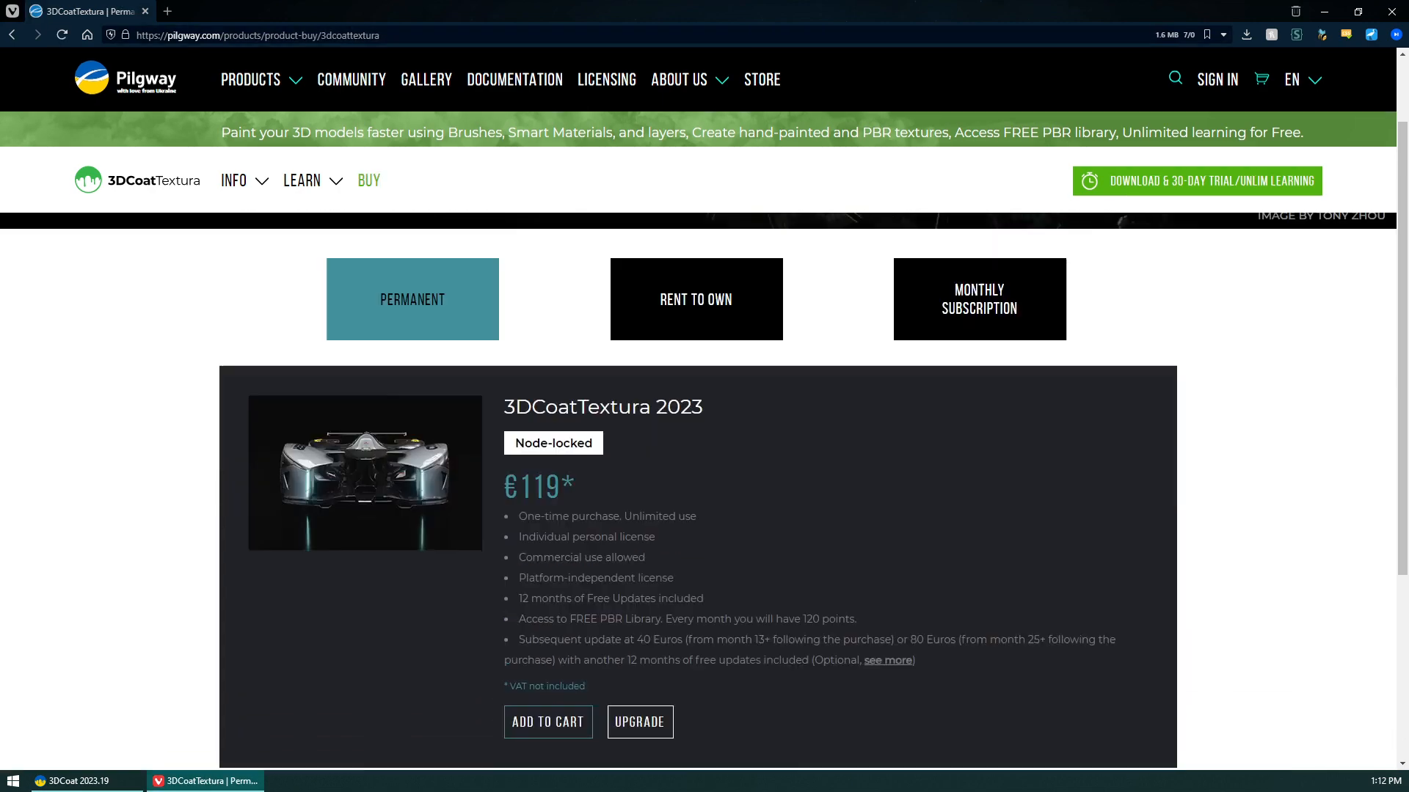
scroll(698, 469, up, 3)
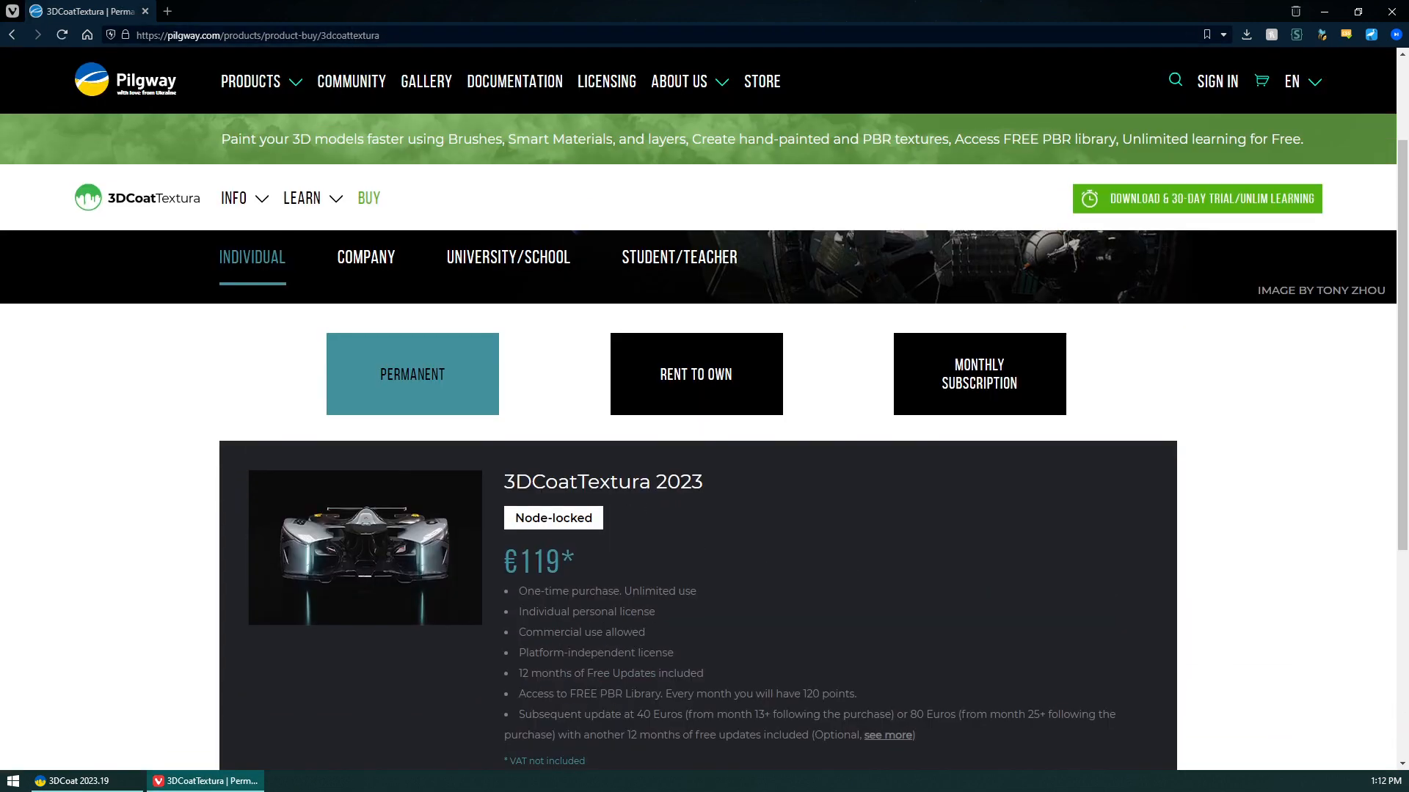
scroll(698, 470, down, 2)
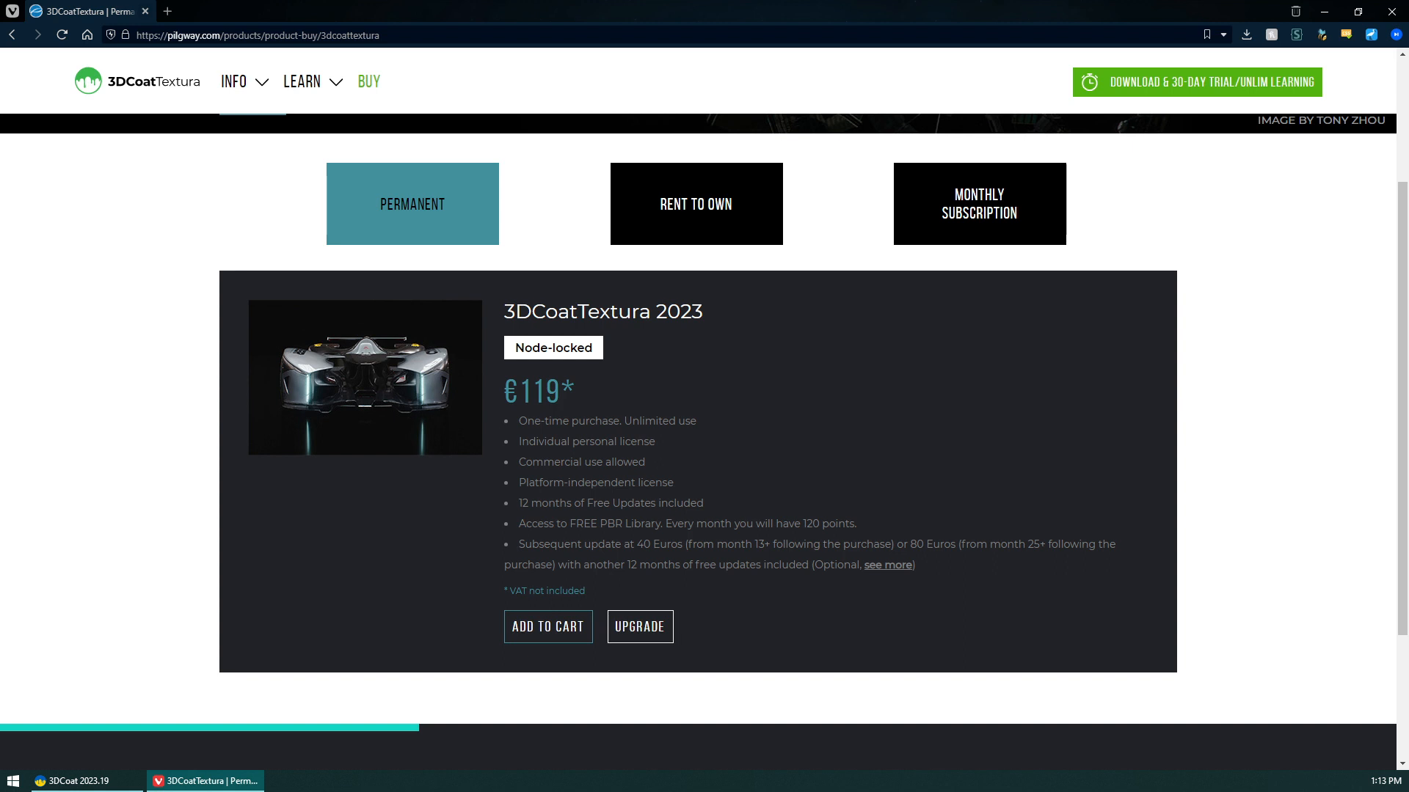
- Compare the Rent to Own, Permanent and Monthly Subscription plans for 3DCoatTextura
click(695, 204)
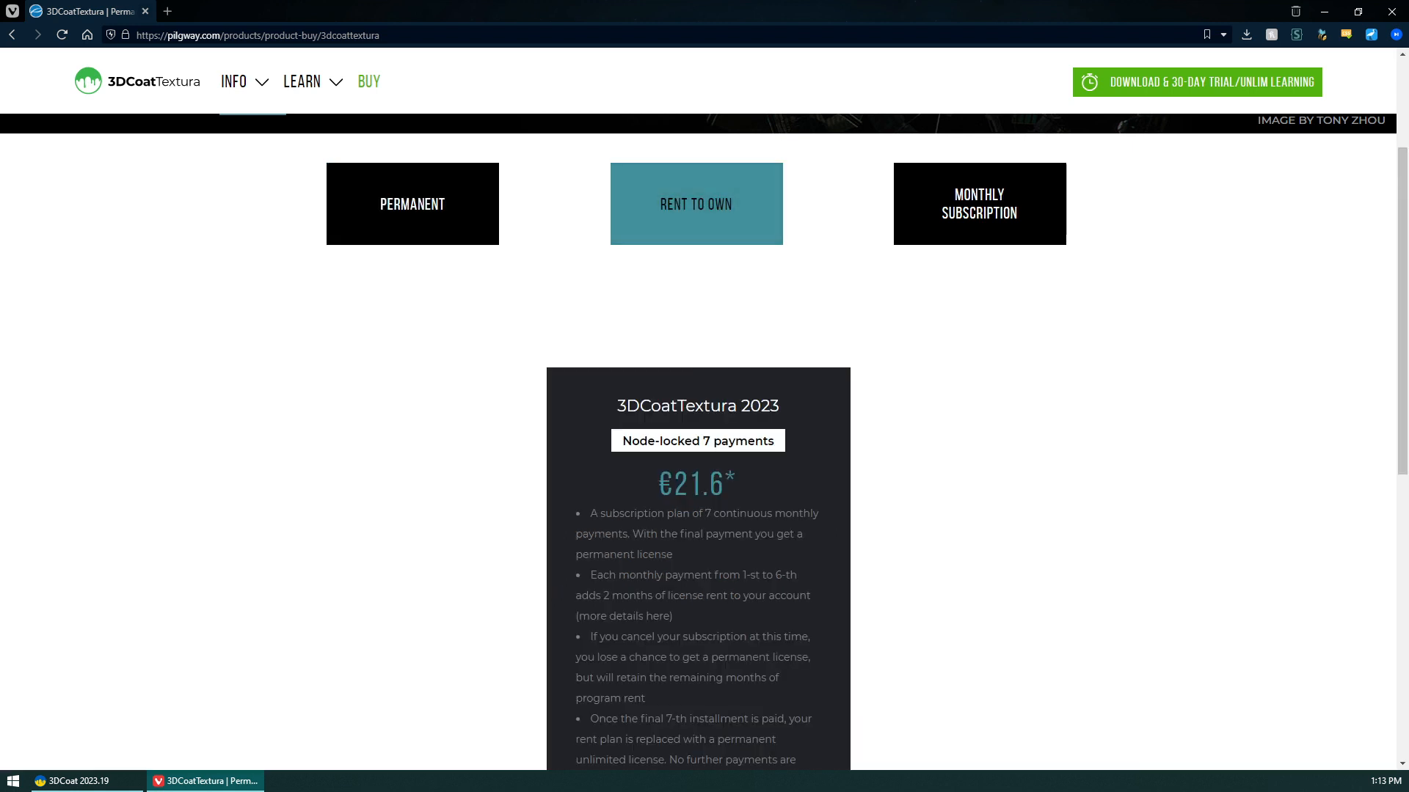
click(412, 204)
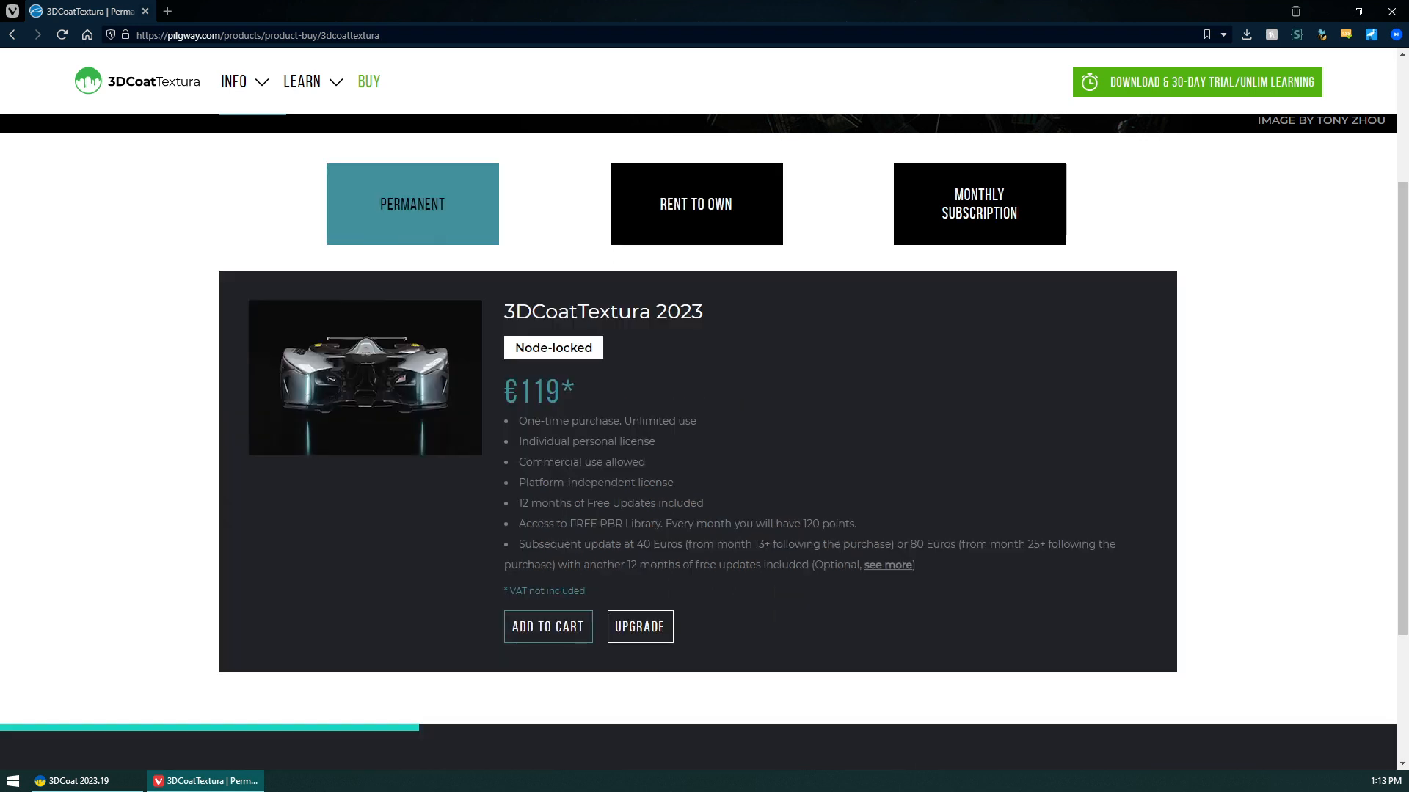
click(696, 204)
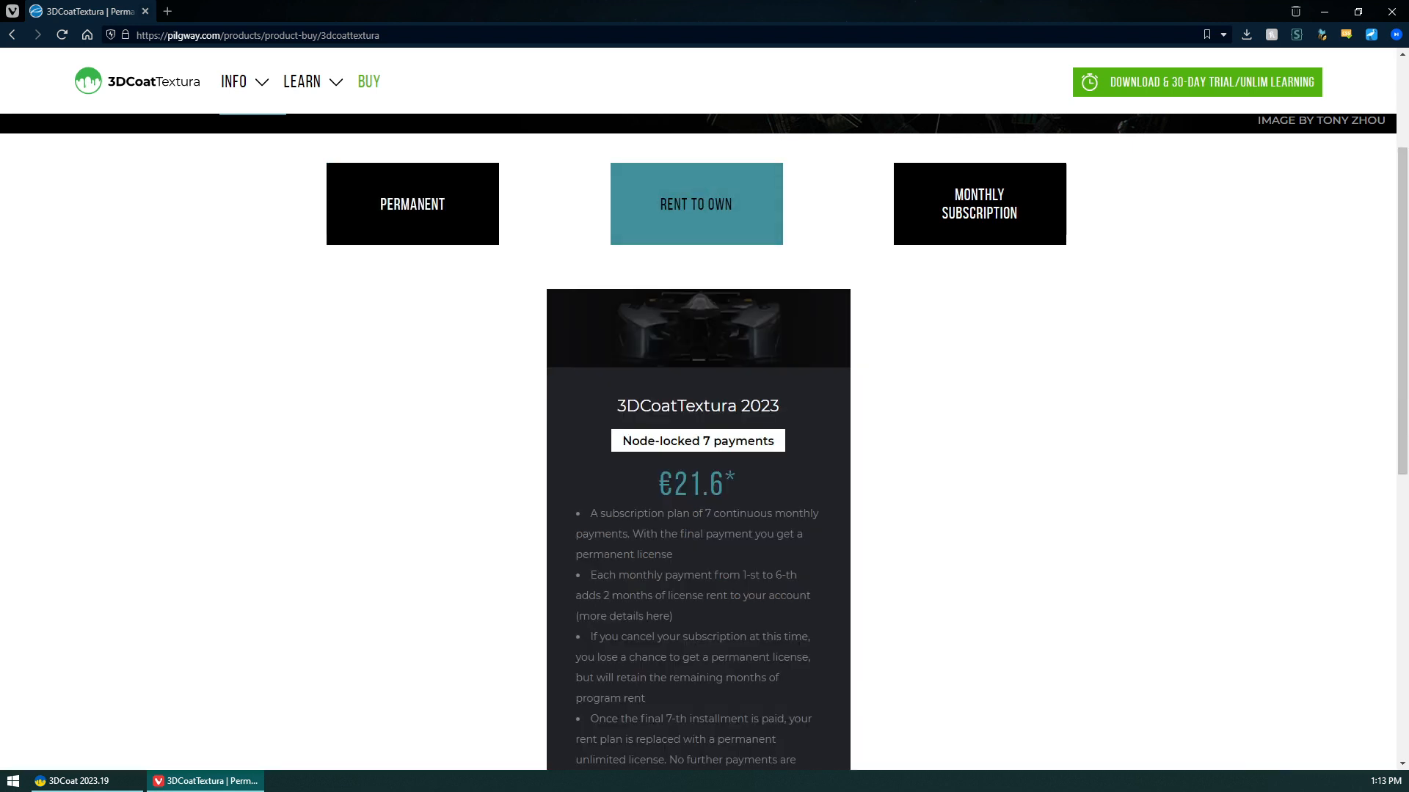
scroll(698, 441, down, 1)
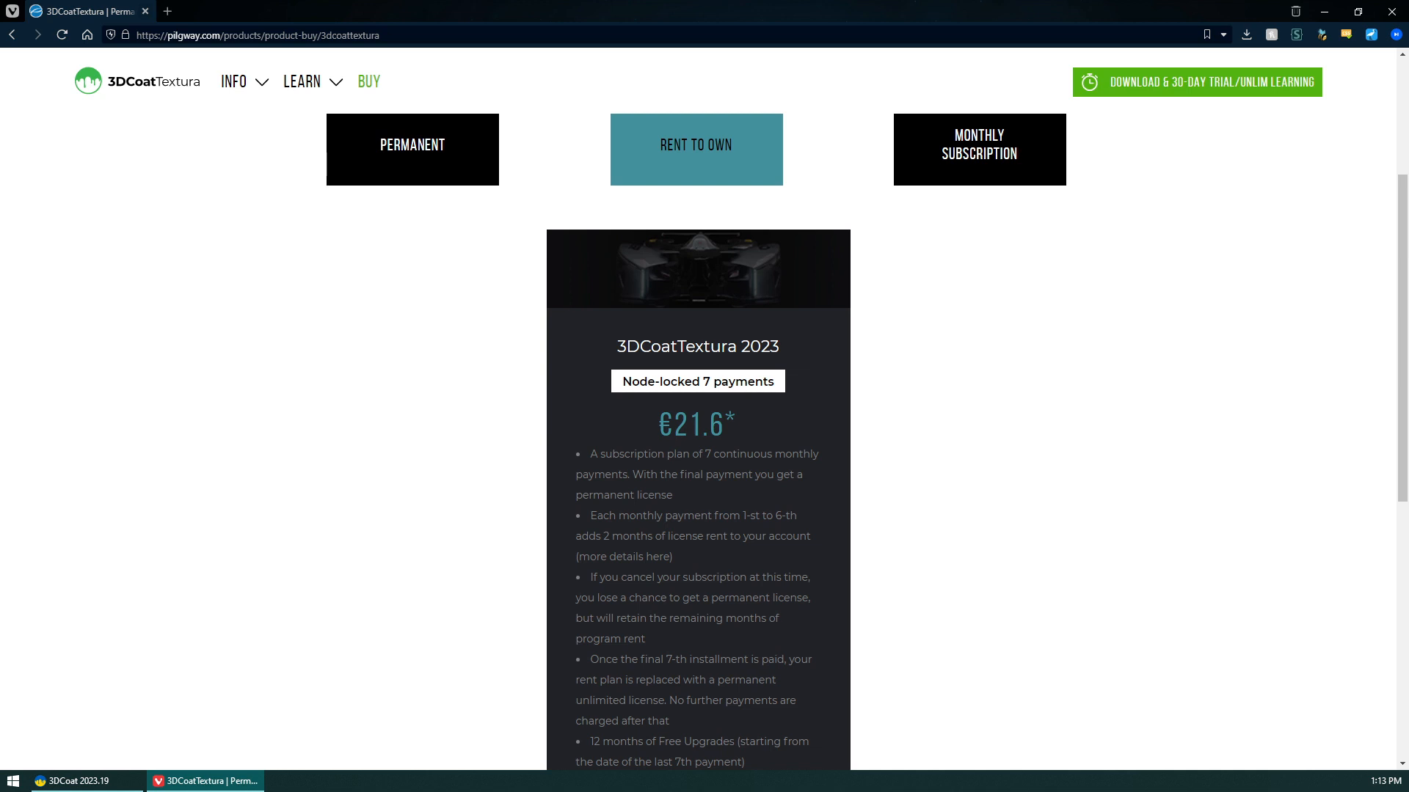
scroll(698, 440, down, 1)
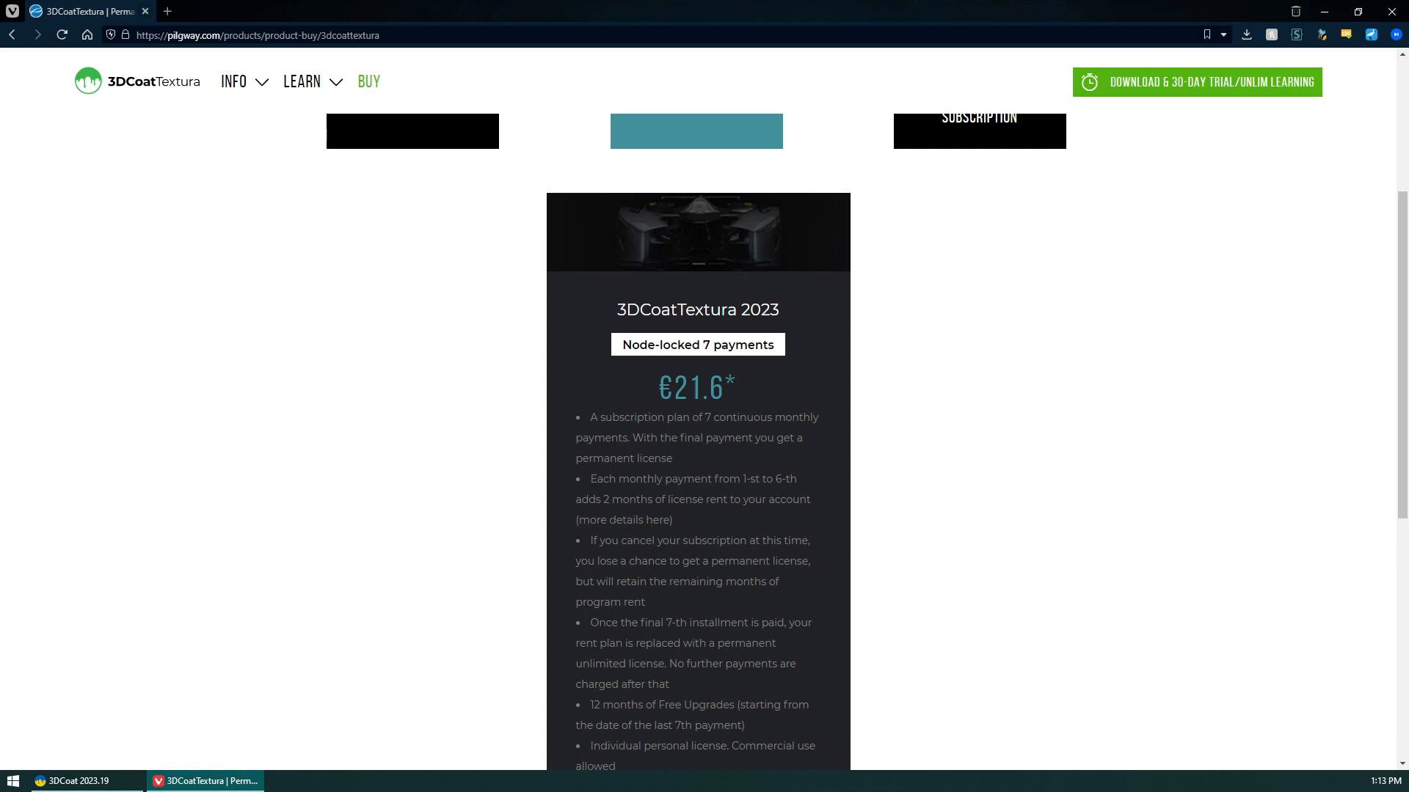
scroll(980, 220, up, 2)
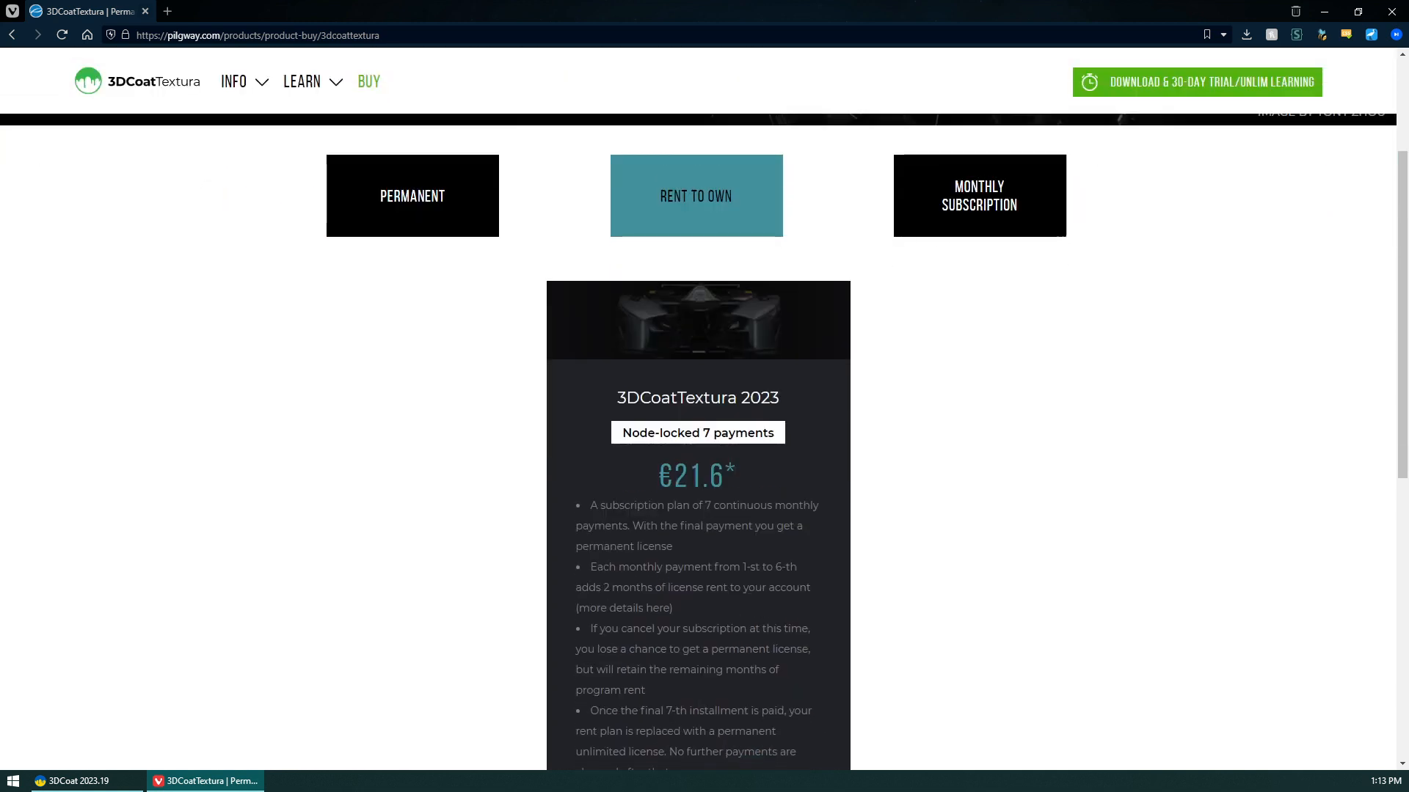
click(980, 196)
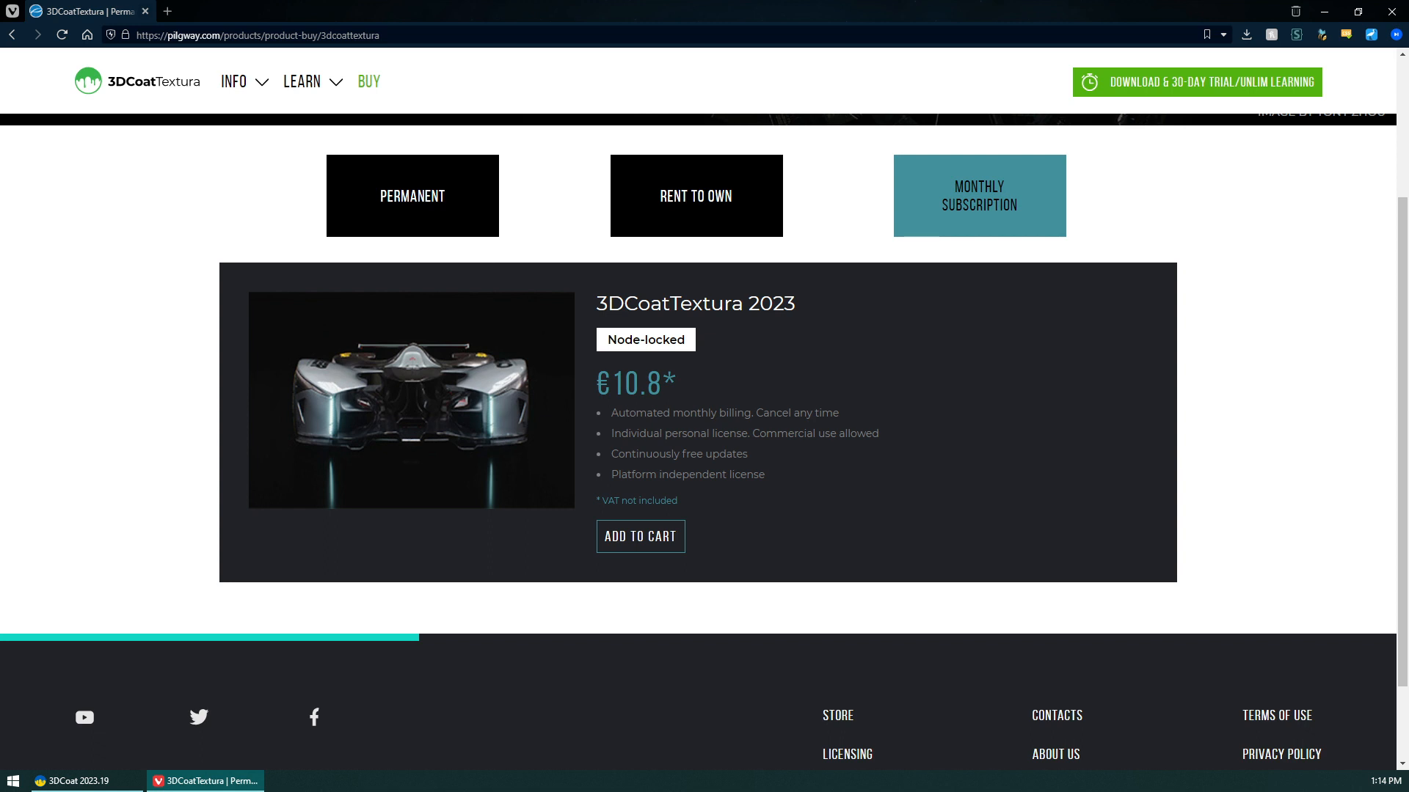
- Close the browser to return to 3DCoat and choose the Painting room
click(1391, 11)
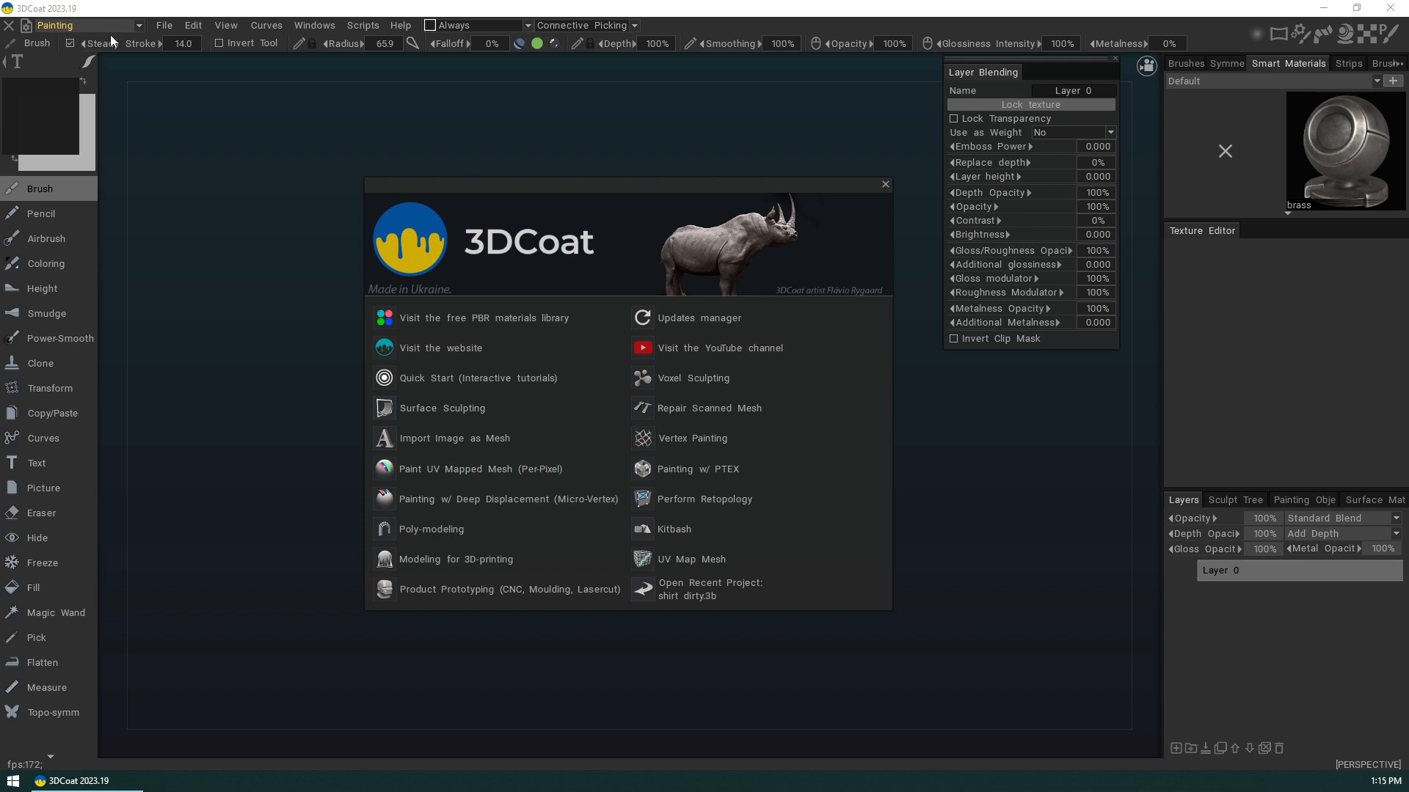
click(139, 24)
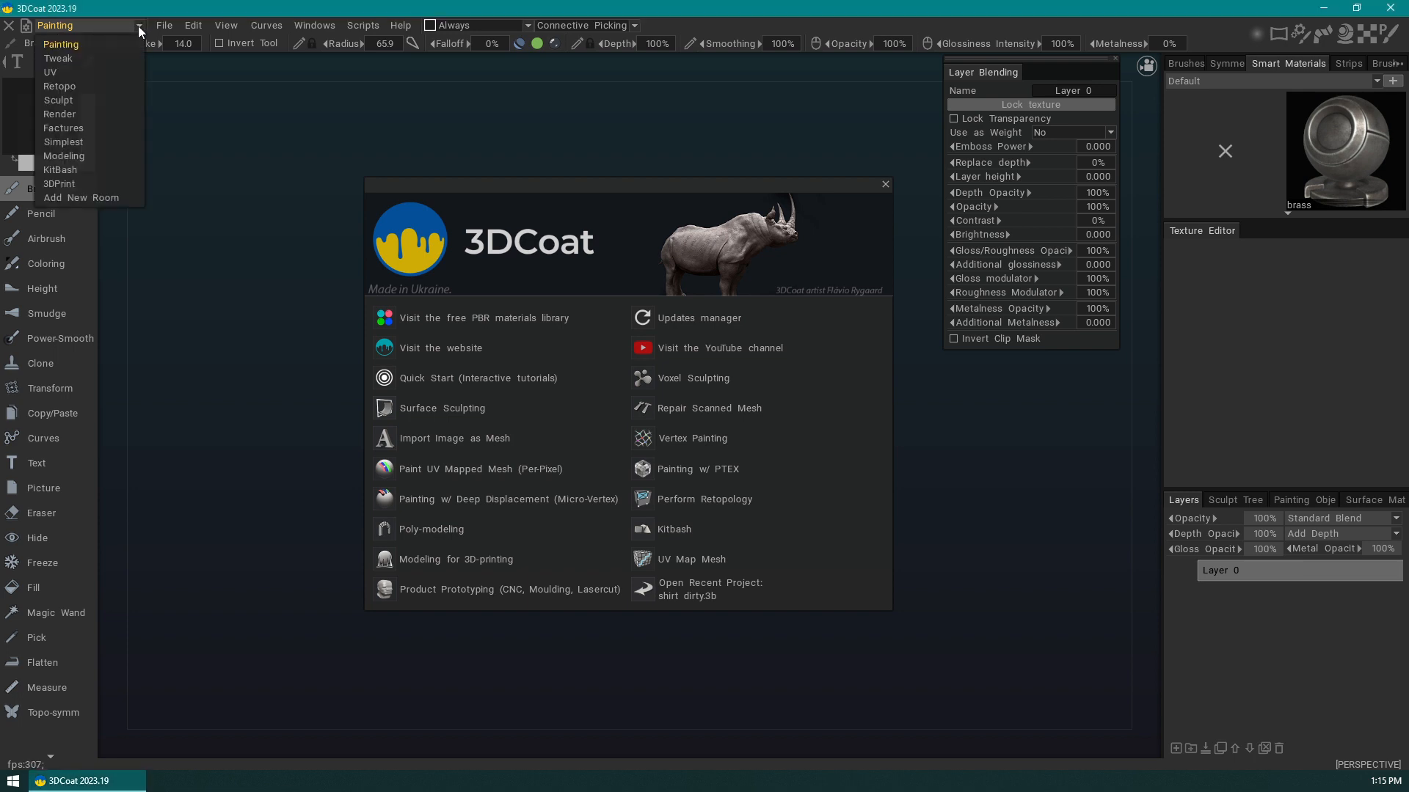
click(98, 44)
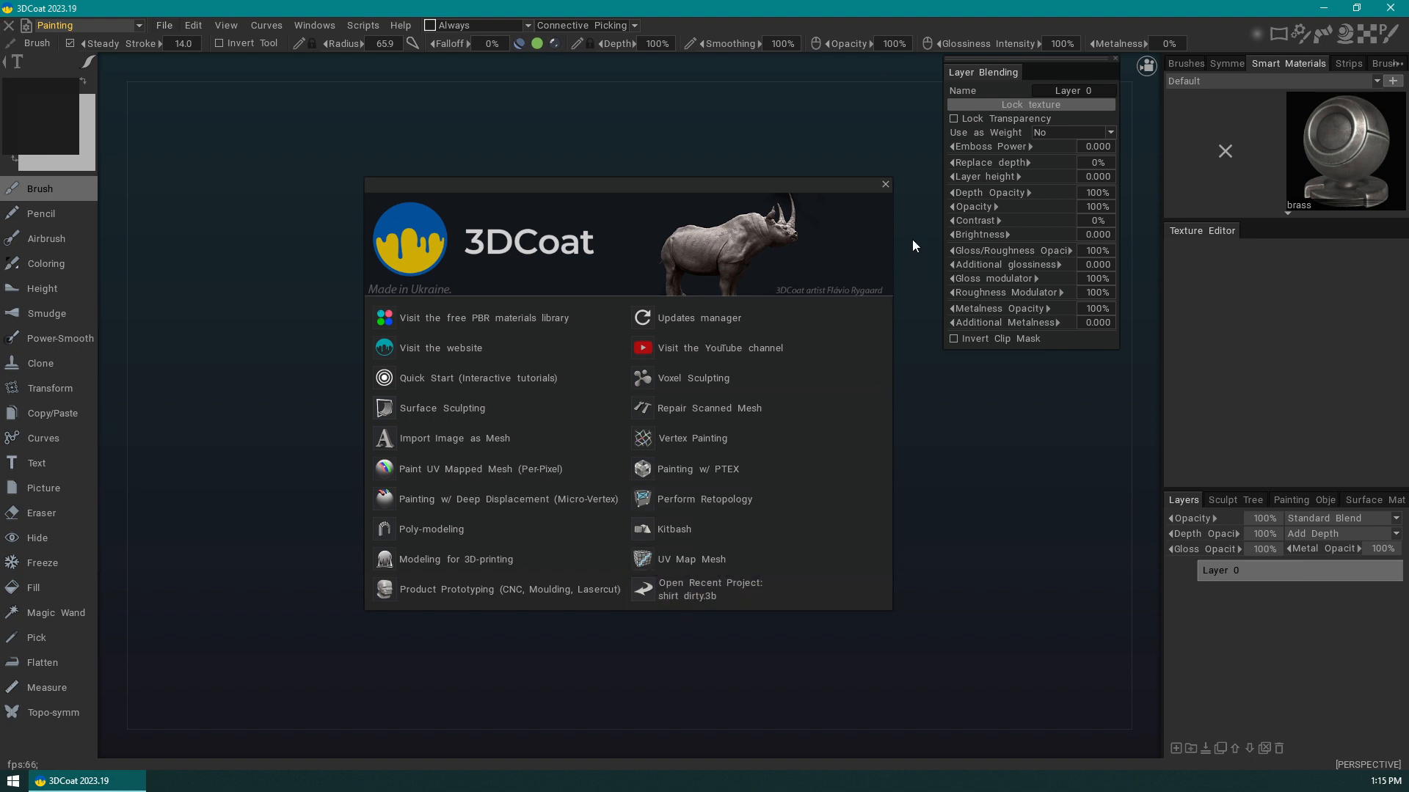
- Start a Paint UV Mapped Mesh (Per-Pixel) project that uses a custom model file
mouse_move(776, 186)
mouse_down()
mouse_move(745, 173)
mouse_move(771, 168)
mouse_up()
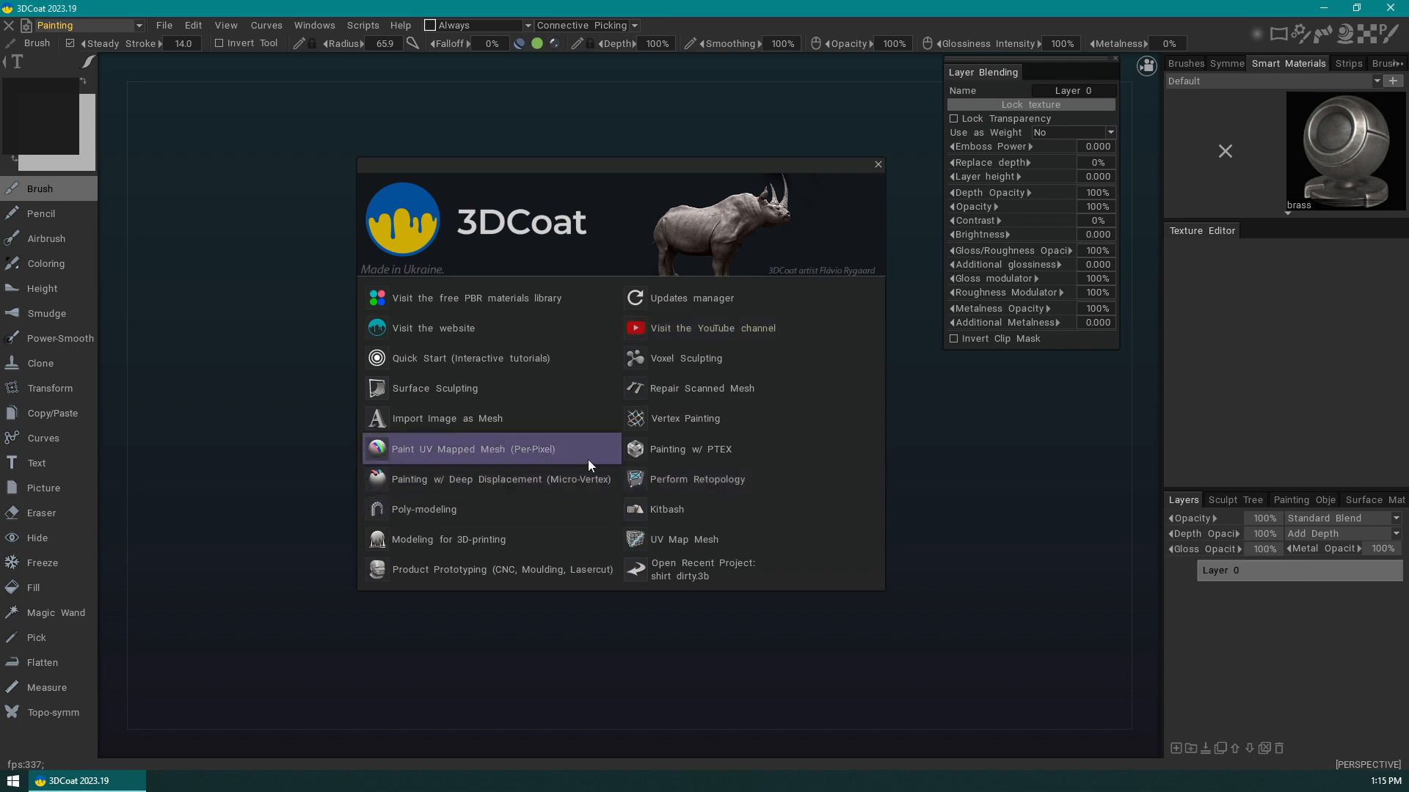
mouse_move(588, 459)
click(448, 451)
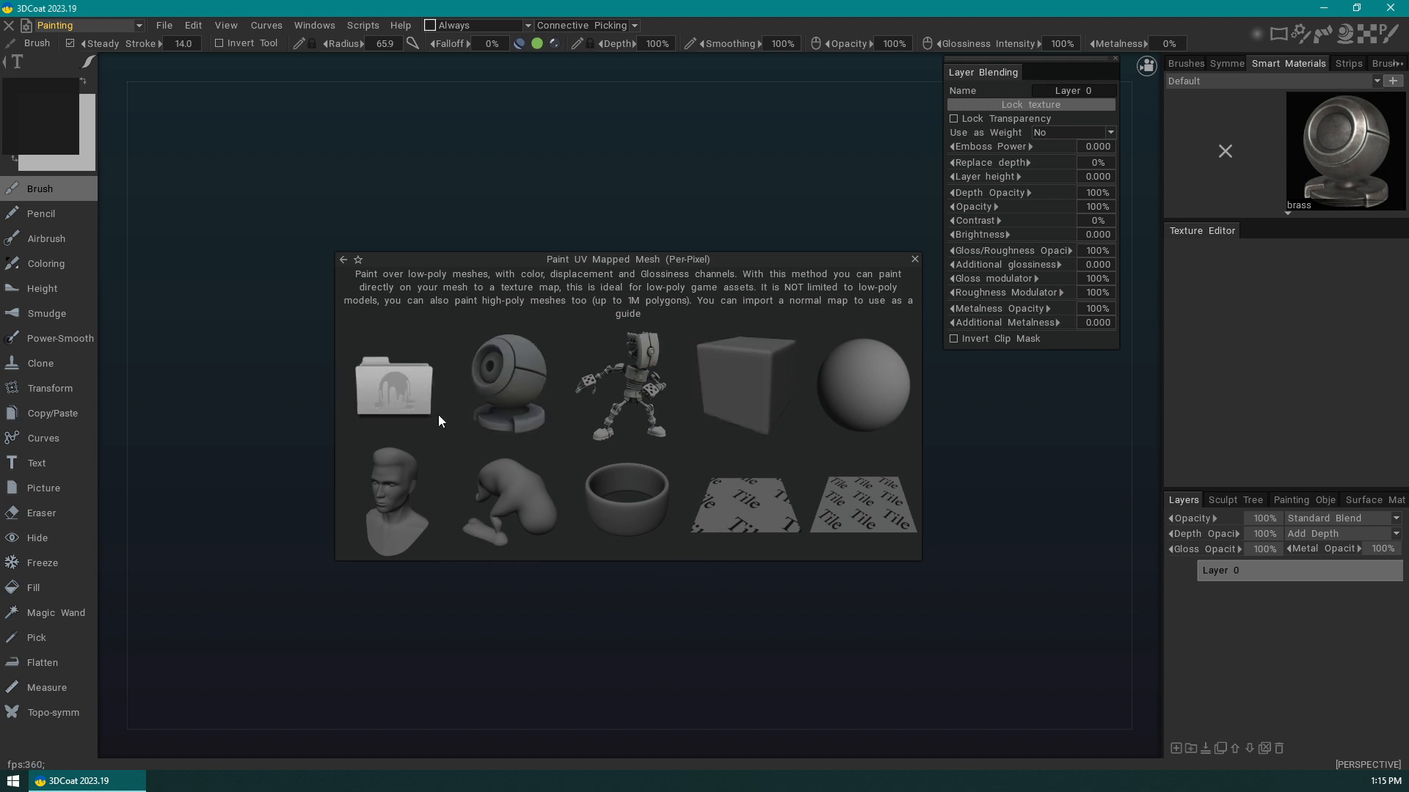
click(399, 395)
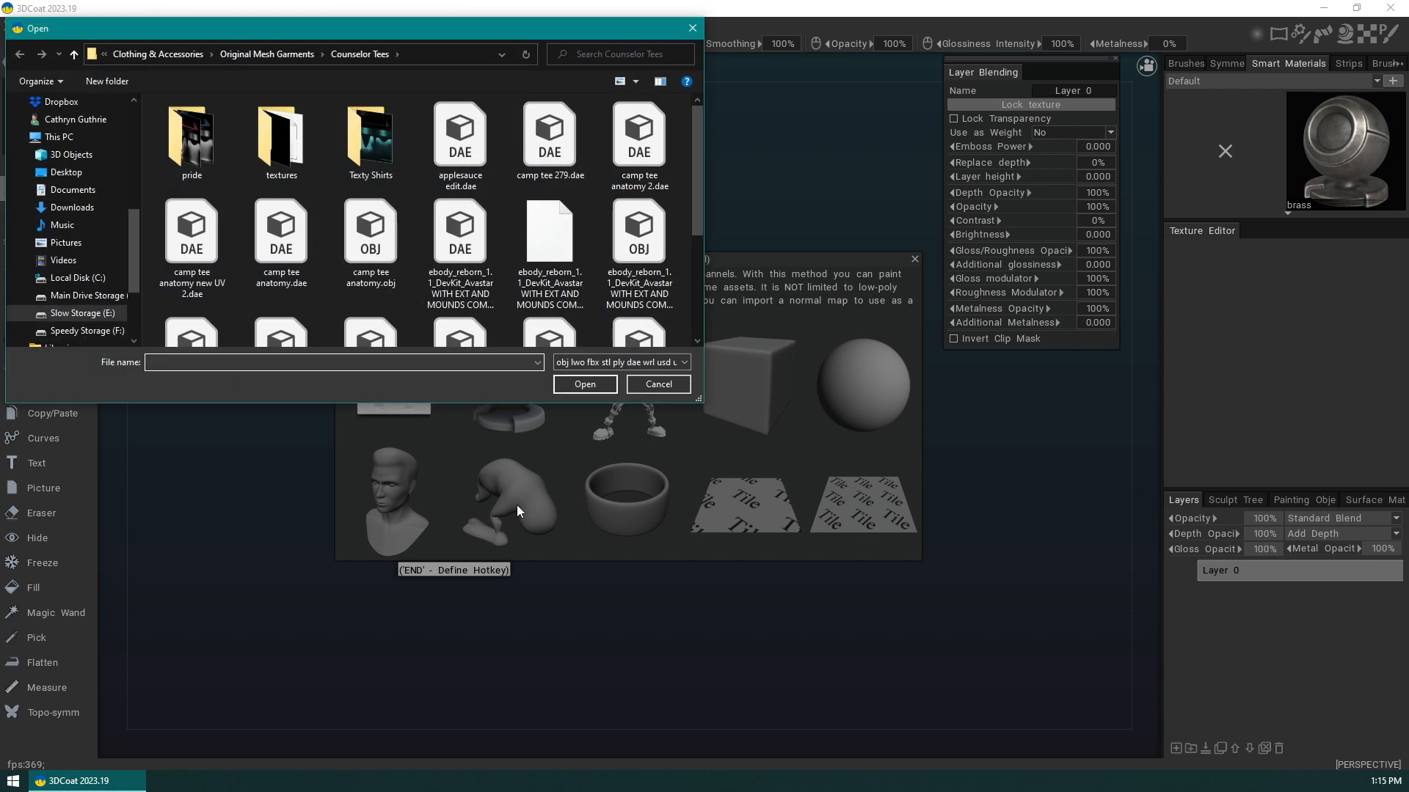
- Open fox_paint.obj from the Anima folder under Second Life Creation, Furry Stuff, ! Dev Kits
click(188, 52)
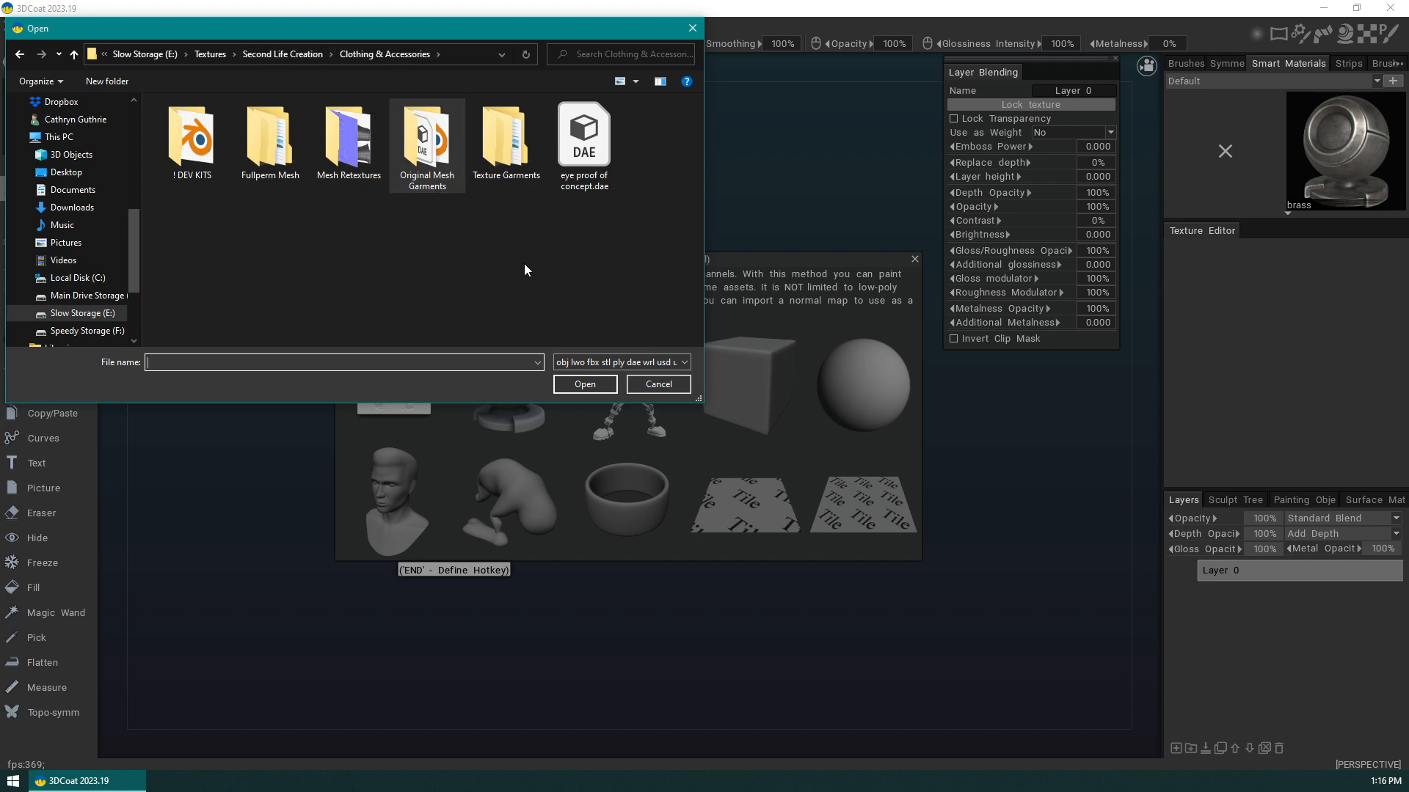
click(301, 56)
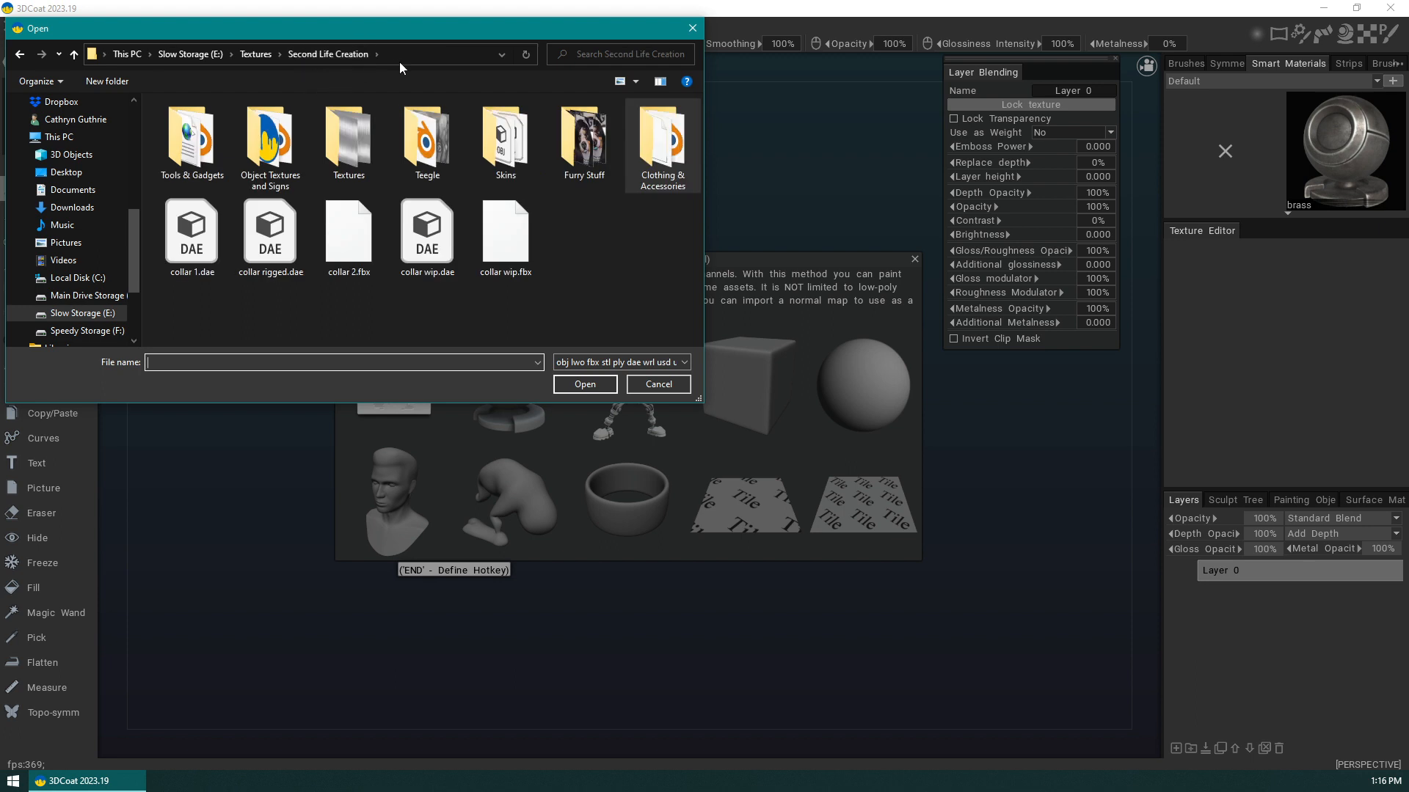
double_click(584, 144)
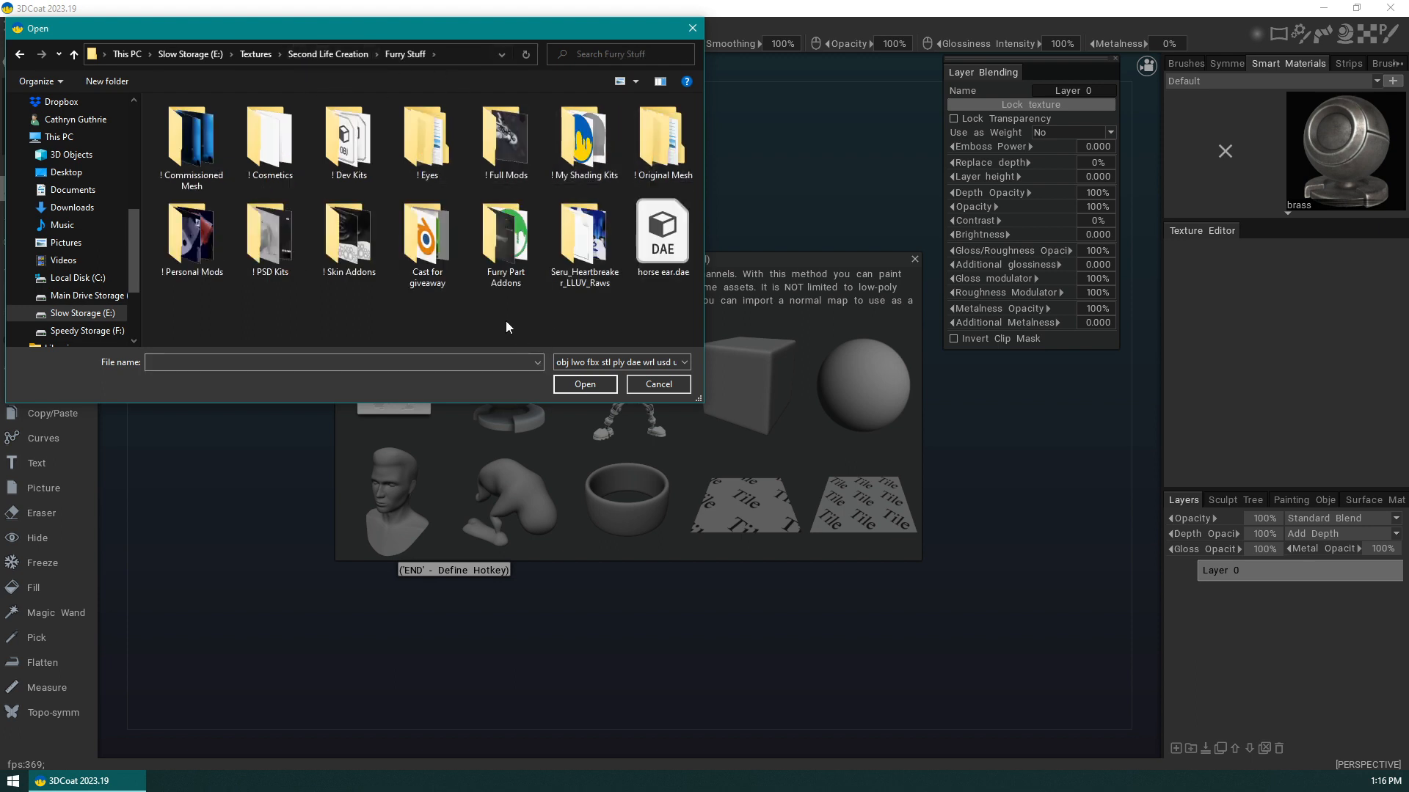
double_click(359, 158)
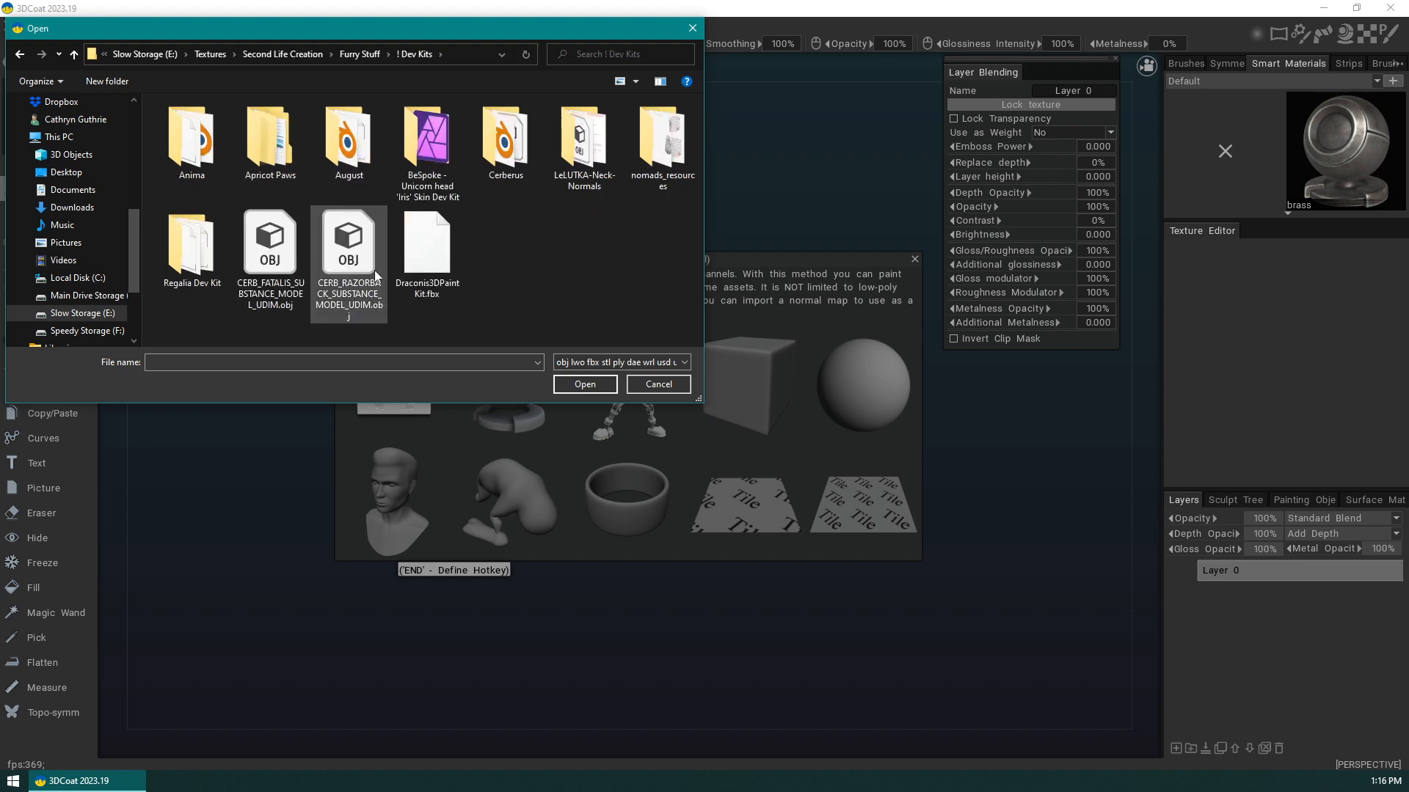
double_click(194, 147)
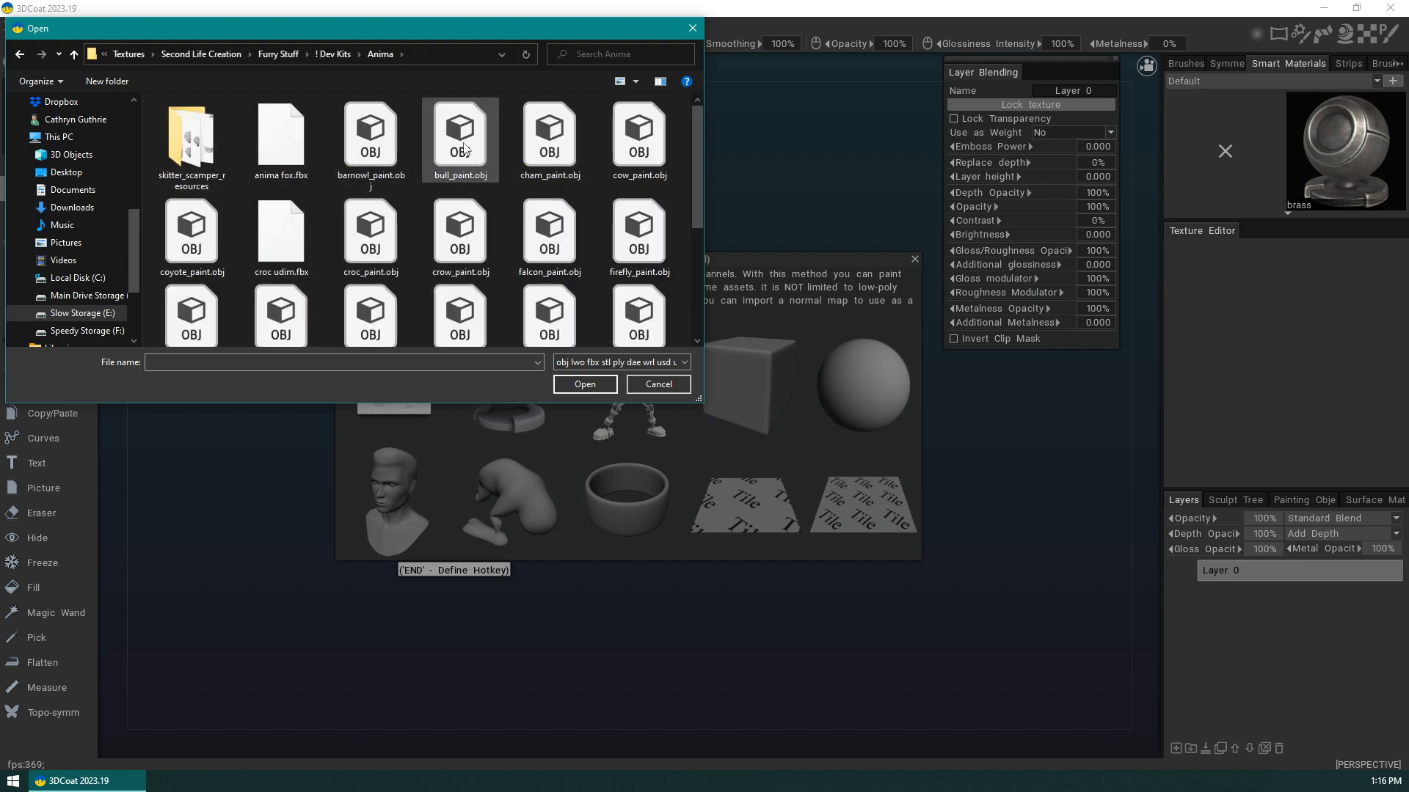
drag(698, 154, 693, 245)
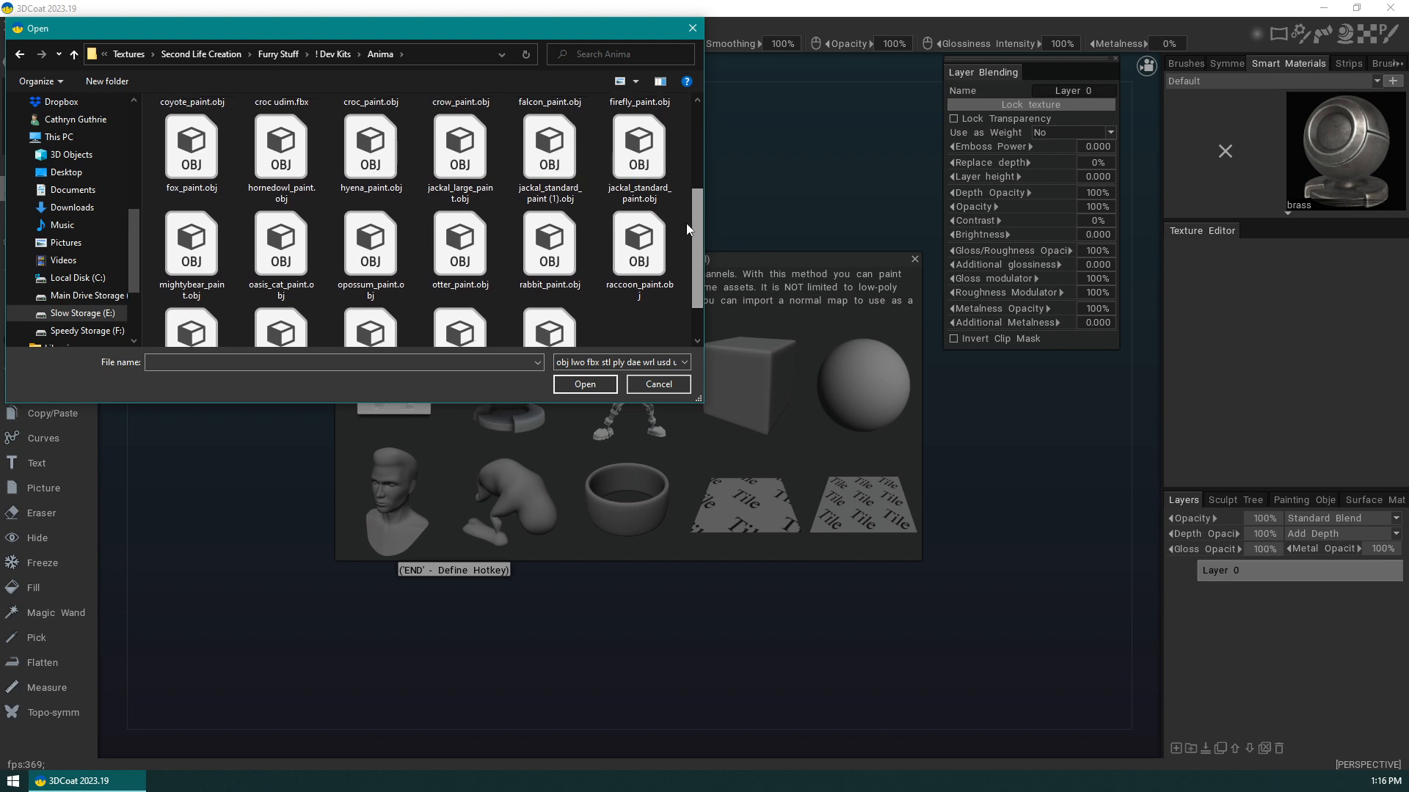
click(199, 171)
click(584, 384)
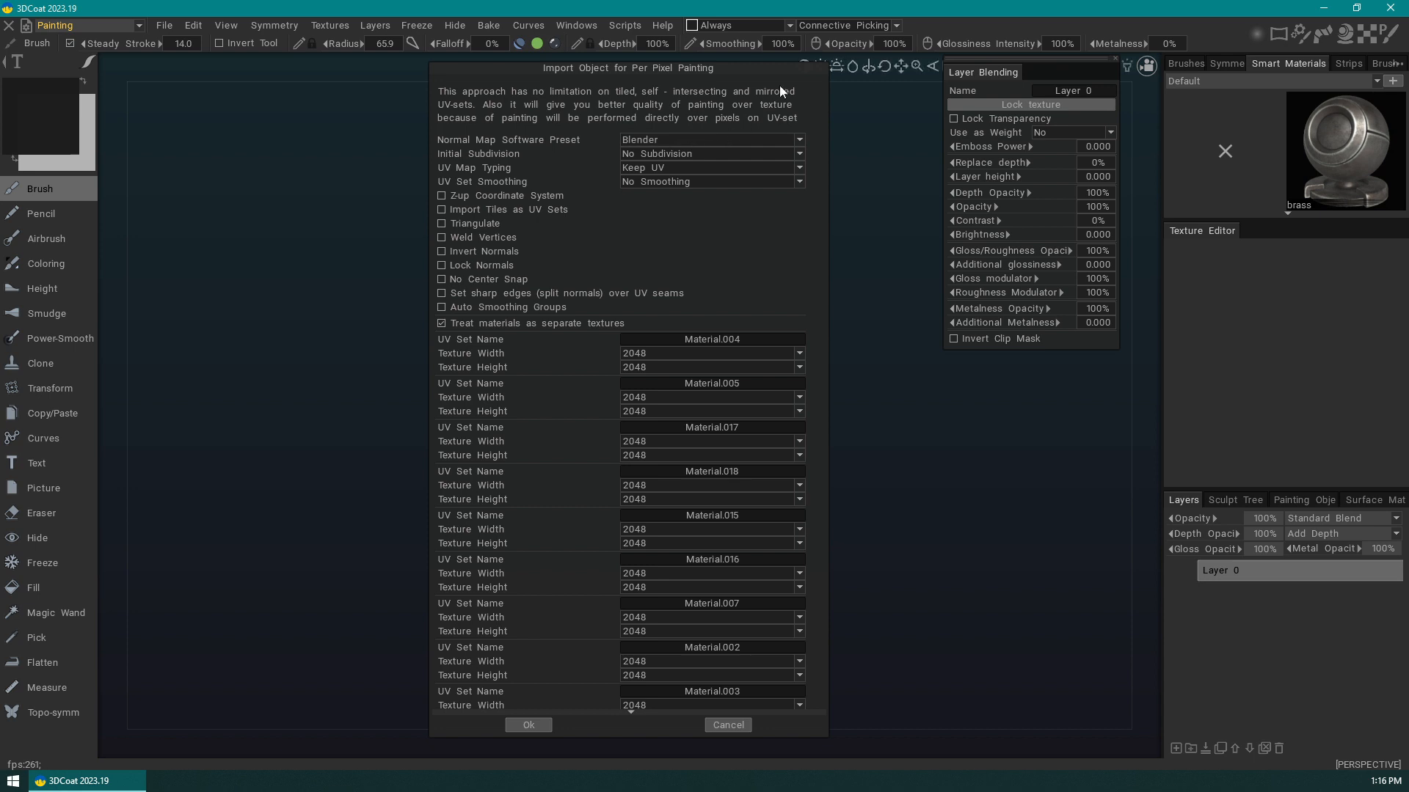
- Set the import's normal map software preset to OpenGL, enable No Center Snap and leave Weld Vertices off
click(802, 139)
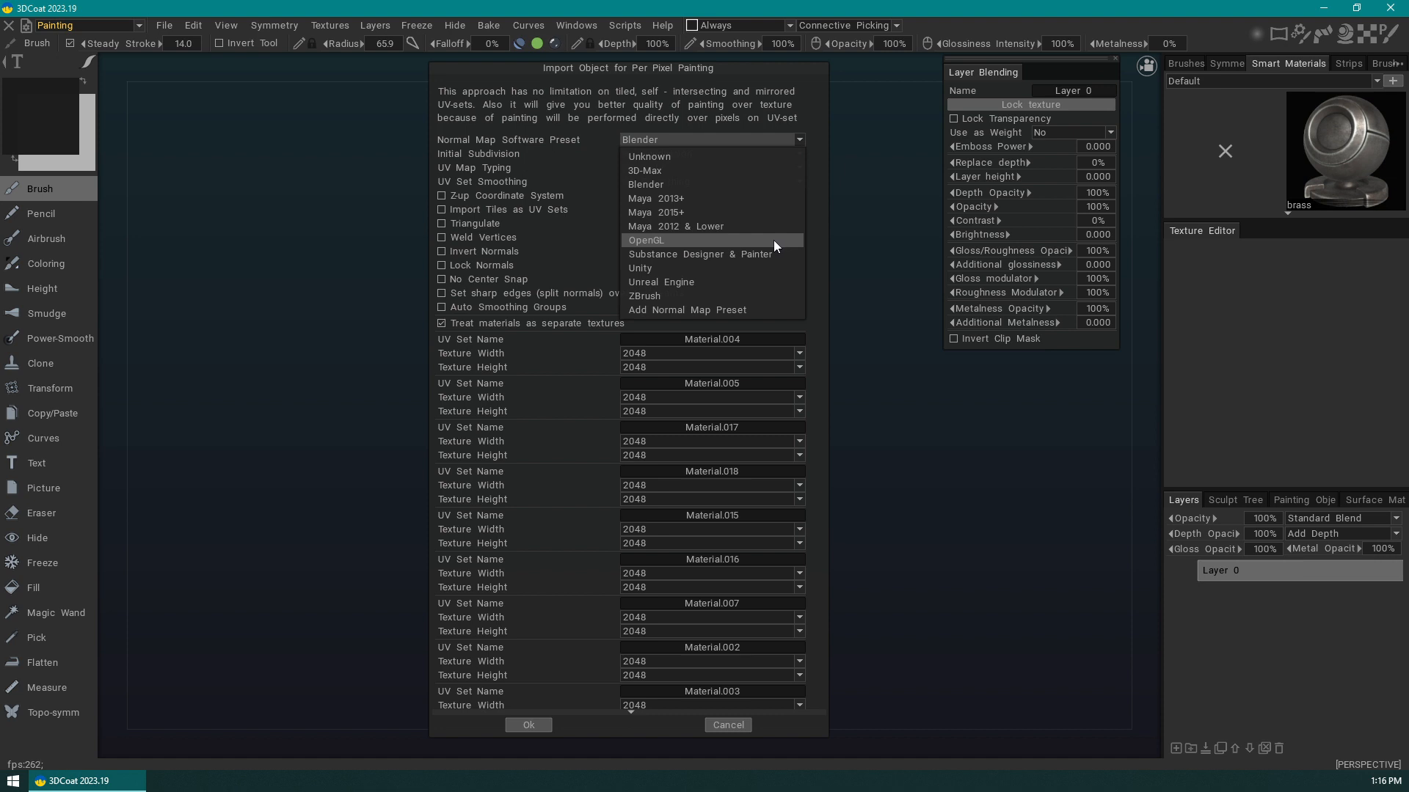
click(700, 239)
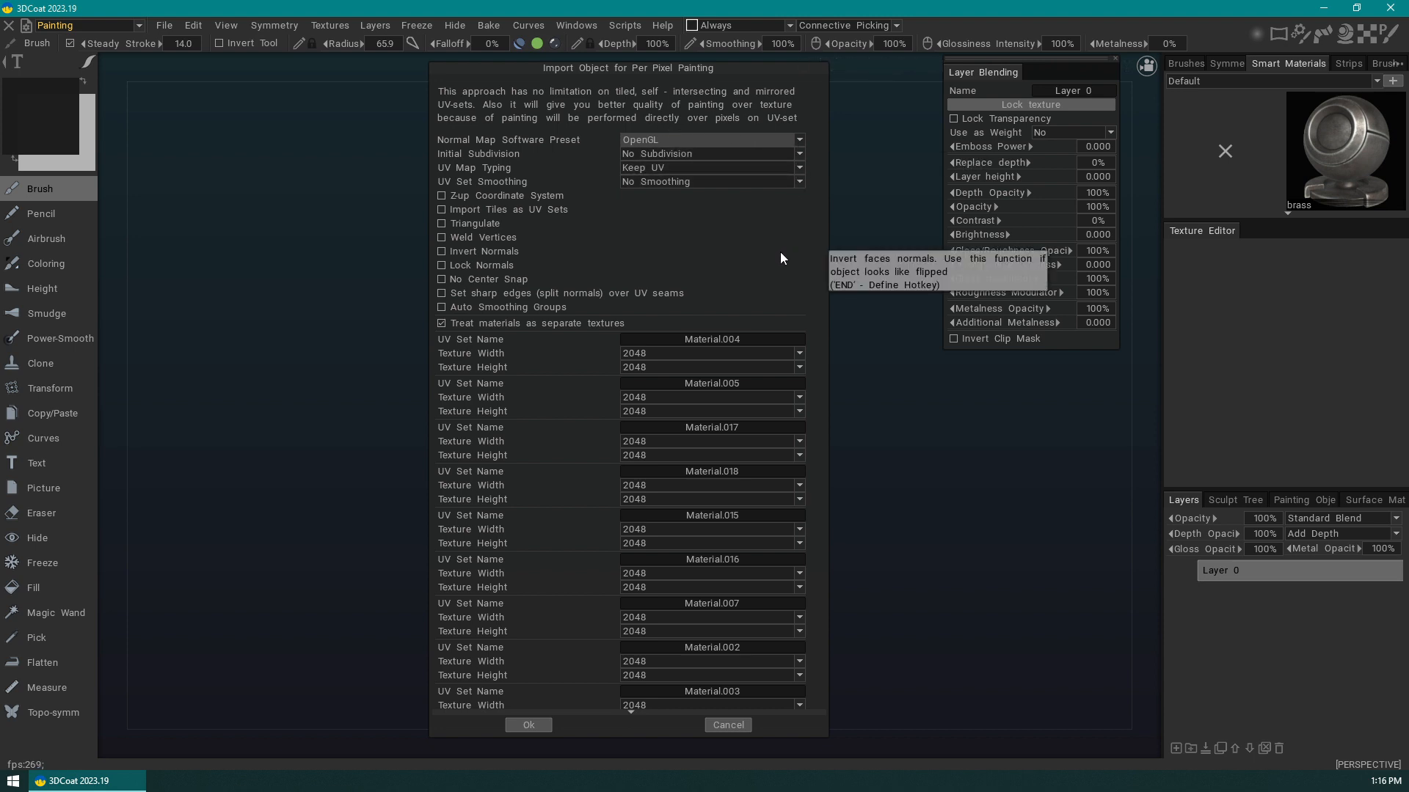
click(757, 153)
click(580, 238)
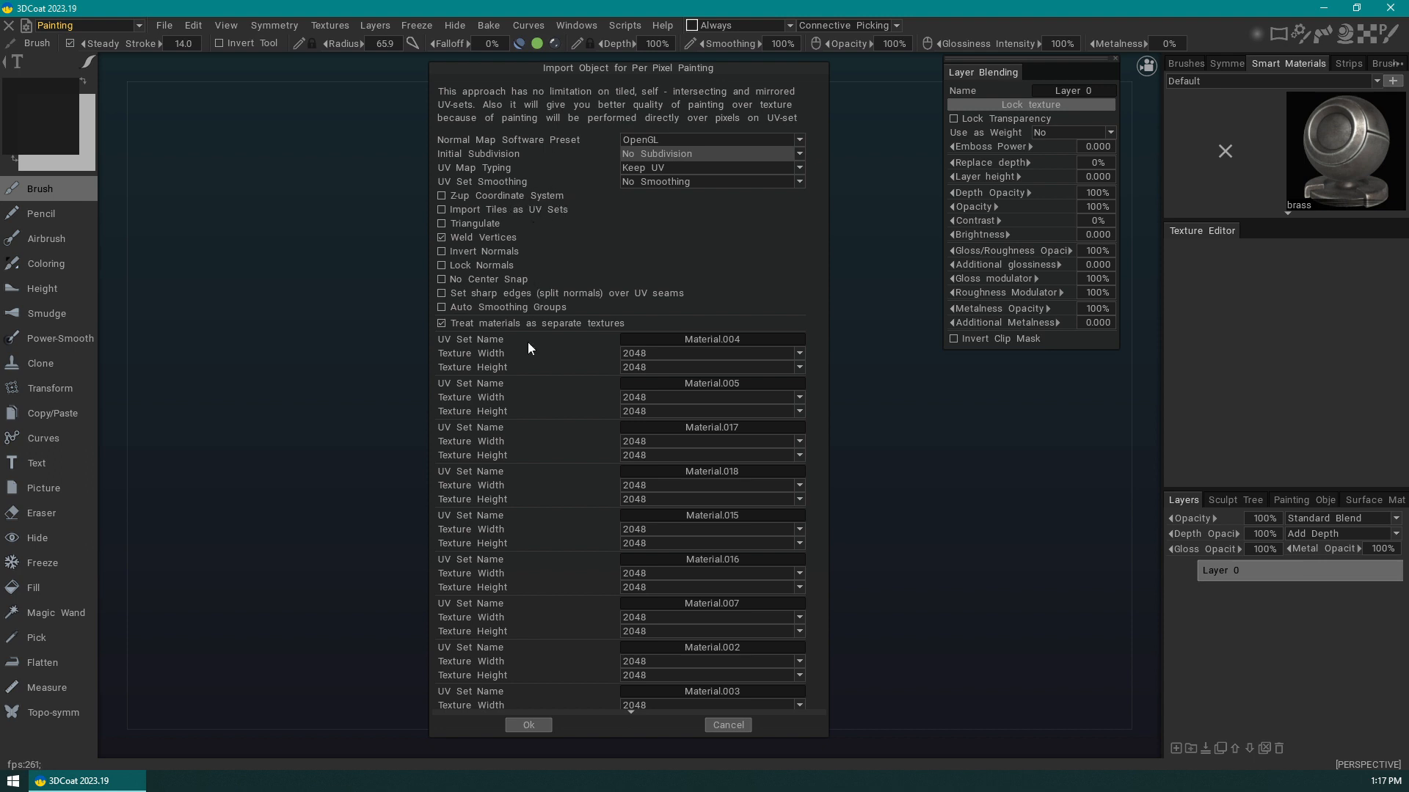
click(442, 279)
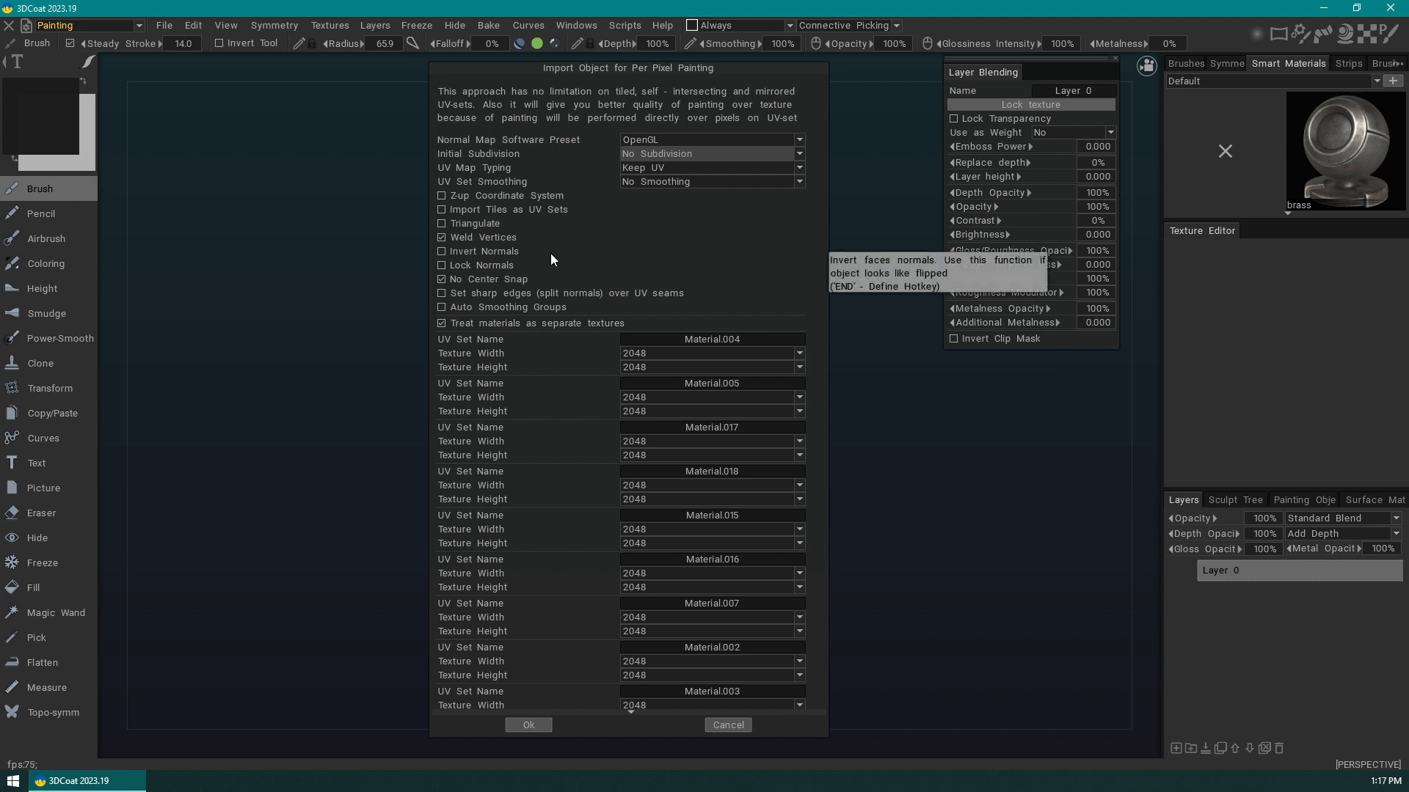
click(473, 238)
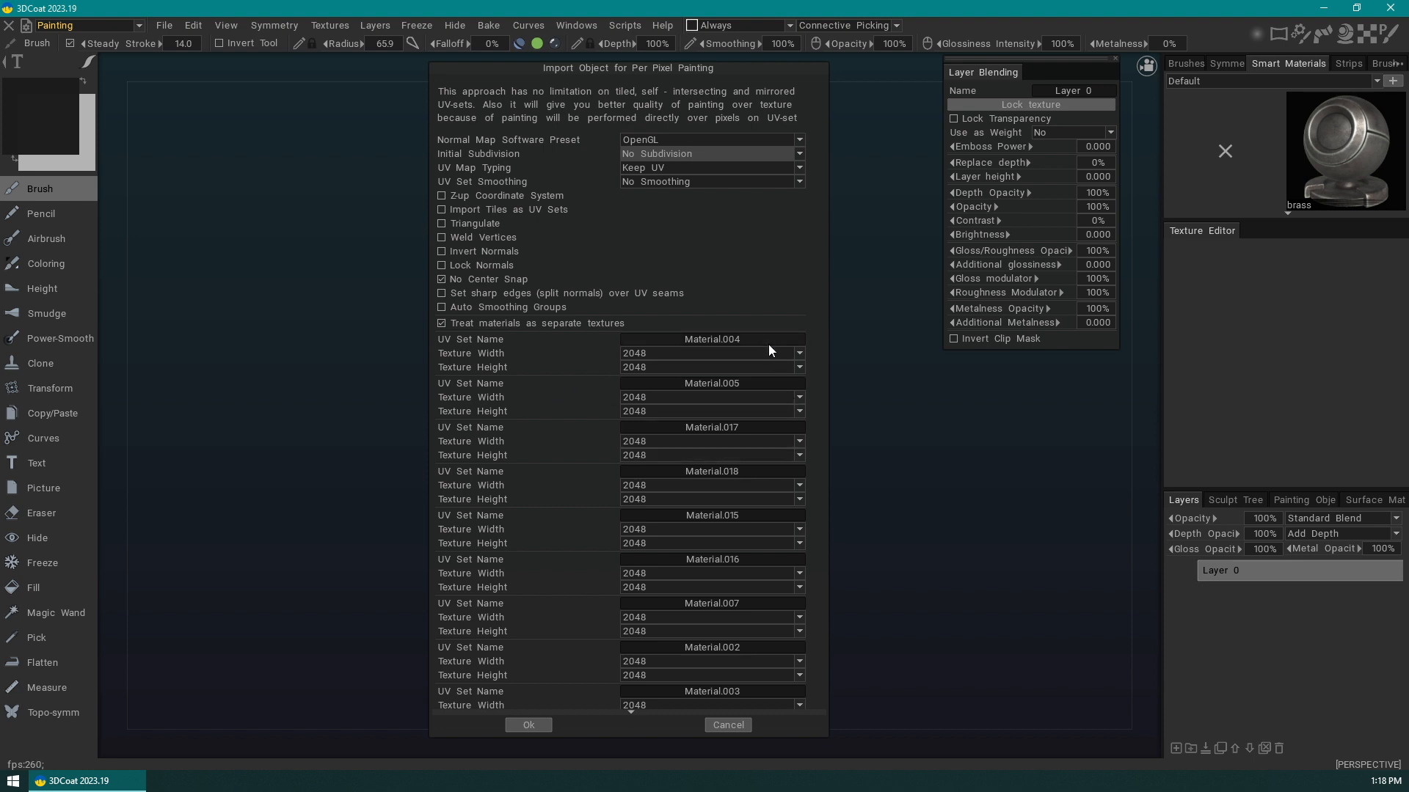
- Turn off Treat materials as separate textures, keep the UV set textures at 2048 and import the model
scroll(587, 568, down, 3)
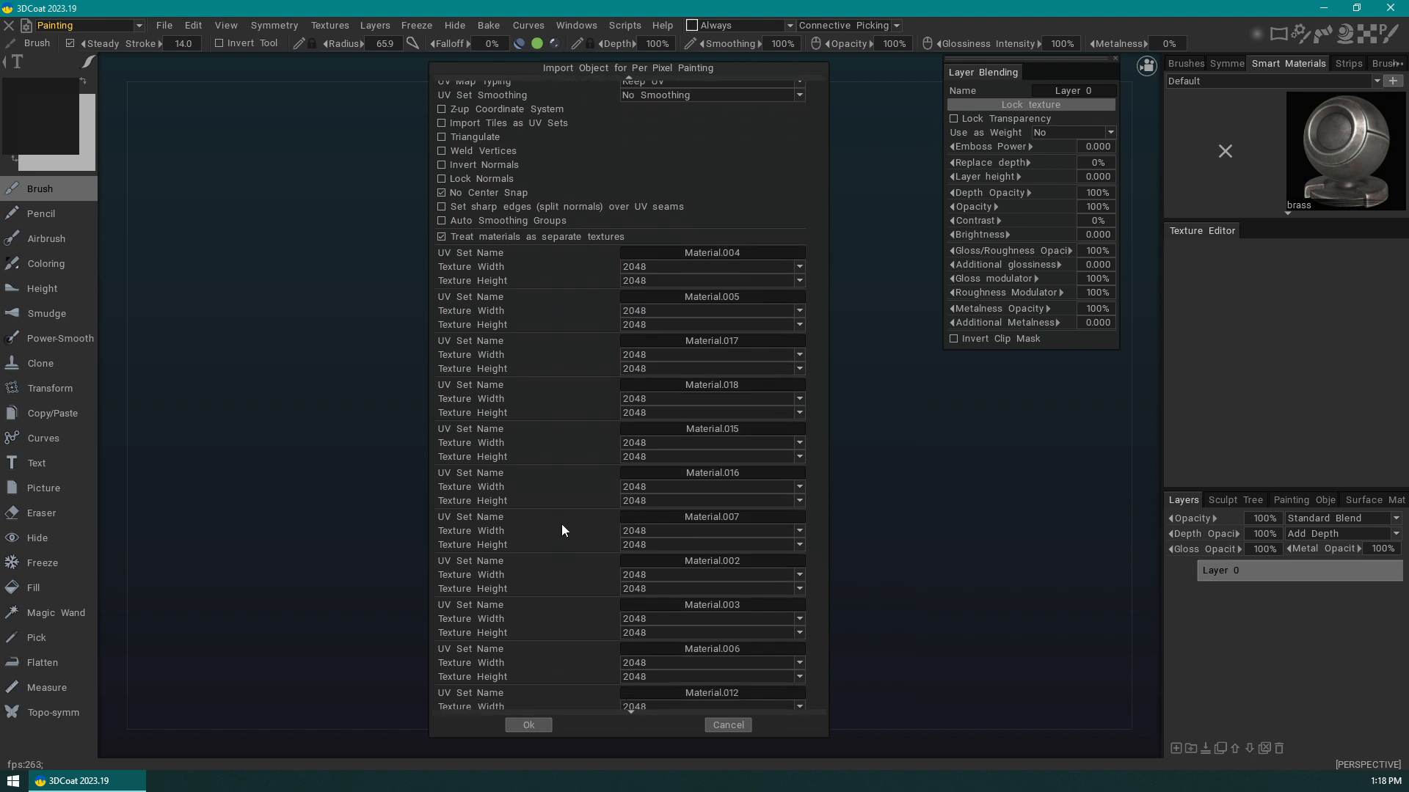
scroll(558, 478, down, 1)
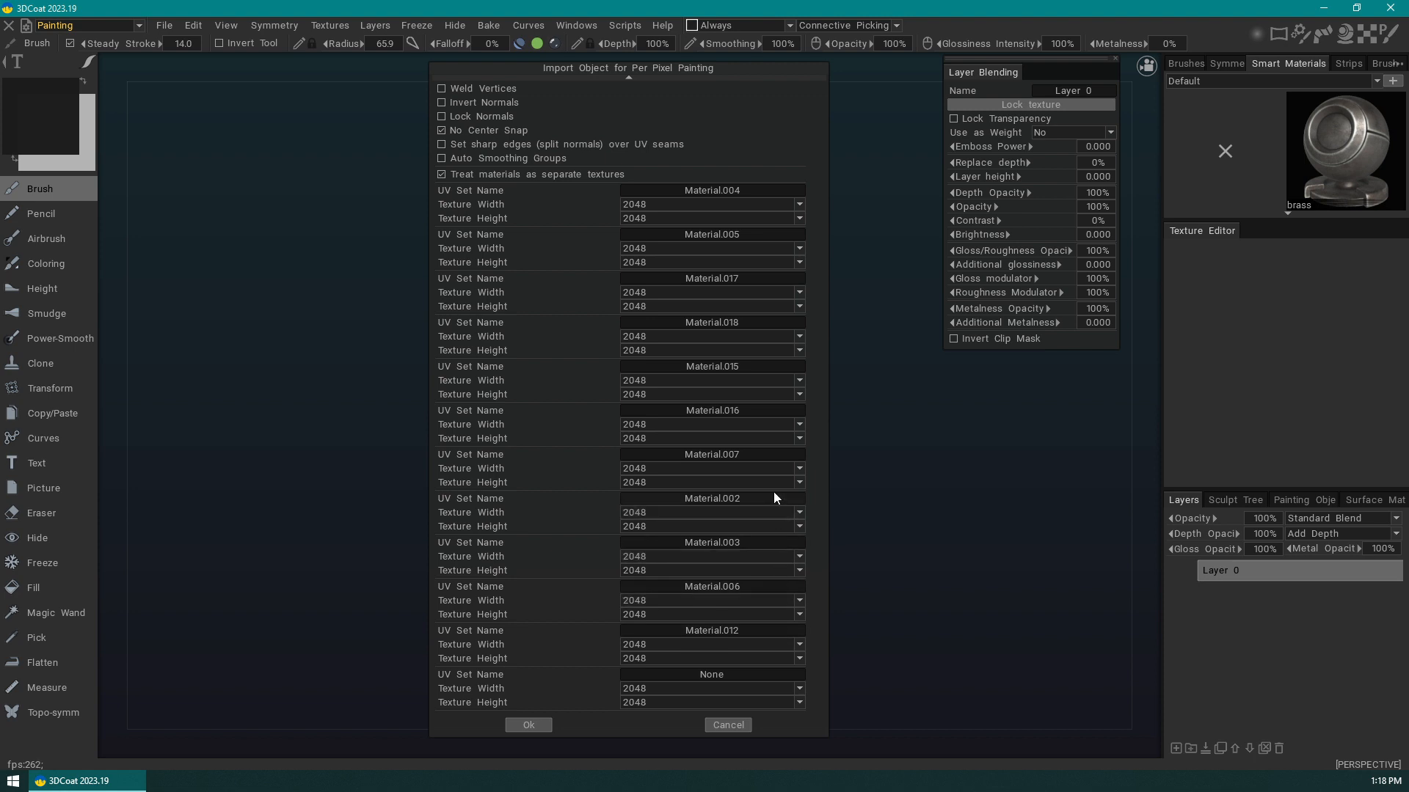
scroll(594, 352, up, 3)
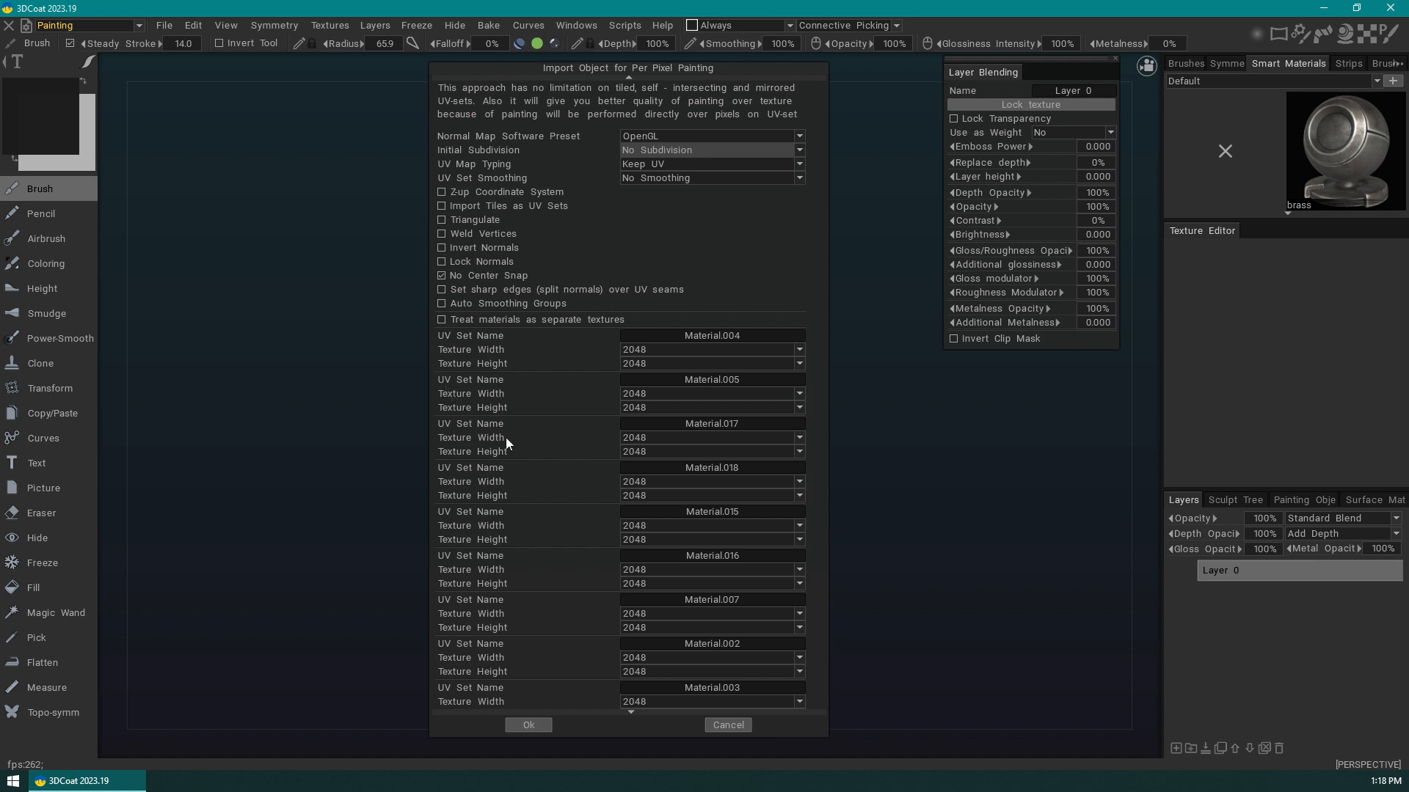
scroll(505, 438, down, 3)
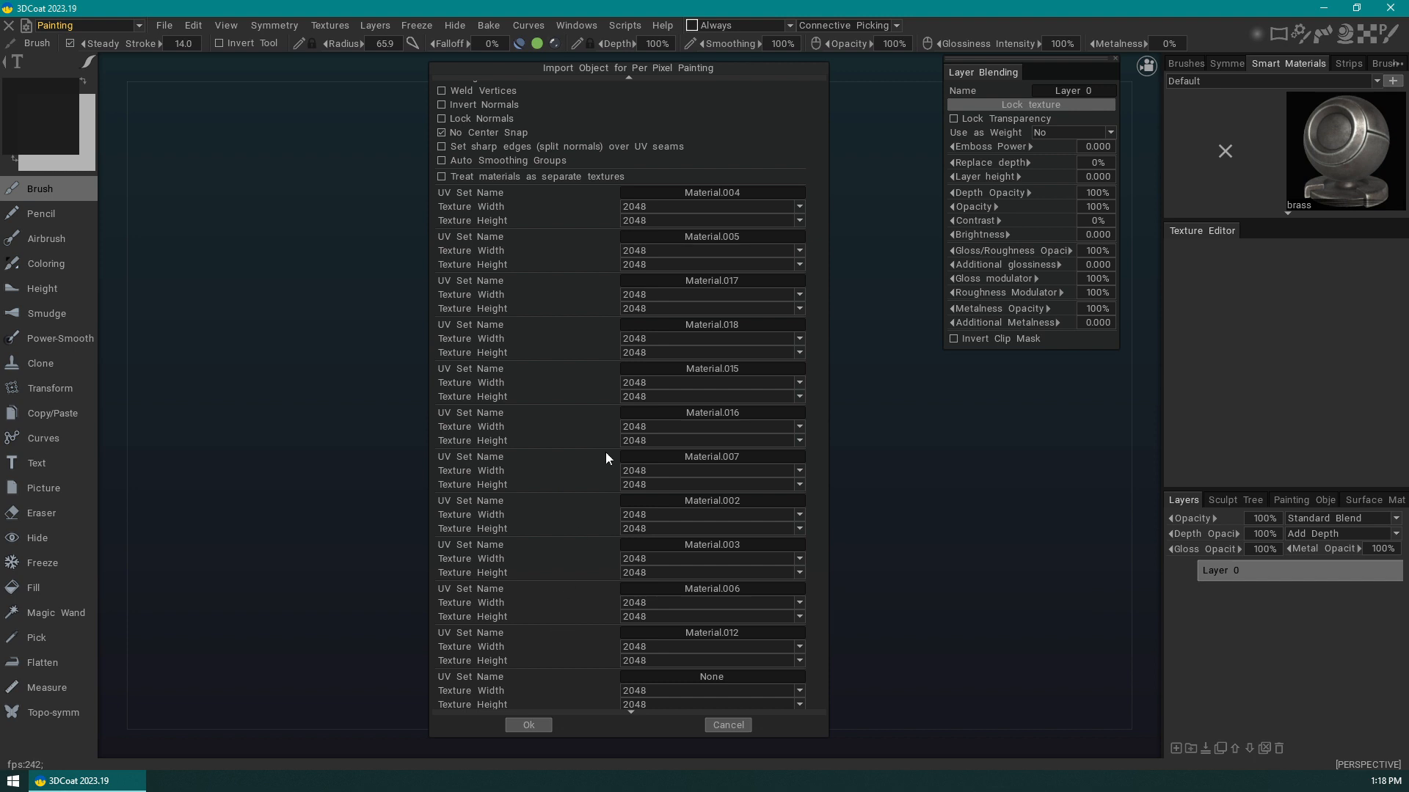
click(540, 725)
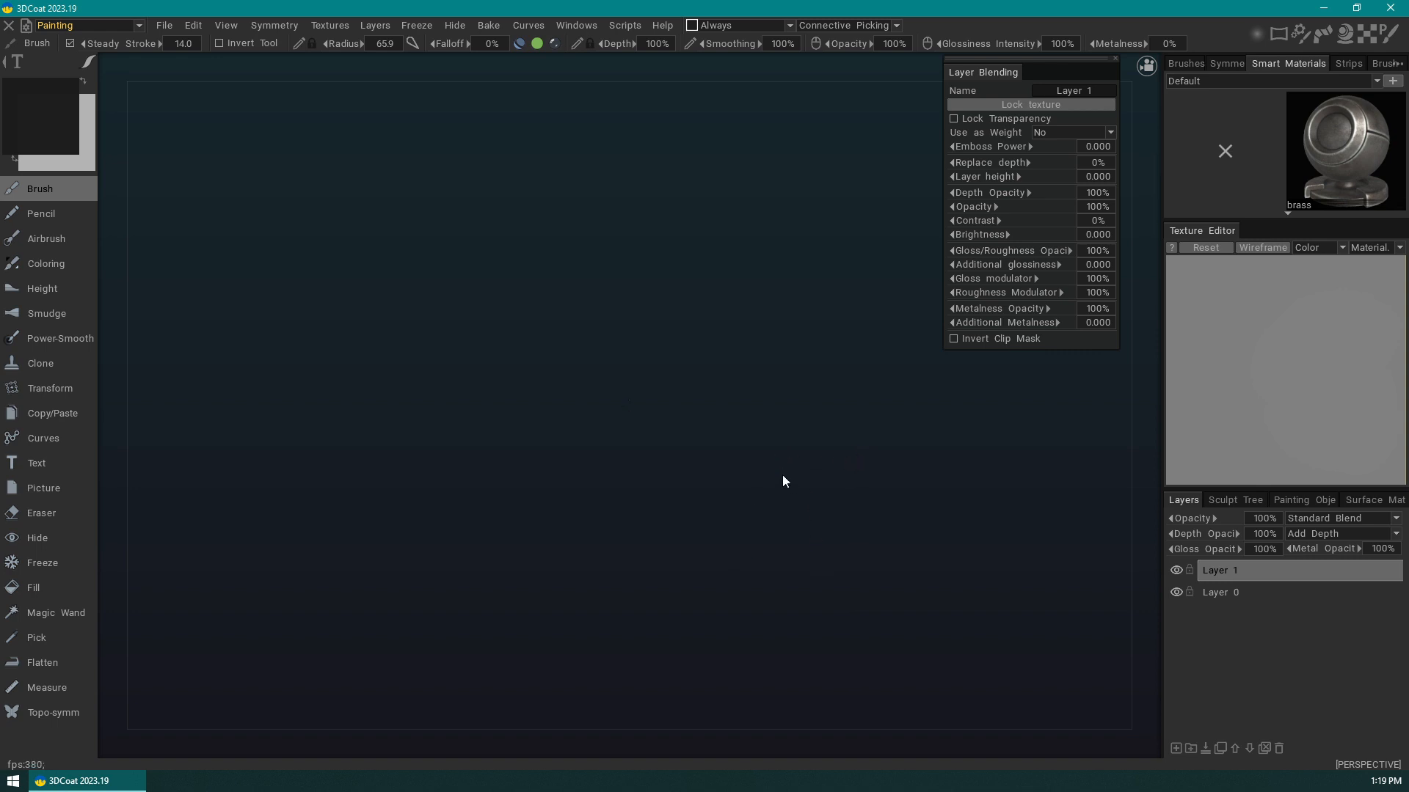
- Look around the scene to find the imported fox head
right_drag(914, 461, 946, 449)
right_drag(767, 492, 837, 466)
drag(848, 464, 810, 452)
right_drag(810, 457, 818, 503)
drag(817, 503, 824, 406)
drag(709, 523, 734, 264)
right_drag(804, 420, 760, 395)
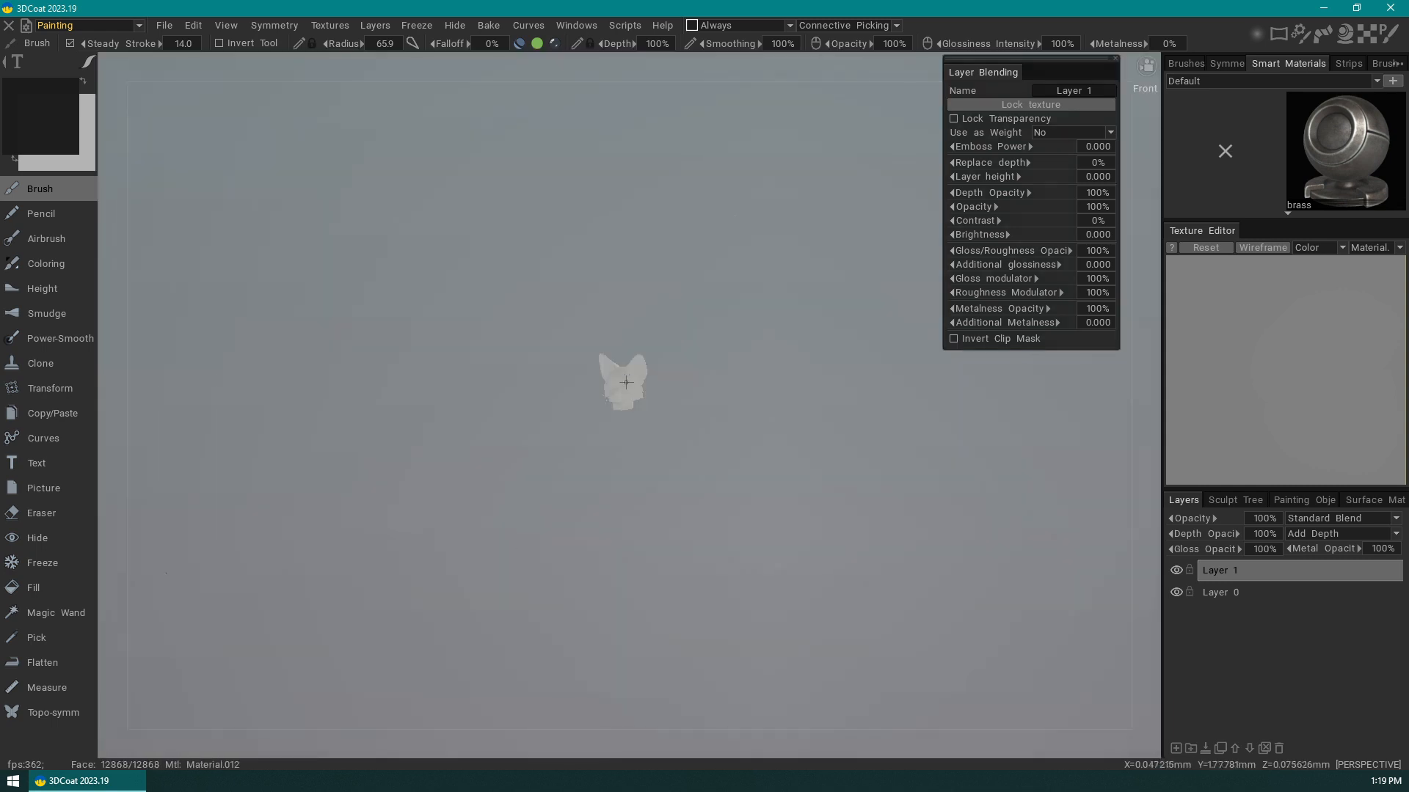
- Set the brush radius to 10 and shrink it further to about 0.099, with the depth at about 67%
right_drag(624, 382, 354, 618)
right_drag(612, 369, 584, 415)
right_drag(457, 521, 400, 578)
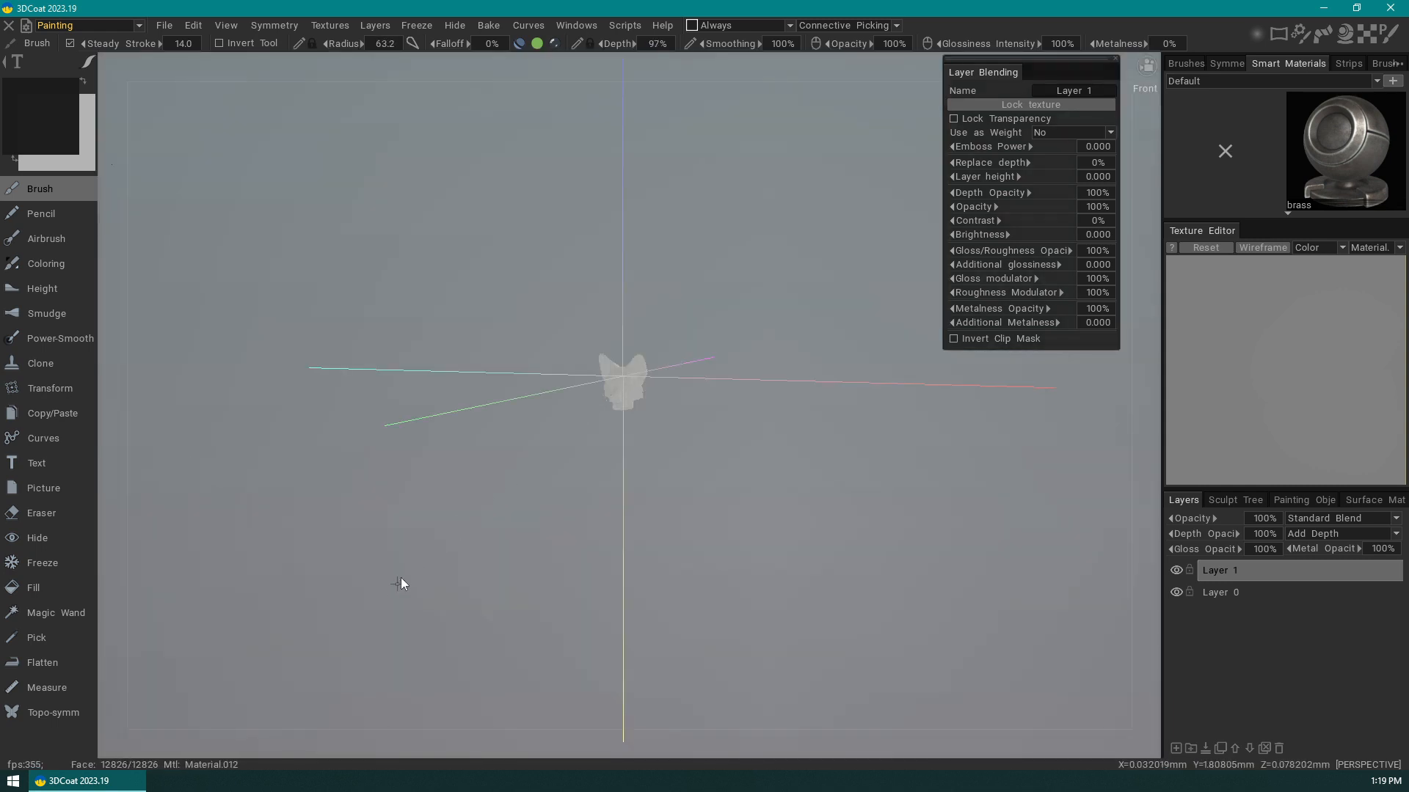
right_drag(628, 386, 325, 659)
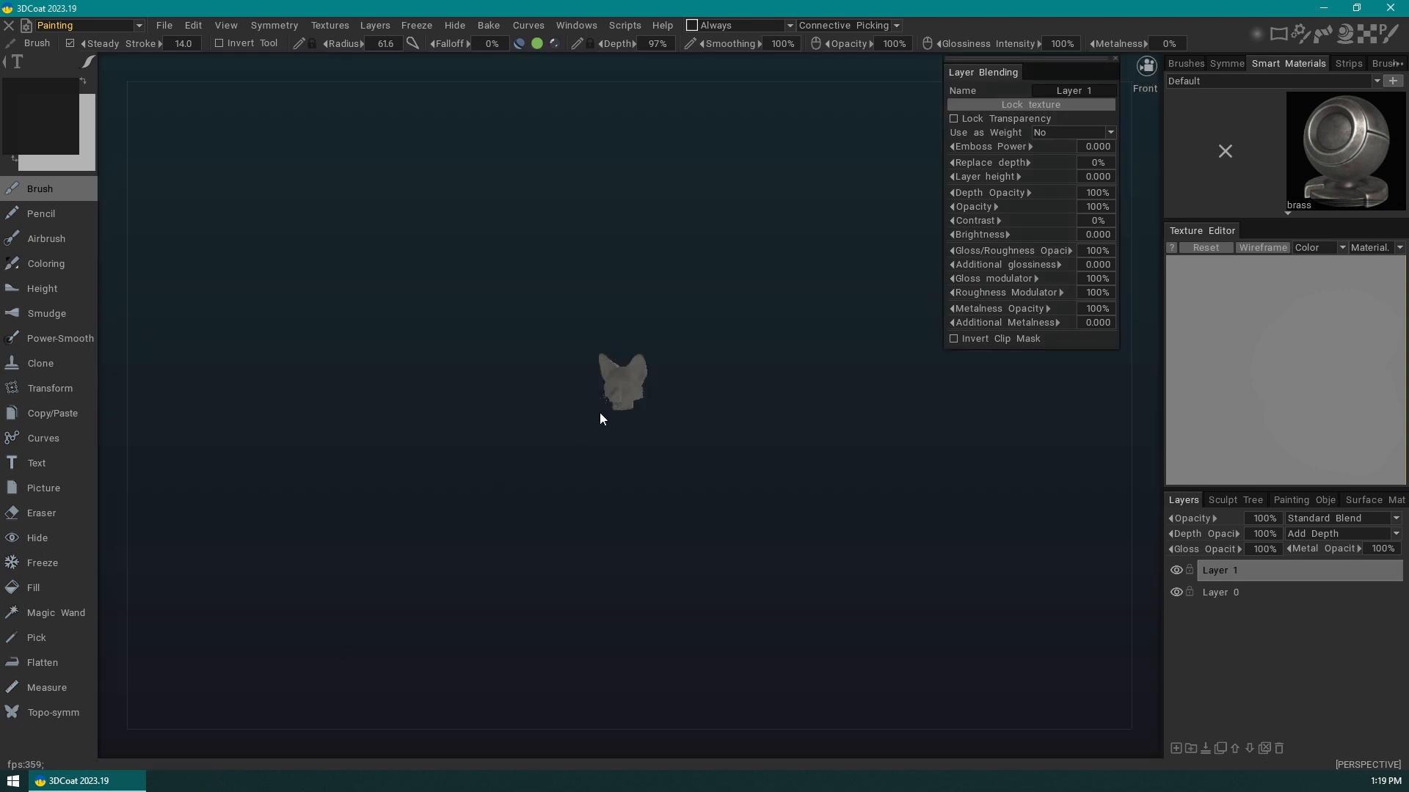
right_drag(643, 380, 469, 535)
right_drag(609, 396, 447, 491)
click(390, 43)
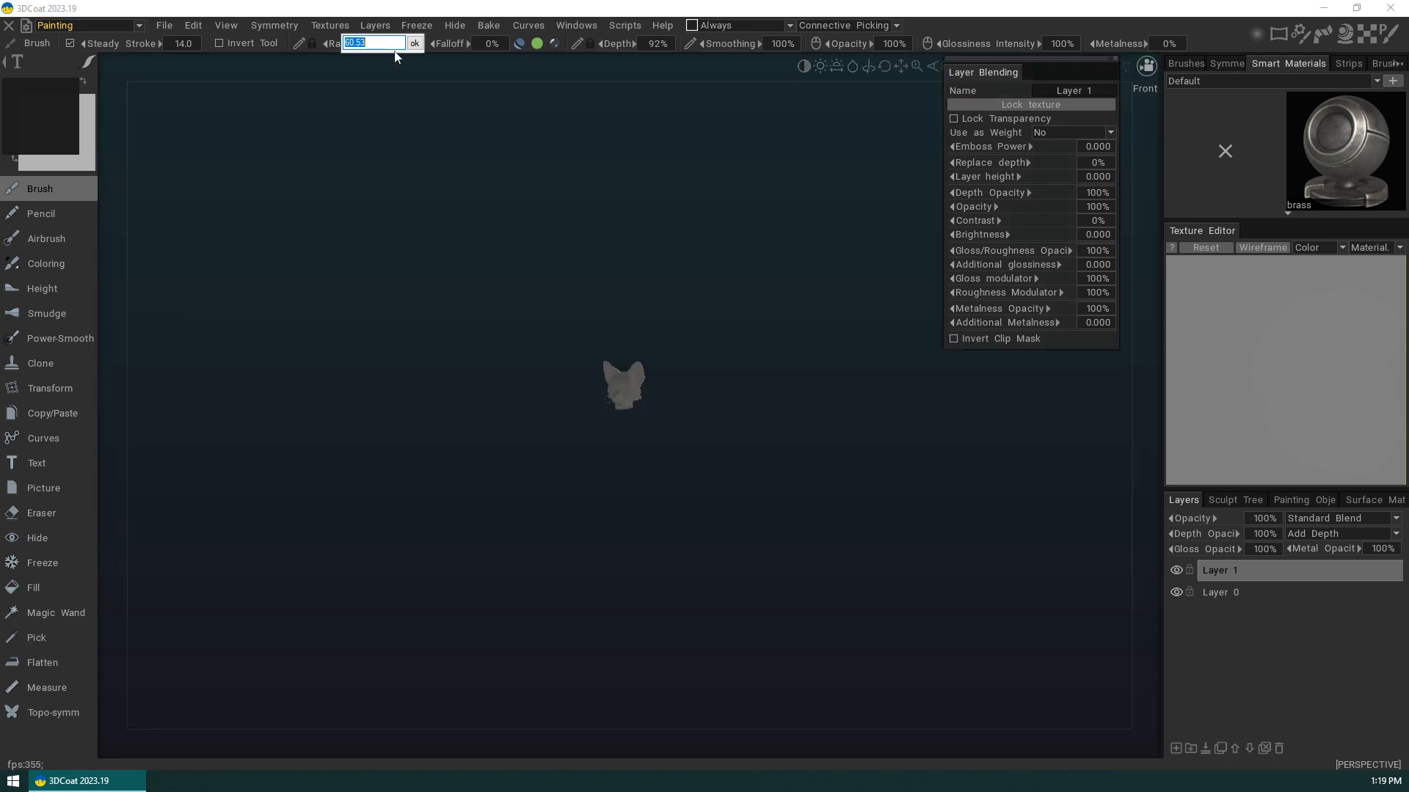
text(10)
key(Return)
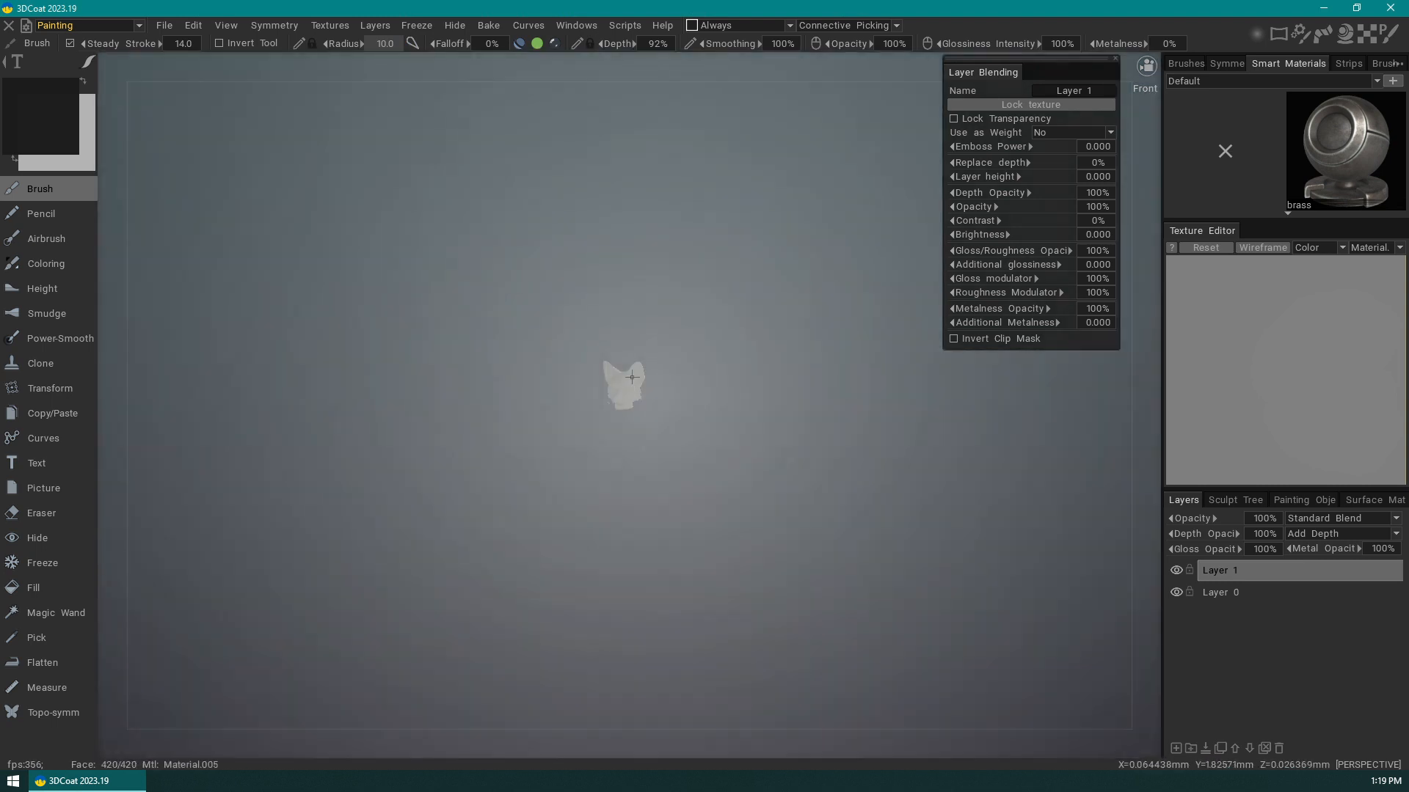
mouse_move(626, 384)
right_down()
mouse_move(425, 519)
mouse_move(586, 416)
mouse_move(396, 560)
mouse_move(574, 436)
mouse_move(596, 402)
mouse_move(364, 547)
mouse_move(626, 376)
mouse_move(387, 534)
mouse_move(577, 429)
right_up()
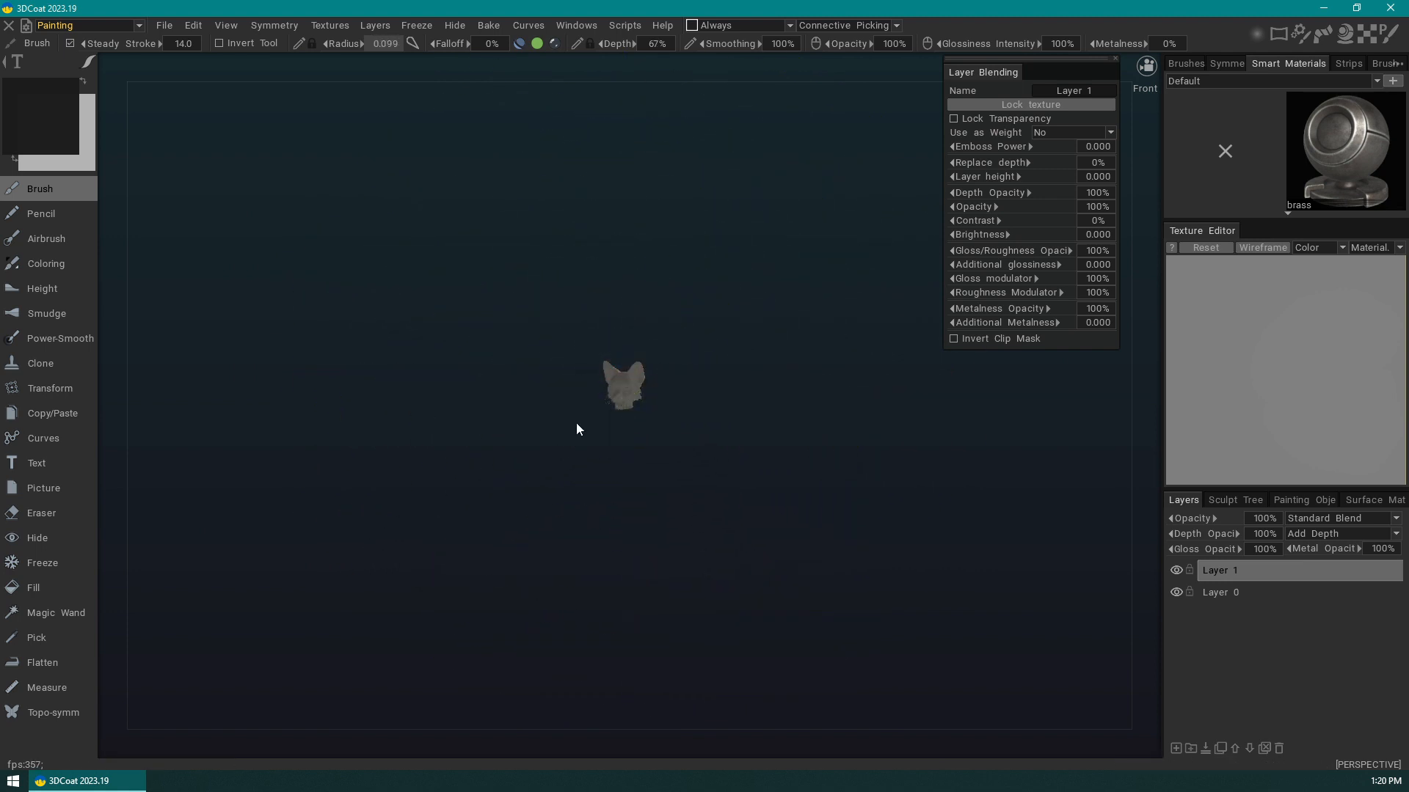
- Frame the fox head closely and shrink the brush radius to about 0.013
scroll(757, 484, up, 10)
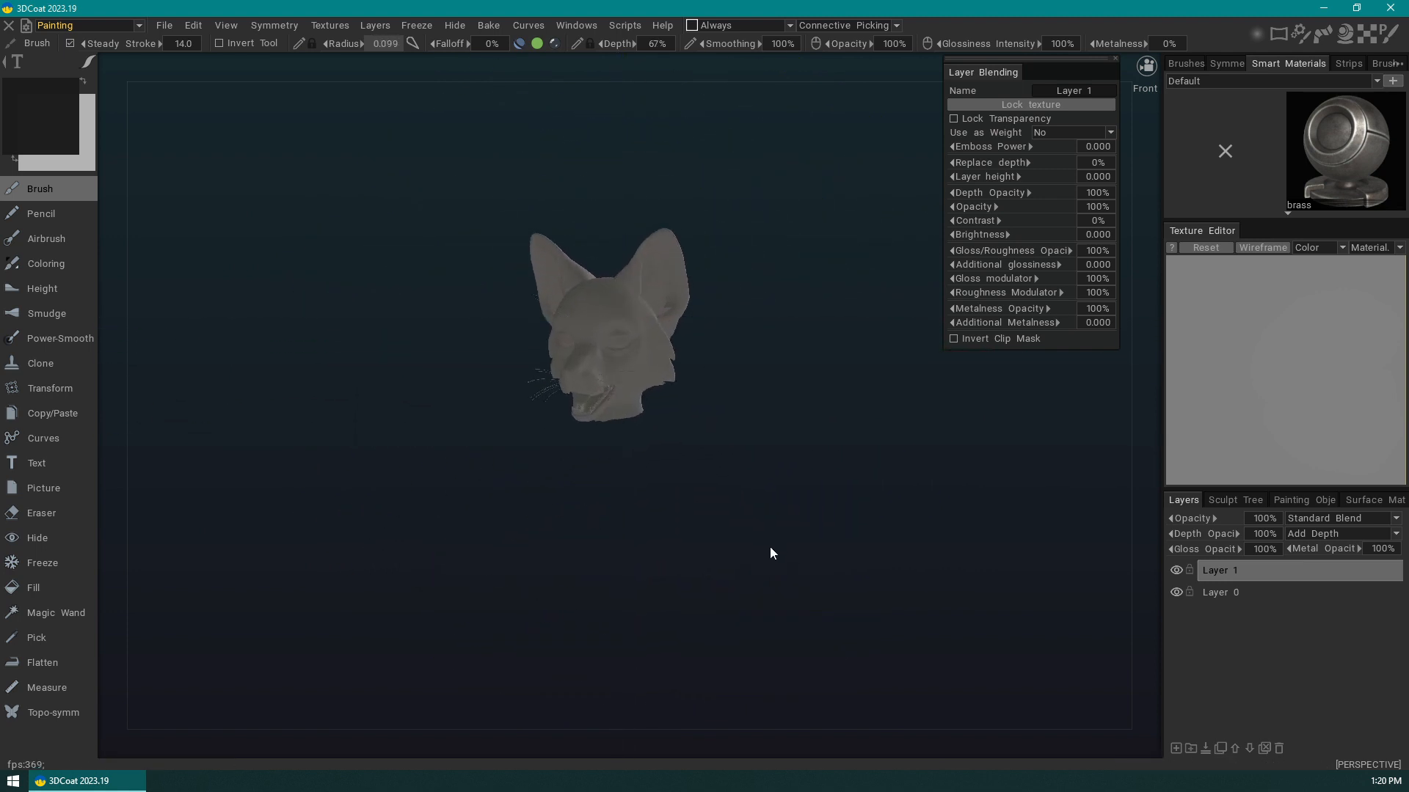
scroll(779, 520, up, 3)
scroll(781, 514, down, 2)
drag(783, 501, 904, 468)
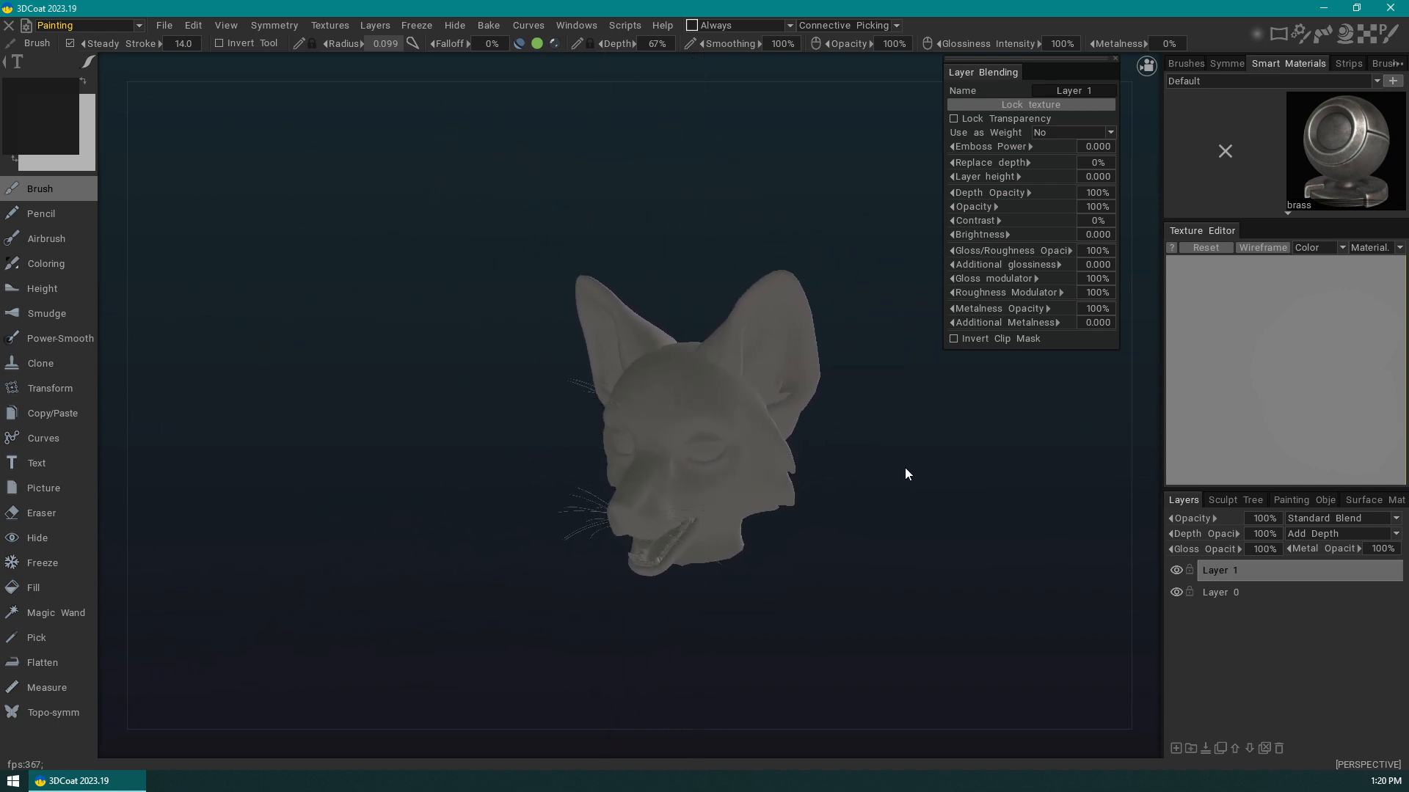
scroll(887, 461, down, 5)
scroll(888, 463, up, 5)
middle_drag(914, 450, 901, 444)
mouse_move(790, 391)
mouse_down()
mouse_move(772, 380)
mouse_move(796, 419)
mouse_move(821, 377)
mouse_move(810, 362)
mouse_up()
scroll(797, 426, up, 3)
scroll(798, 430, up, 2)
mouse_move(665, 366)
right_down()
mouse_move(610, 377)
mouse_move(514, 431)
right_up()
right_drag(718, 396, 696, 402)
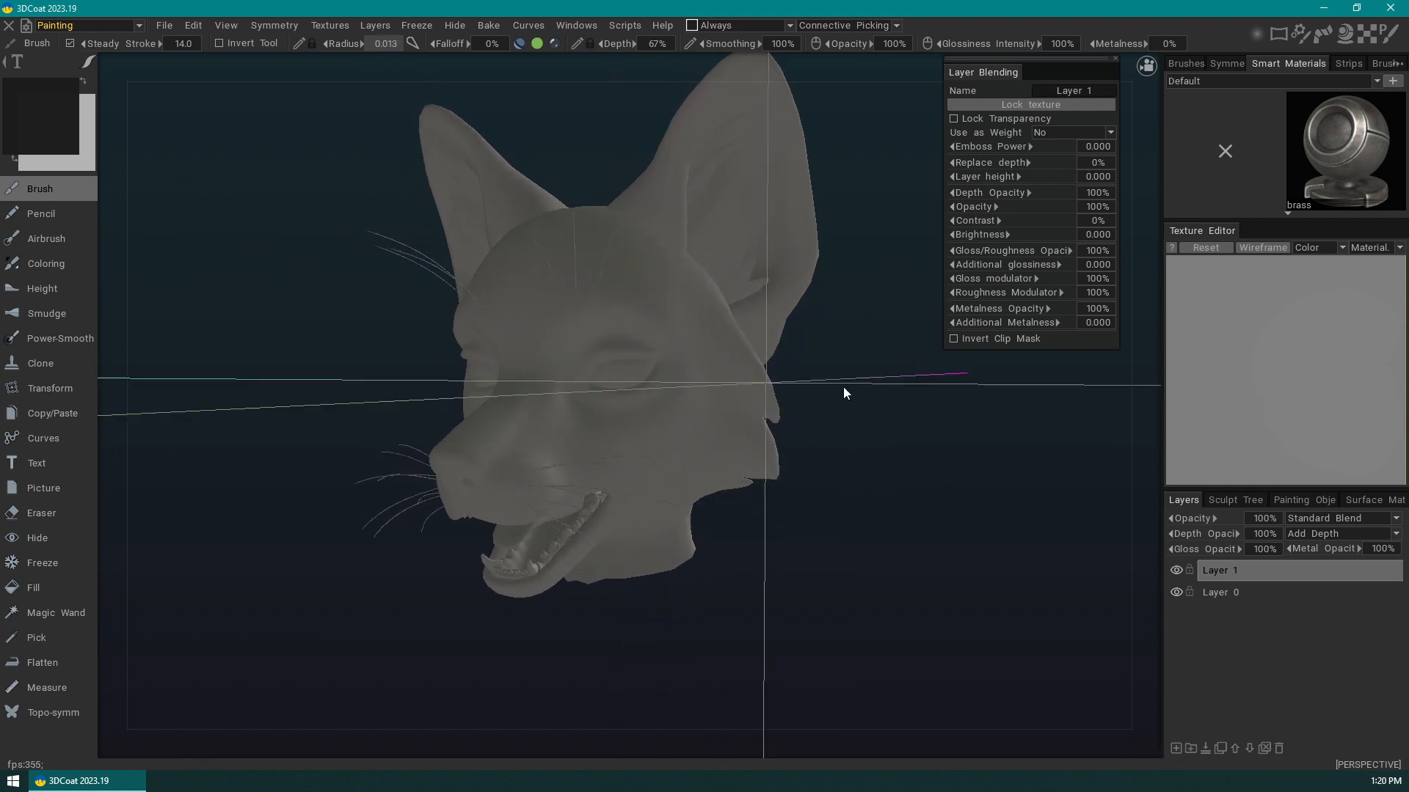
- Paint black test strokes across the fox's forehead and up into the ear
drag(843, 386, 868, 436)
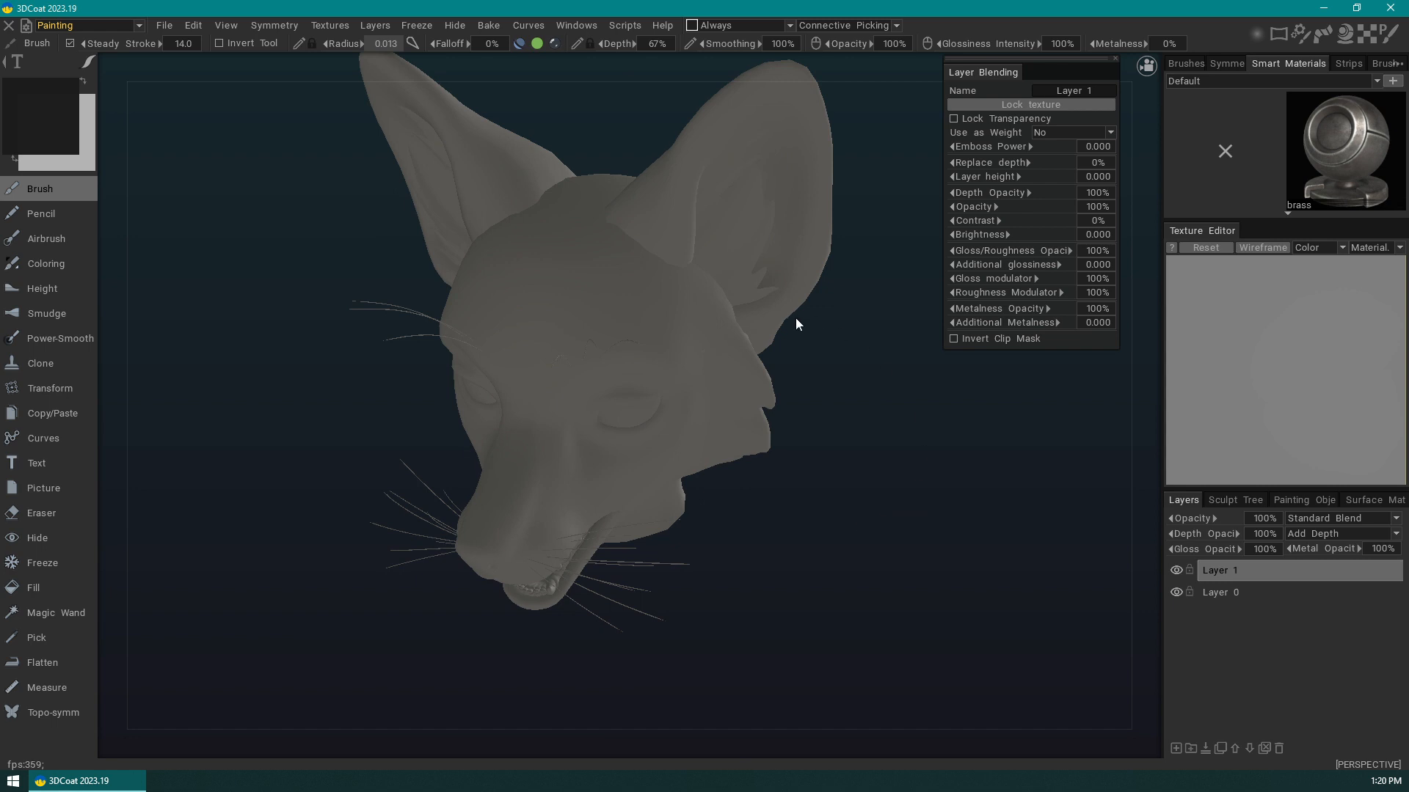
mouse_move(849, 387)
mouse_down()
mouse_move(868, 384)
mouse_move(865, 443)
mouse_move(843, 337)
mouse_move(764, 245)
mouse_move(811, 487)
mouse_move(670, 528)
mouse_move(937, 552)
mouse_move(858, 404)
mouse_move(912, 383)
mouse_move(836, 436)
mouse_move(837, 472)
mouse_move(768, 351)
mouse_up()
drag(619, 295, 727, 158)
mouse_move(690, 280)
mouse_down()
mouse_move(696, 336)
mouse_move(588, 329)
mouse_move(664, 269)
mouse_move(674, 322)
mouse_up()
mouse_move(873, 429)
mouse_down()
mouse_move(944, 561)
mouse_move(884, 402)
mouse_move(914, 389)
mouse_up()
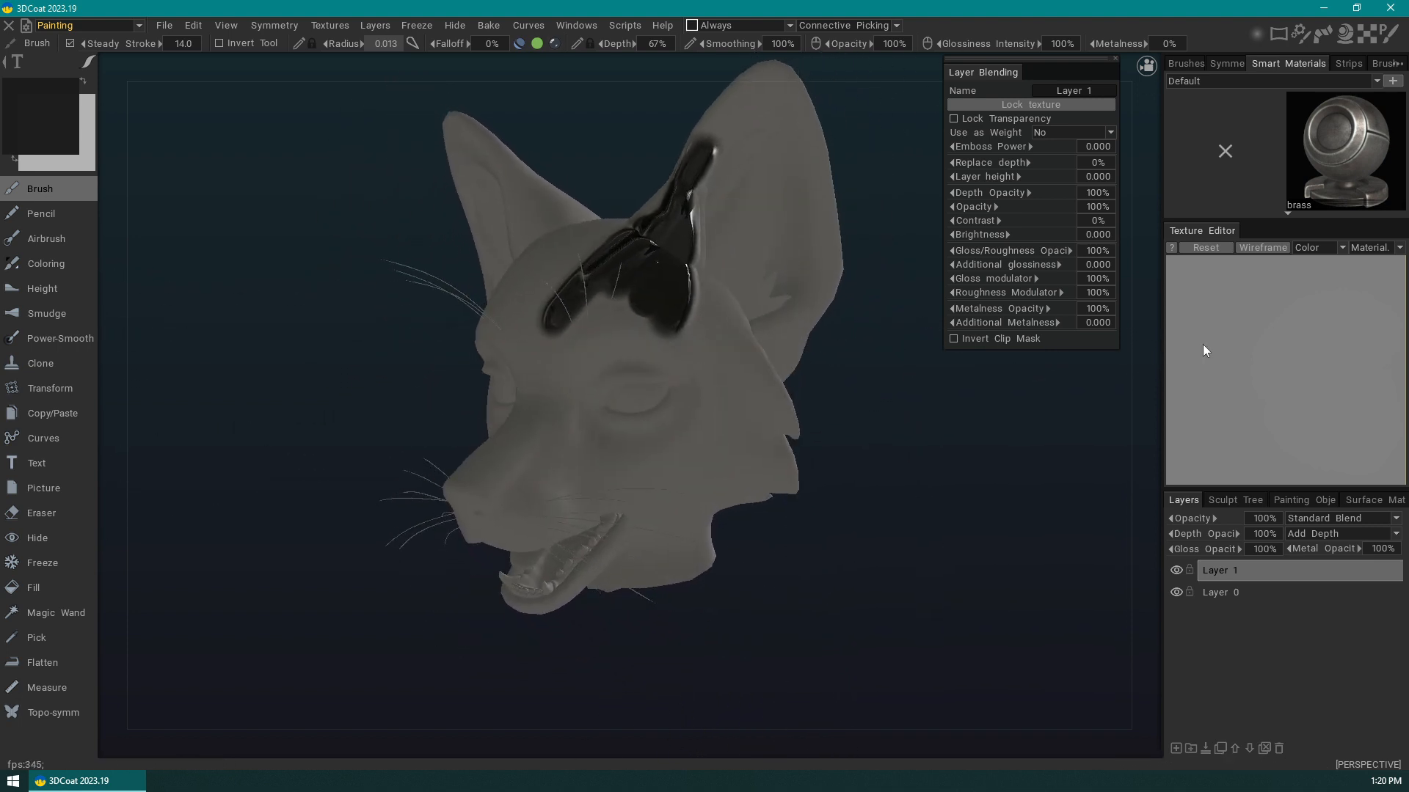
- Show the texture of Material.012 in the Texture Editor and compare it with the strokes on the head
click(1400, 248)
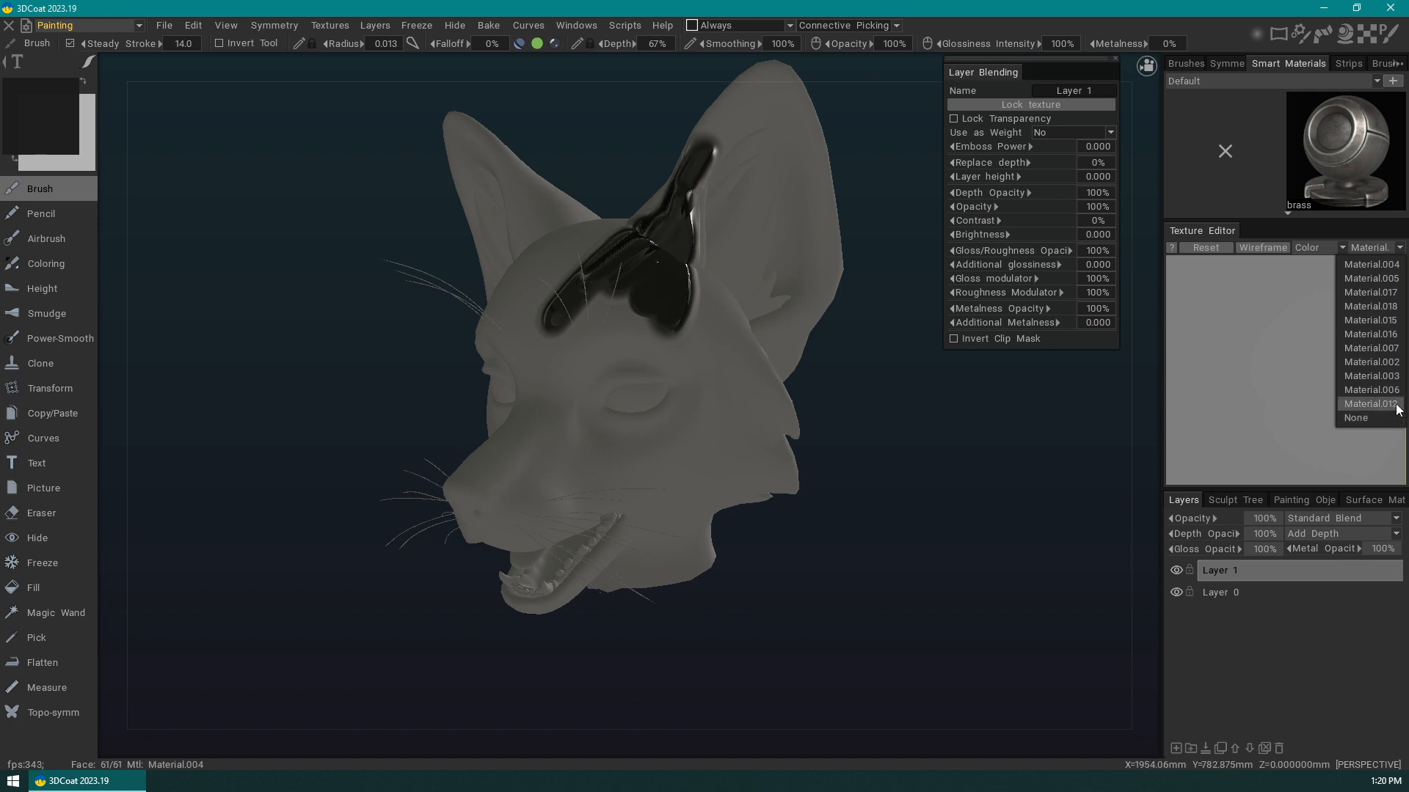
click(1371, 404)
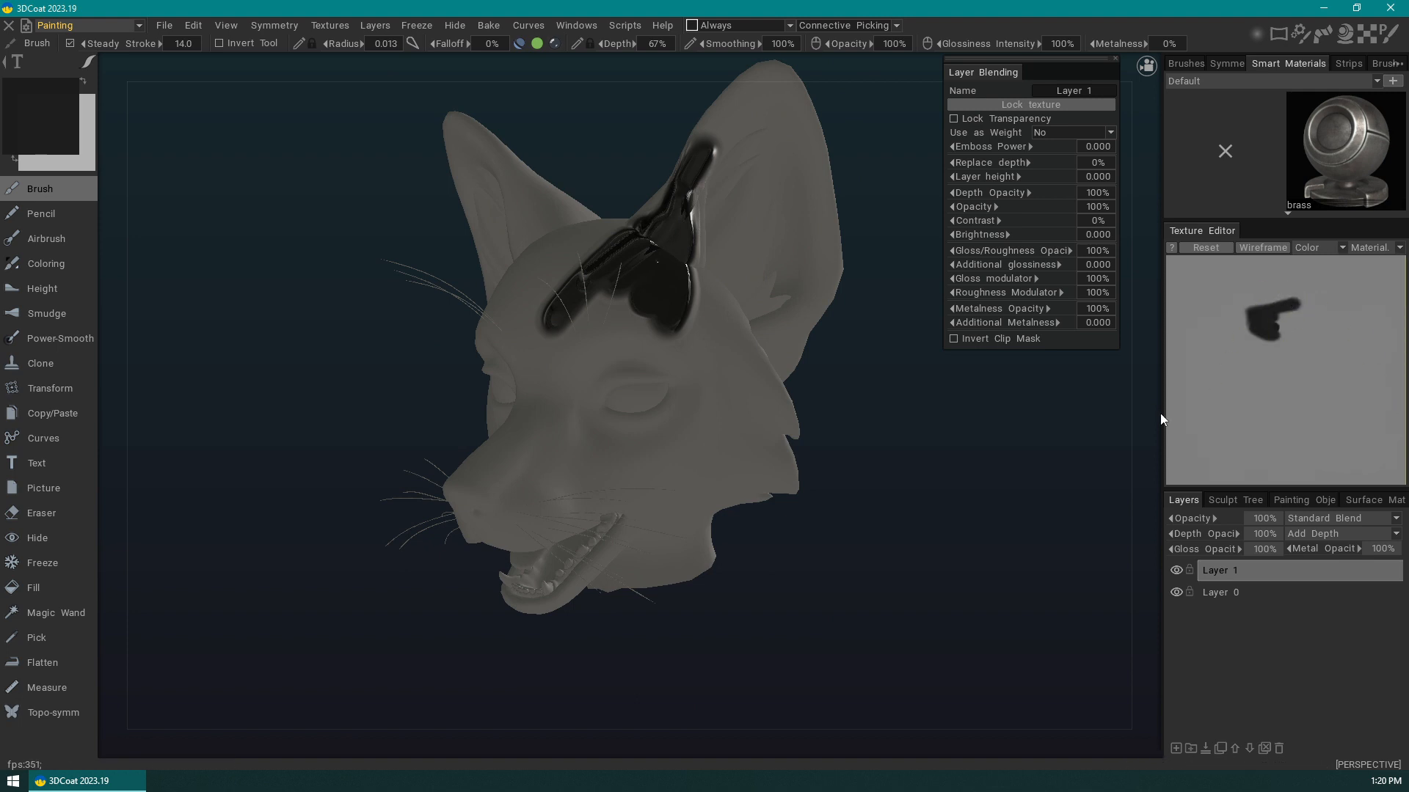
drag(901, 365, 650, 314)
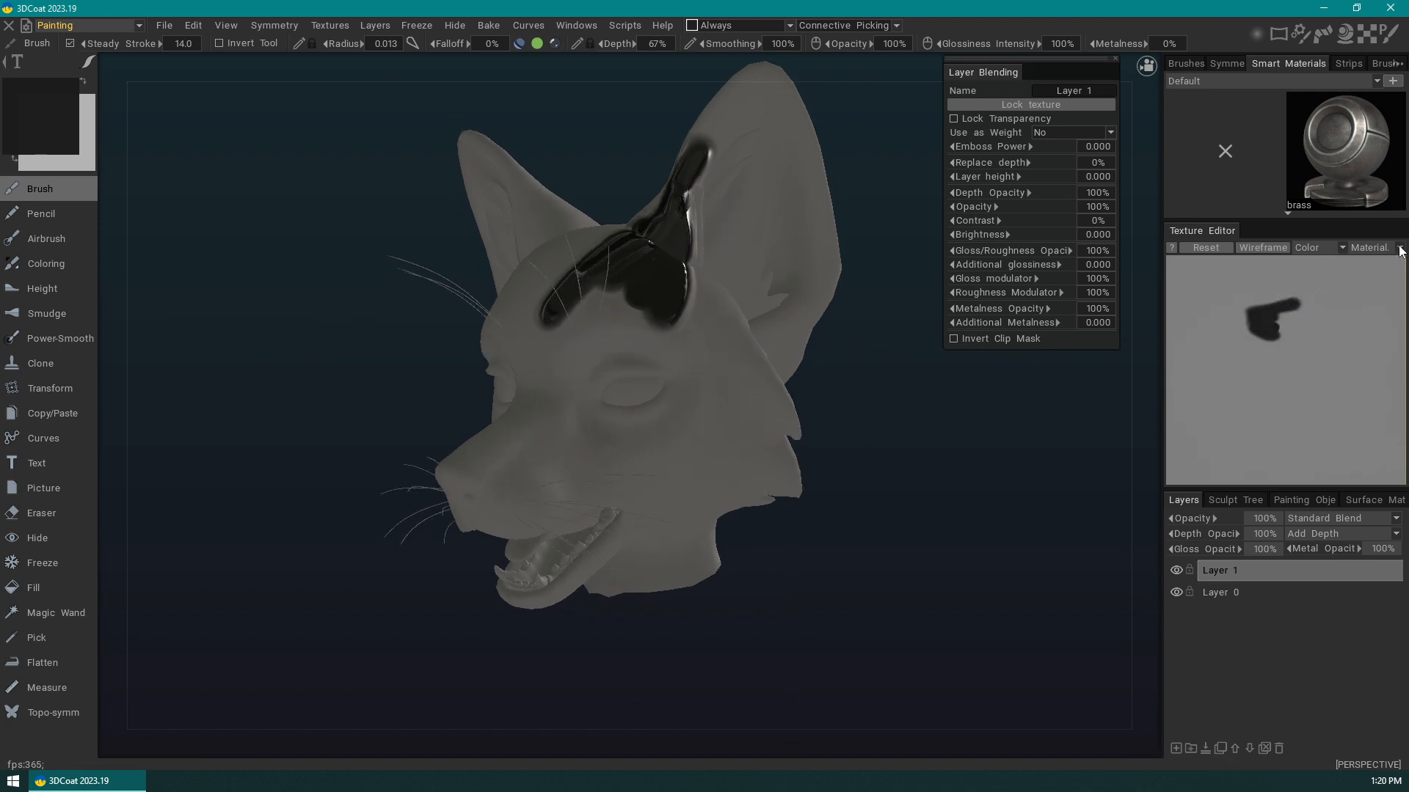
drag(886, 400, 846, 496)
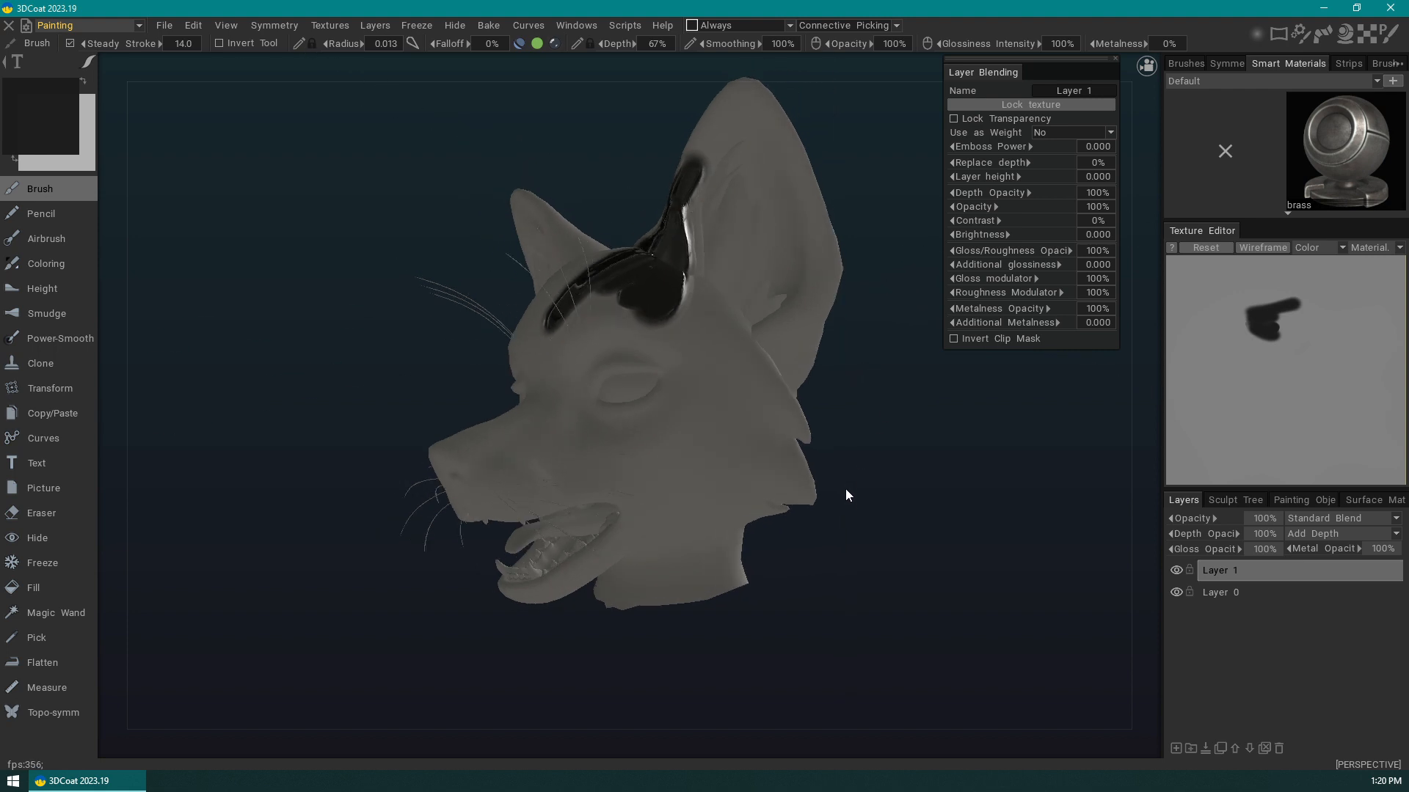
- Undo the latest forehead stroke and paint more black test strokes over the forehead, ear base and area above the eye
key(ctrl+z)
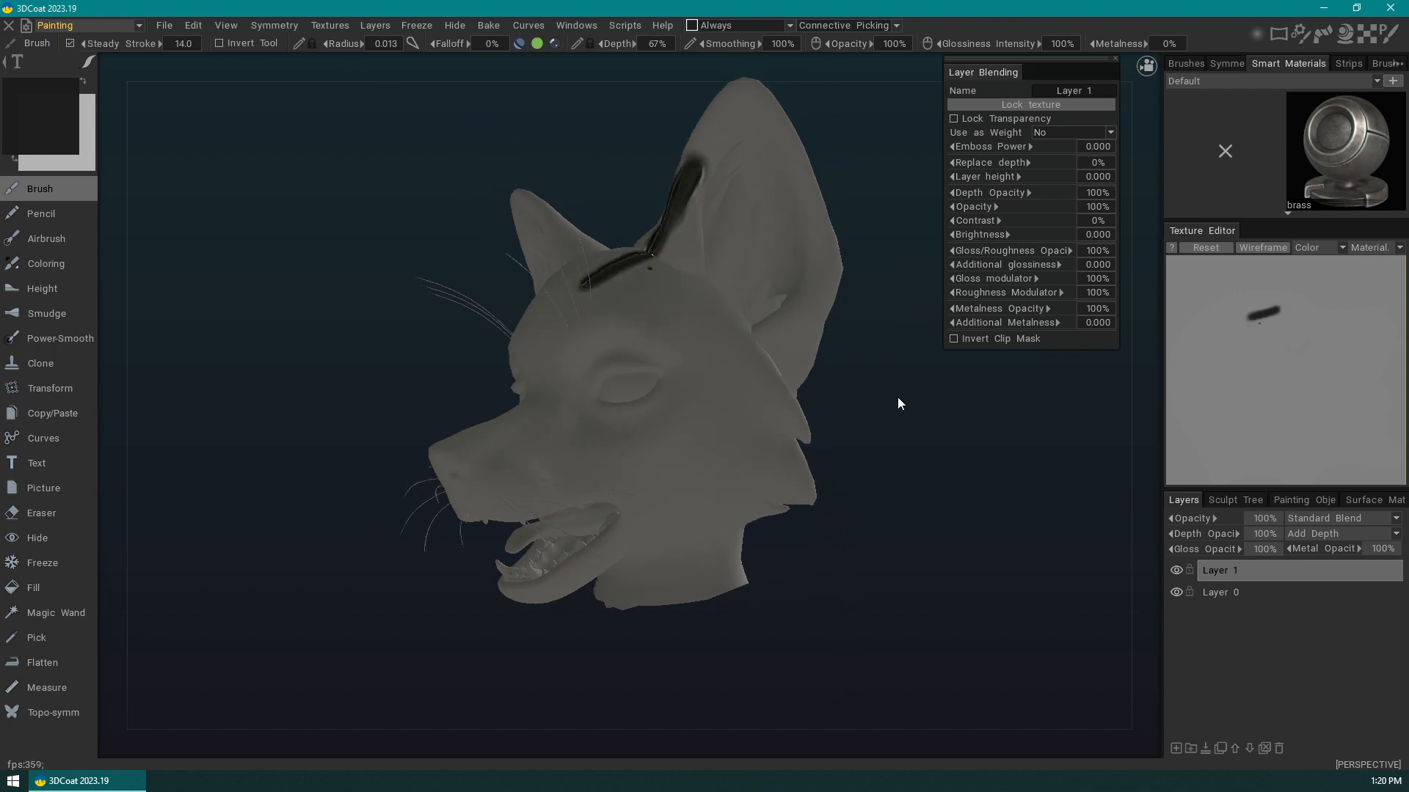
drag(898, 397, 896, 340)
drag(904, 392, 923, 396)
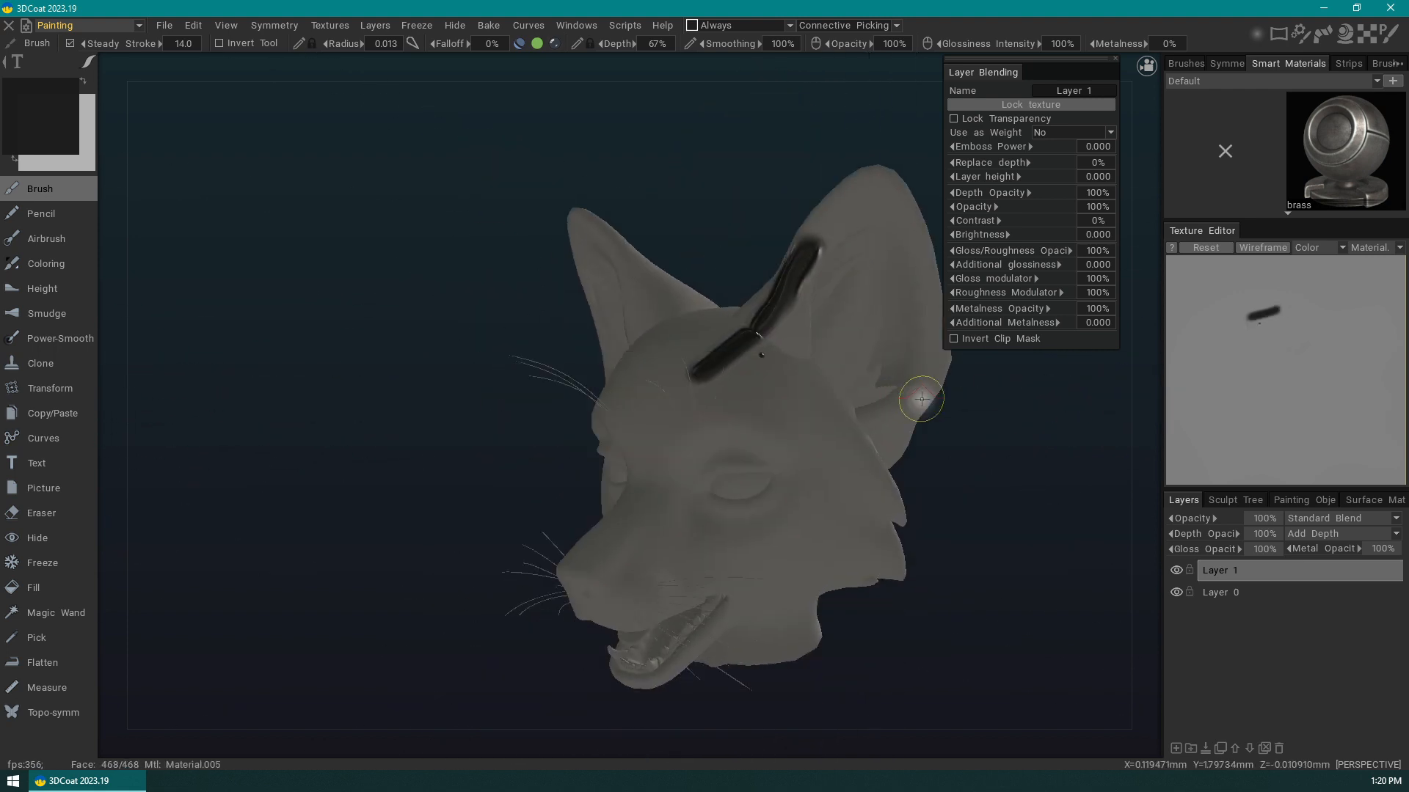
scroll(977, 445, up, 6)
scroll(977, 444, down, 4)
scroll(976, 444, down, 3)
drag(422, 491, 418, 487)
drag(920, 455, 1017, 515)
mouse_move(611, 323)
mouse_down()
mouse_move(676, 289)
mouse_move(697, 242)
mouse_move(586, 343)
mouse_move(620, 275)
mouse_up()
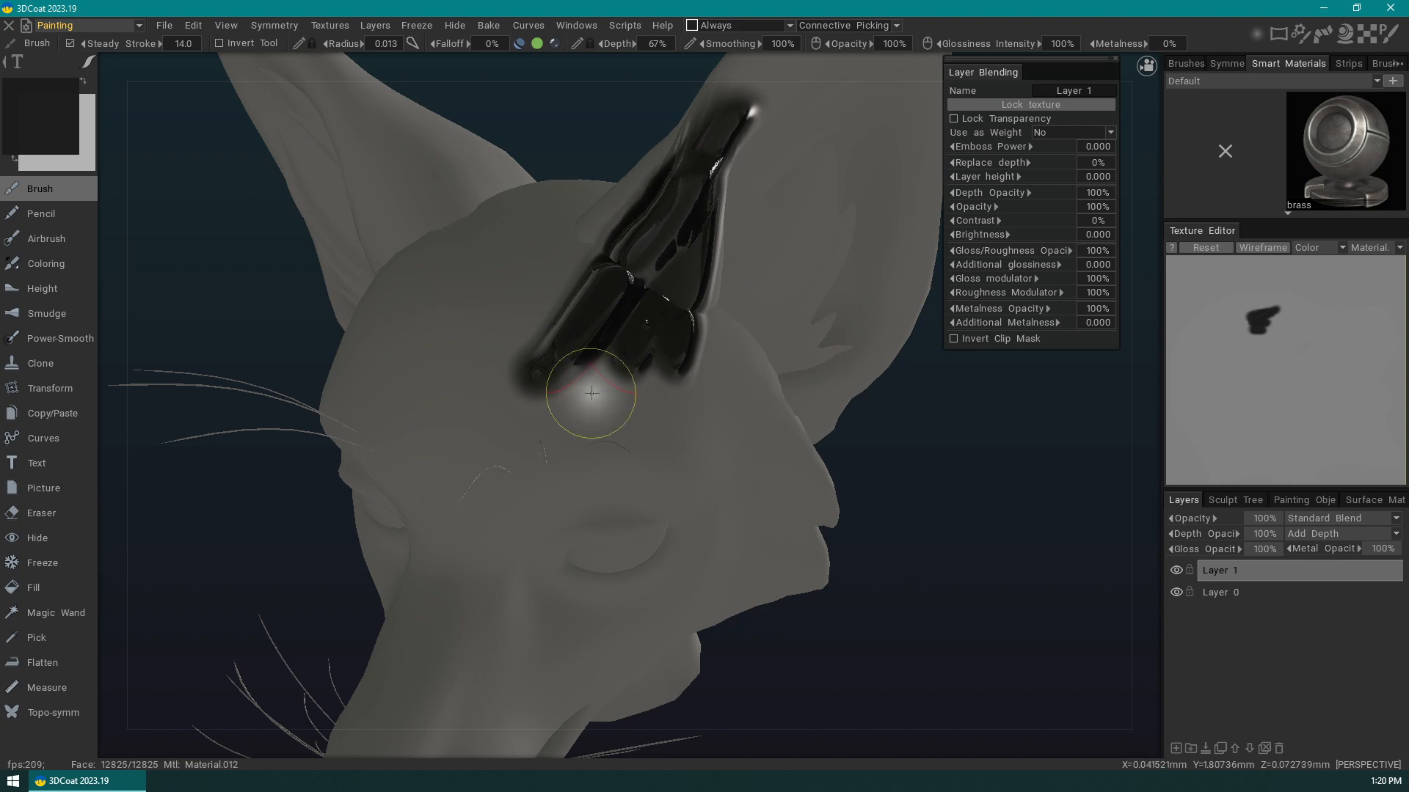
mouse_move(972, 541)
mouse_down()
mouse_move(998, 543)
mouse_move(997, 505)
mouse_move(946, 434)
mouse_up()
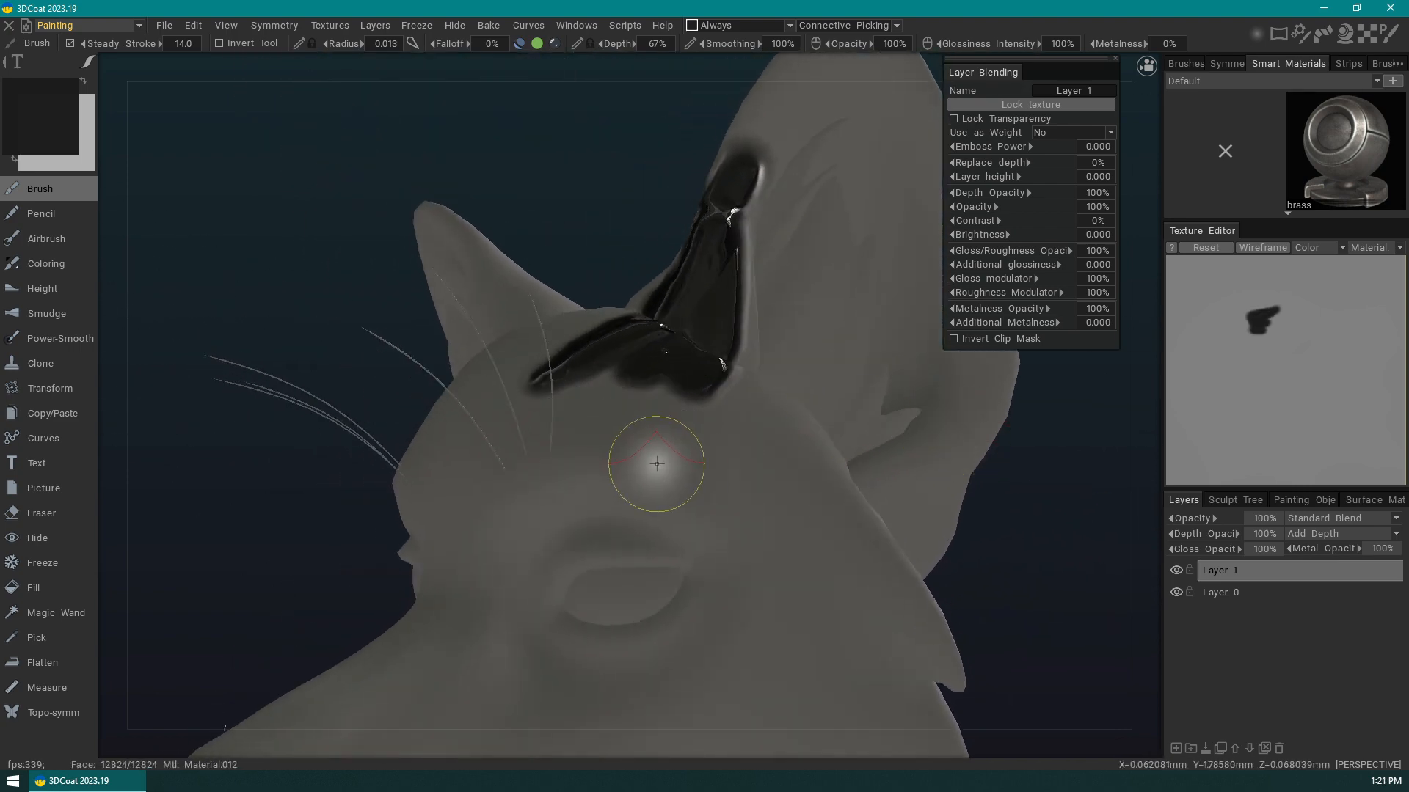
mouse_move(636, 468)
mouse_down()
mouse_move(727, 460)
mouse_move(637, 406)
mouse_up()
mouse_move(1047, 570)
mouse_down()
mouse_move(985, 601)
mouse_move(999, 612)
mouse_move(988, 629)
mouse_up()
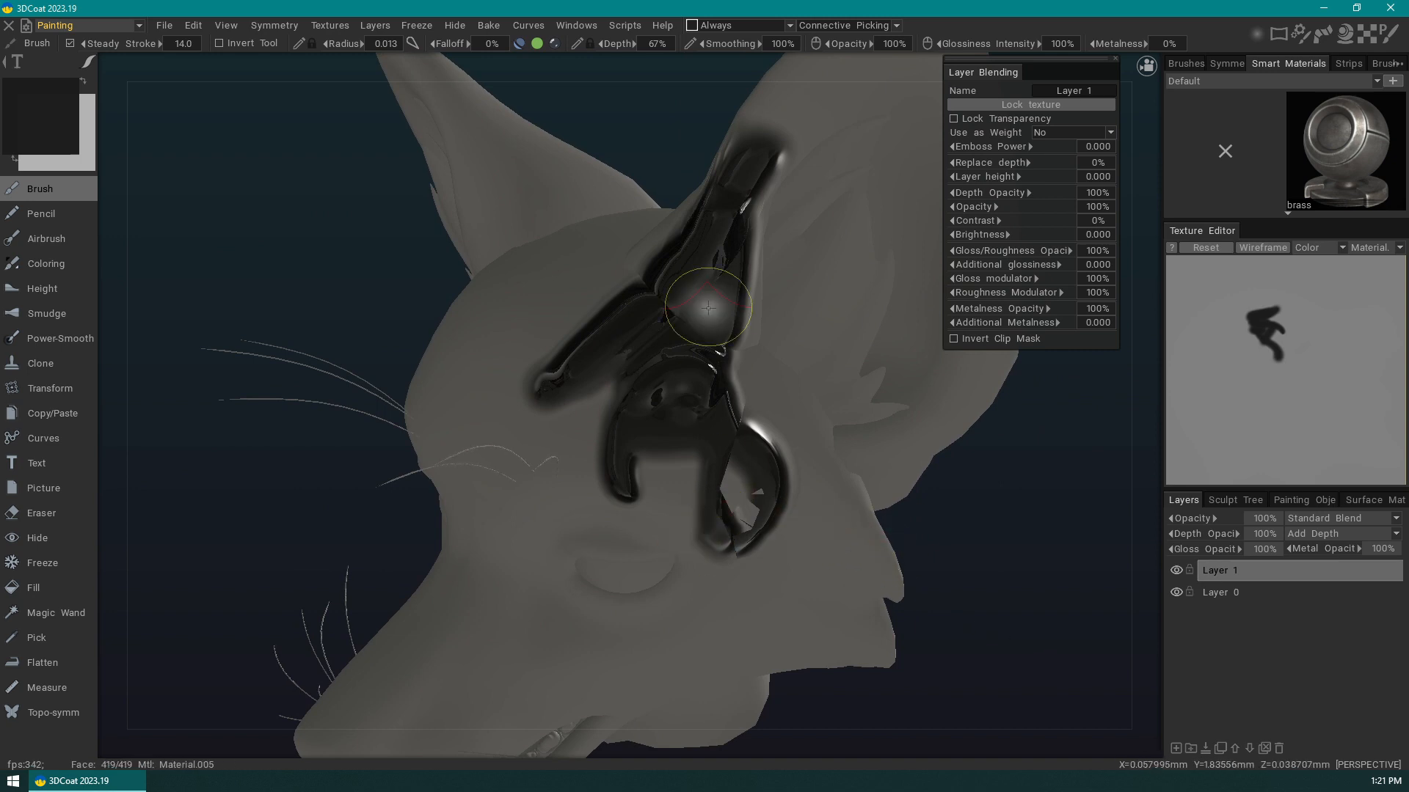
- Undo all black test strokes on the fox head
key(ctrl+z)
key(ctrl+z)
key(ctrl+z)
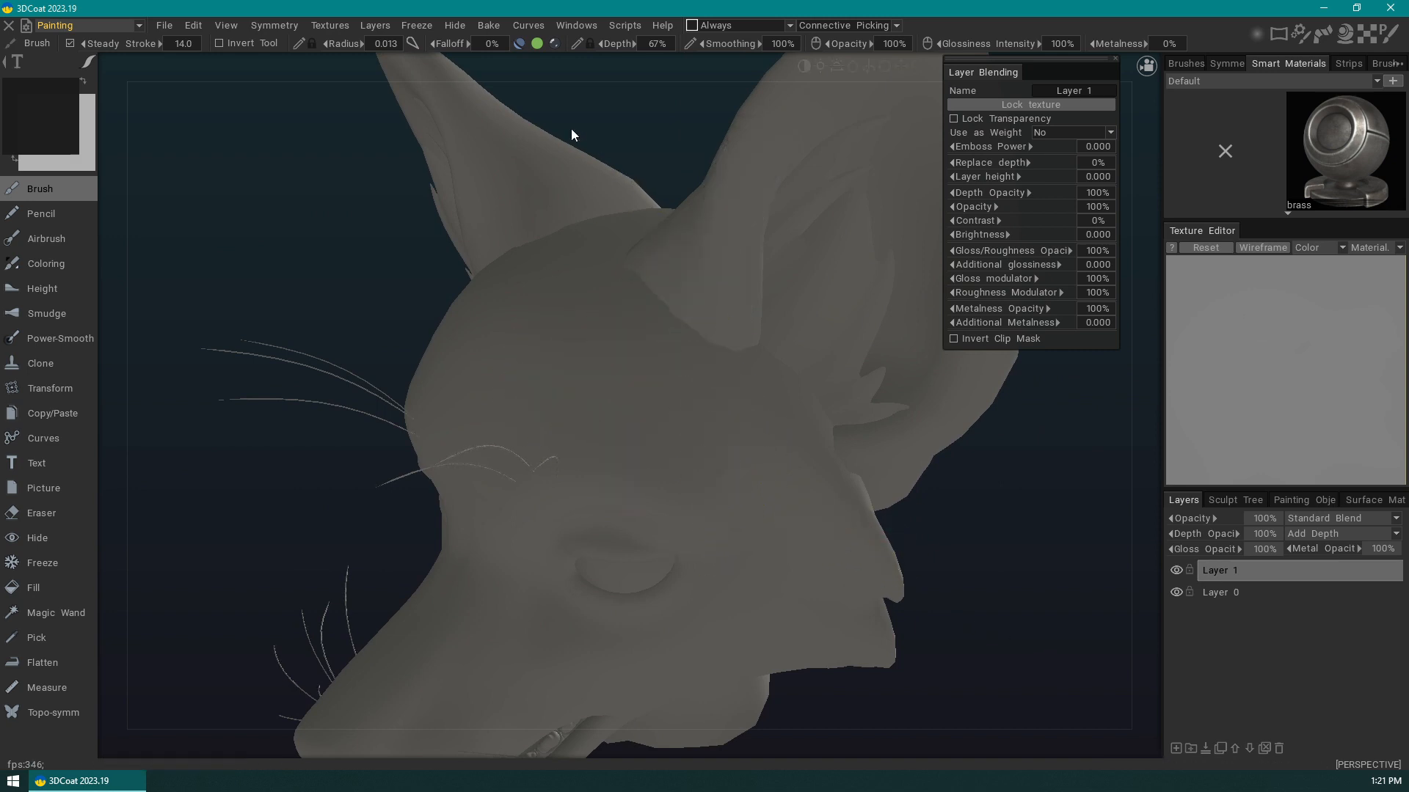
- Disable the brush's glossiness and color channels, and set Glossiness Intensity and Depth to 0%
mouse_move(519, 57)
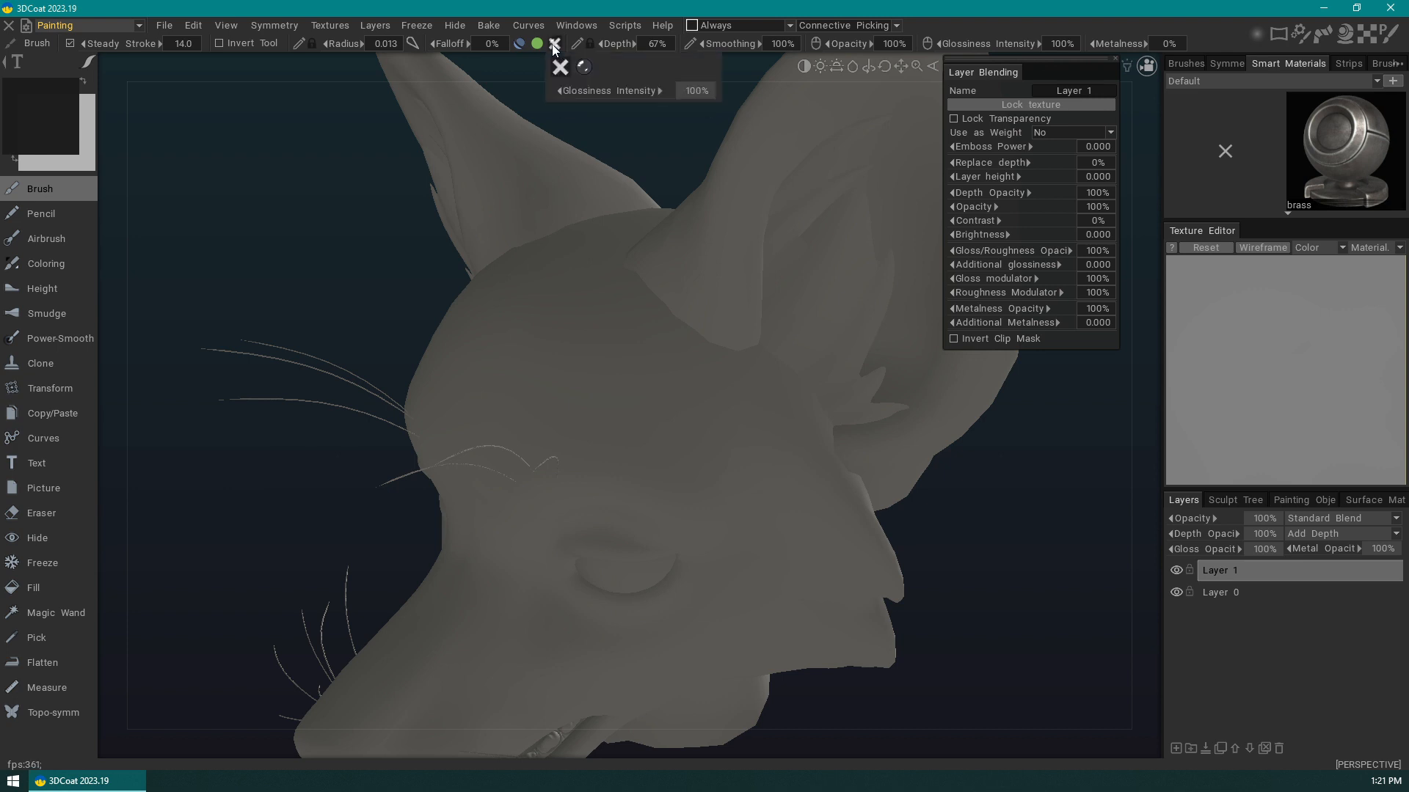
drag(533, 80, 434, 74)
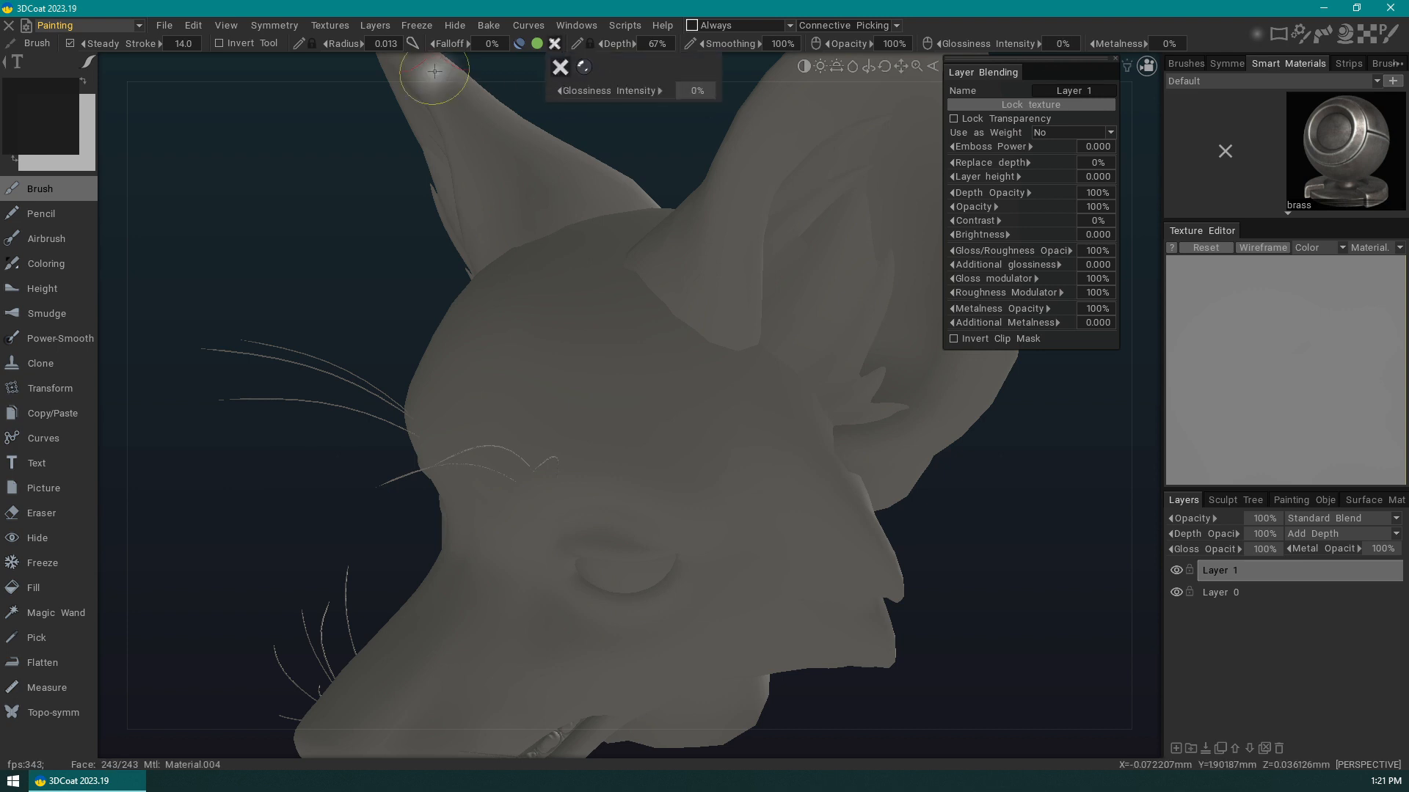
click(538, 45)
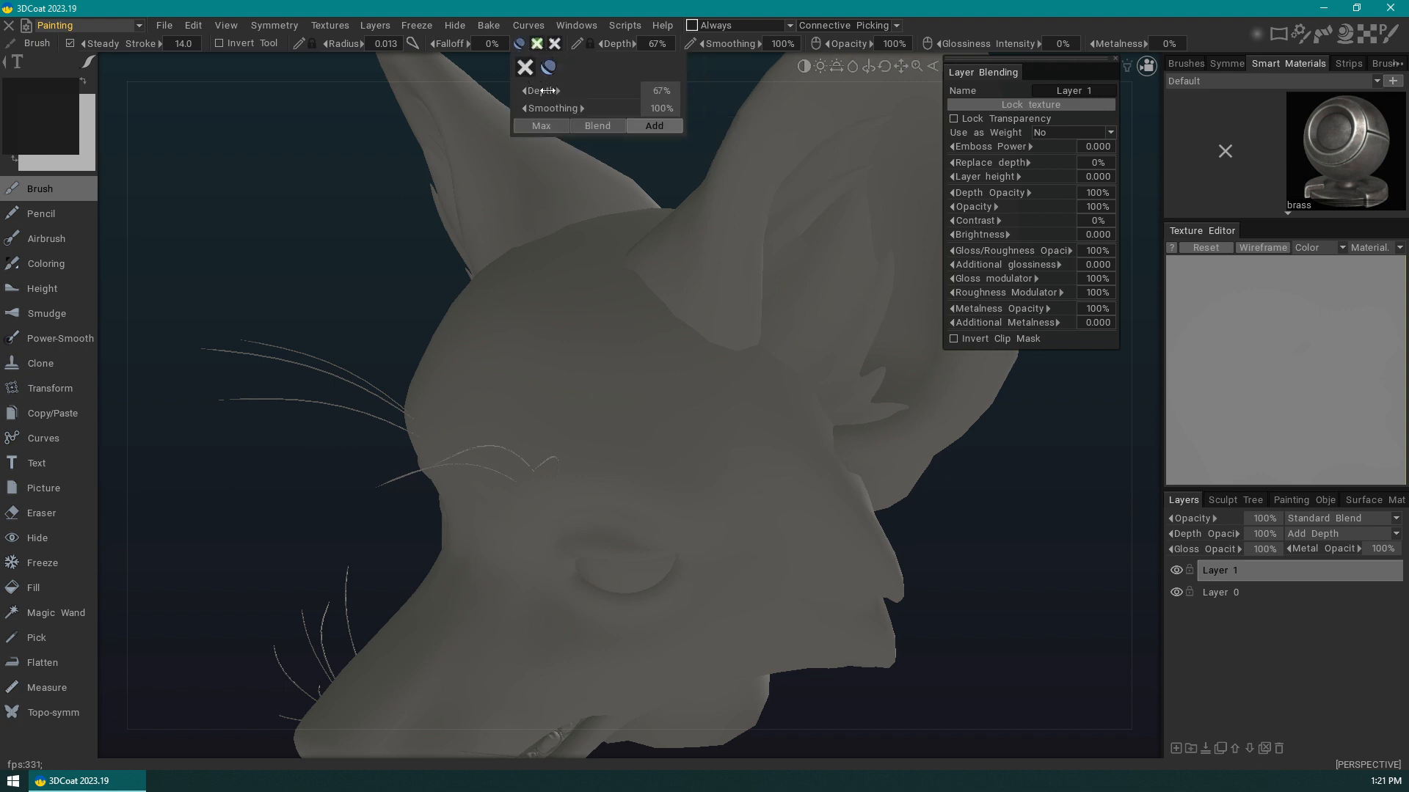
drag(514, 90, 400, 80)
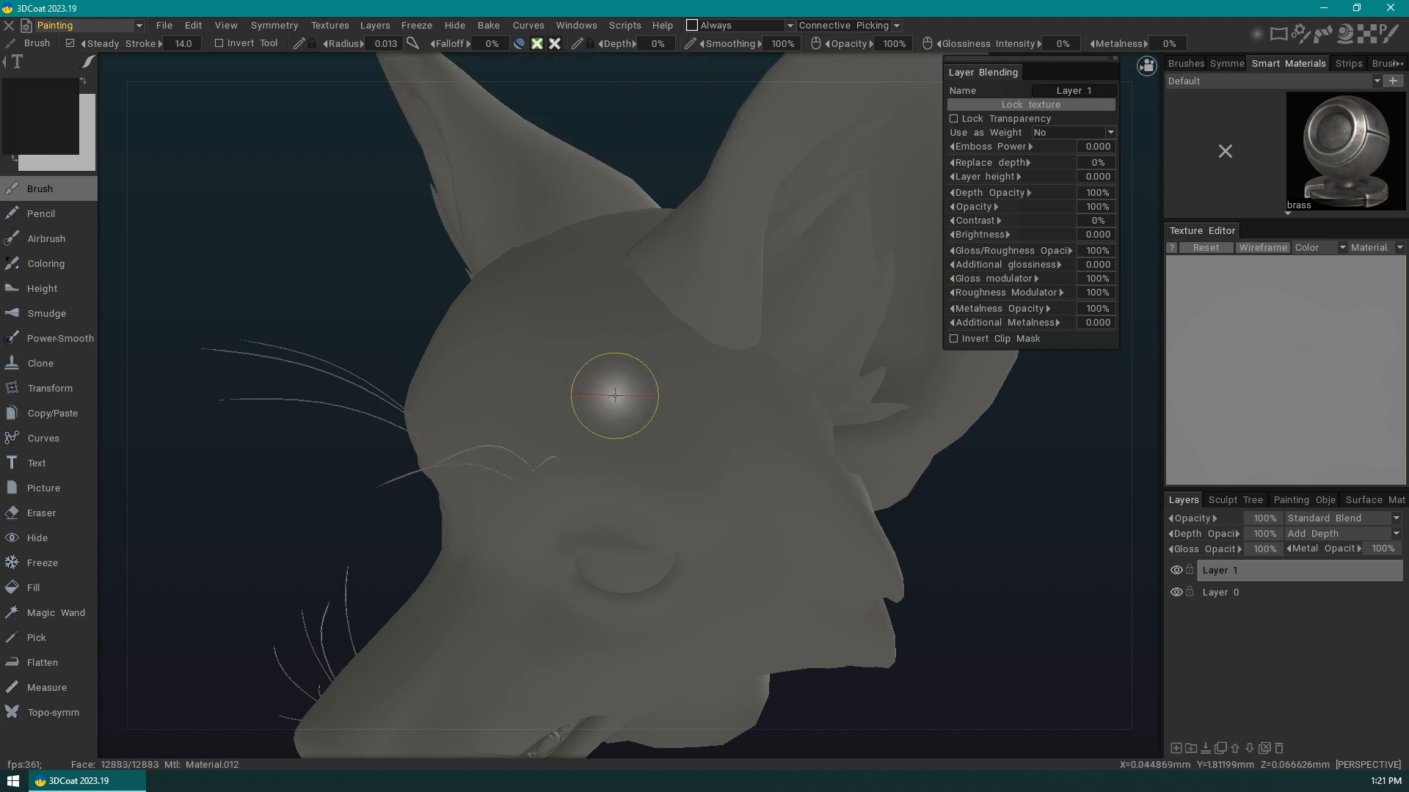
- Disable the brush's depth channel and set its Depth to 0%
mouse_move(517, 45)
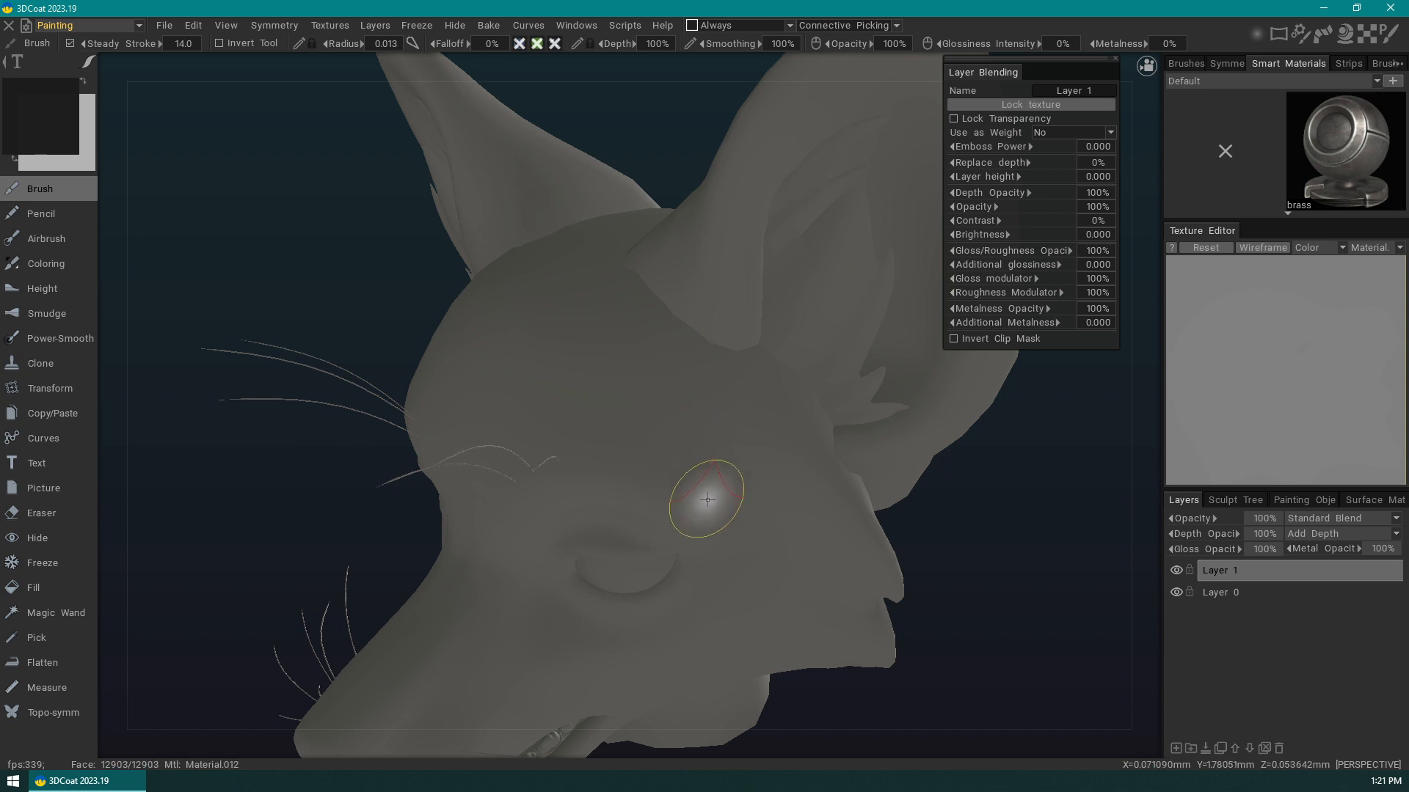
drag(971, 521, 1005, 486)
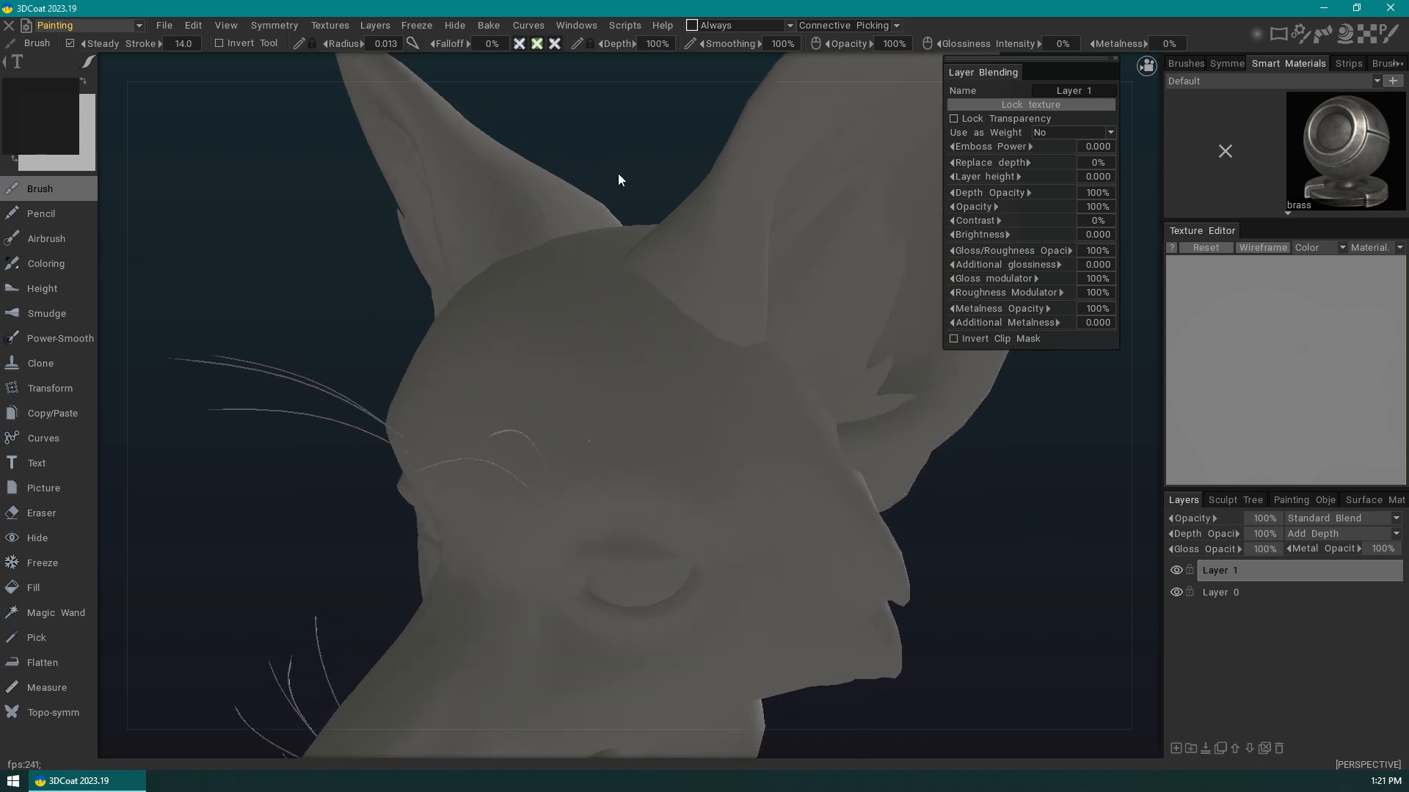
mouse_move(522, 46)
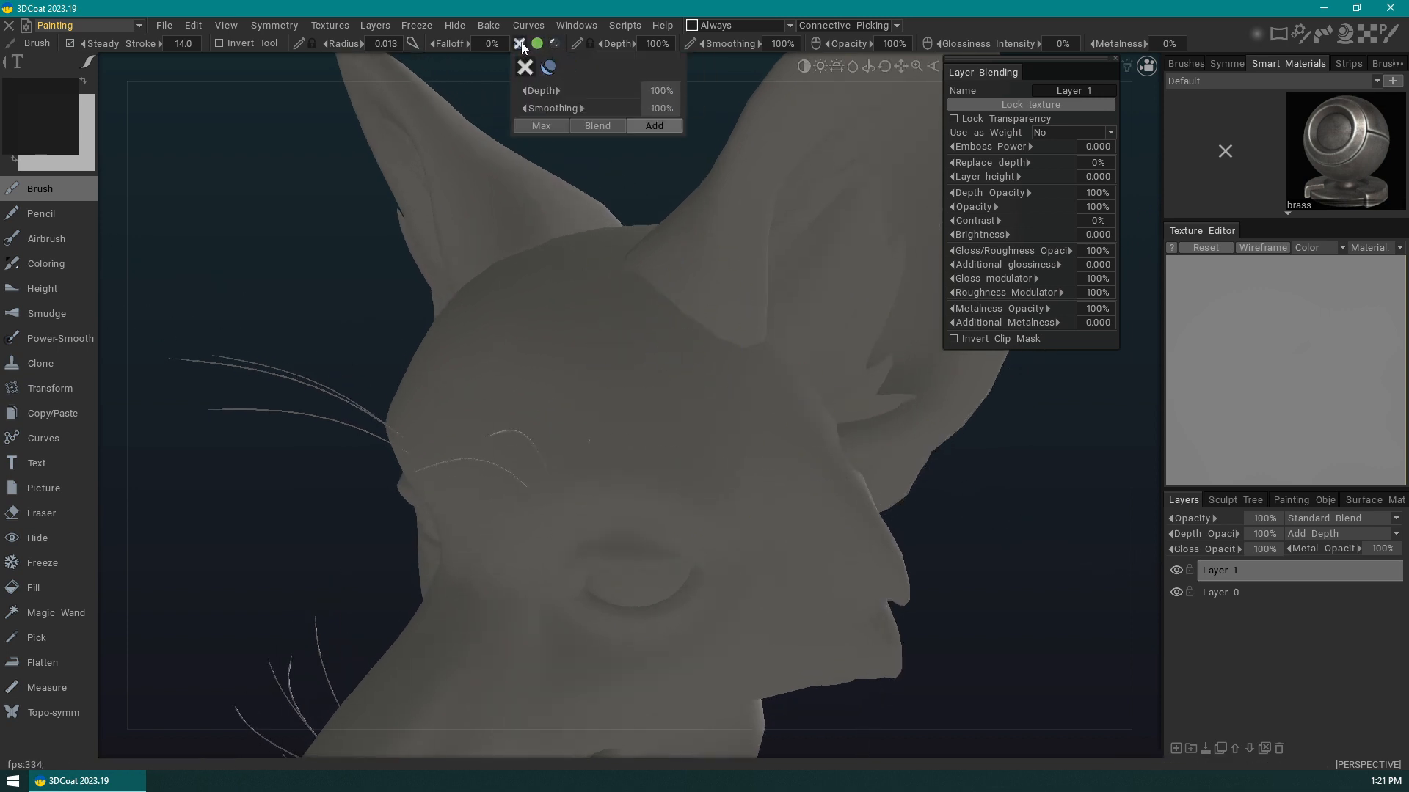
drag(546, 90, 499, 89)
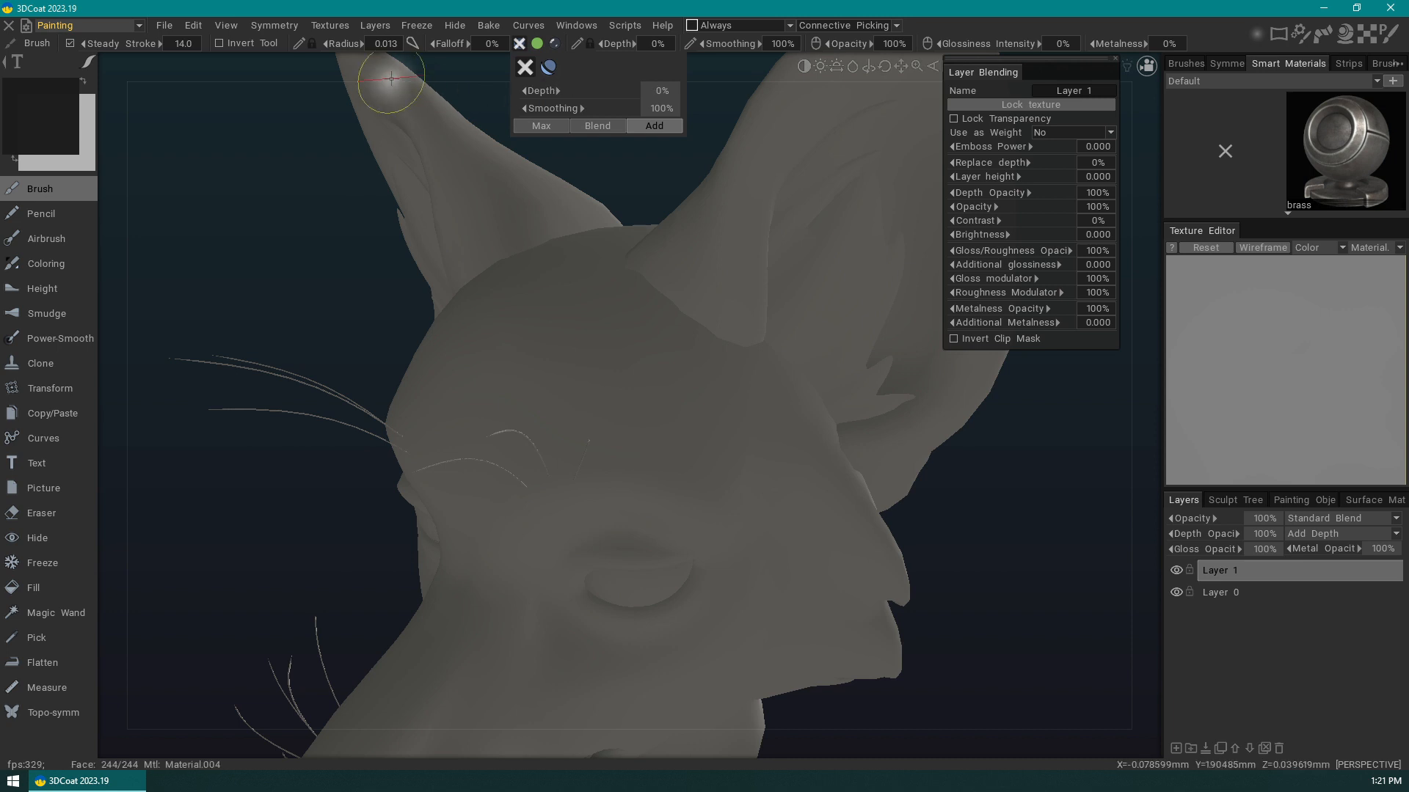
- Paint black test strokes over the fox's upper forehead and the base of the ear
mouse_move(634, 411)
mouse_down()
mouse_move(717, 236)
mouse_move(686, 340)
mouse_move(714, 361)
mouse_move(654, 327)
mouse_up()
mouse_move(538, 46)
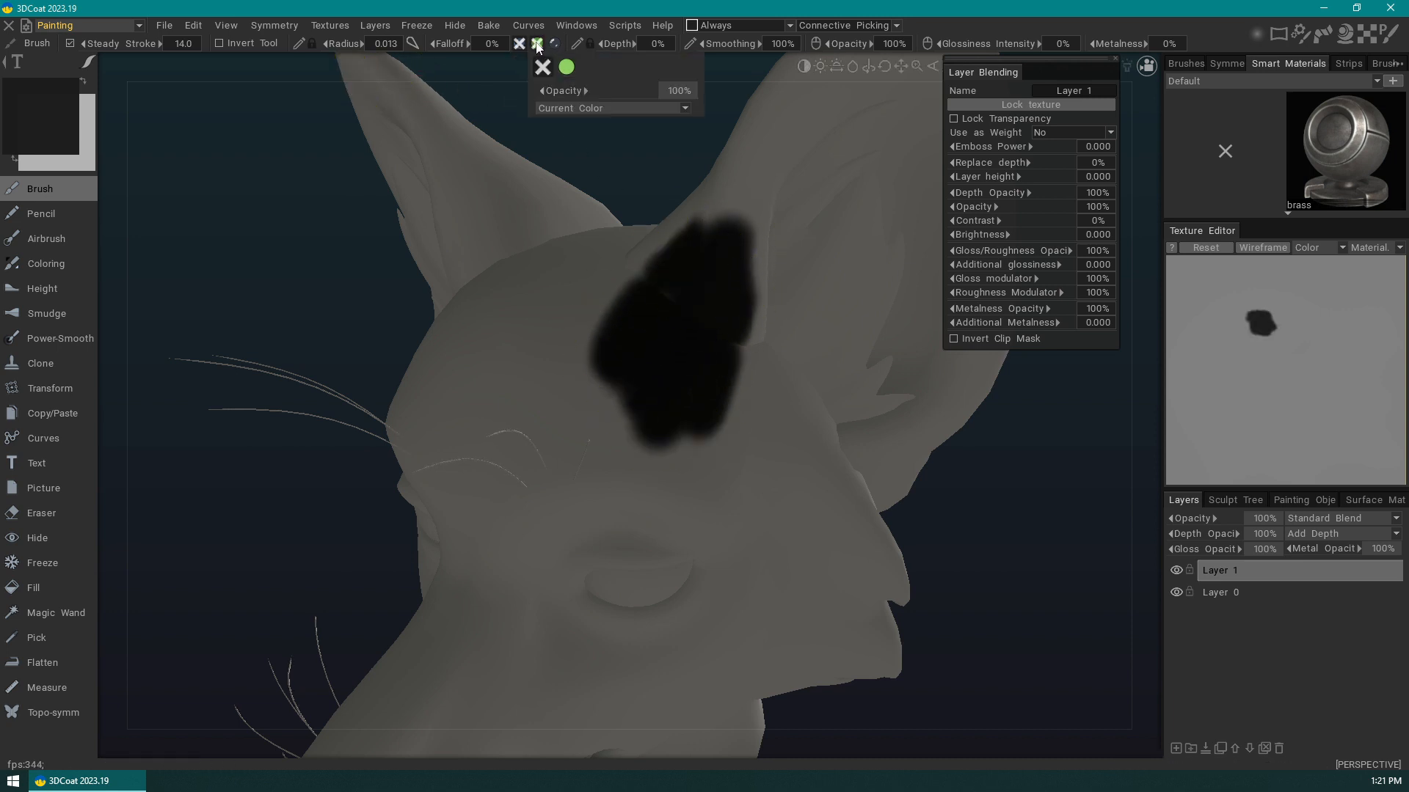
mouse_move(712, 323)
mouse_down()
mouse_move(641, 337)
mouse_move(698, 260)
mouse_up()
drag(974, 500, 984, 554)
mouse_move(693, 283)
mouse_down()
mouse_move(645, 312)
mouse_move(650, 302)
mouse_up()
- Undo the black test strokes on the forehead and ear base
key(ctrl+z)
key(ctrl+z)
key(ctrl+z)
key(ctrl+z)
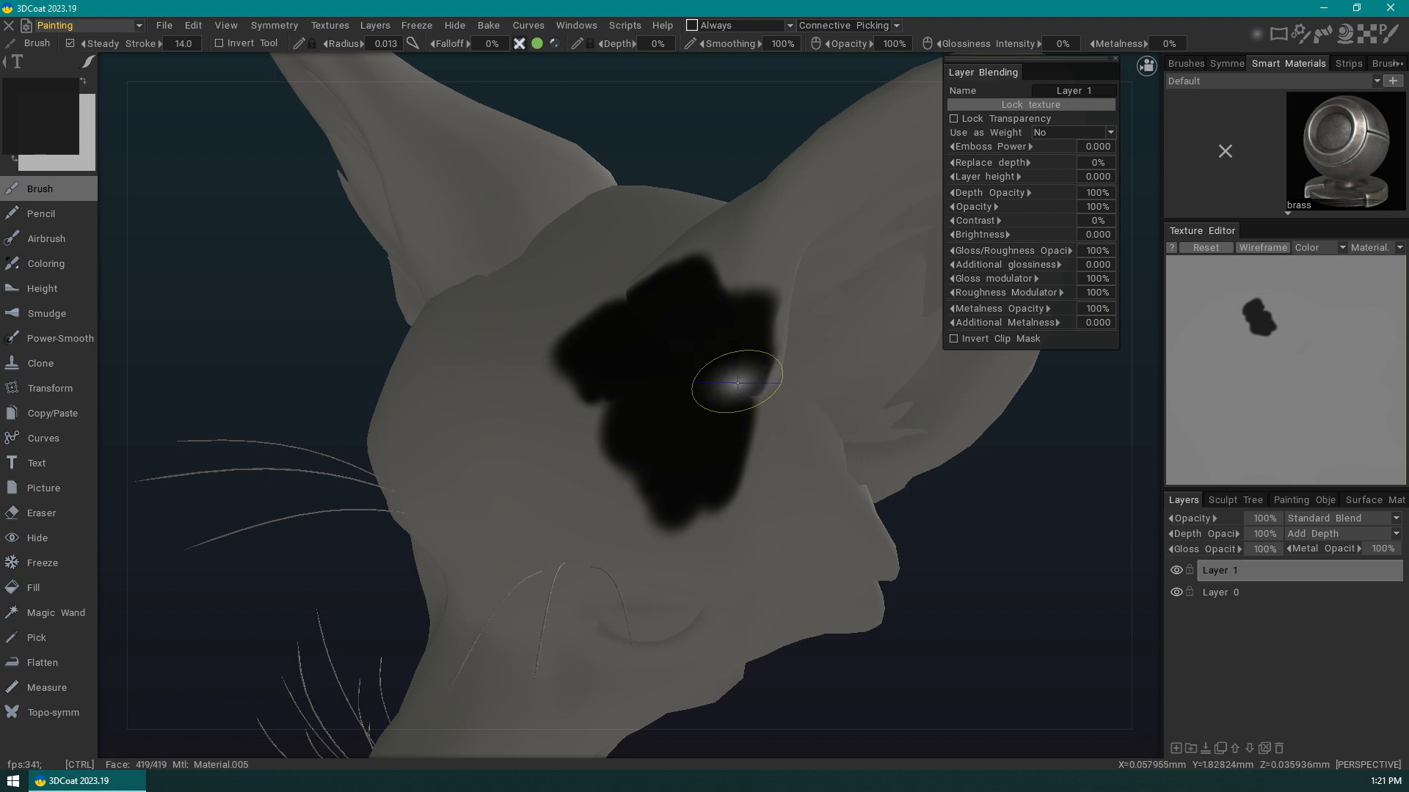
- Switch the viewport to Flat Shade and paint black test strokes from the forehead to the ear base
mouse_move(998, 510)
mouse_down()
mouse_move(987, 455)
mouse_move(986, 470)
mouse_up()
key(2)
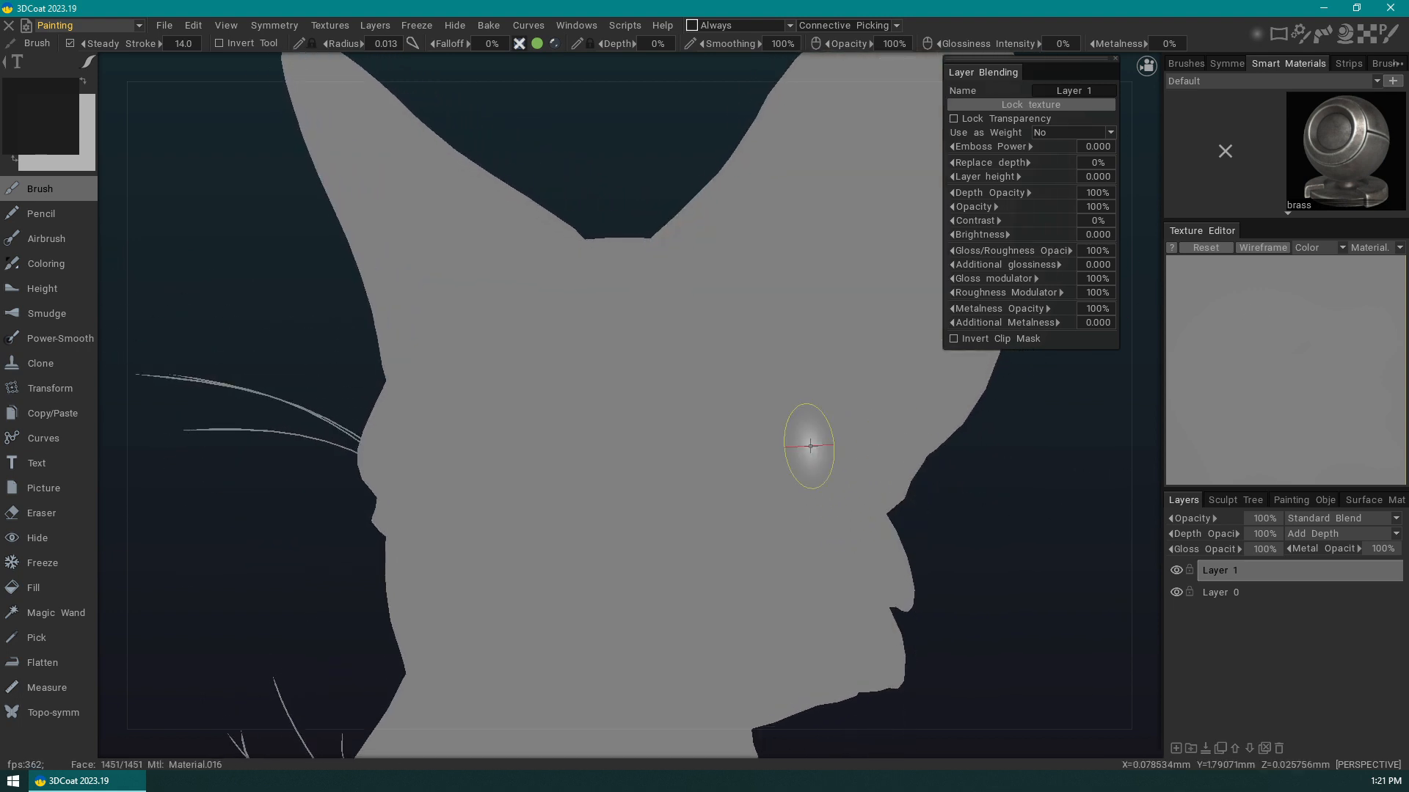
mouse_move(560, 431)
mouse_down()
mouse_move(744, 220)
mouse_move(752, 253)
mouse_move(602, 499)
mouse_up()
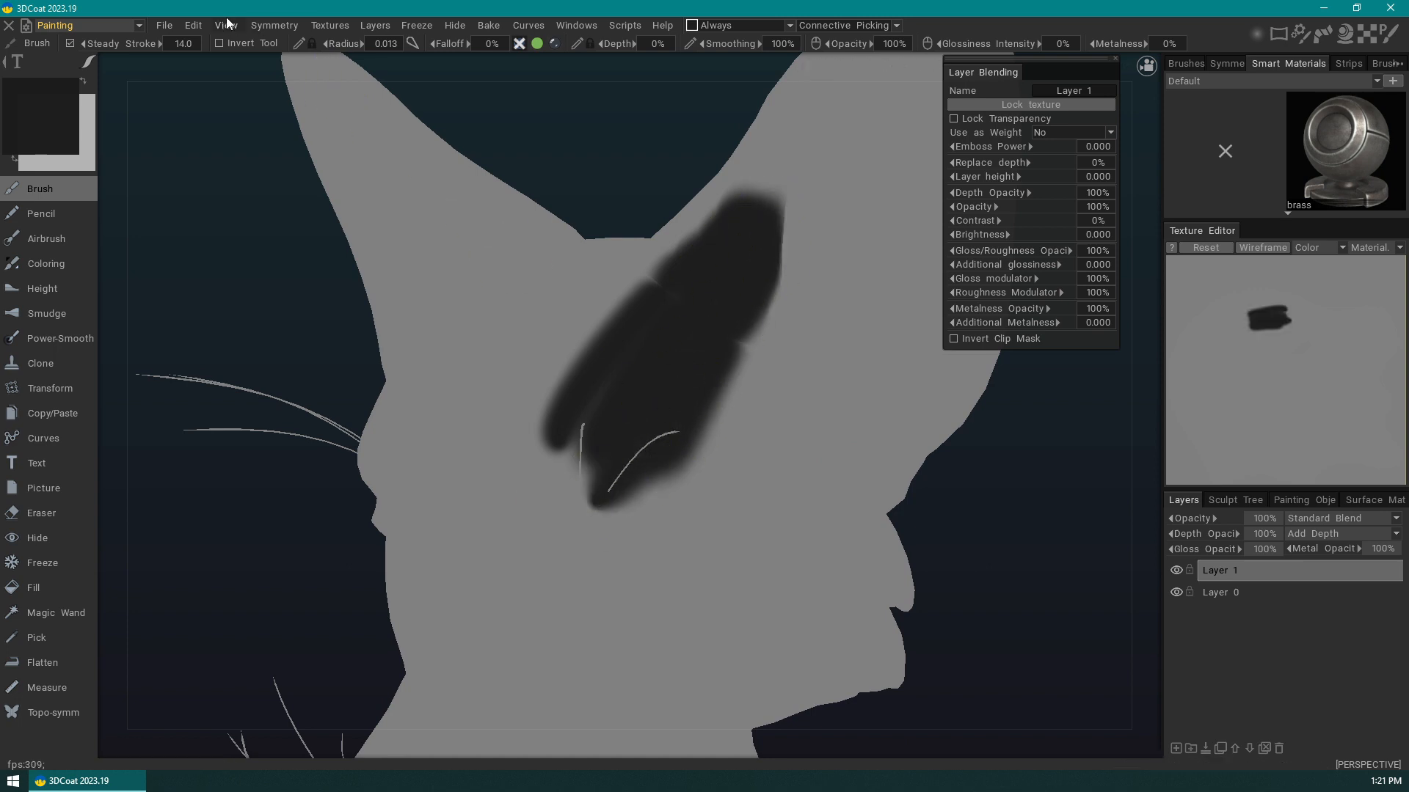
click(225, 25)
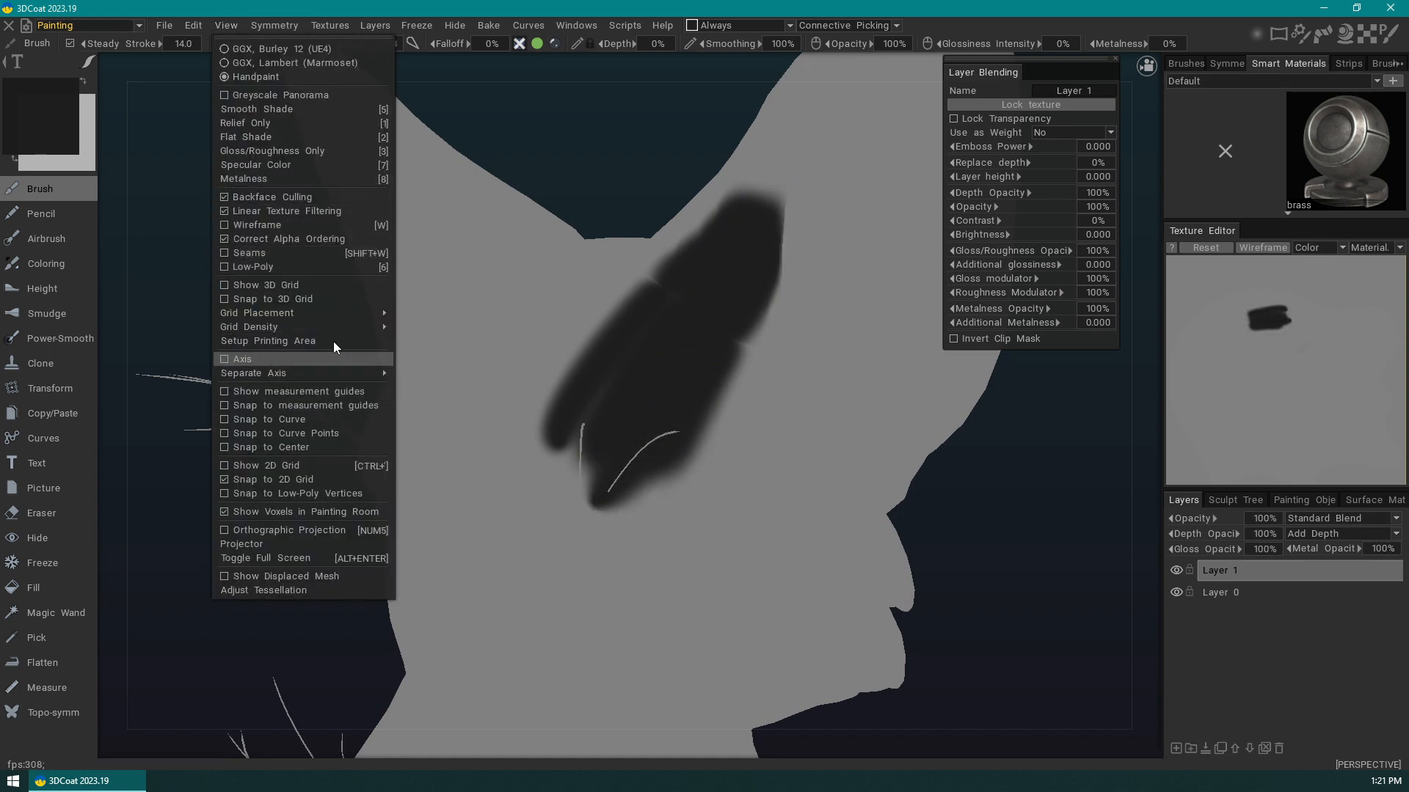
click(329, 136)
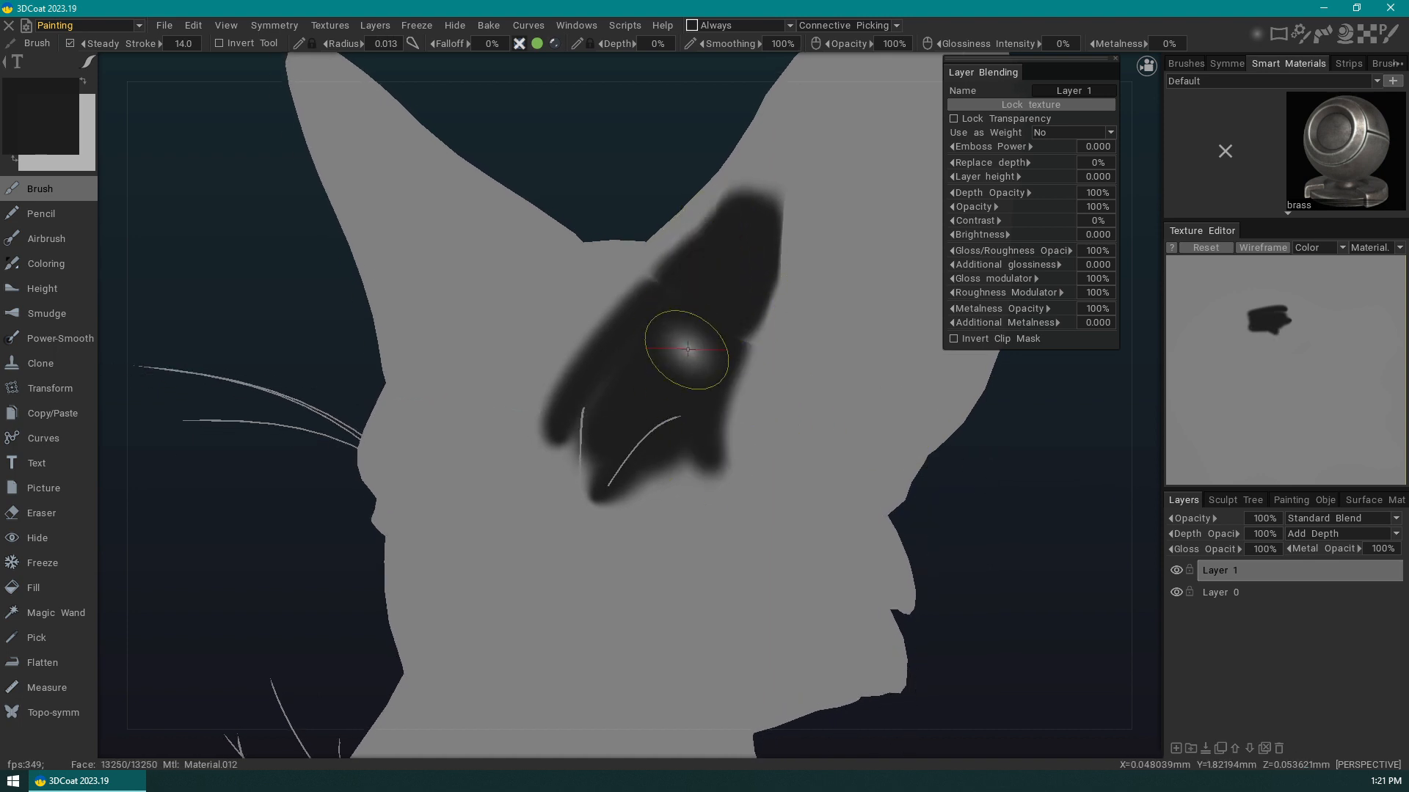
- Undo the flat-shaded test strokes and return the viewport to the smooth-shaded display
key(ctrl+z)
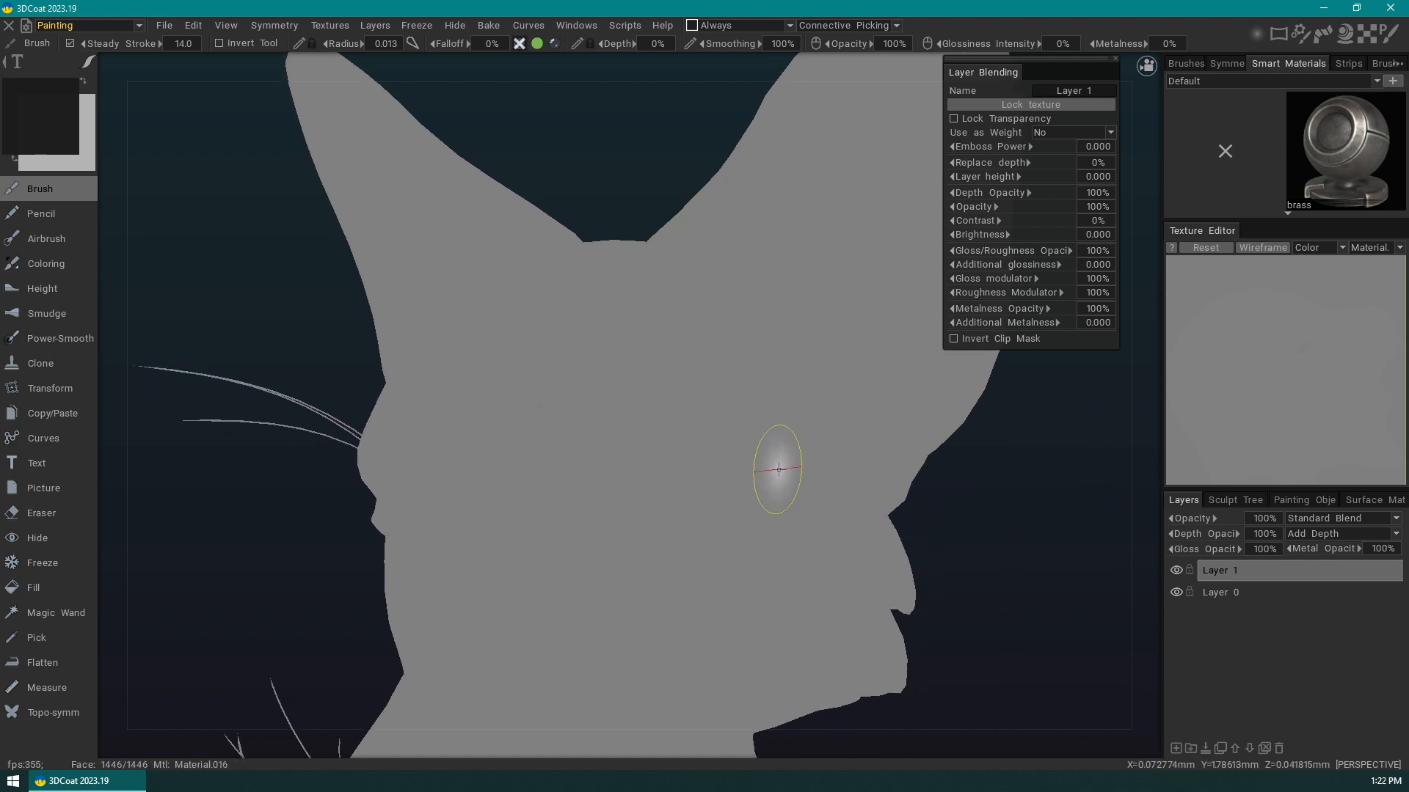
mouse_move(780, 470)
alt+mouse_down()
mouse_move(975, 456)
mouse_move(953, 440)
alt+mouse_up()
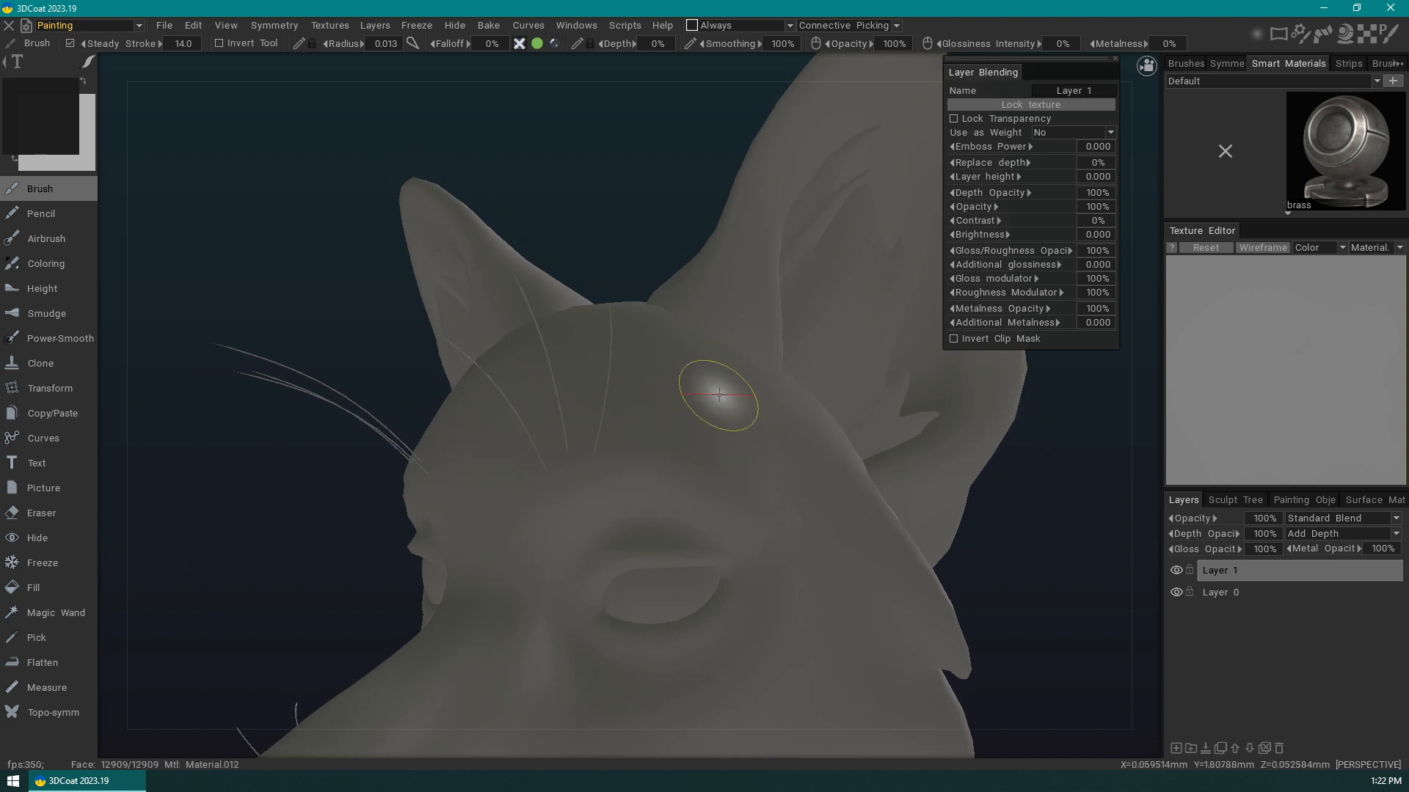
- Set the brush's Glossiness Intensity to 100% and paint black test strokes at the ear base
mouse_move(556, 47)
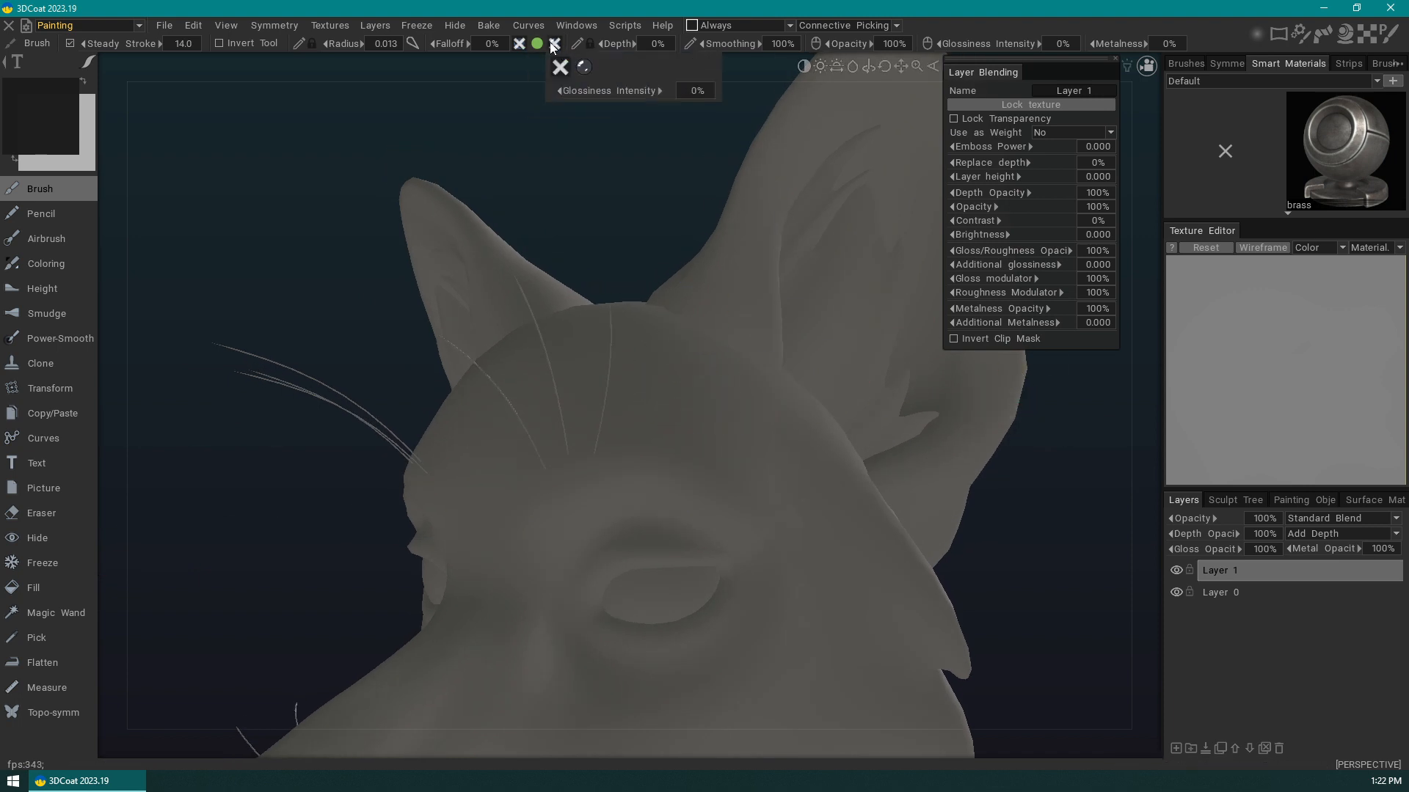
drag(600, 93, 688, 104)
drag(755, 253, 701, 422)
alt+drag(942, 529, 1336, 566)
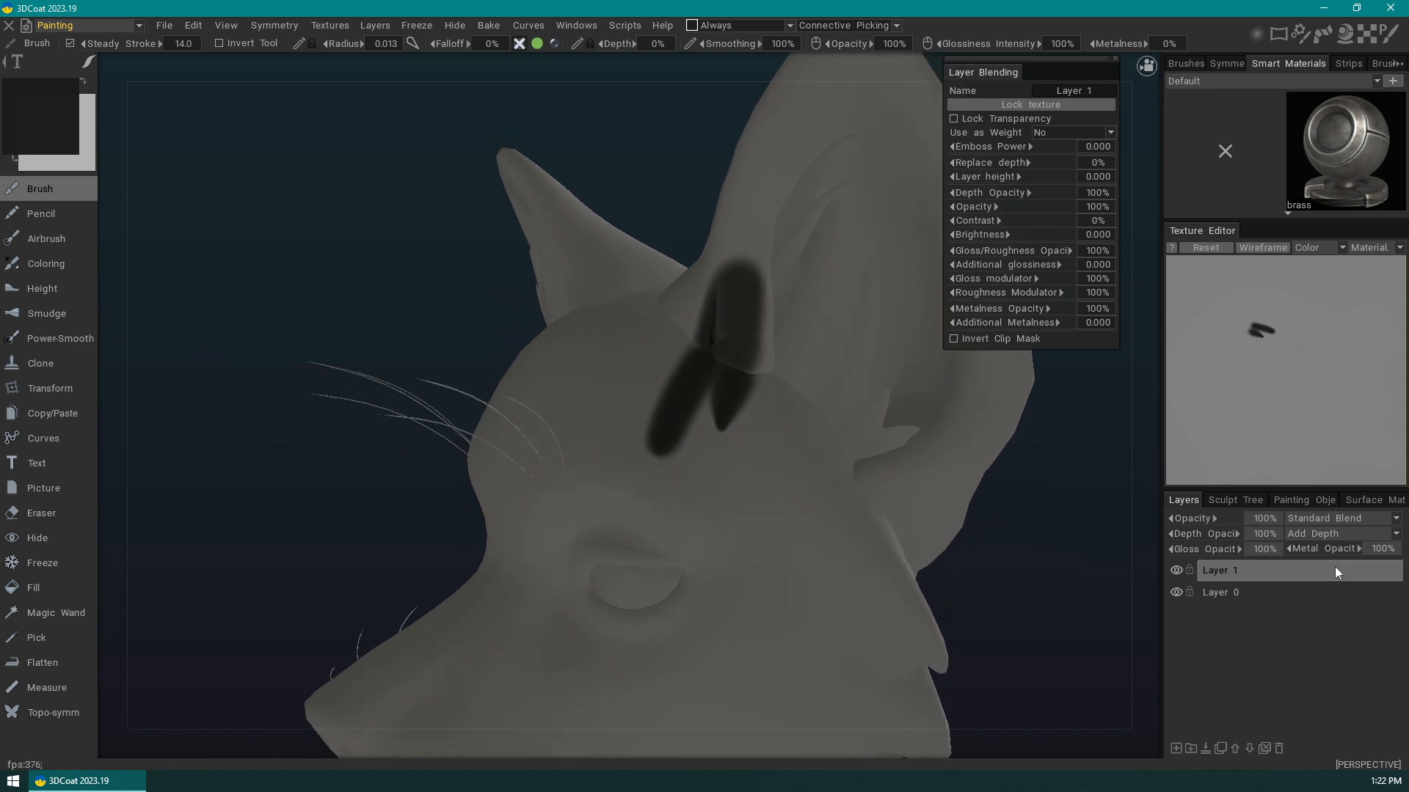
- Undo the black test strokes at the ear base
right_click(1248, 570)
mouse_move(1005, 527)
mouse_down()
mouse_move(957, 535)
mouse_move(1045, 529)
mouse_move(954, 485)
mouse_move(1013, 528)
mouse_move(1019, 569)
mouse_move(1019, 548)
mouse_move(1026, 559)
mouse_move(814, 505)
mouse_up()
key(ctrl+z)
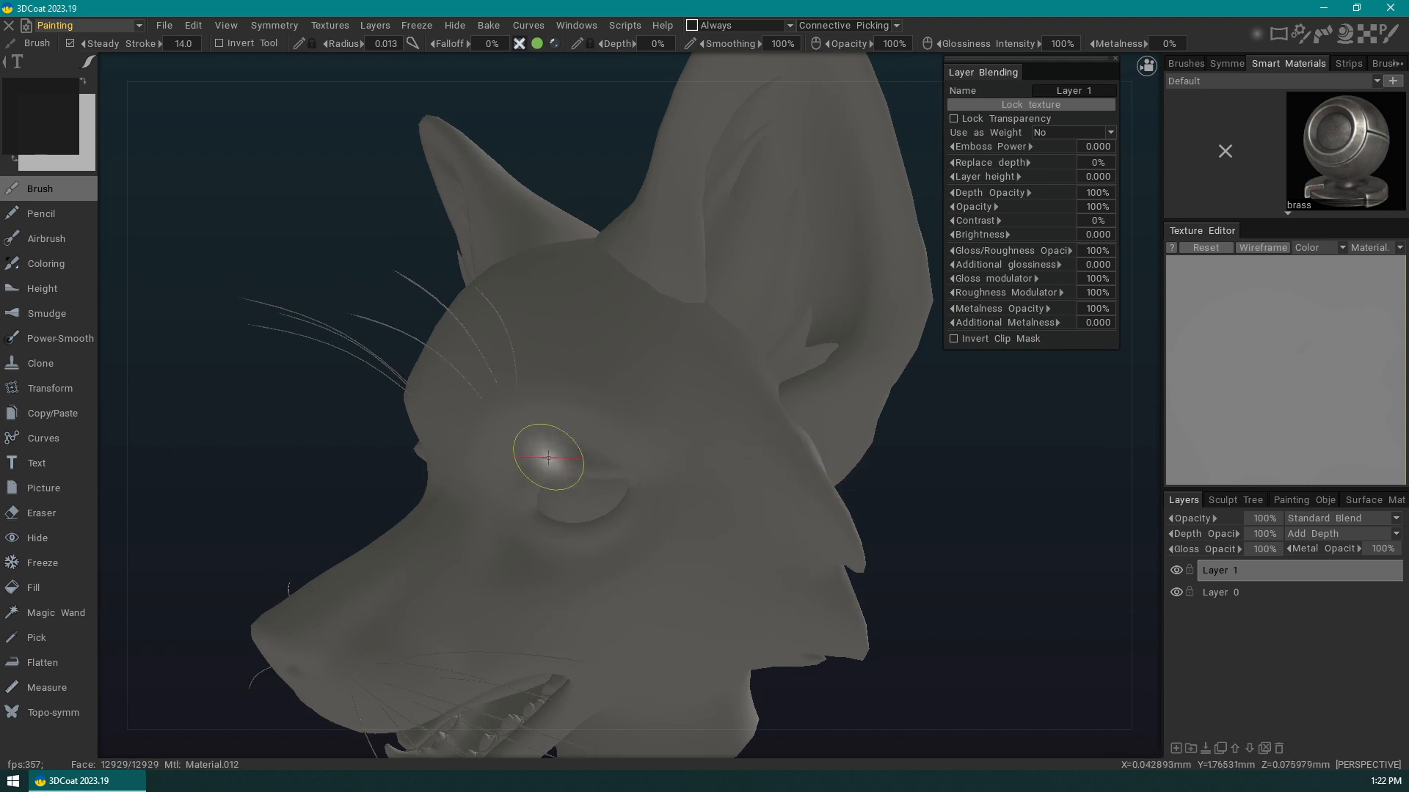
- Paint two curved black test strokes above the eye and undo both
mouse_move(541, 460)
mouse_down()
mouse_move(631, 470)
mouse_move(513, 451)
mouse_up()
mouse_move(500, 400)
mouse_down()
mouse_move(565, 337)
mouse_move(653, 434)
mouse_move(534, 375)
mouse_up()
drag(963, 536, 942, 541)
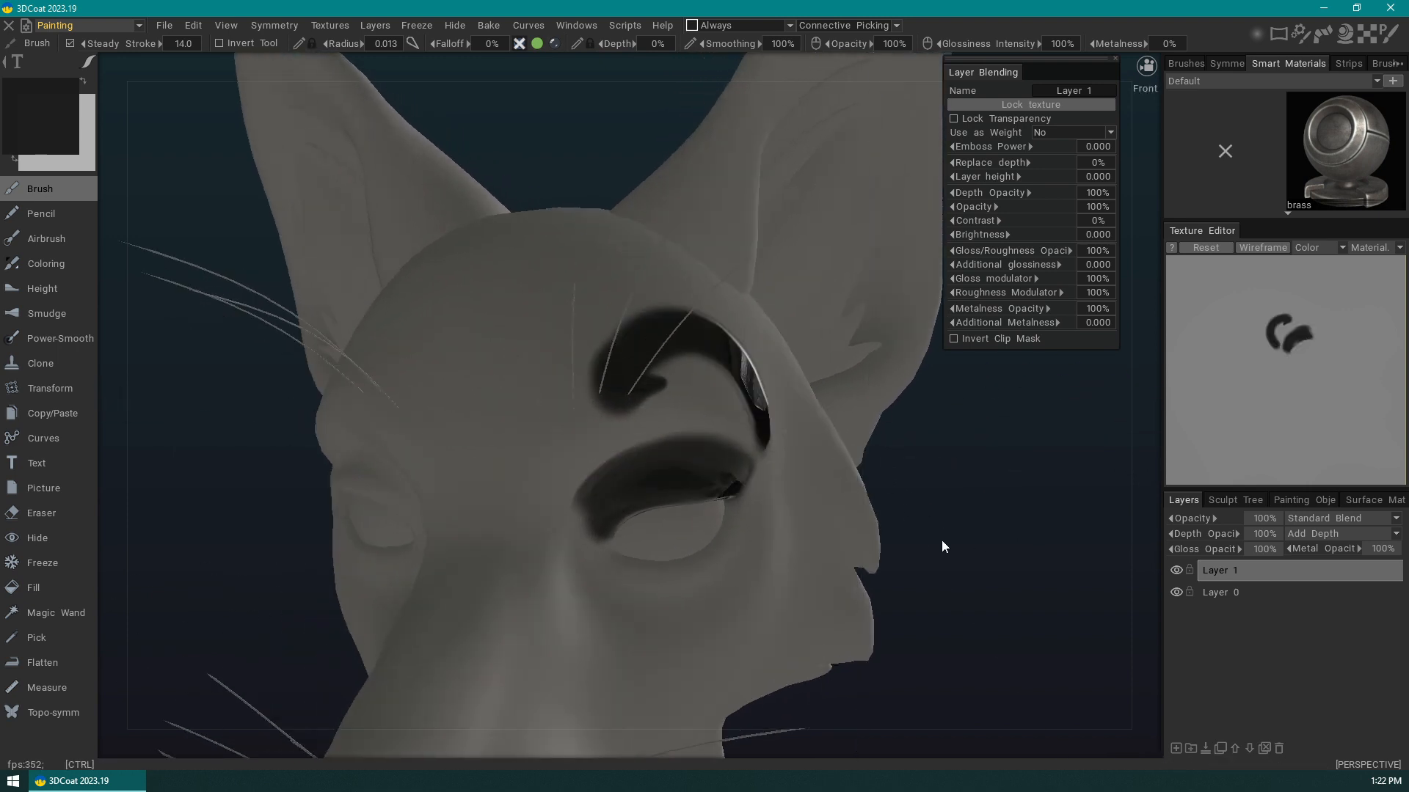
key(ctrl+z)
key(ctrl+z)
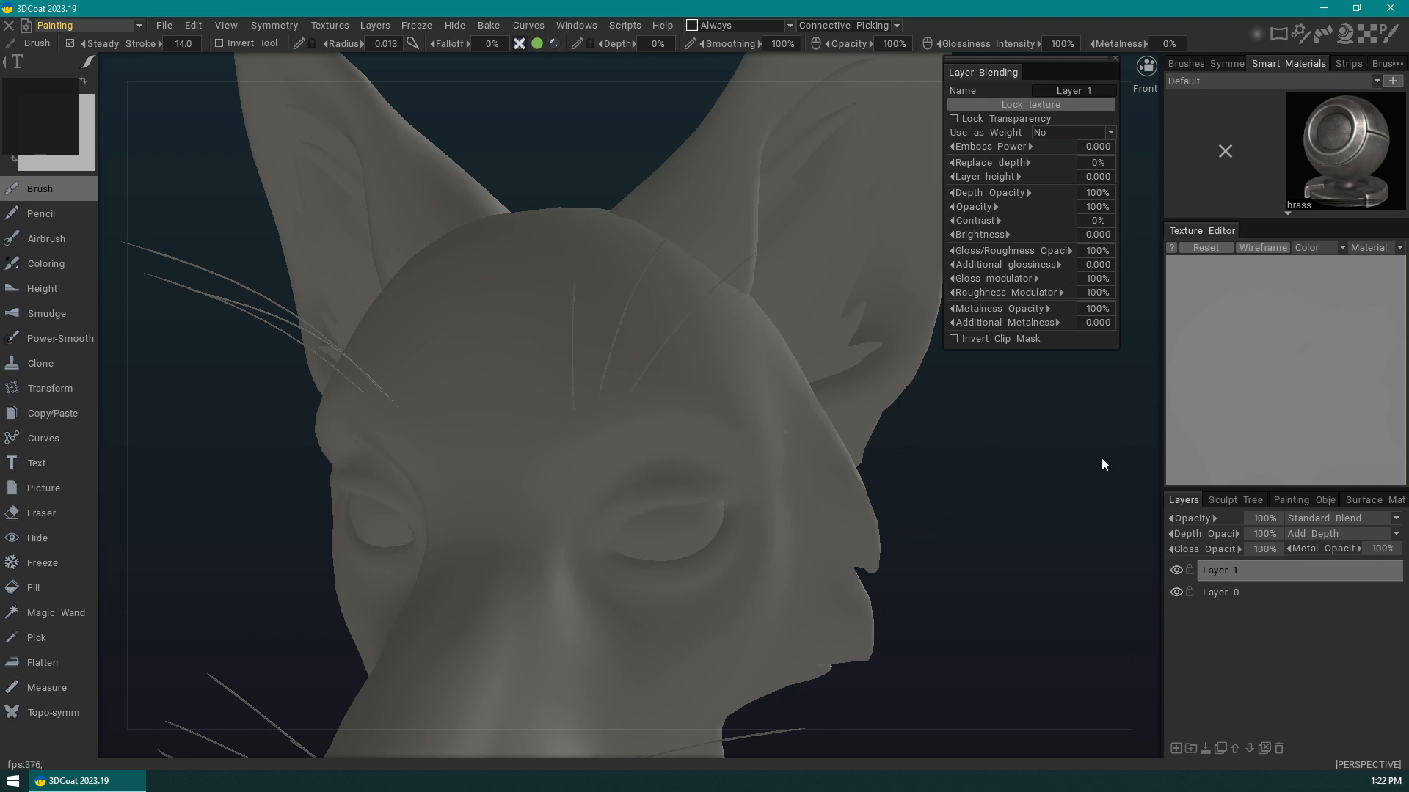
- Check the brush's depth channel settings and set Glossiness Intensity to 0%
click(519, 44)
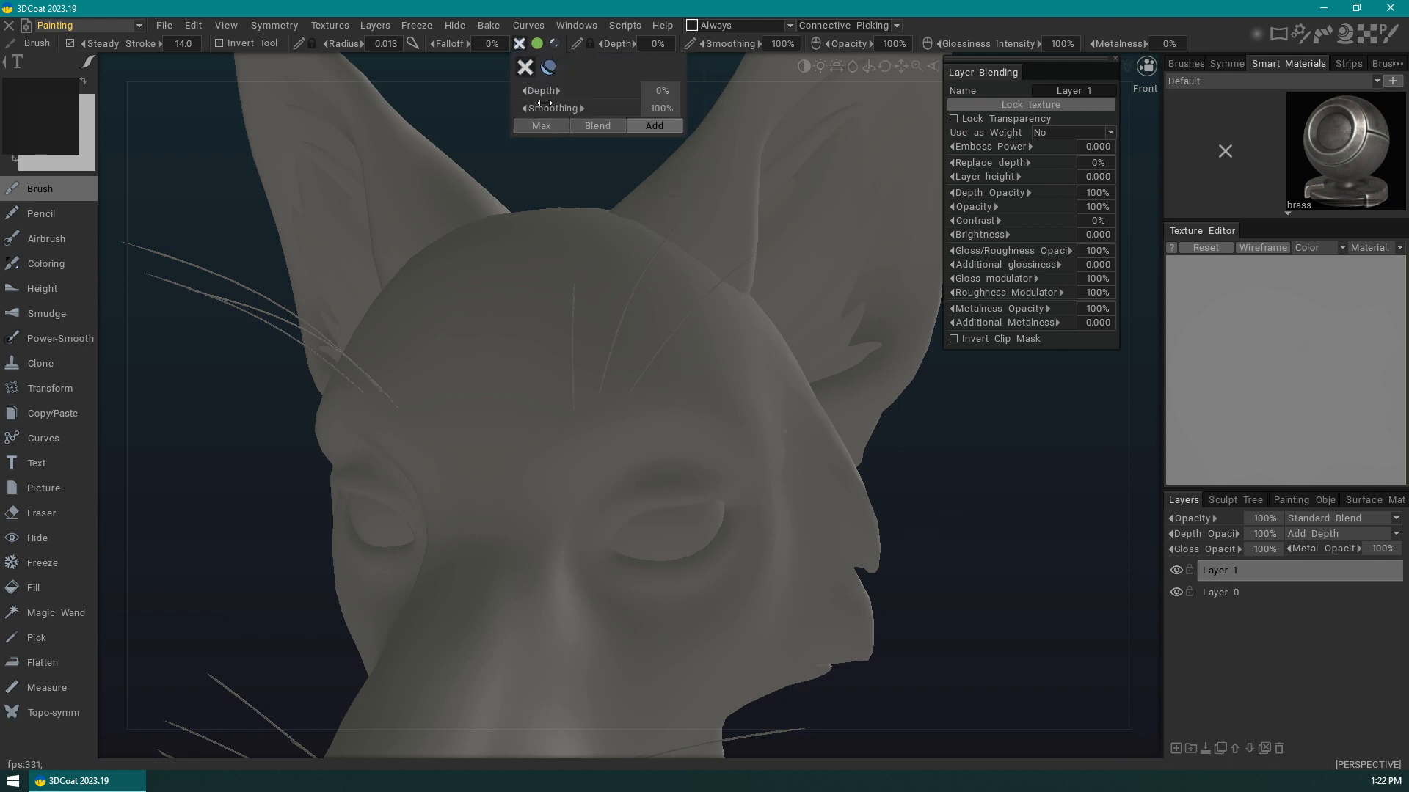
mouse_move(555, 45)
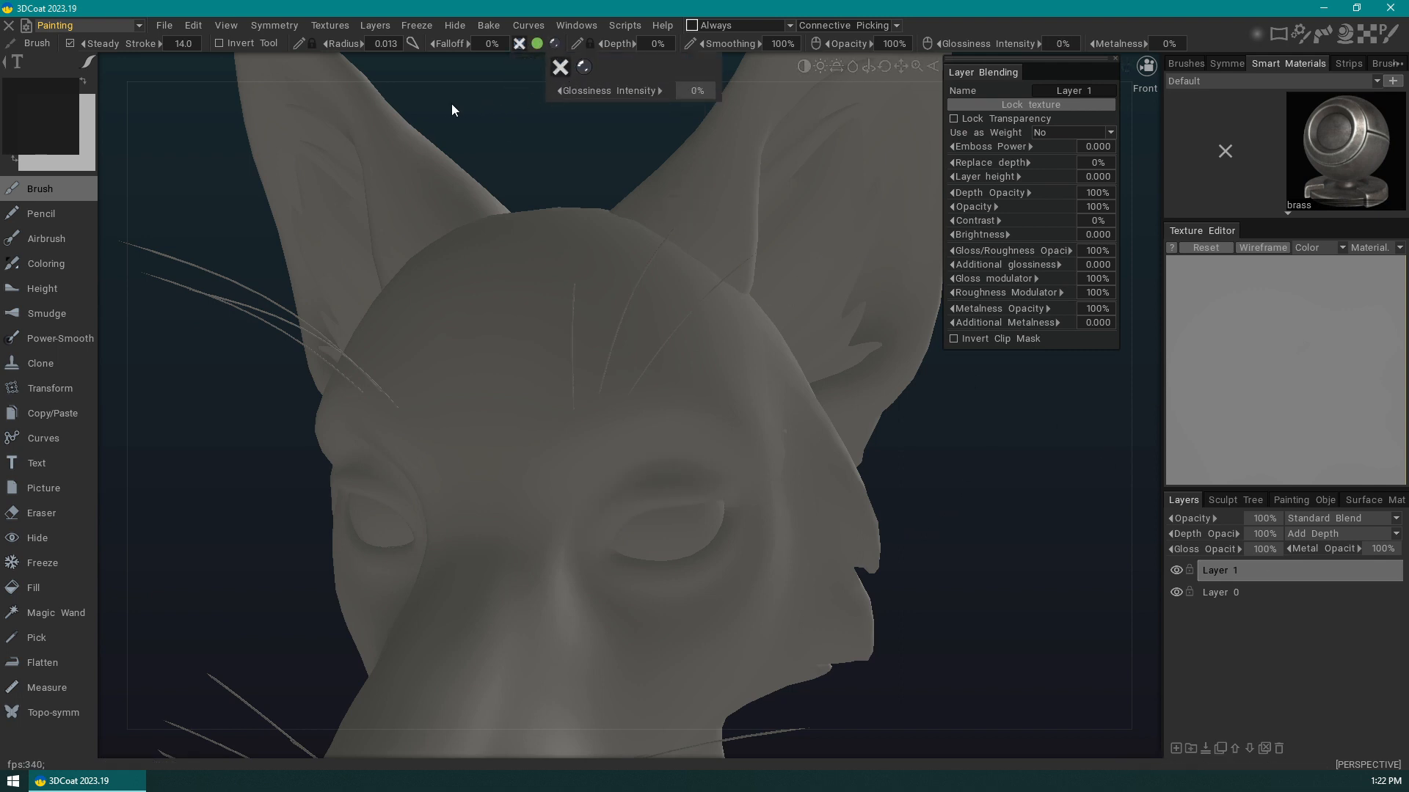
drag(285, 409, 874, 548)
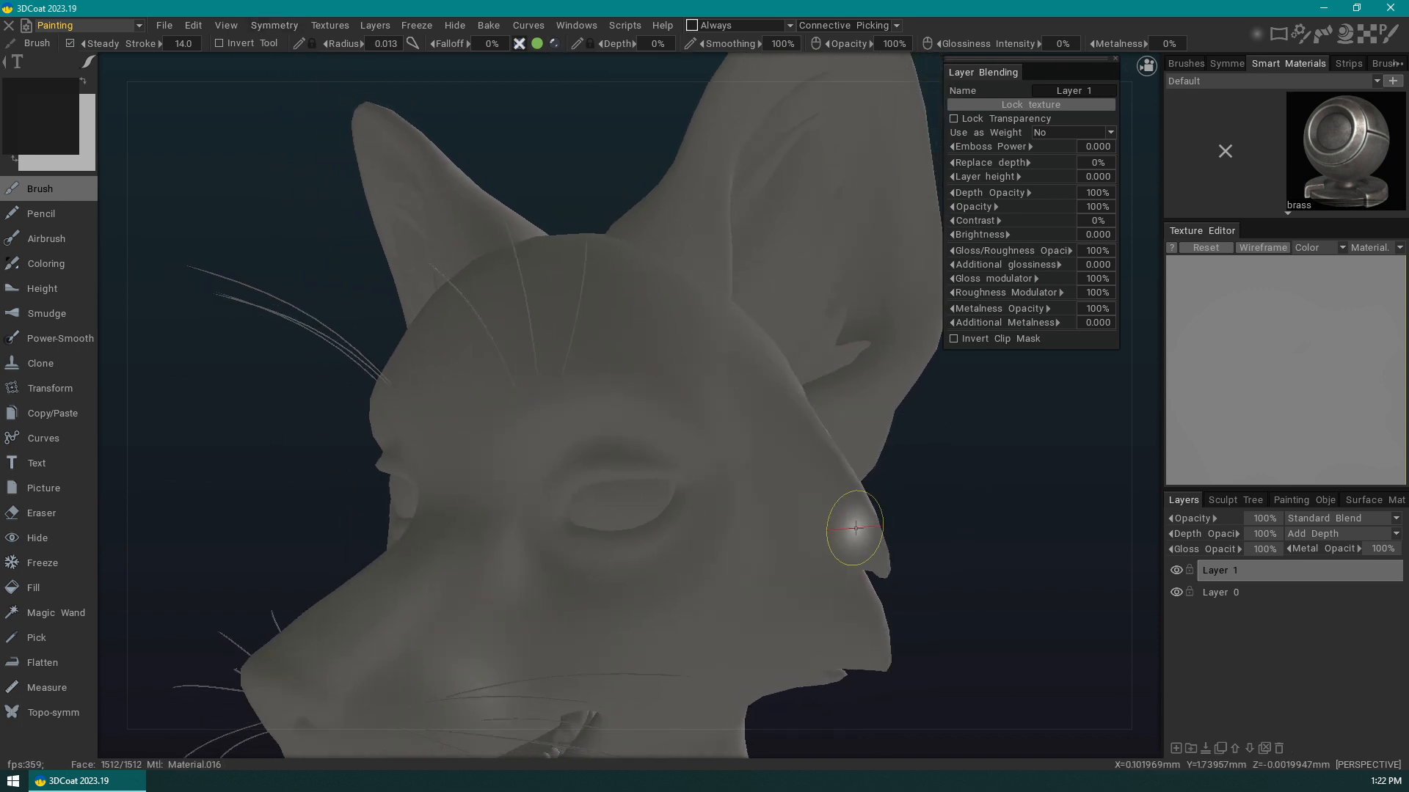
mouse_move(978, 550)
mouse_down()
mouse_move(890, 529)
mouse_move(980, 526)
mouse_up()
- Open the Layers Color texture import, look through its list of UV sets, and cancel it
click(346, 22)
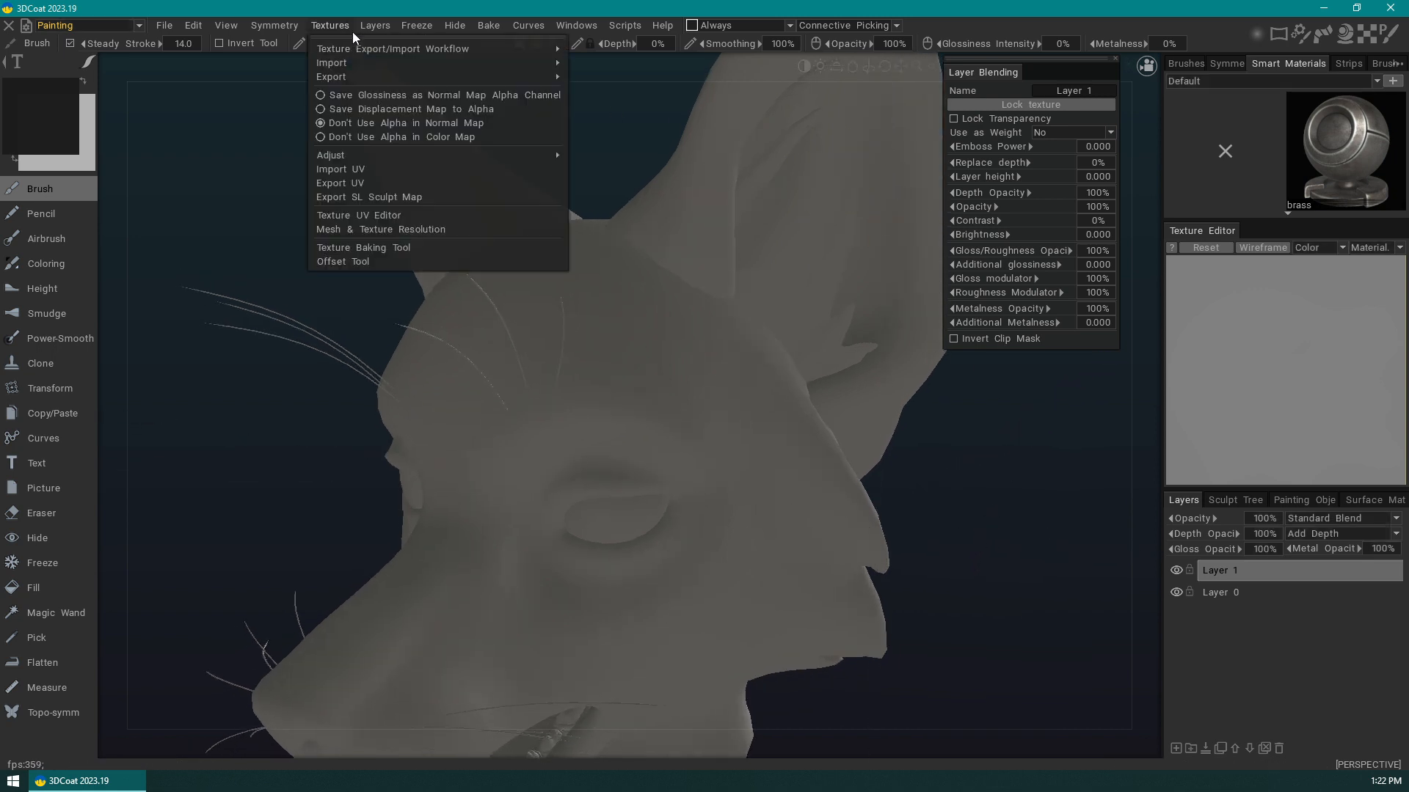
mouse_move(541, 75)
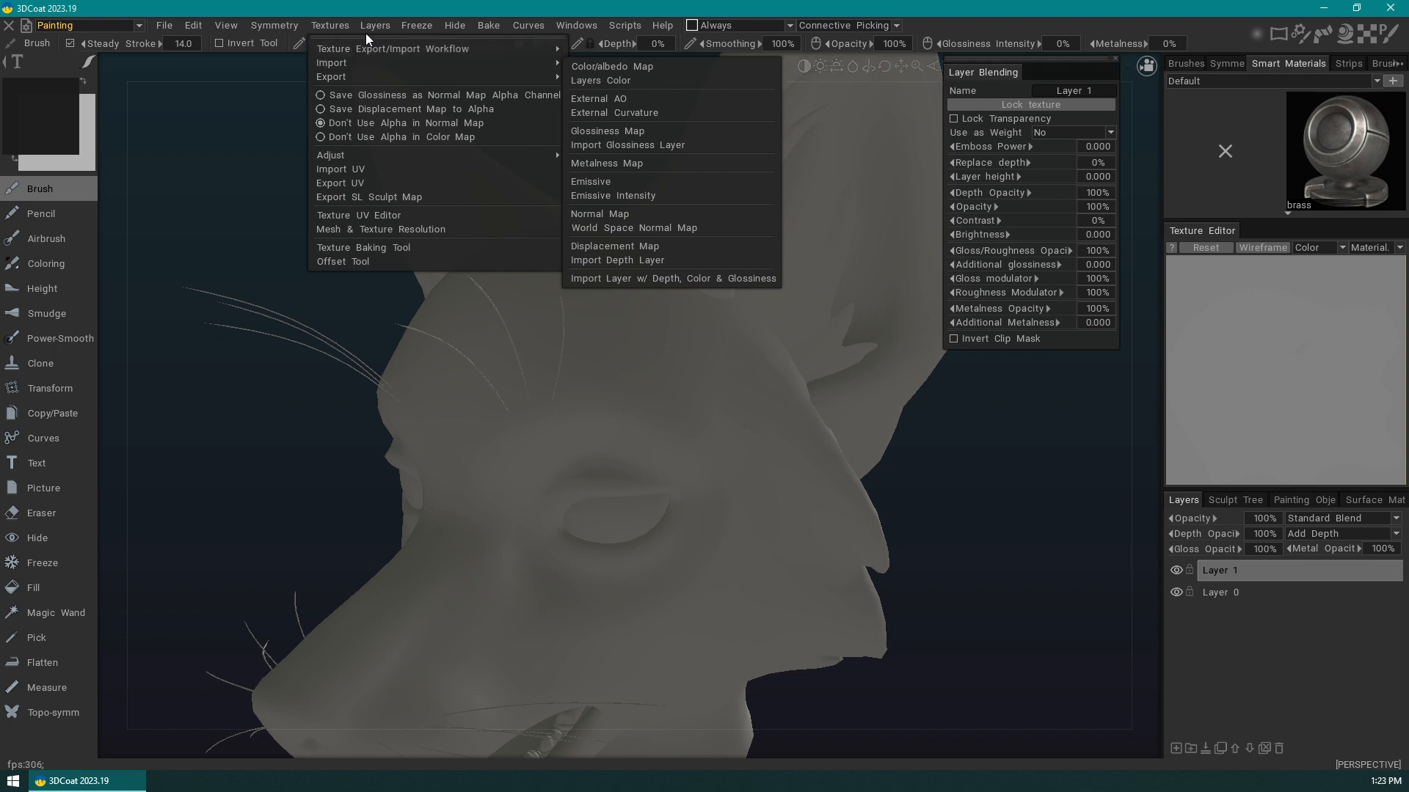
mouse_move(353, 64)
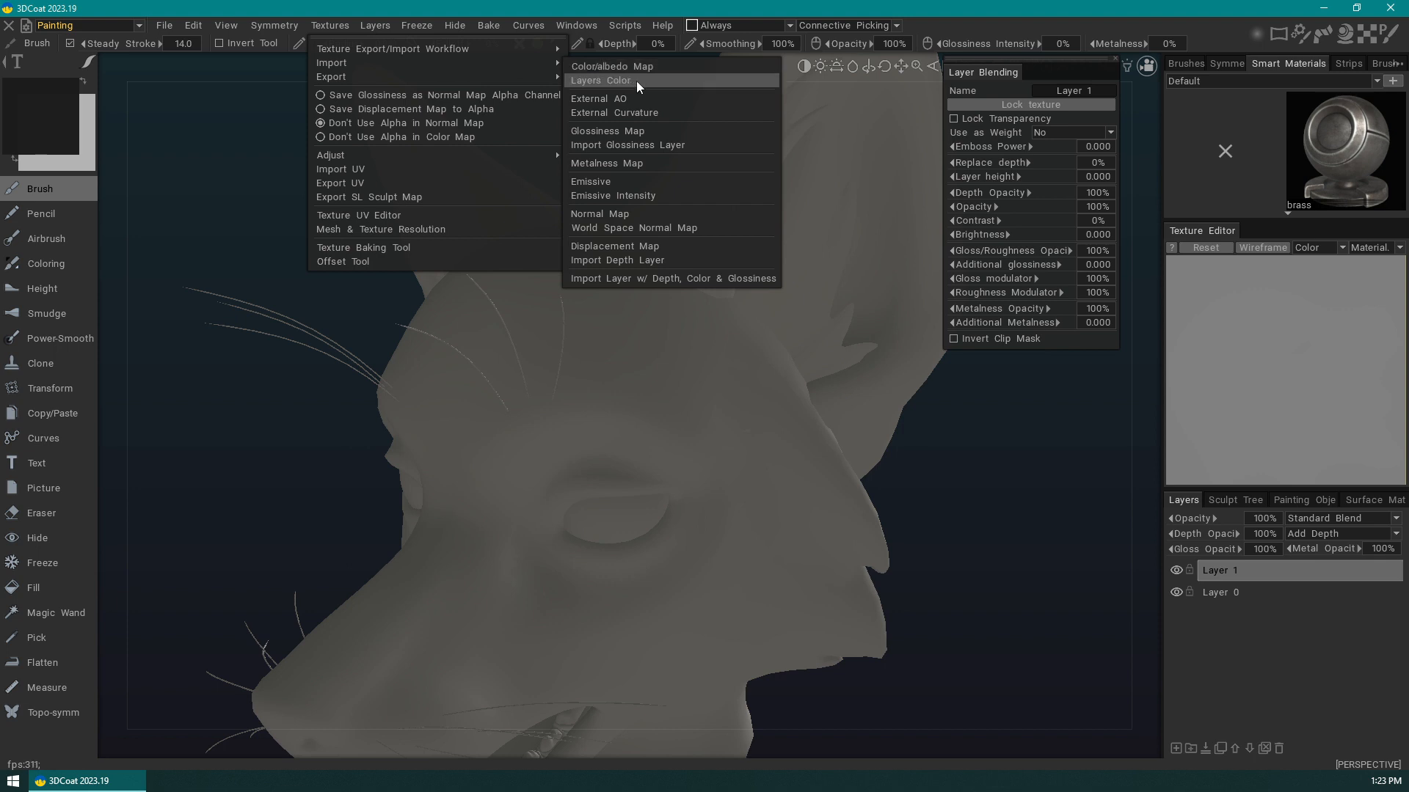
click(679, 78)
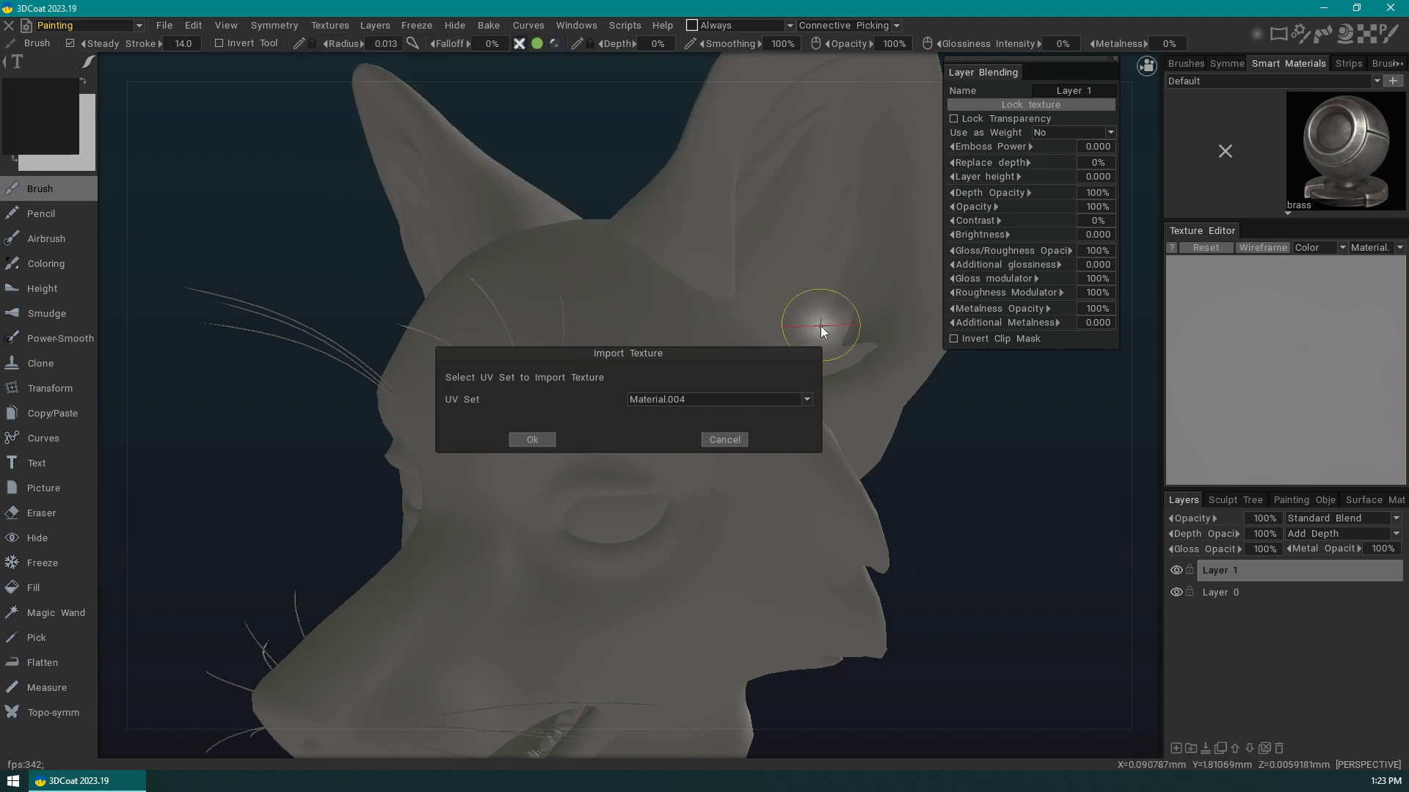
click(807, 400)
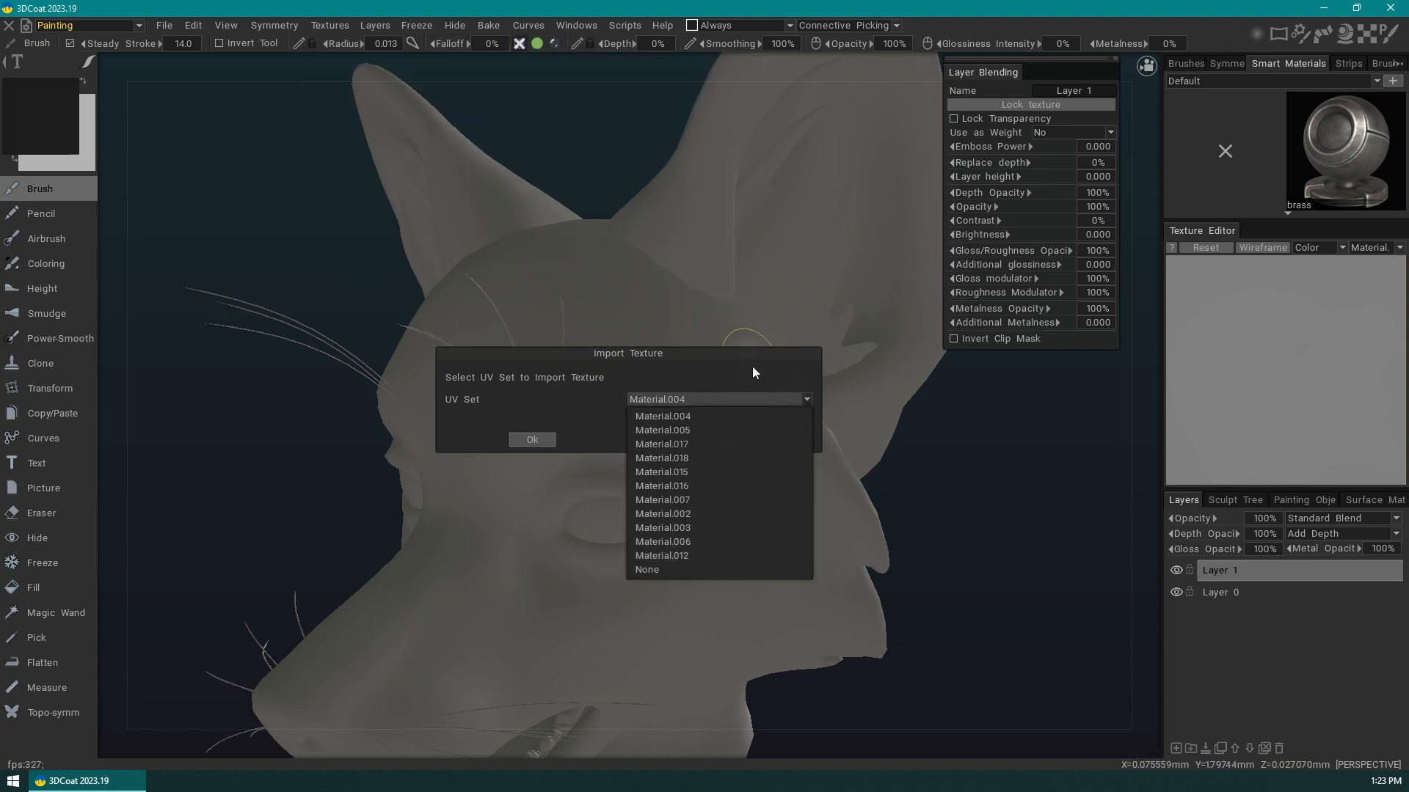
click(597, 378)
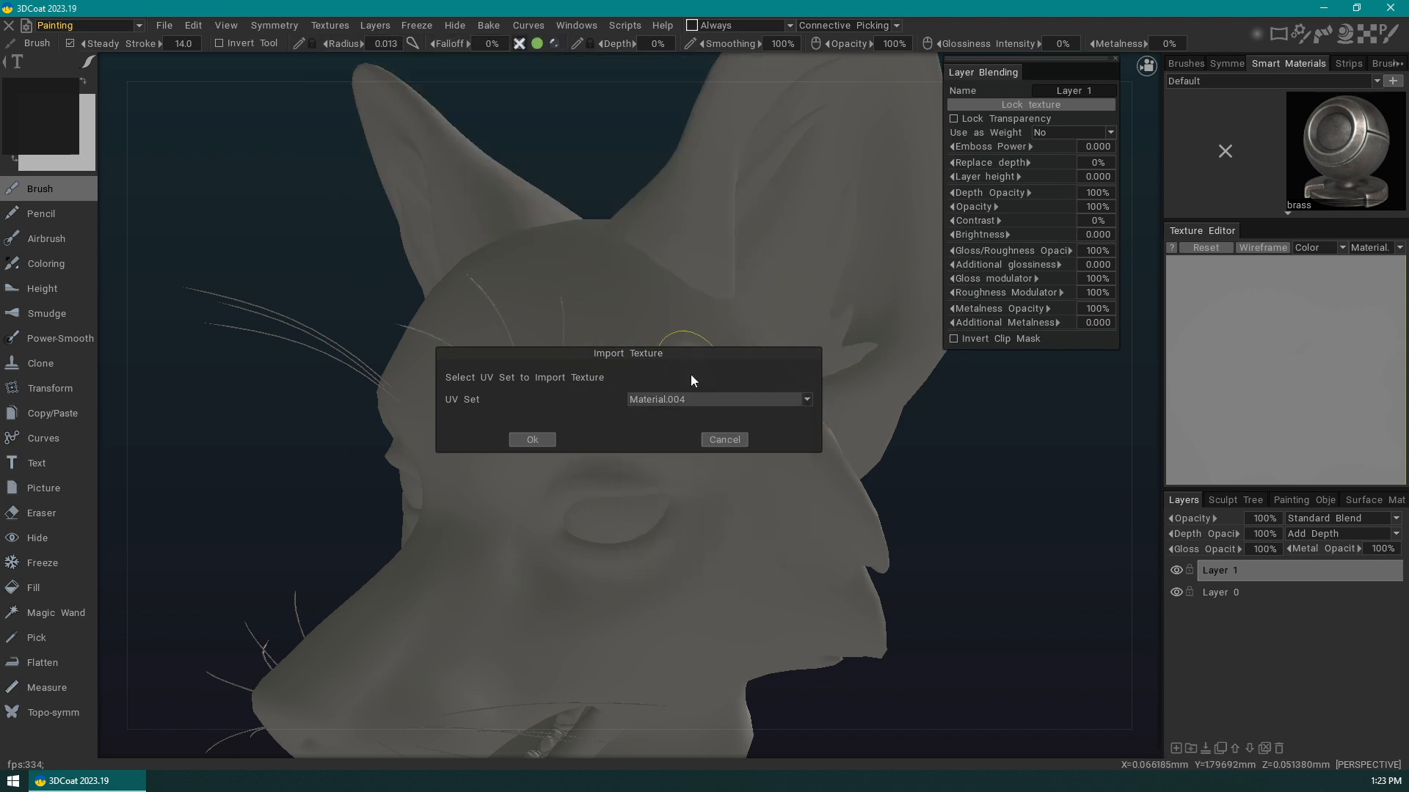
click(725, 440)
- Paint a solid black test patch on the forehead above the eye
drag(991, 497, 994, 487)
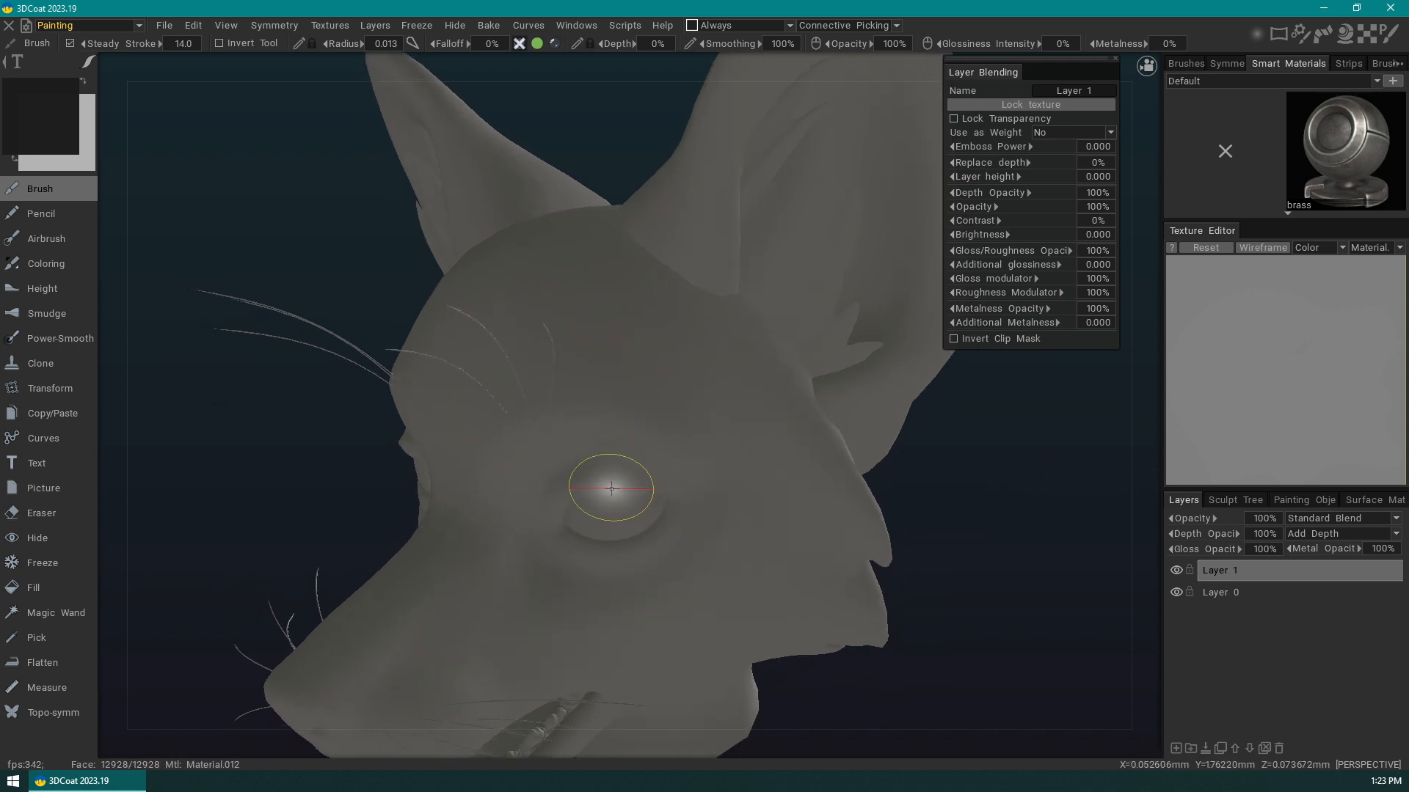
mouse_move(574, 419)
mouse_down()
mouse_move(666, 369)
mouse_move(645, 323)
mouse_move(676, 358)
mouse_move(647, 333)
mouse_move(562, 400)
mouse_move(693, 353)
mouse_up()
drag(922, 479, 1027, 511)
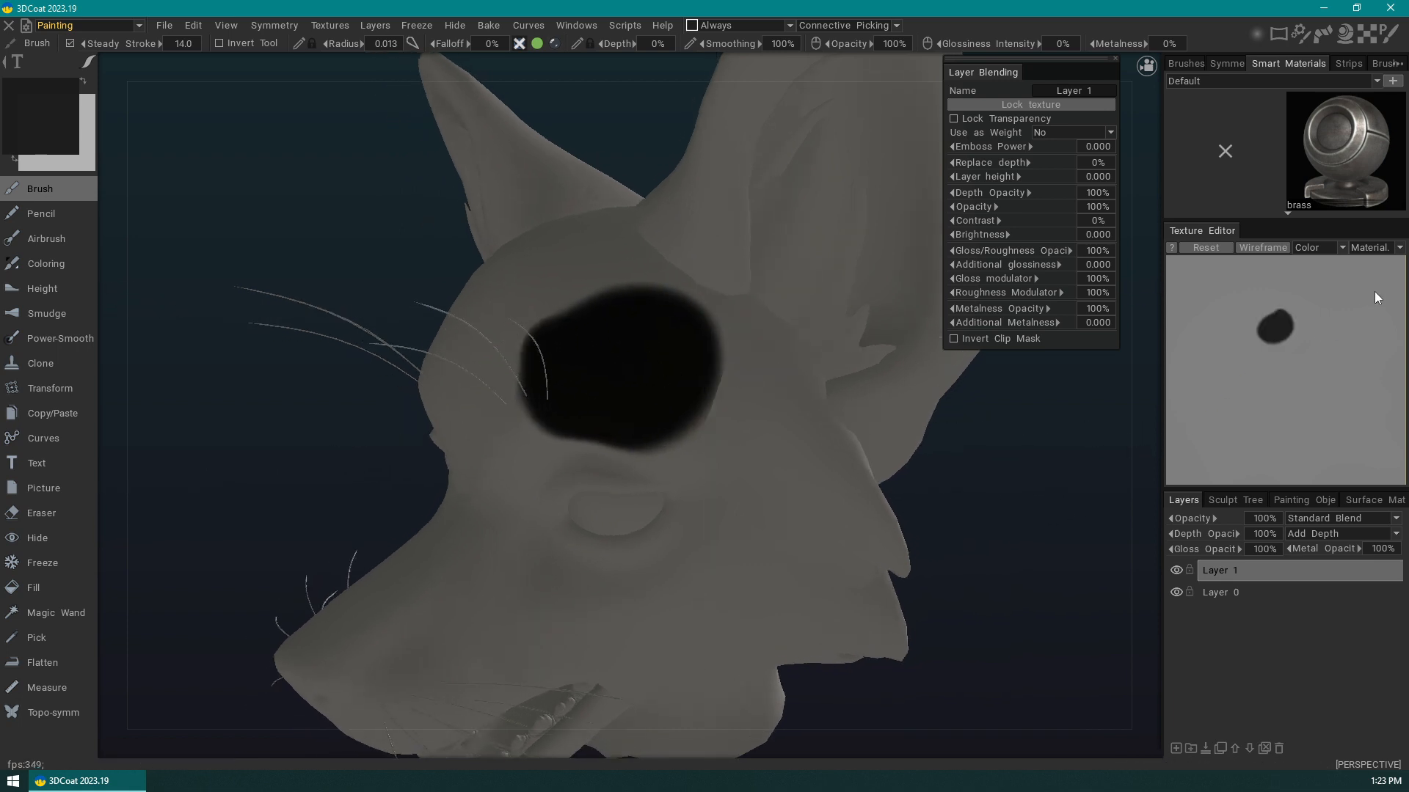
- Show Material.012 in the Texture Editor to identify the UV set containing the black forehead patch
click(1399, 248)
drag(1050, 416, 1067, 412)
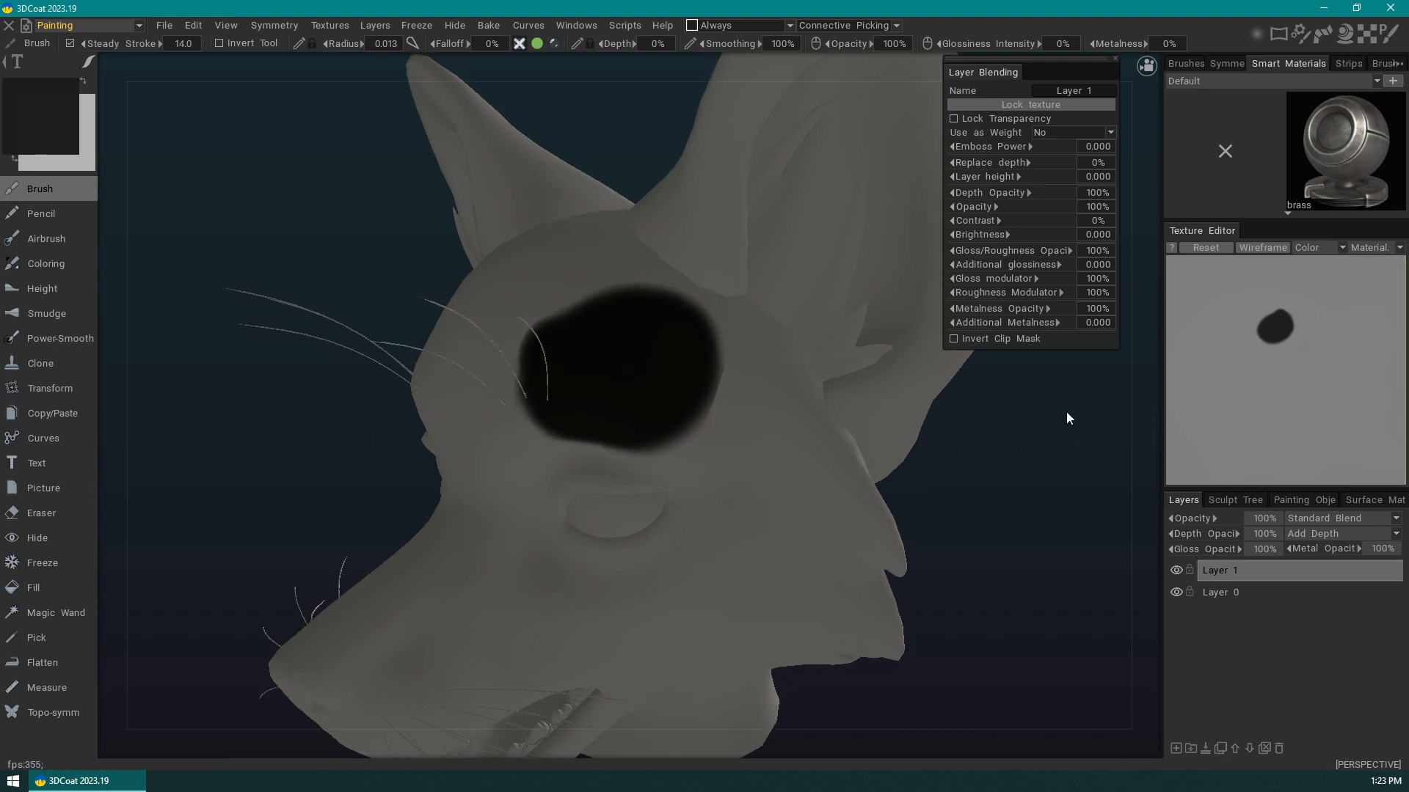
click(1387, 249)
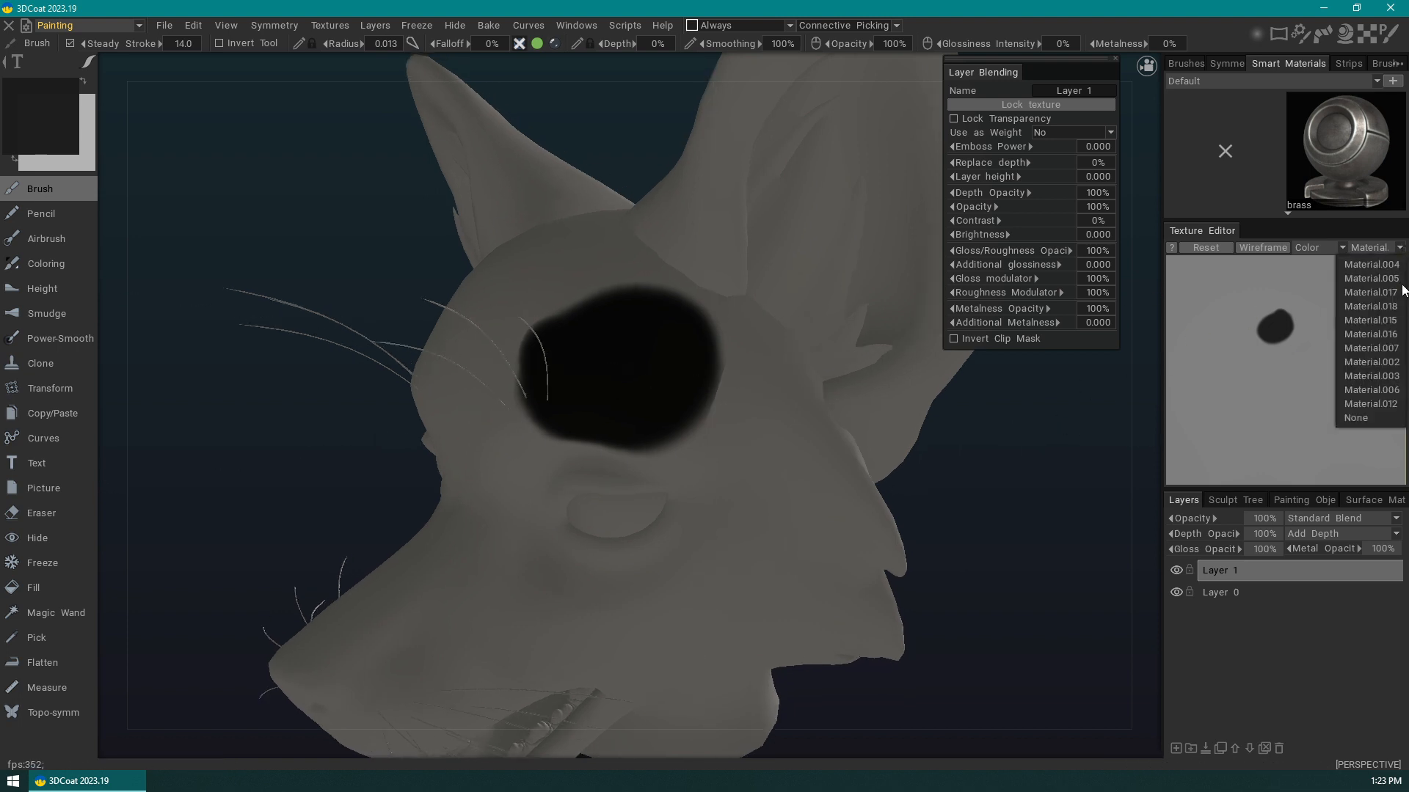
click(1398, 408)
- Start a Layers Color texture import with Material.012 as the target UV set
click(341, 25)
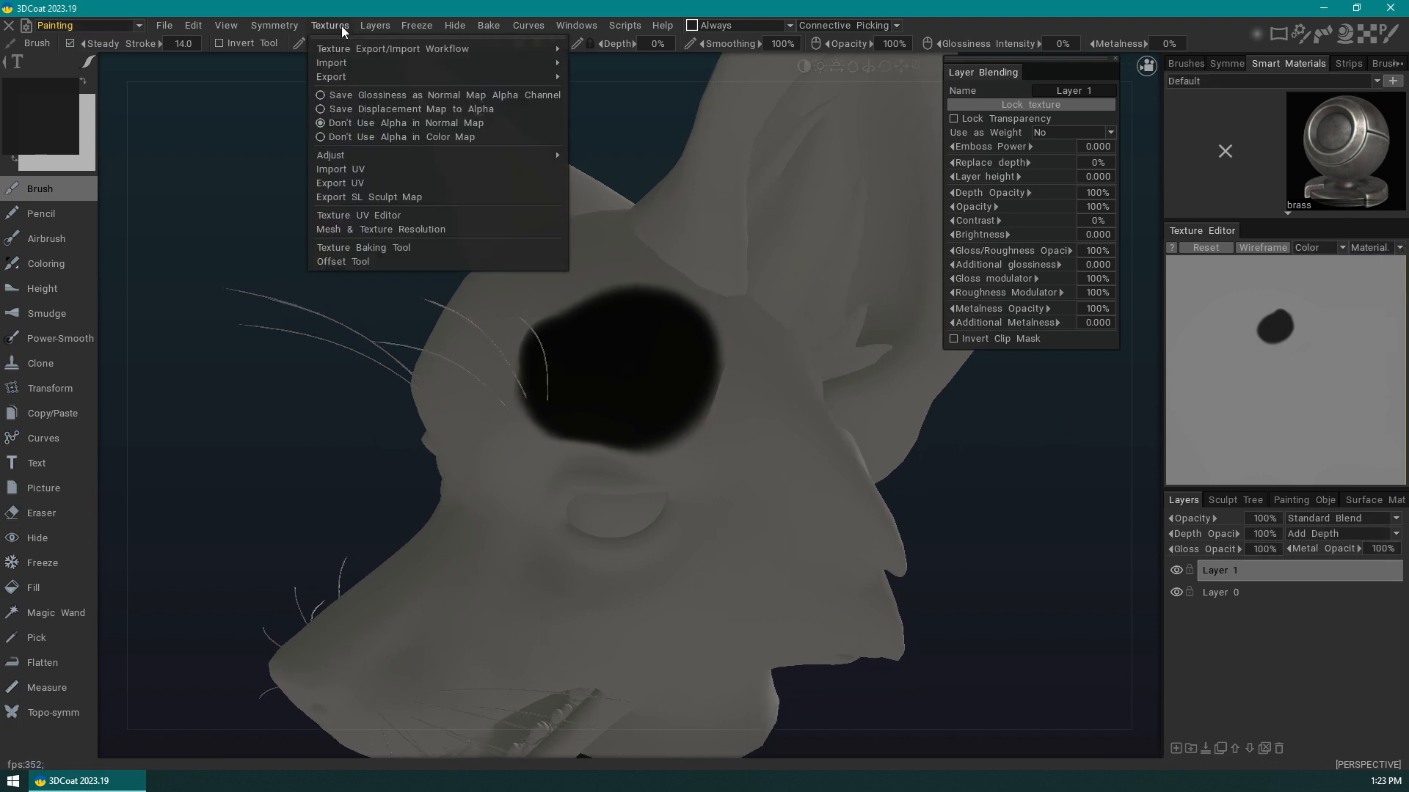
mouse_move(403, 49)
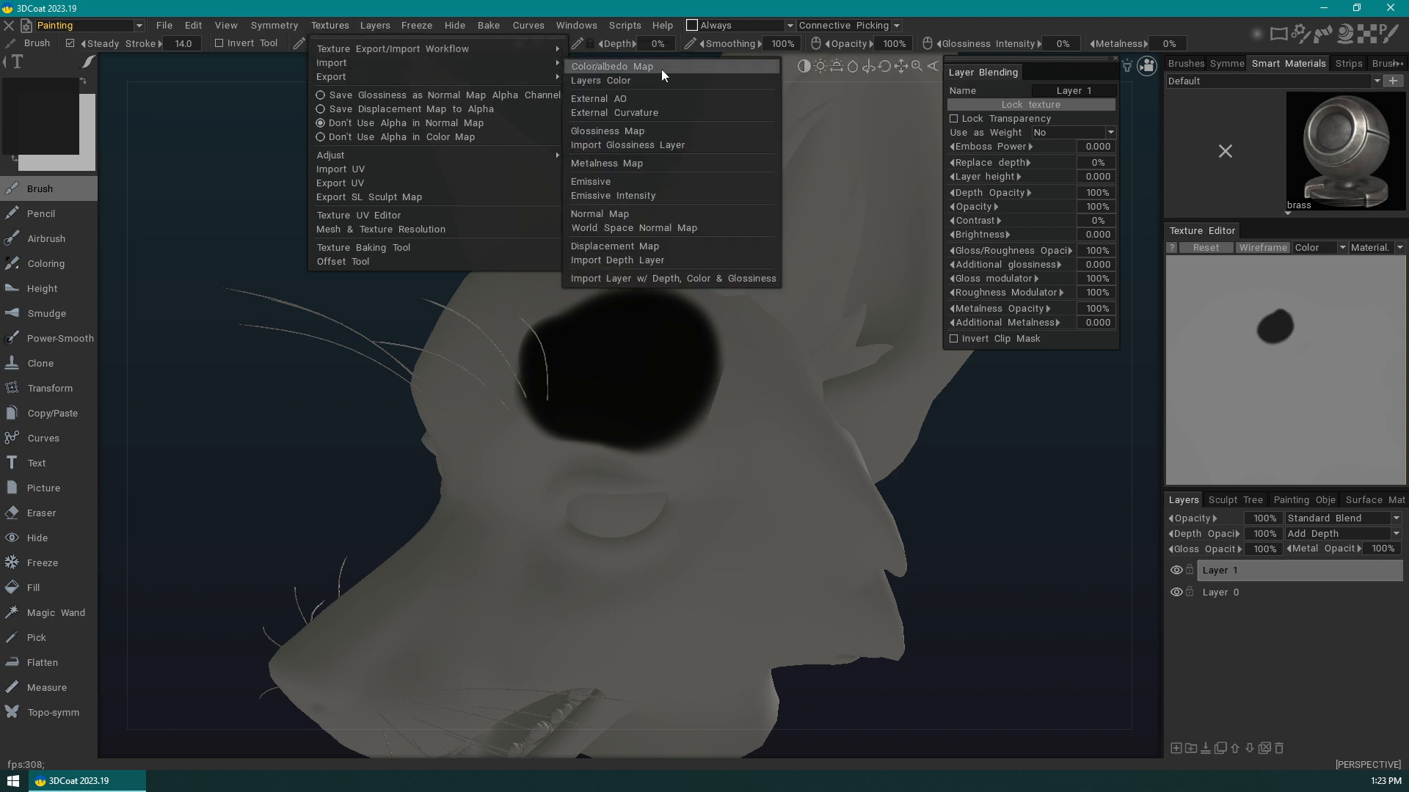
click(682, 76)
click(746, 401)
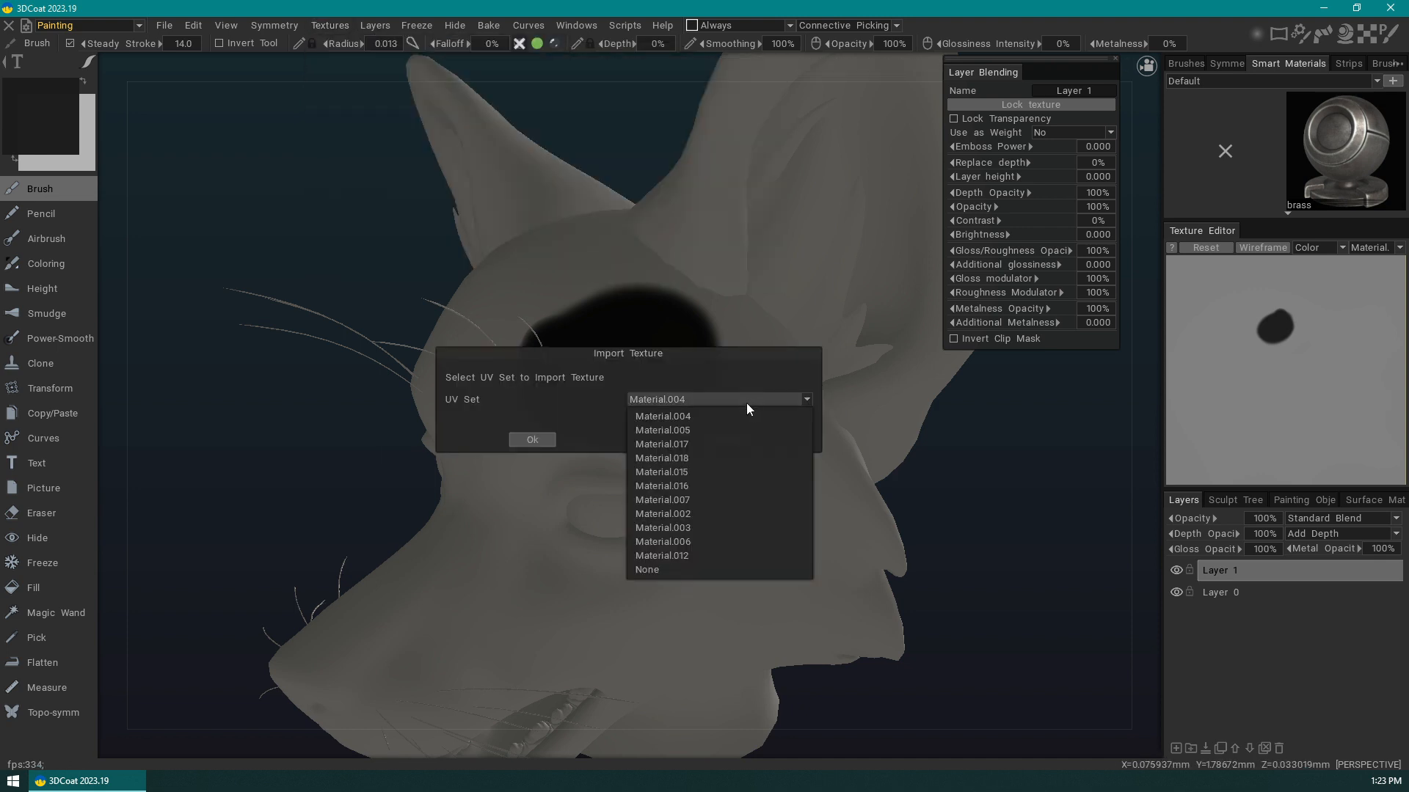
click(717, 551)
click(533, 439)
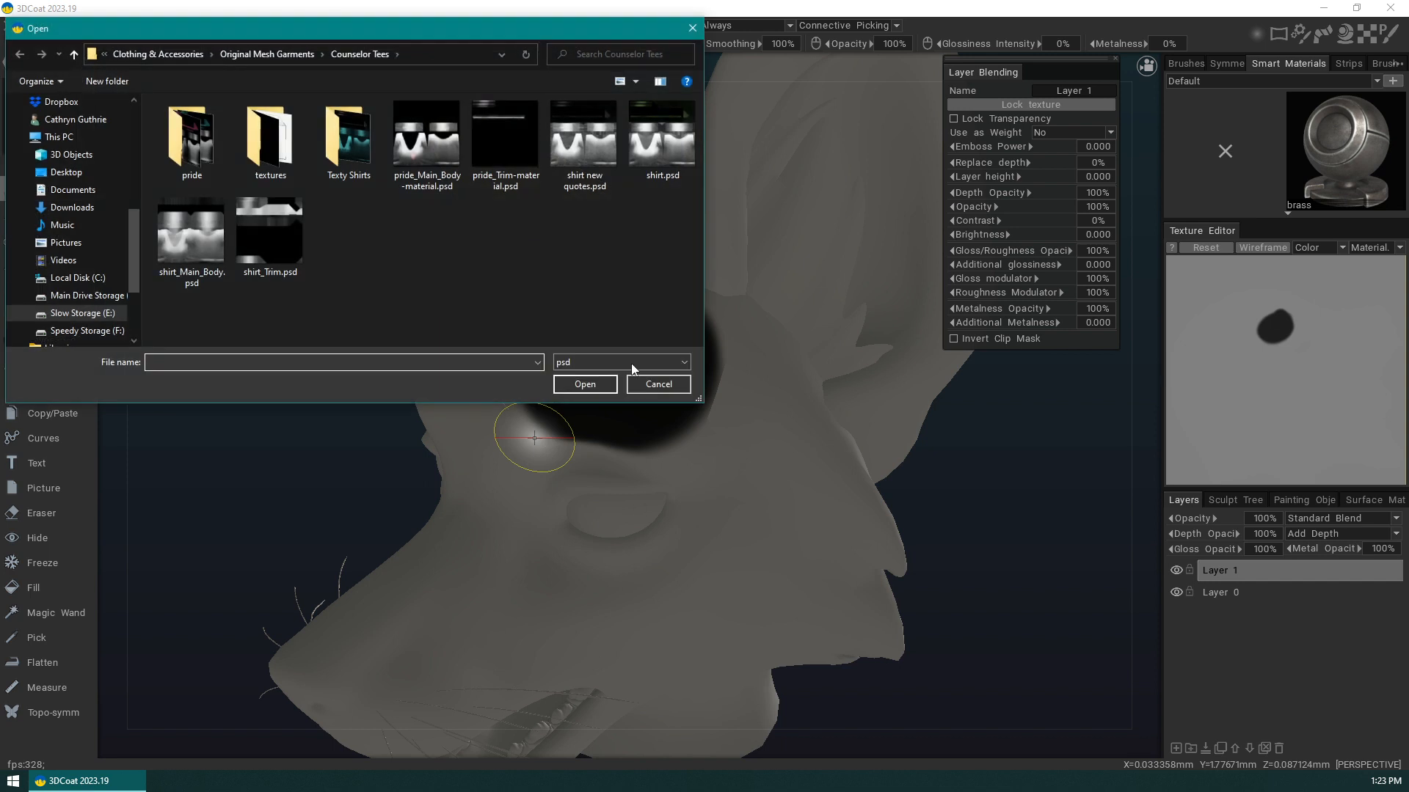
- Browse the ! PSD Kits folder inside Second Life Creation > Furry Stuff for texture files, and cancel the import
click(172, 55)
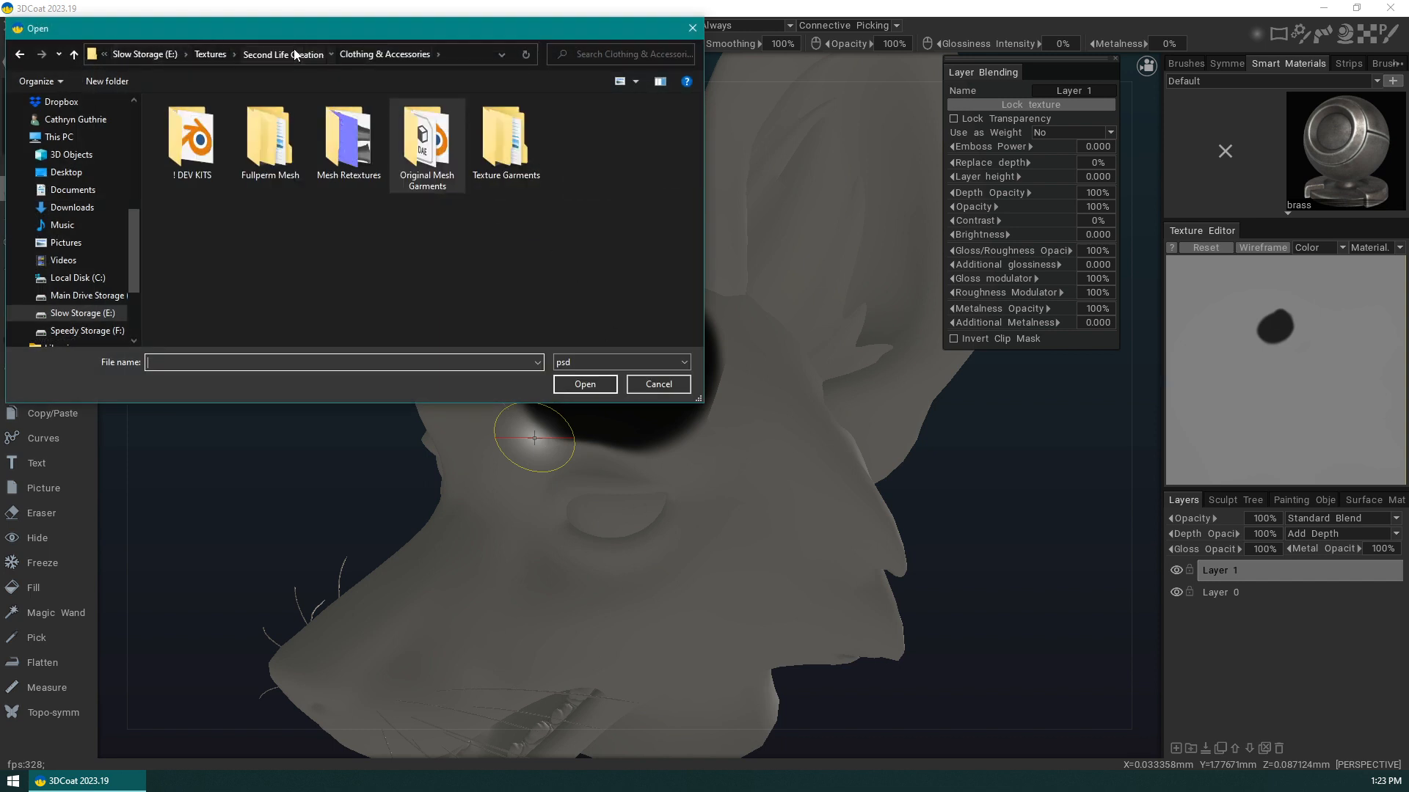
click(296, 55)
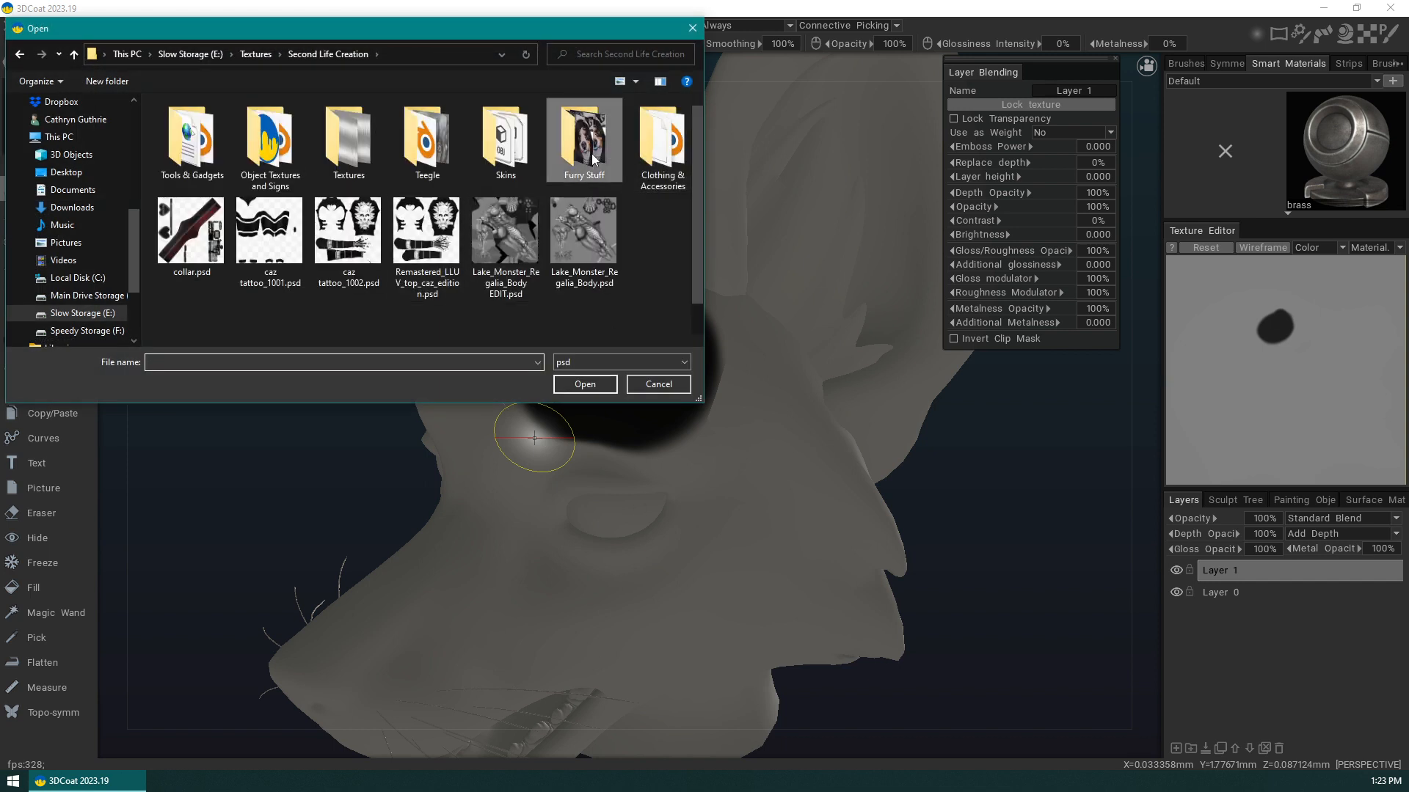
double_click(591, 152)
scroll(693, 151, down, 1)
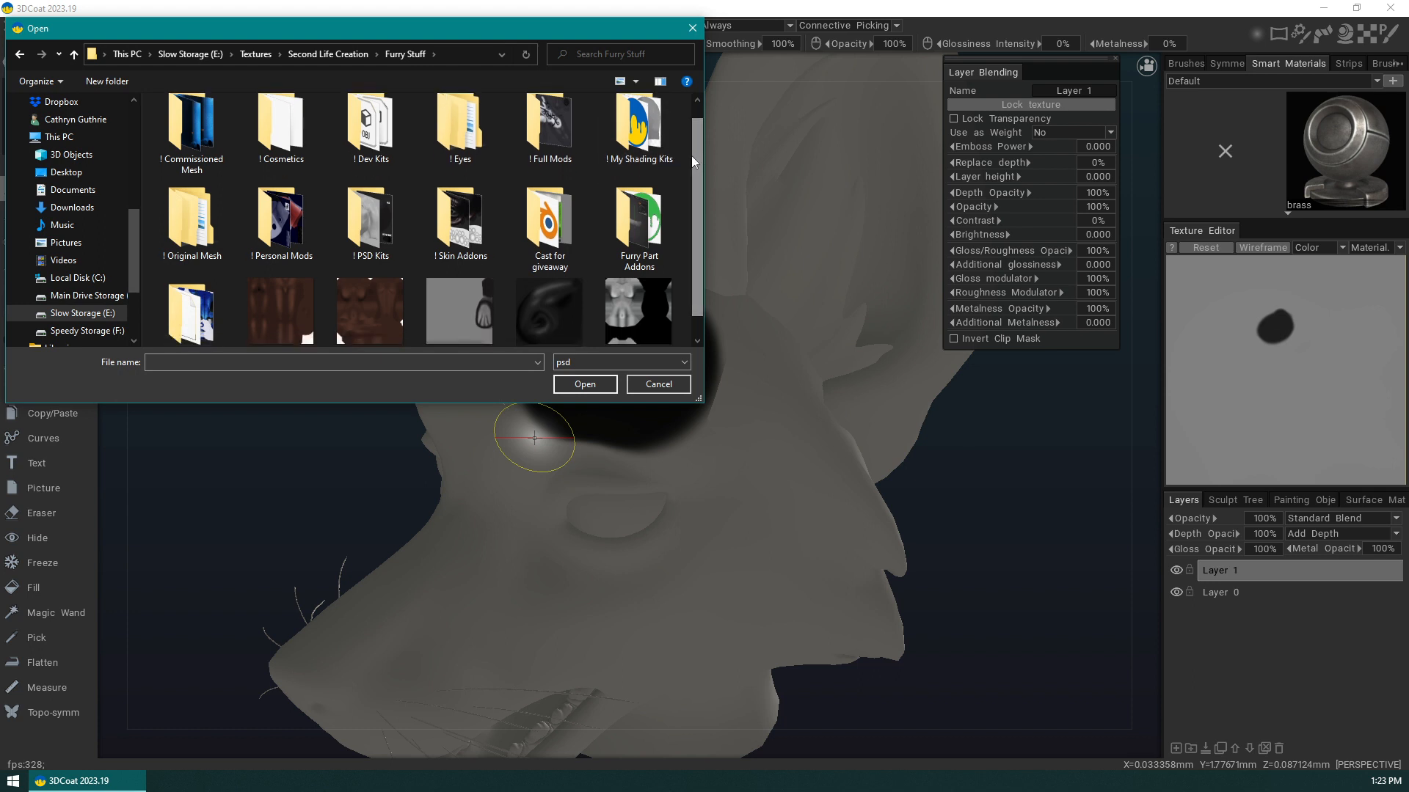
double_click(384, 244)
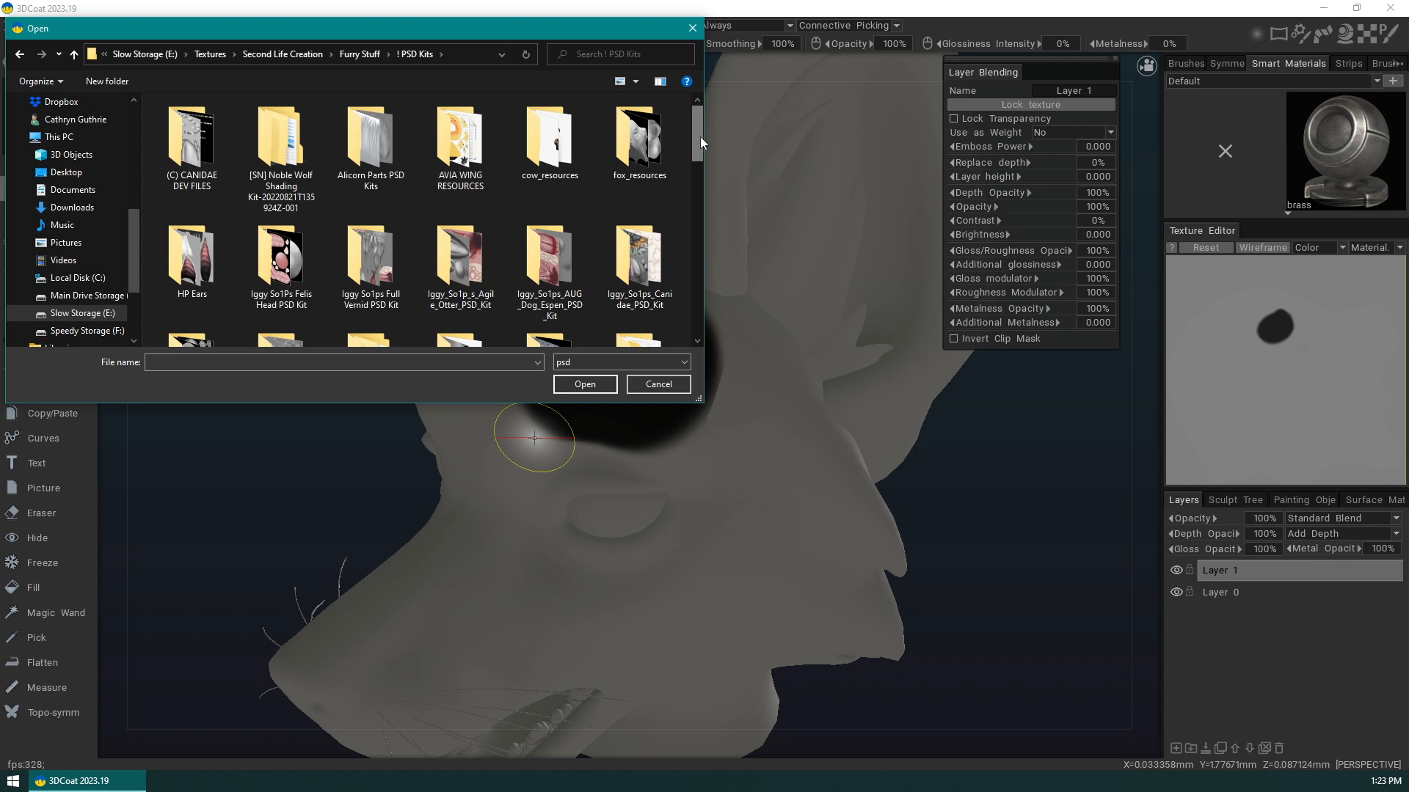
drag(699, 136, 700, 165)
drag(699, 171, 685, 137)
click(22, 785)
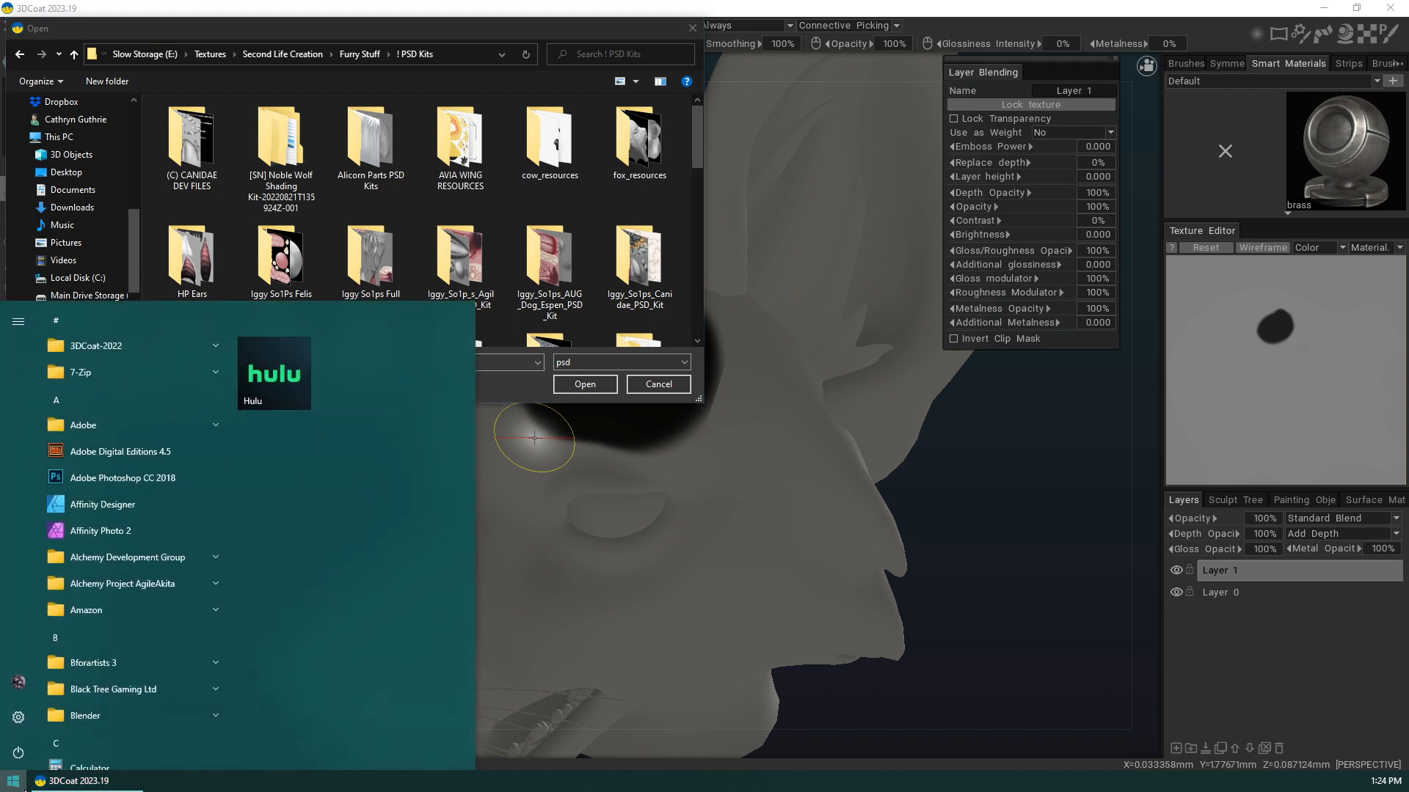
click(1004, 501)
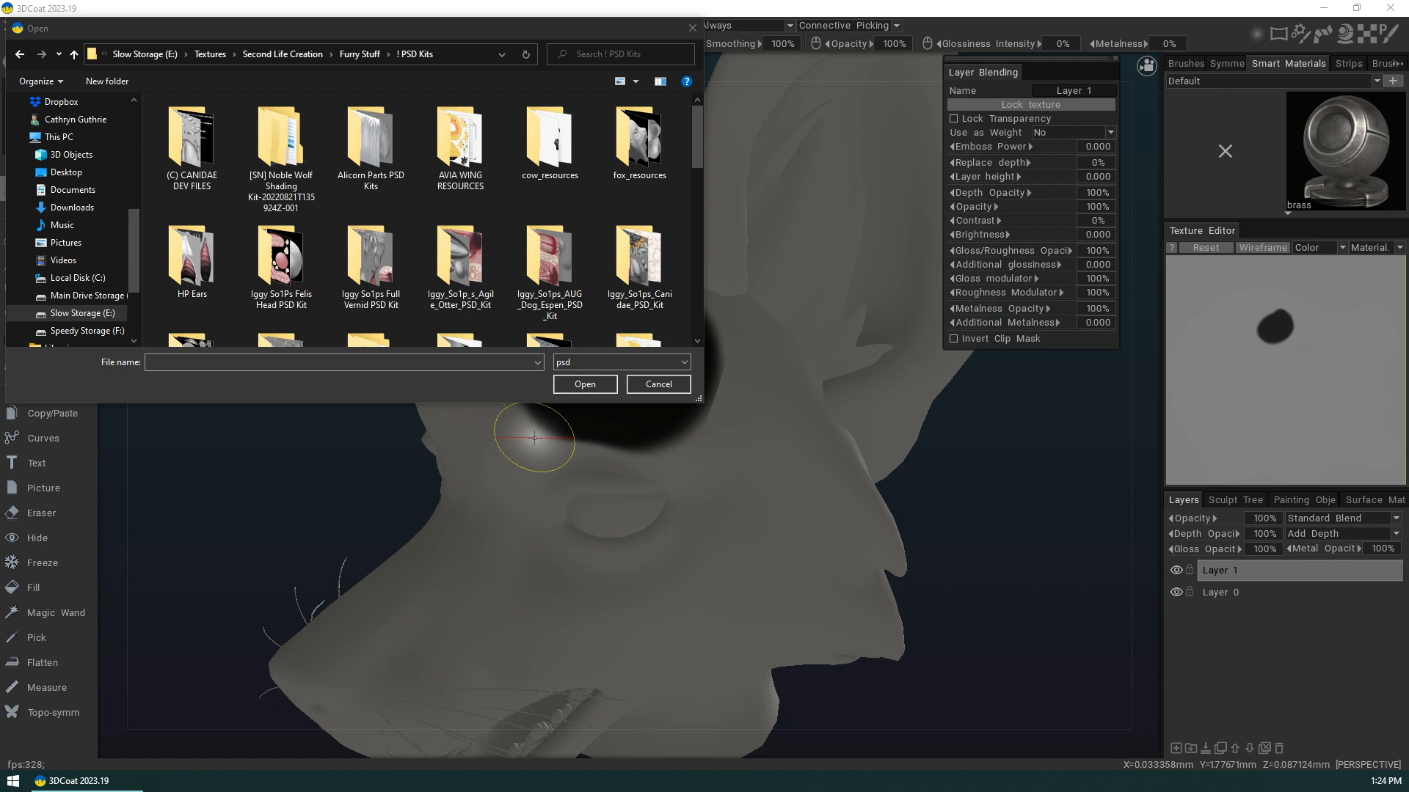
click(657, 385)
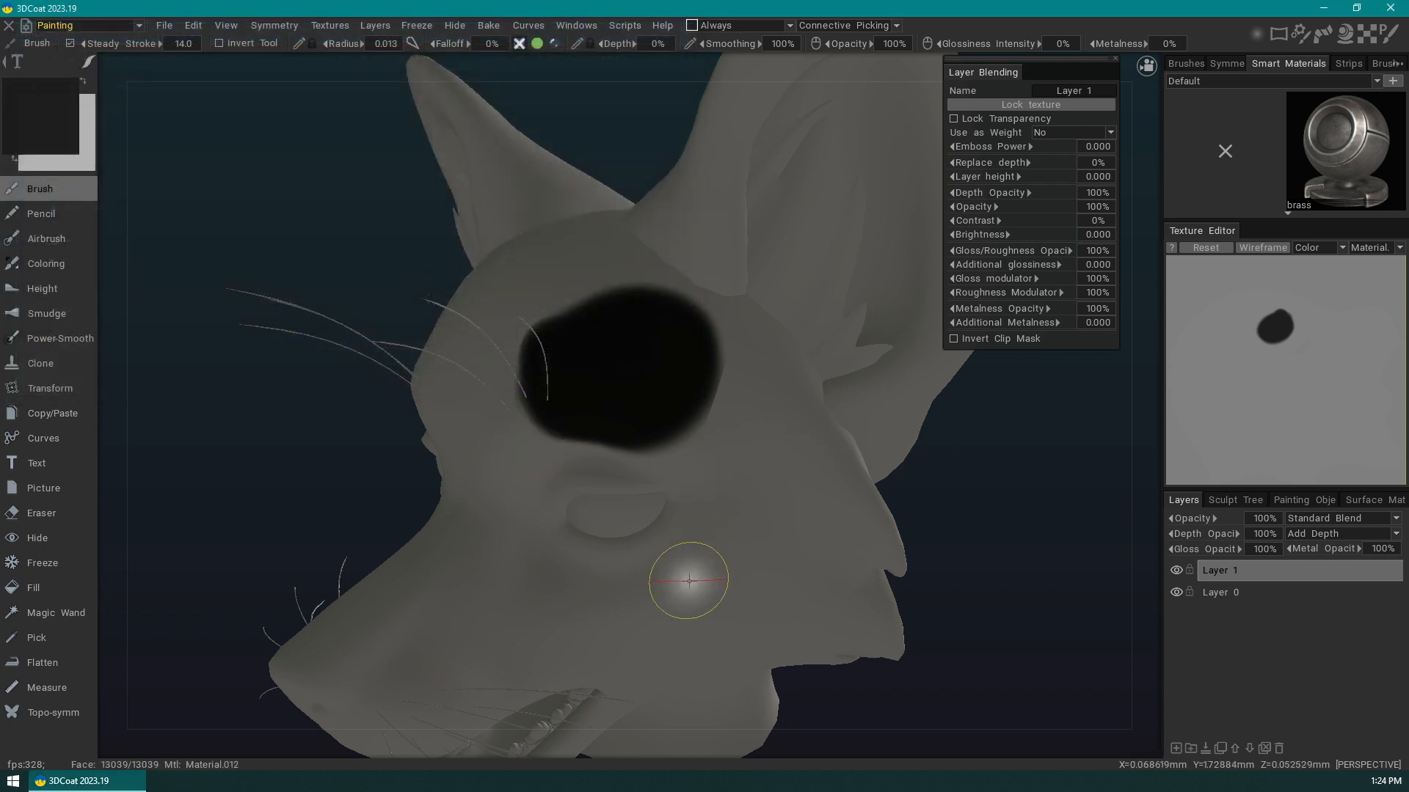
- Clear the fox head scene and start a new project
click(169, 28)
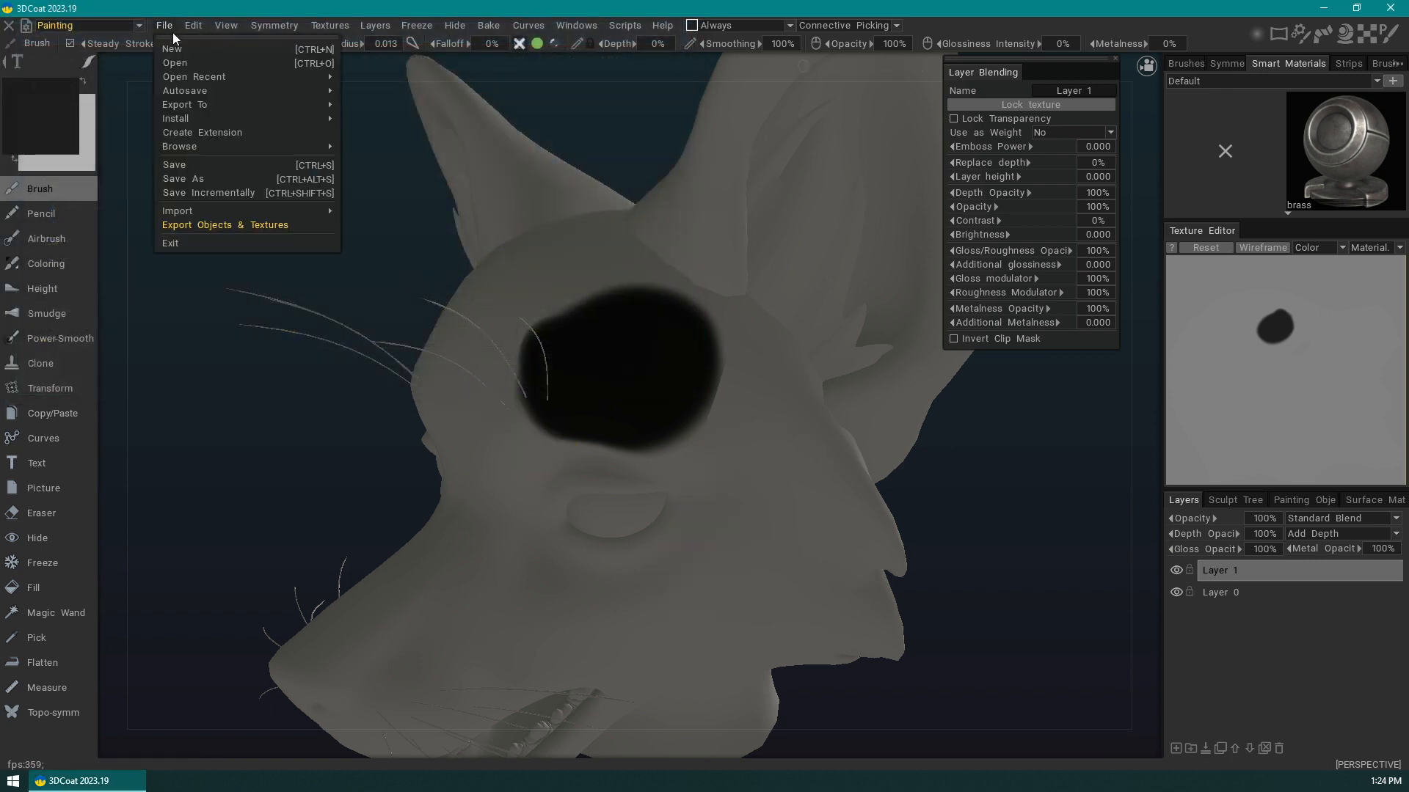
click(208, 62)
click(641, 429)
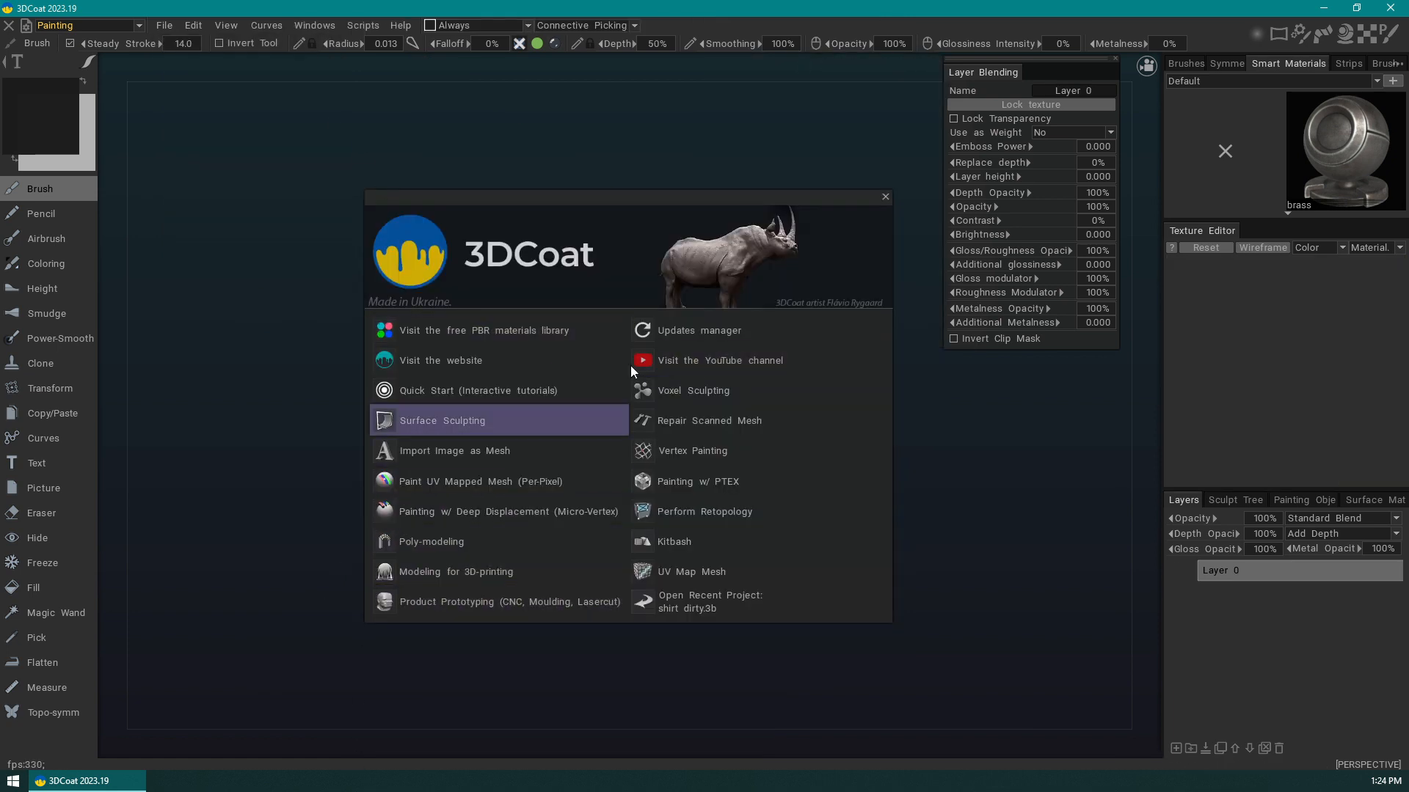
- Import wolf_paint.obj from the Anima folder as a UV-mapped mesh for per-pixel painting, accepting the import settings
click(545, 479)
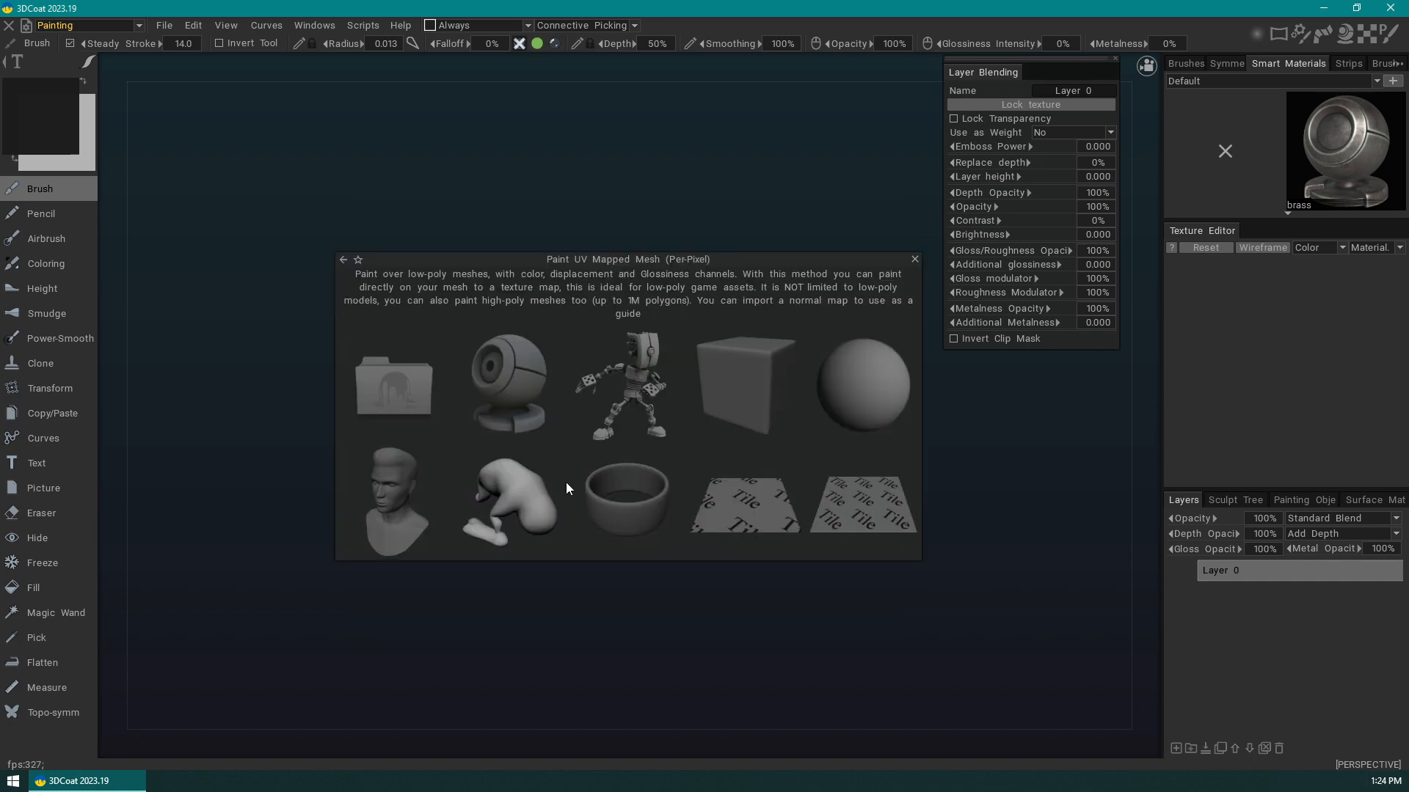
click(409, 458)
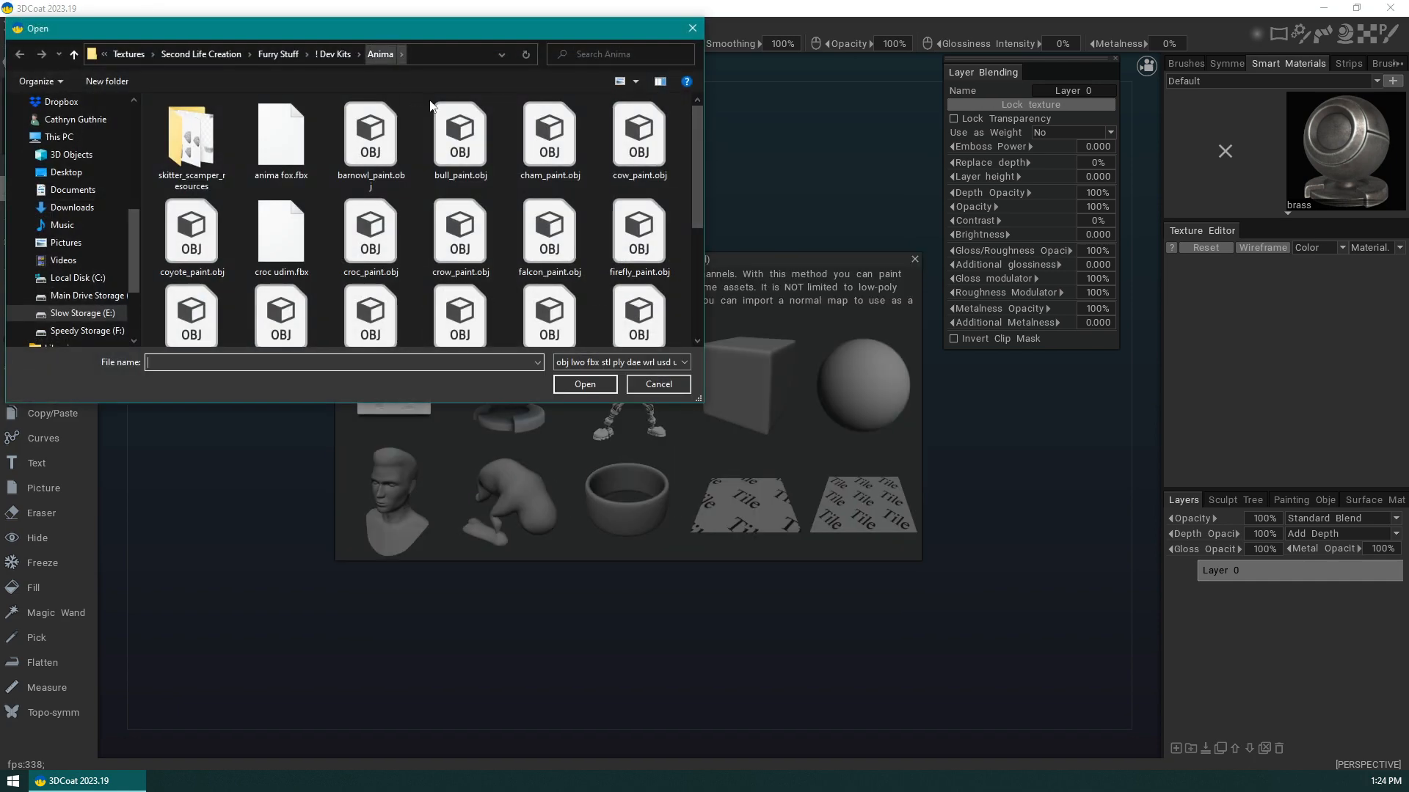
drag(698, 173, 697, 279)
click(550, 289)
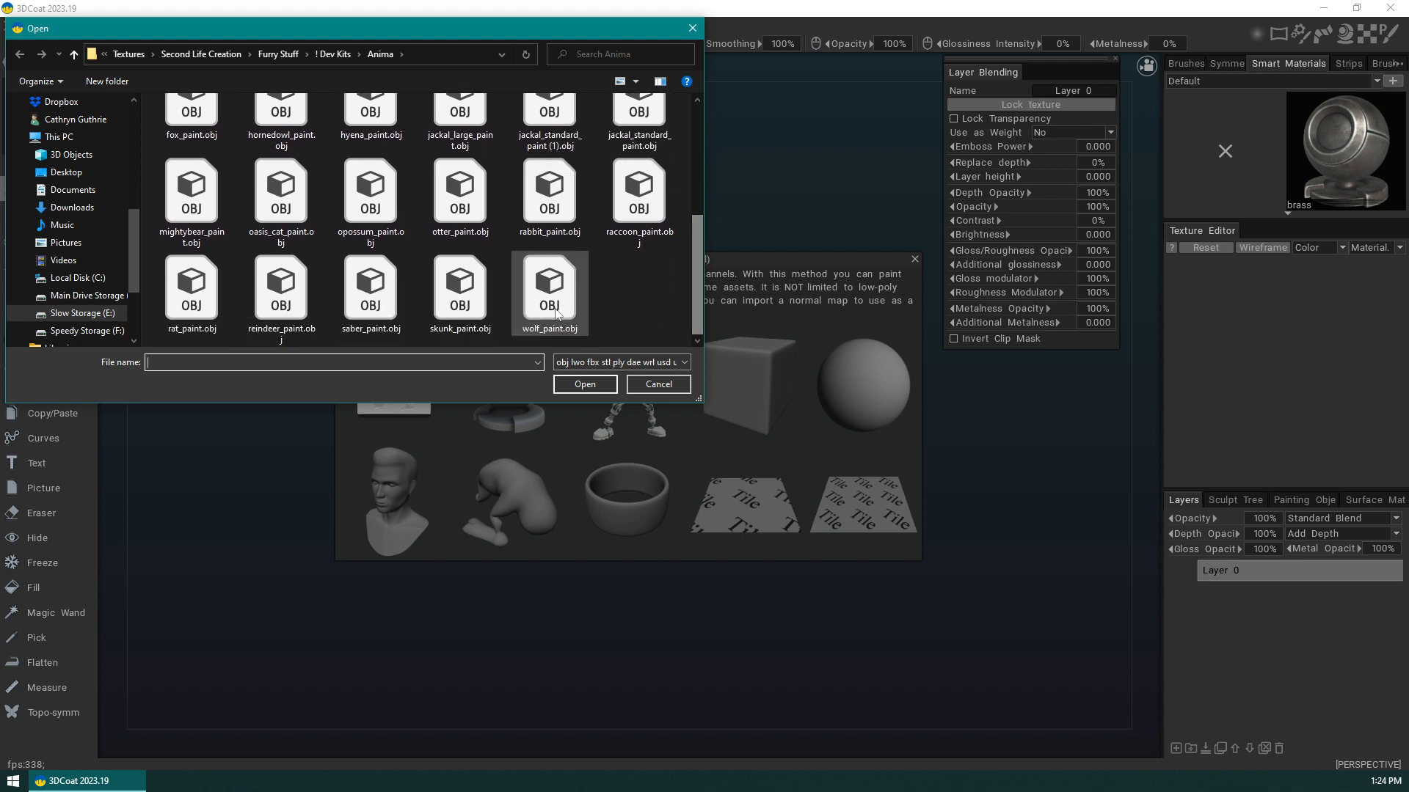
click(599, 385)
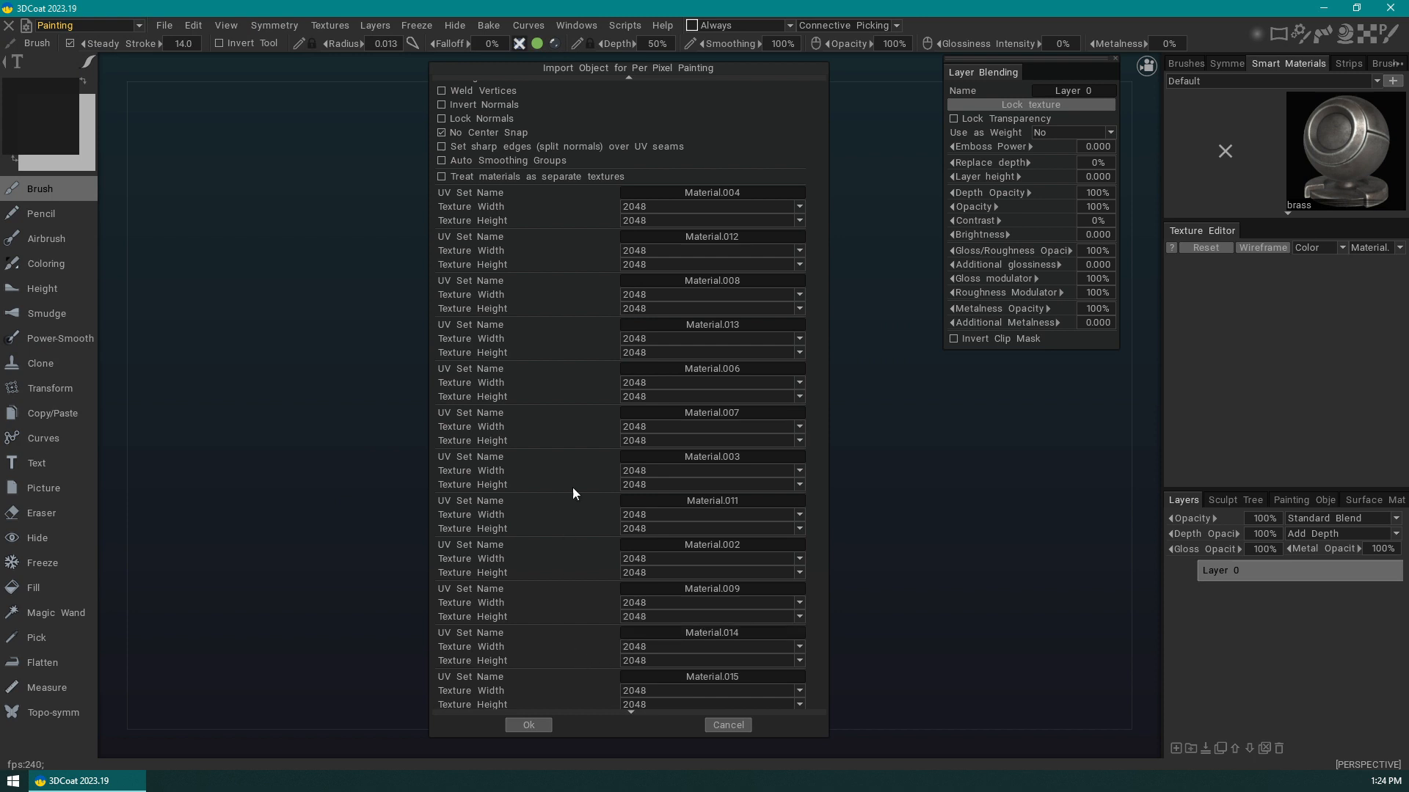
click(538, 727)
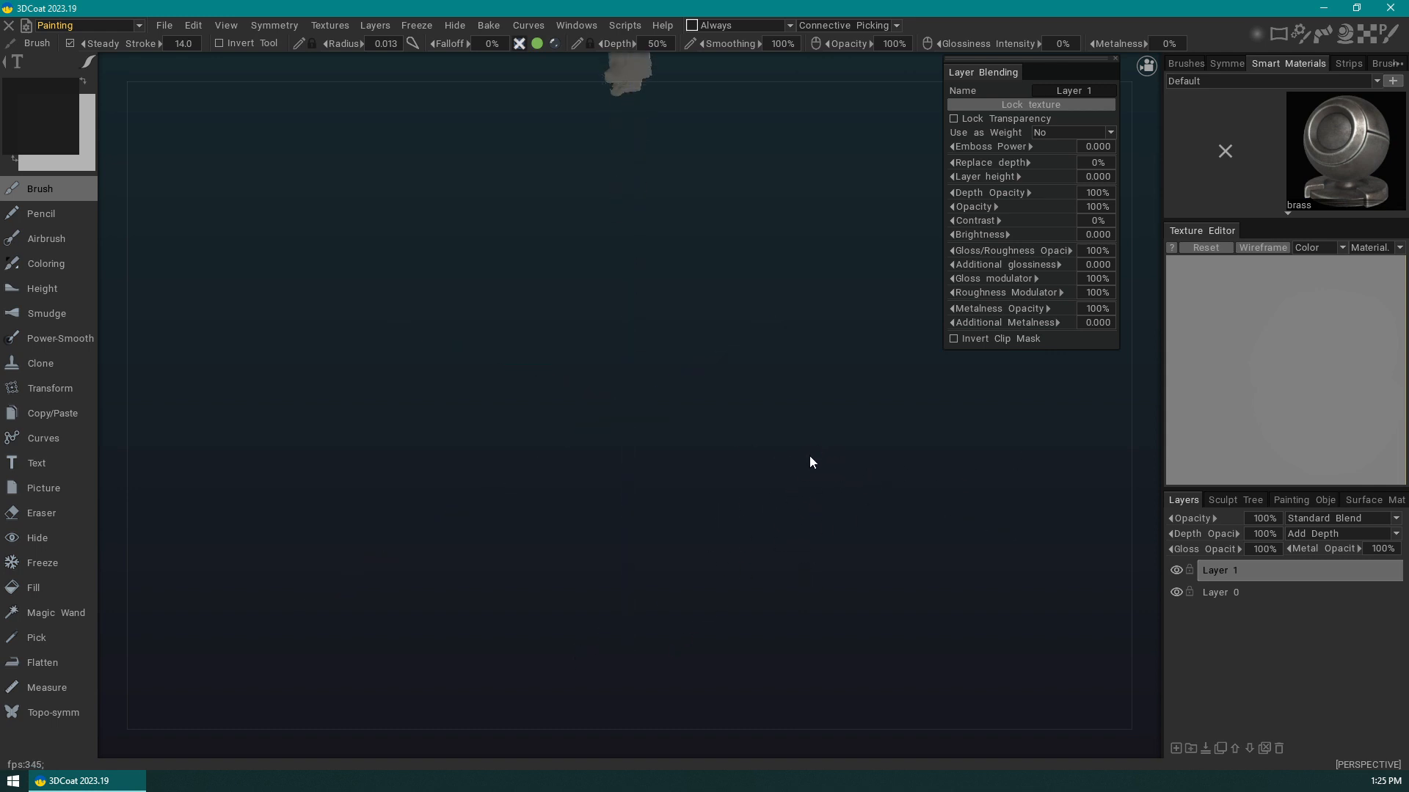
- Show the 3D grid and check the custom grid density parameters
click(227, 26)
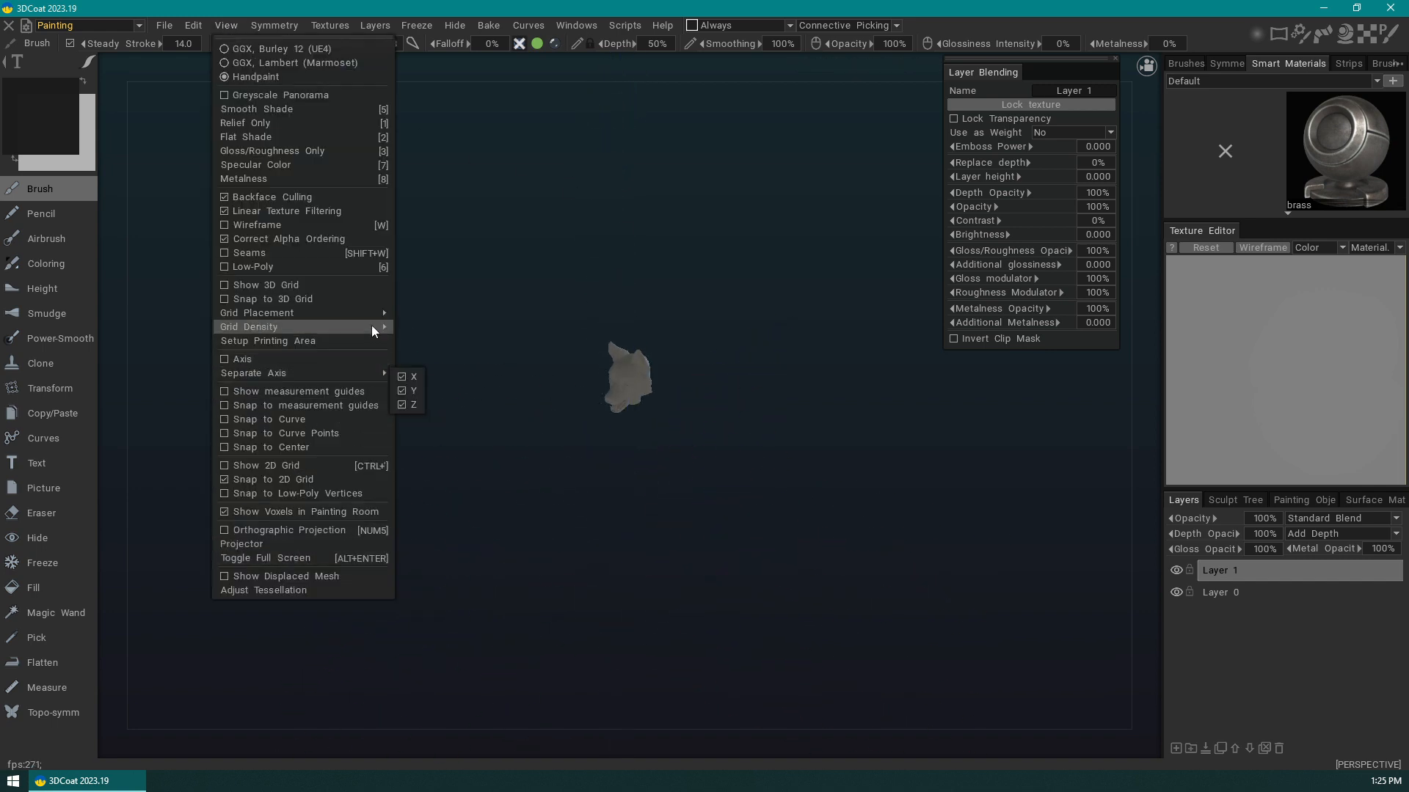
click(364, 286)
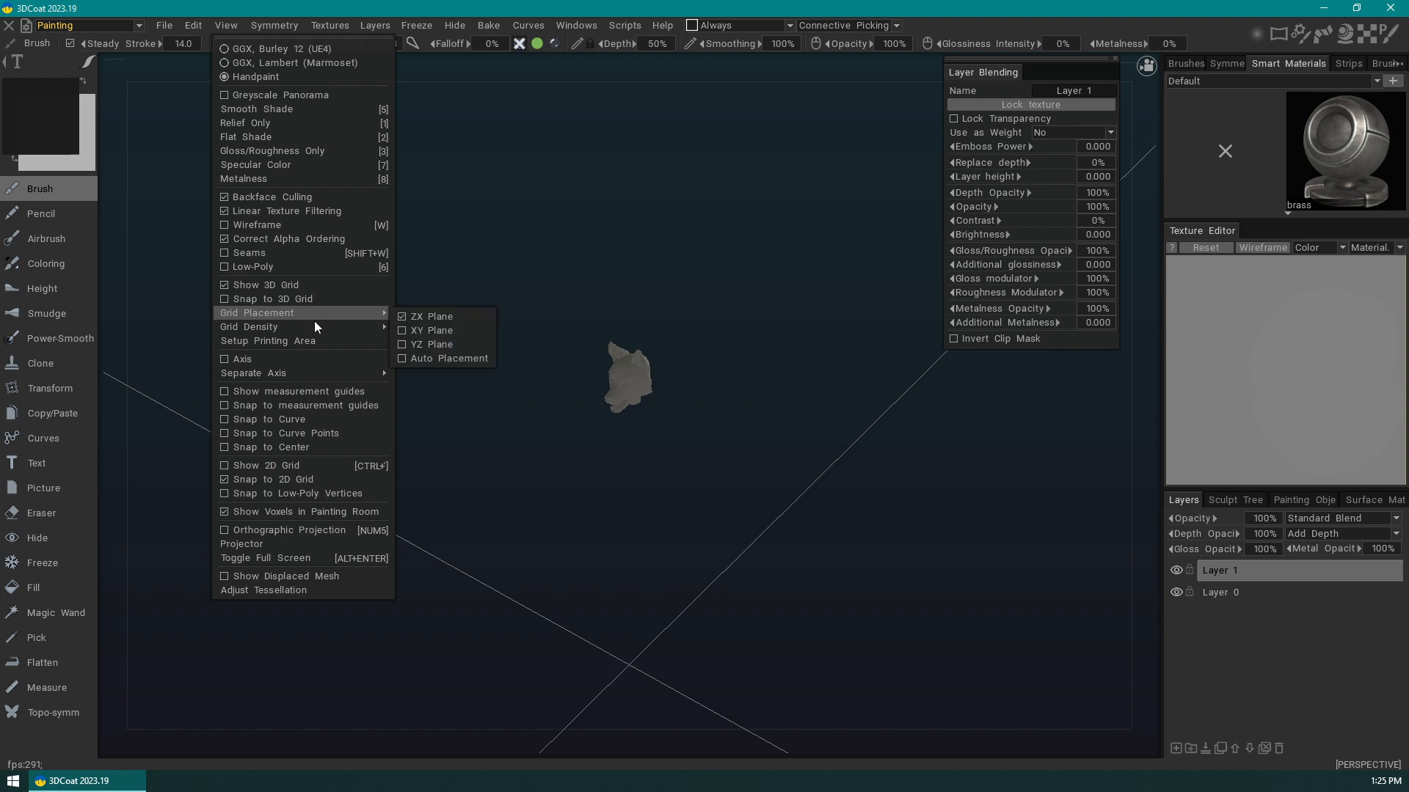
mouse_move(368, 325)
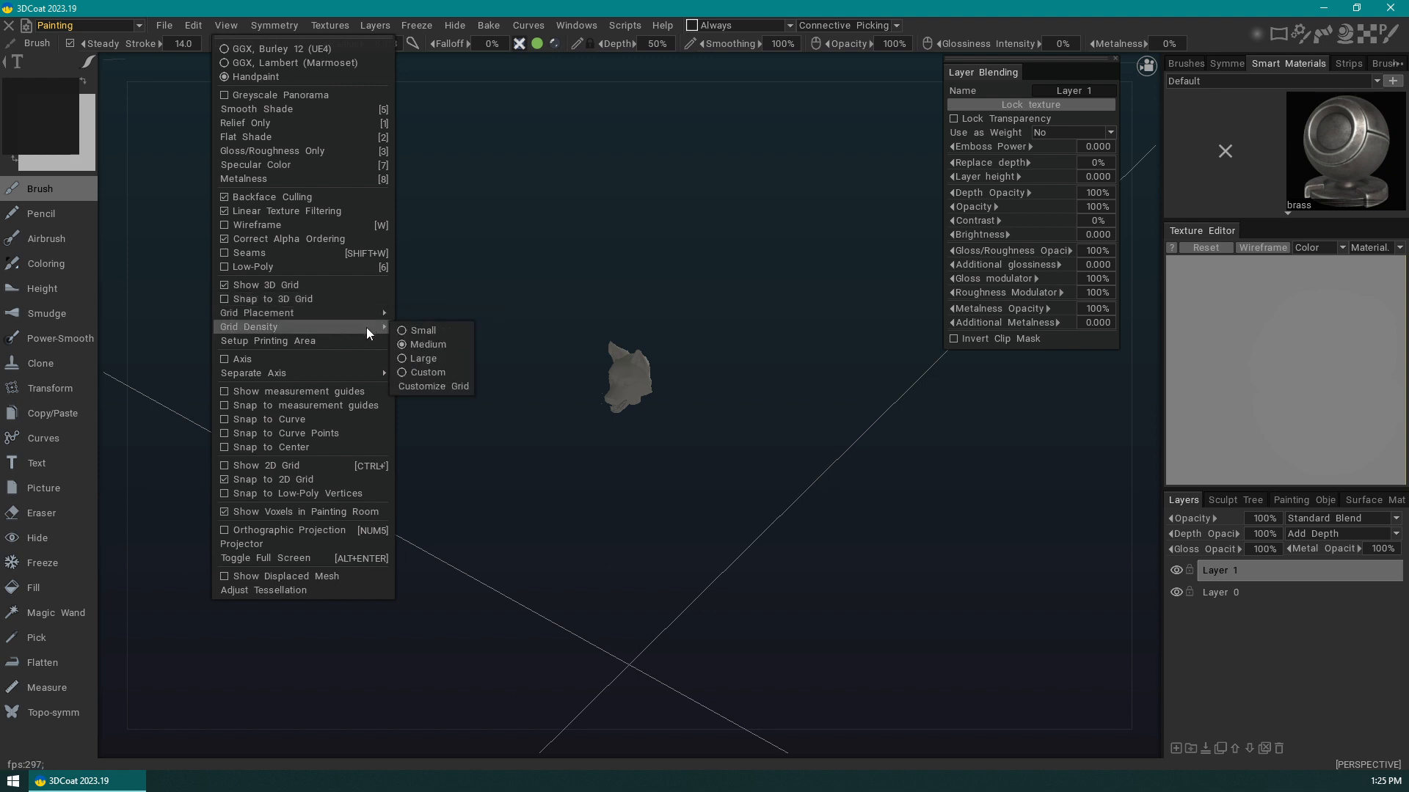
click(450, 386)
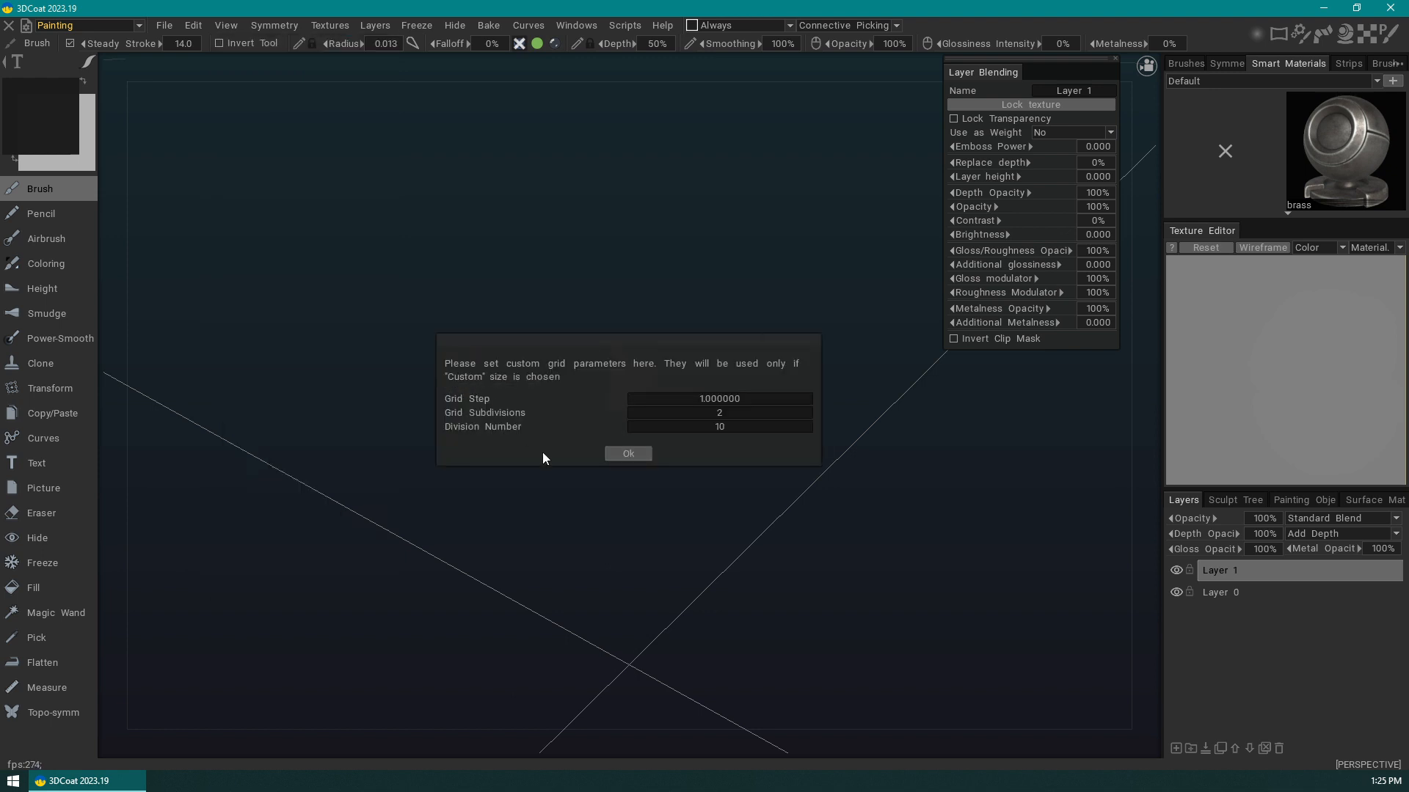
click(646, 455)
- Paint black test strokes across the side of the wolf's cheek
drag(770, 468, 921, 342)
scroll(792, 574, up, 5)
scroll(801, 536, down, 5)
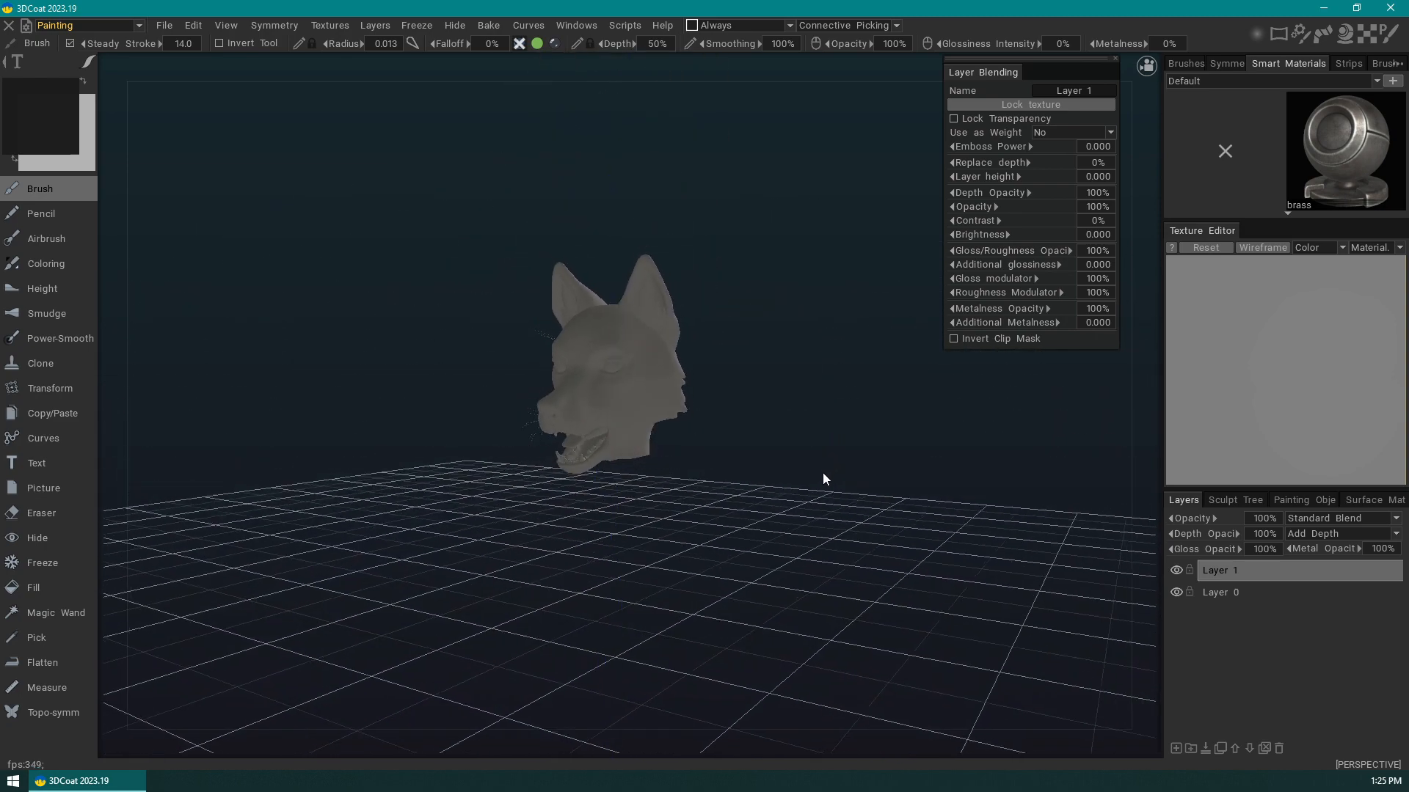
scroll(822, 484, up, 2)
scroll(844, 519, up, 3)
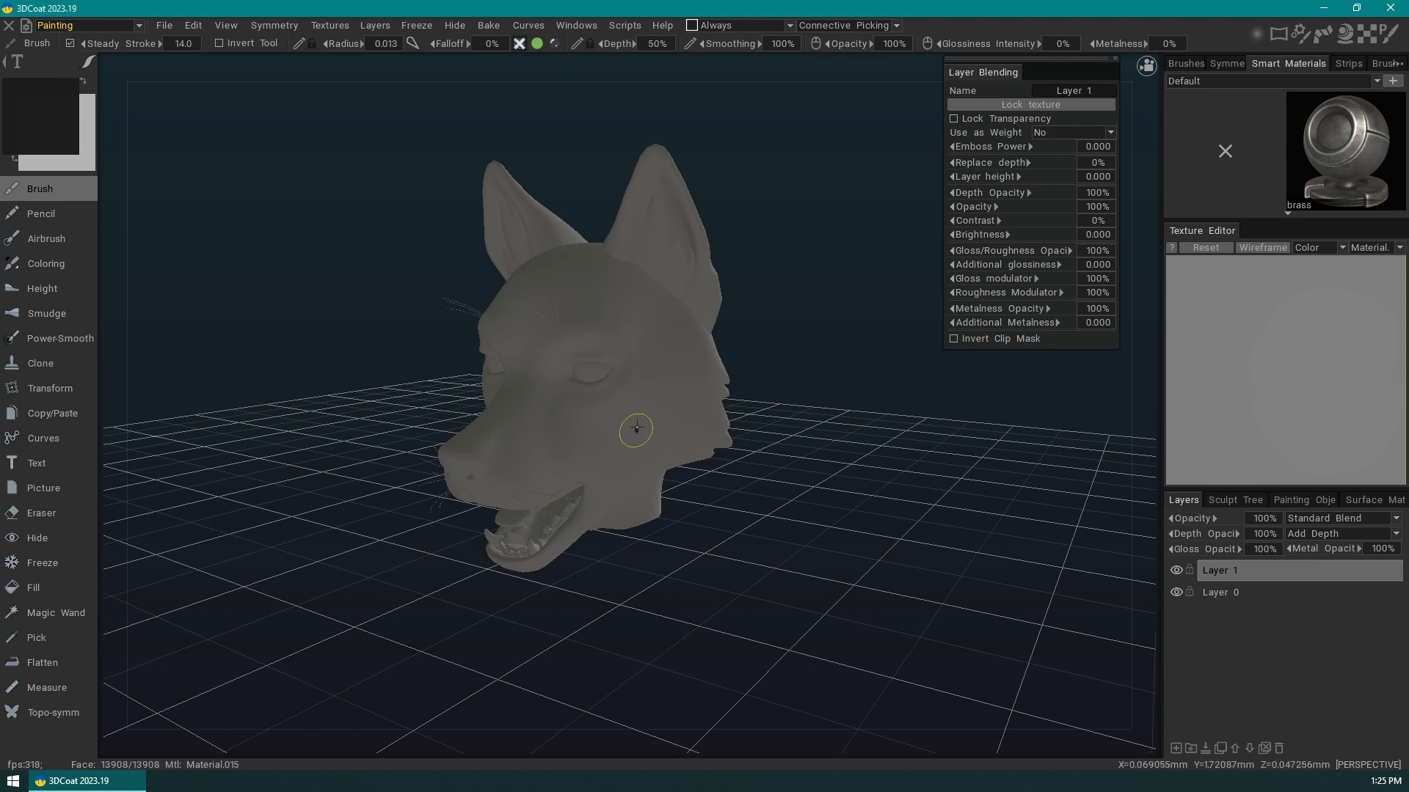
drag(635, 429, 693, 396)
drag(910, 466, 712, 468)
drag(550, 427, 636, 421)
mouse_move(794, 418)
mouse_down()
mouse_move(966, 499)
mouse_move(1145, 407)
mouse_up()
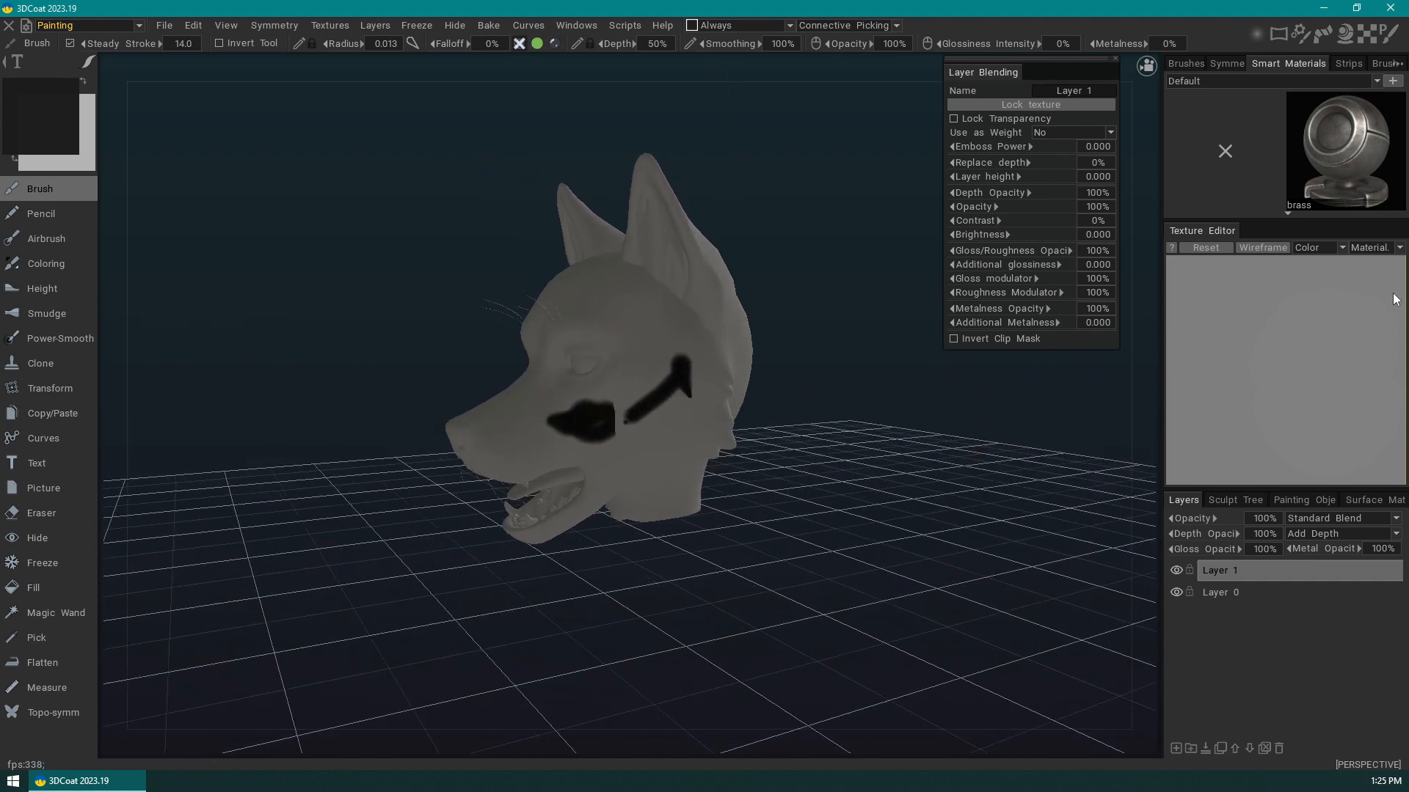
- Switch between UV sets in the Texture Editor, including Material.015, to locate the black cheek strokes
click(1399, 247)
click(1365, 418)
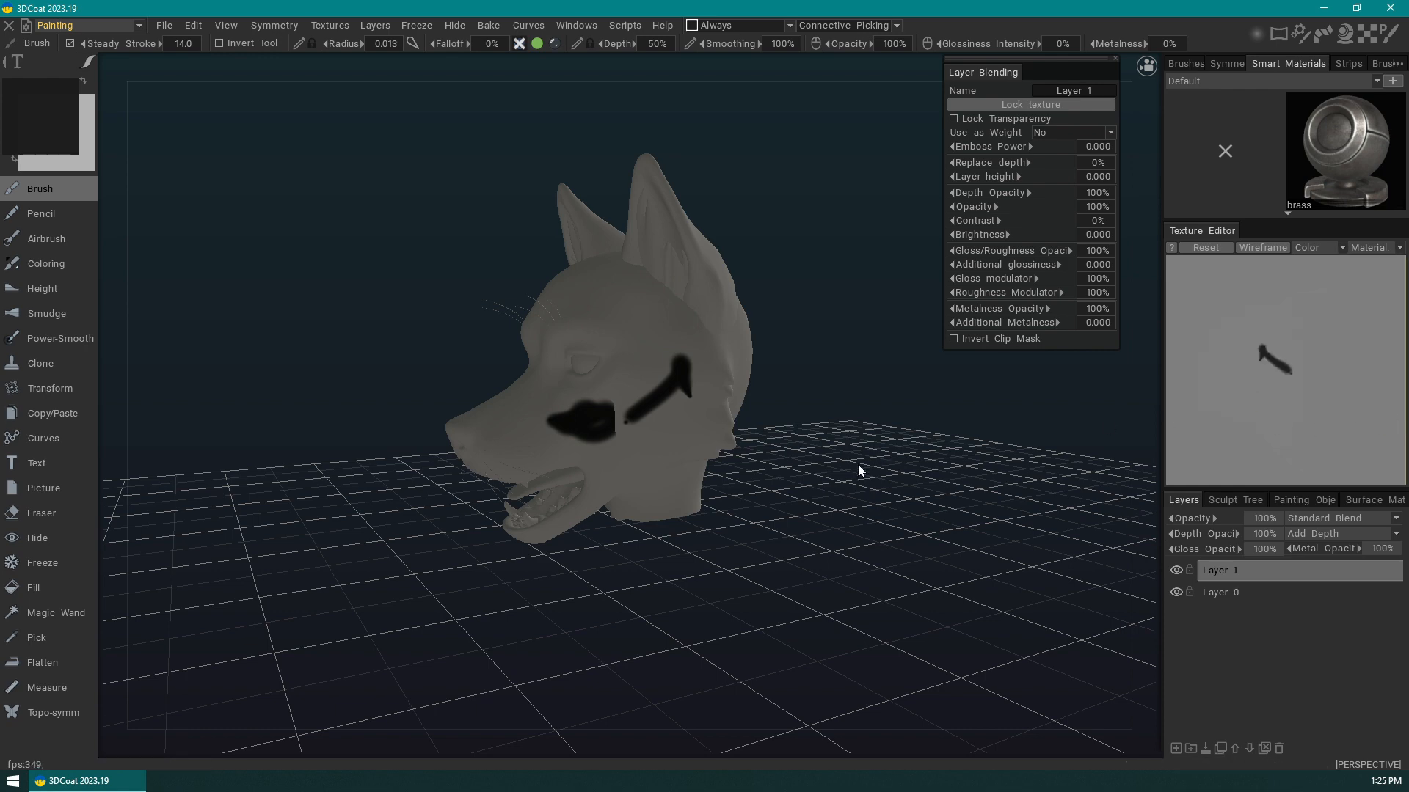
drag(1079, 436, 899, 483)
mouse_move(1314, 444)
middle_down()
mouse_move(1347, 435)
mouse_move(1254, 446)
mouse_move(1285, 432)
middle_up()
click(1399, 248)
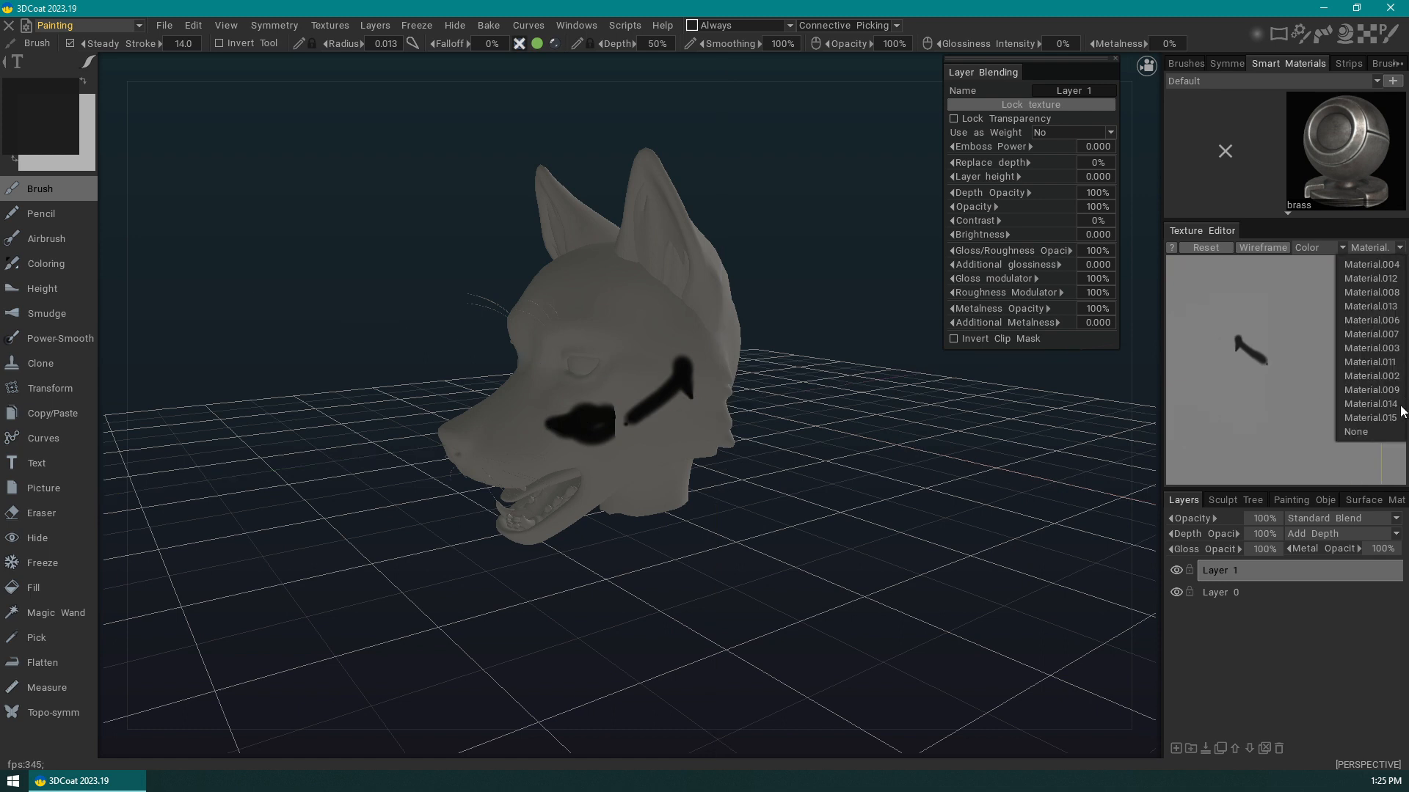
click(1370, 418)
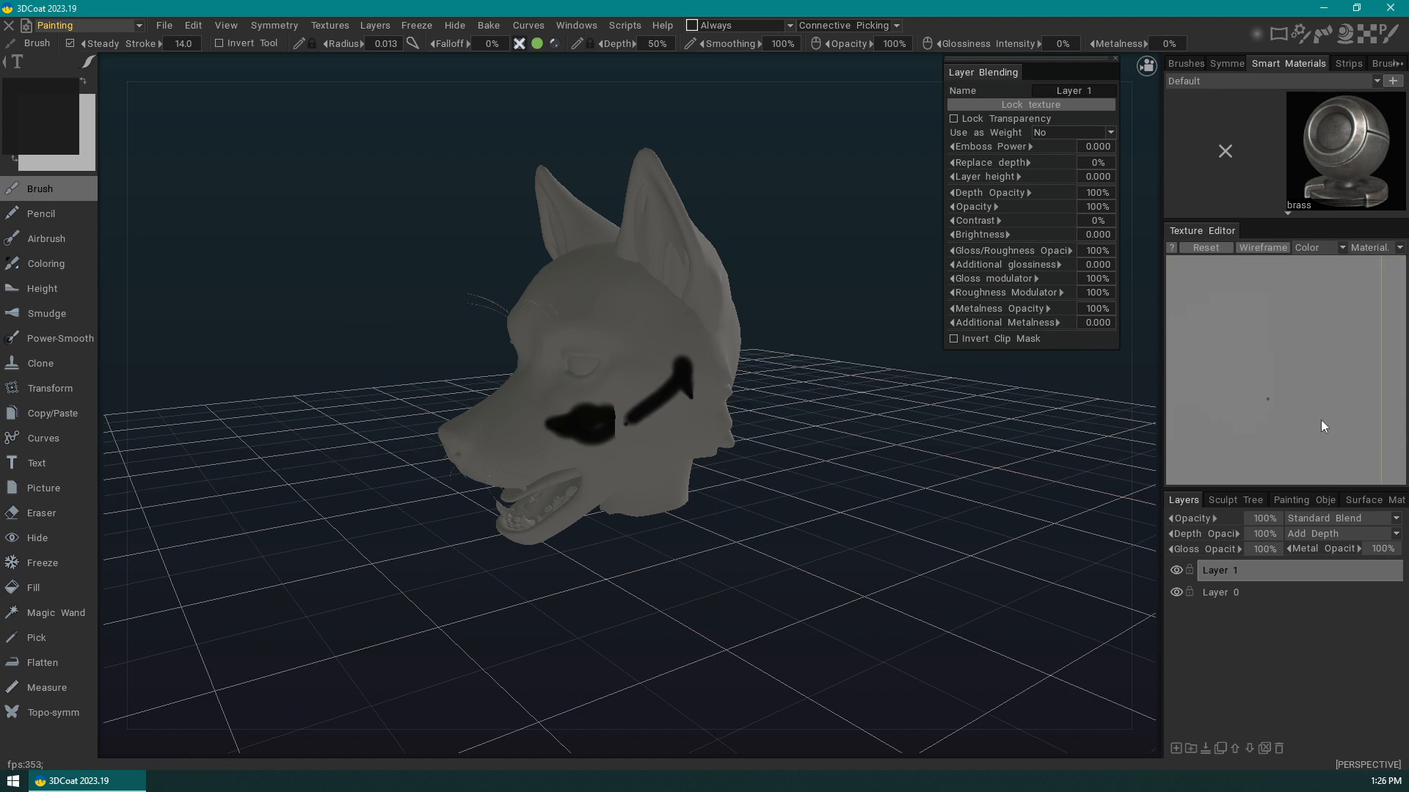
- Look at the UV set list and the Sculpt Tree, and return to the Layers list
click(1399, 248)
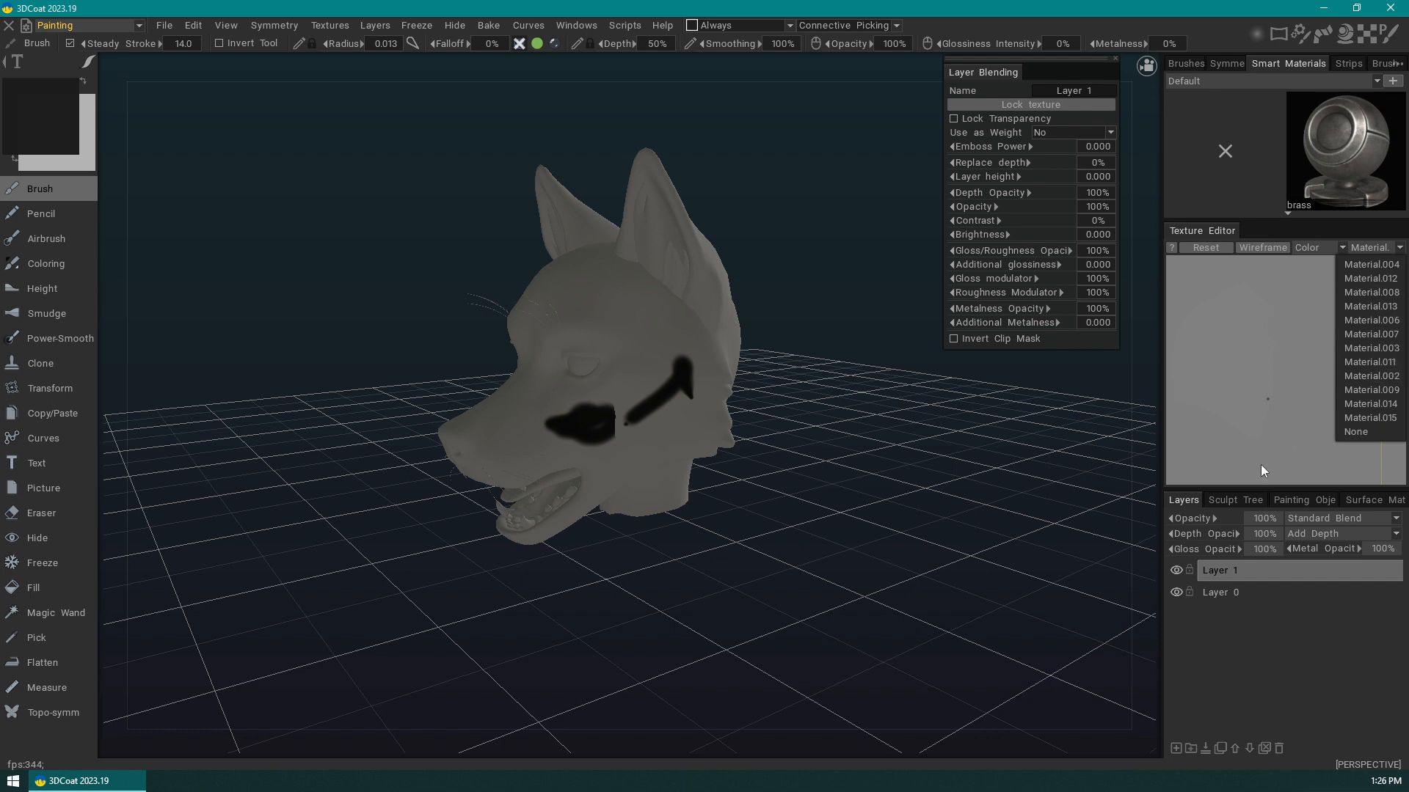
click(1240, 500)
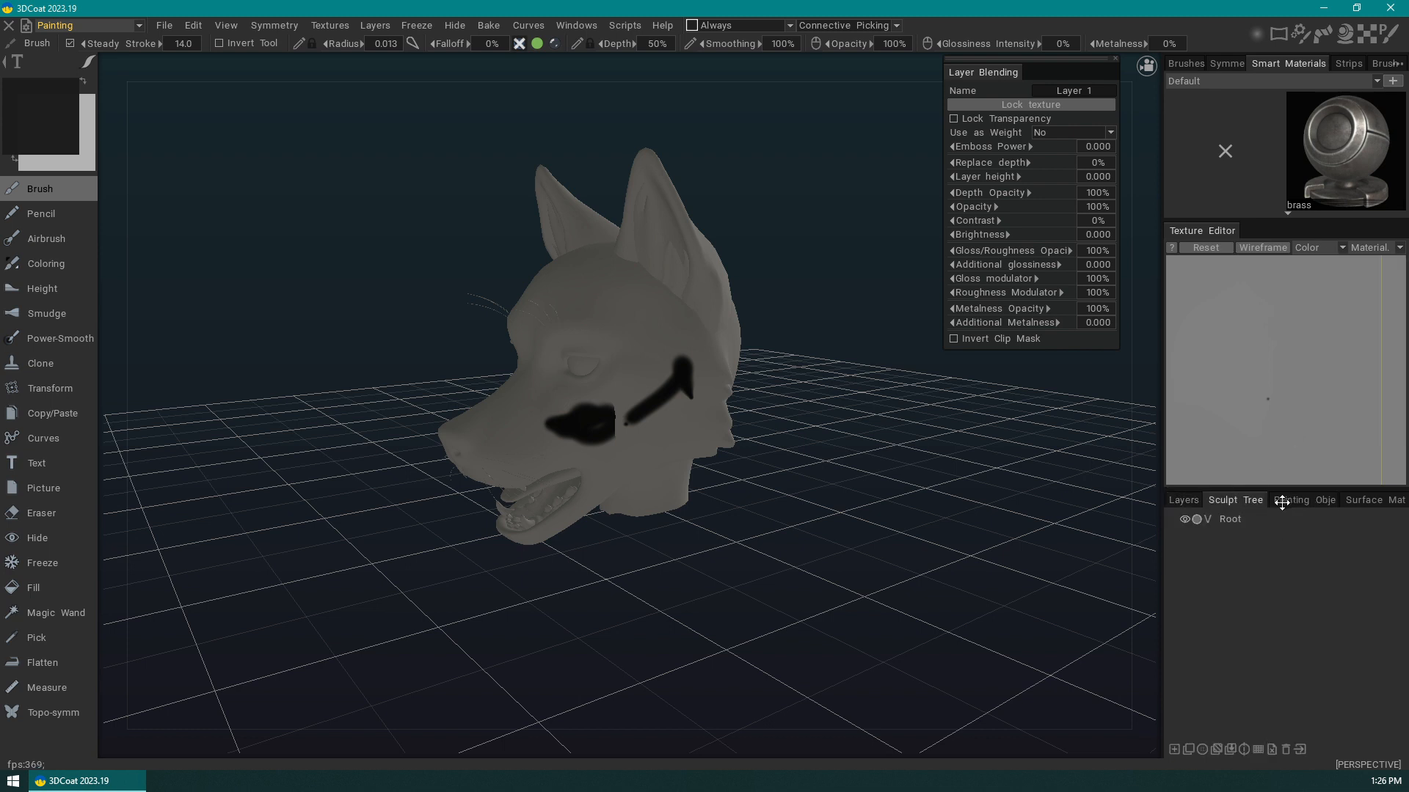
click(1183, 500)
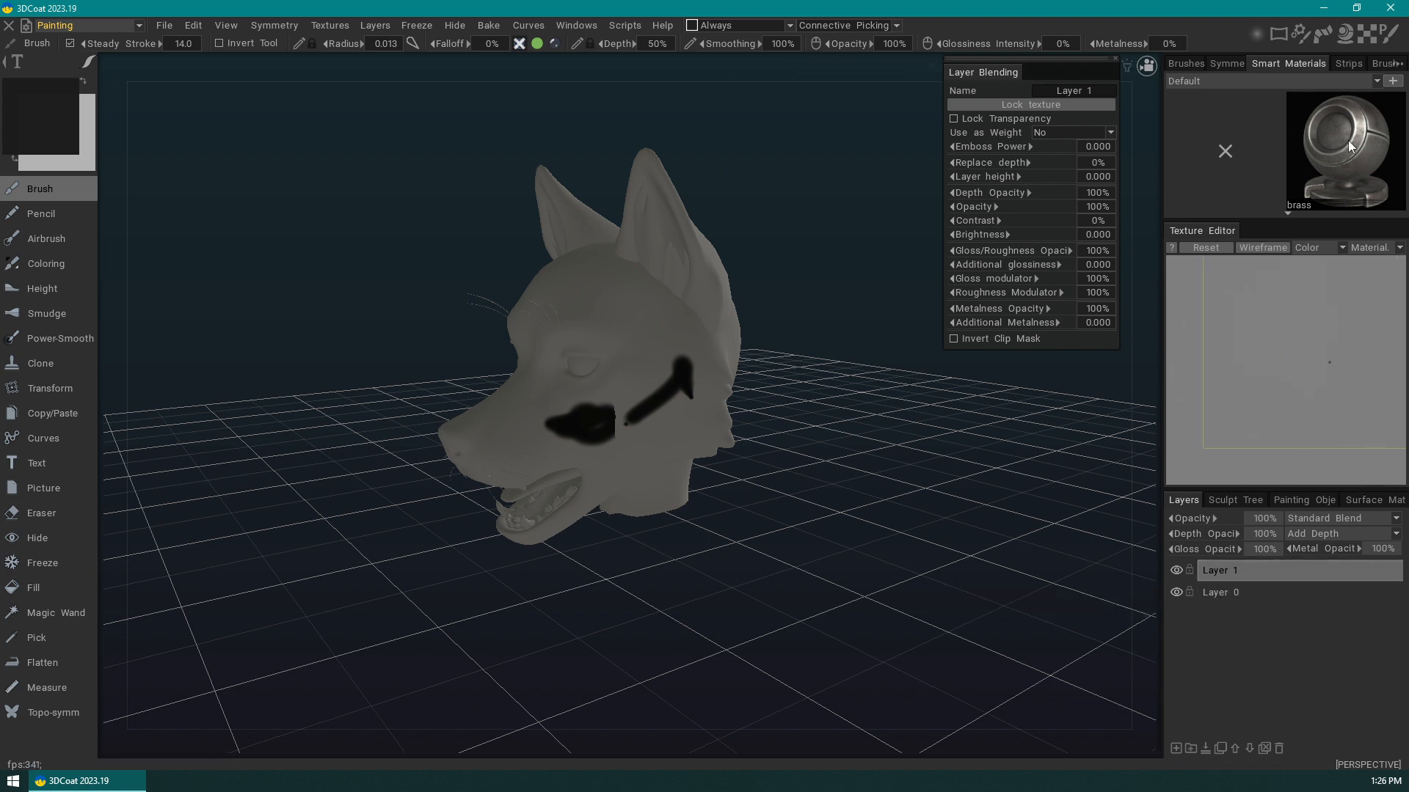
- Look through the window layout options, including the slider commands and the UI color schemes
click(576, 25)
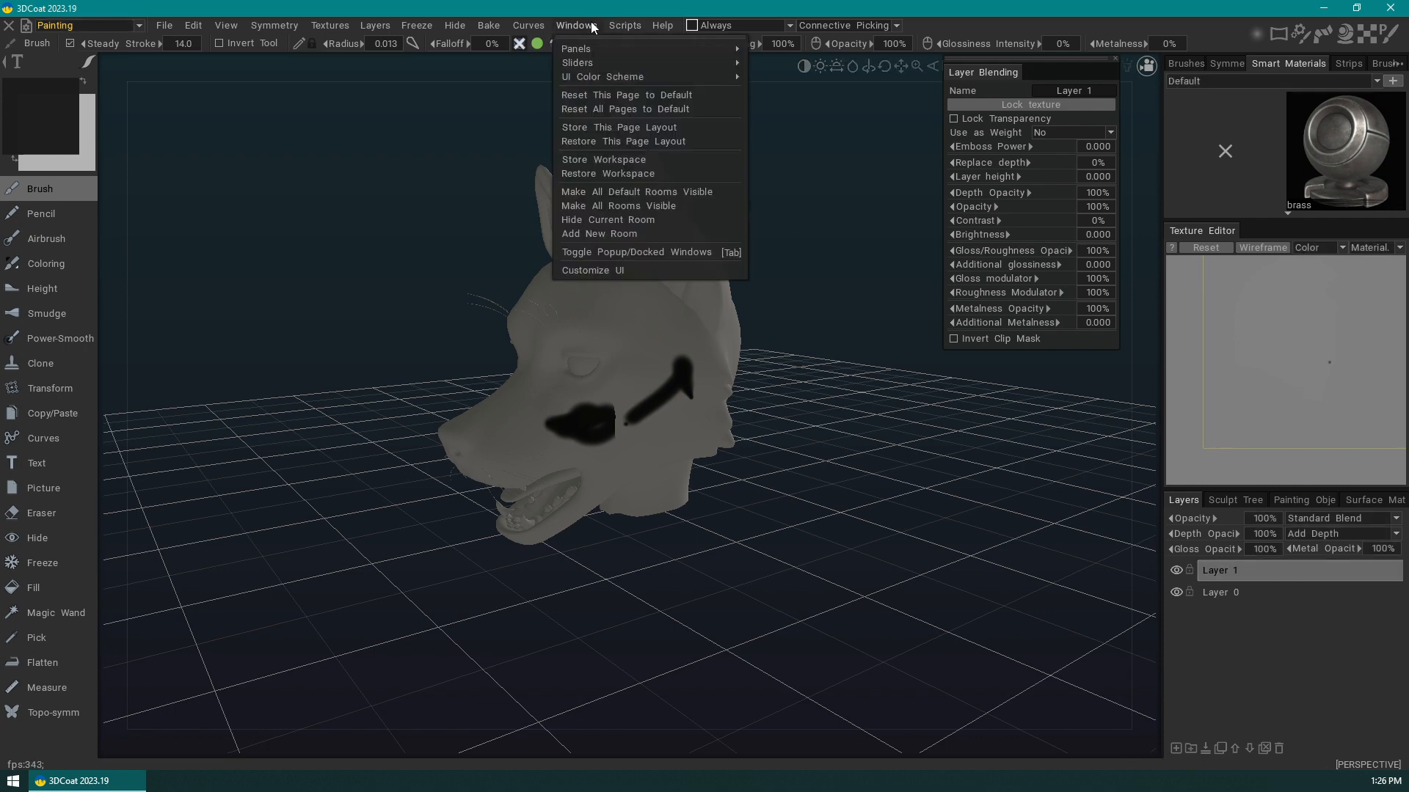
mouse_move(725, 51)
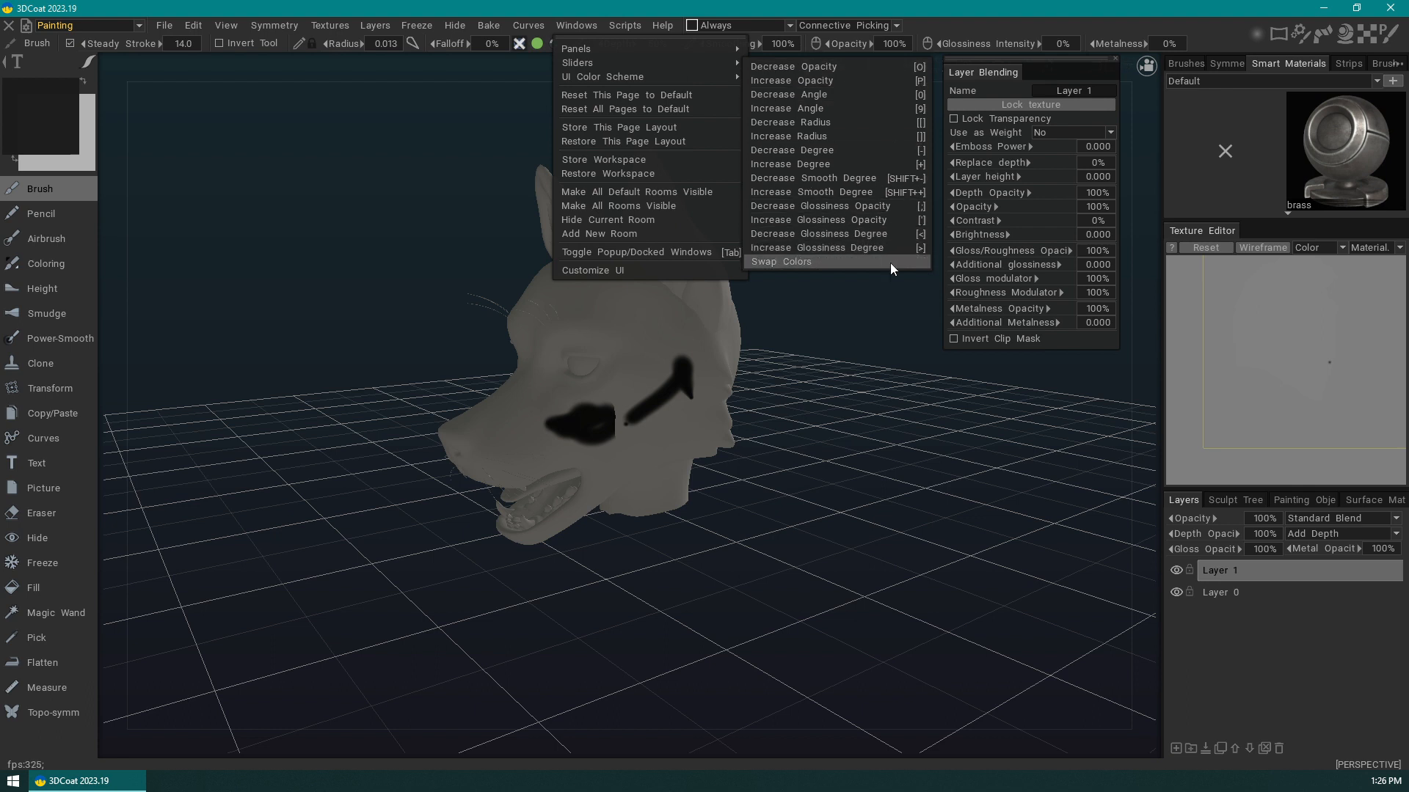
click(582, 28)
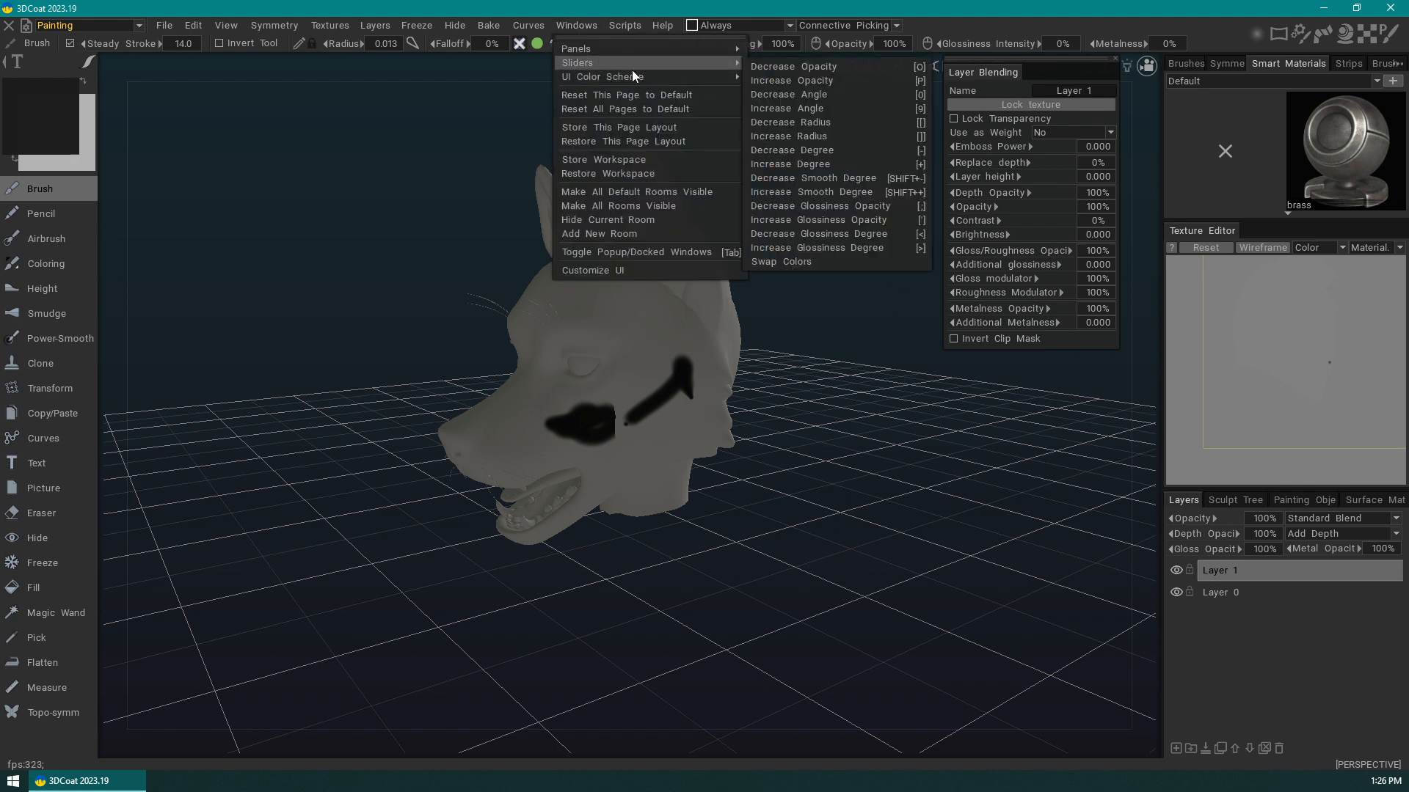
mouse_move(655, 80)
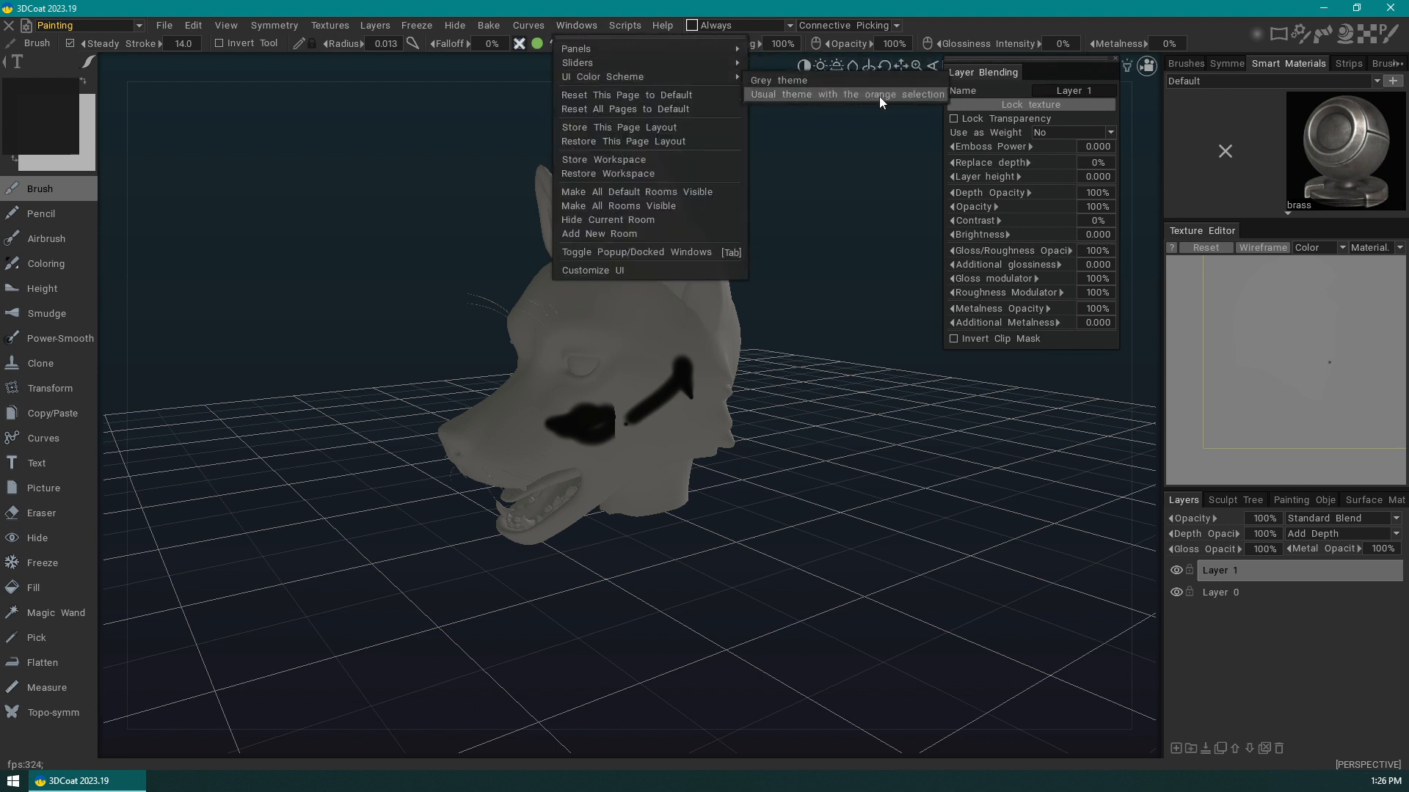
drag(1063, 591, 1031, 553)
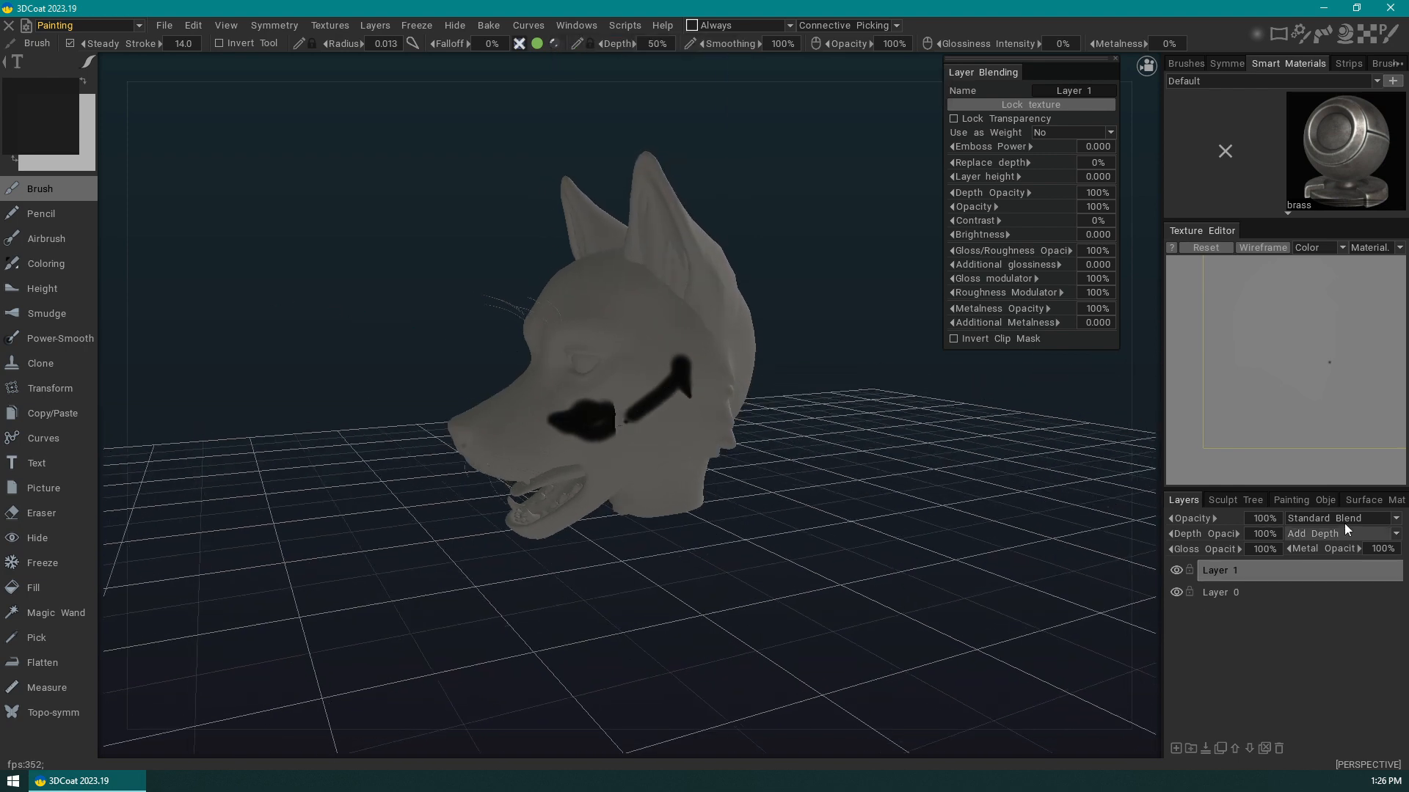
- Show the surface materials list and open the name of Material.015 for editing
click(1376, 500)
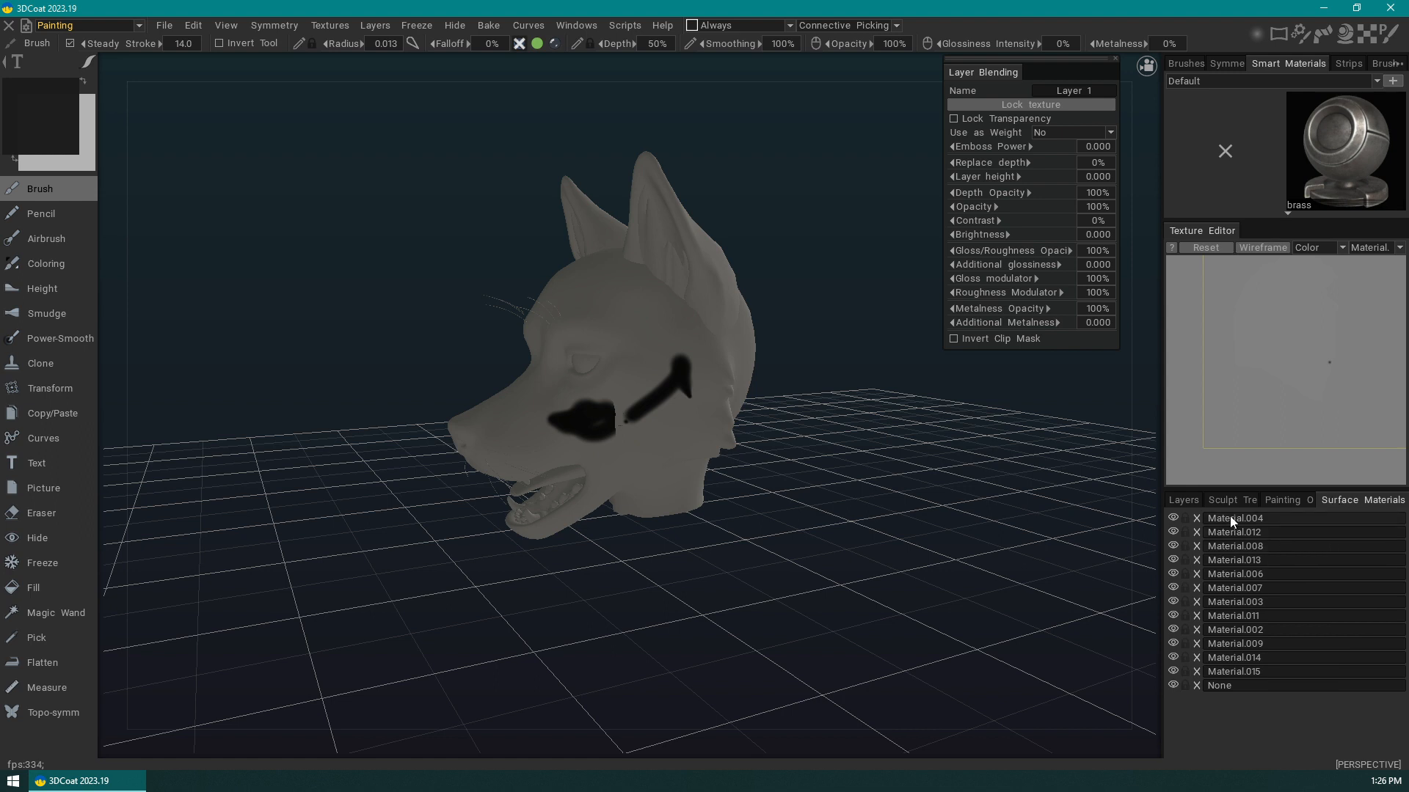
click(1251, 674)
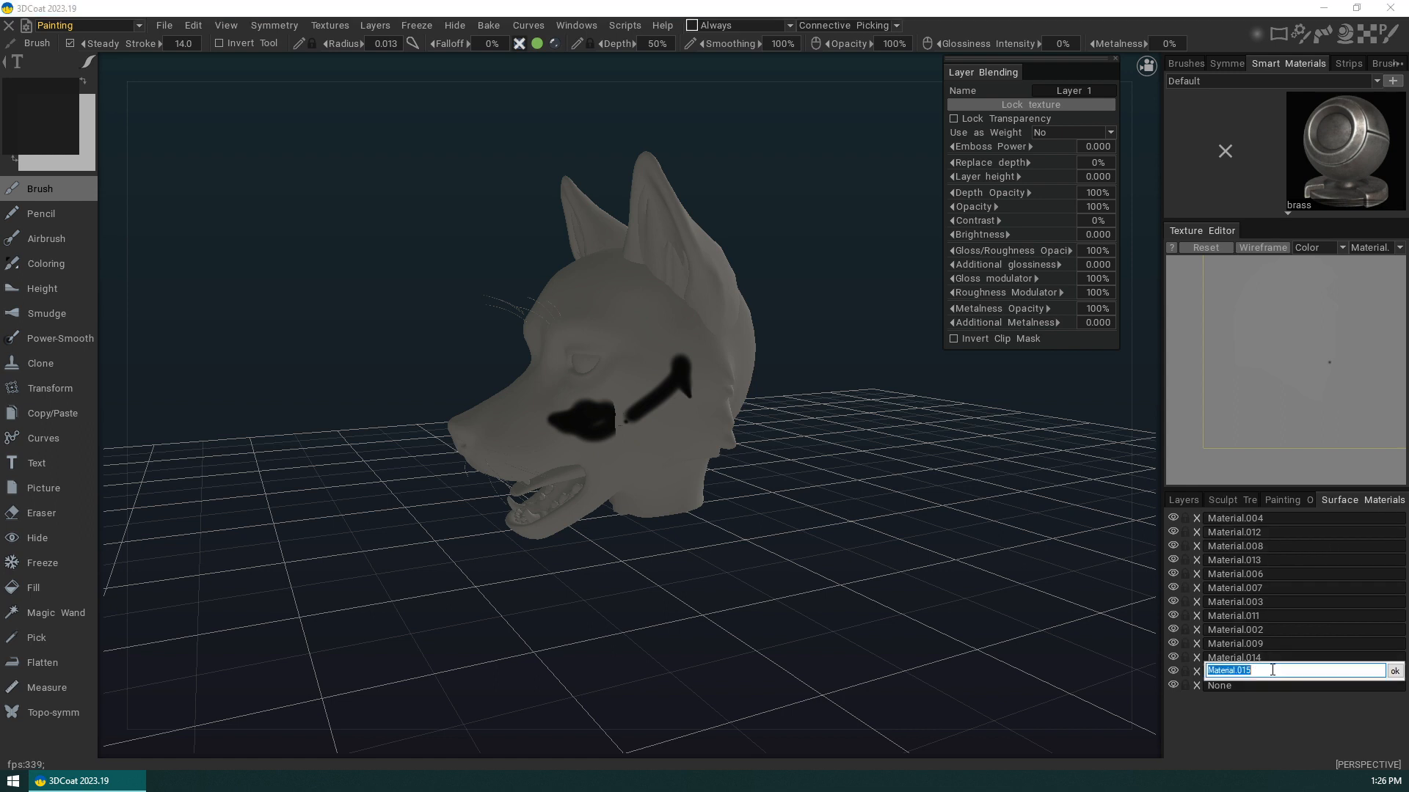
click(1314, 637)
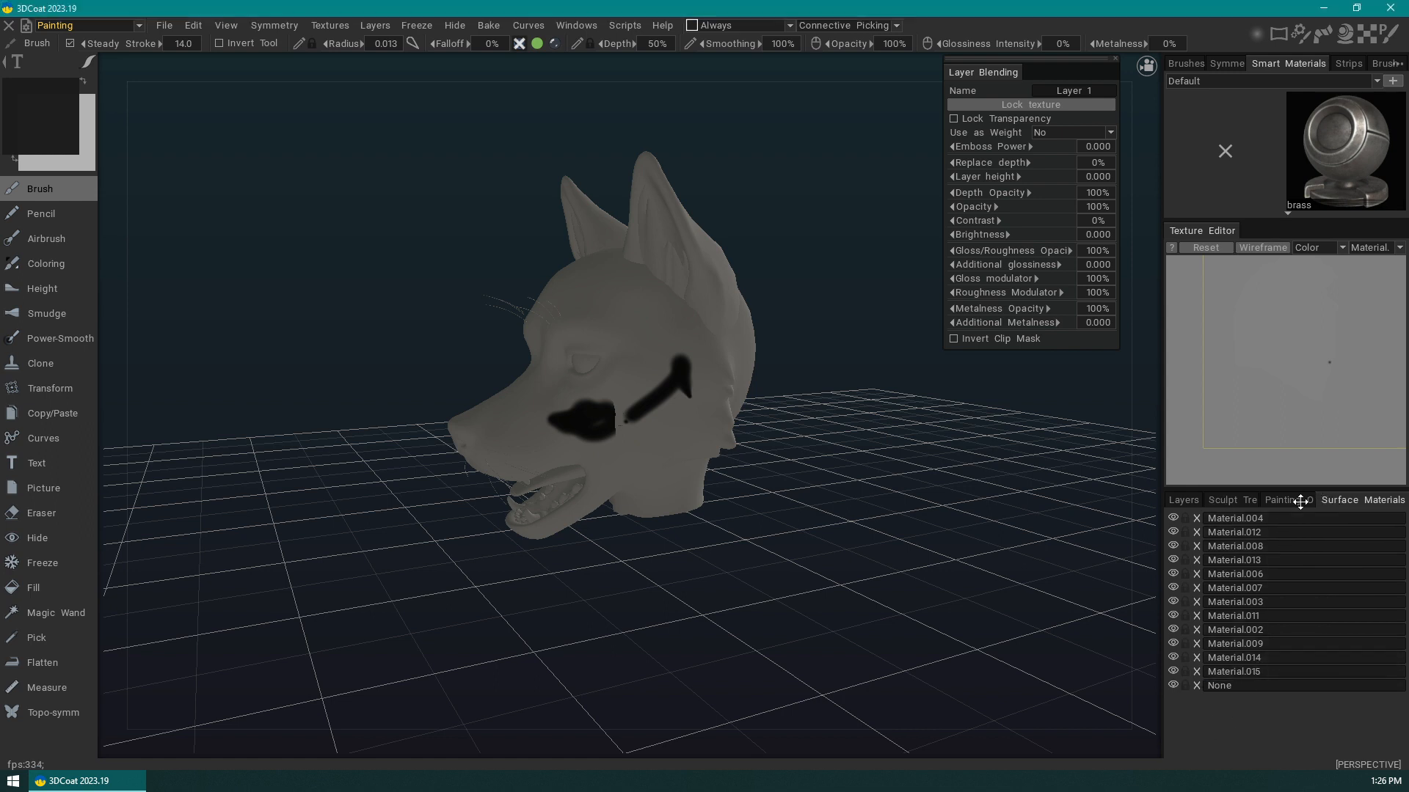
- Hide the None surface material and examine the black strokes on the wolf's cheek up close
click(1172, 685)
click(1174, 685)
drag(967, 624, 931, 579)
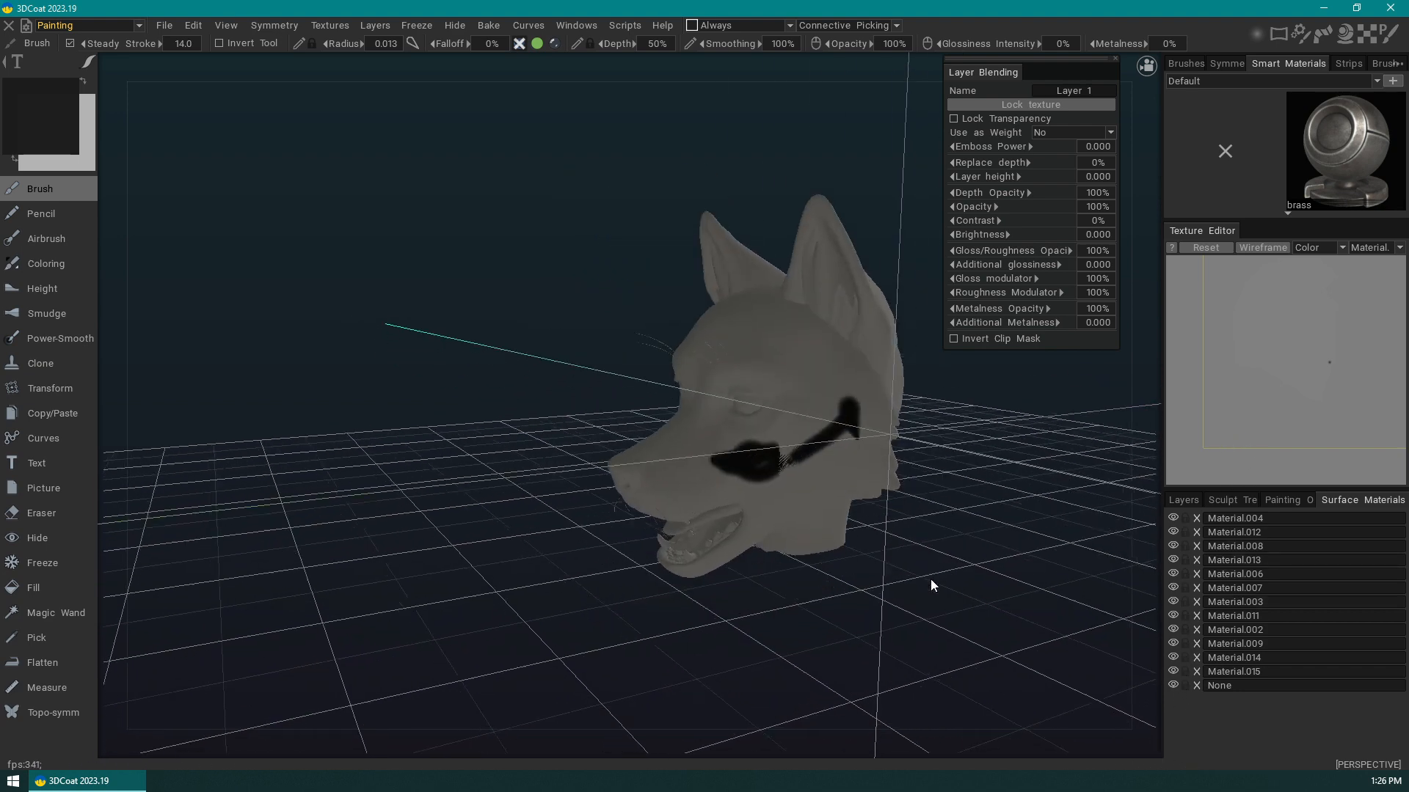
scroll(964, 574, up, 5)
scroll(965, 574, up, 2)
drag(479, 390, 493, 406)
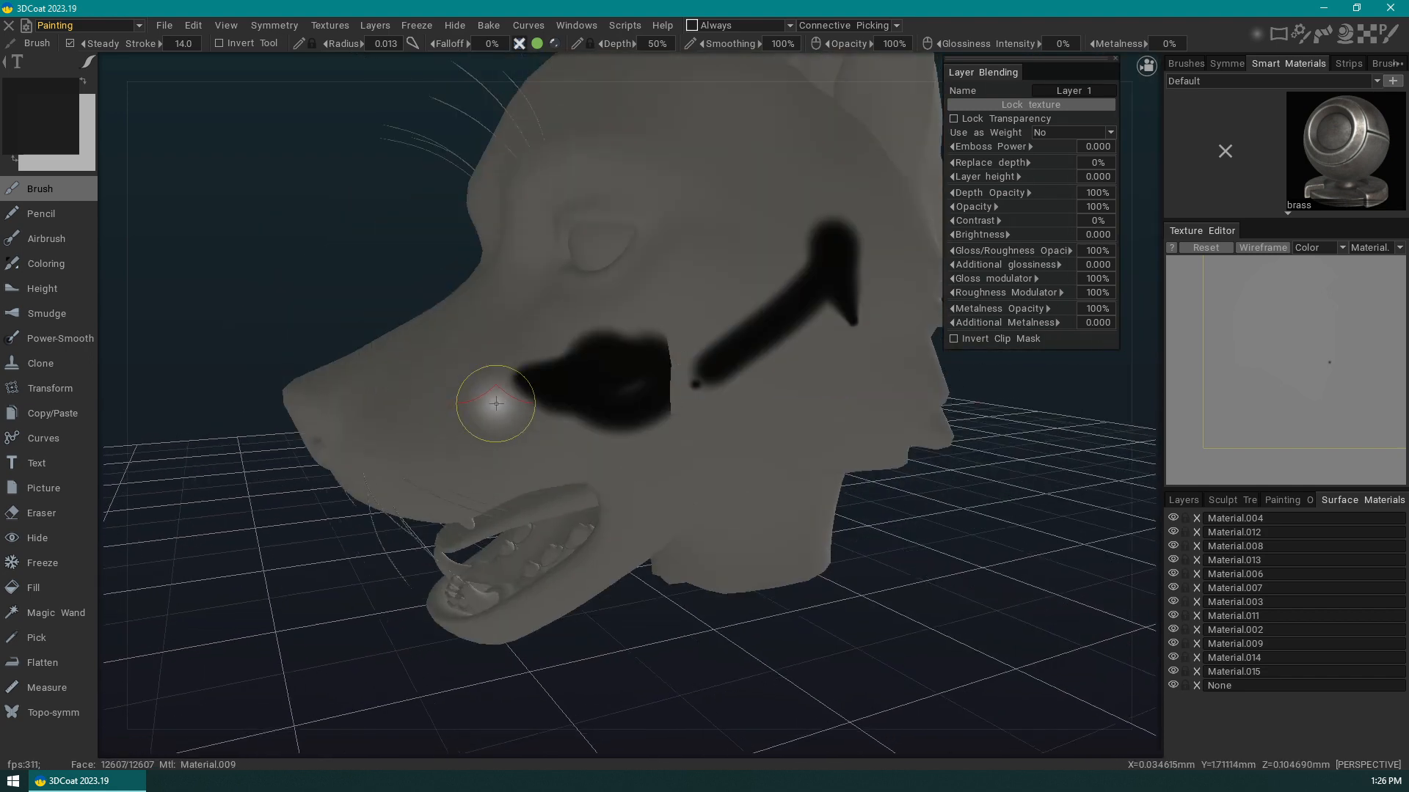
drag(1003, 539, 956, 512)
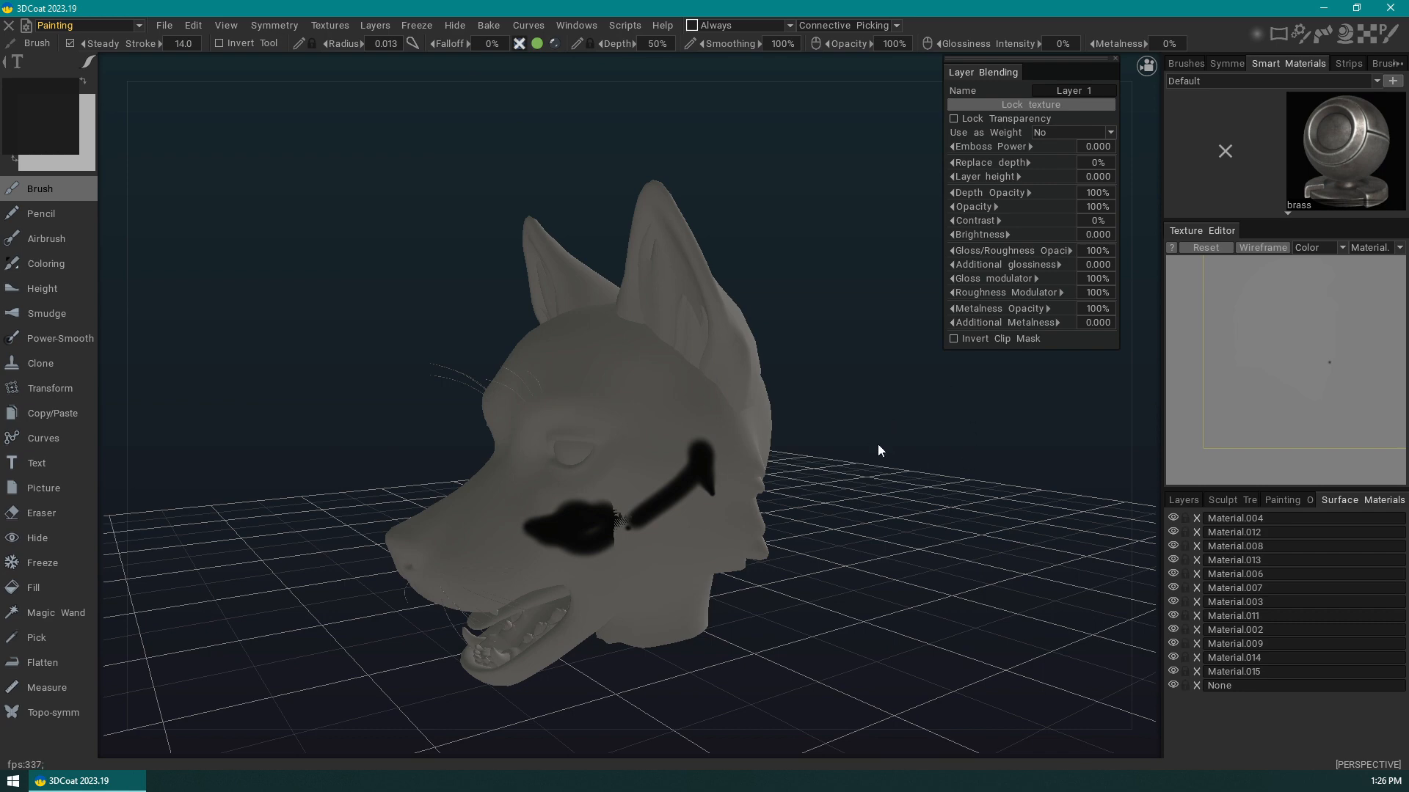
drag(915, 565, 943, 591)
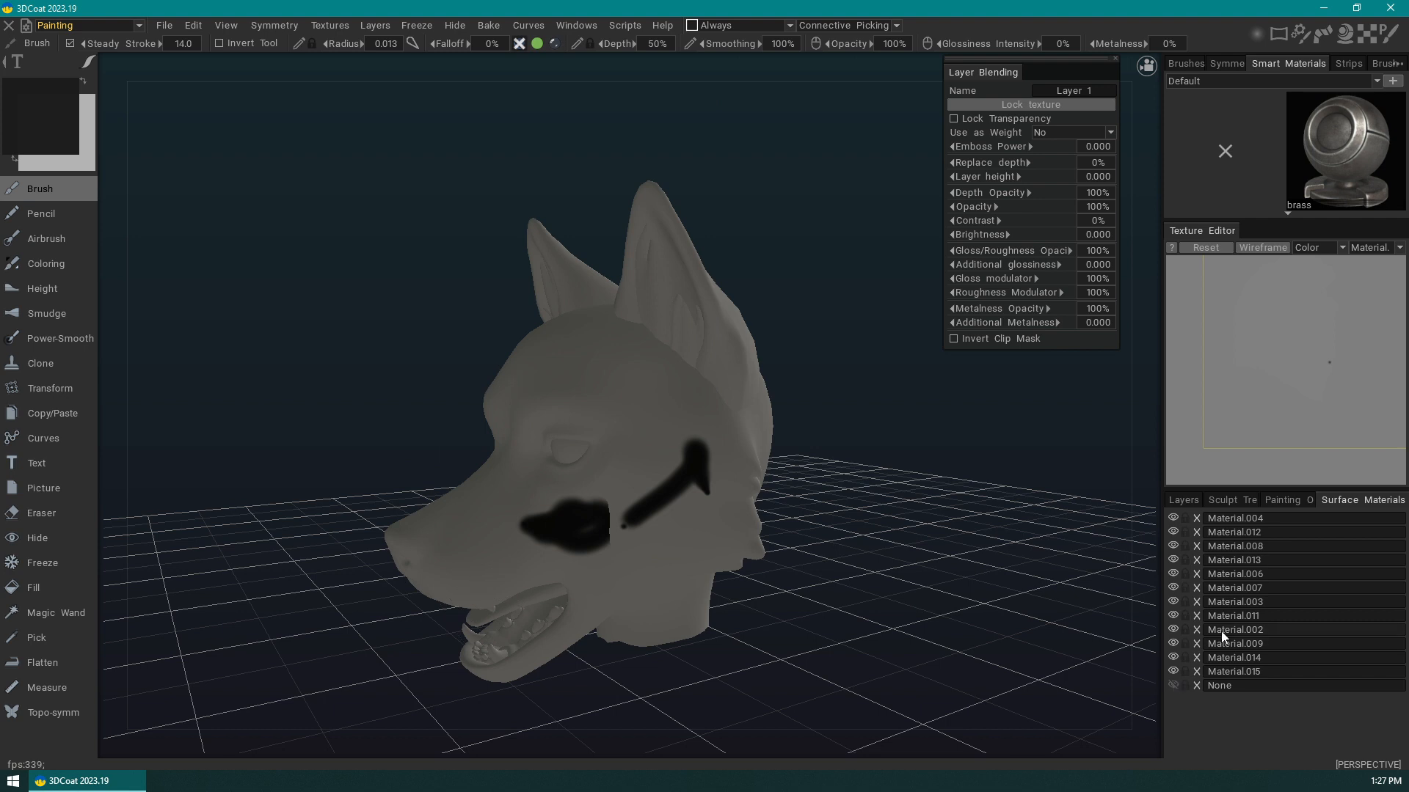
- Hide Material.015 and Material.014, and check which head parts Material.009 and Material.002 cover
click(1173, 671)
click(1173, 672)
click(1173, 671)
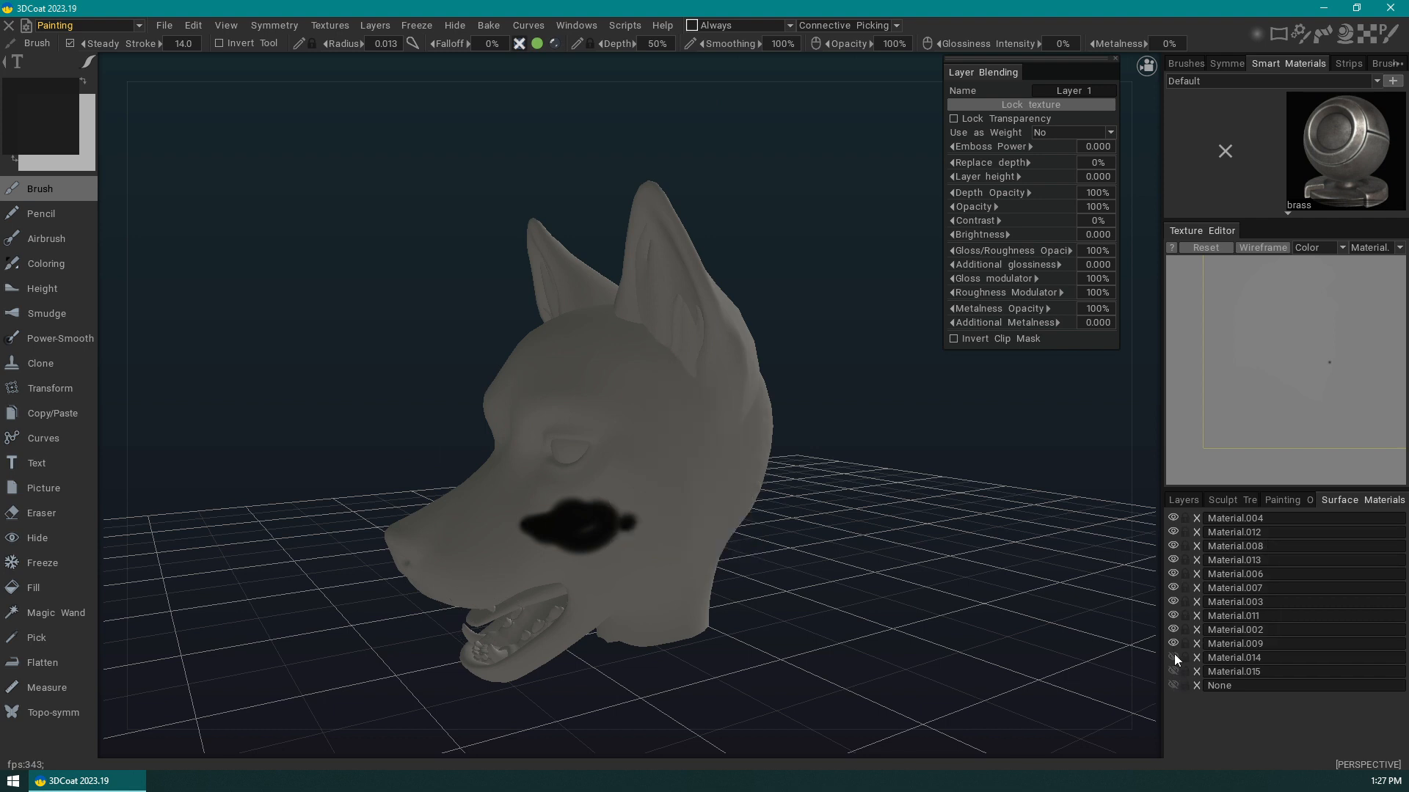
click(1173, 643)
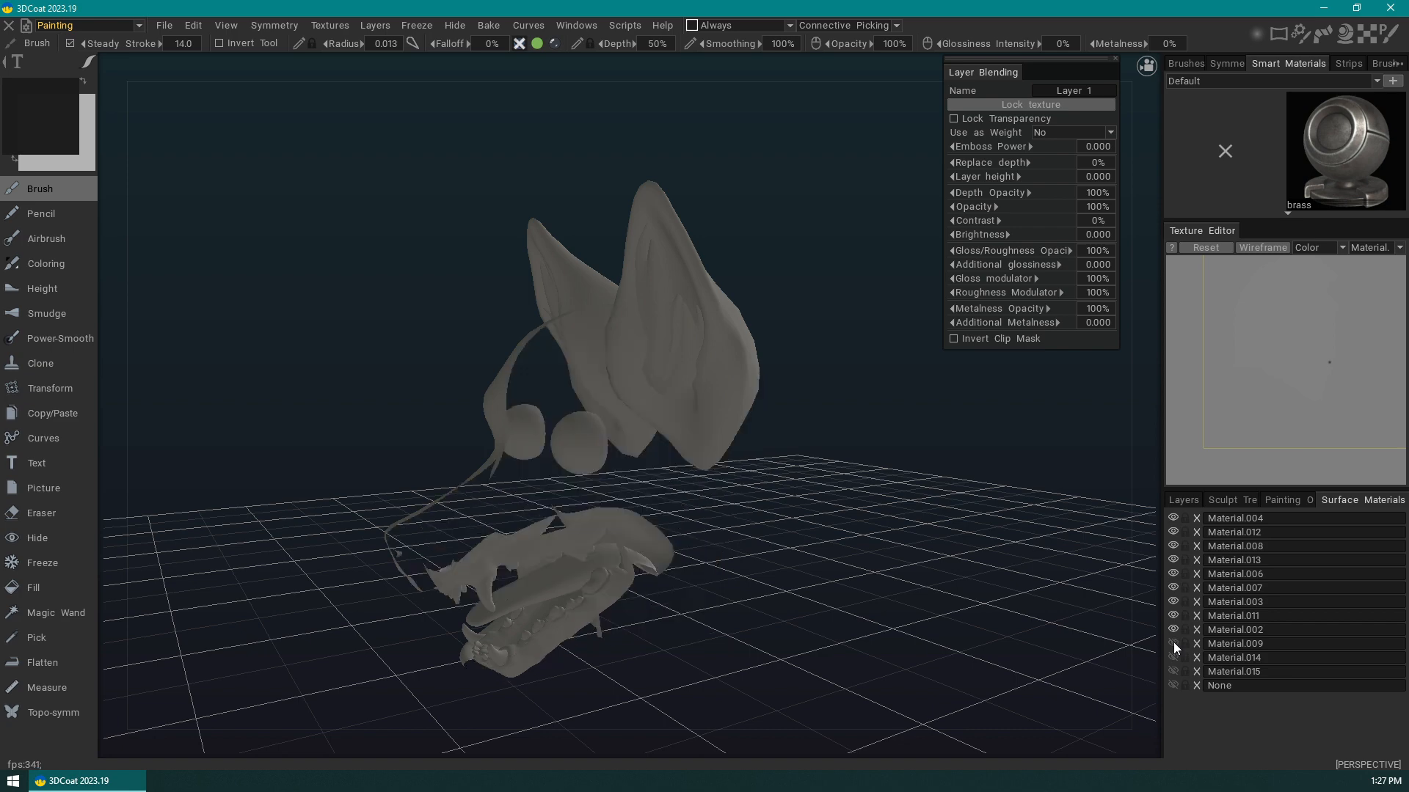
click(1173, 644)
click(1174, 629)
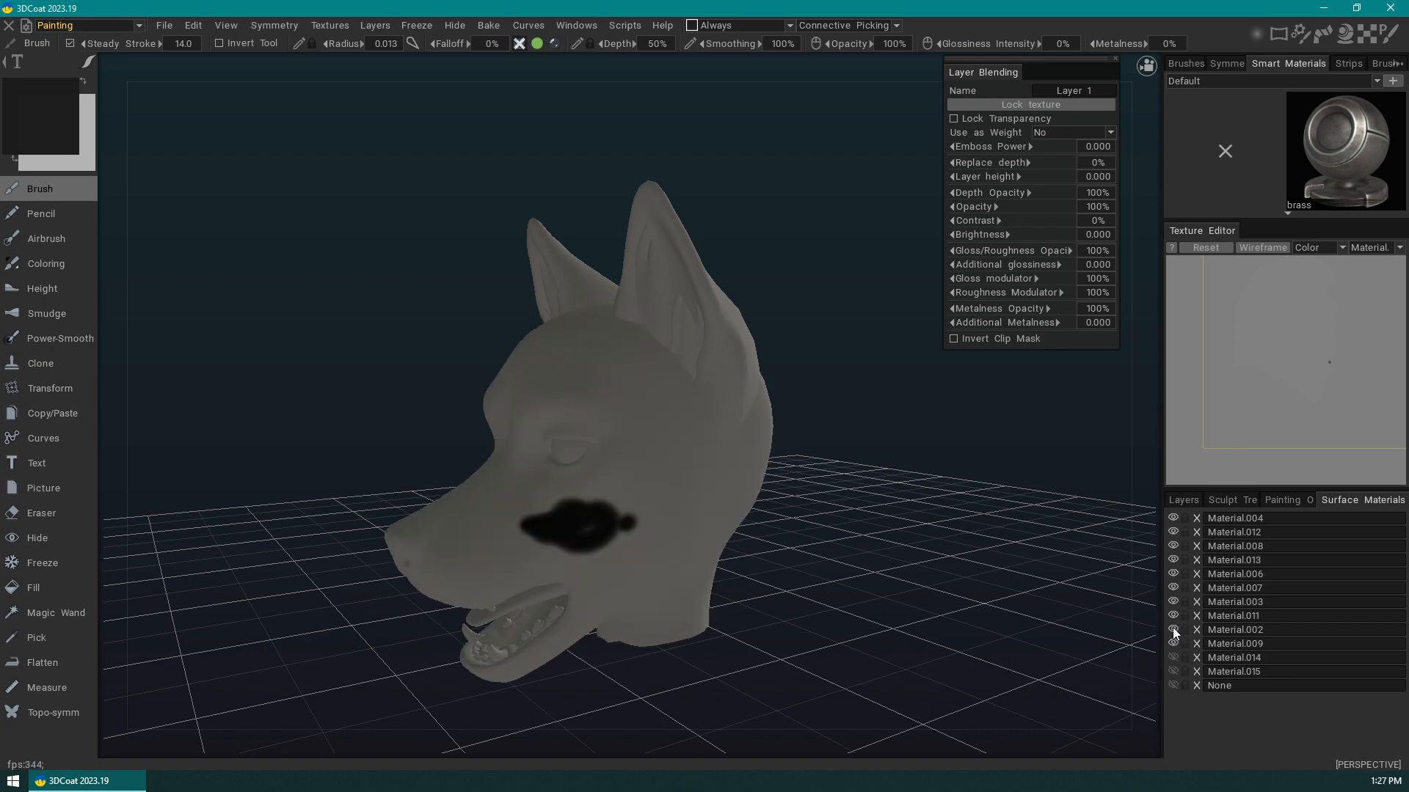
drag(976, 643, 1064, 652)
- Rename the surface material Material.009 as head L and Material.002 as head R
click(1273, 644)
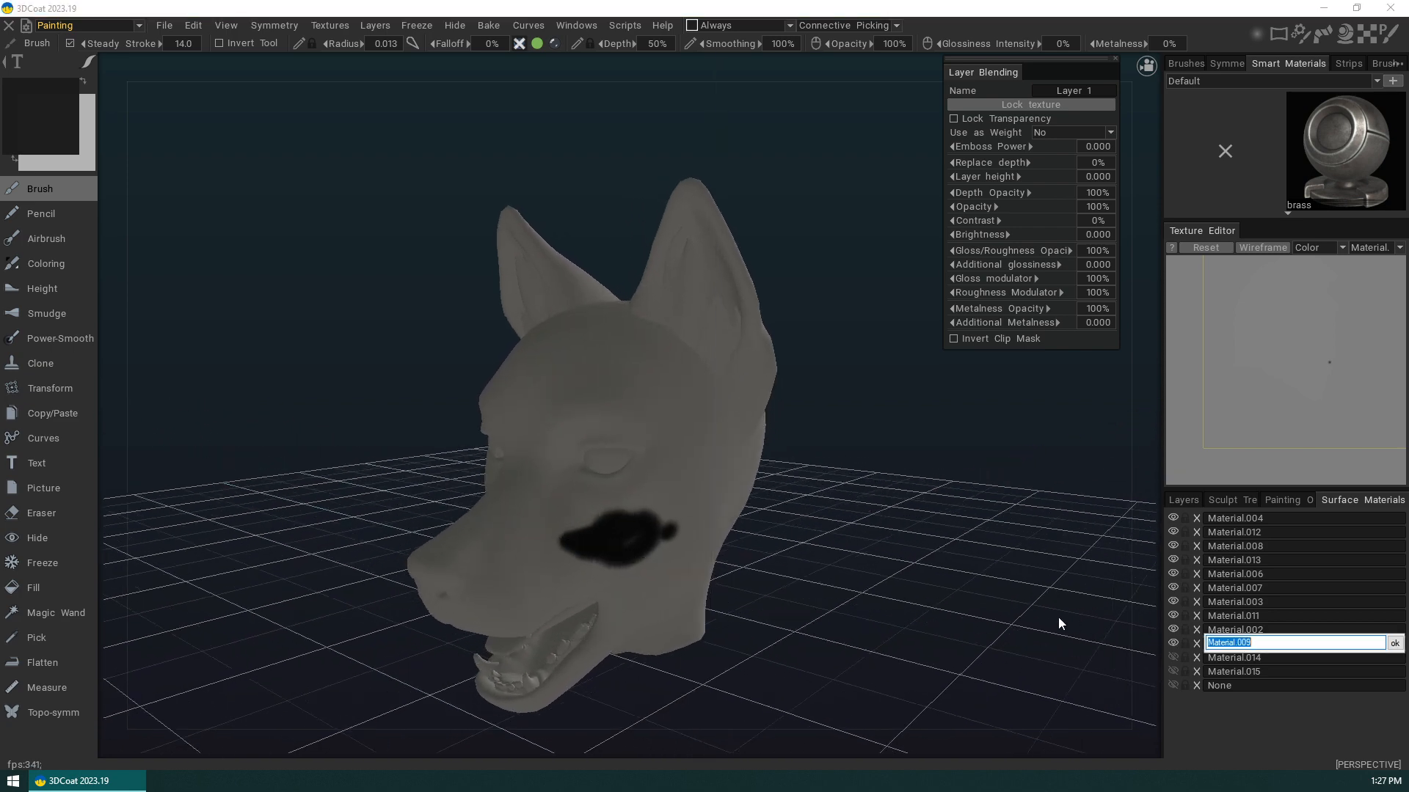
text(head L)
key(Return)
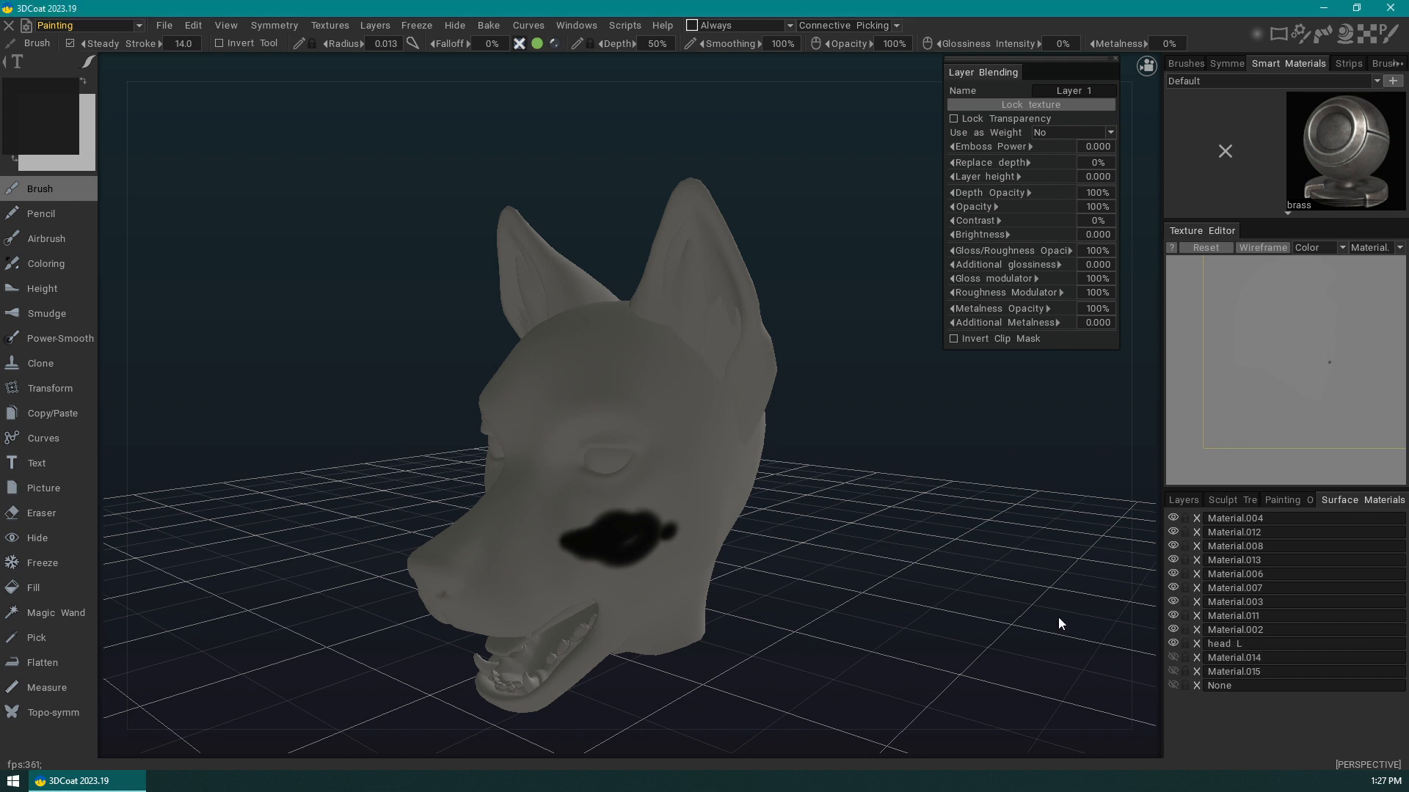
double_click(1286, 630)
text(head )
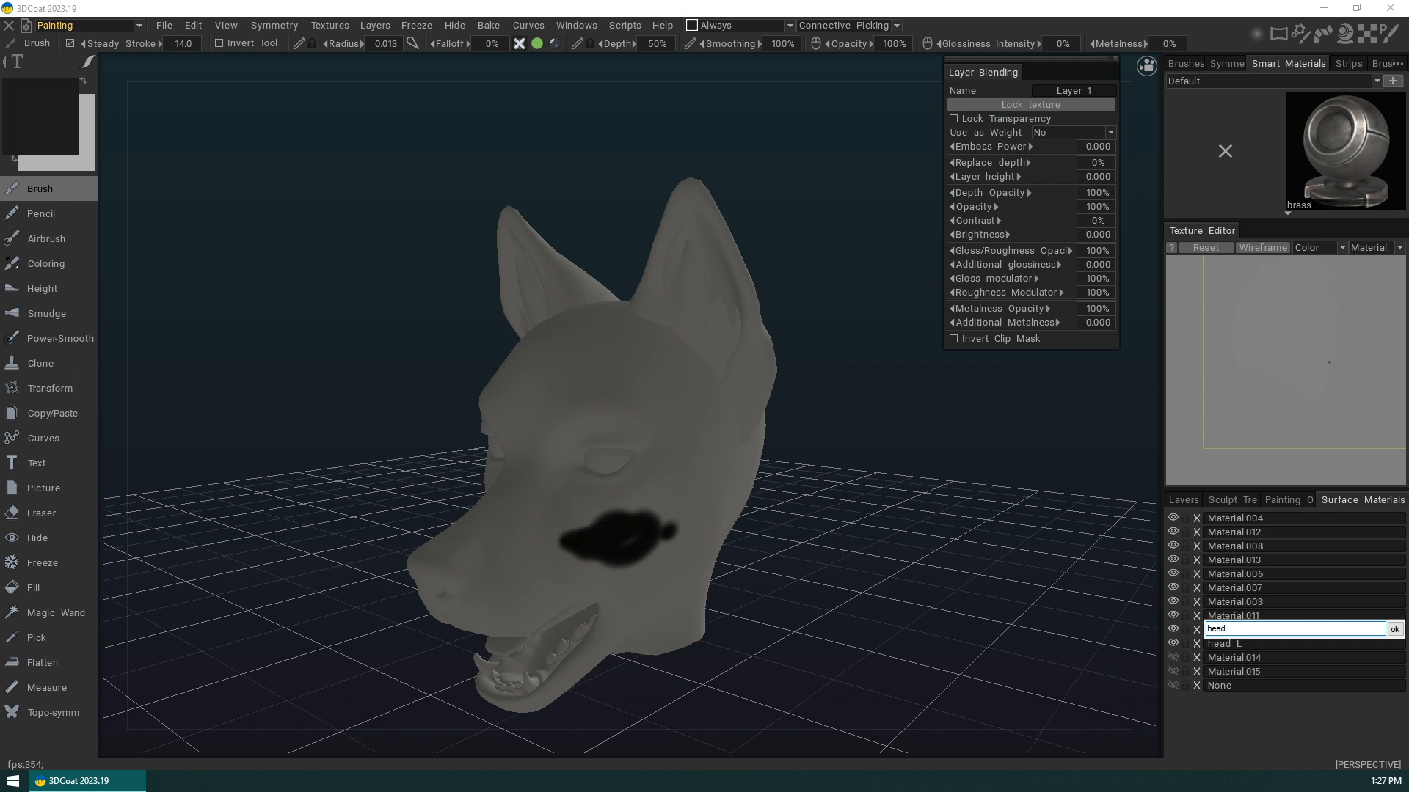
text(R)
key(Return)
- Toggle the visibility of head R, Material.011 and Material.003 to identify the parts they cover
click(1172, 629)
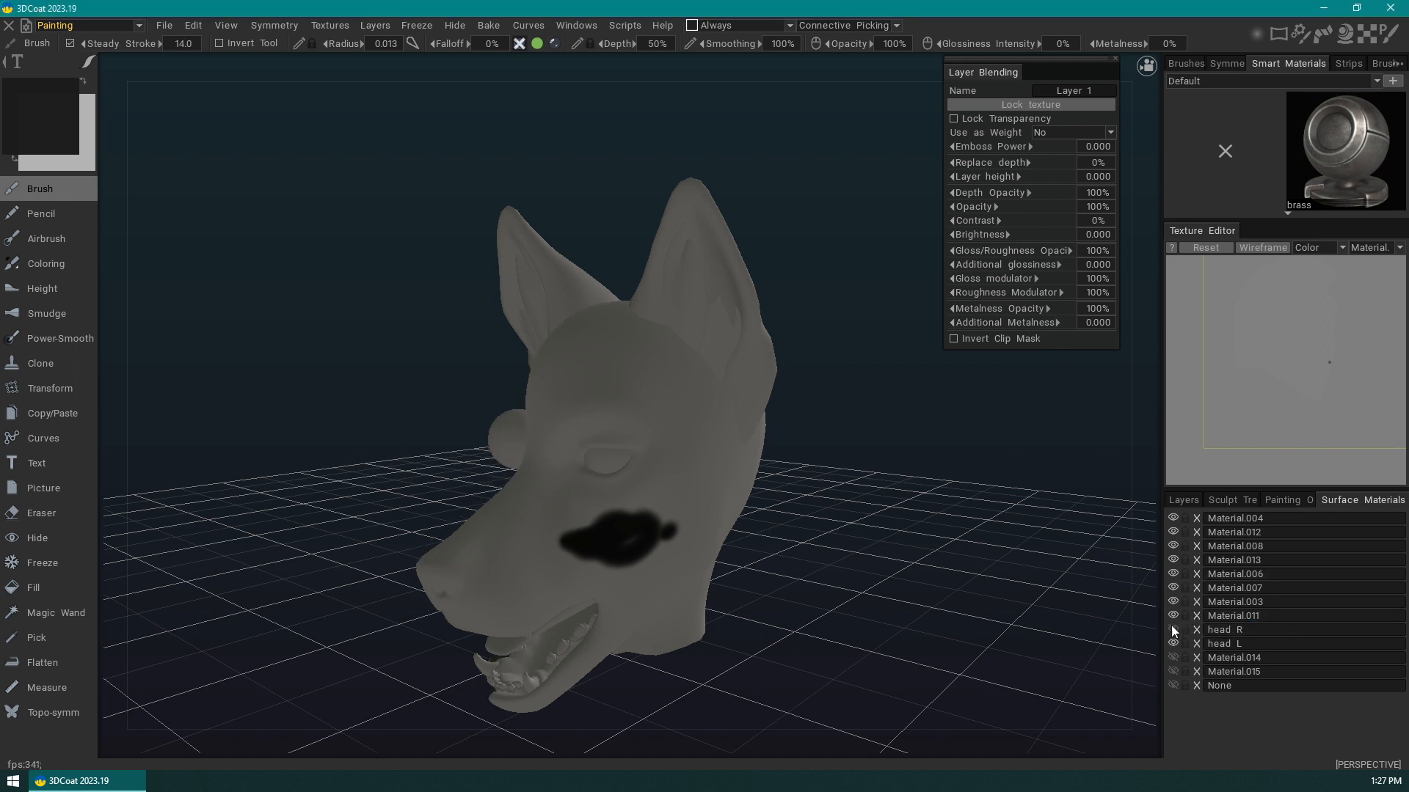
click(1173, 629)
click(1172, 616)
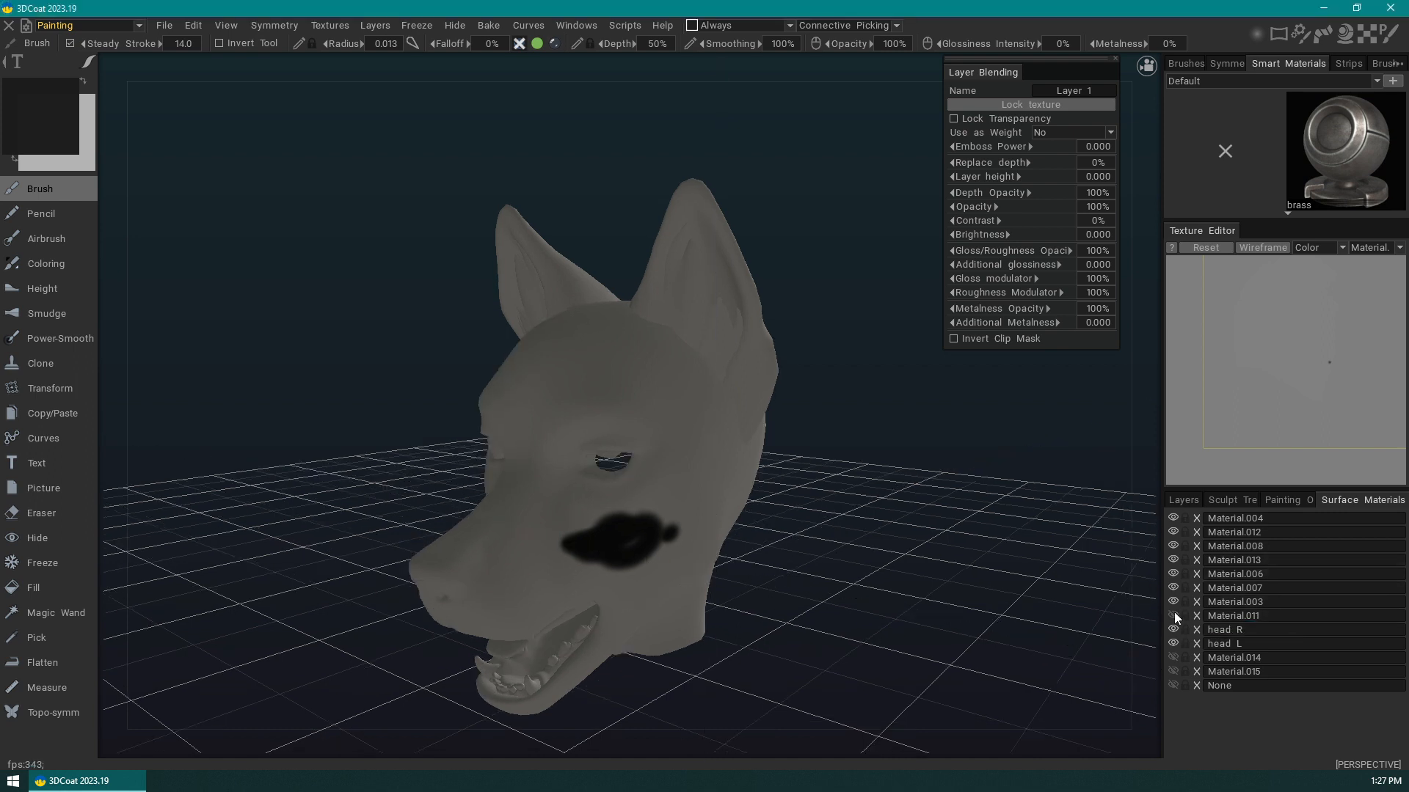
click(1174, 614)
click(1174, 601)
click(1174, 601)
mouse_move(1020, 615)
mouse_down()
mouse_move(994, 611)
mouse_move(1016, 586)
mouse_up()
- Start a Layers Color texture import with Material.002 as the target UV set
click(378, 25)
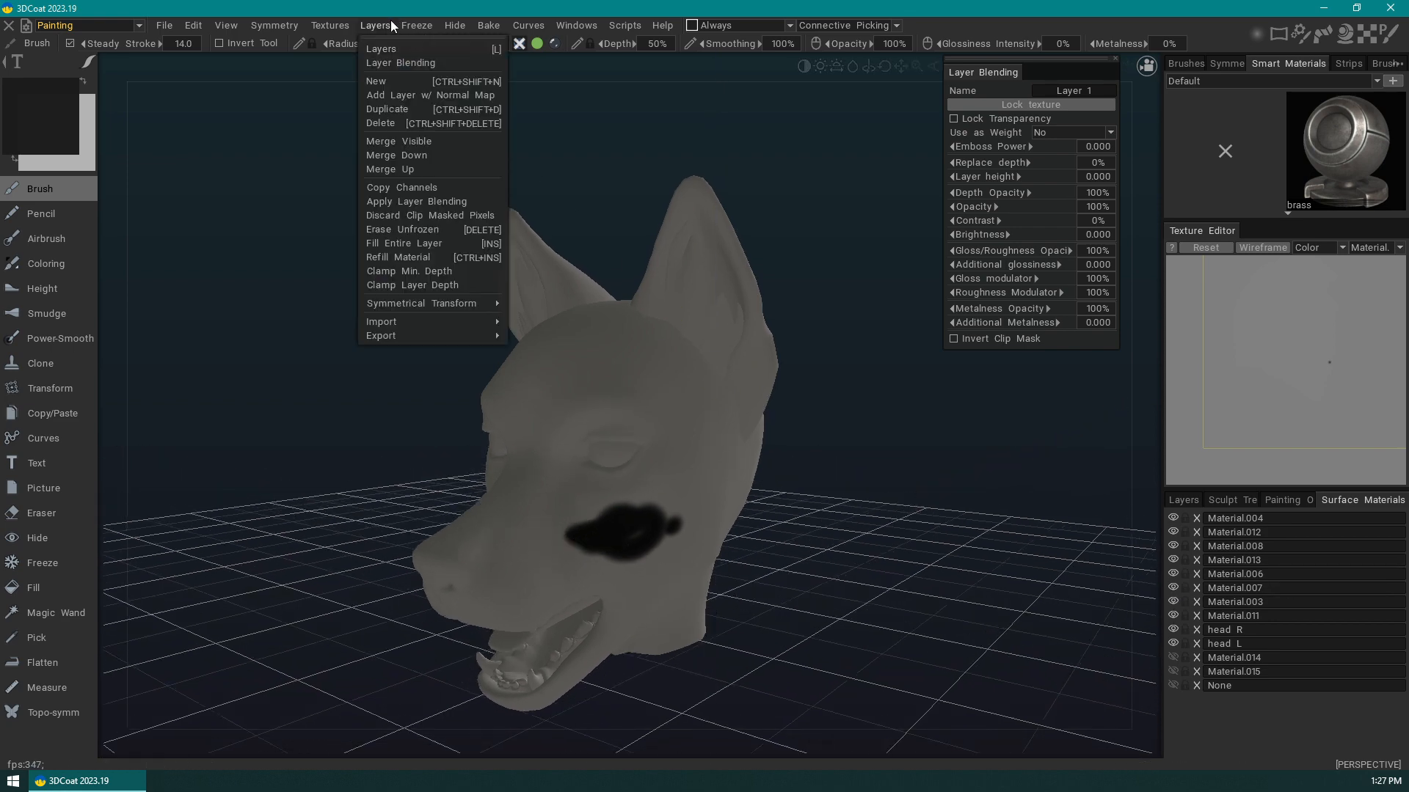
mouse_move(342, 25)
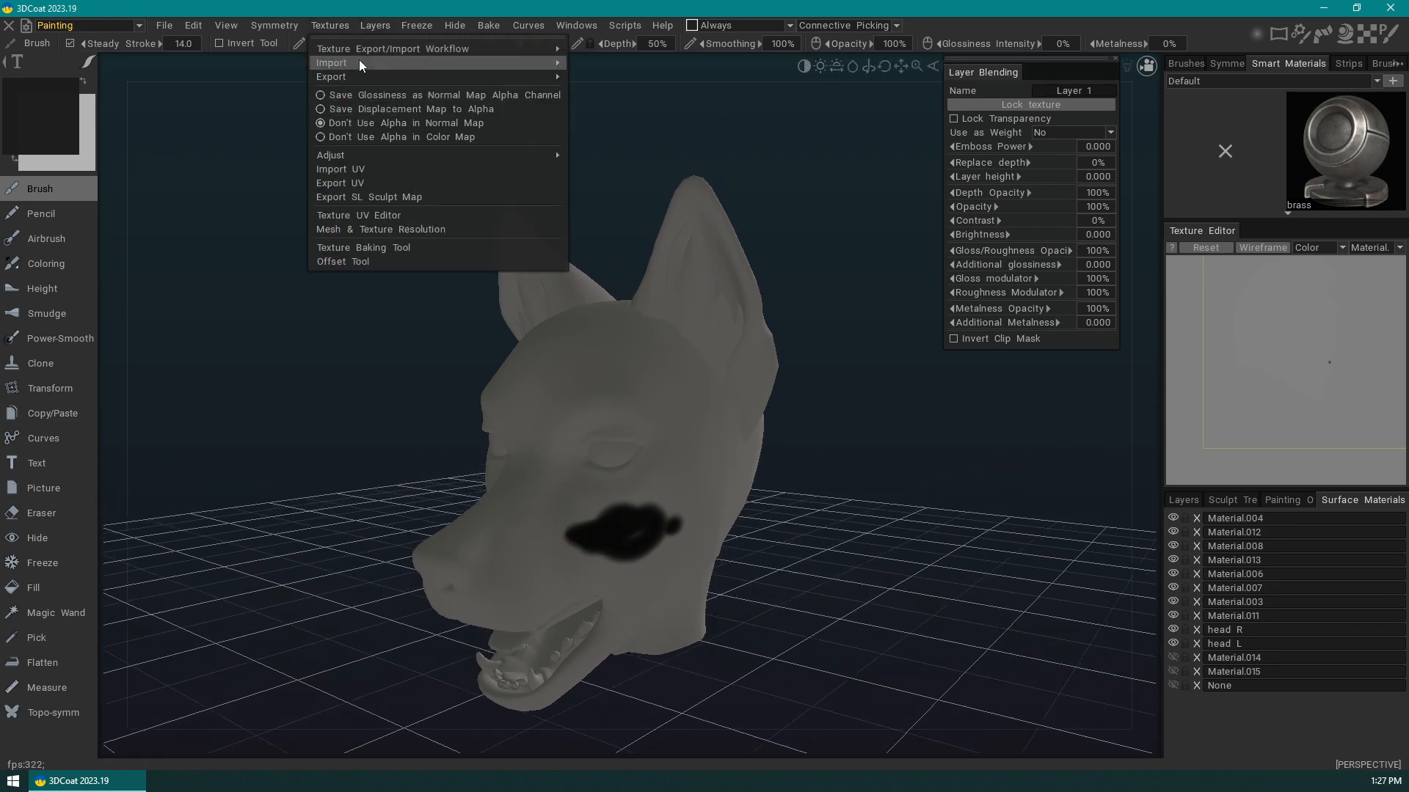
mouse_move(358, 62)
click(653, 79)
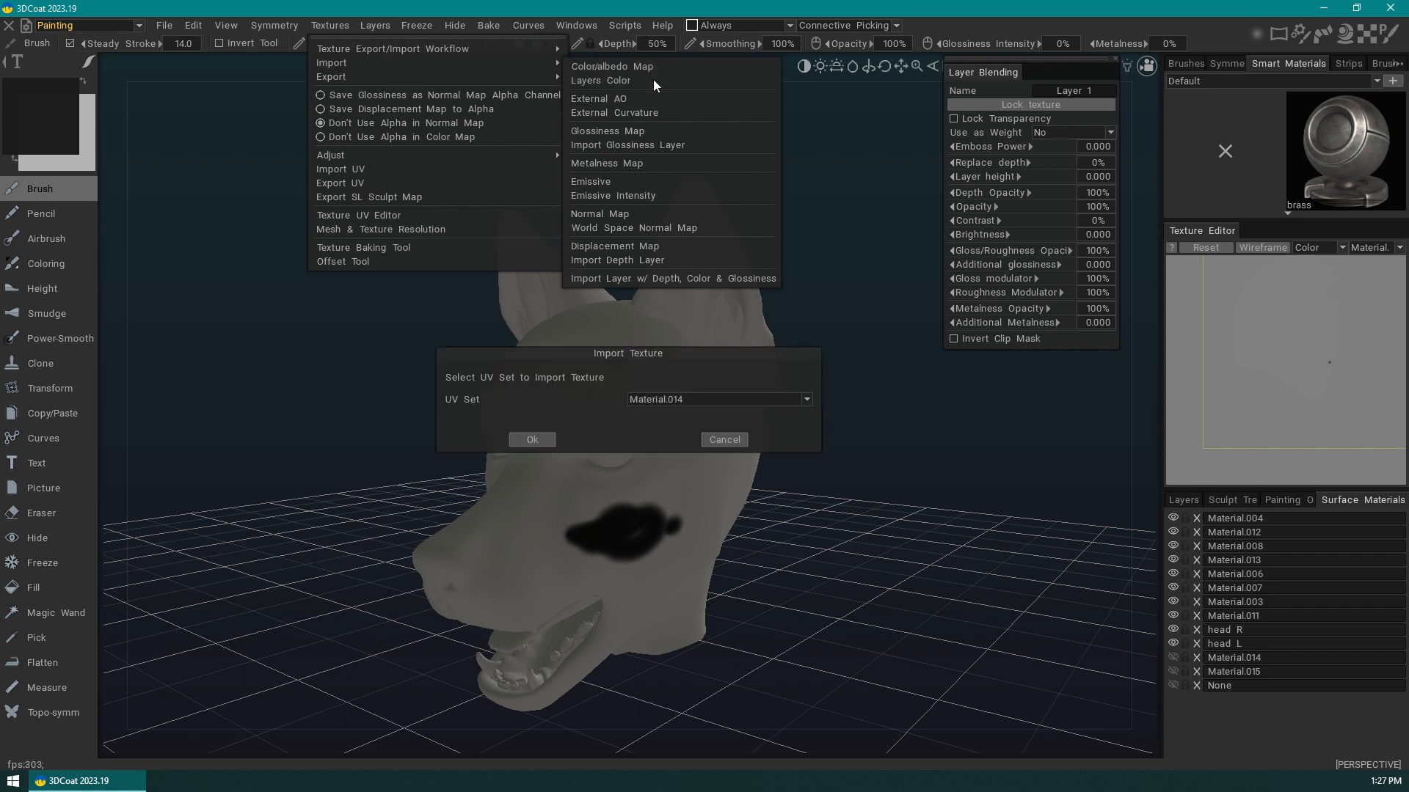
click(719, 398)
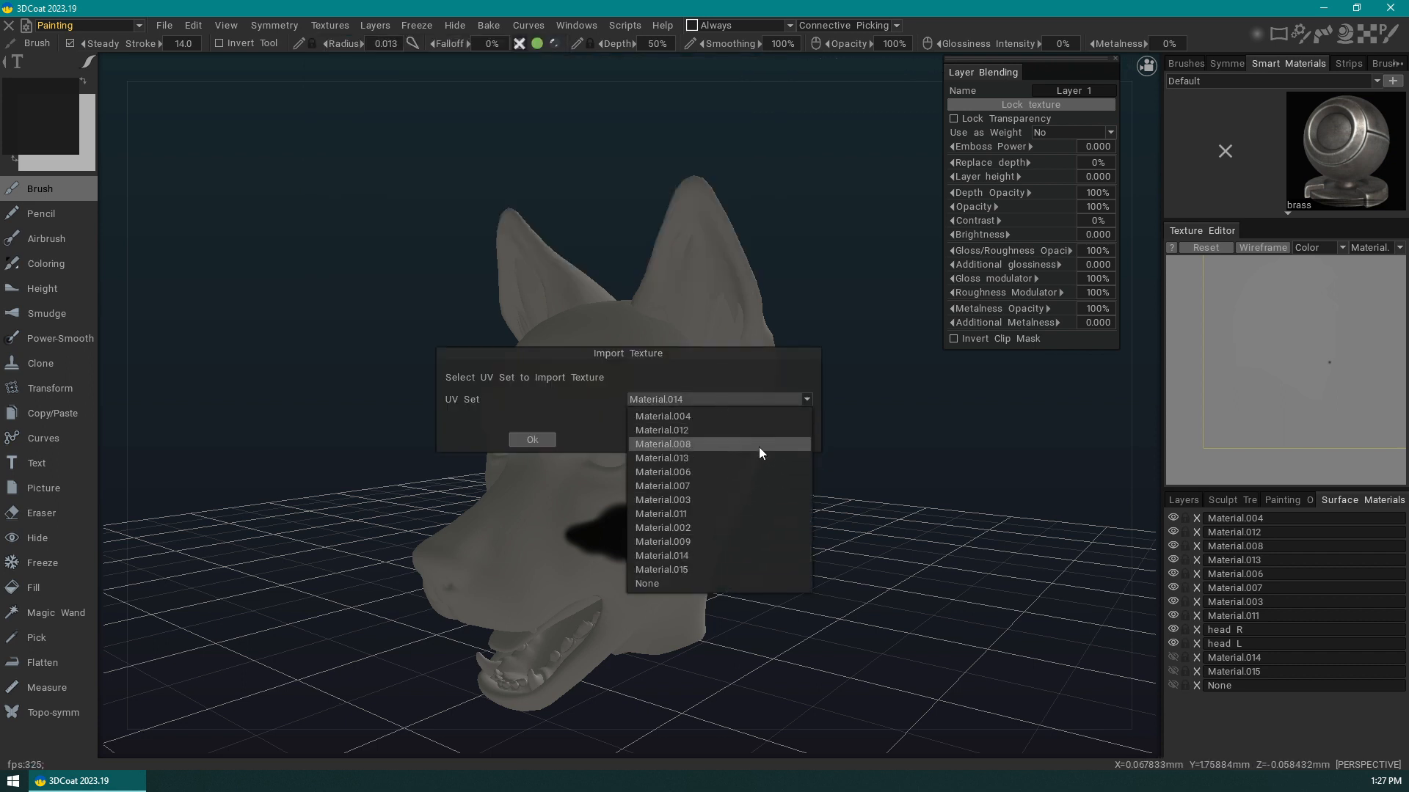
click(750, 369)
click(751, 398)
click(769, 486)
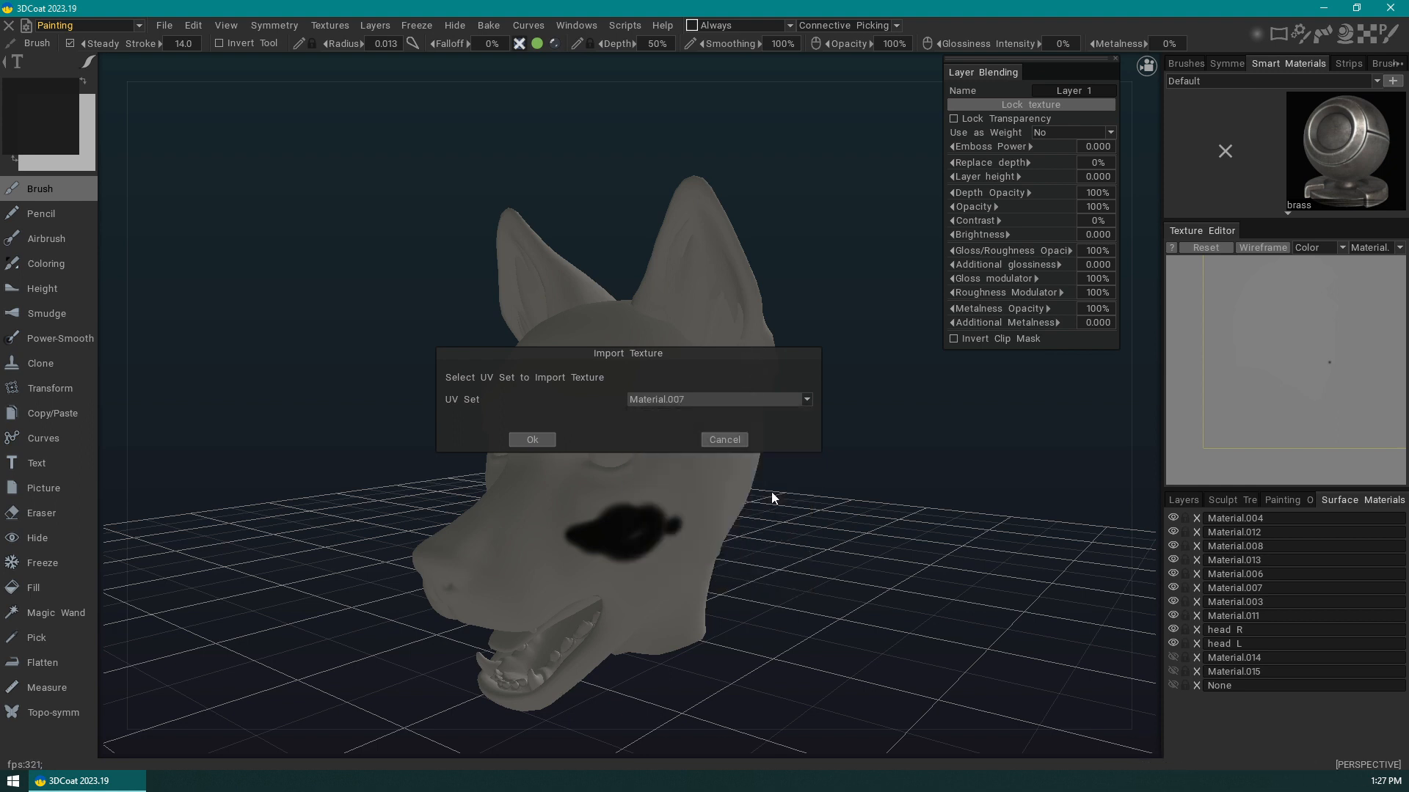
click(810, 403)
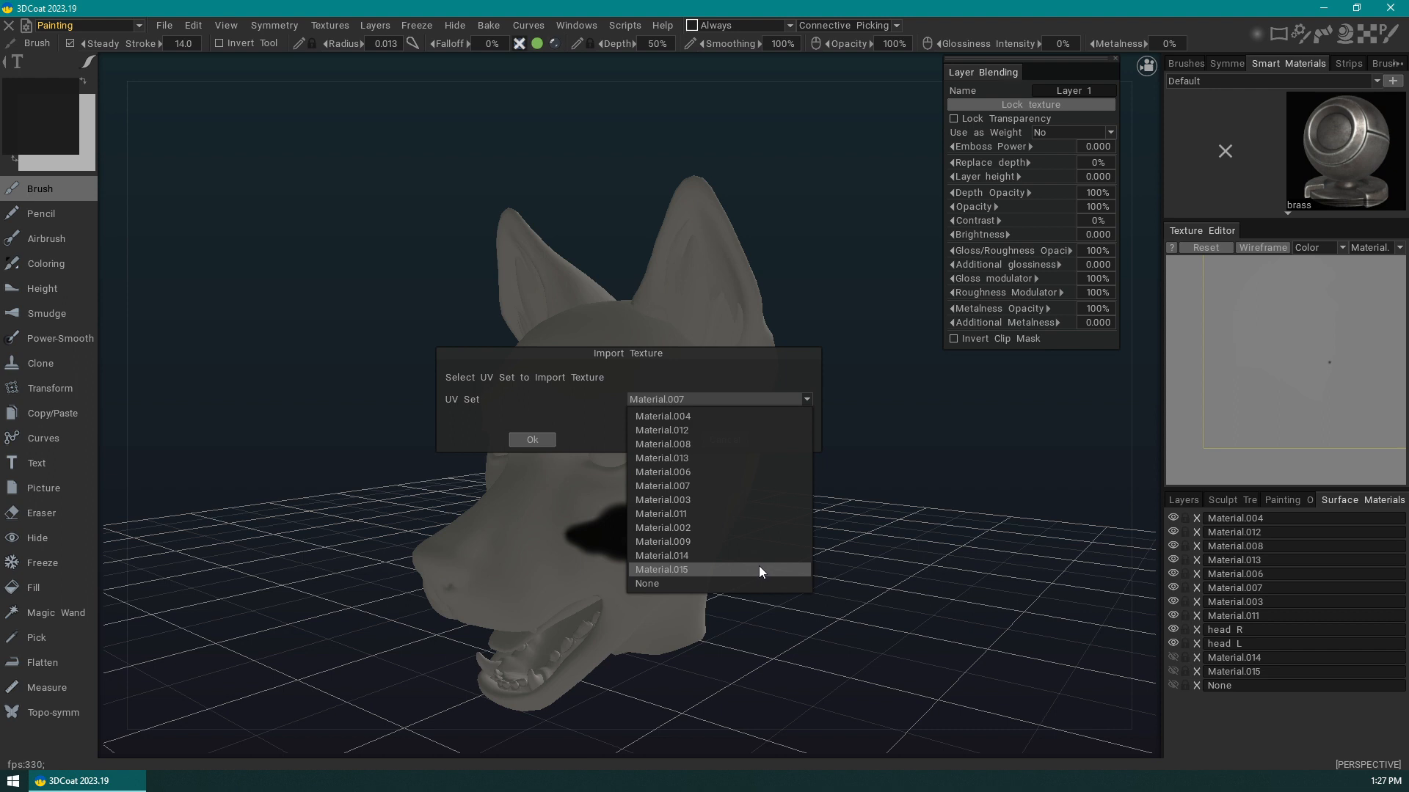
click(768, 522)
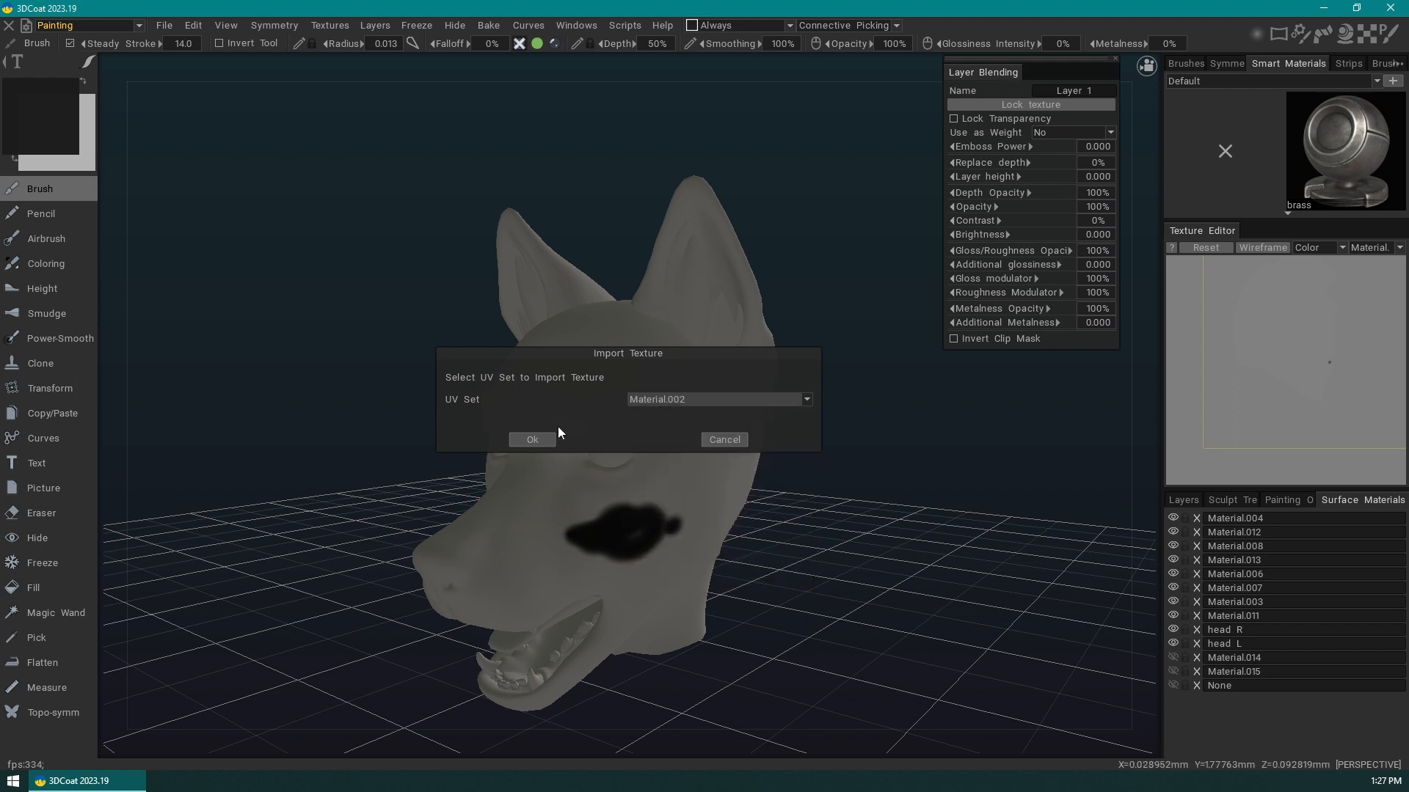
click(544, 440)
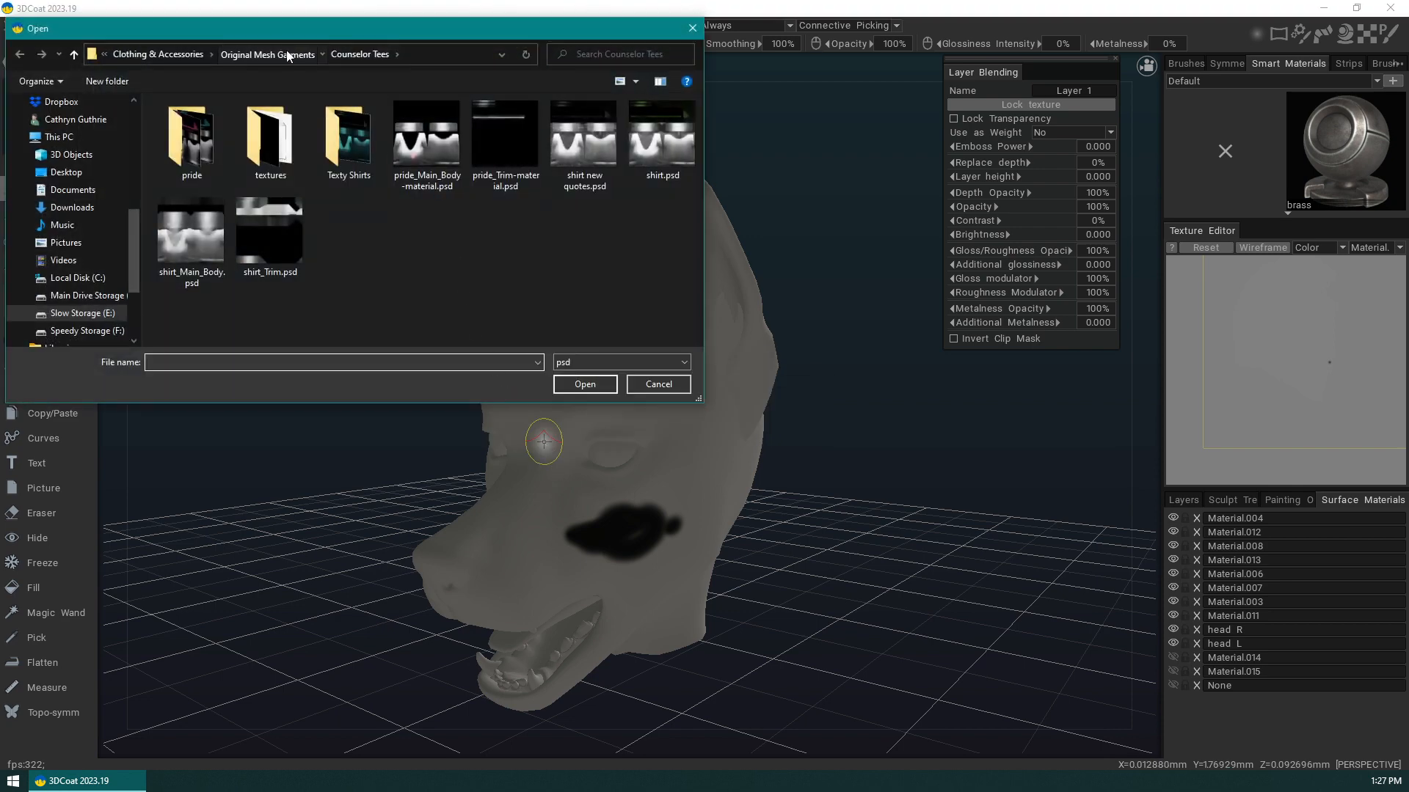
- Import wolf_head_shaders.psd from the [SN] Noble Wolf Shading Kit folder inside Furry Stuff's ! PSD Kits
click(287, 54)
click(255, 55)
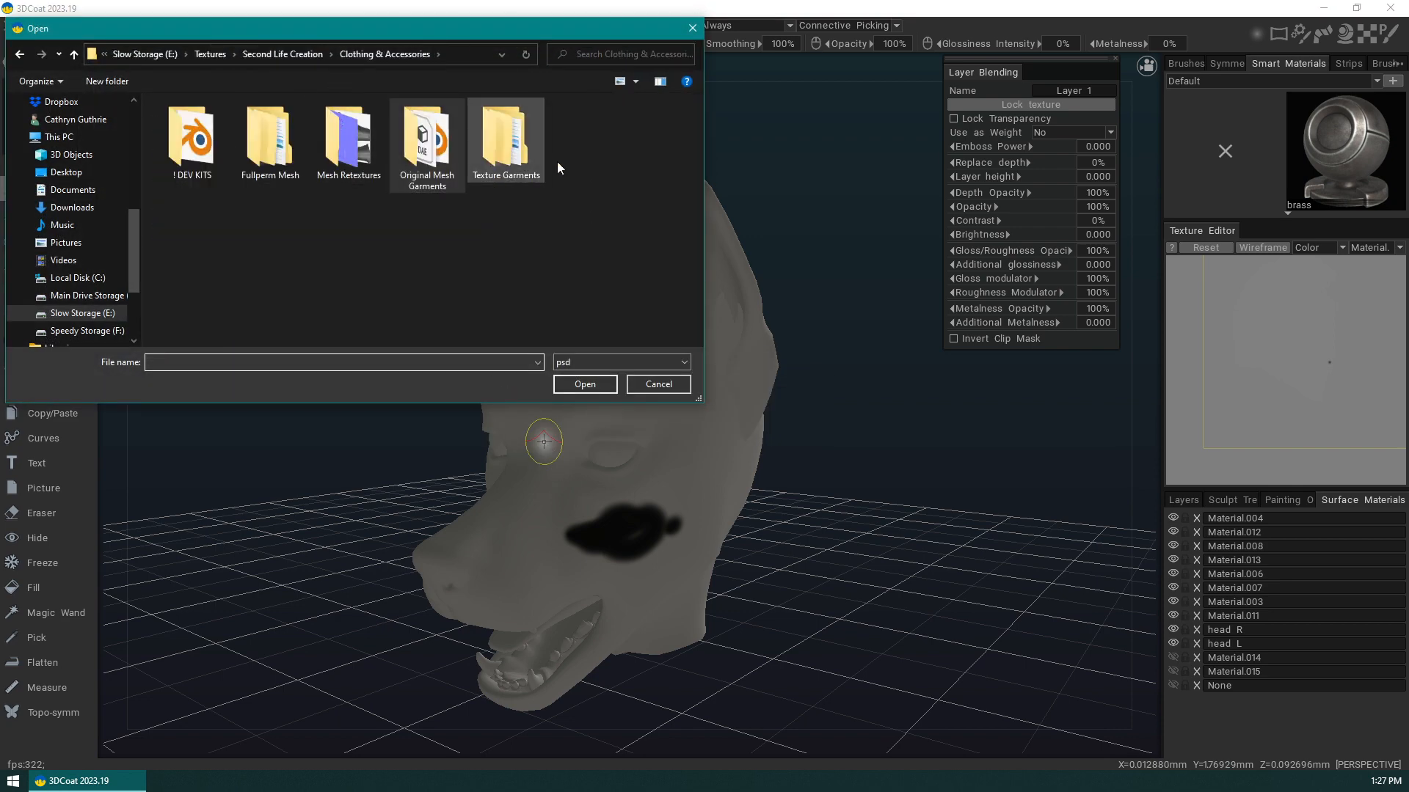
click(282, 54)
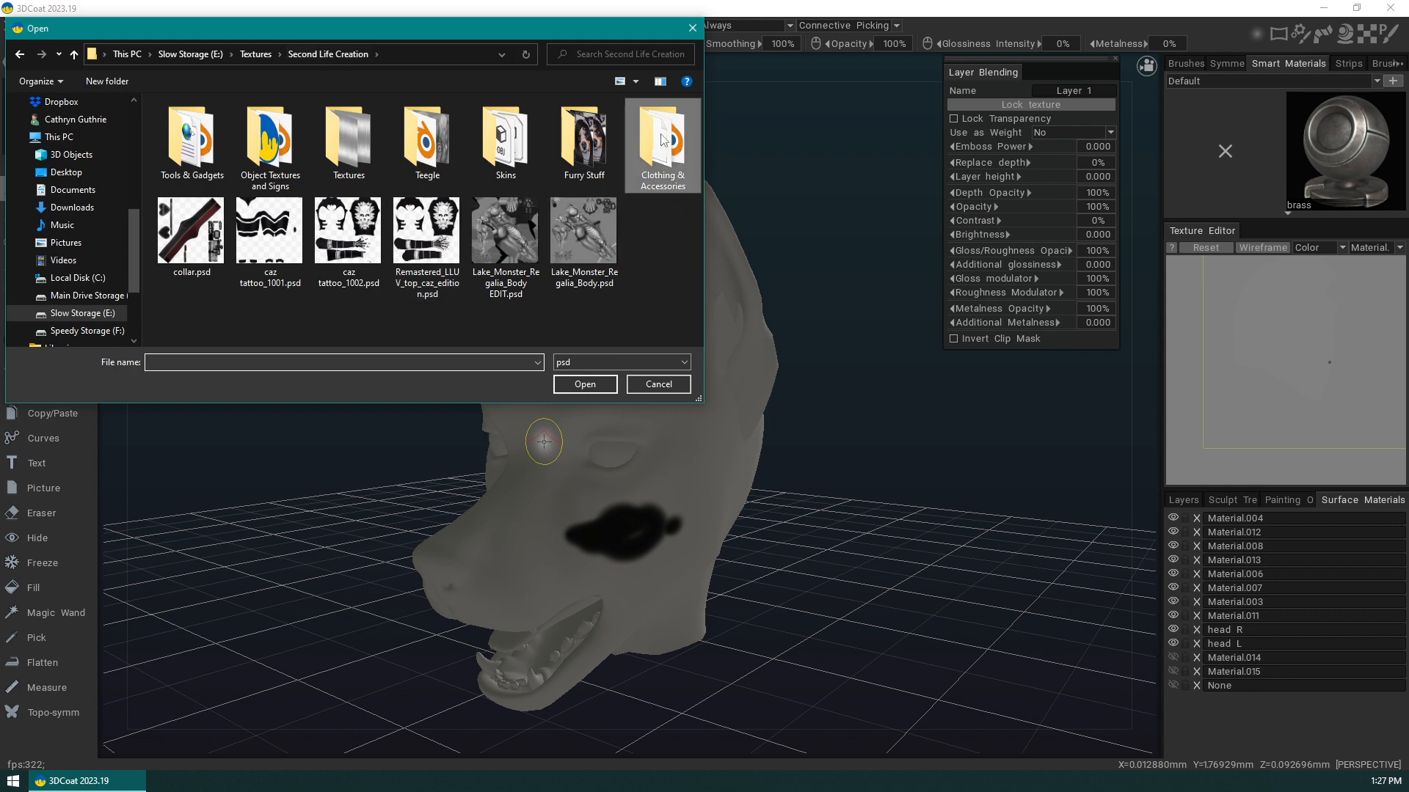
double_click(584, 143)
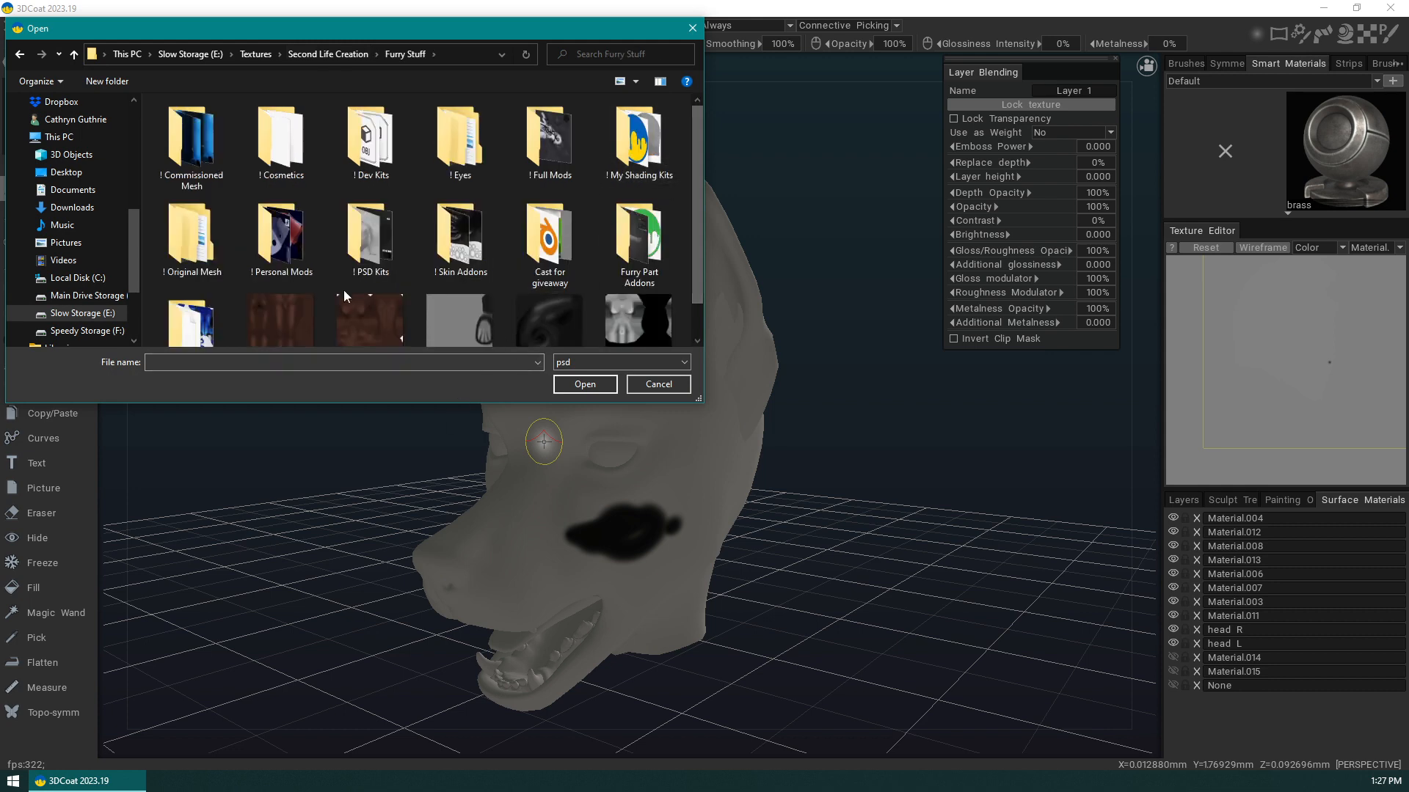
double_click(368, 259)
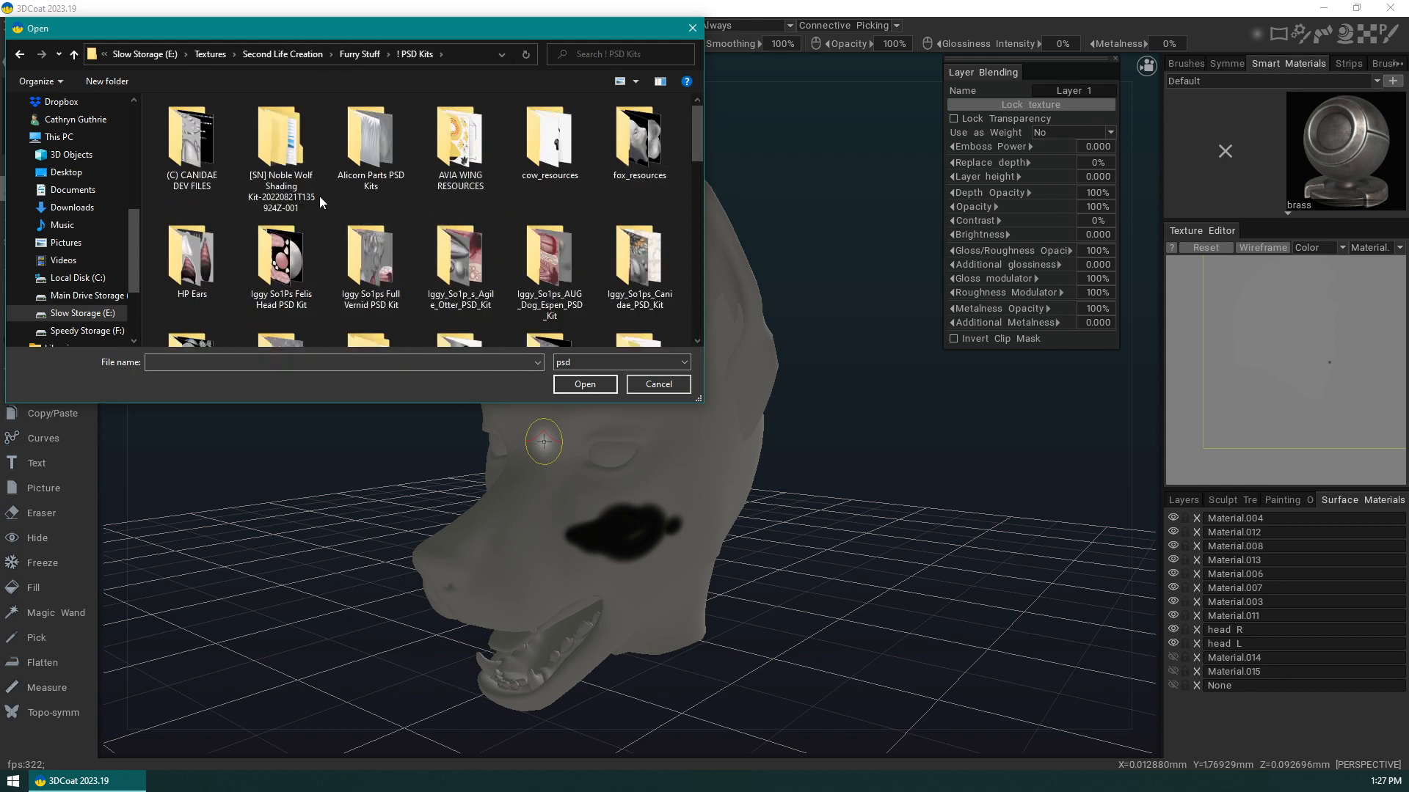
double_click(298, 147)
double_click(434, 128)
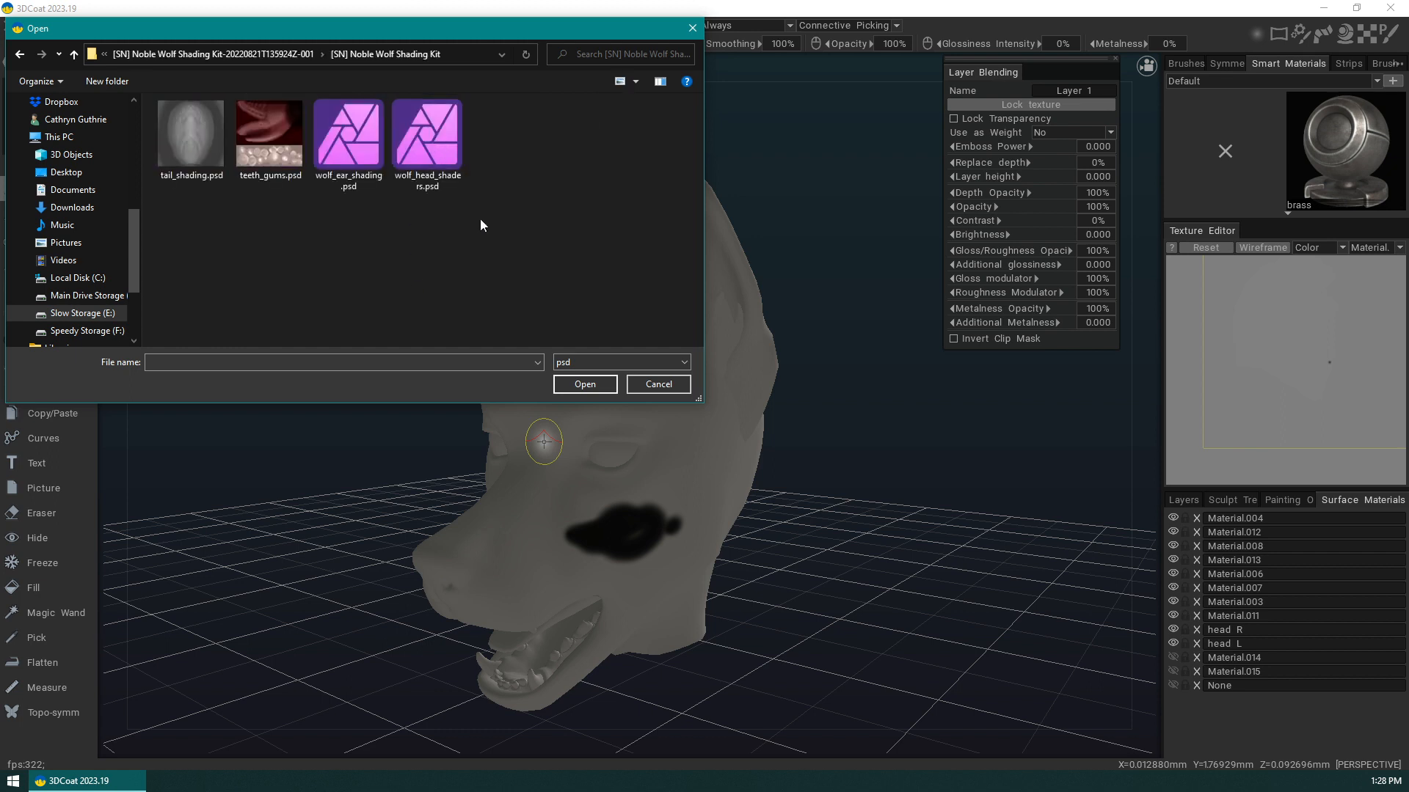
click(437, 149)
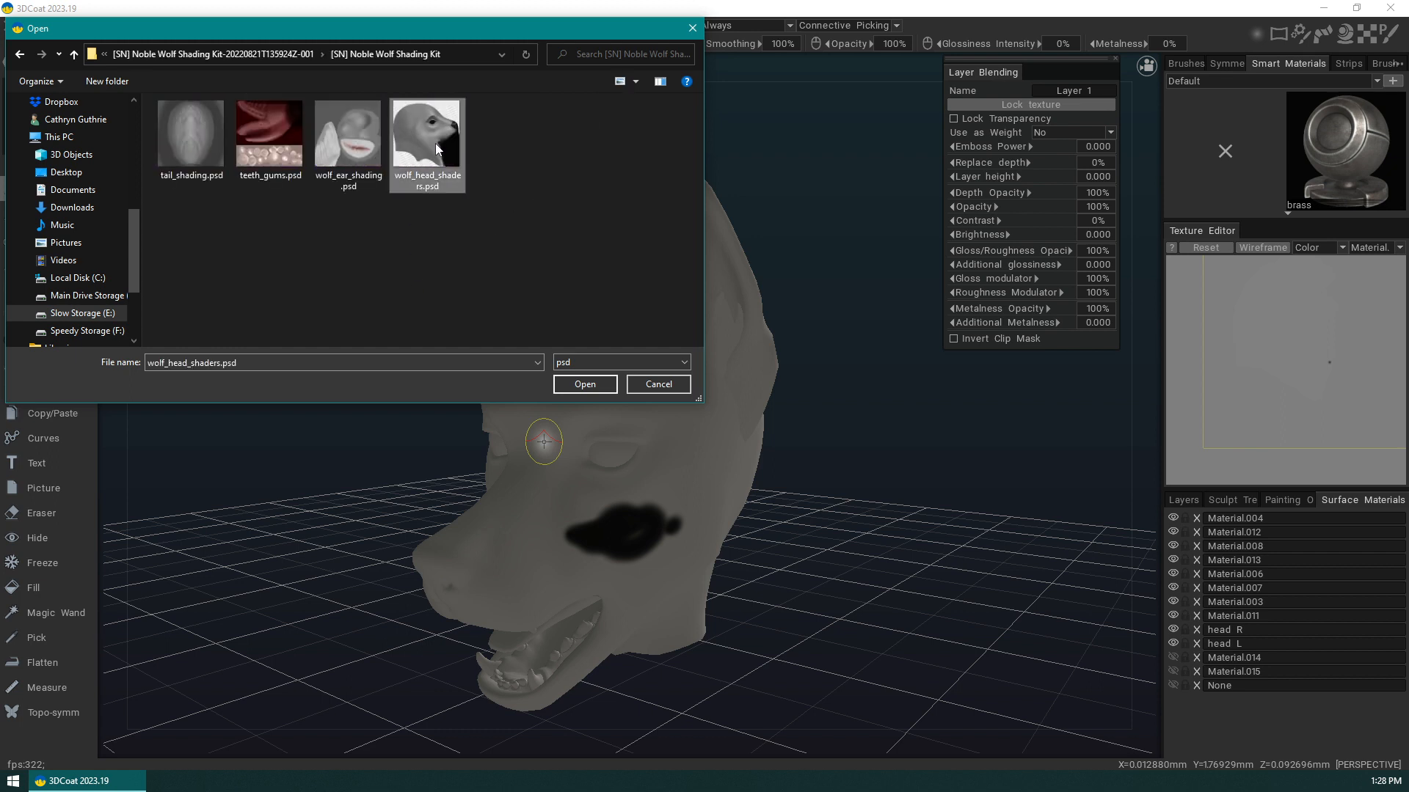
click(594, 386)
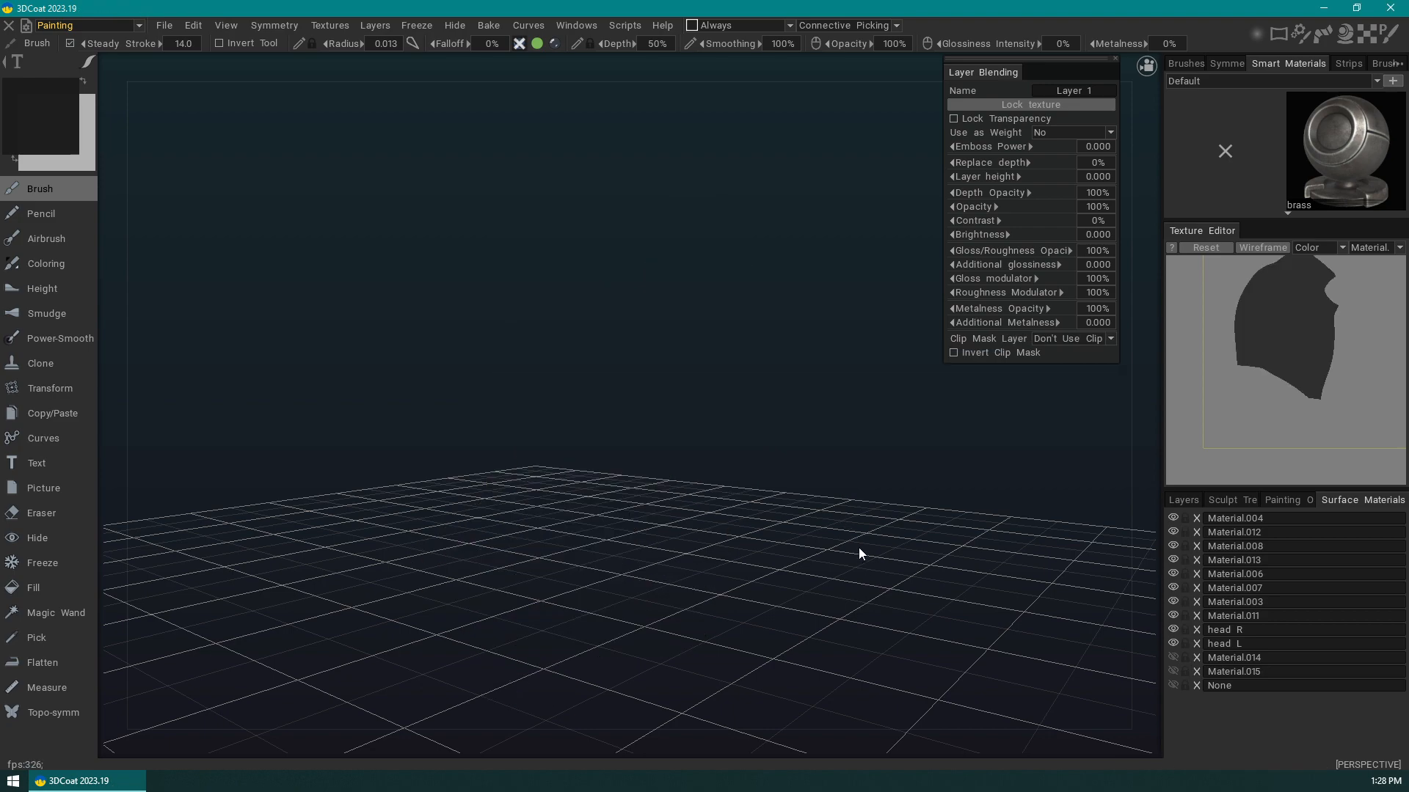
- Examine the imported UV, EyeBrows, Thick and Thin layer groups and the UV wireframe on the head mesh
drag(859, 547, 888, 517)
click(1196, 499)
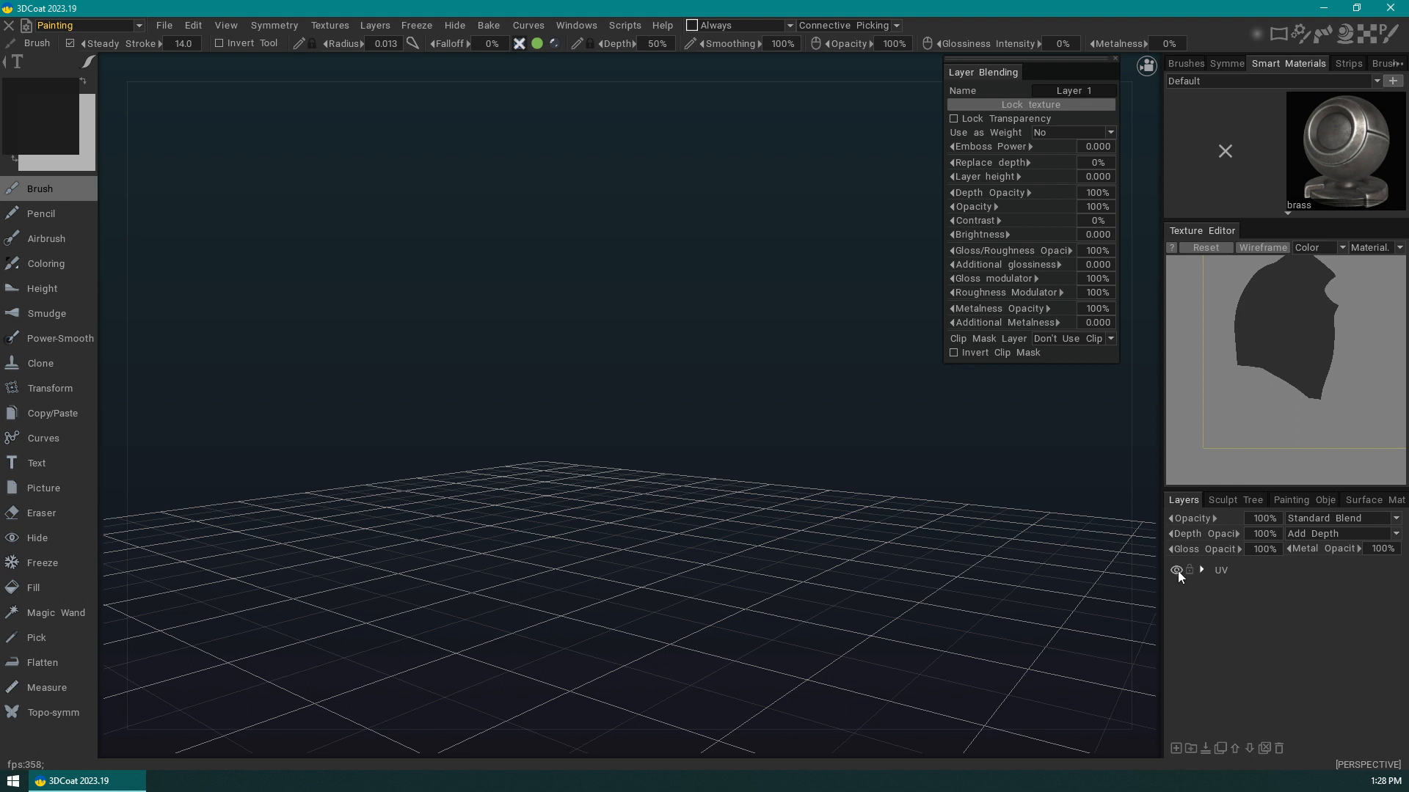
click(1237, 569)
click(1201, 570)
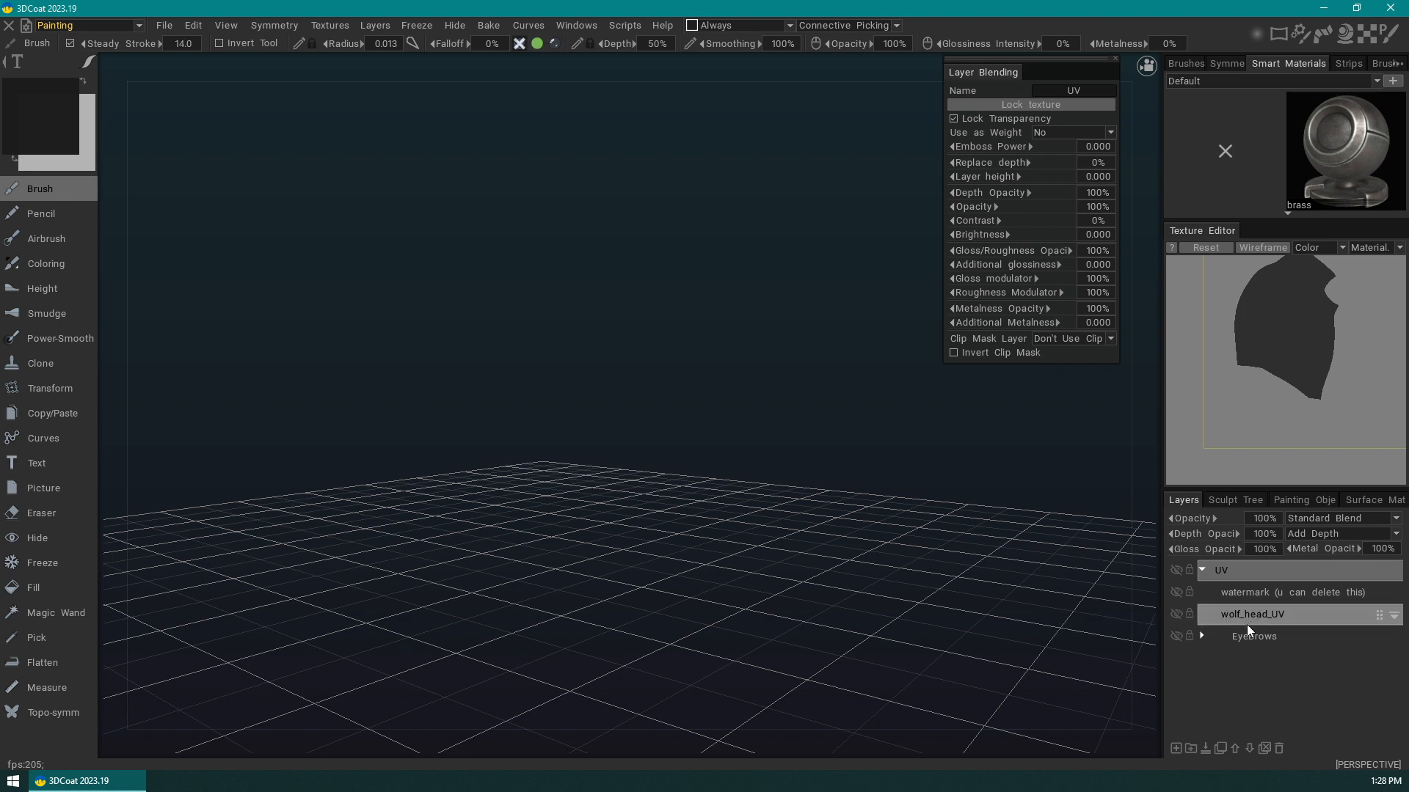
click(1201, 636)
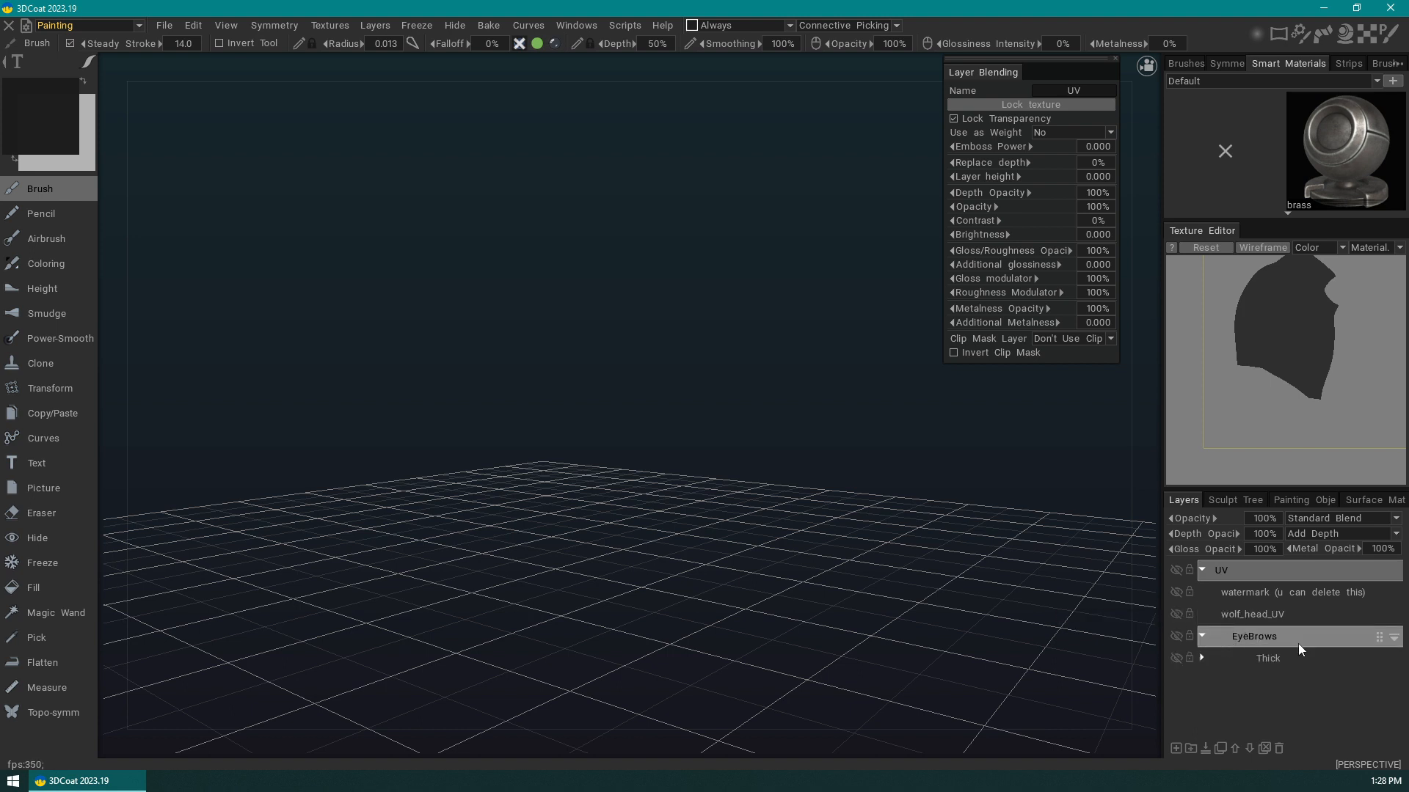
click(1202, 659)
click(1202, 680)
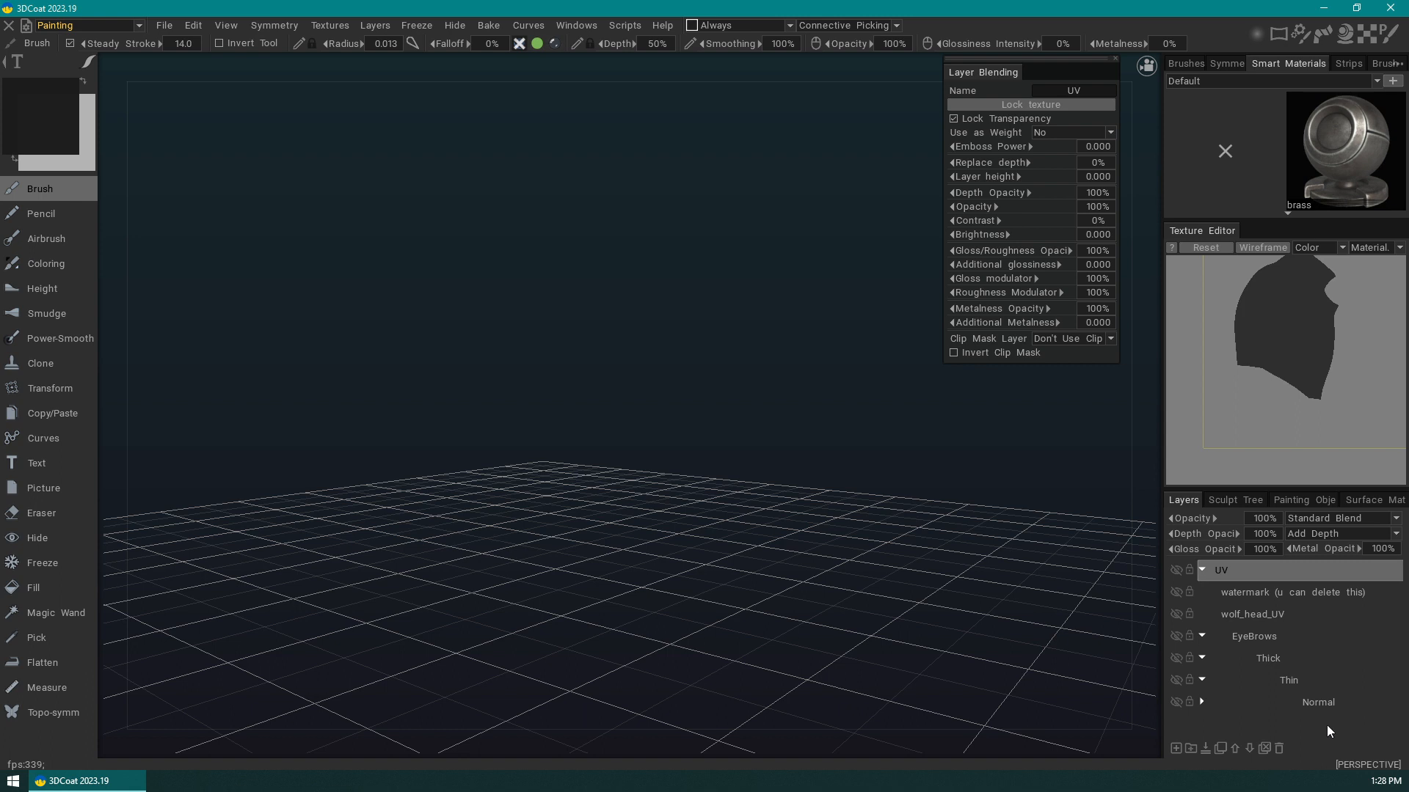
click(1202, 636)
drag(908, 607, 811, 588)
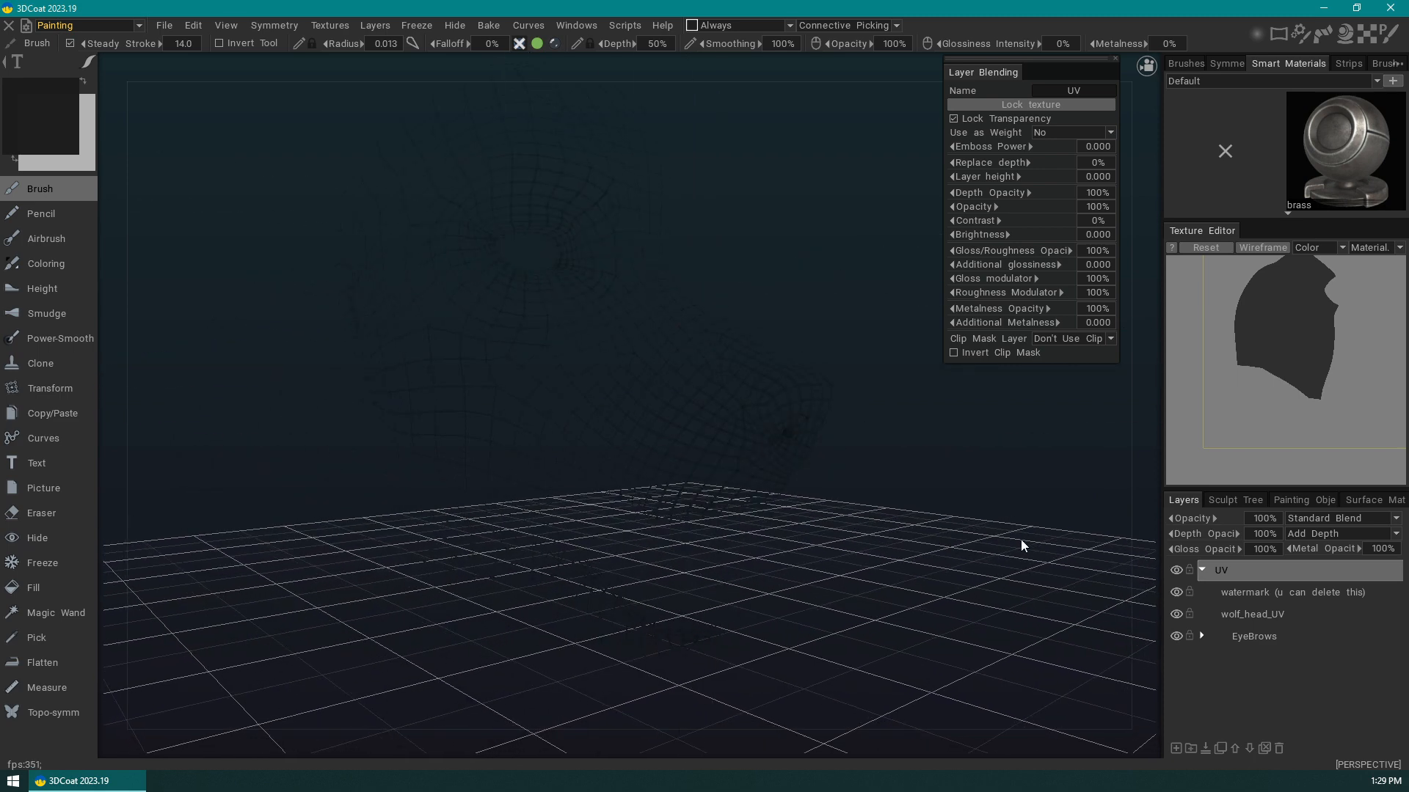
drag(1022, 541, 1027, 569)
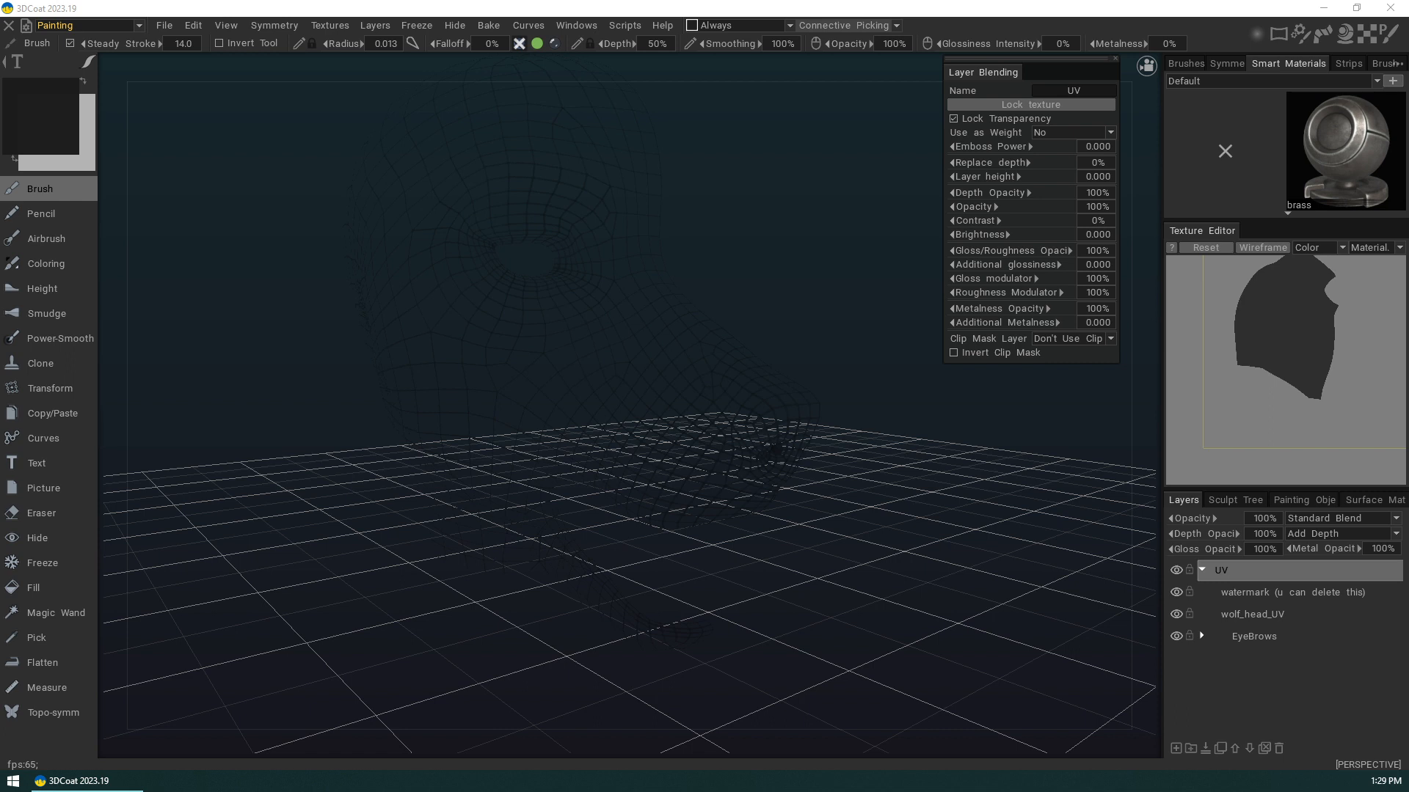
click(1016, 556)
drag(1015, 557, 954, 513)
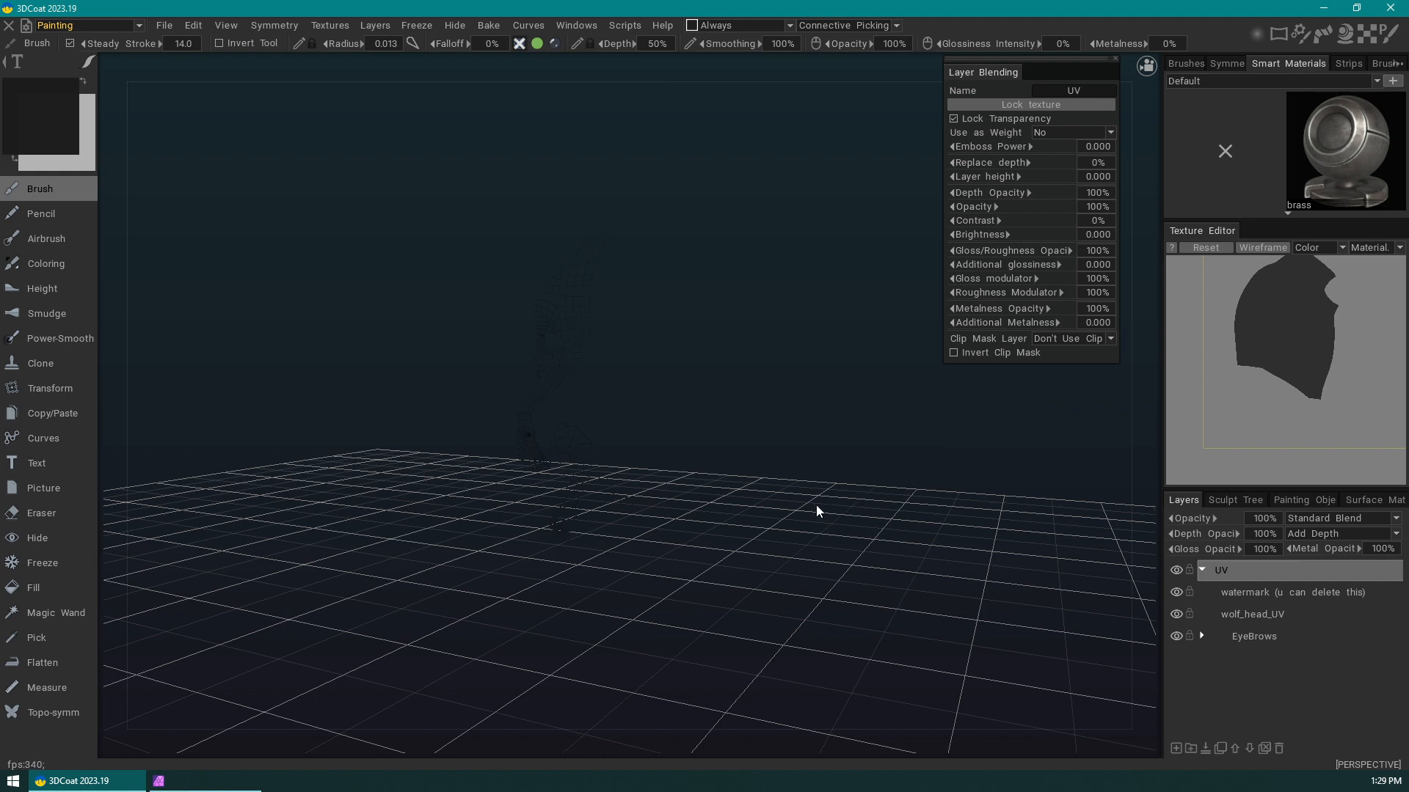
click(165, 25)
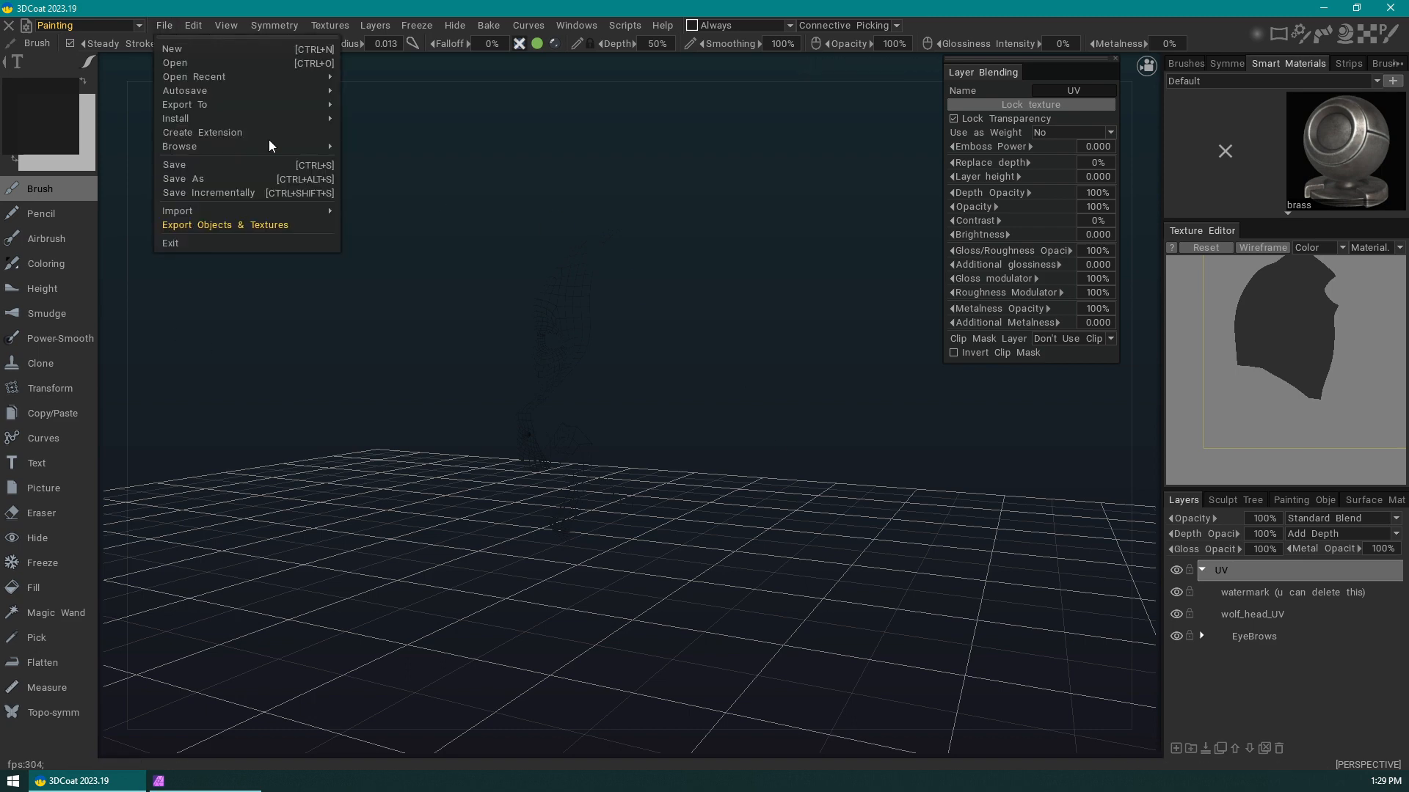
click(279, 61)
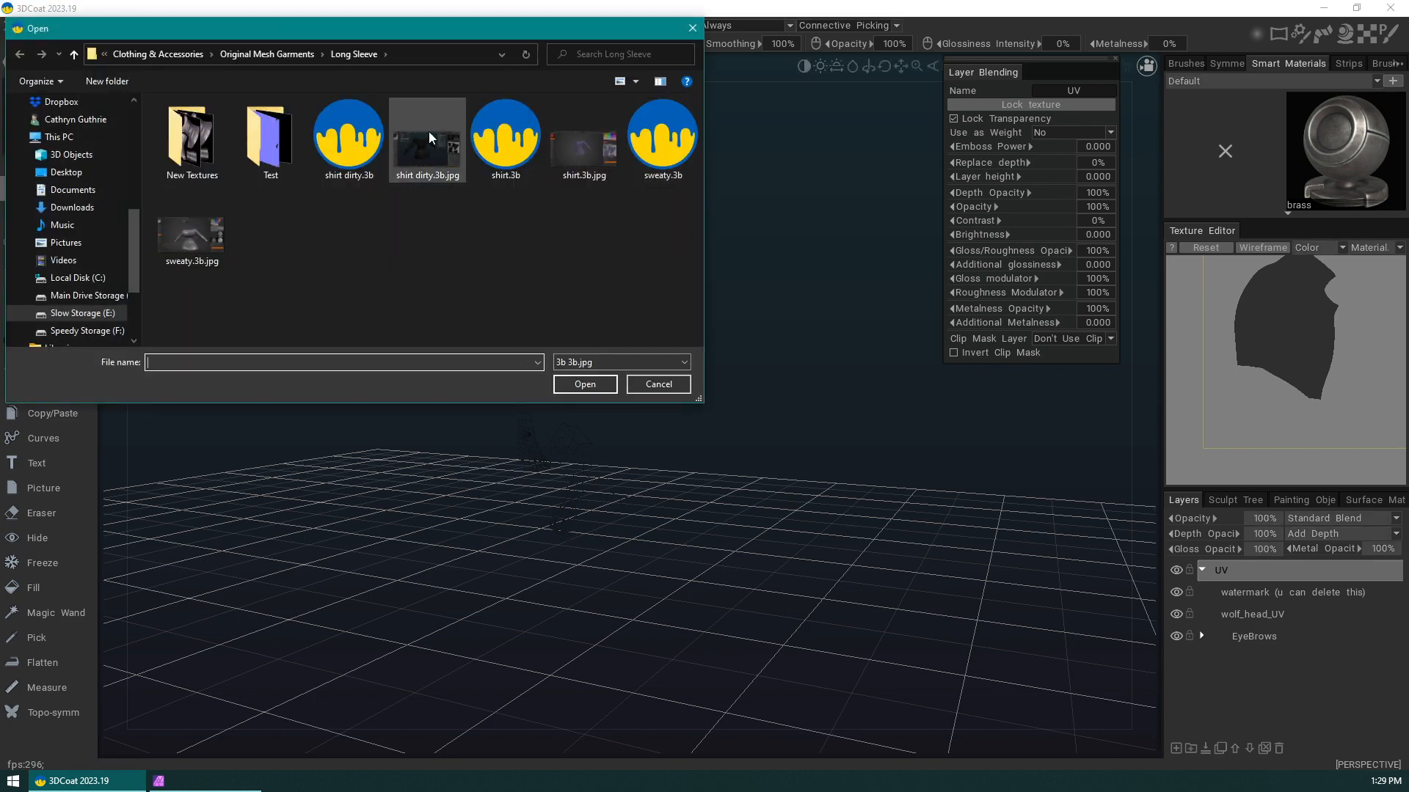
click(658, 384)
click(164, 26)
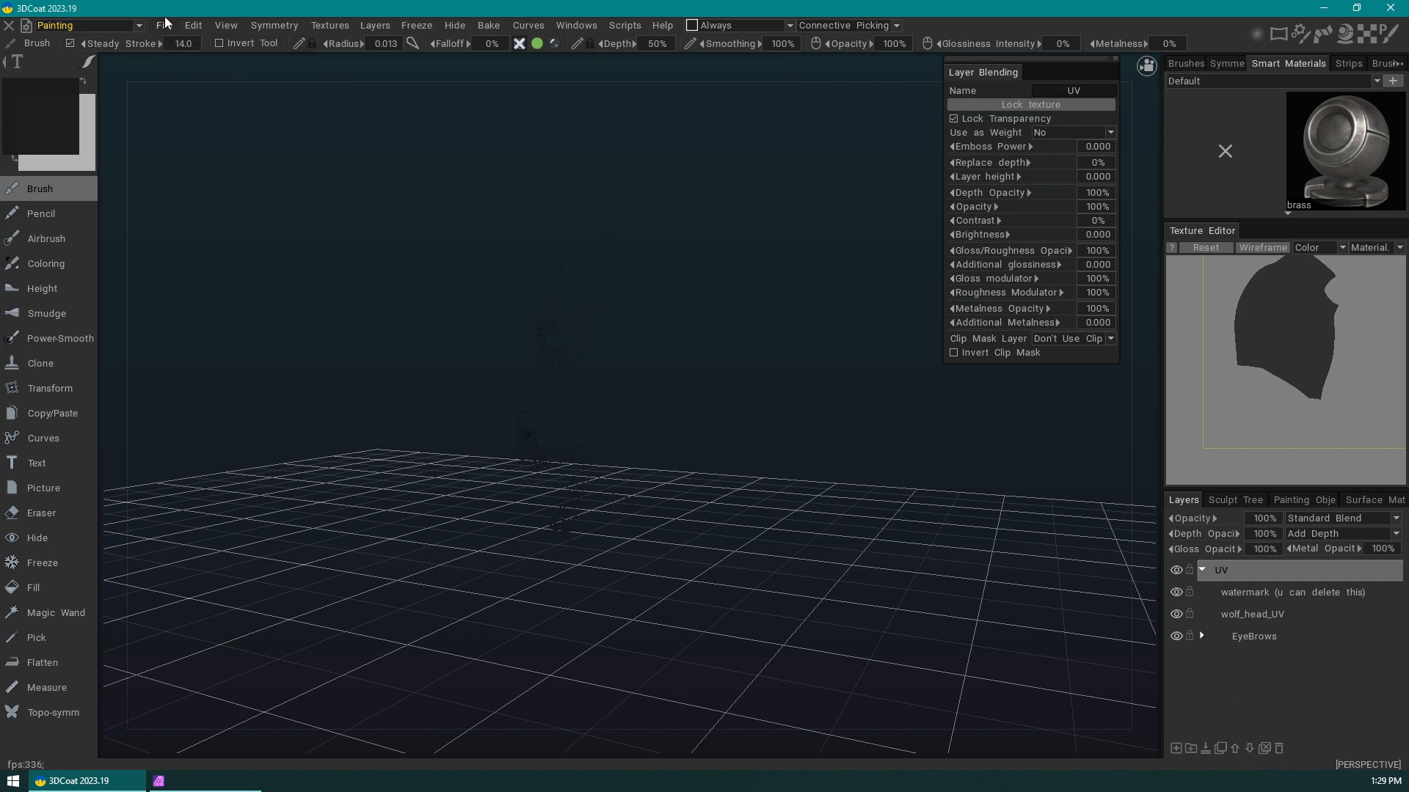
click(176, 45)
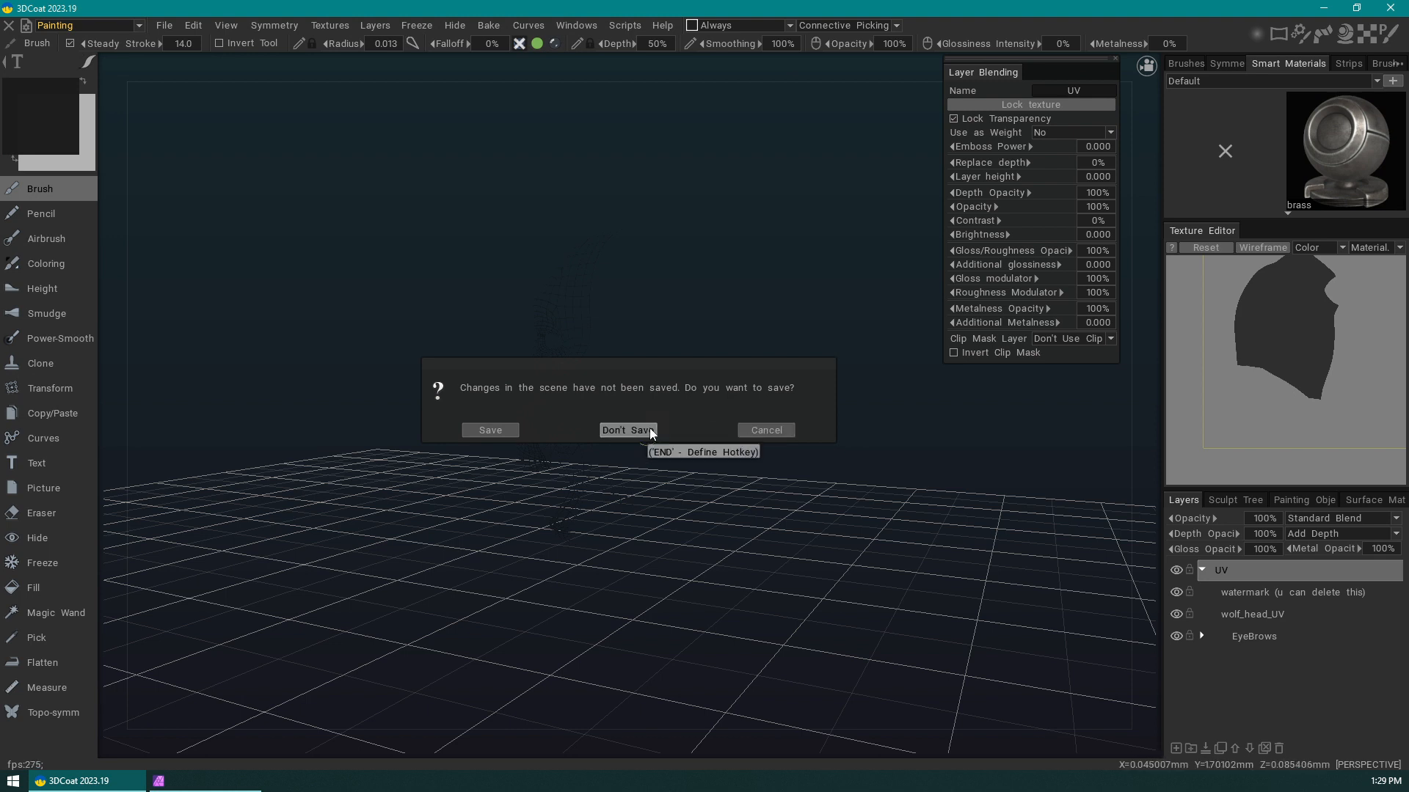
click(745, 430)
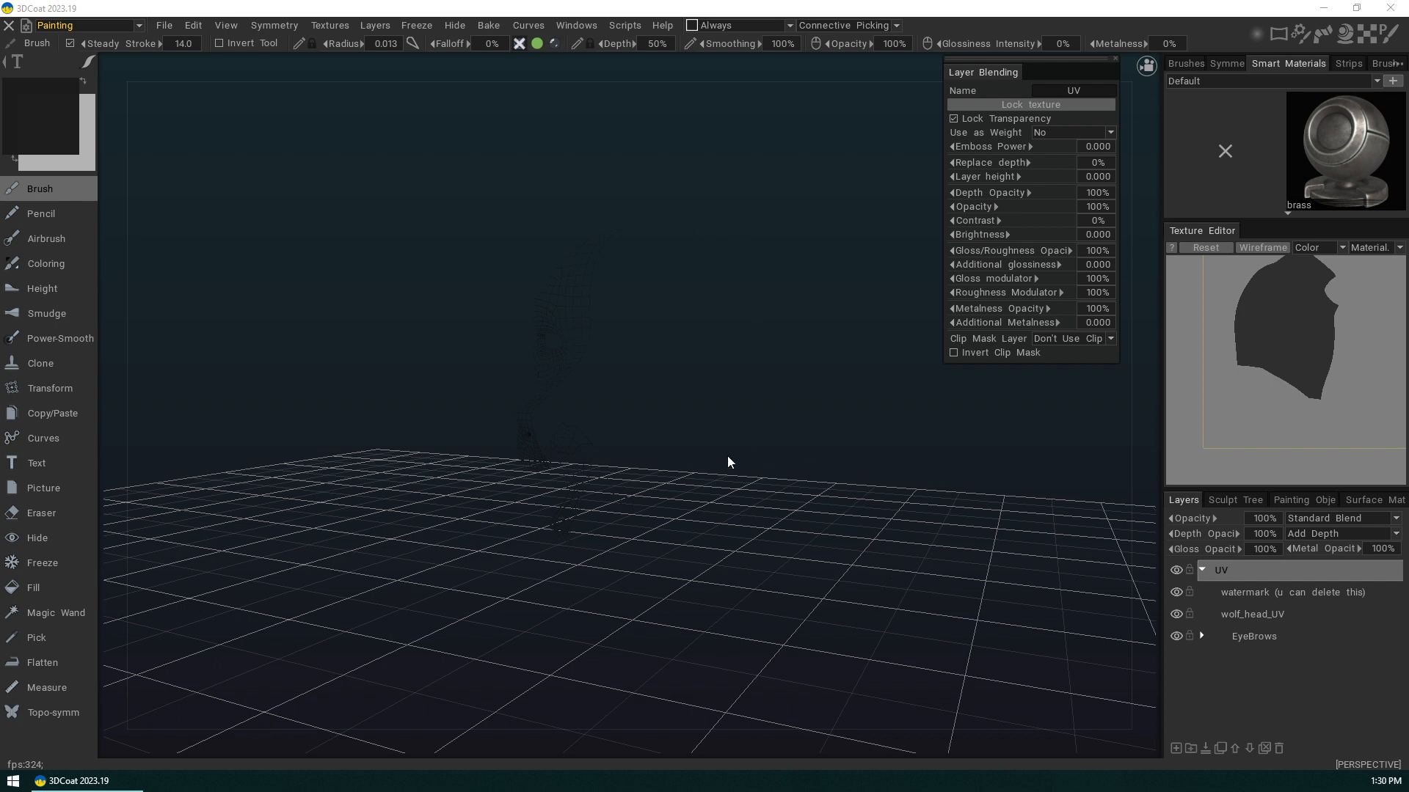
click(368, 495)
drag(493, 545, 818, 465)
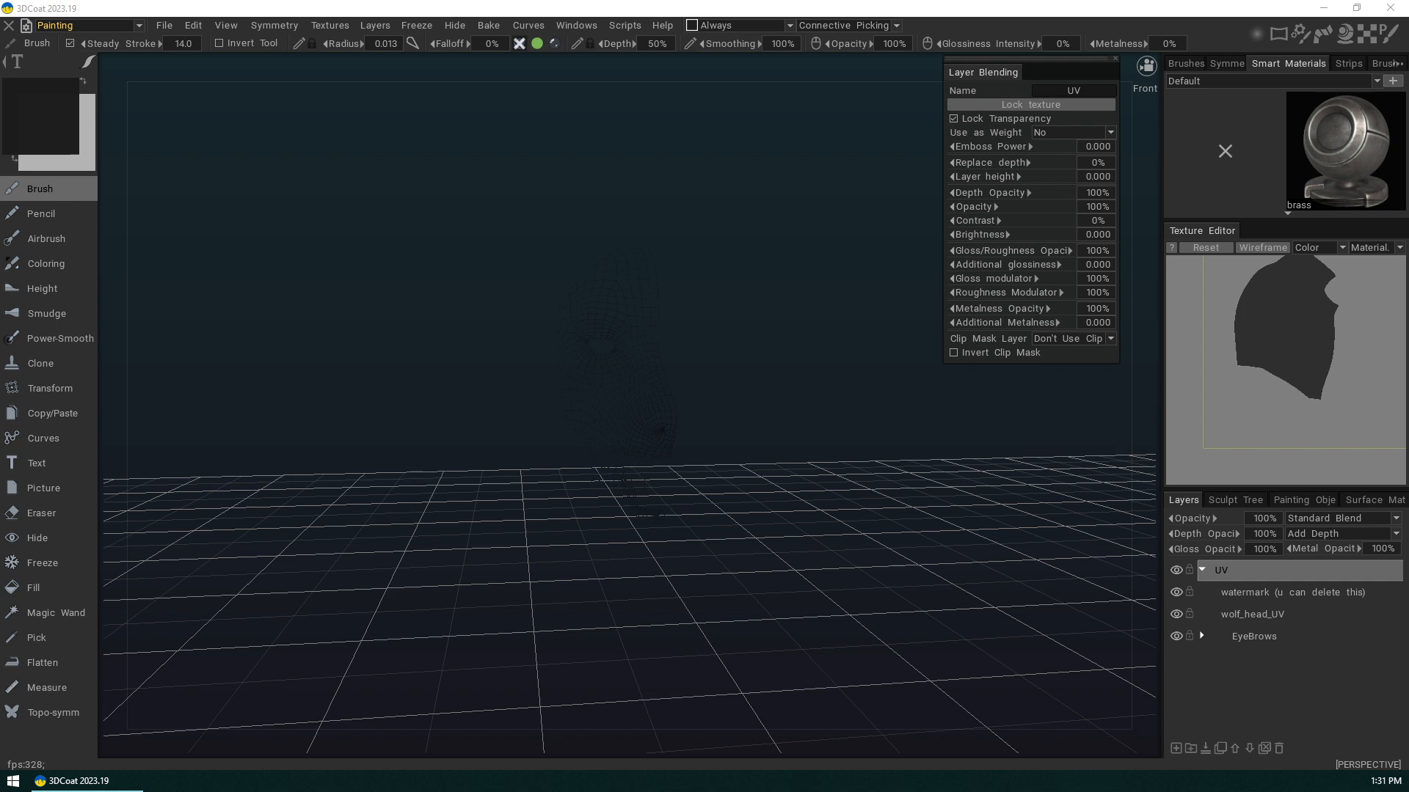
click(176, 24)
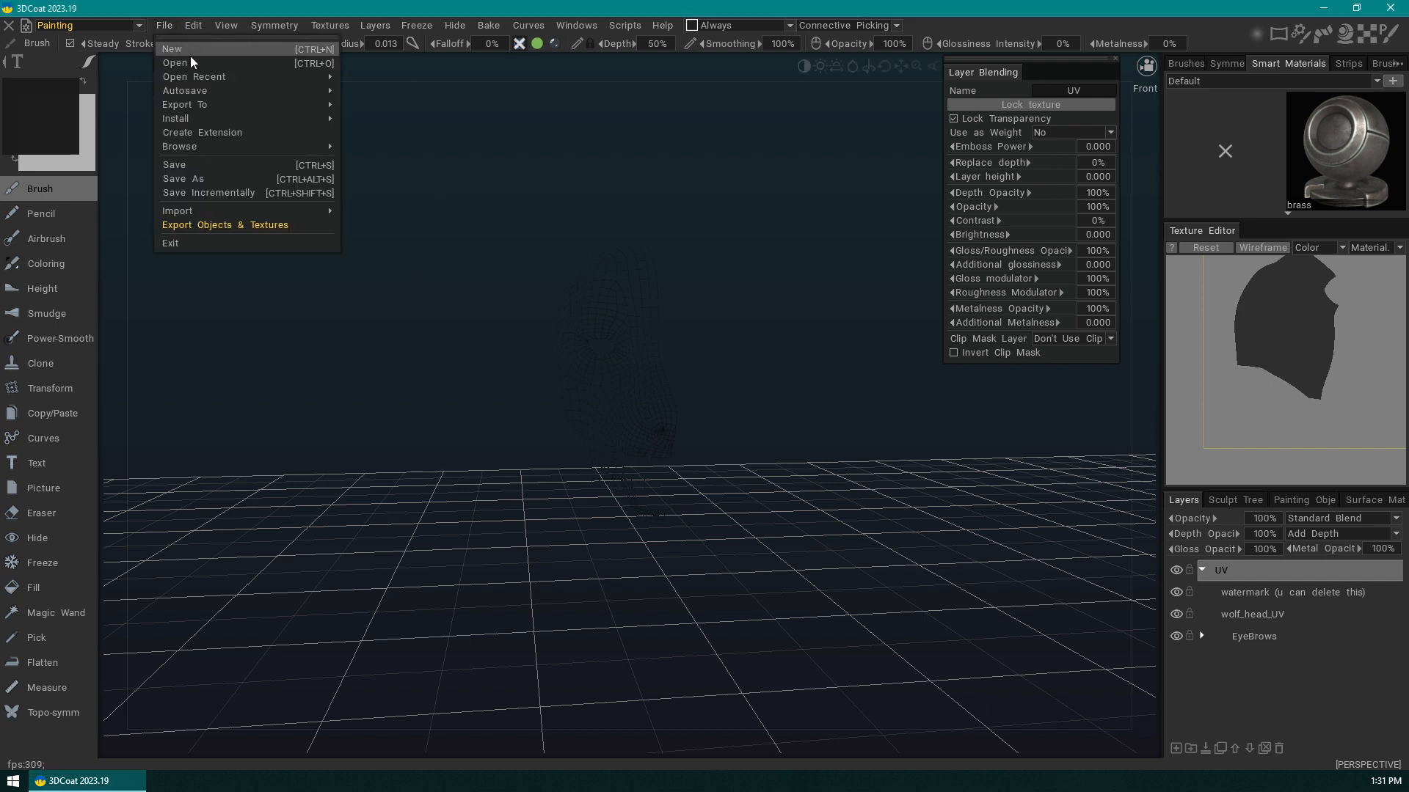
mouse_move(204, 22)
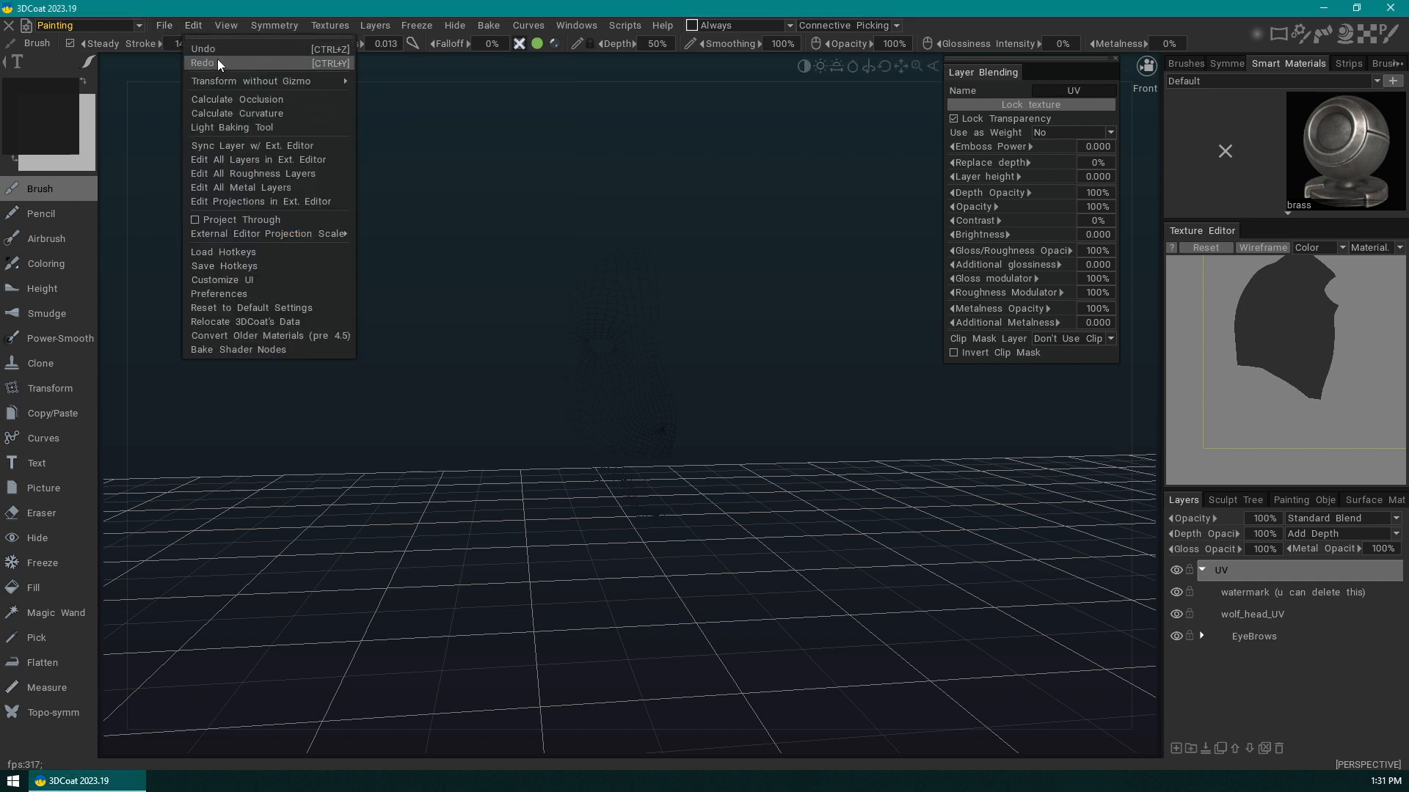
drag(842, 503, 861, 542)
middle_drag(857, 415, 789, 425)
drag(605, 614, 675, 595)
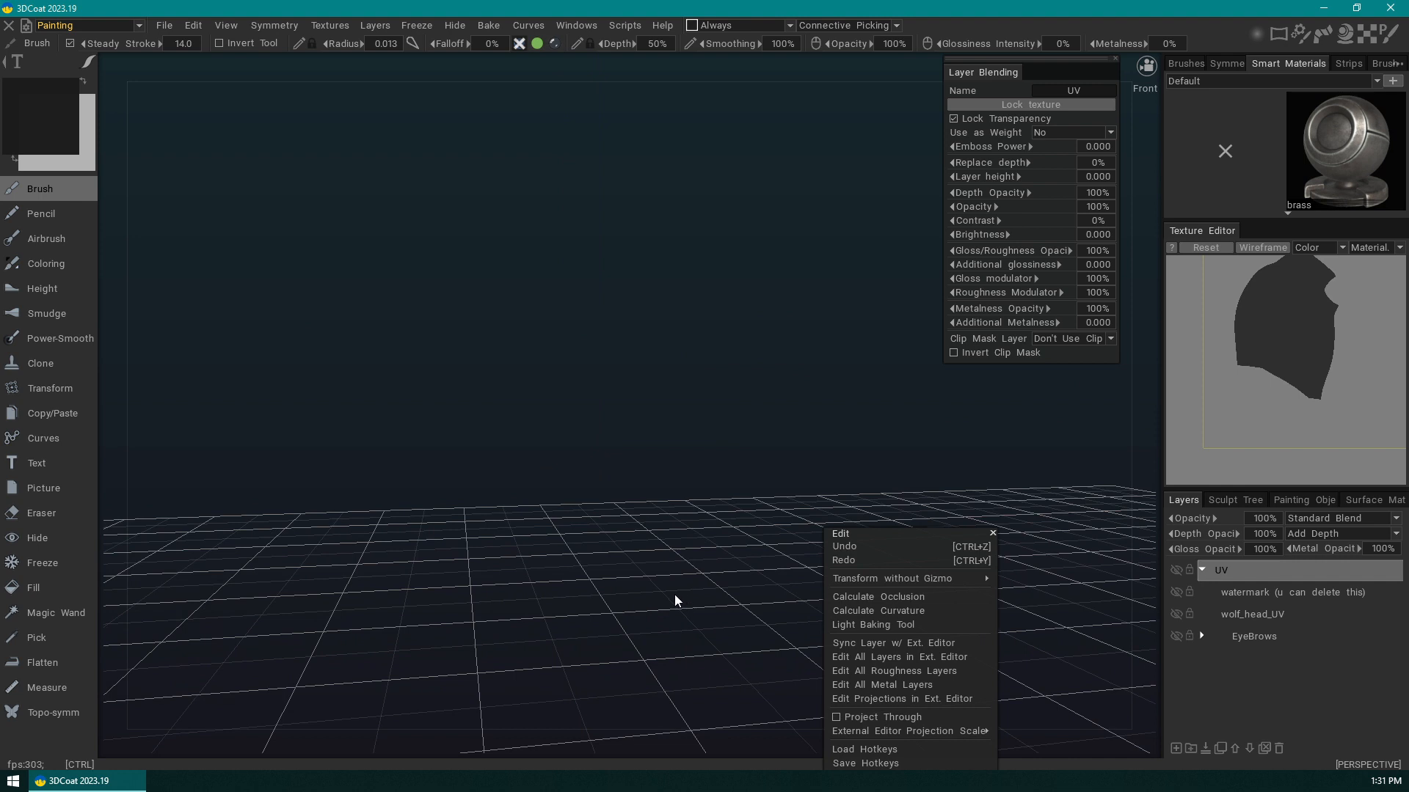
click(993, 534)
- Show the surface materials Material.014 and Material.015 and toggle the visibility of the teeth painting object
click(1365, 502)
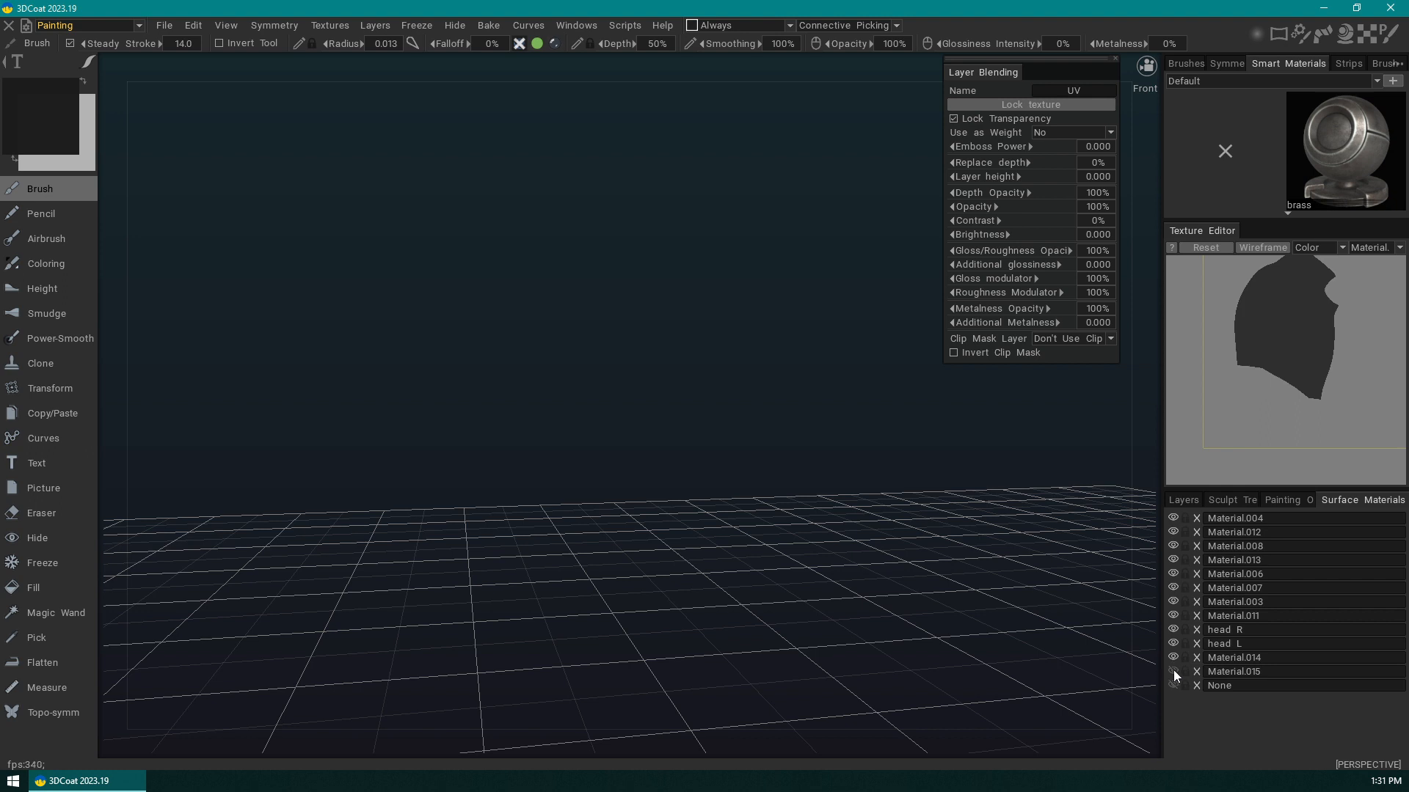
click(1291, 501)
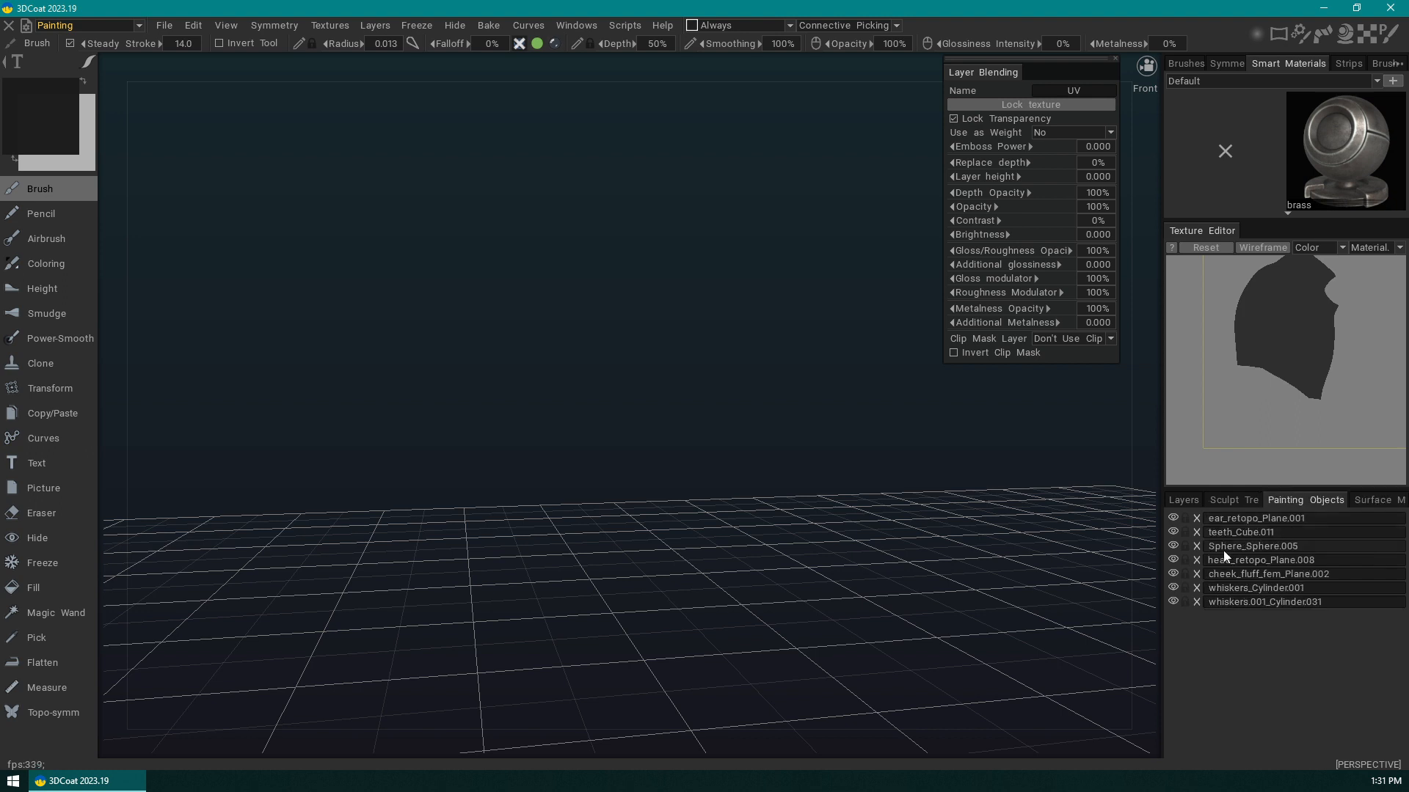
click(1172, 532)
click(1366, 499)
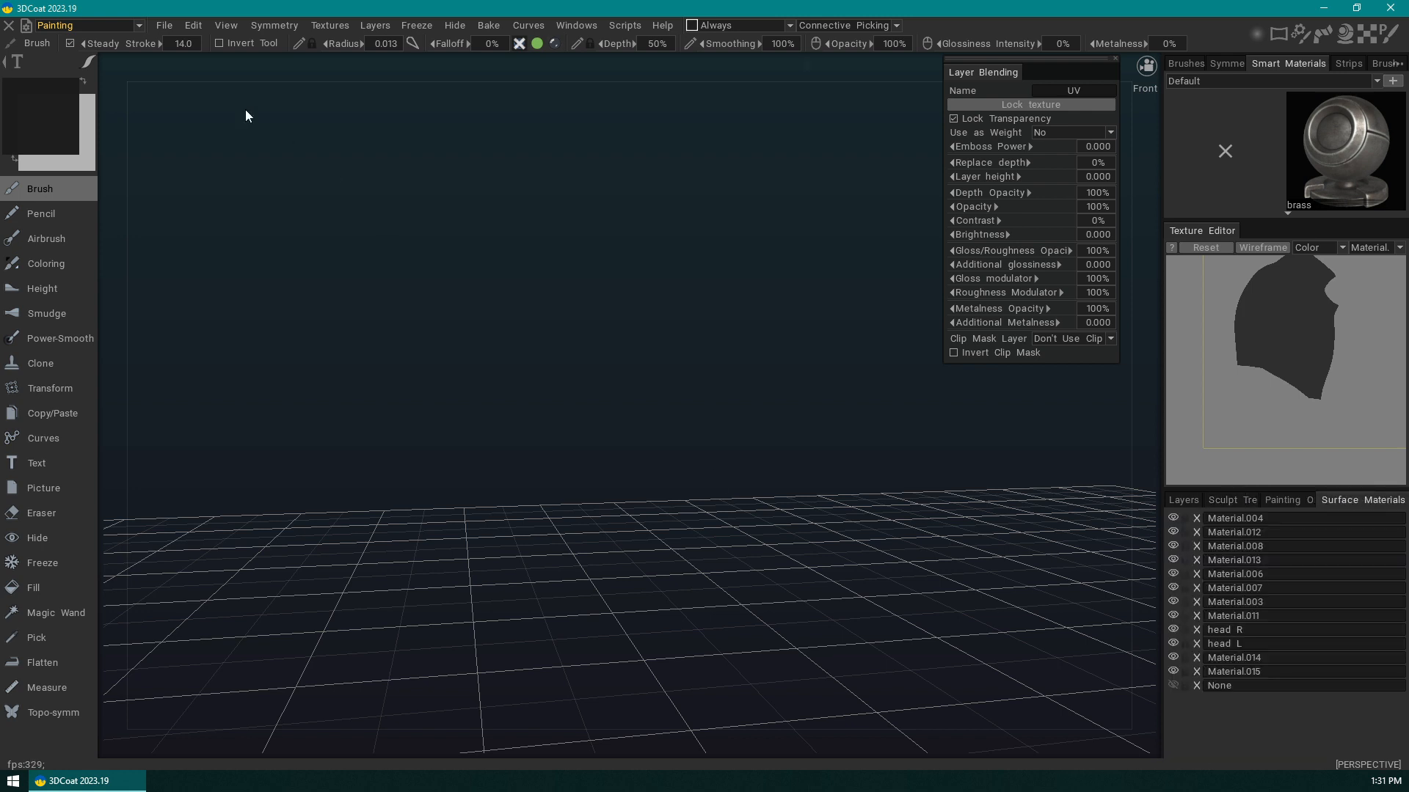
- Reopen the recent wolf_paint.obj for per-pixel painting without saving the current scene, keeping the 2048 textures and default UV set names
click(164, 25)
click(167, 27)
click(168, 28)
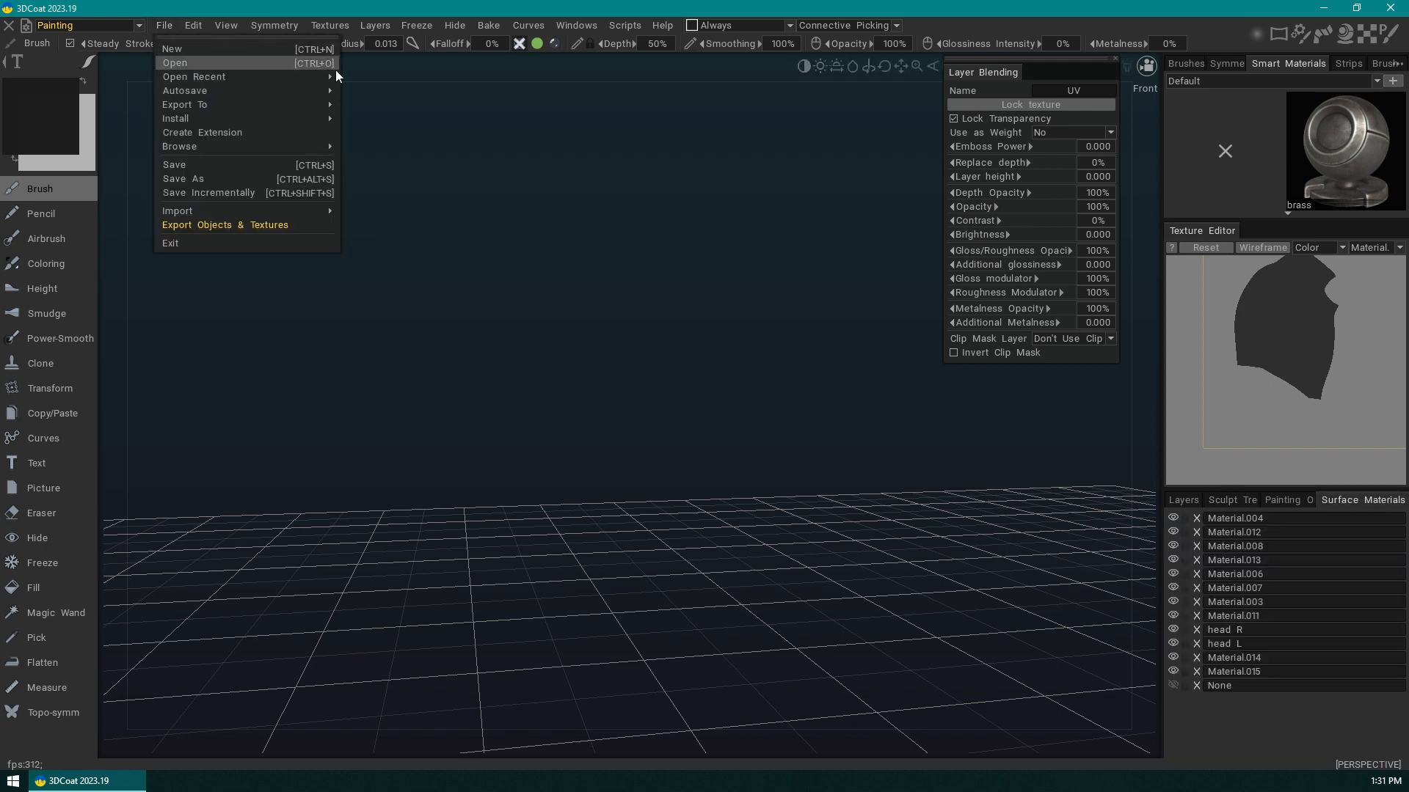
mouse_move(330, 78)
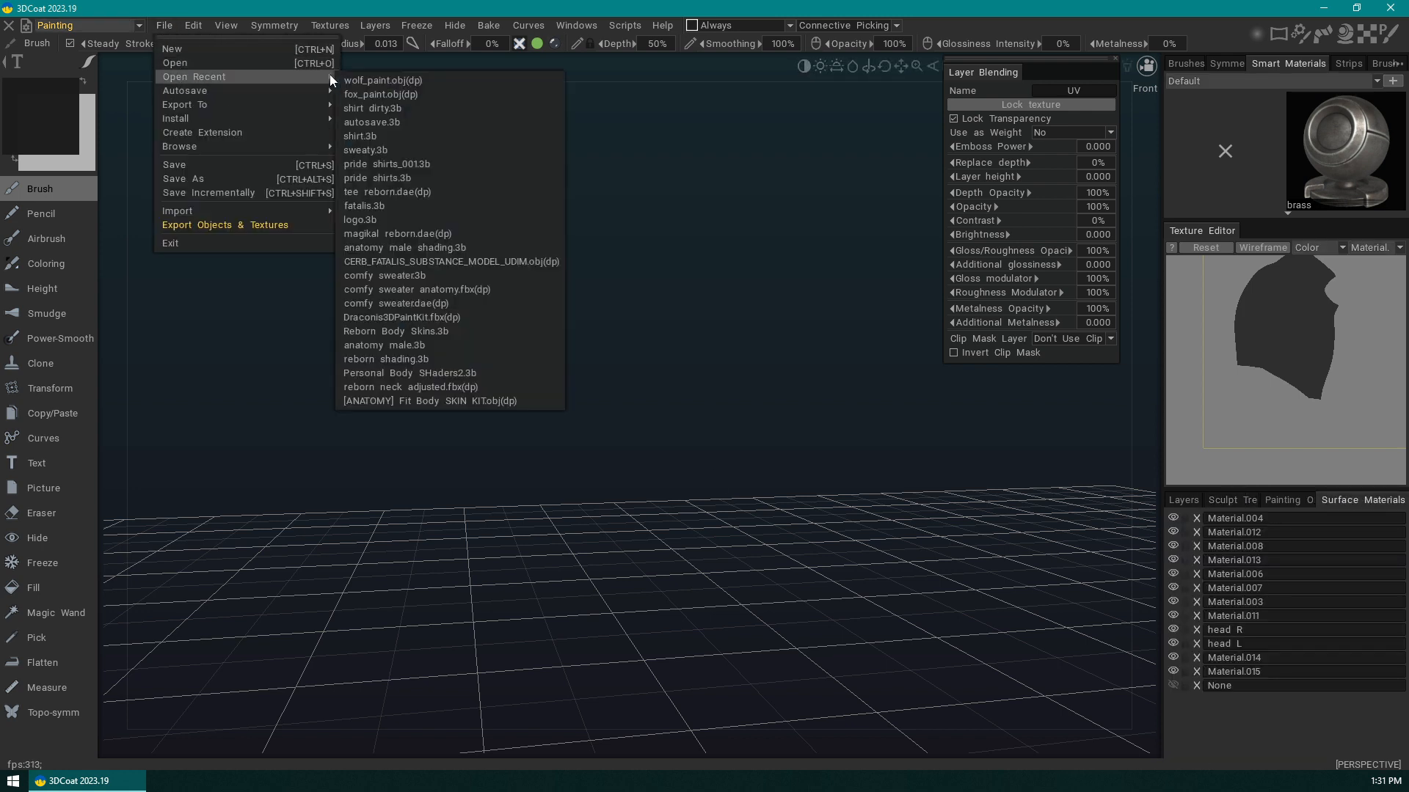
click(442, 81)
click(631, 435)
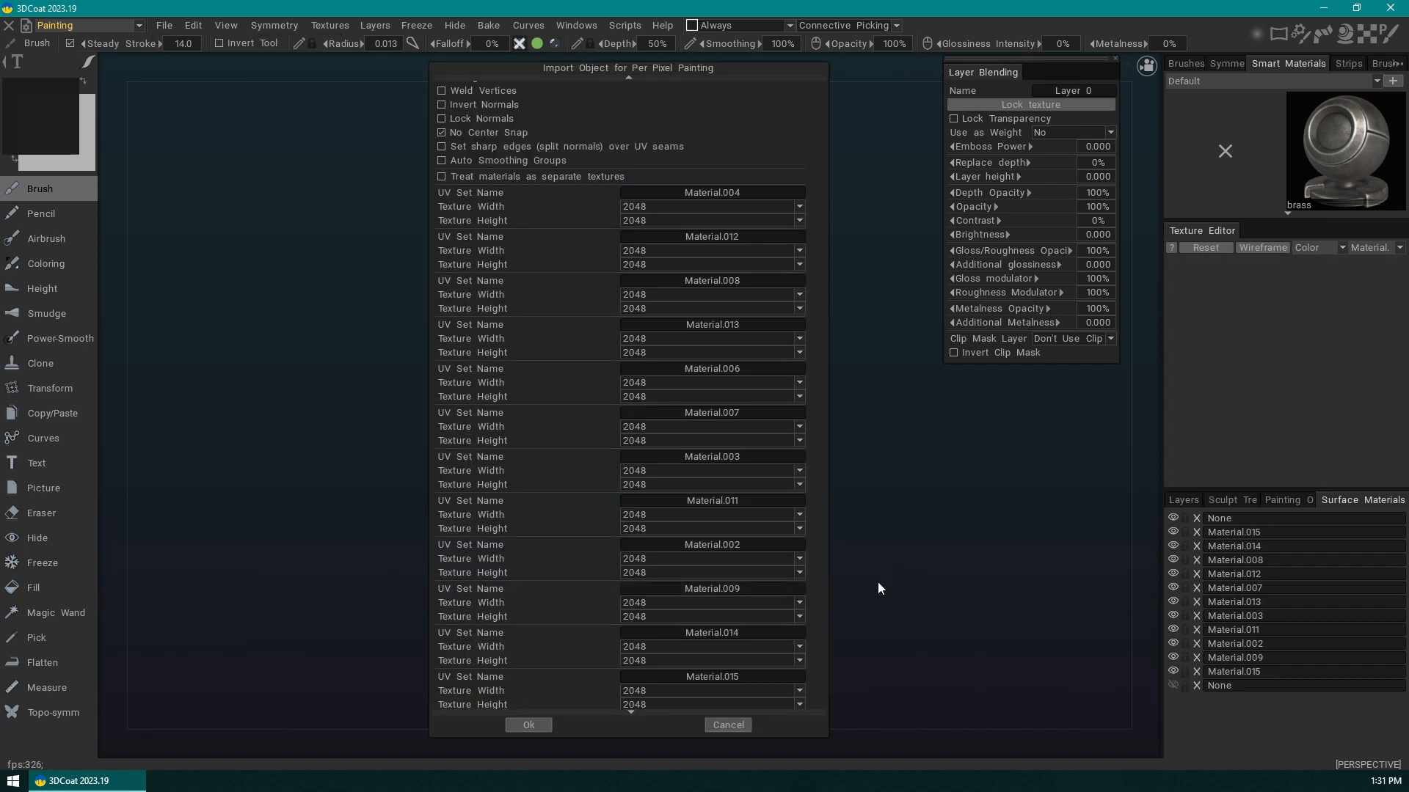
click(532, 726)
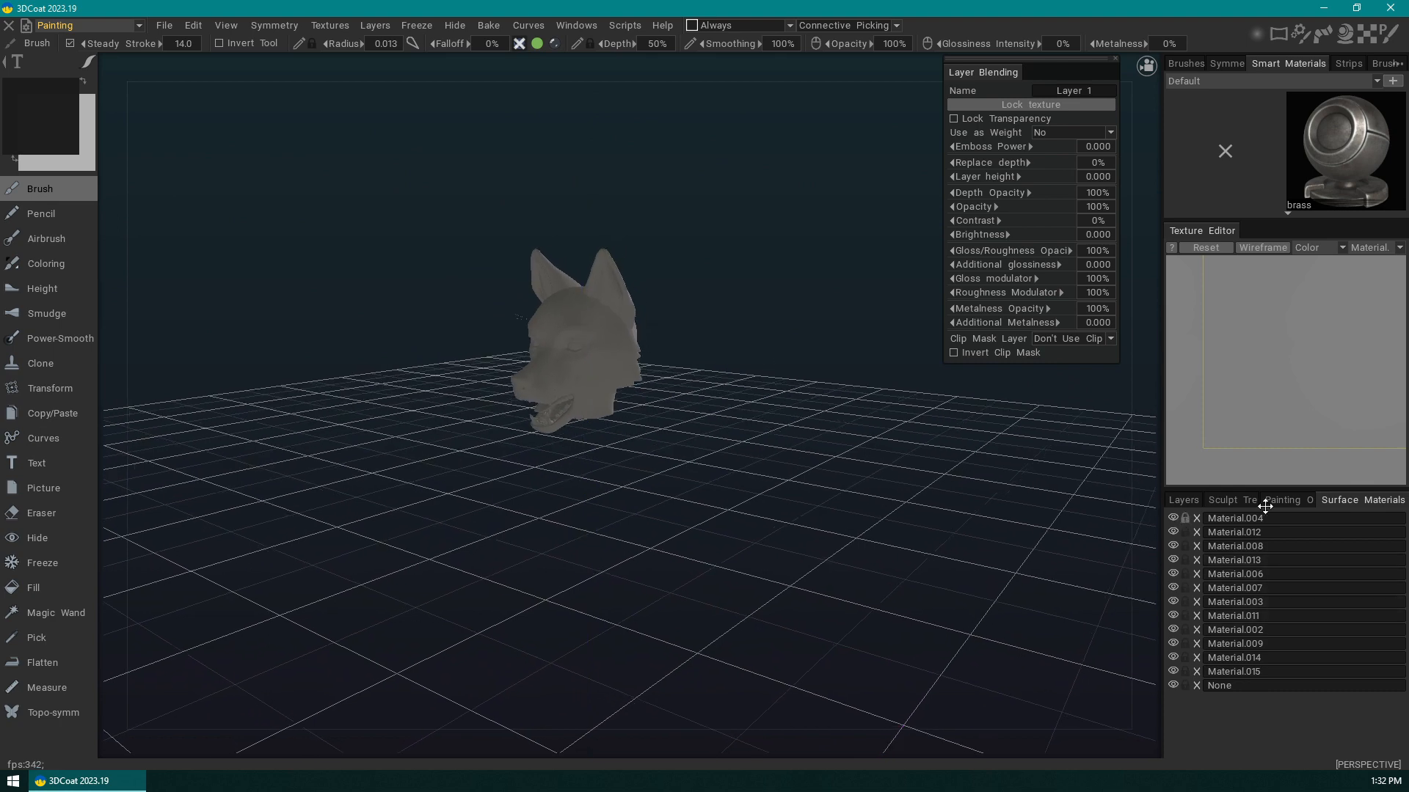
- Toggle the visibility of Material.004, Material.002 and Material.009 to identify the head parts they cover
click(1173, 518)
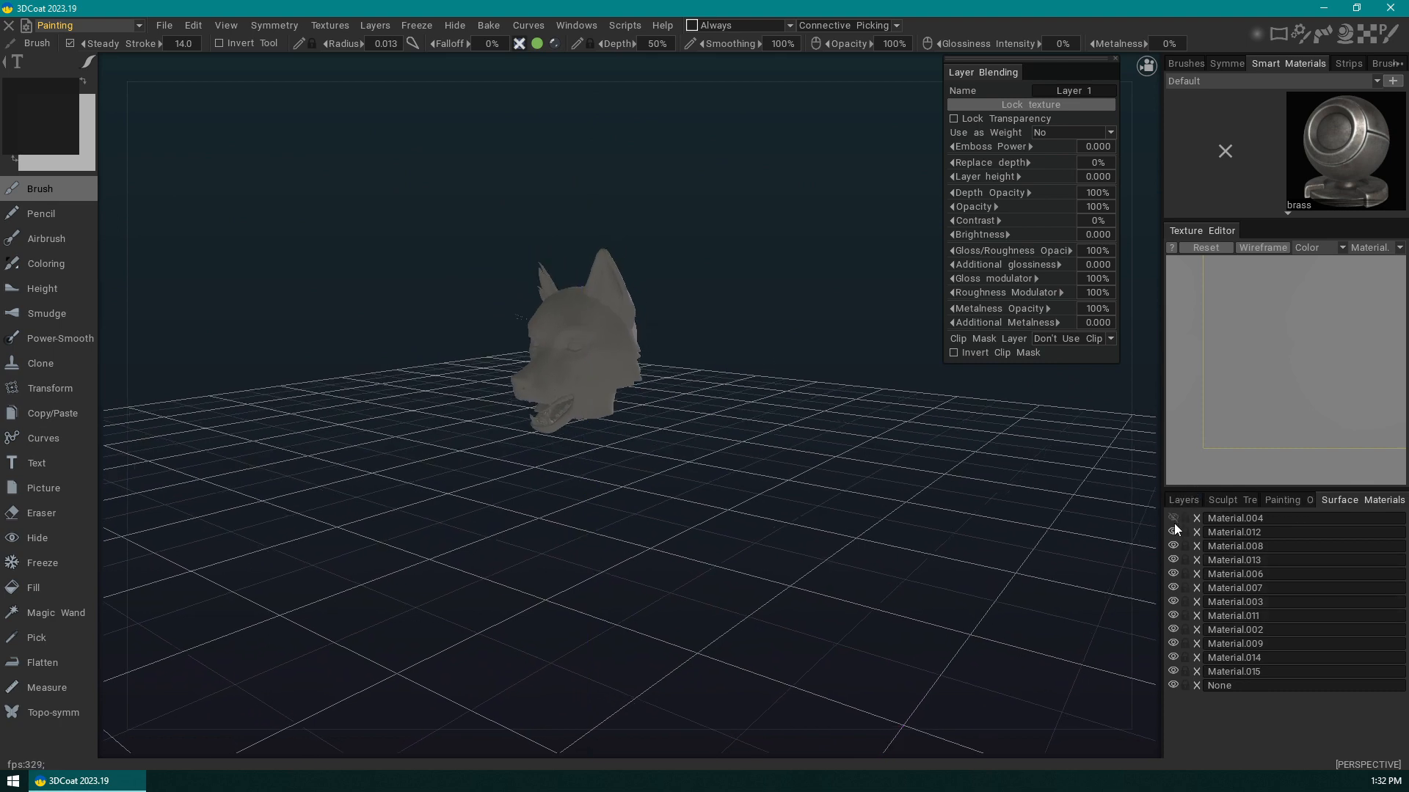
click(1174, 518)
click(1174, 629)
click(1174, 629)
click(1173, 641)
click(1173, 643)
scroll(807, 352, up, 2)
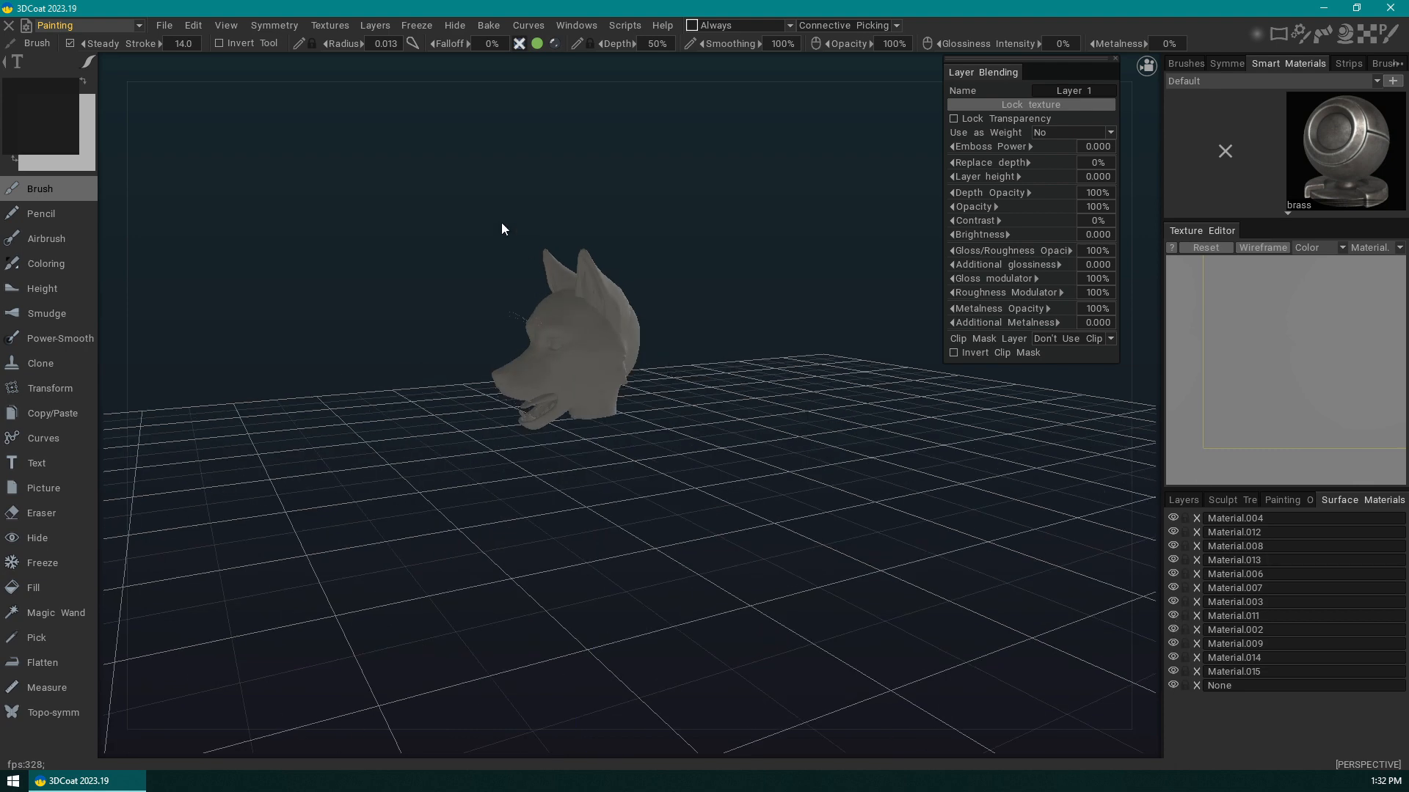
- Import wolf_head_shaders.psd from the [SN] Noble Wolf Shading Kit-20220821T135924Z-001 folder as Layers Color on the Material.002 UV set
click(344, 25)
mouse_move(405, 65)
click(638, 80)
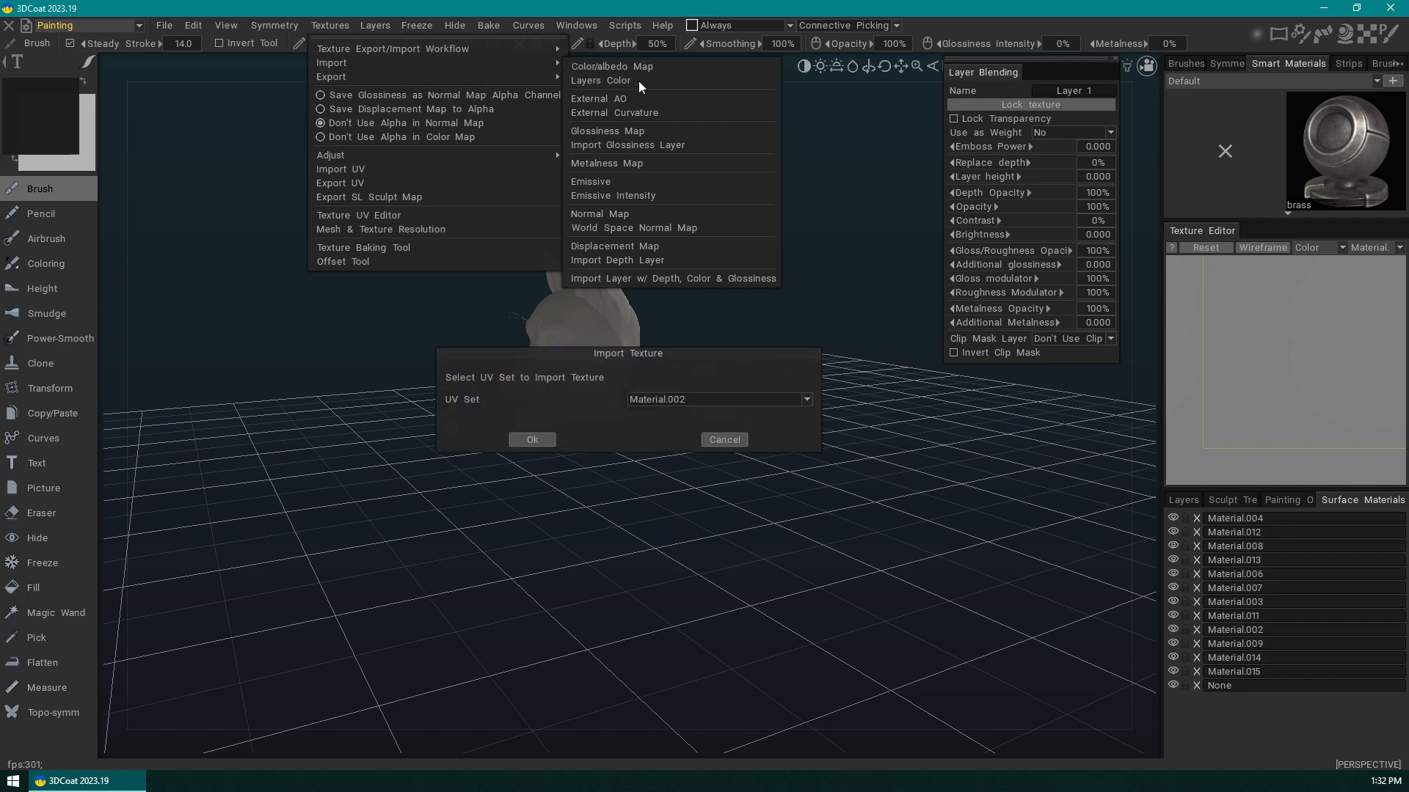
click(533, 440)
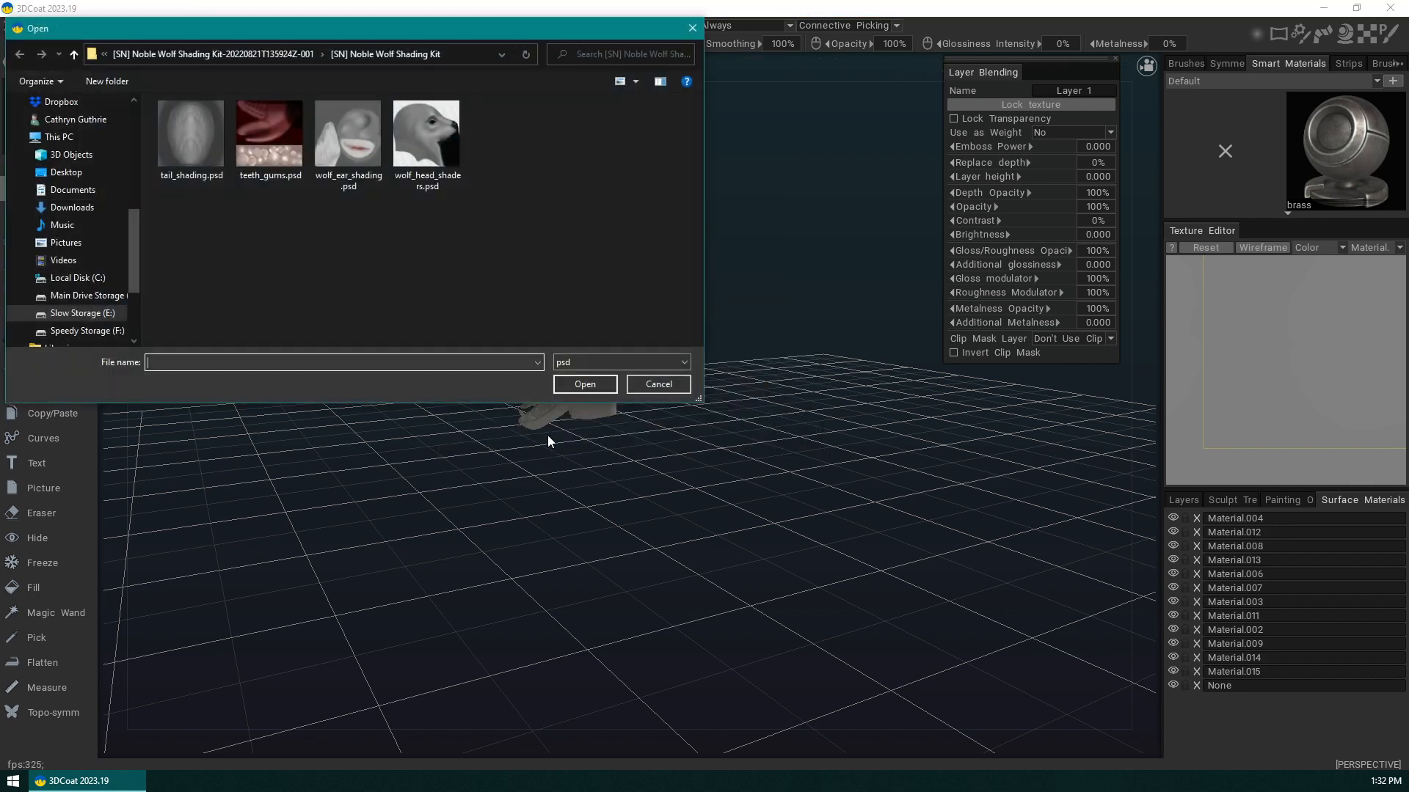
click(438, 170)
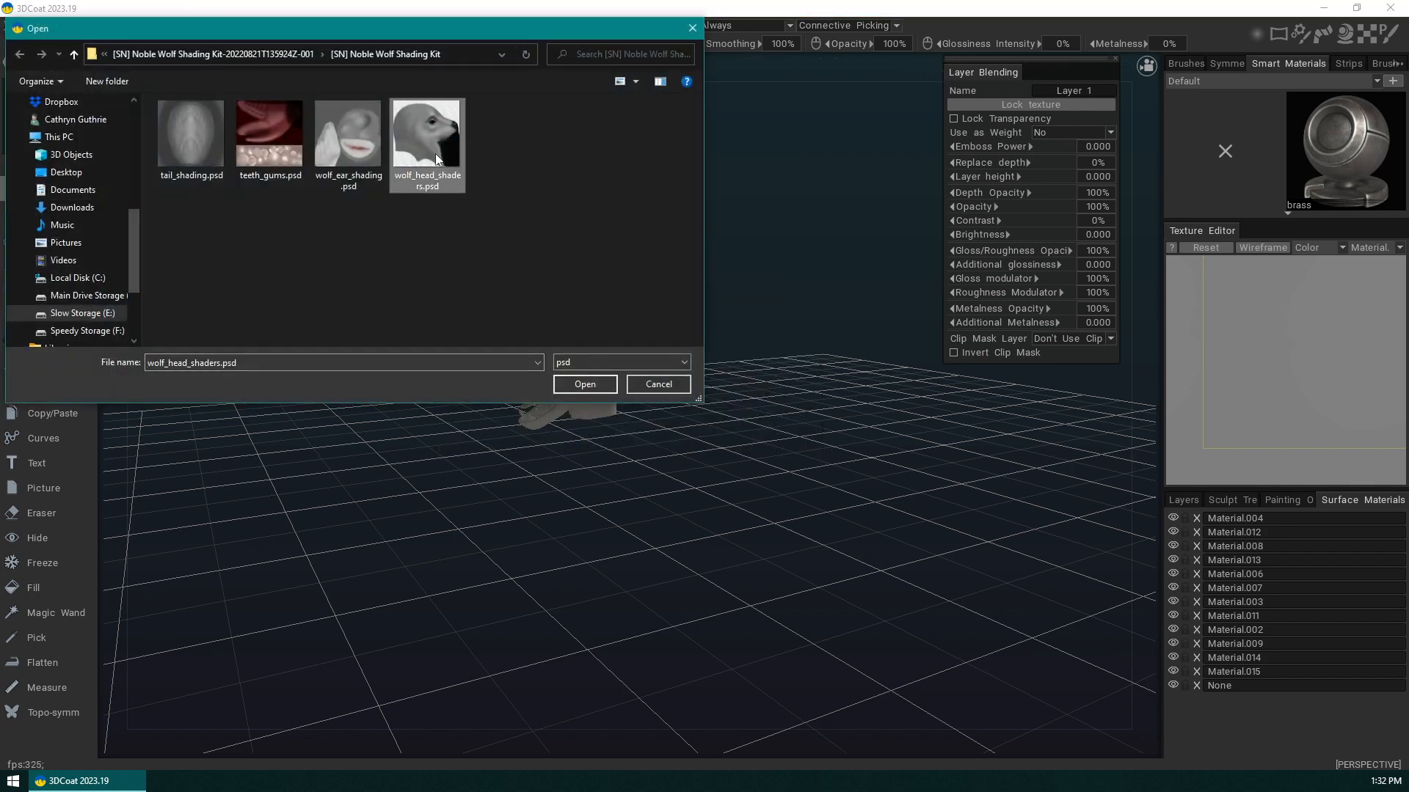
click(286, 55)
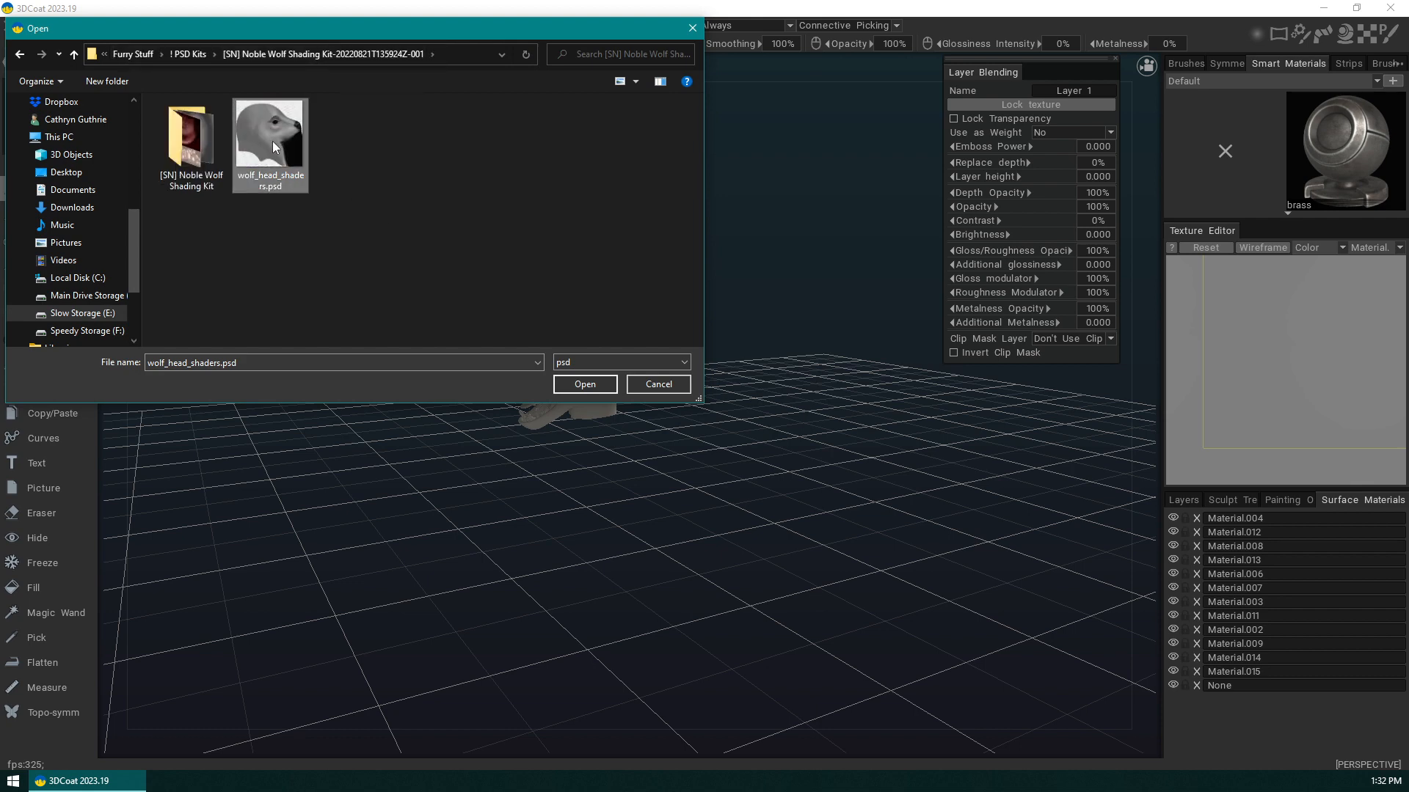
click(605, 384)
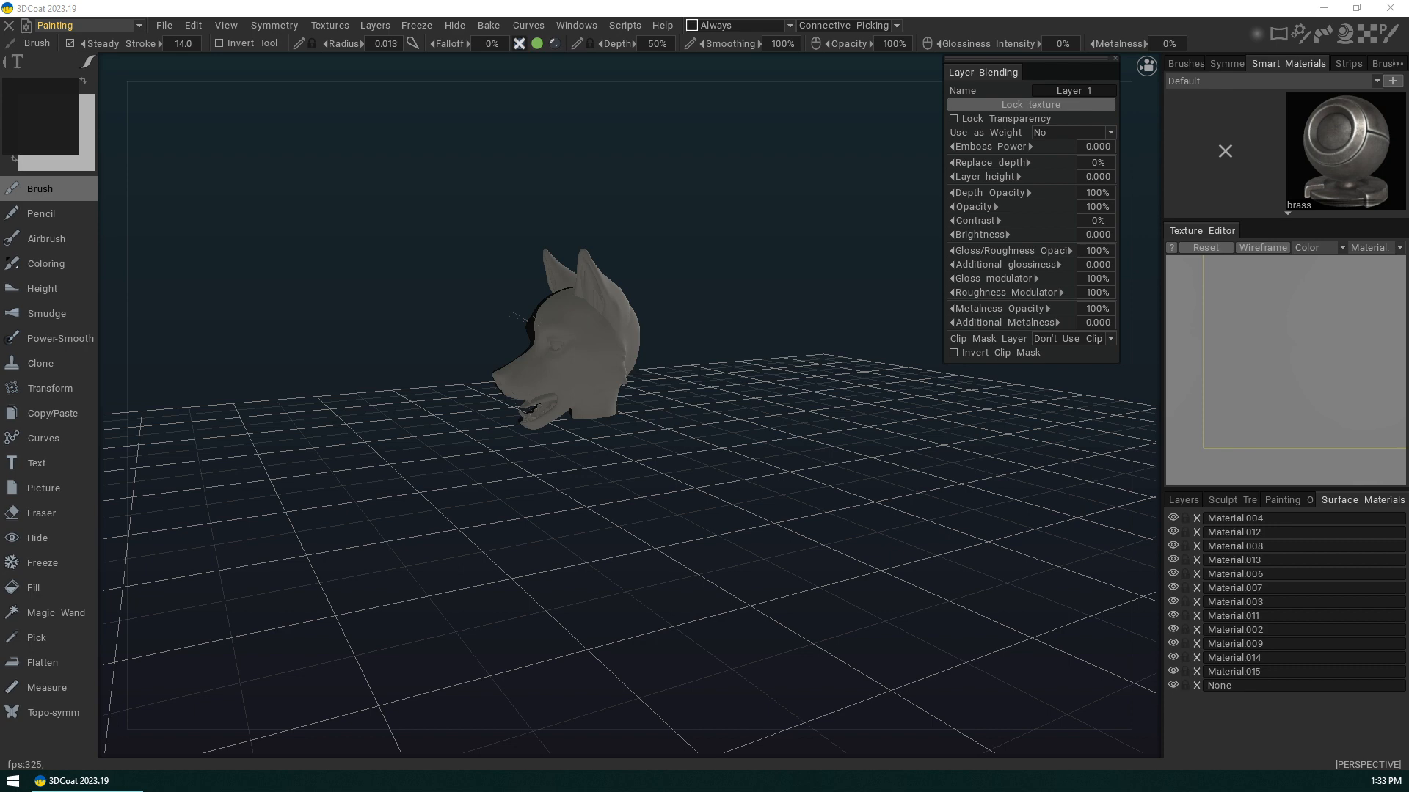
- Inspect the textured side of the wolf head and hide the imported UV layer group
drag(627, 516, 833, 511)
scroll(758, 478, up, 10)
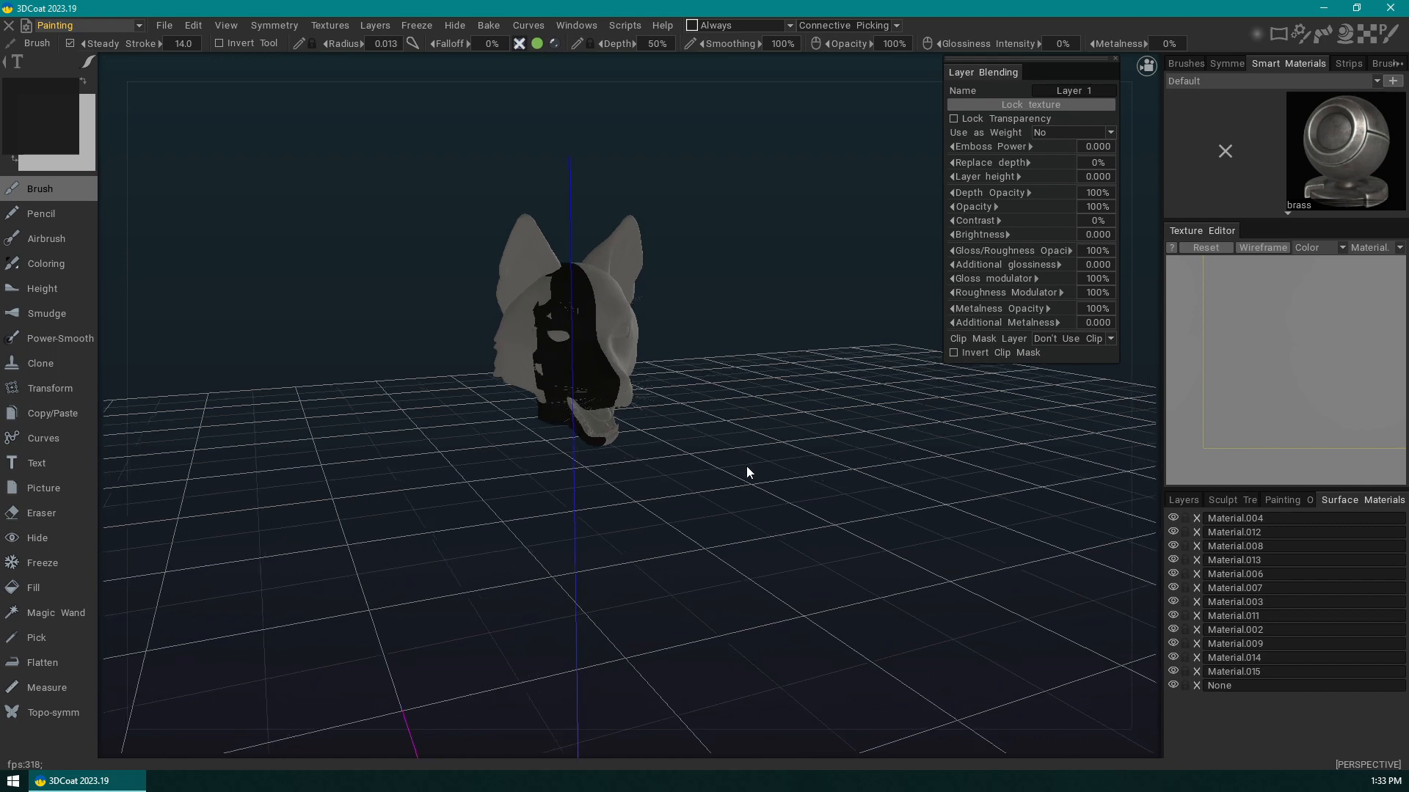
drag(764, 447, 812, 412)
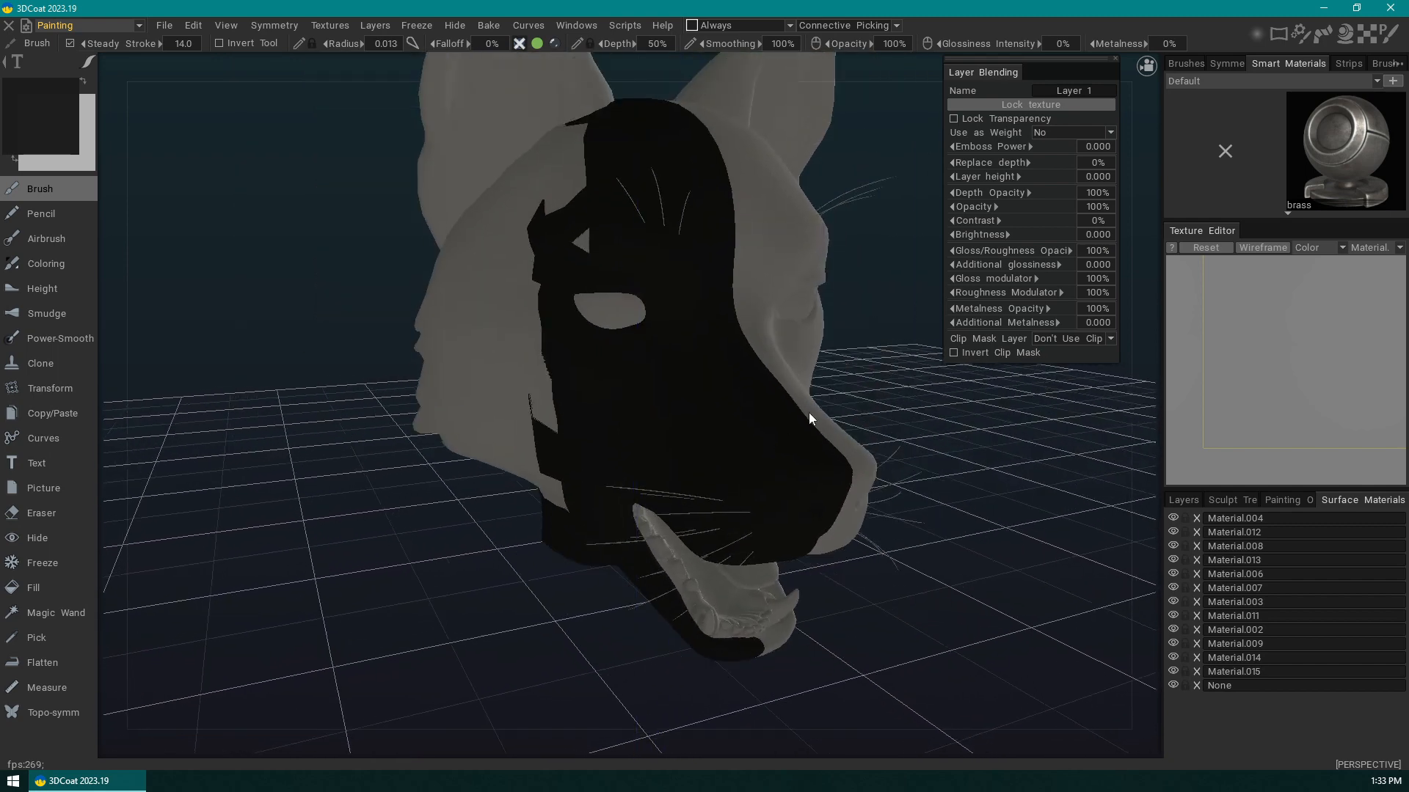
click(1196, 501)
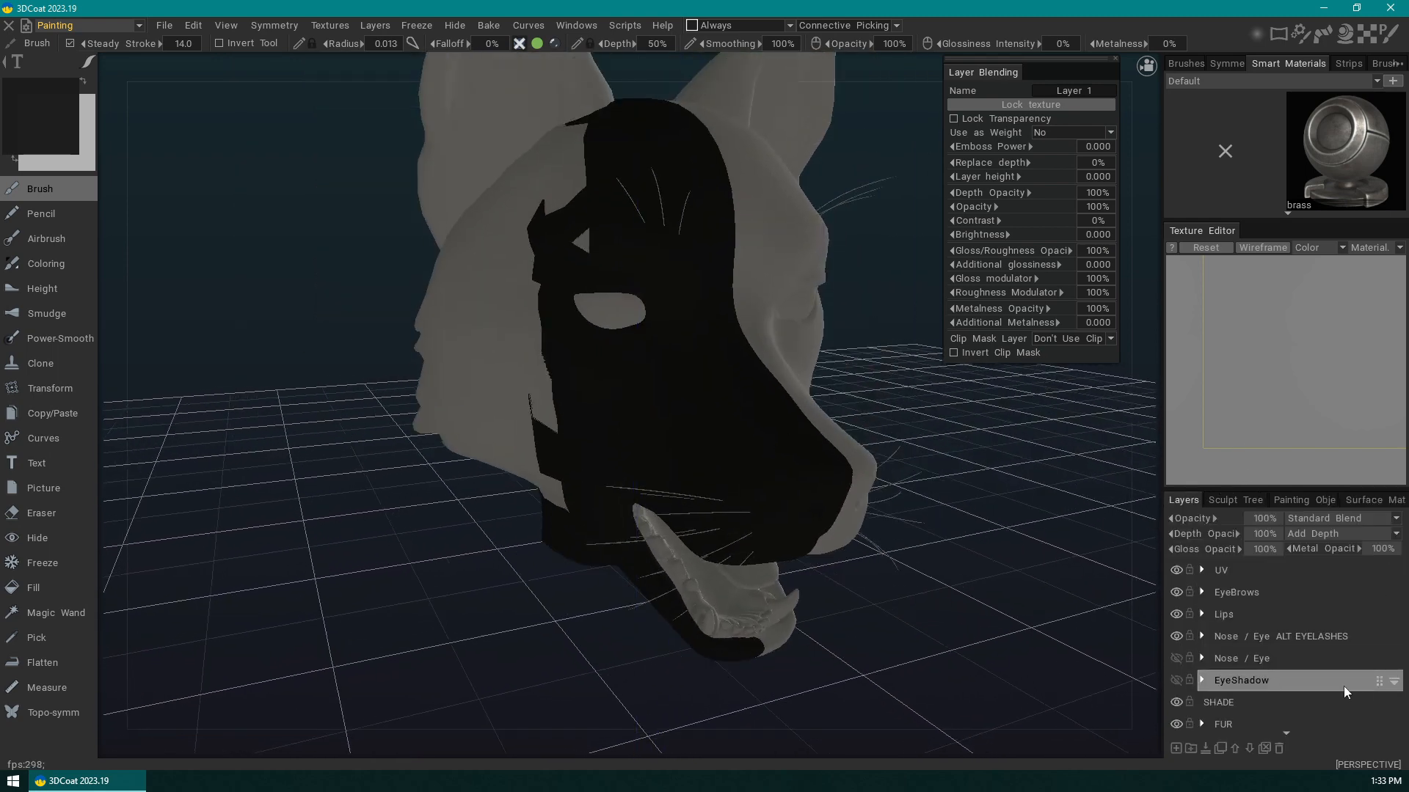
scroll(1316, 676, down, 4)
scroll(1318, 675, up, 4)
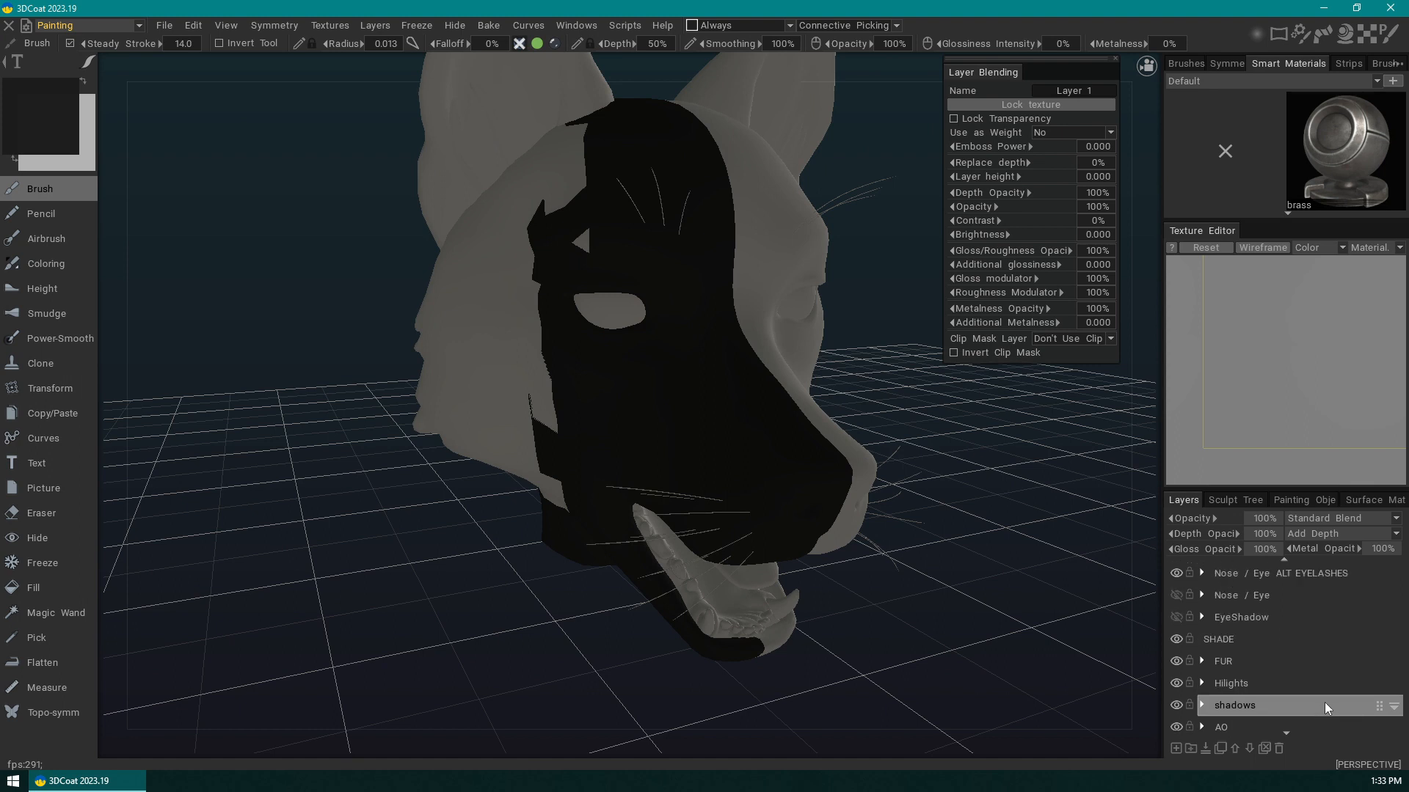
click(1176, 570)
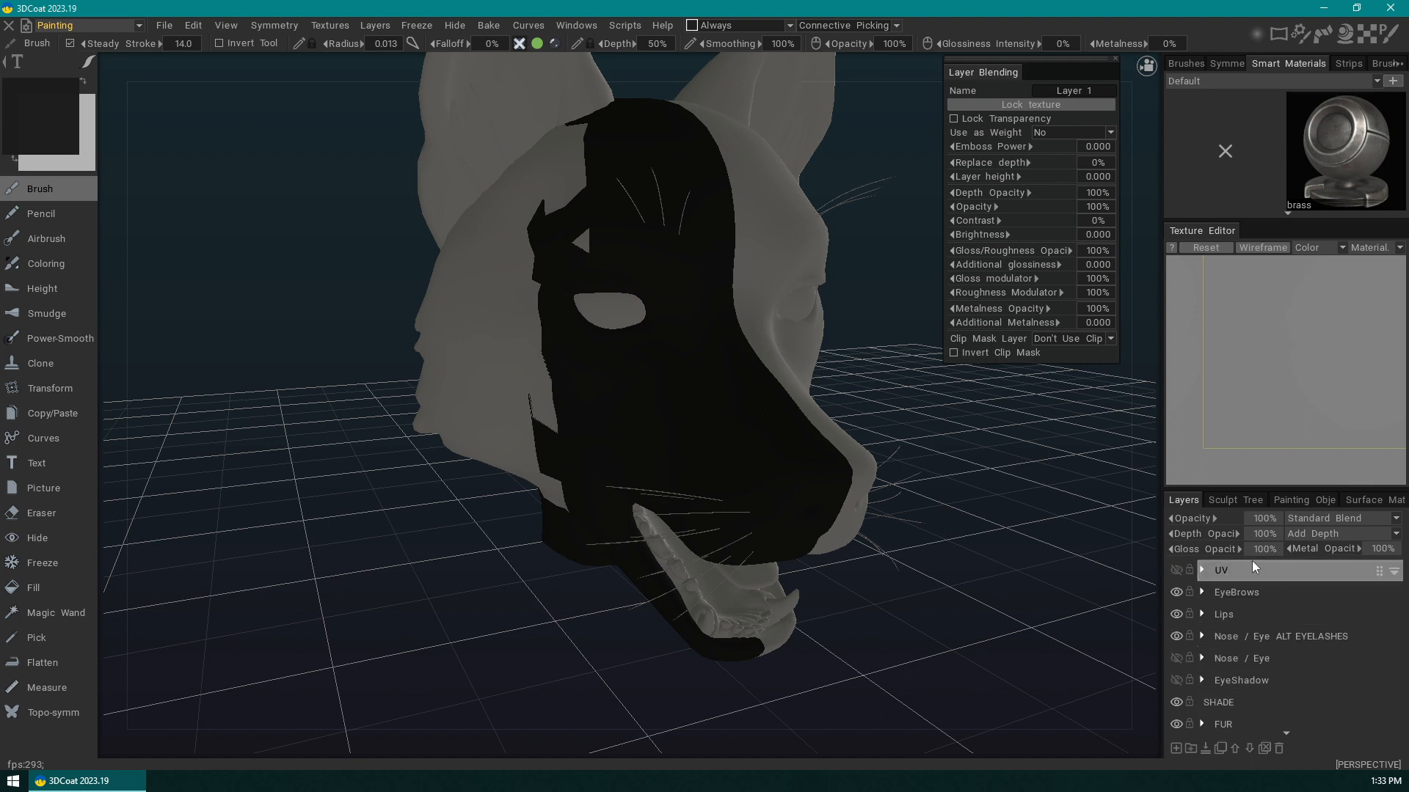
- Hide the EyeBrows and Lips layer groups and toggle the visibility of Nose / Eye ALT EYELASHES
click(1177, 593)
click(1178, 618)
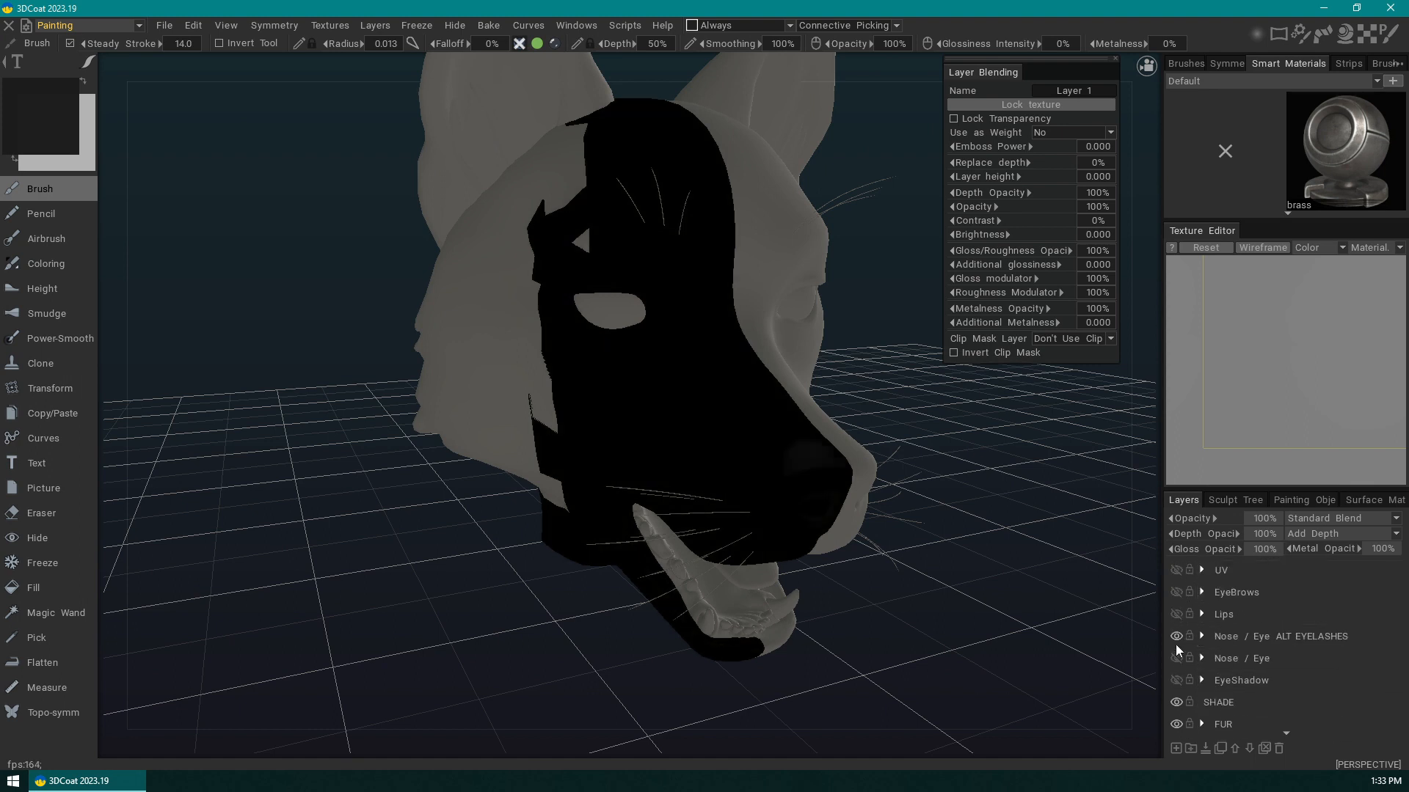
click(1177, 637)
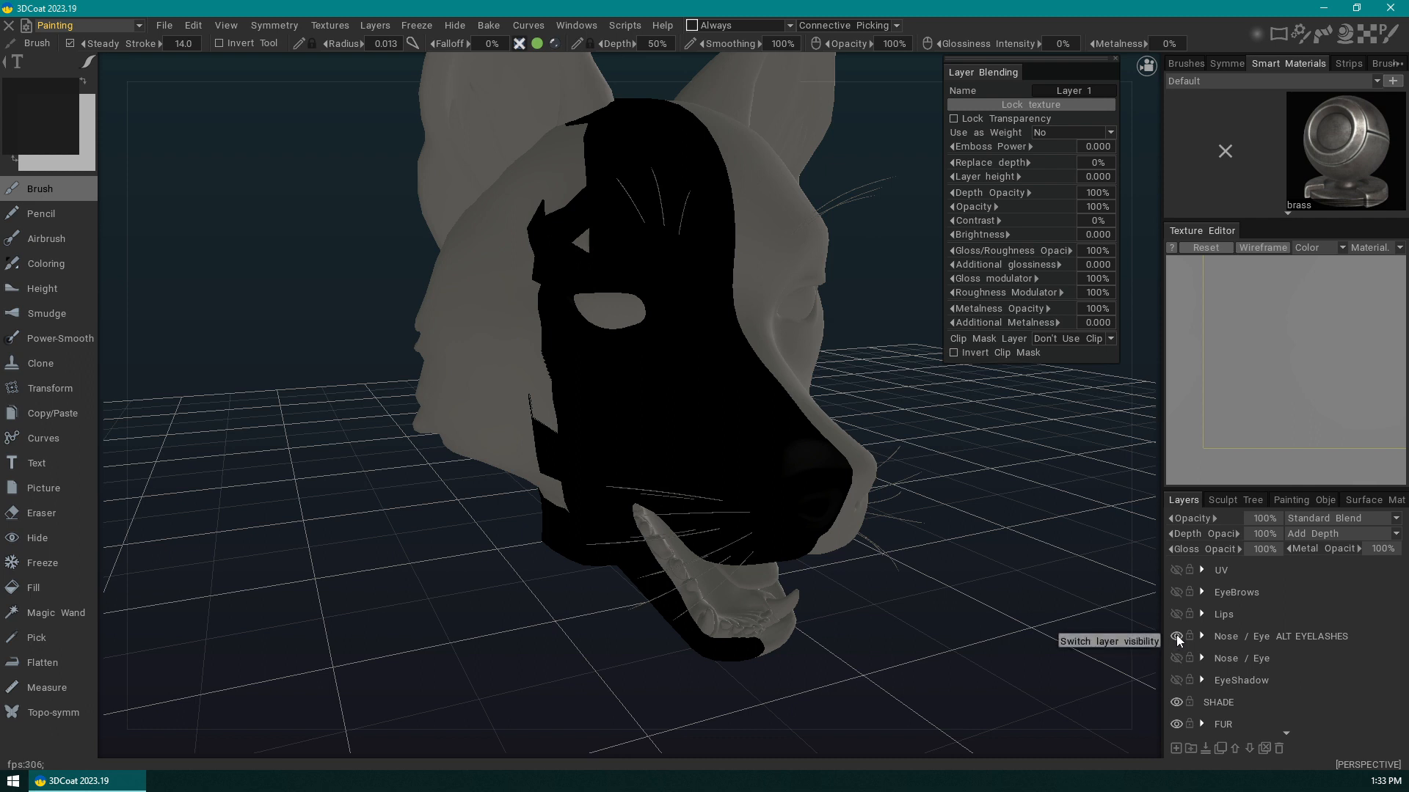
- Select the SHADE layer and toggle the visibility of the COLOR layer
scroll(1337, 660, down, 3)
click(1274, 598)
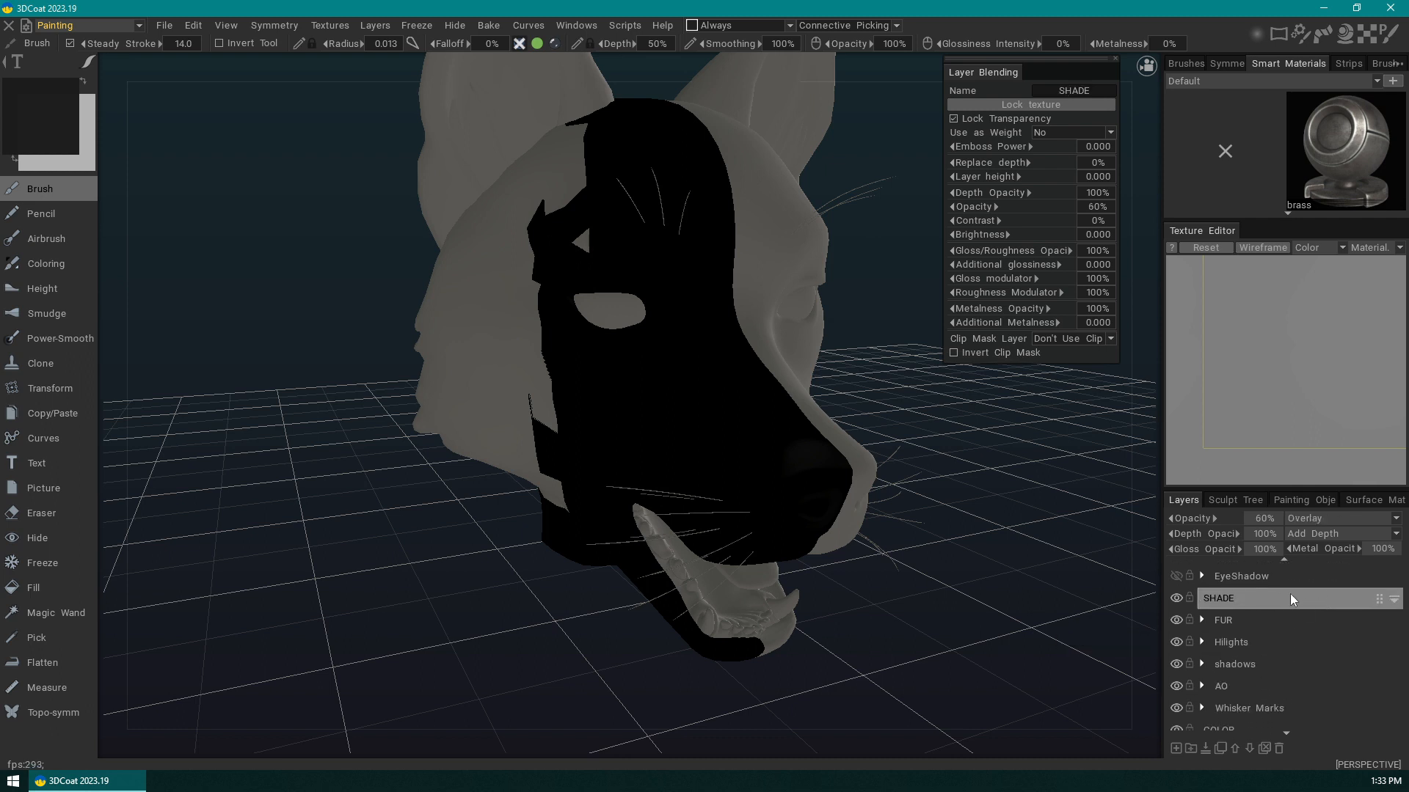
scroll(1321, 663, down, 4)
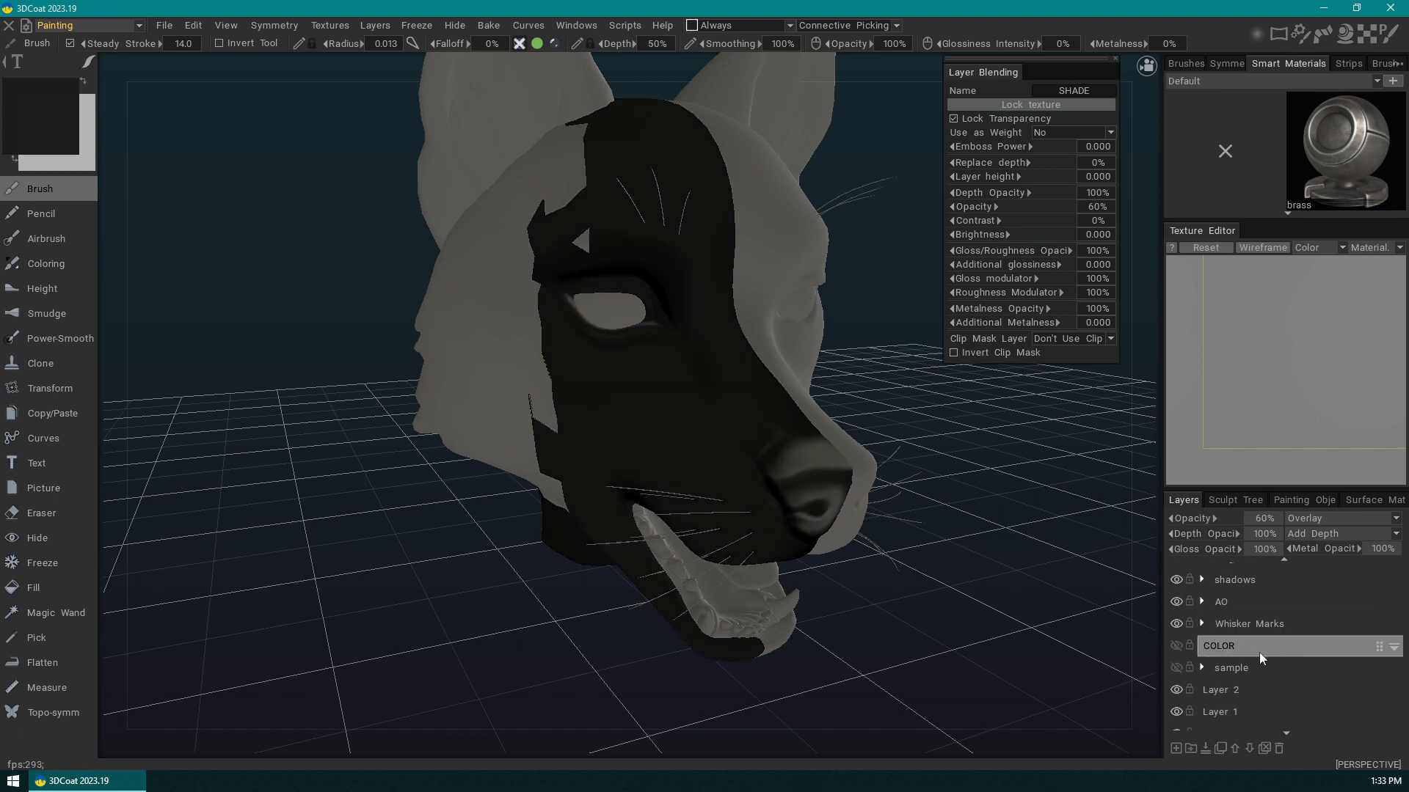
click(1177, 645)
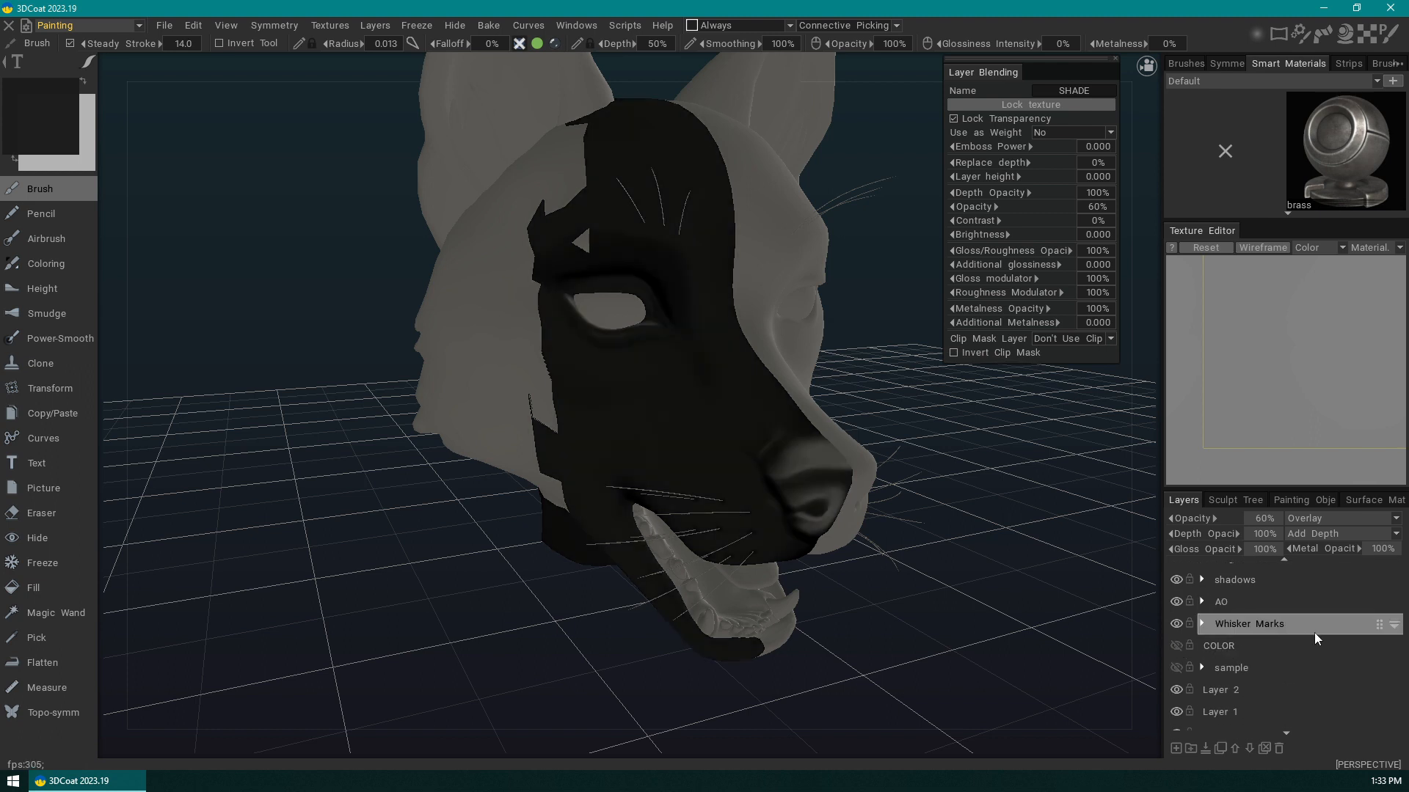
- Toggle the EyeShadow group on and off and show the Nose / Eye group on the wolf head
scroll(1294, 646, up, 5)
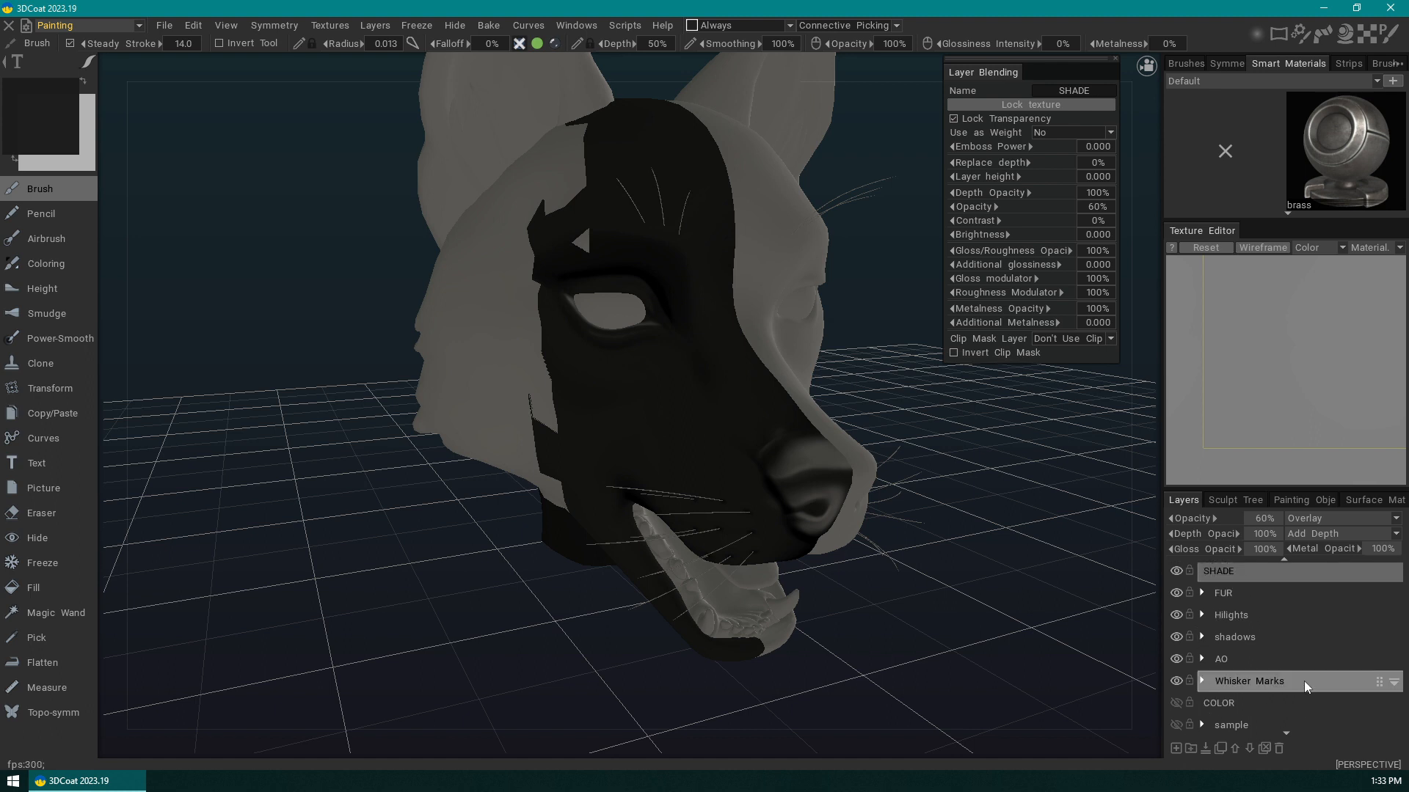
click(1177, 606)
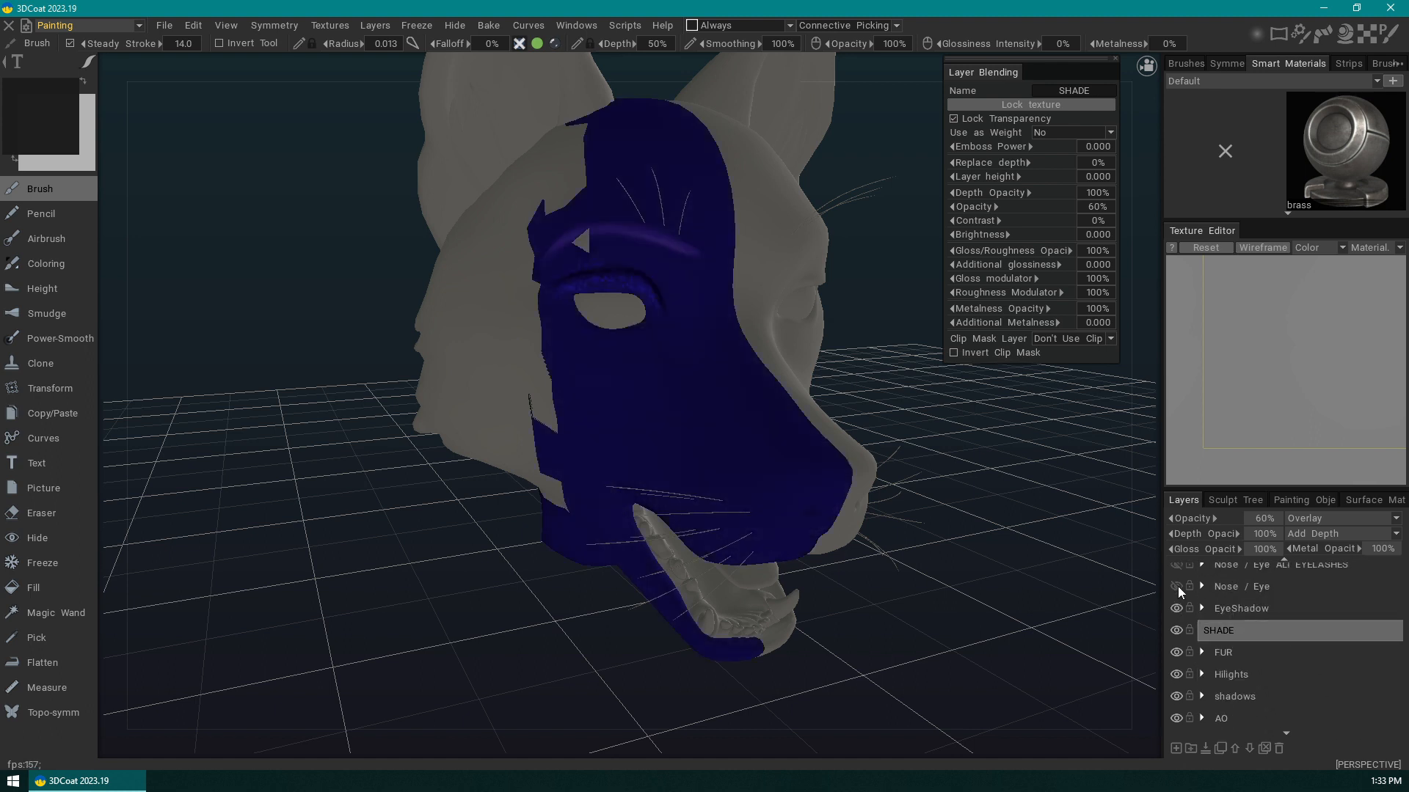
click(1177, 606)
click(1177, 584)
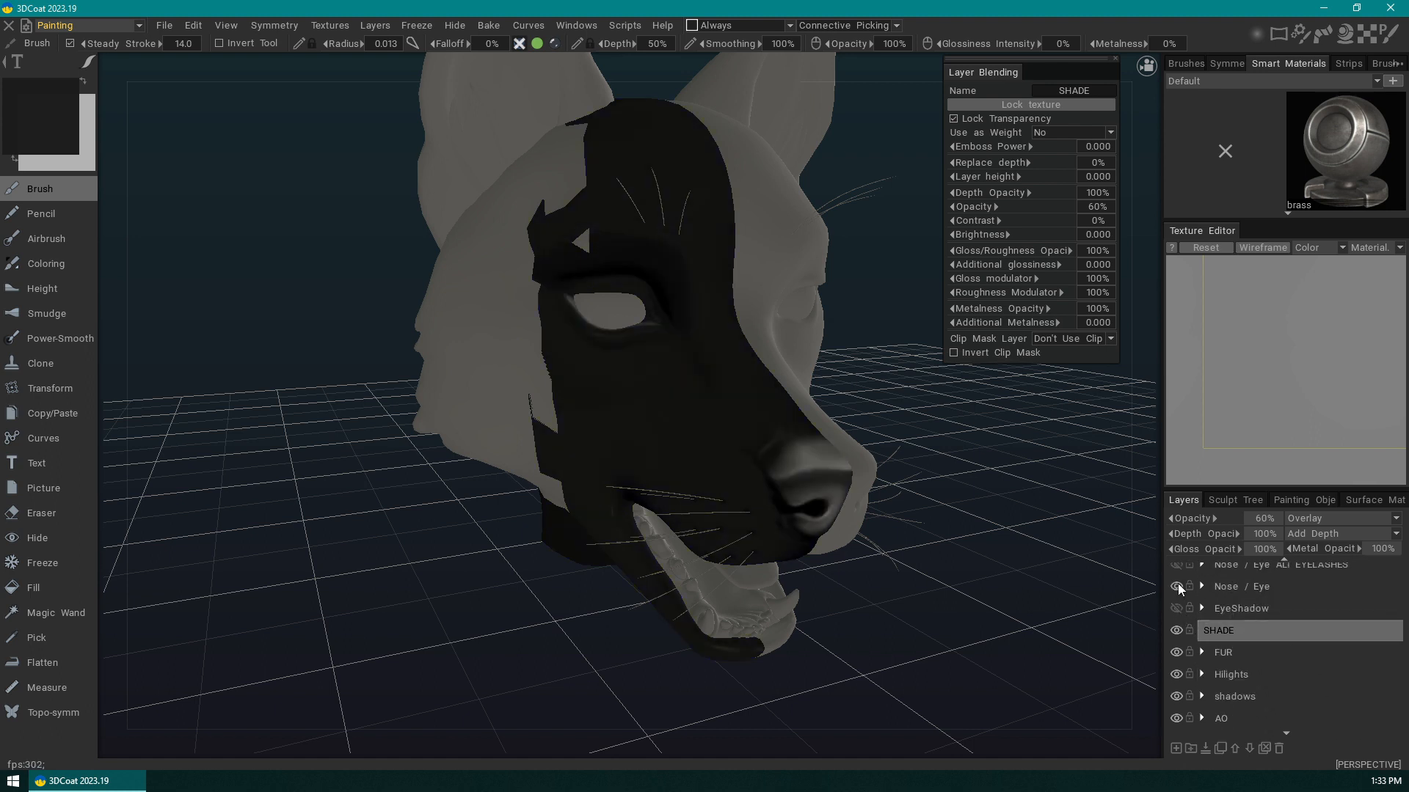
scroll(1328, 609, up, 2)
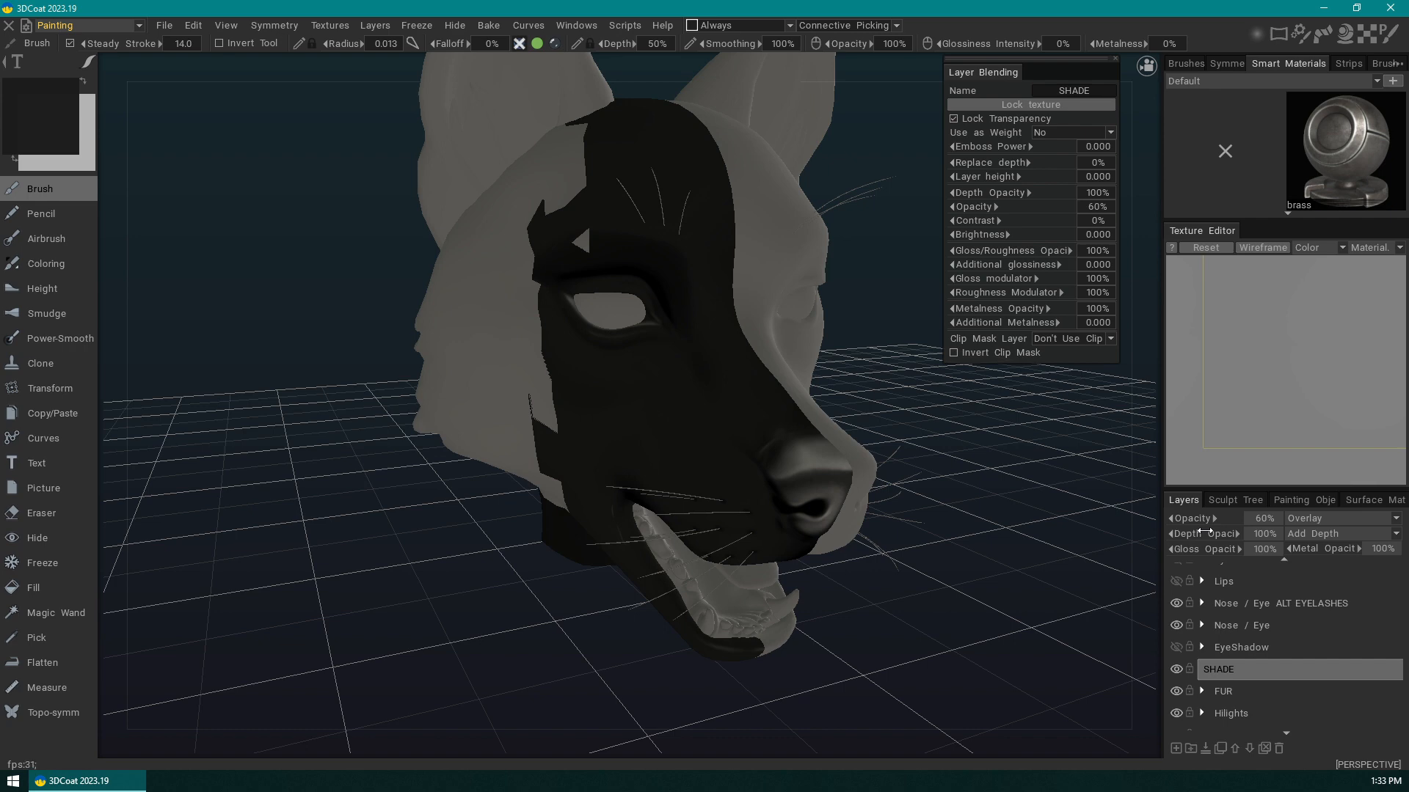
drag(1025, 552, 986, 539)
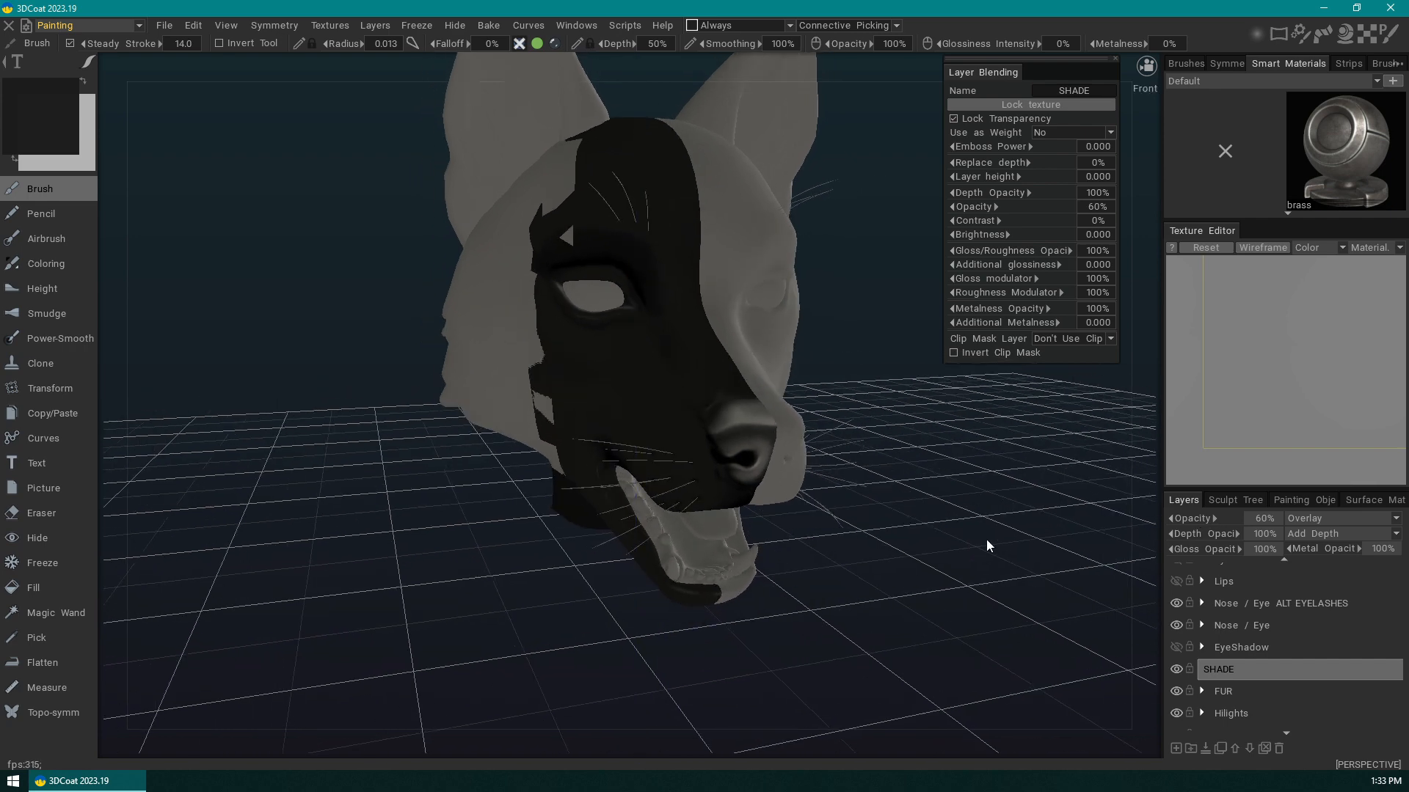
- Import wolf_head_shaders.psd as Layers Color on the Material.009 UV set
click(375, 25)
mouse_move(338, 25)
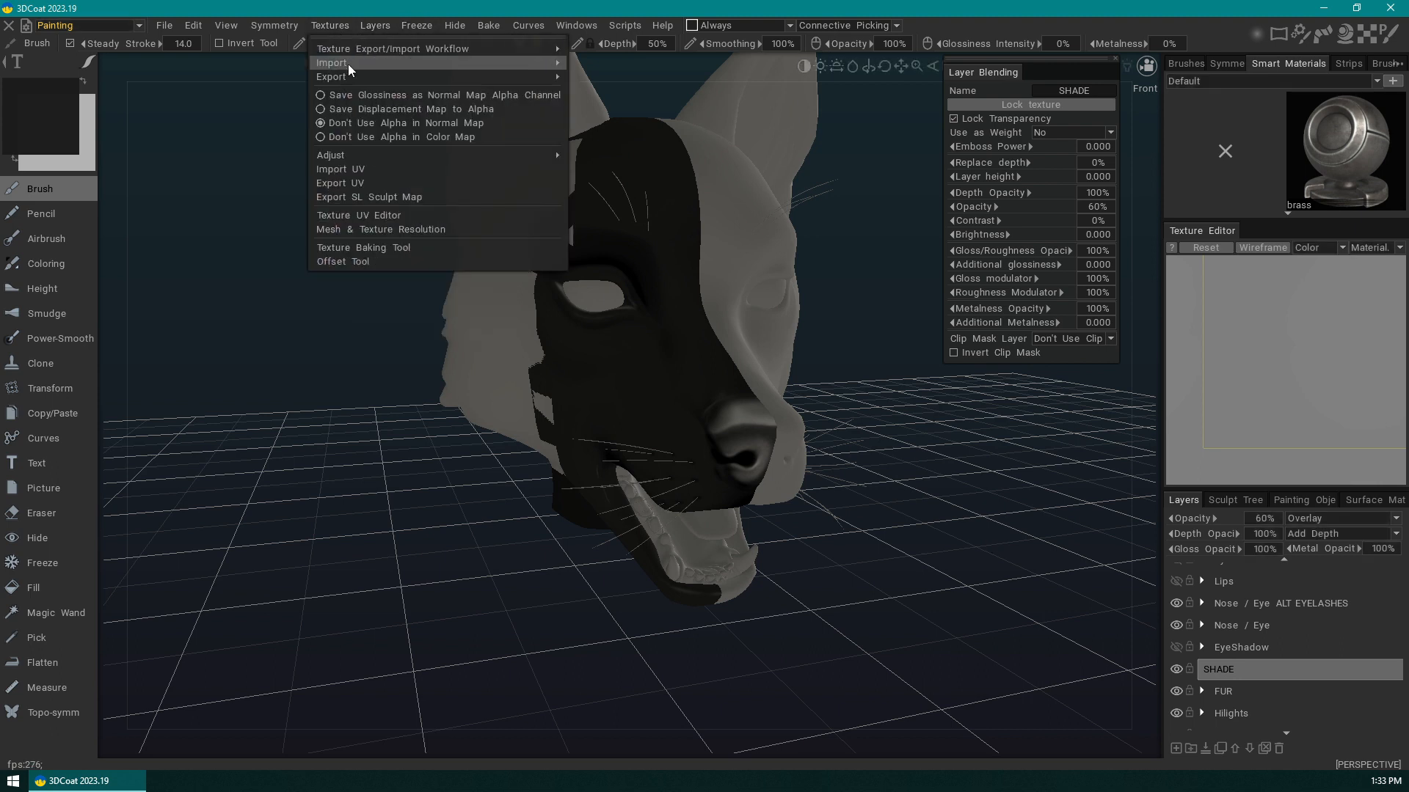
mouse_move(526, 63)
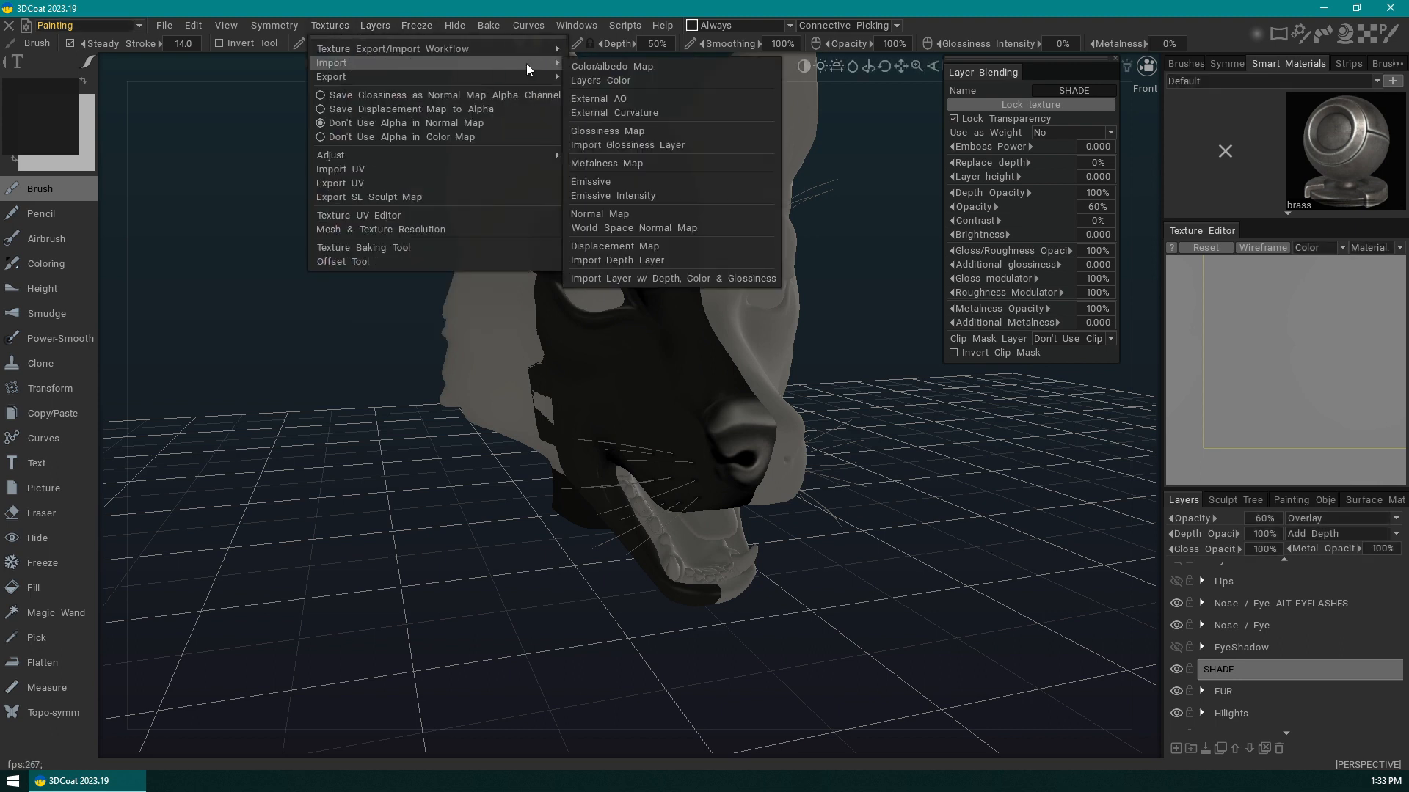
click(656, 78)
click(763, 399)
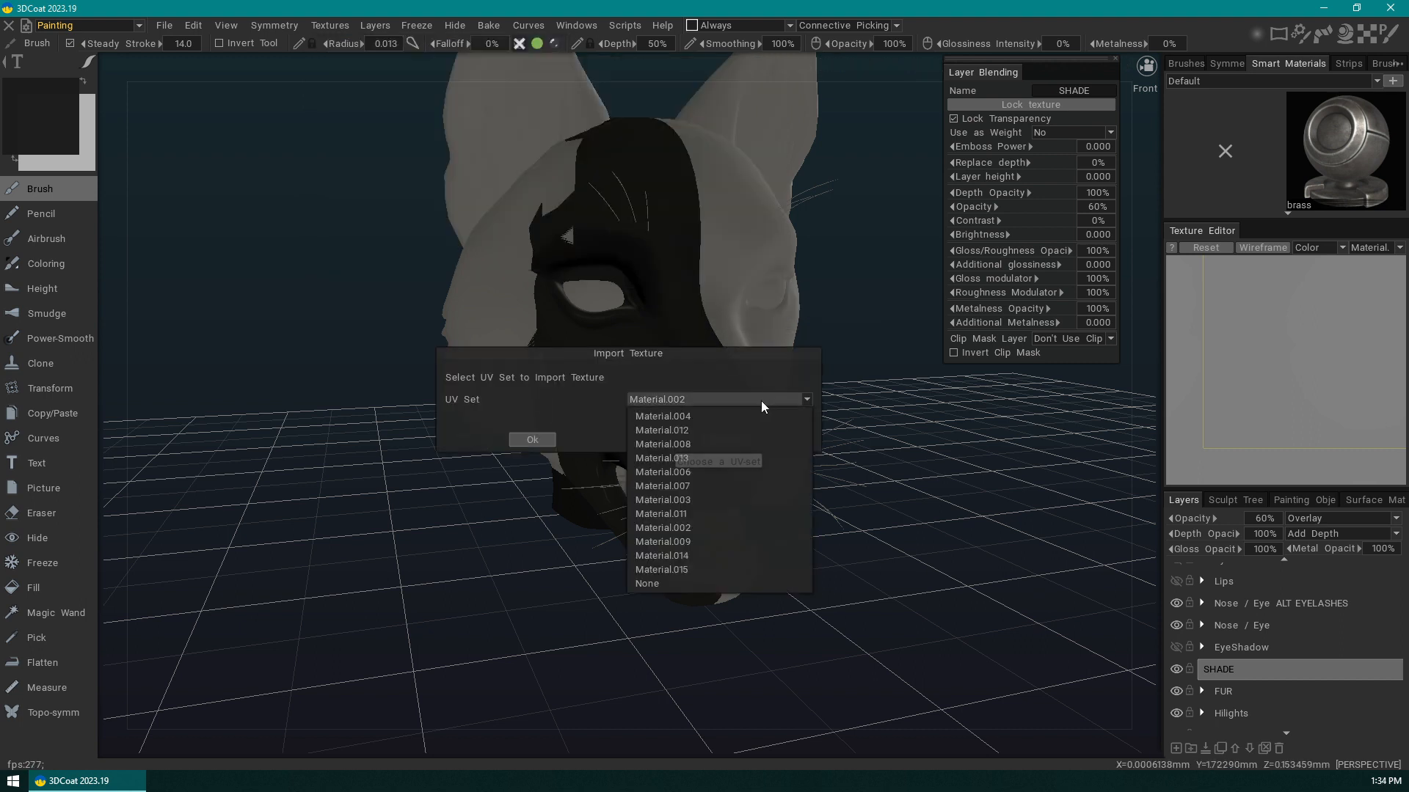
click(725, 542)
click(547, 439)
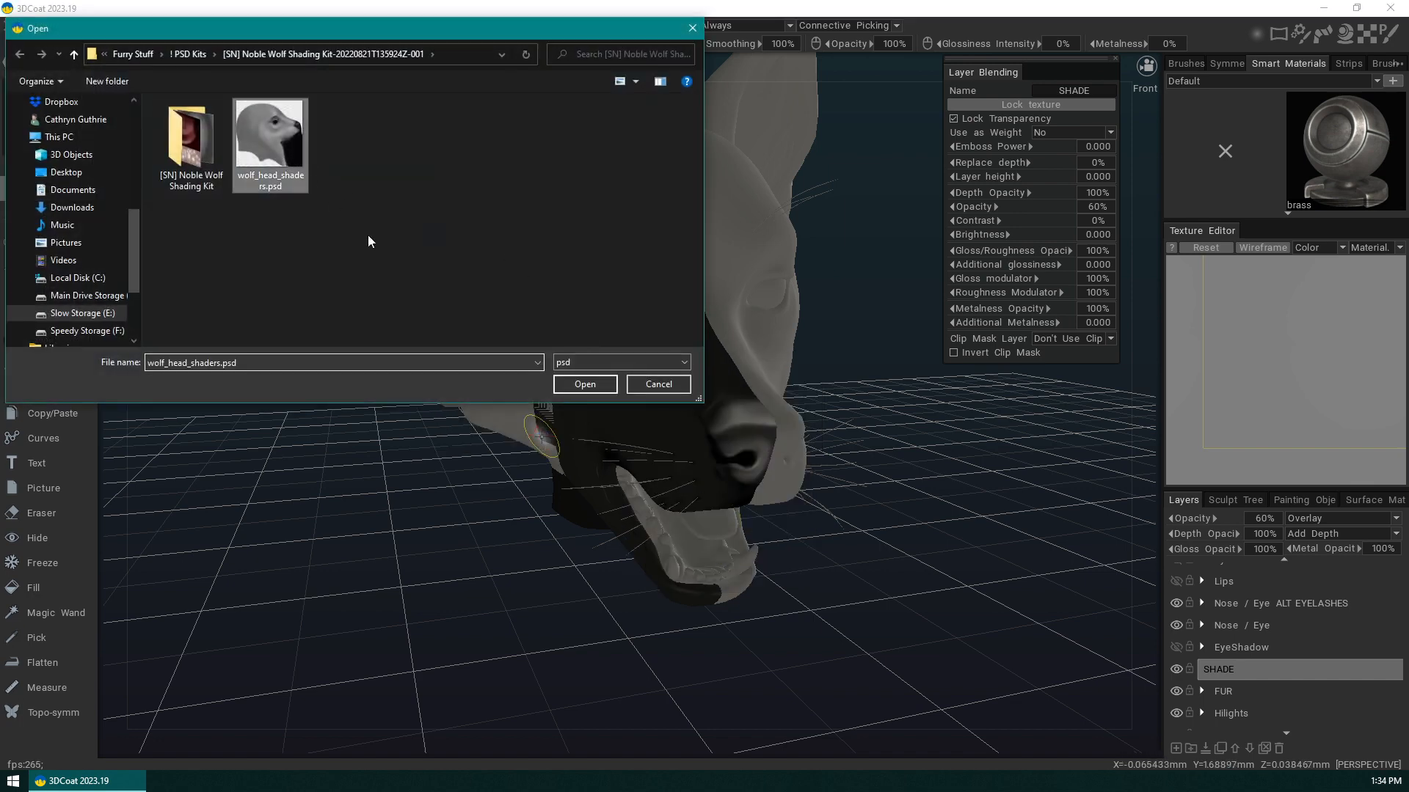
click(587, 384)
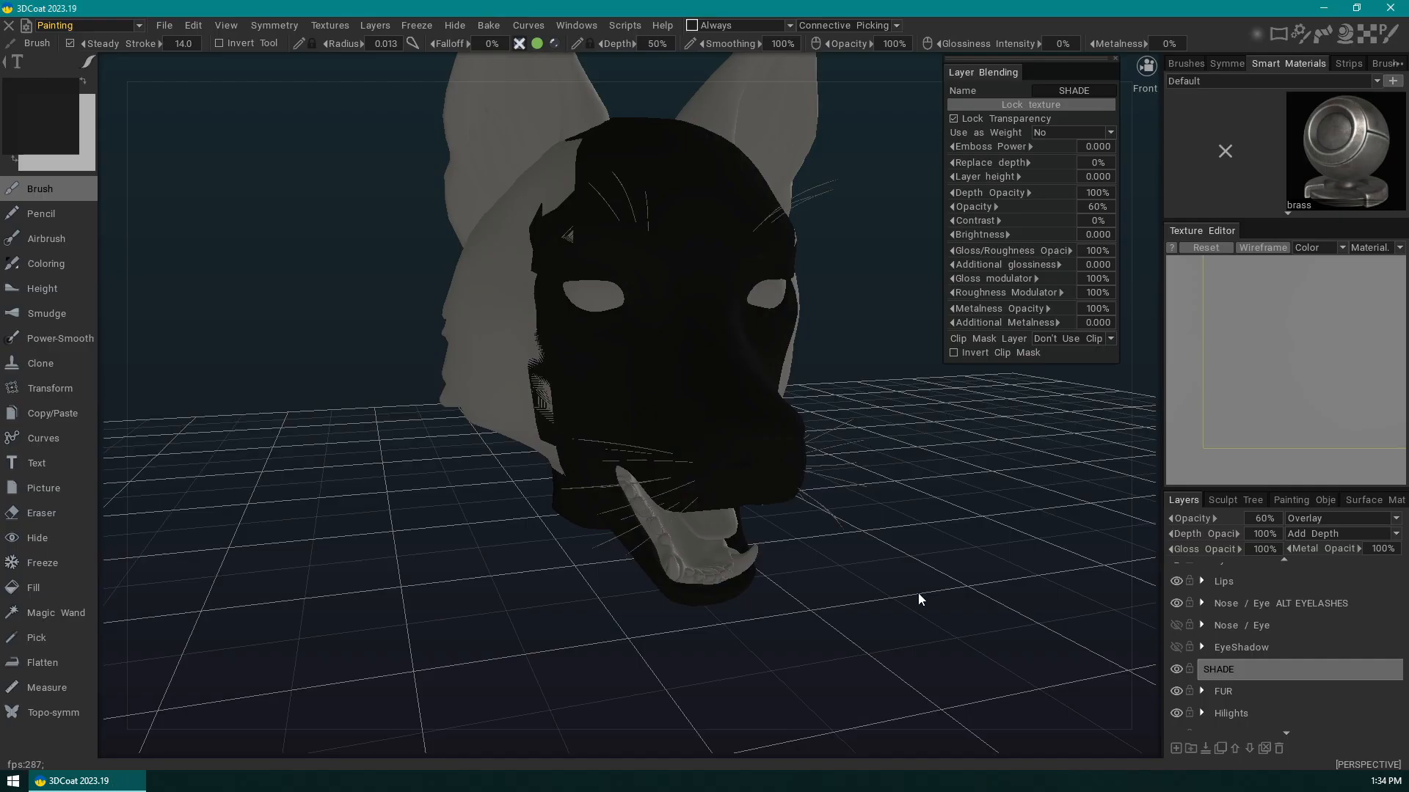
- View the head from the front and toggle the visibility of the UV and EyeBrows groups
drag(975, 592, 930, 575)
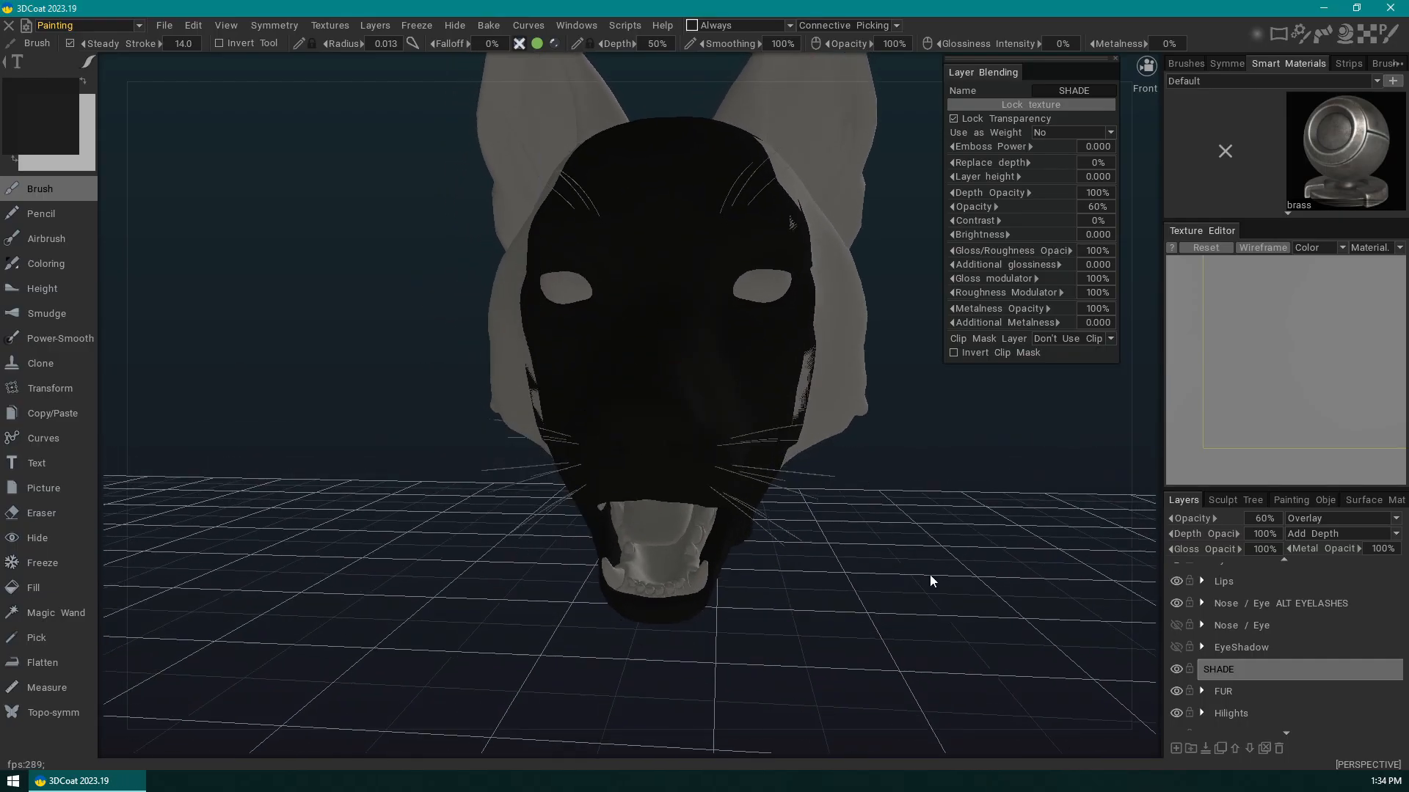
scroll(1317, 631, up, 2)
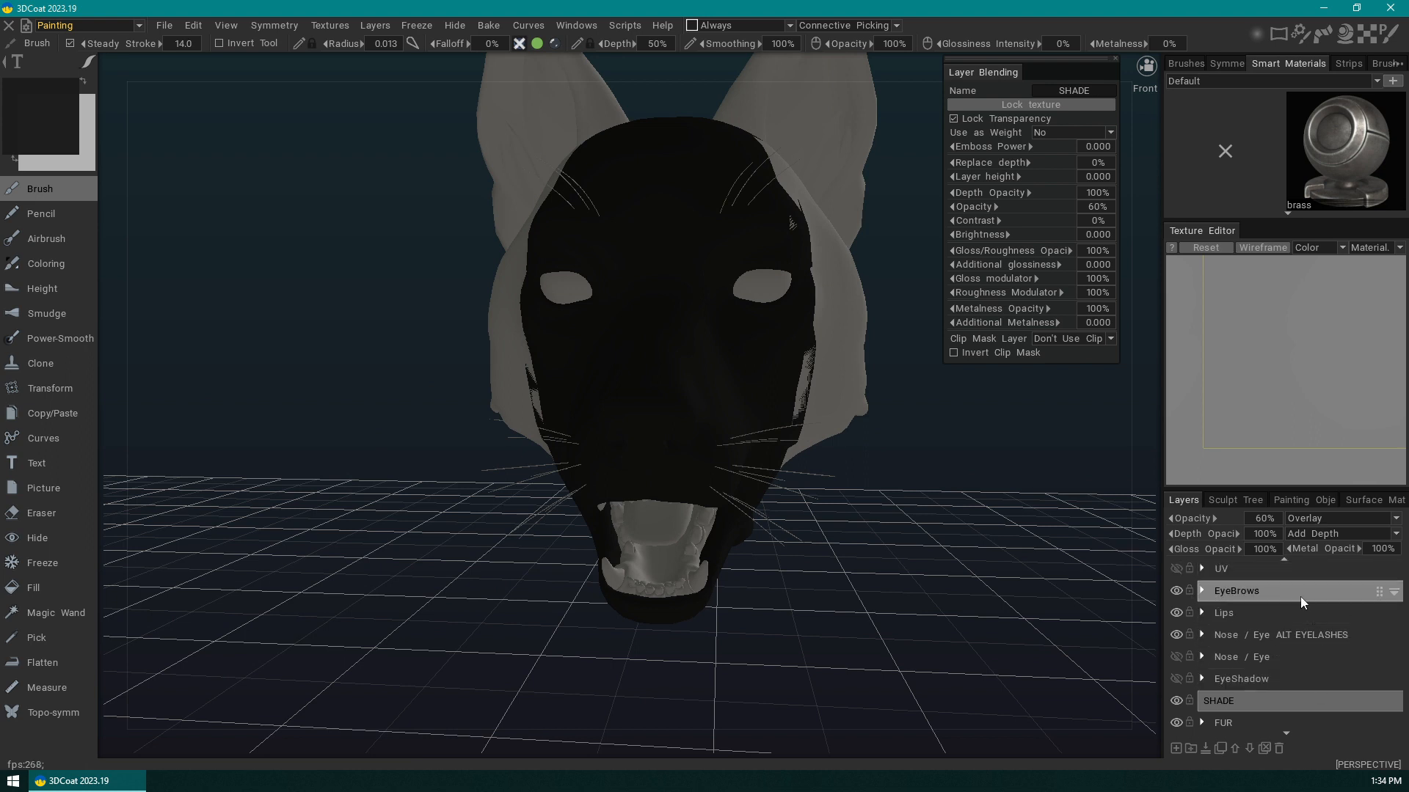
click(1176, 592)
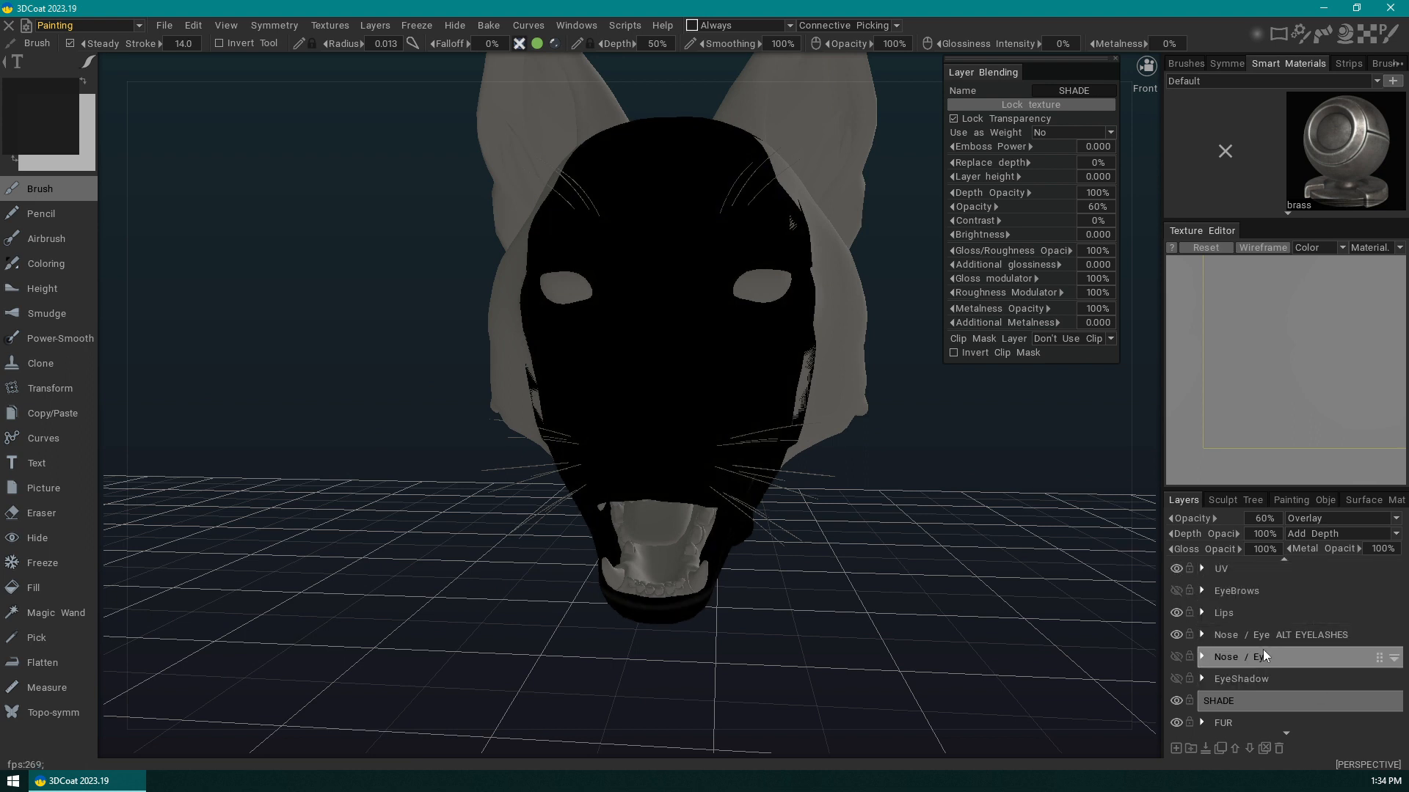
scroll(1319, 628, down, 3)
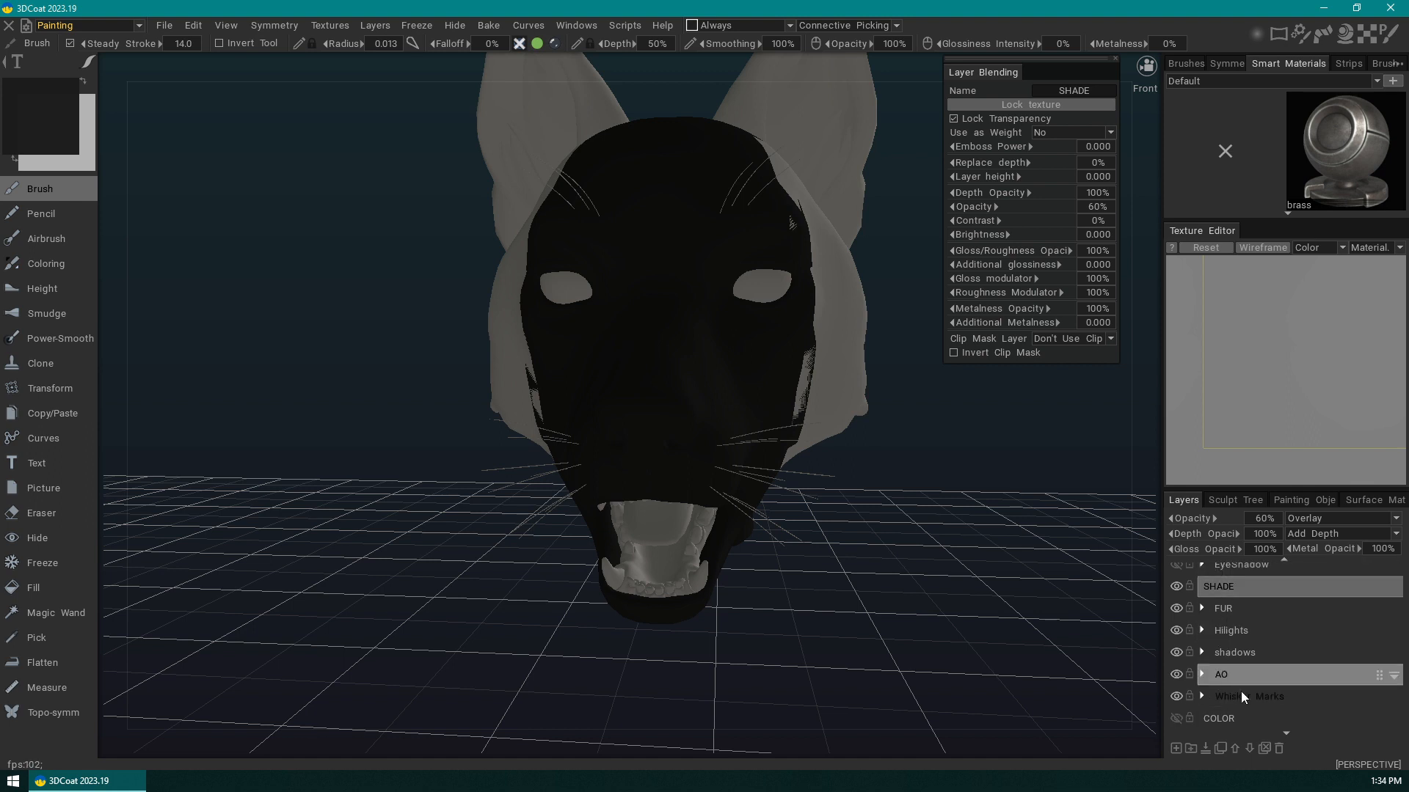
scroll(1305, 695, up, 2)
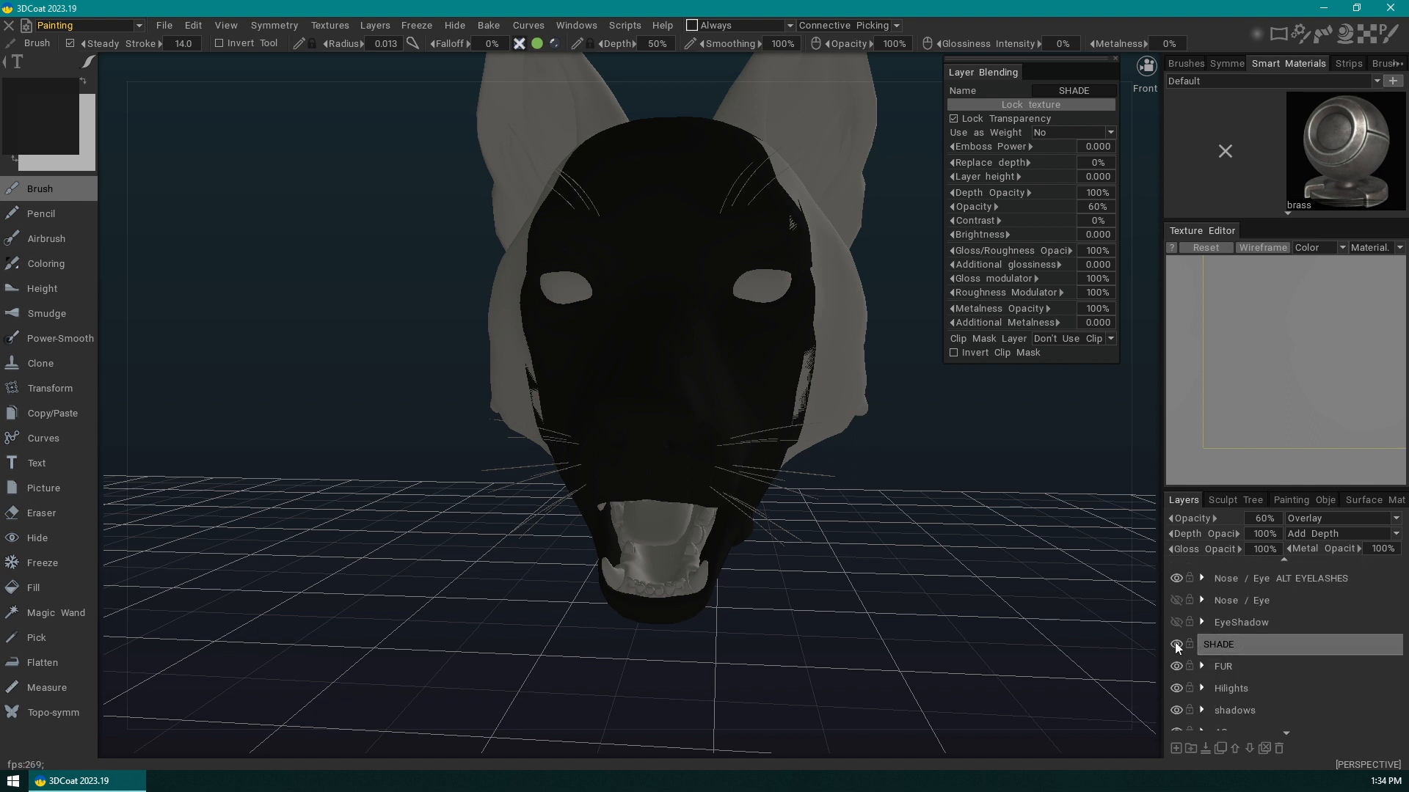
- Expand the FUR and Hilights groups to examine their layers, and collapse both again
click(1200, 665)
scroll(1325, 623, down, 2)
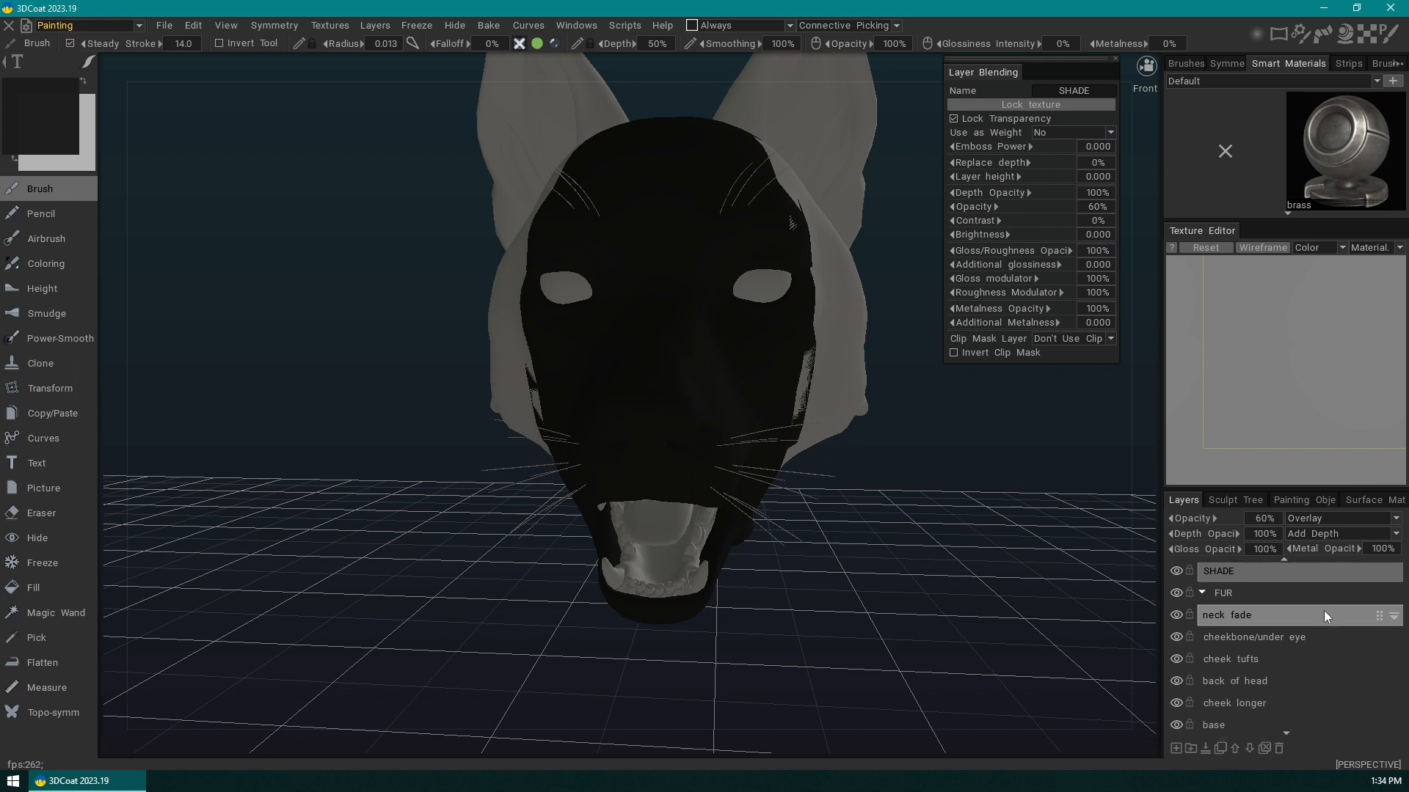
scroll(1322, 620, up, 1)
click(1200, 628)
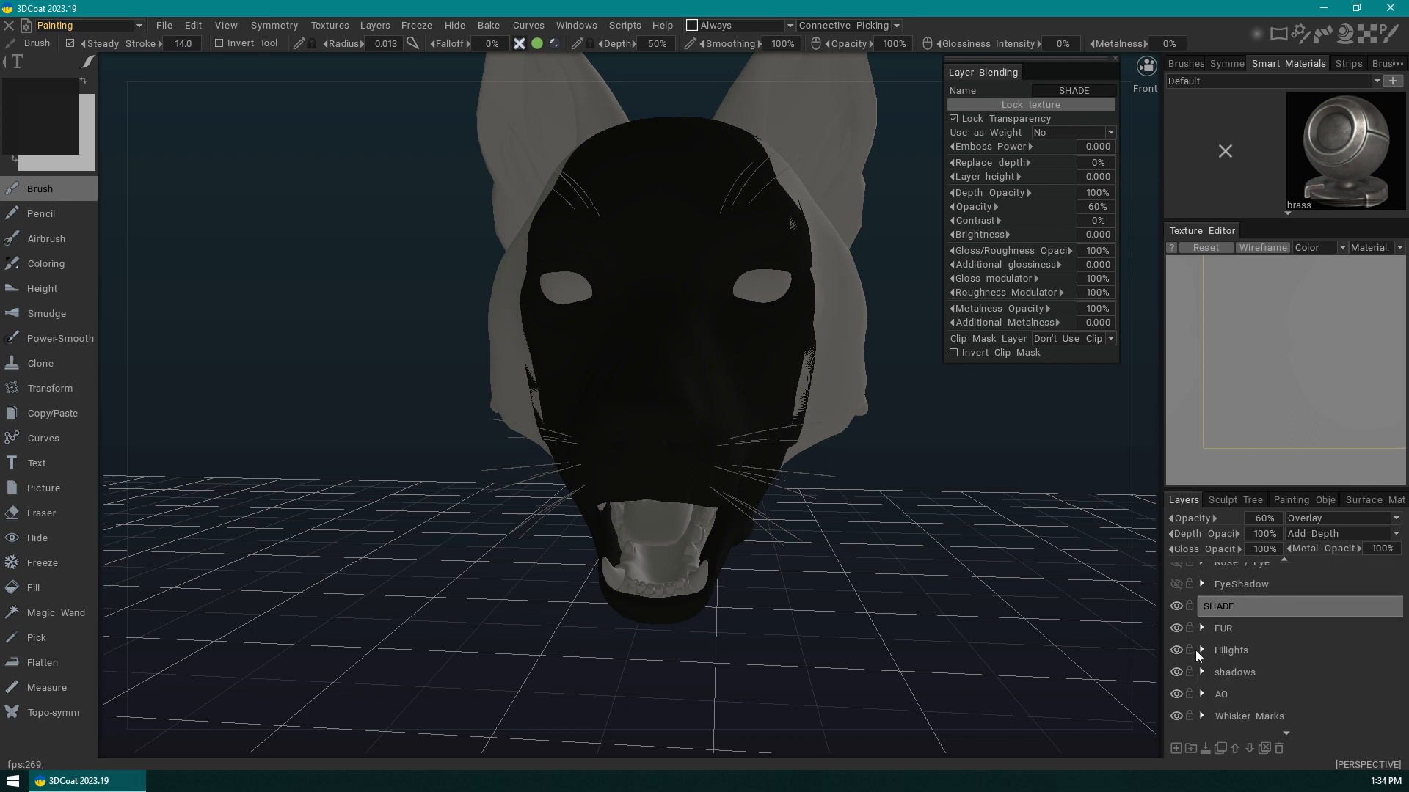
click(1200, 650)
scroll(1306, 658, down, 3)
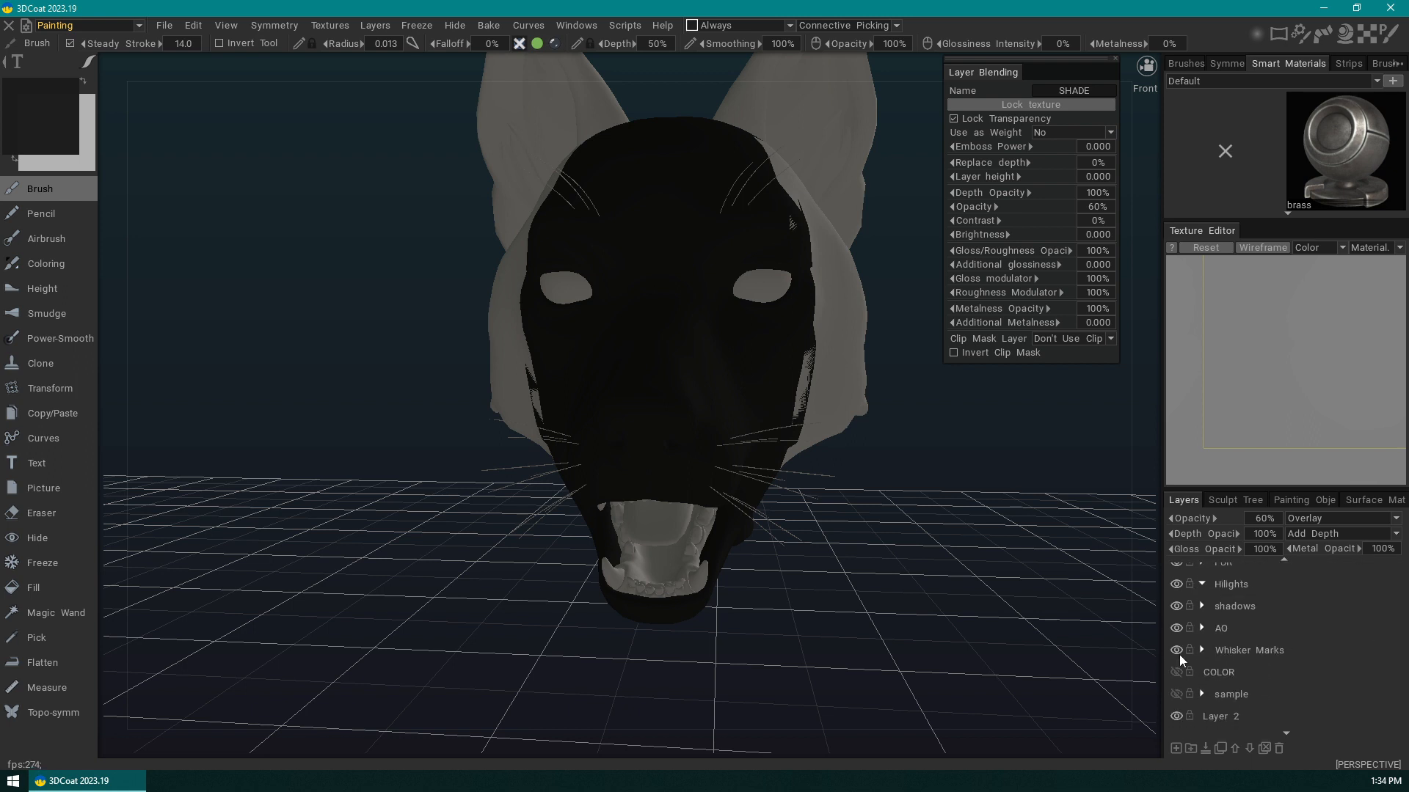
click(1201, 584)
scroll(1299, 661, up, 6)
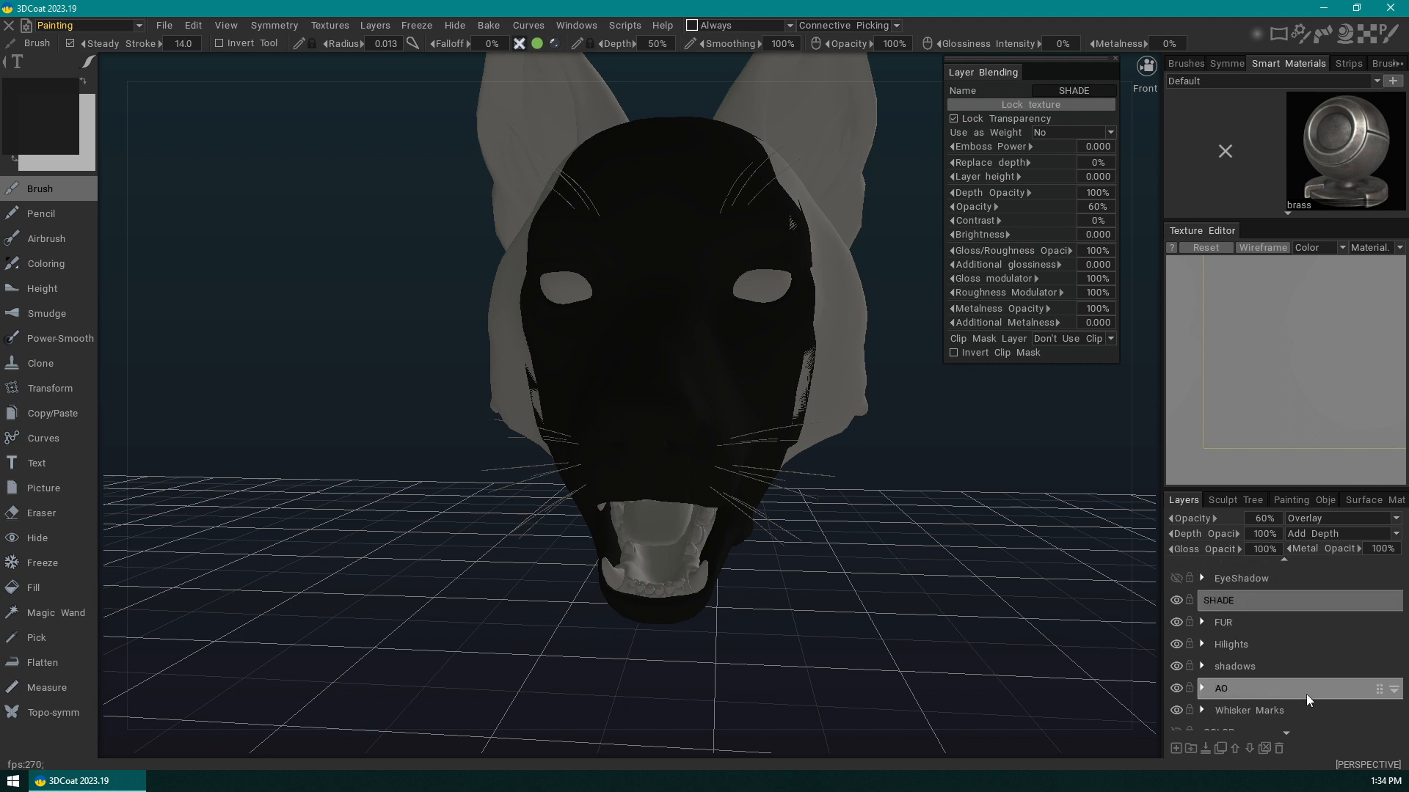
scroll(1293, 630, up, 2)
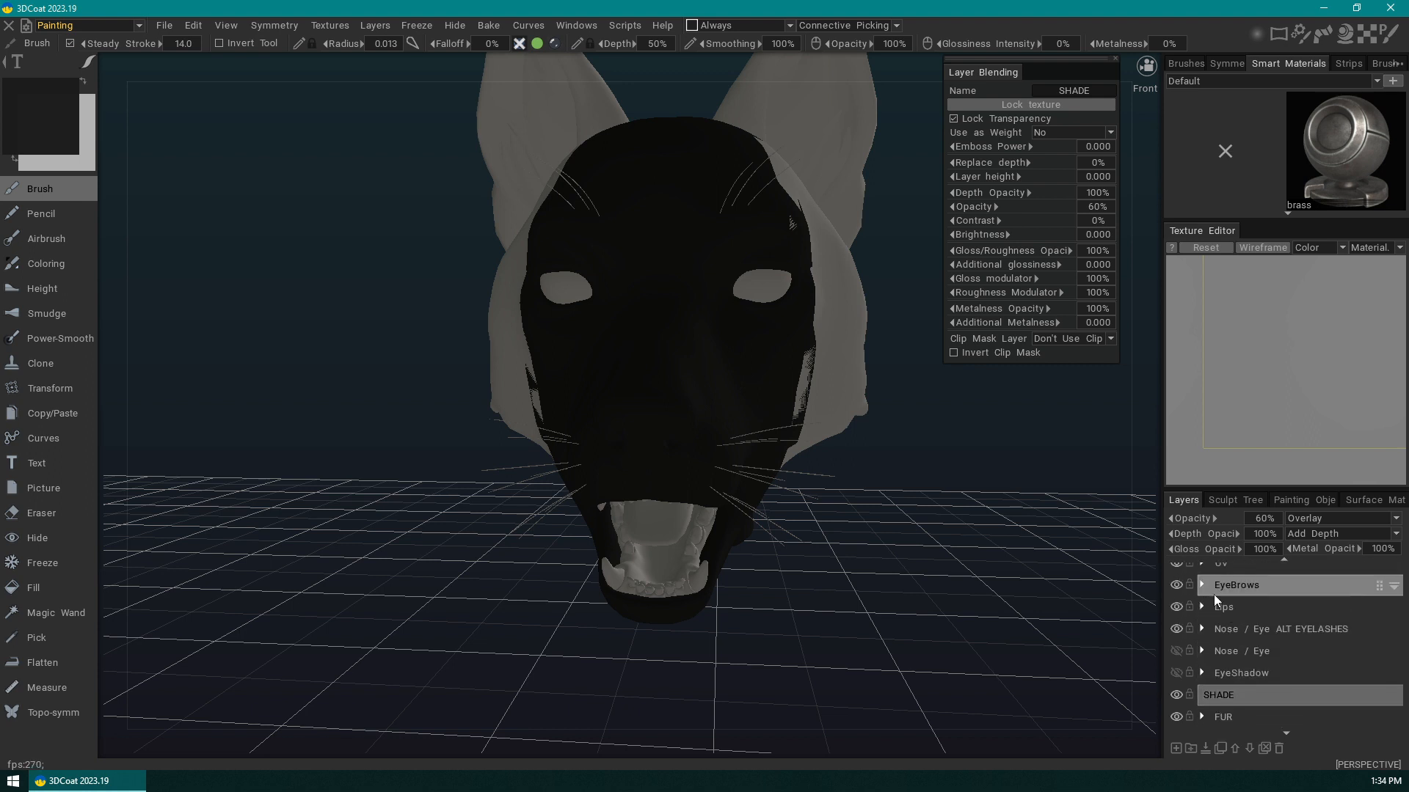
- Hide the UV, EyeBrows and Lips layer groups
click(1178, 571)
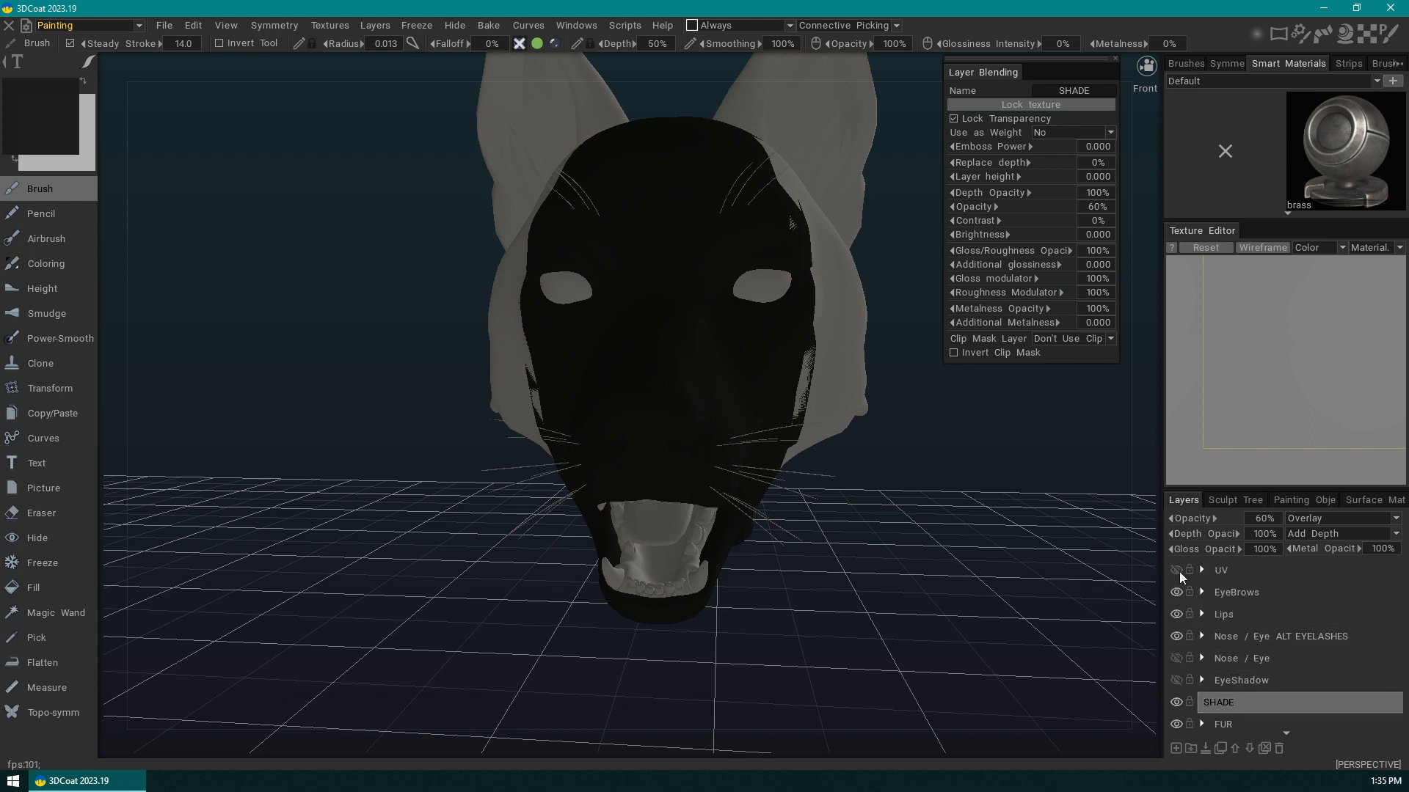
click(1176, 594)
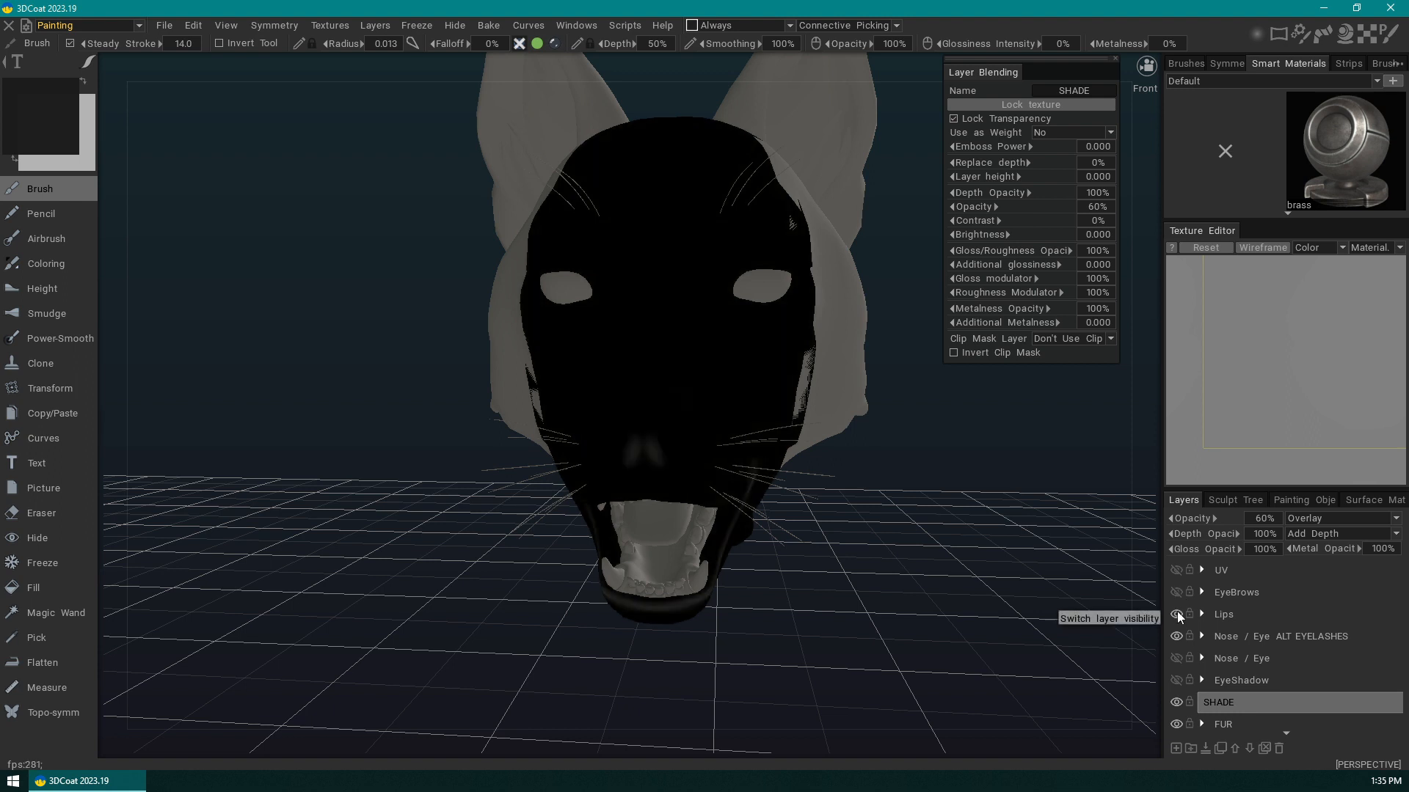
click(1177, 614)
- Expand the Lips group, show it again and toggle its Shade layer to examine the effect on the head
click(1202, 615)
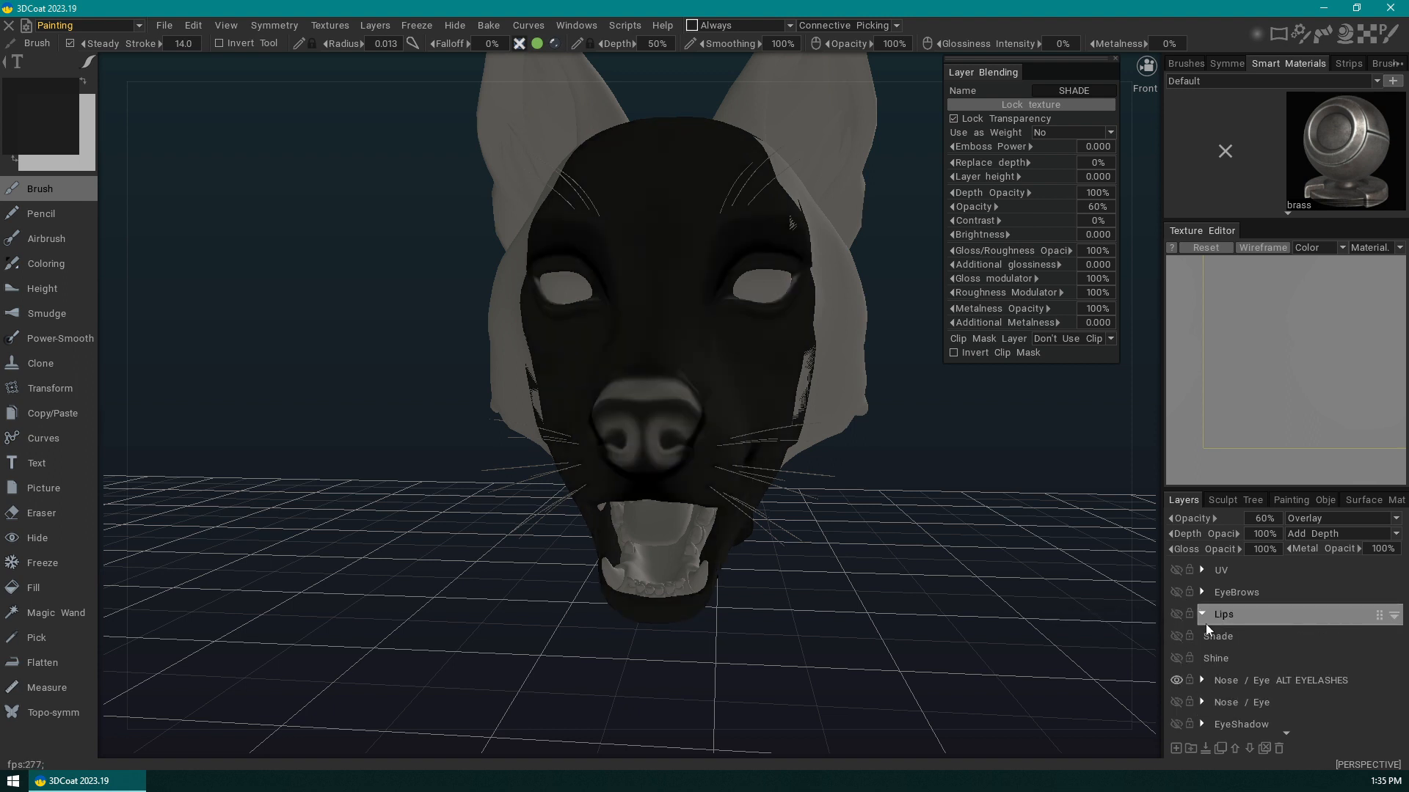
click(1177, 615)
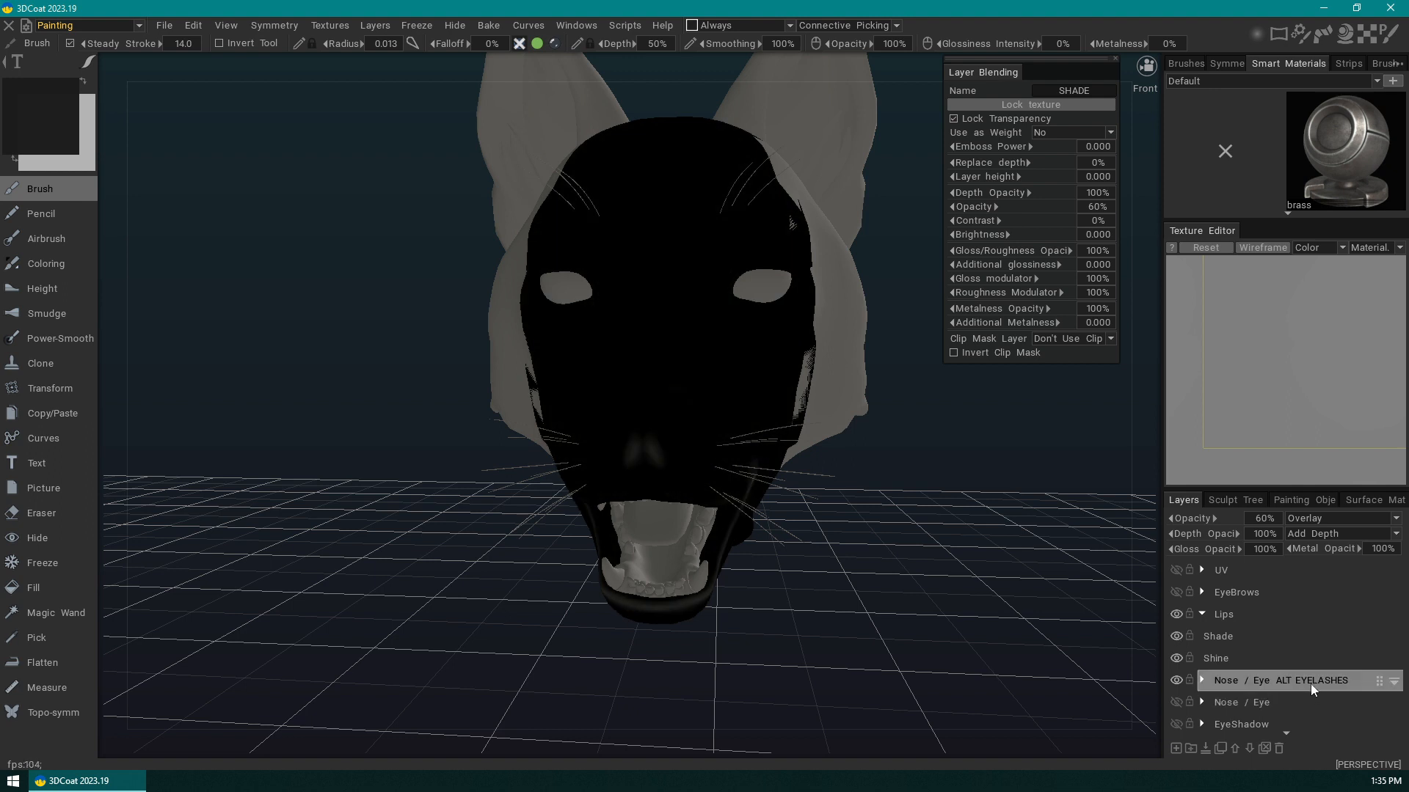
mouse_move(1310, 684)
middle_down()
mouse_move(1305, 624)
mouse_move(1308, 660)
middle_up()
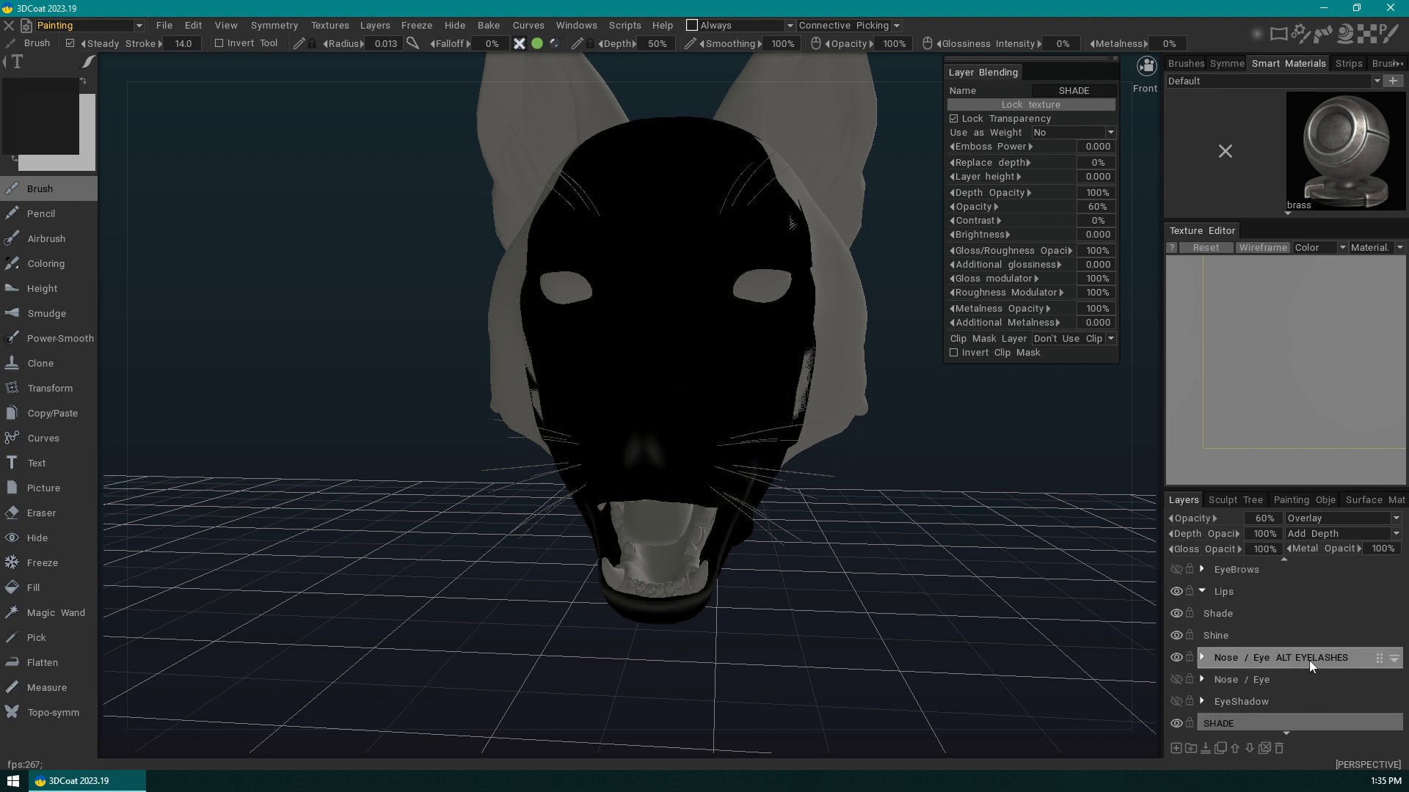
click(1176, 614)
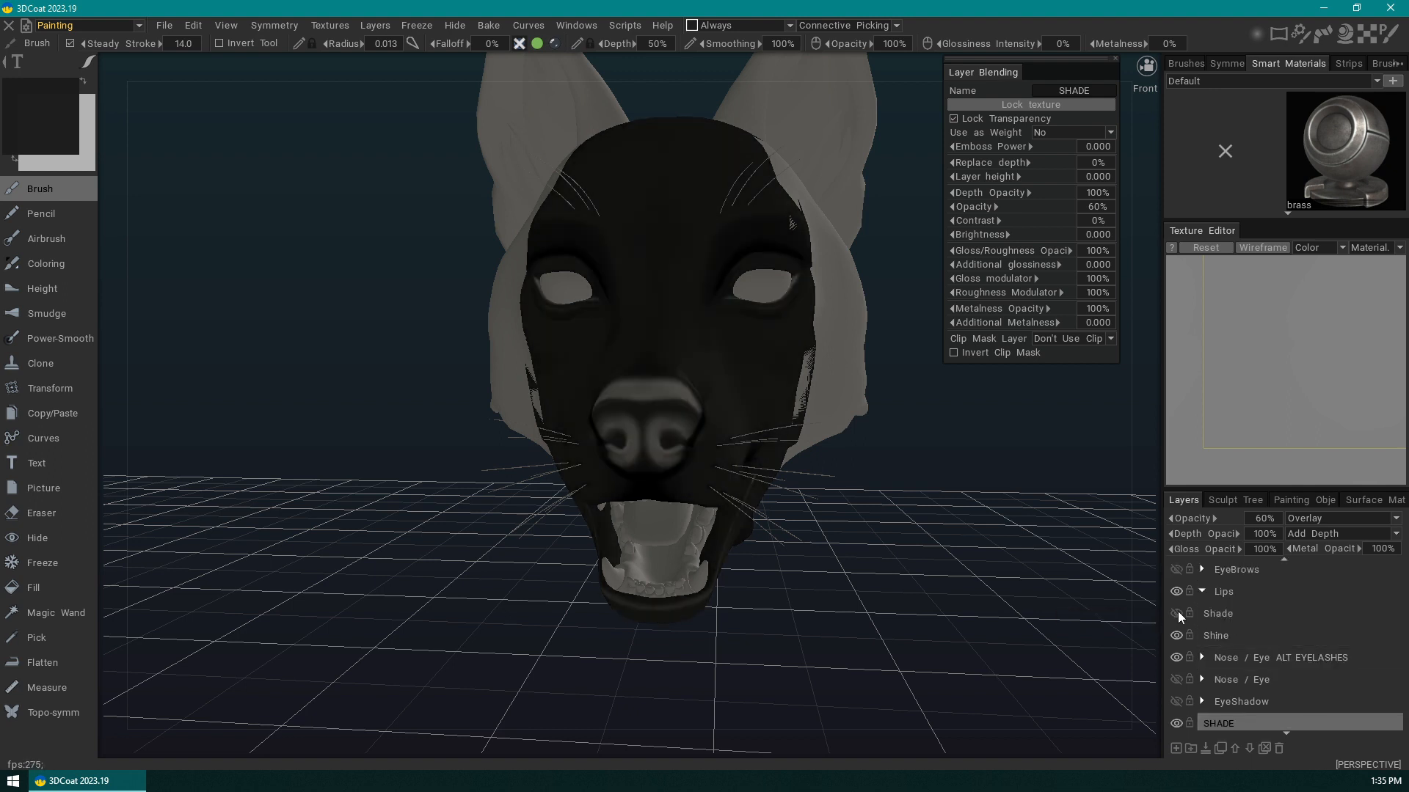
- Collapse the Lips group and set the Lips and Nose / Eye ALT EYELASHES groups to Pass-through blending
click(1237, 613)
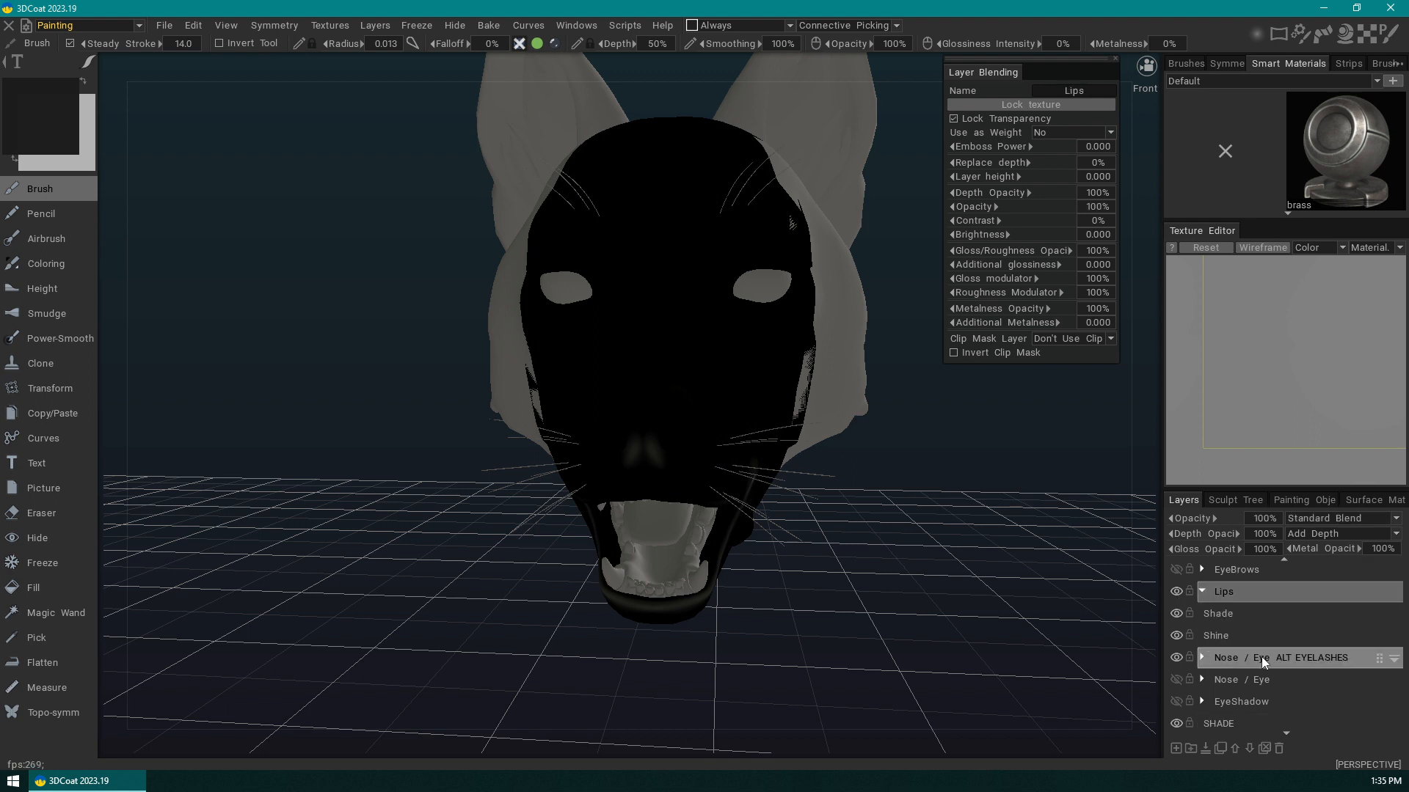
click(1261, 658)
click(1256, 593)
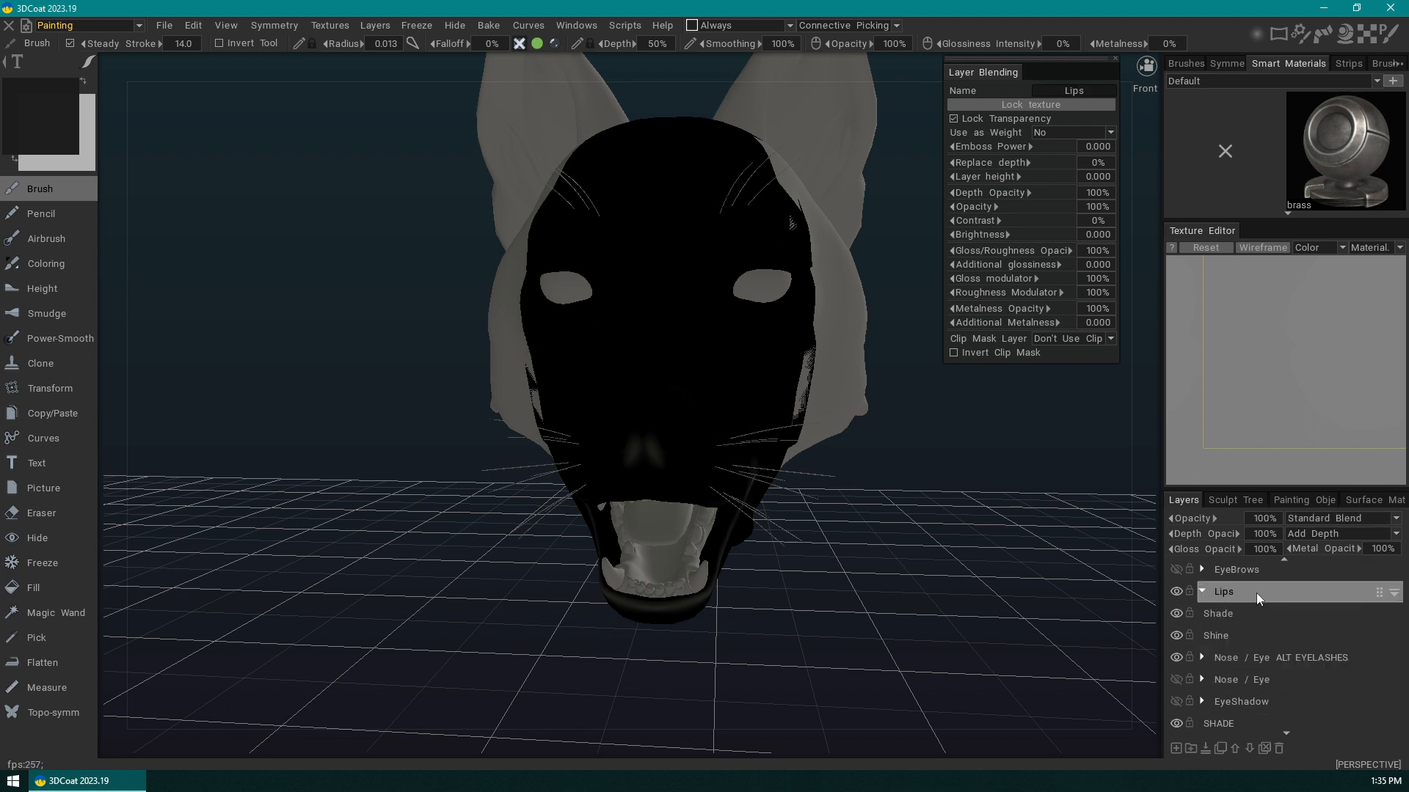
click(1202, 592)
click(1350, 519)
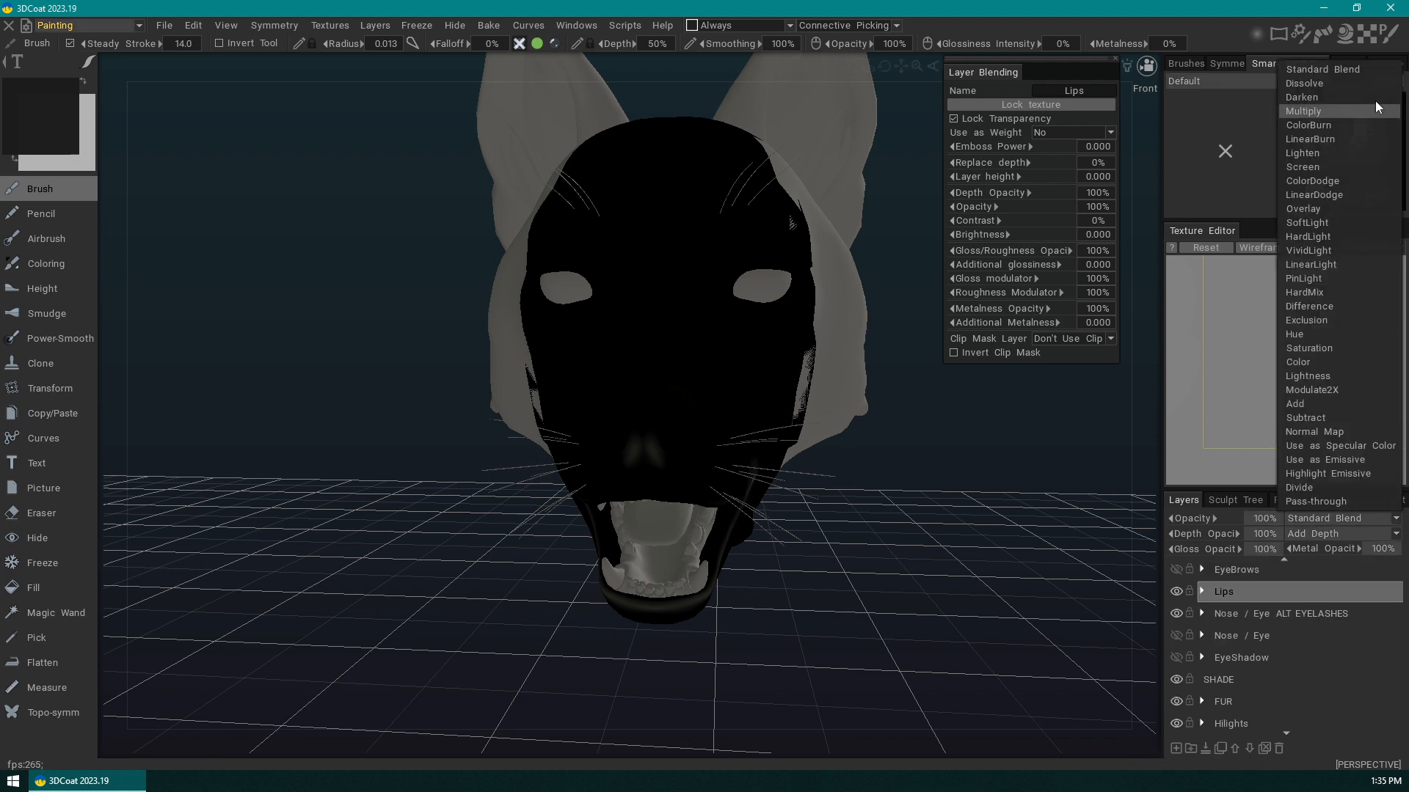
click(1341, 501)
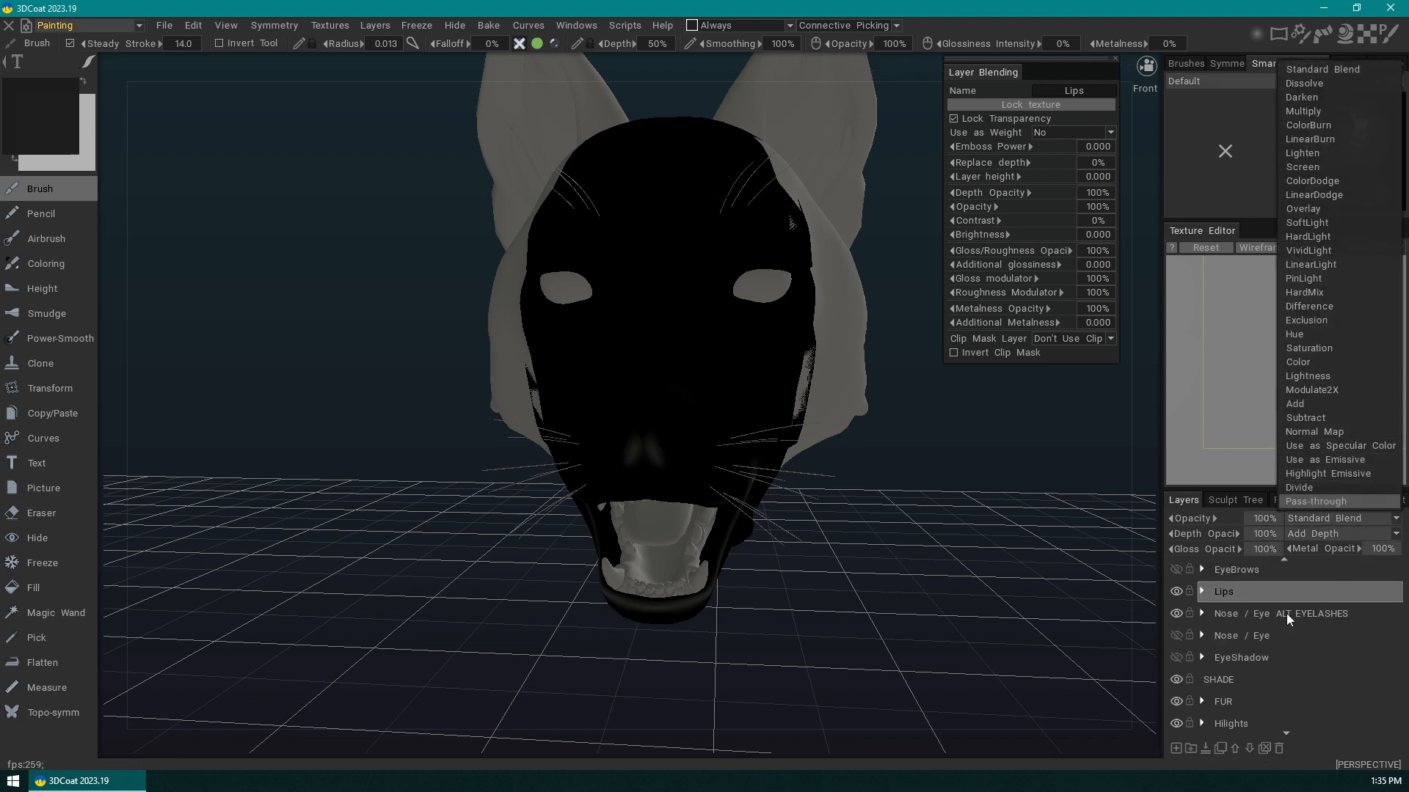
click(1288, 614)
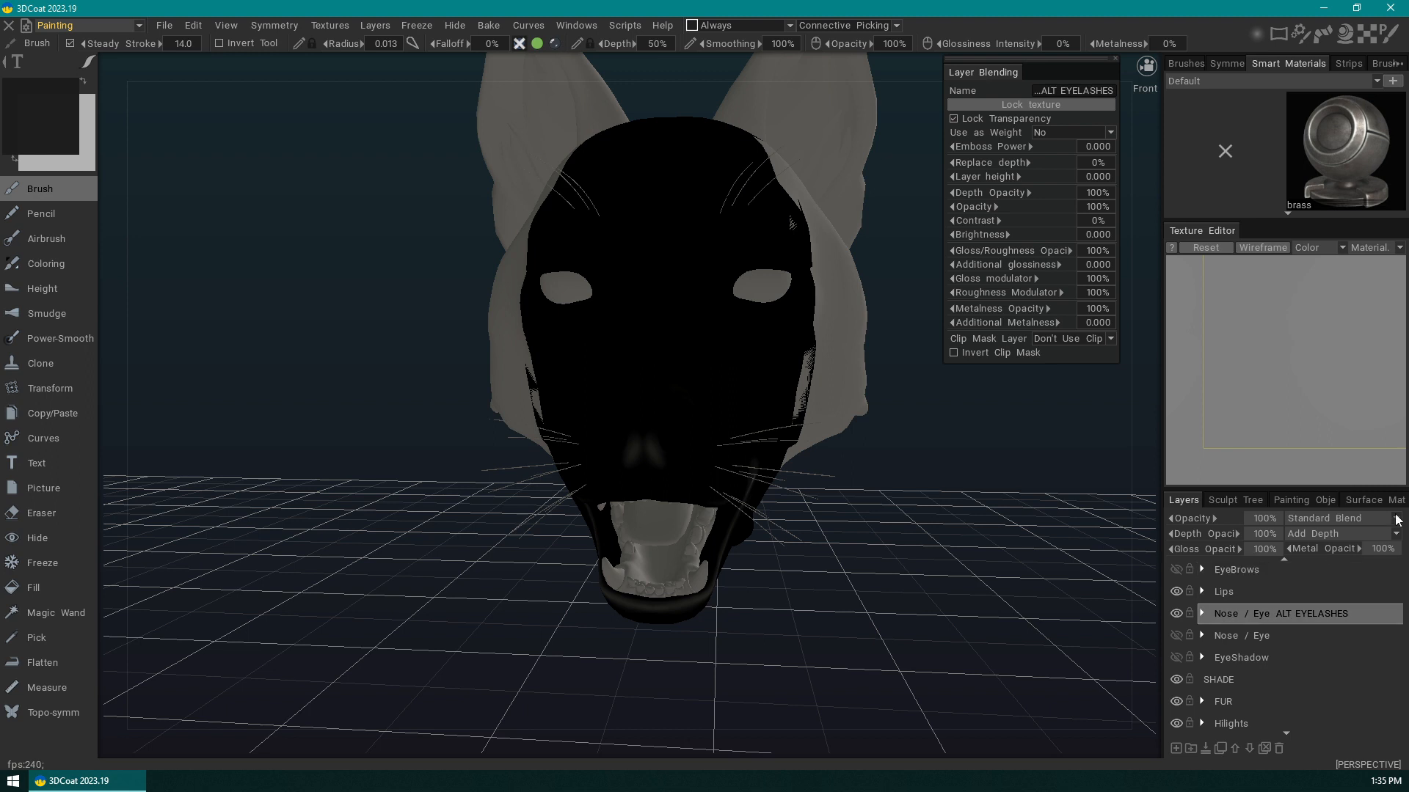
click(1341, 518)
click(1345, 501)
- Set the blending mode of the Hilights and shadows layer groups to Pass-through
click(1247, 679)
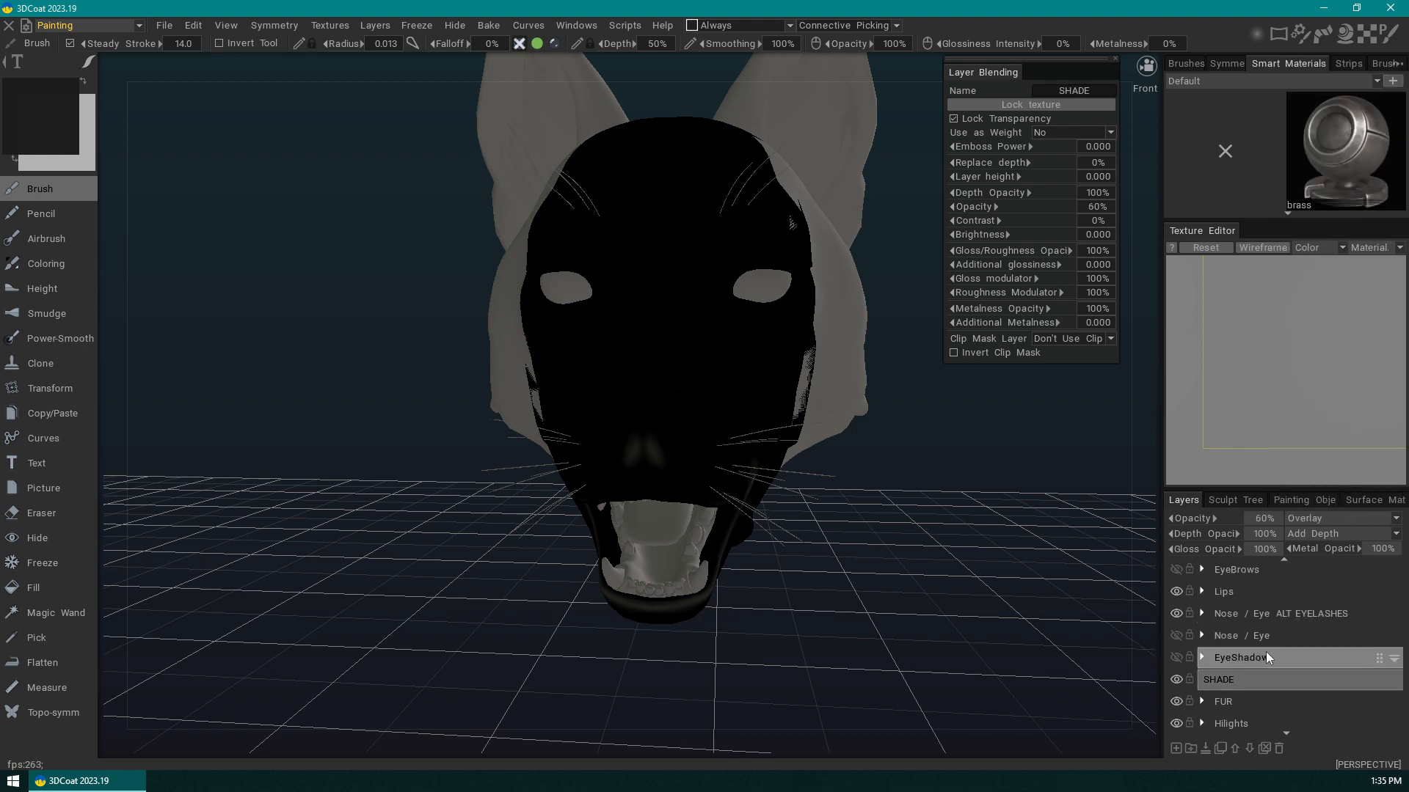
scroll(1265, 679, down, 2)
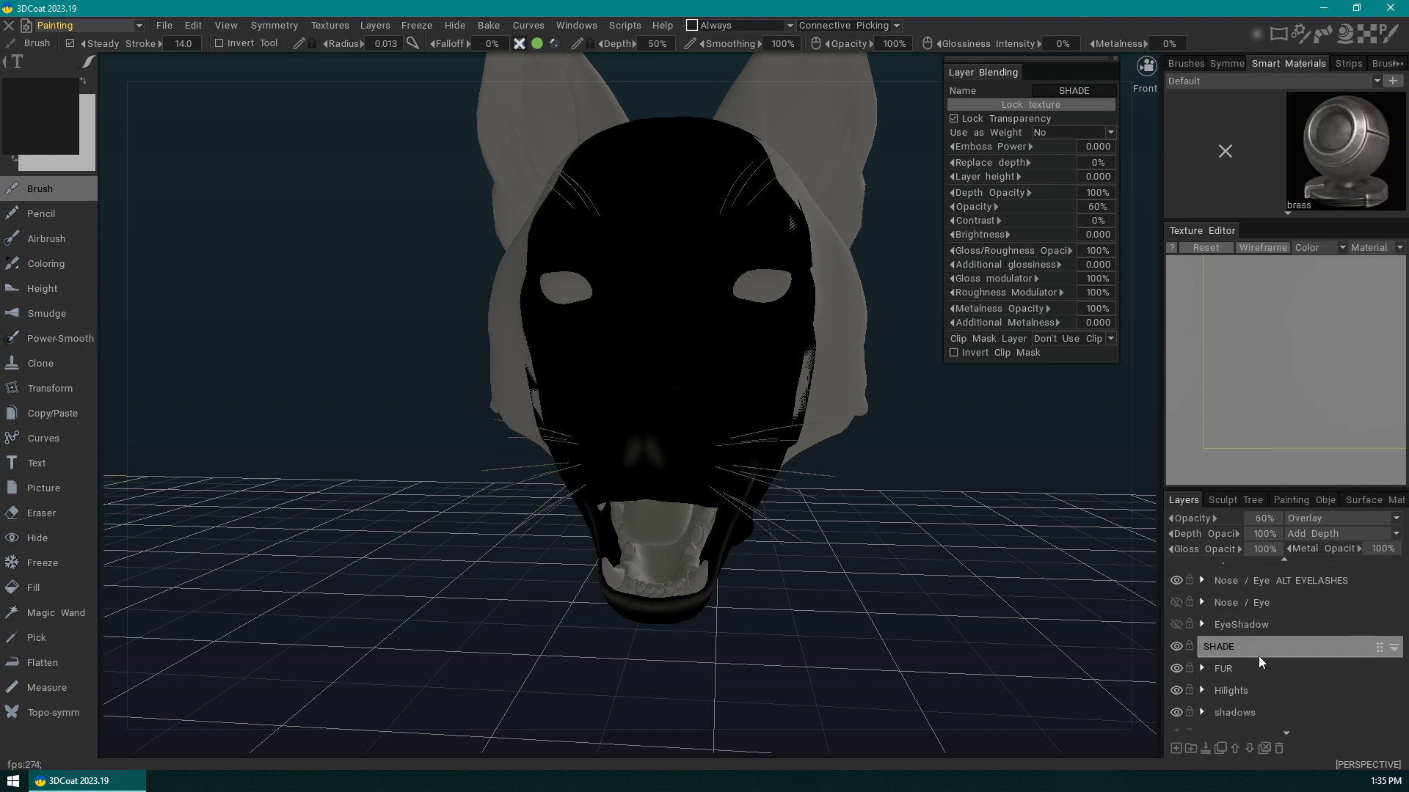
click(1247, 649)
click(1238, 671)
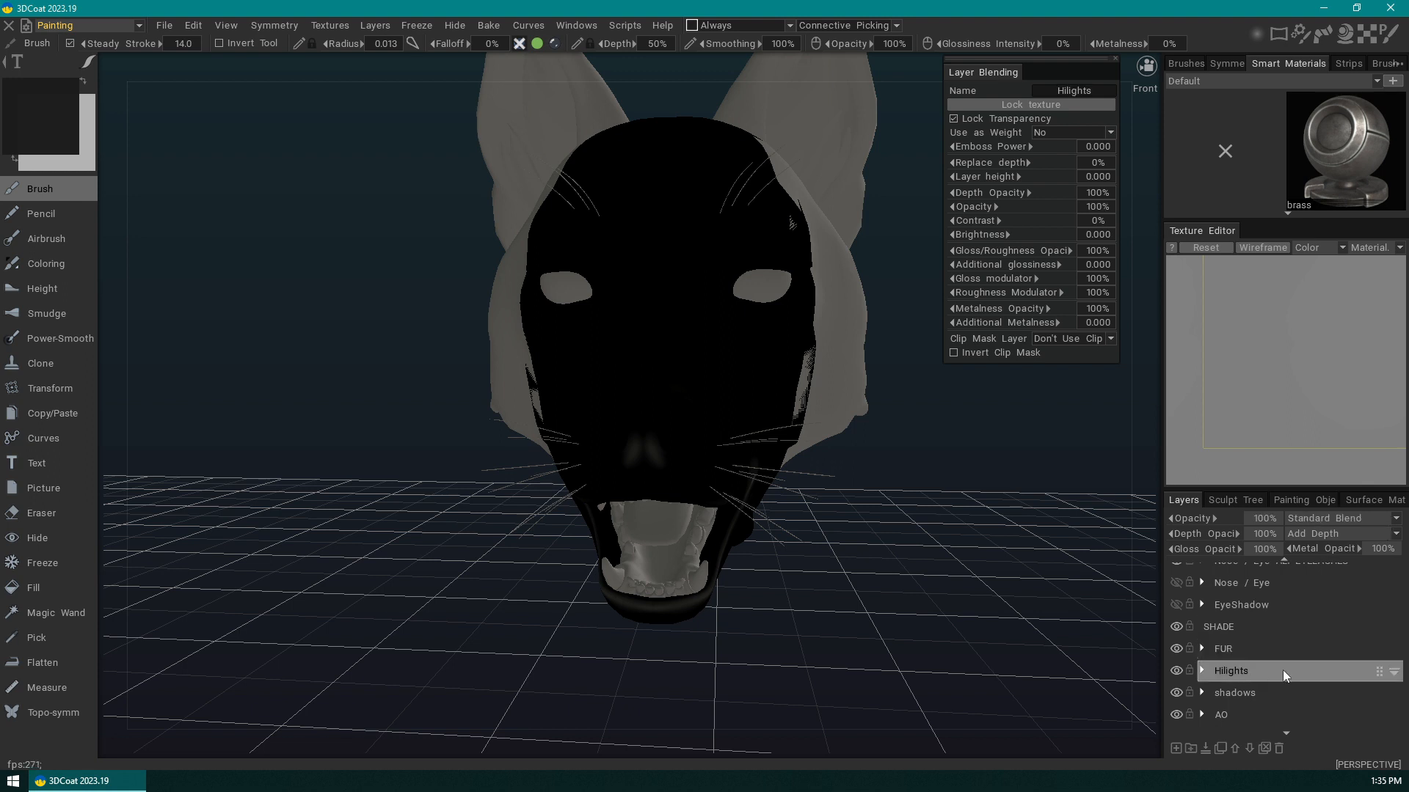
scroll(1283, 670, down, 3)
click(1350, 518)
click(1348, 495)
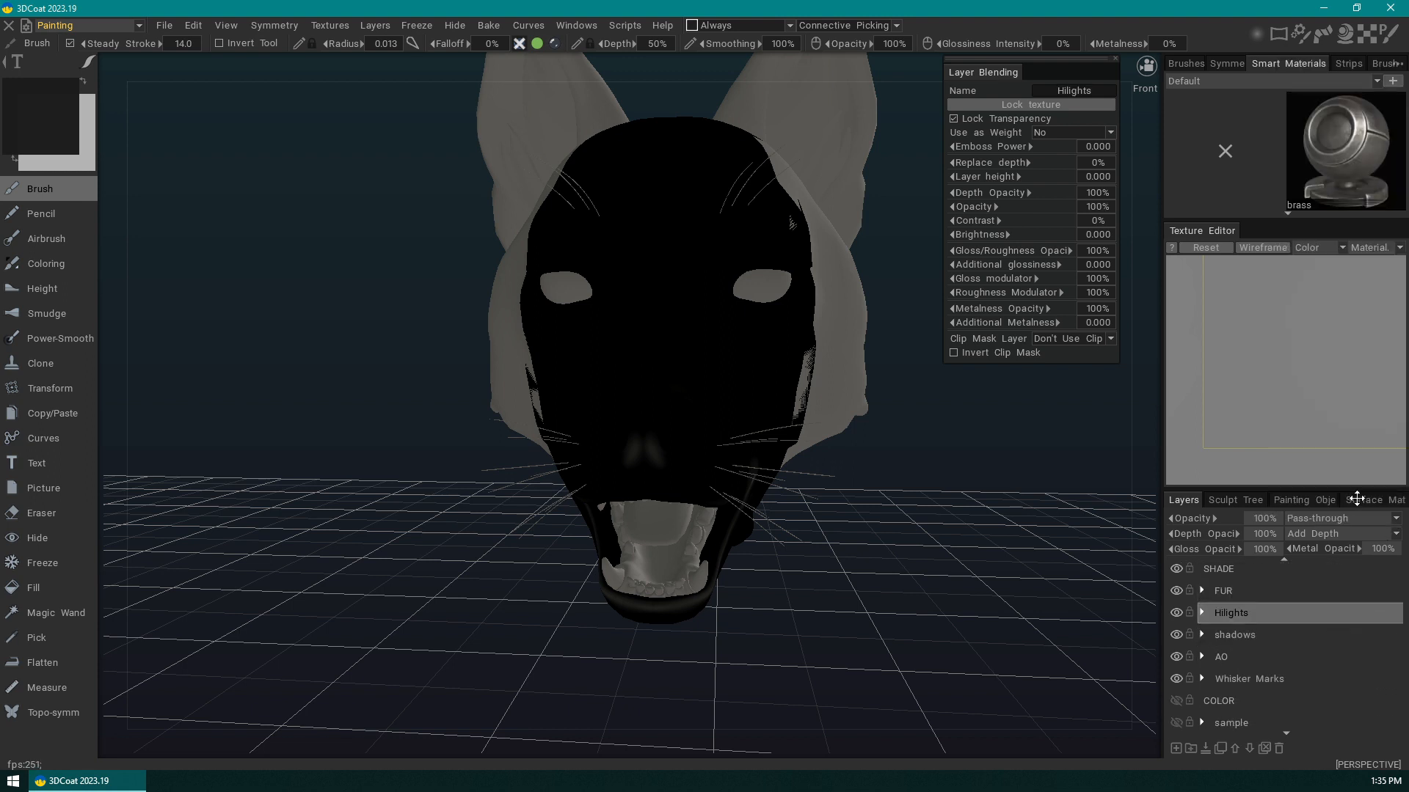
click(1253, 638)
click(1392, 519)
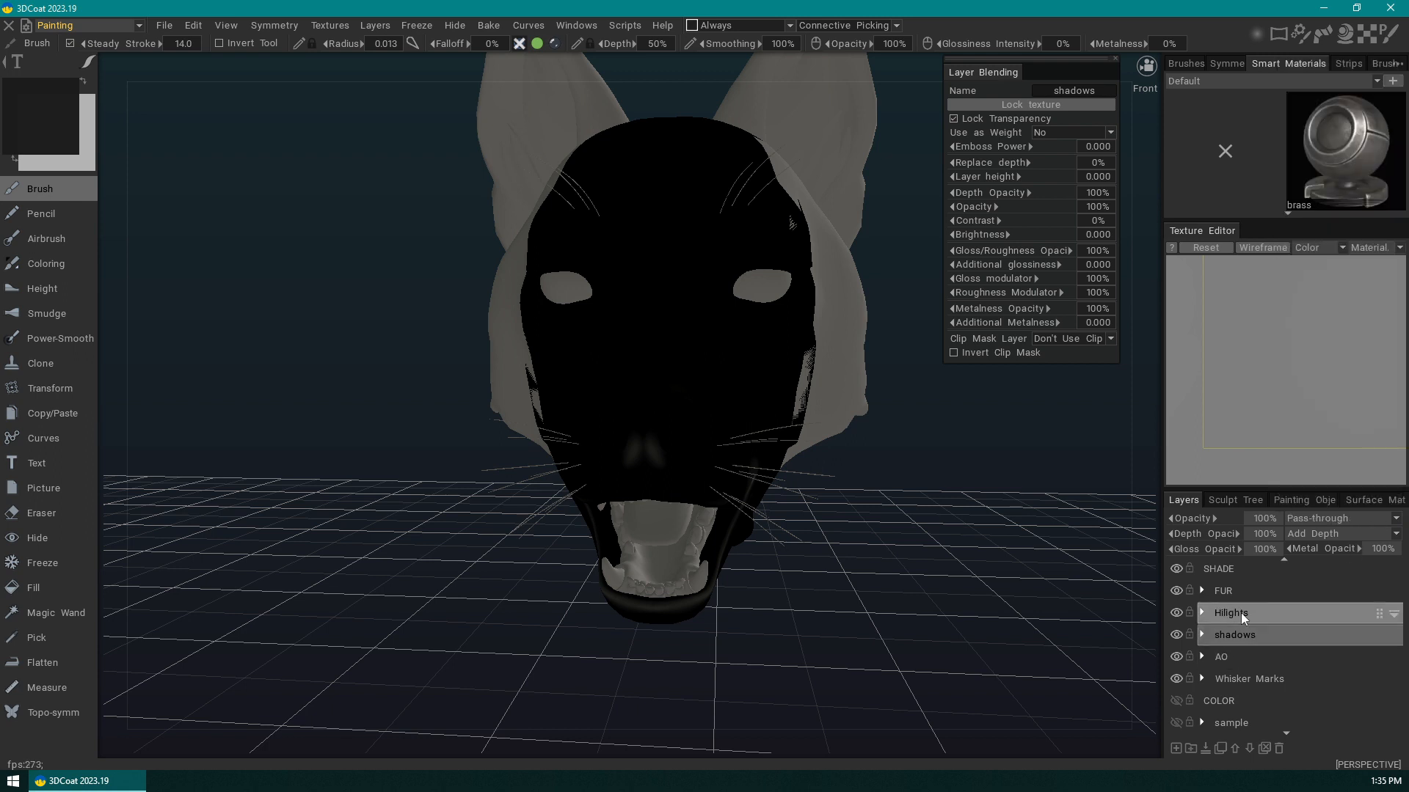
- Set the AO group's blending mode to Pass-through
click(1229, 658)
click(1396, 521)
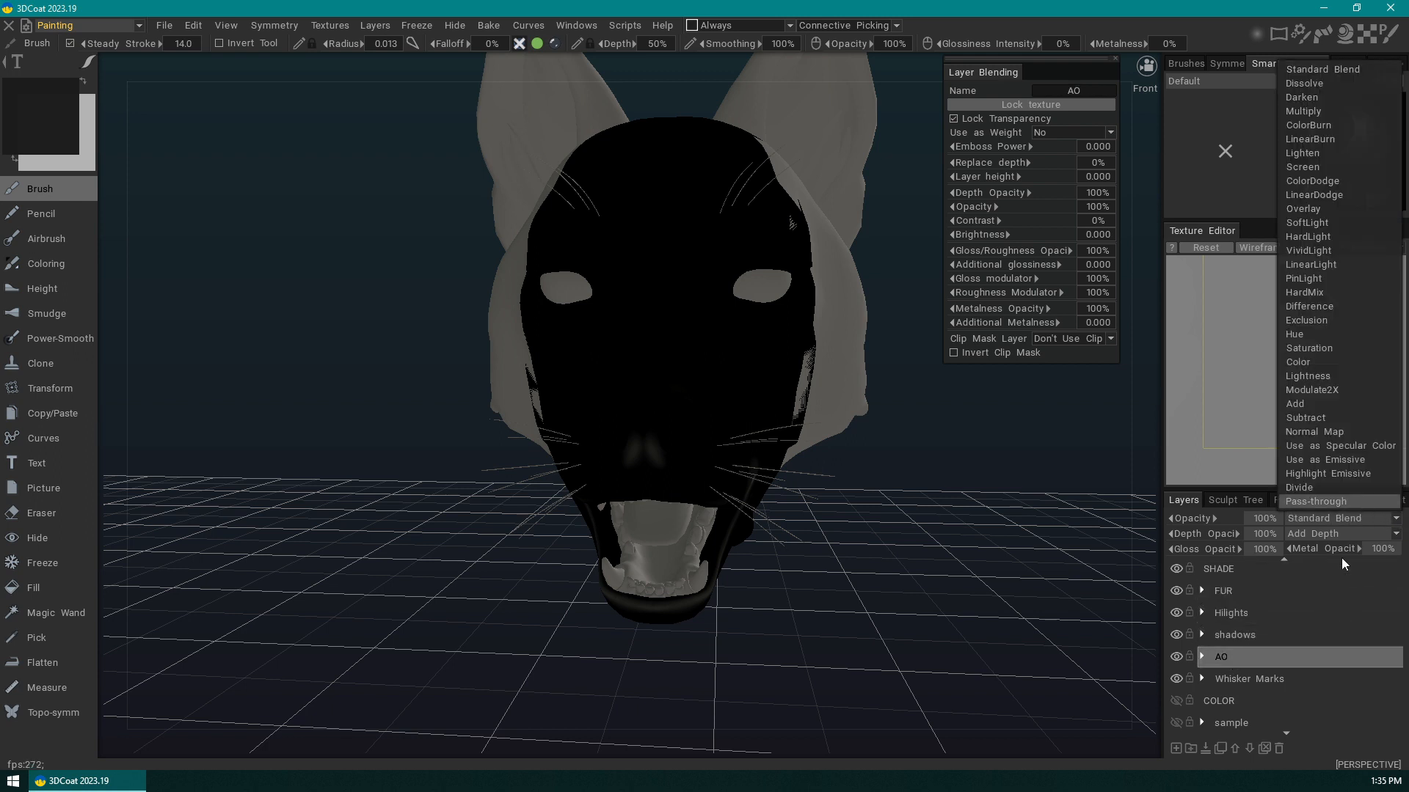
click(1303, 500)
- Expand the AO group to check its layer, collapse it again and set the group's blending mode to Overlay
click(1200, 654)
scroll(1335, 679, down, 1)
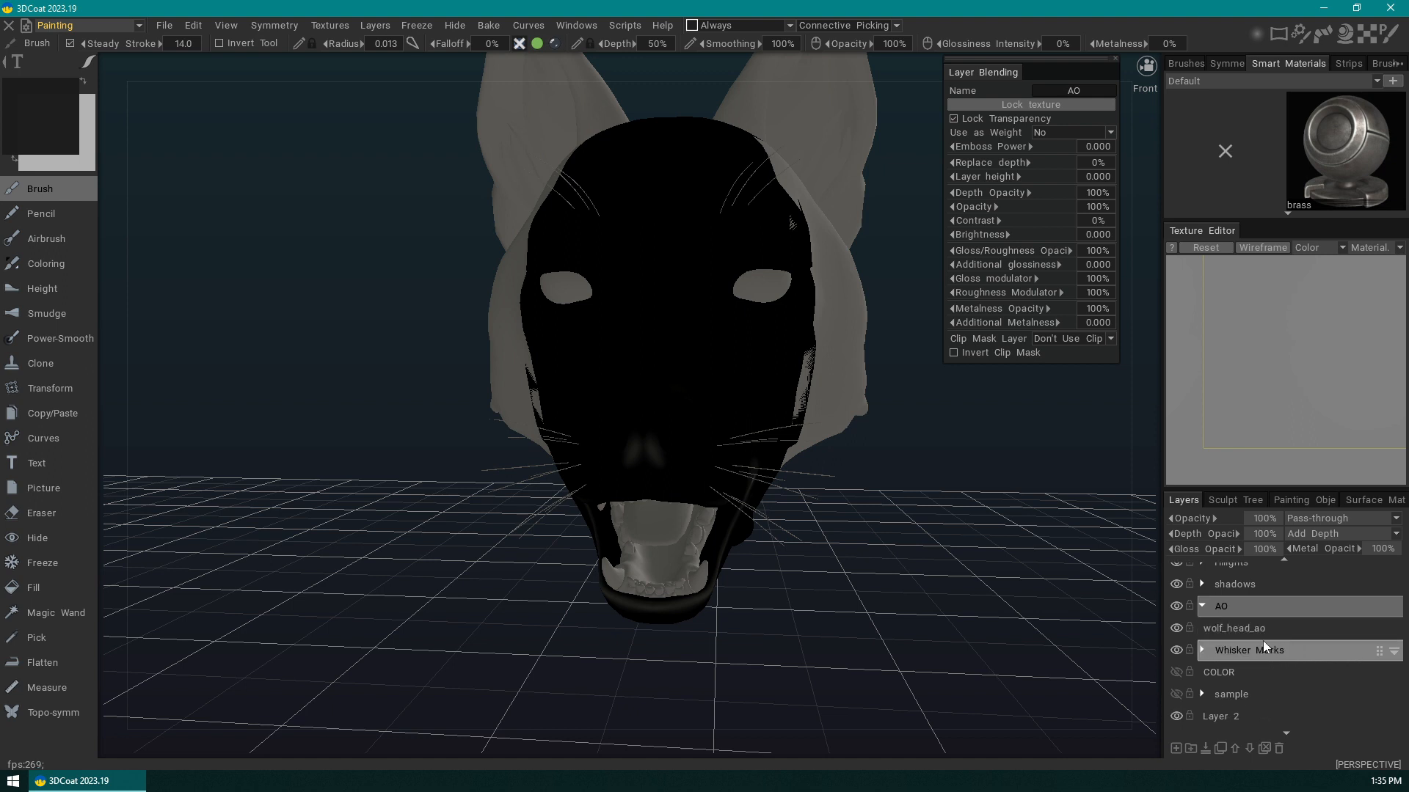
click(1251, 631)
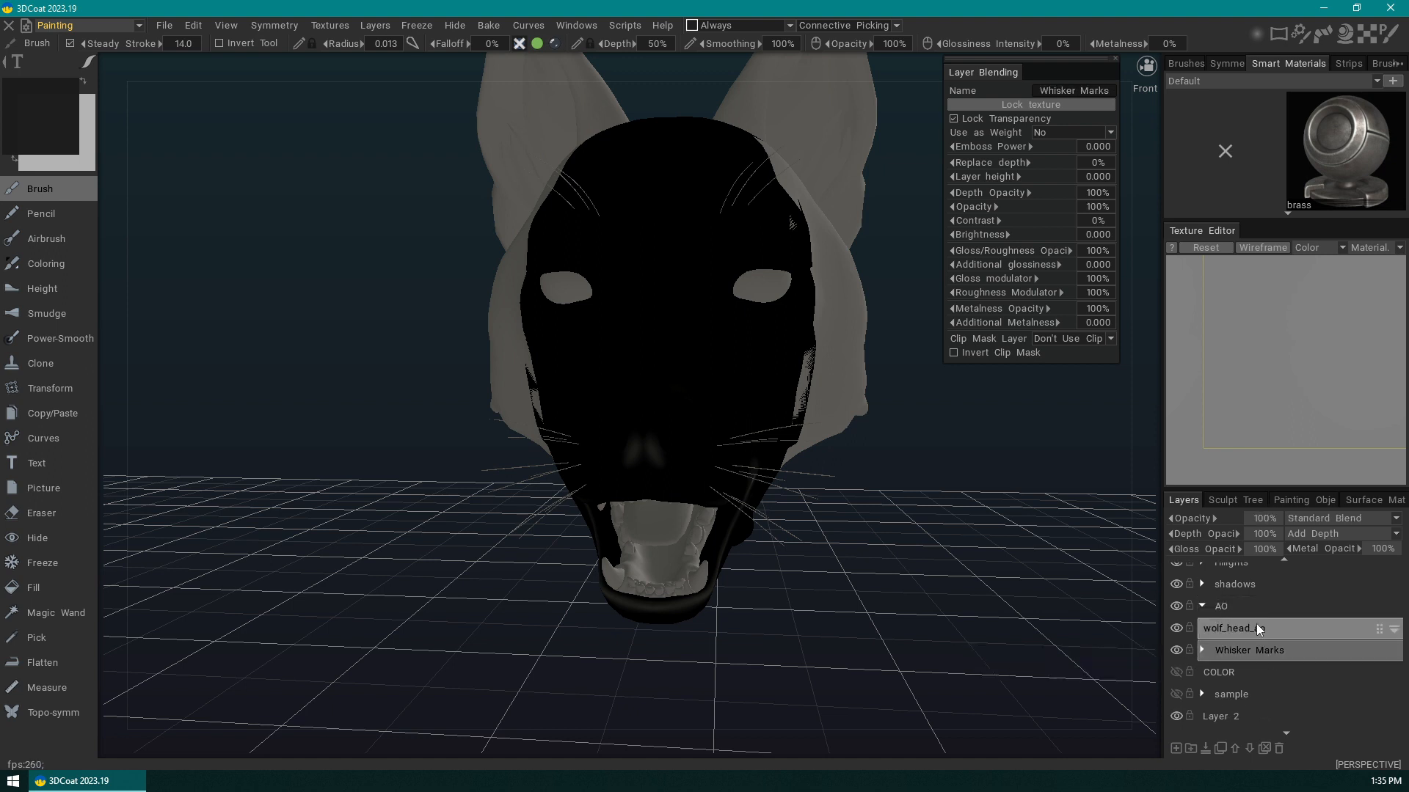
click(1235, 606)
click(1202, 606)
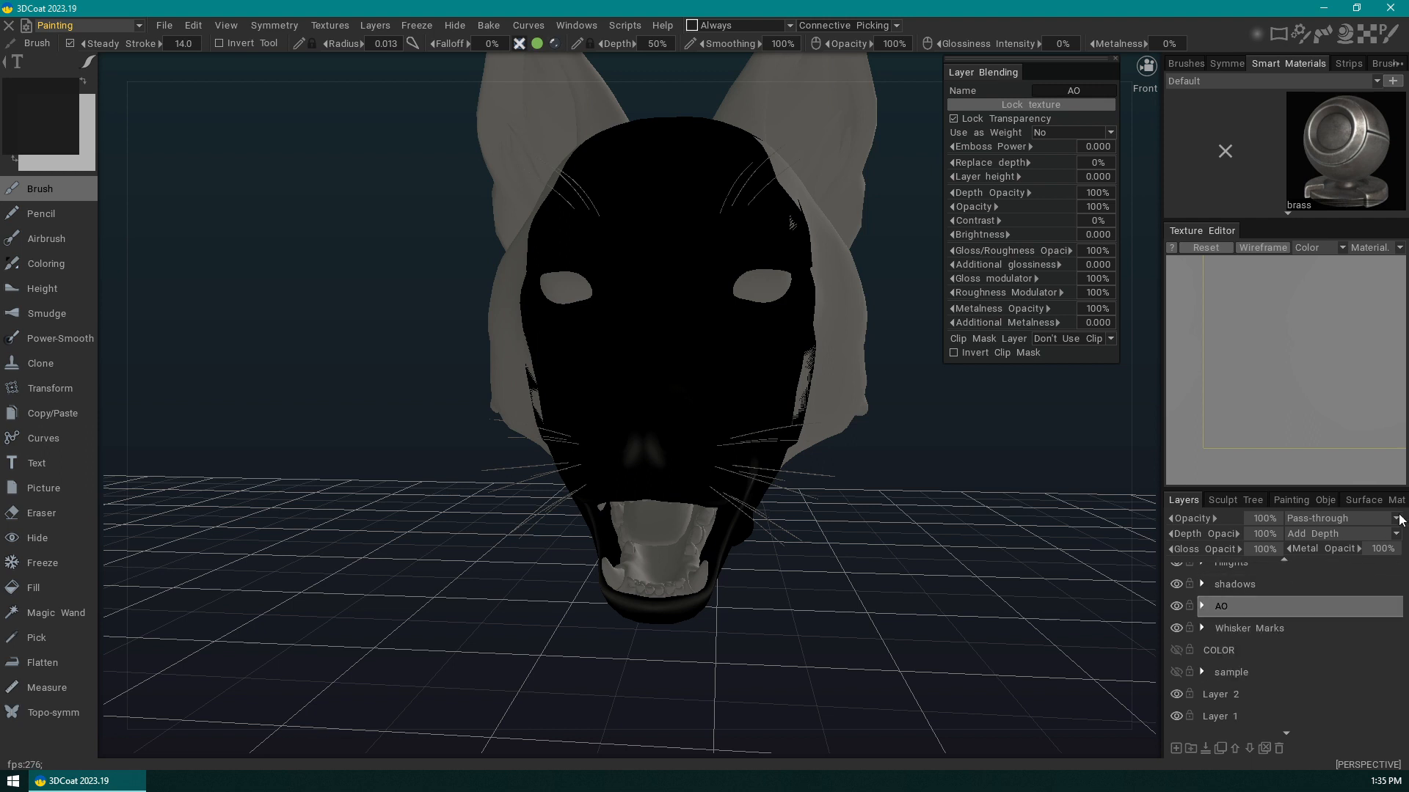
click(1321, 518)
click(1340, 207)
- Toggle the visibility of the SHADE layer to examine its effect on the head
scroll(1292, 632, up, 3)
double_click(1280, 614)
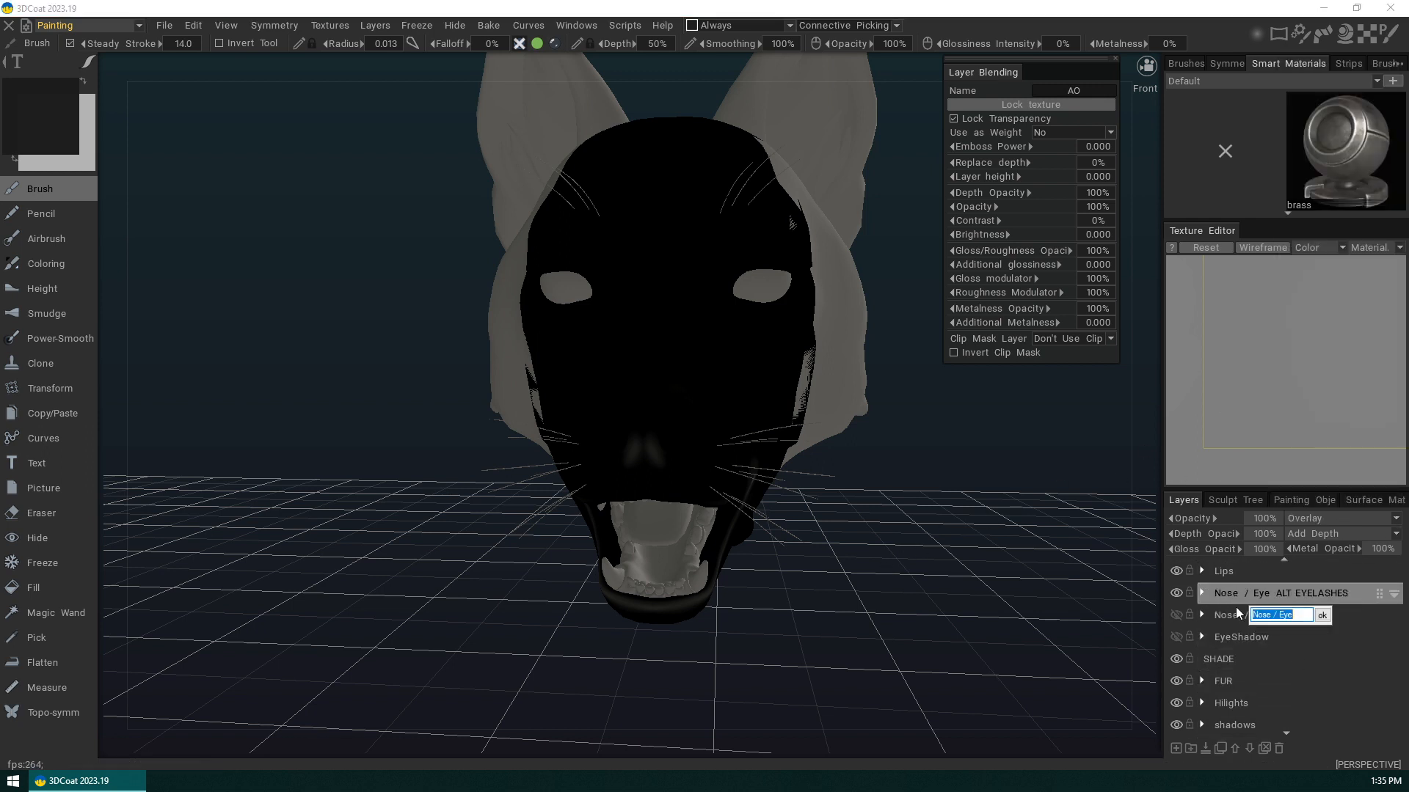
key(Escape)
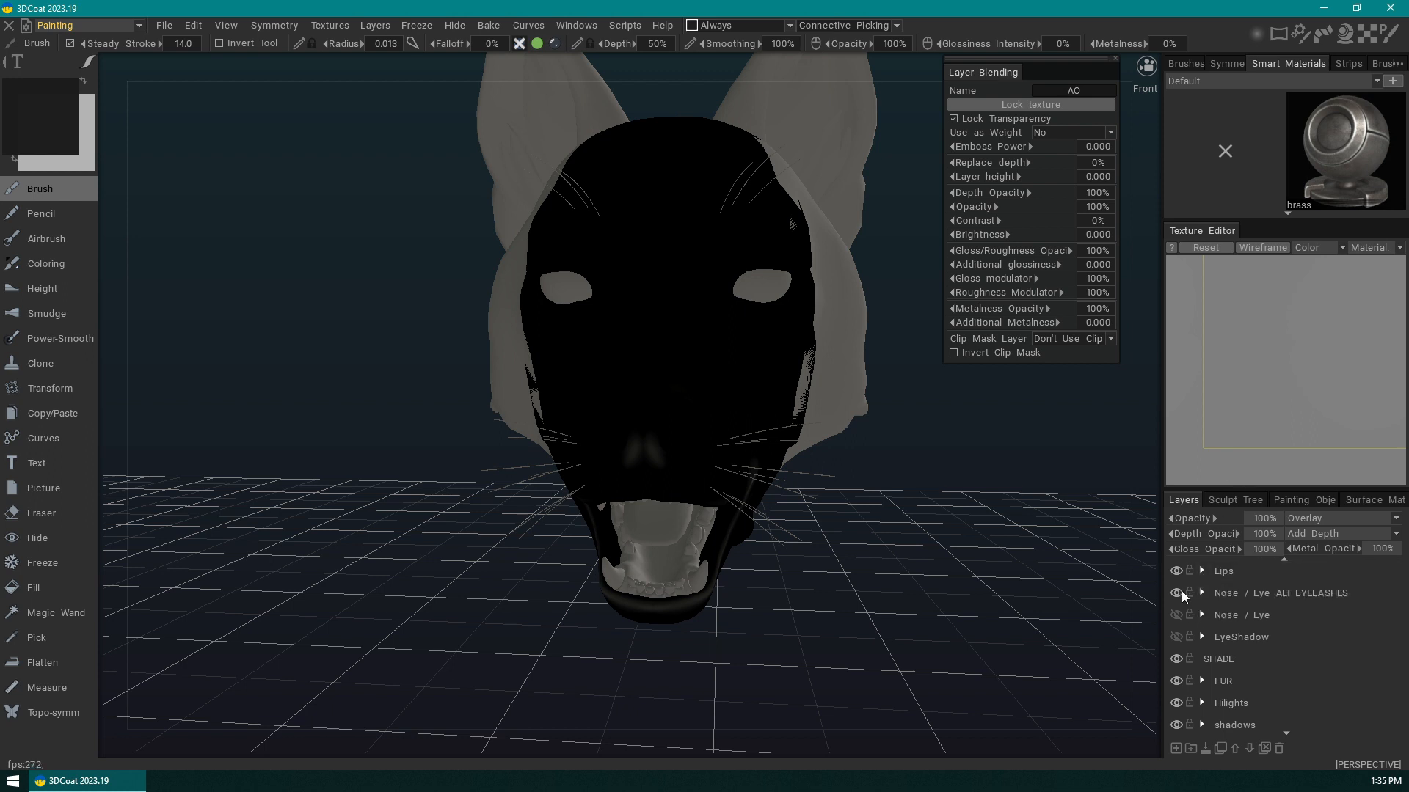
click(1176, 659)
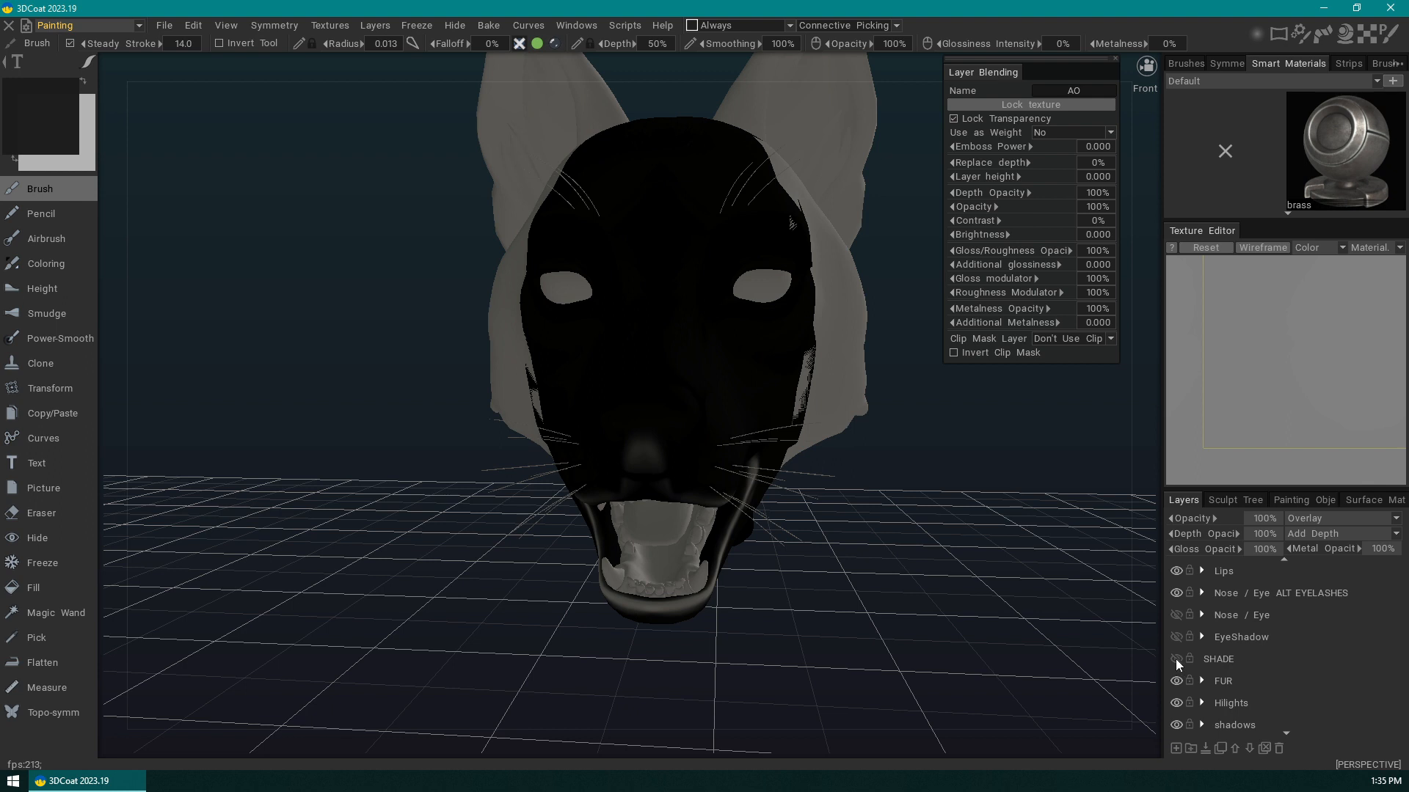
click(1176, 659)
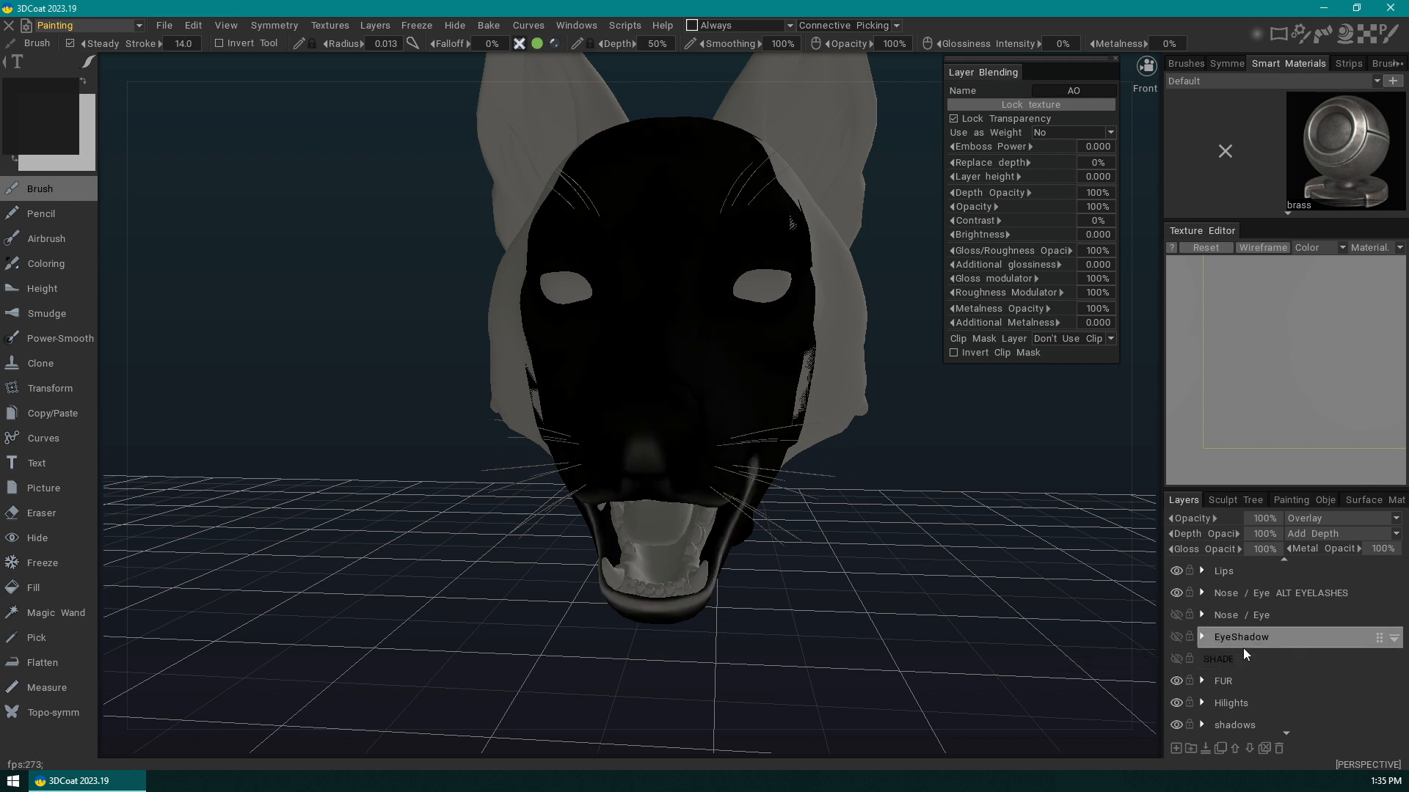
click(1176, 659)
click(1176, 659)
- Expand the Lips group and hide its Shade layer
click(1201, 571)
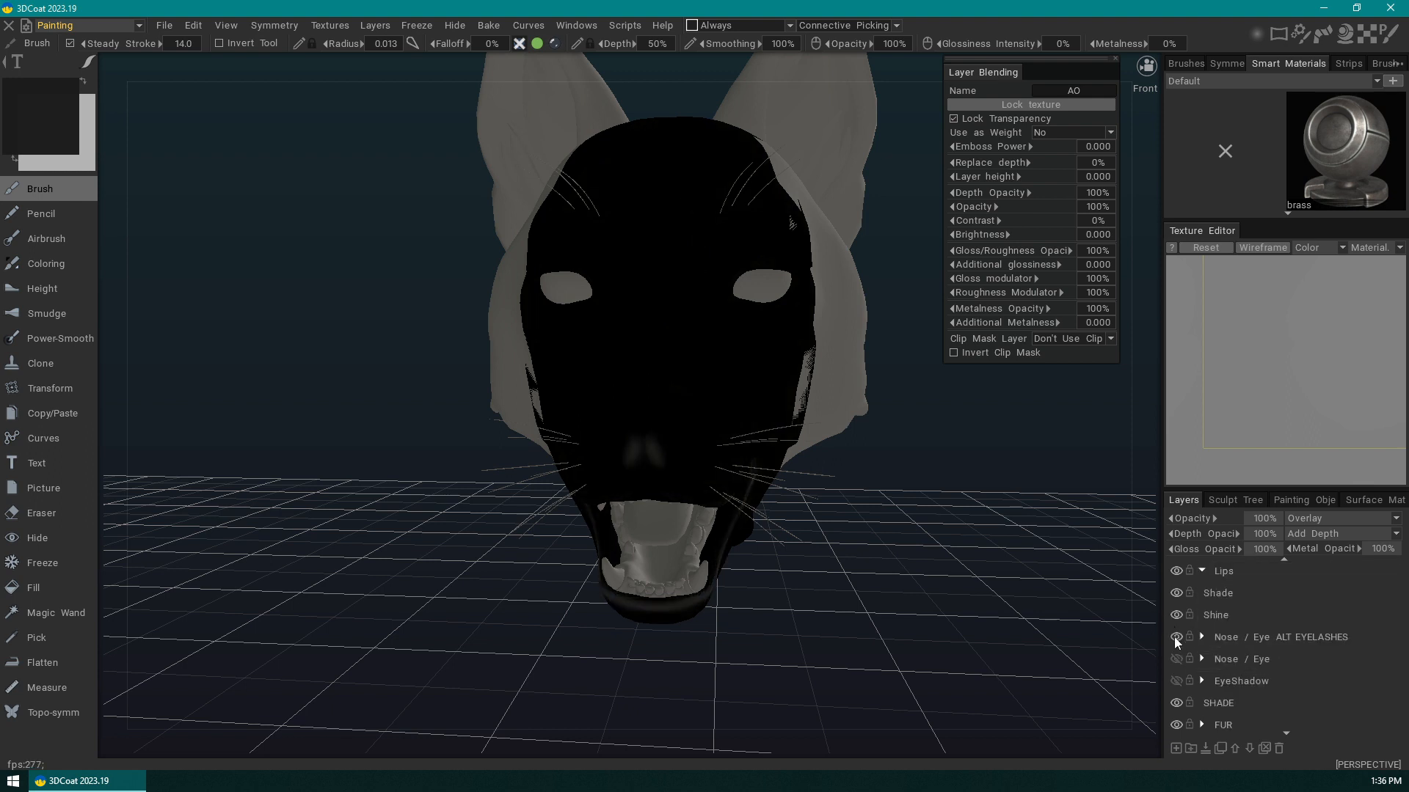
click(1177, 591)
drag(1033, 608, 1042, 564)
- Hide the cheek_fluff_fem_Plane.002 painting object so the whole head surface can be inspected
click(1367, 502)
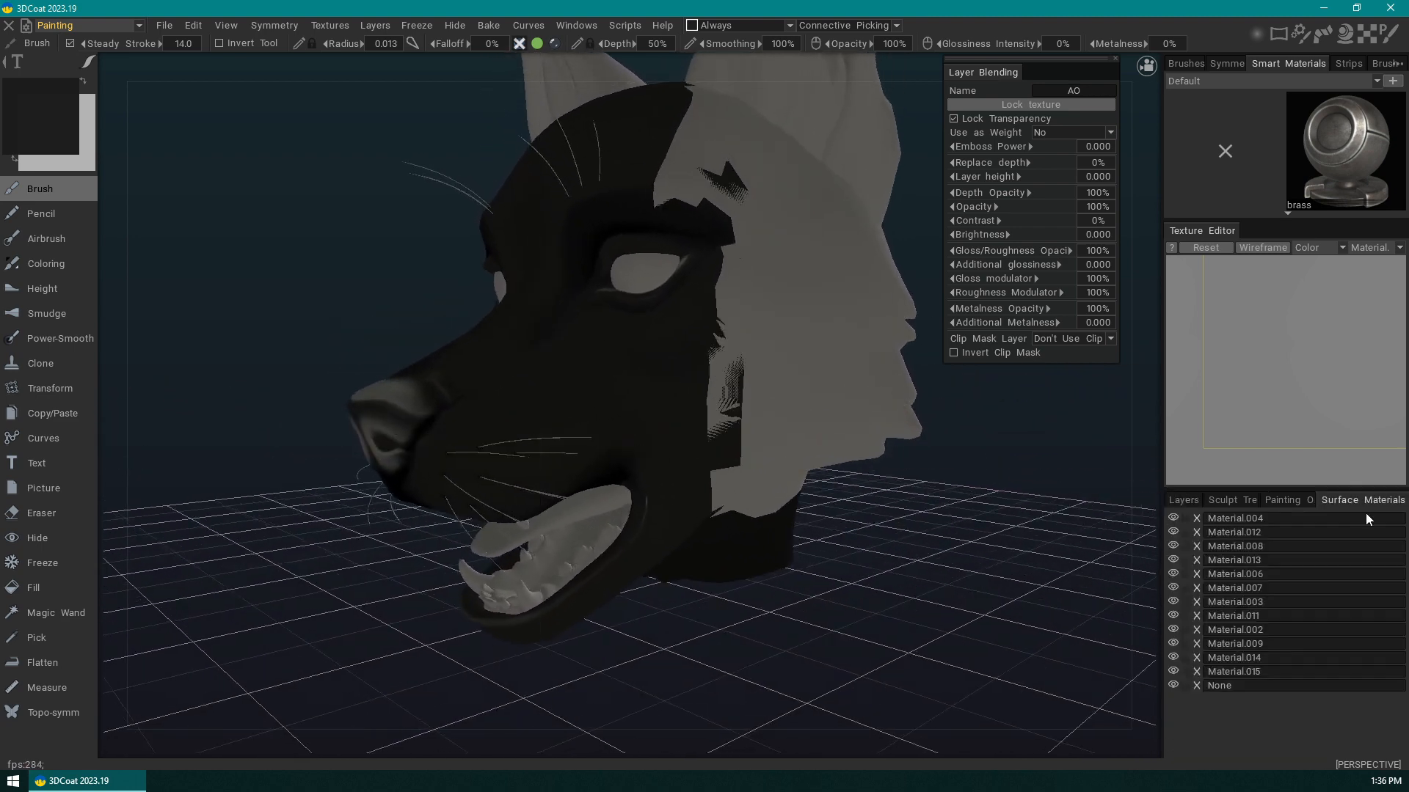
click(1282, 499)
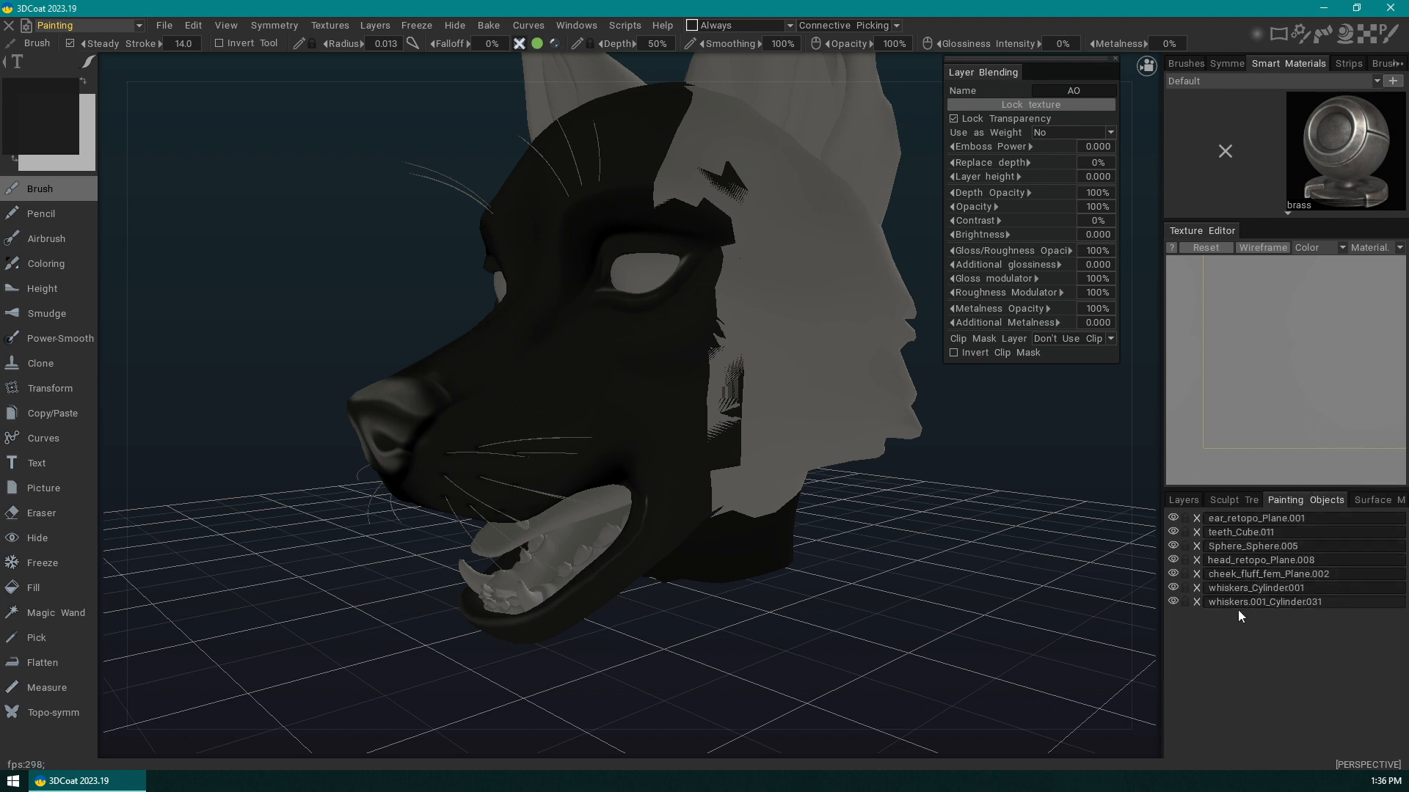
click(1174, 574)
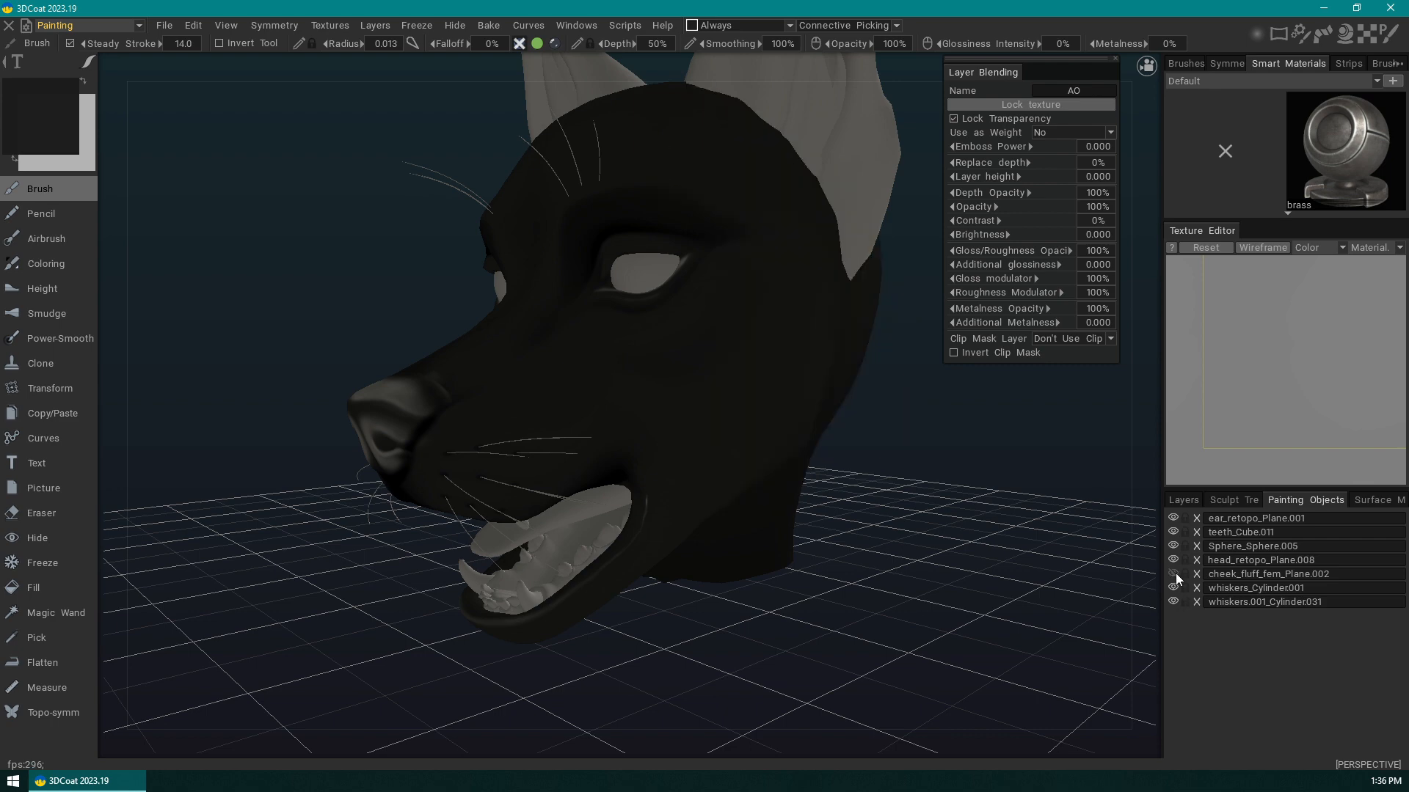
mouse_move(1093, 561)
mouse_down()
mouse_move(918, 537)
mouse_move(1023, 555)
mouse_move(950, 499)
mouse_move(1006, 503)
mouse_move(662, 496)
mouse_up()
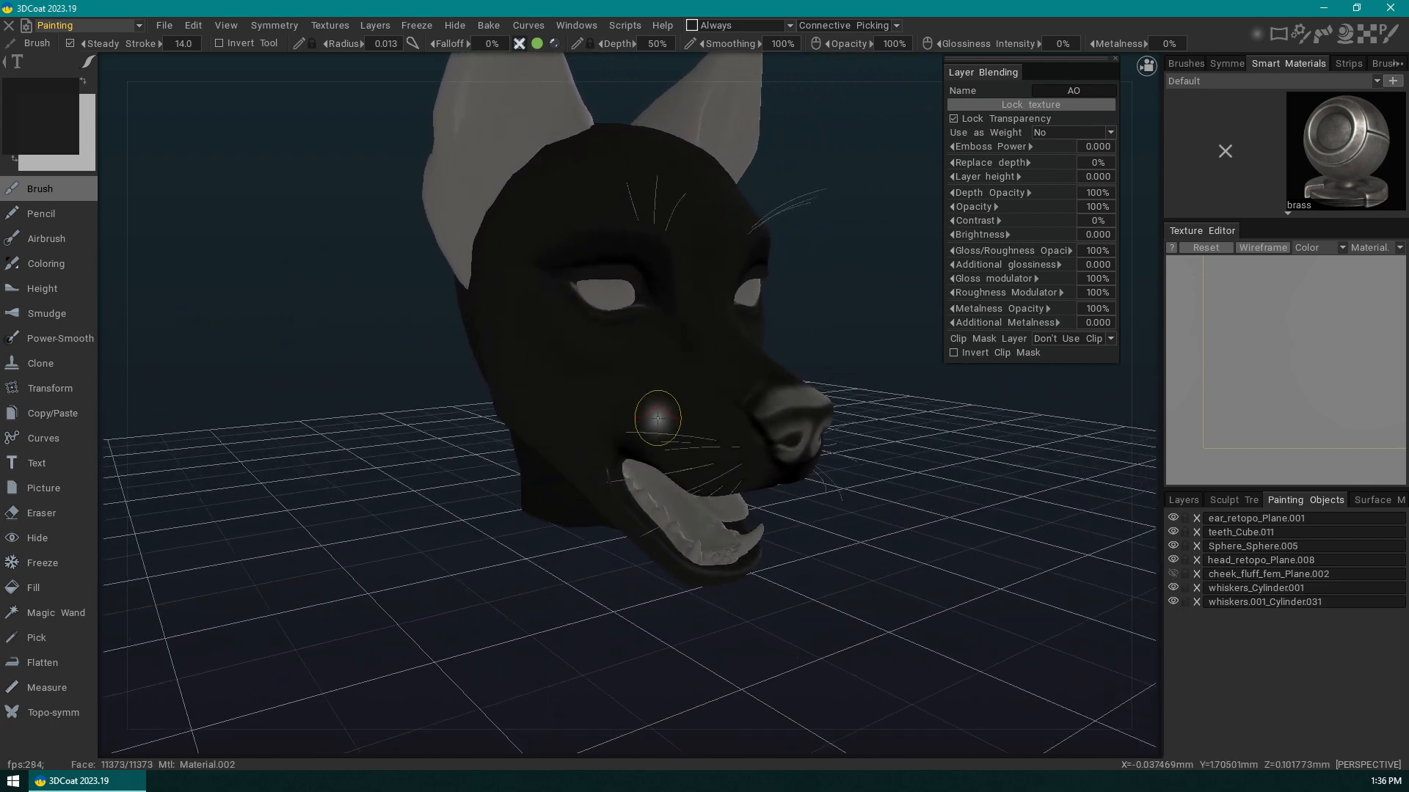
- Return to the layers, collapse the Lips group and toggle the visibility of Layer 1 and Layer 2 to compare the head's shading
click(1189, 500)
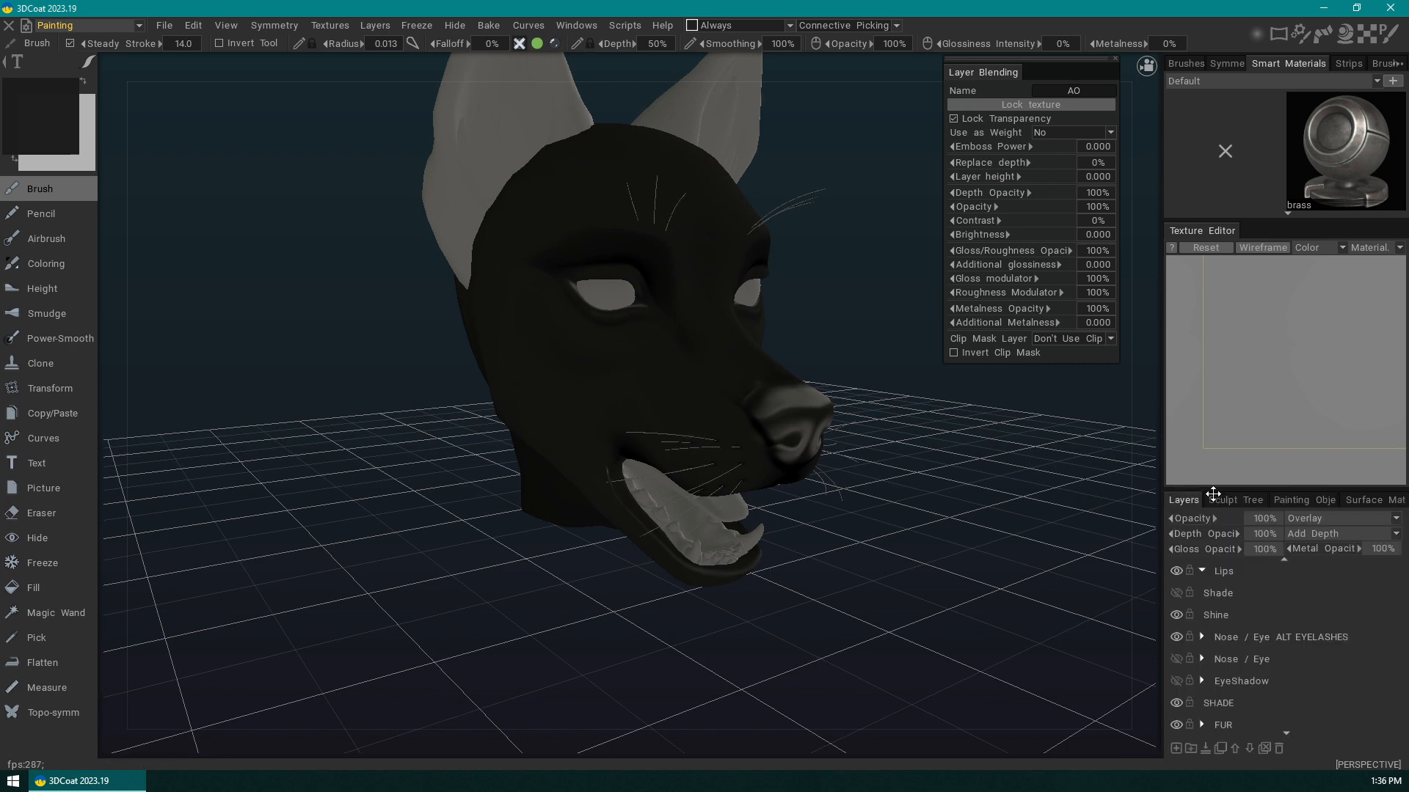
mouse_move(998, 503)
mouse_down()
mouse_move(923, 490)
mouse_move(967, 500)
mouse_move(805, 510)
mouse_move(997, 487)
mouse_move(997, 503)
mouse_move(983, 499)
mouse_up()
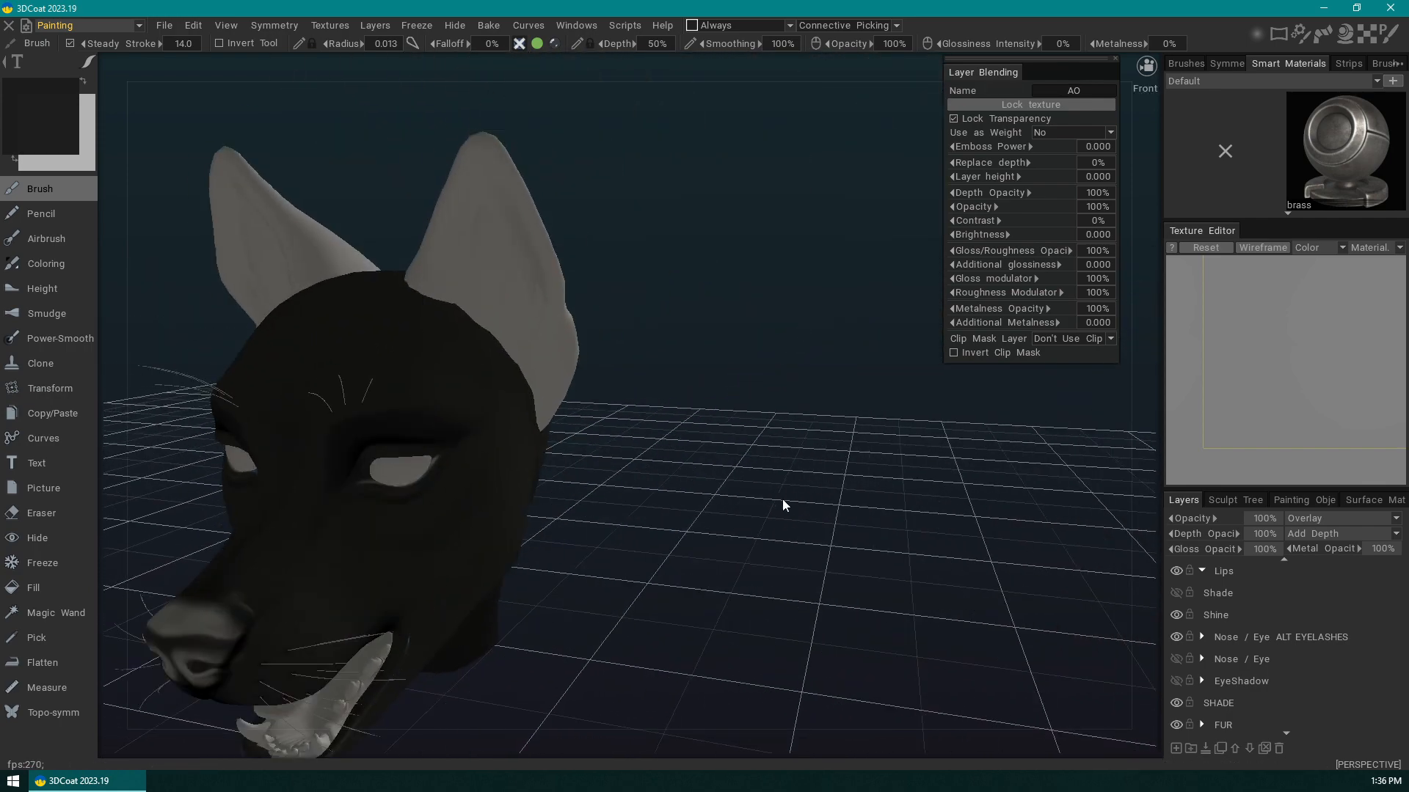
drag(782, 499, 885, 531)
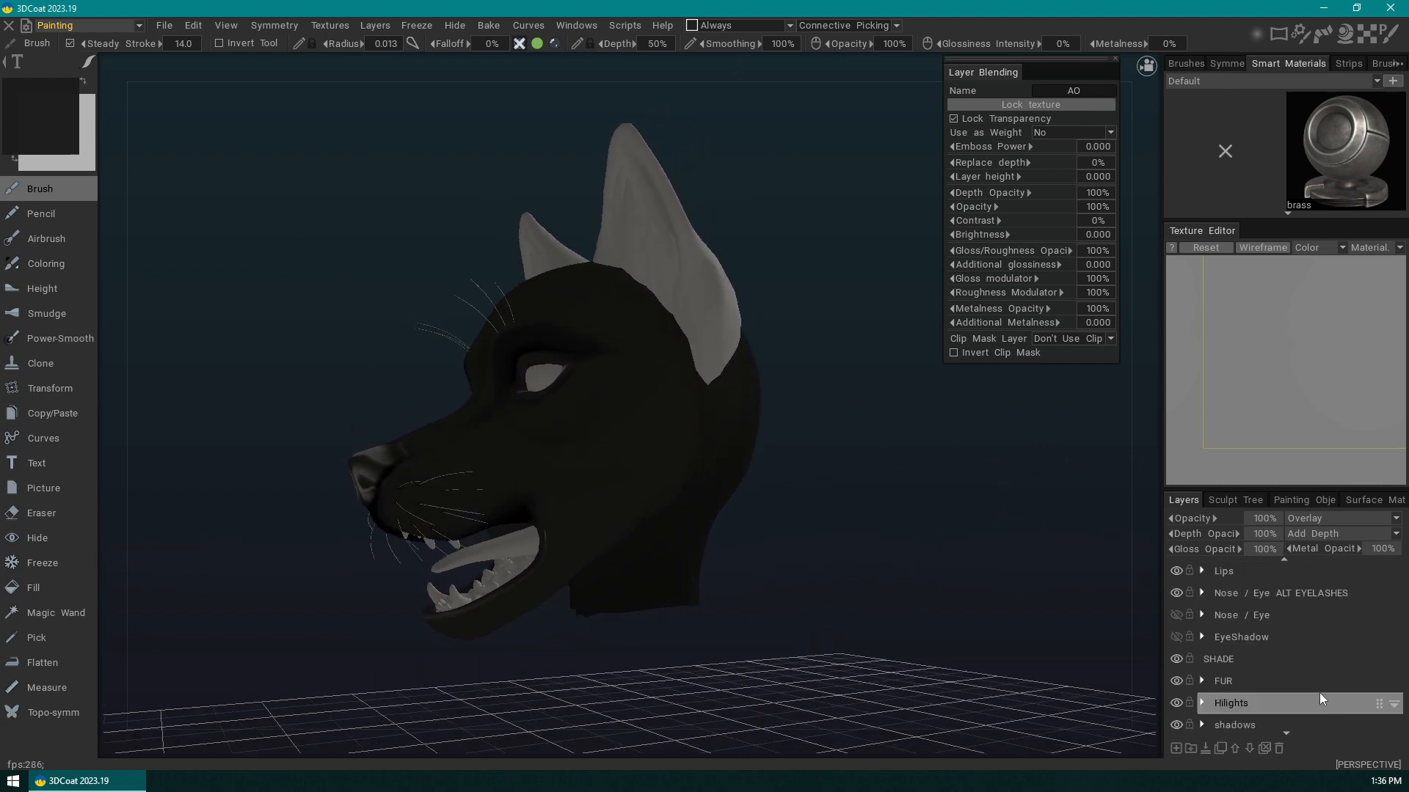
scroll(1323, 638, down, 3)
scroll(1310, 685, down, 2)
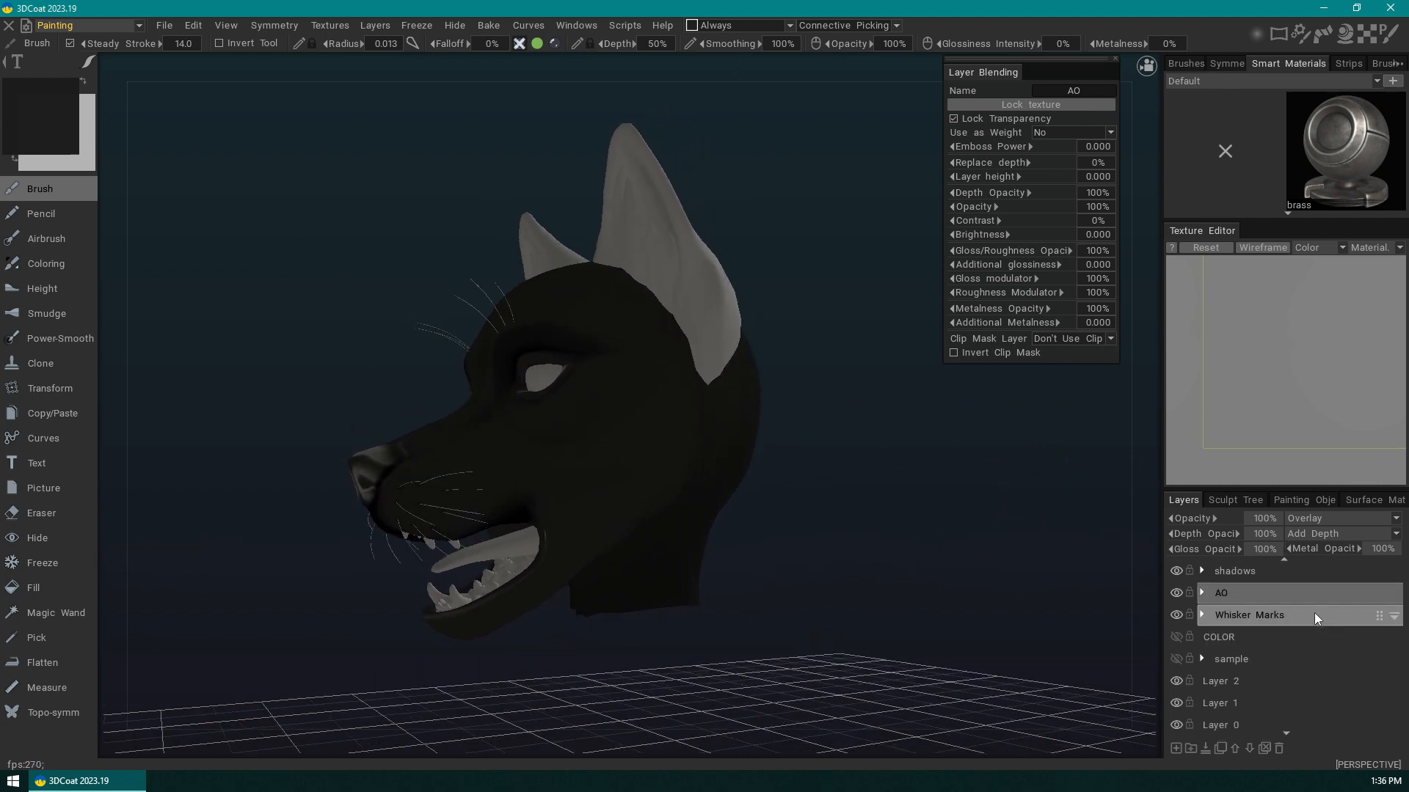
click(1240, 704)
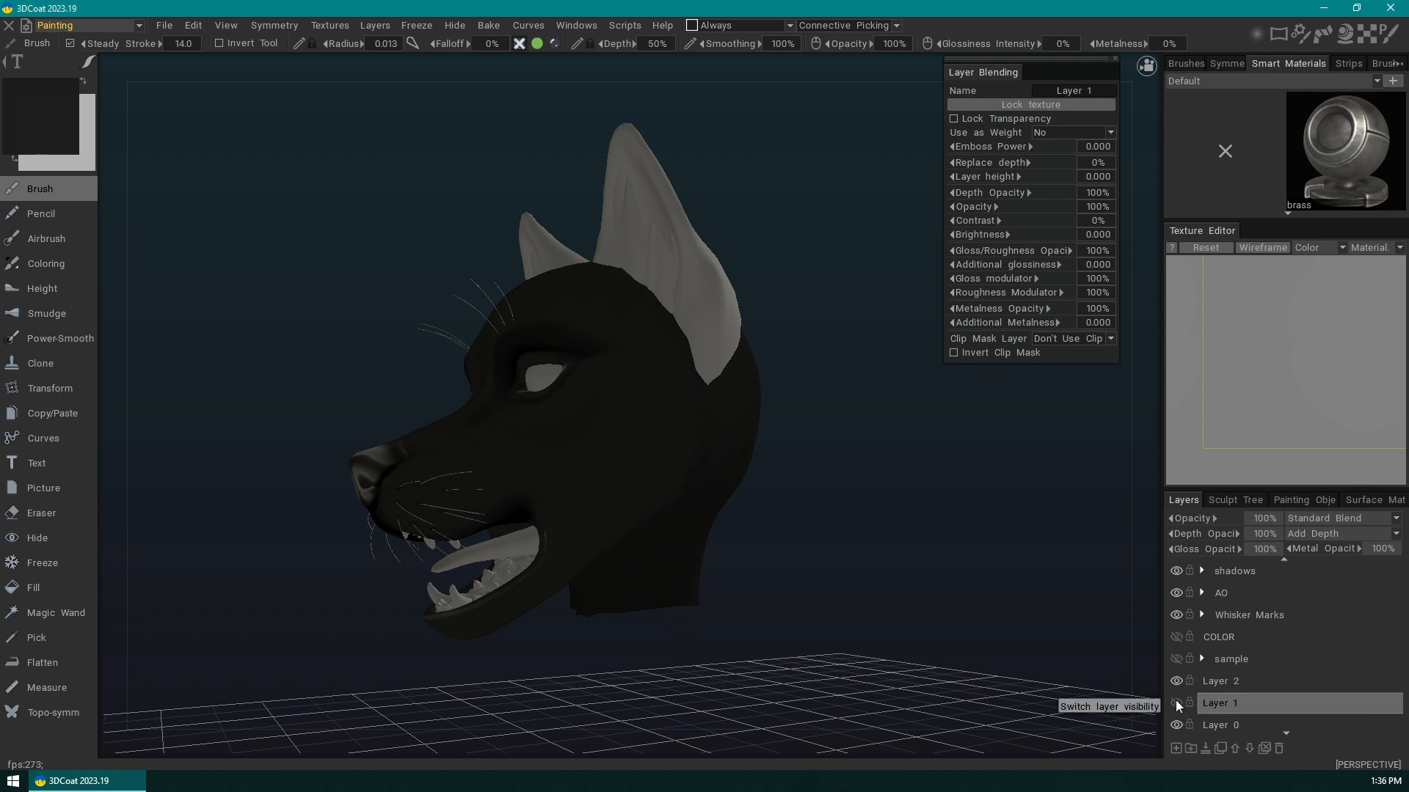
click(1176, 682)
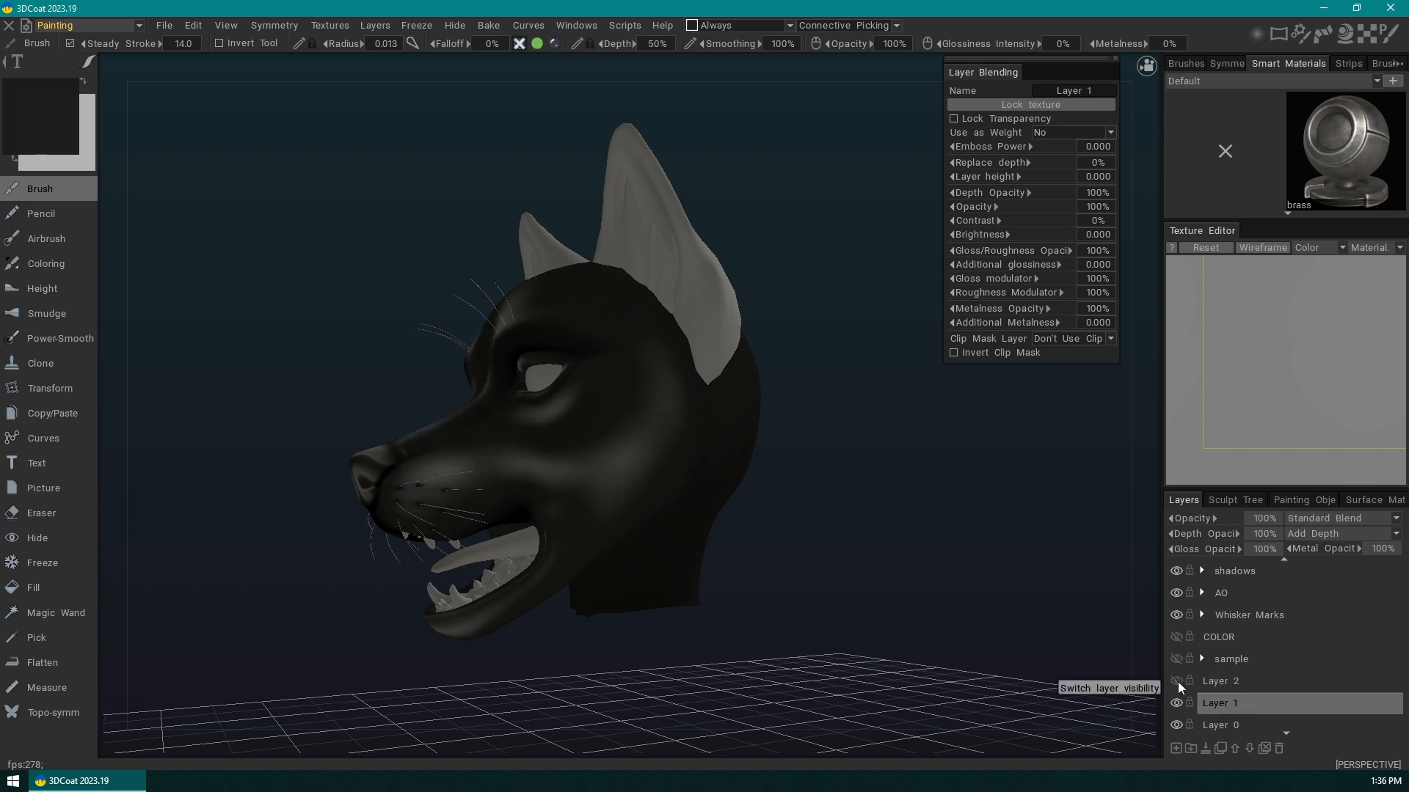
drag(968, 585, 973, 606)
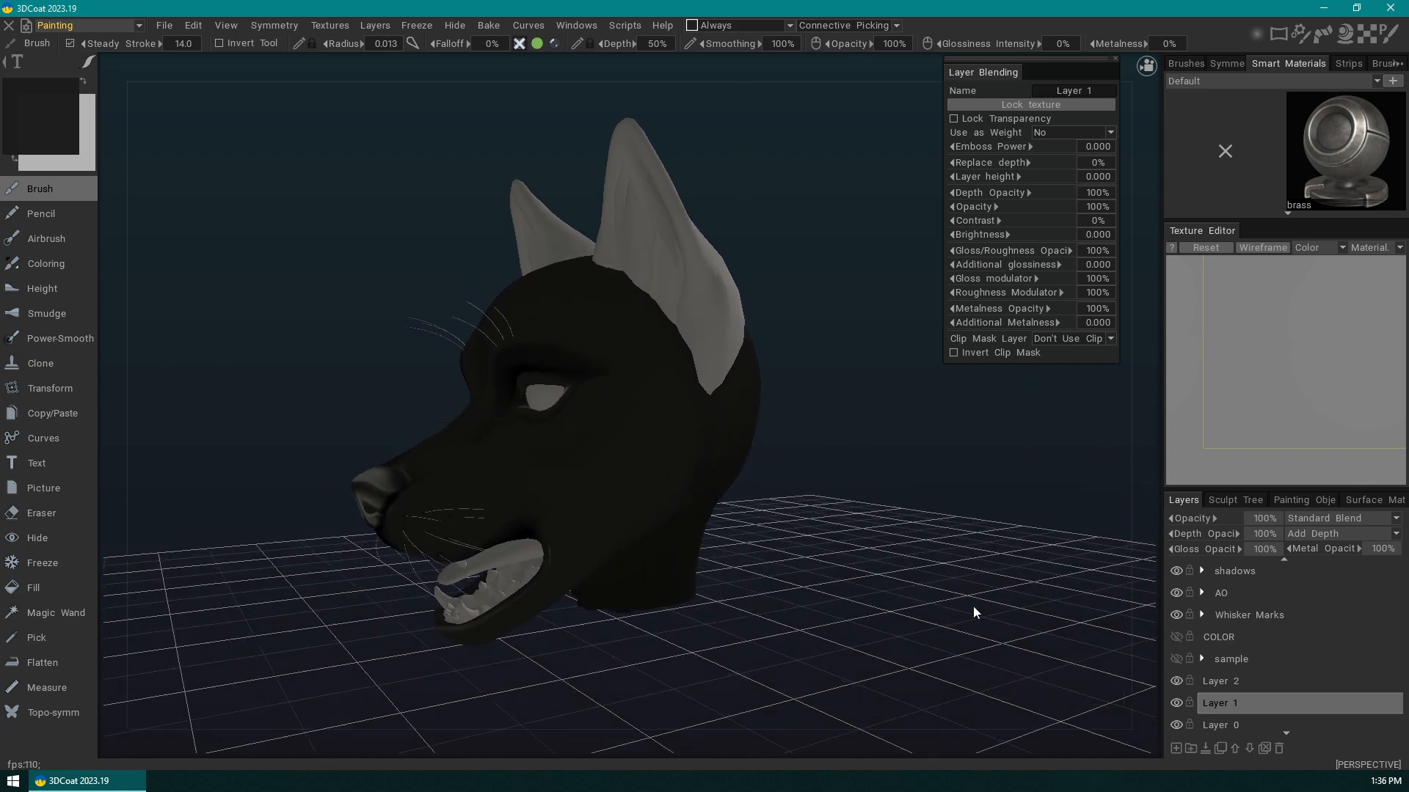
- Select Layer 2 and toggle its visibility to compare the head's shading from the side and front
click(1247, 682)
click(1178, 682)
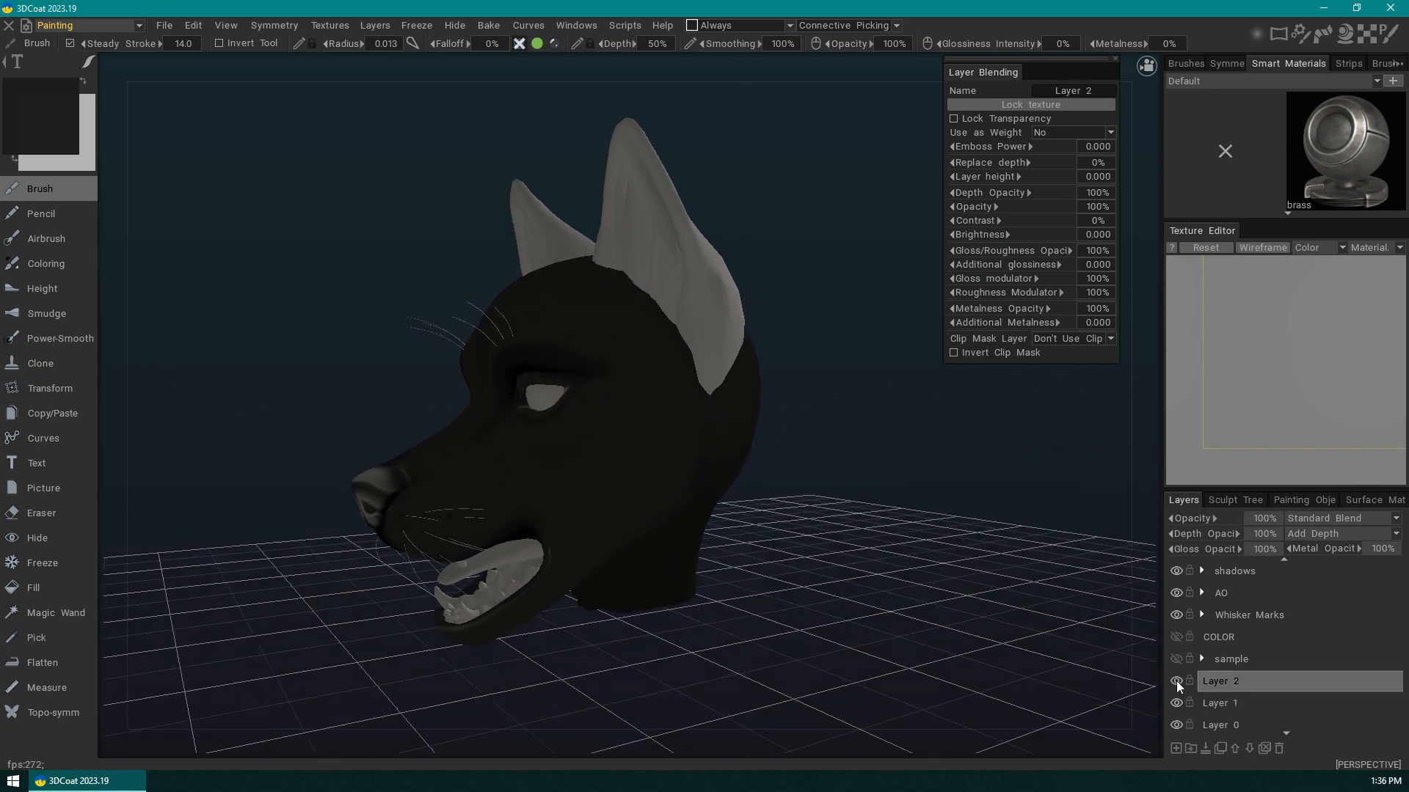
click(1175, 681)
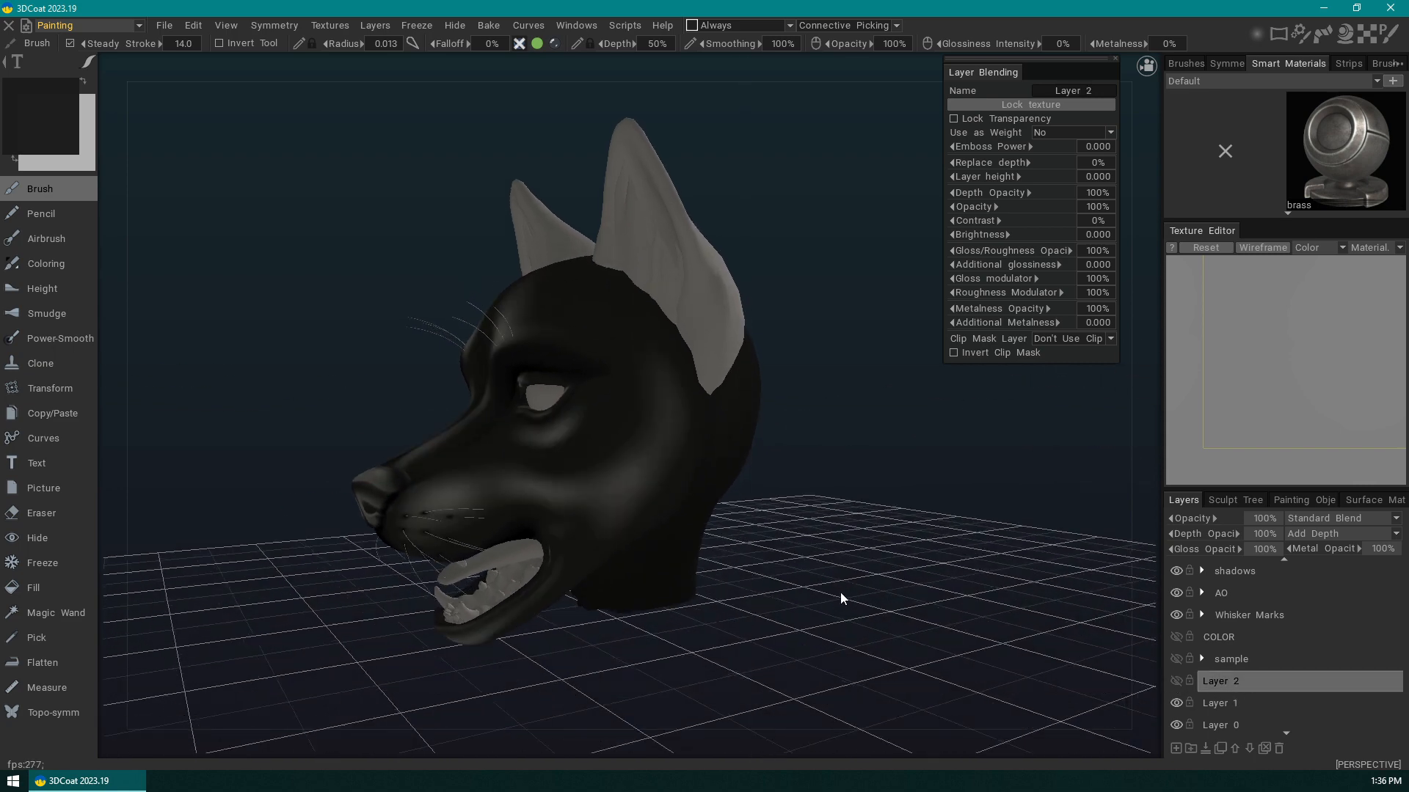
mouse_move(839, 592)
mouse_down()
mouse_move(923, 597)
mouse_move(979, 570)
mouse_up()
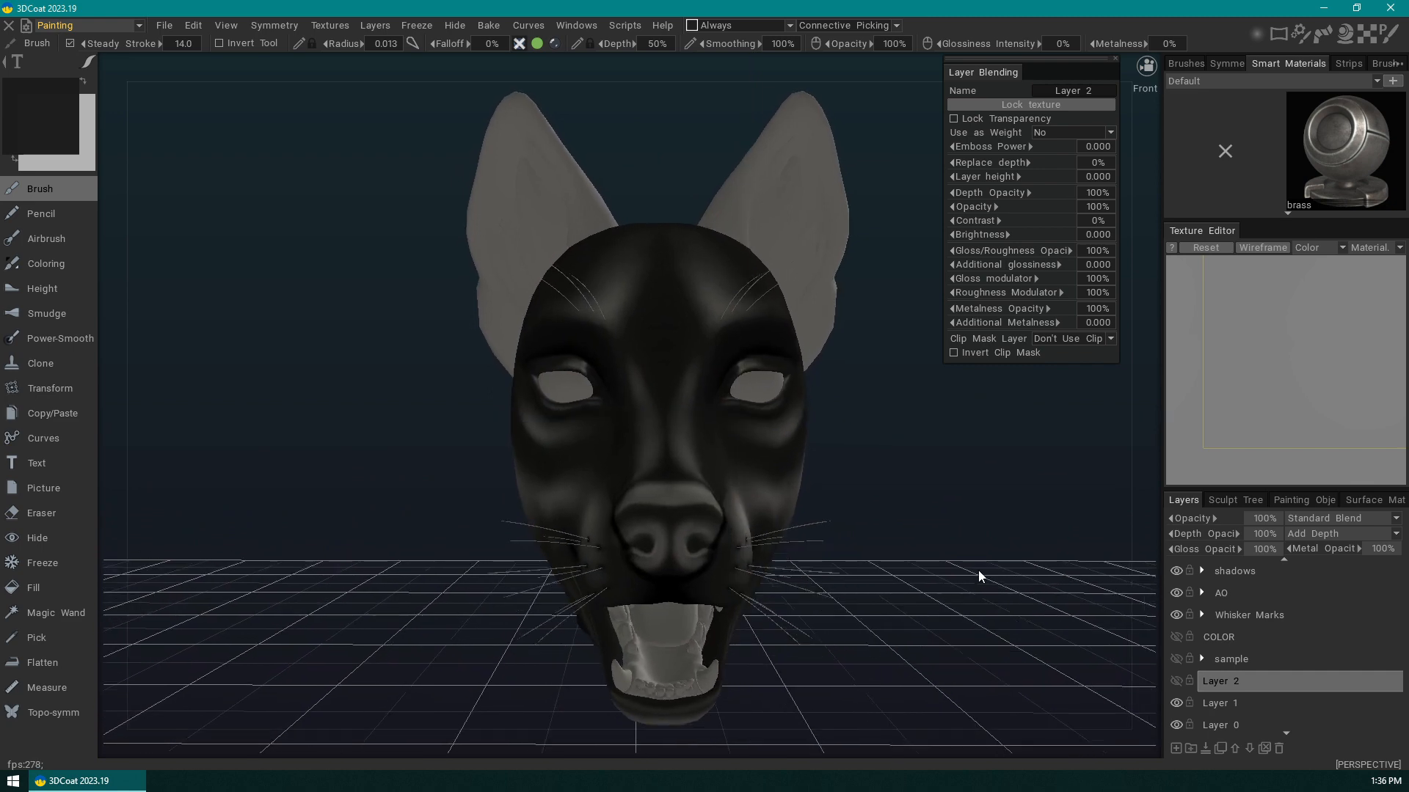
click(1177, 681)
mouse_move(1003, 640)
mouse_down()
mouse_move(935, 645)
mouse_move(918, 622)
mouse_up()
click(166, 26)
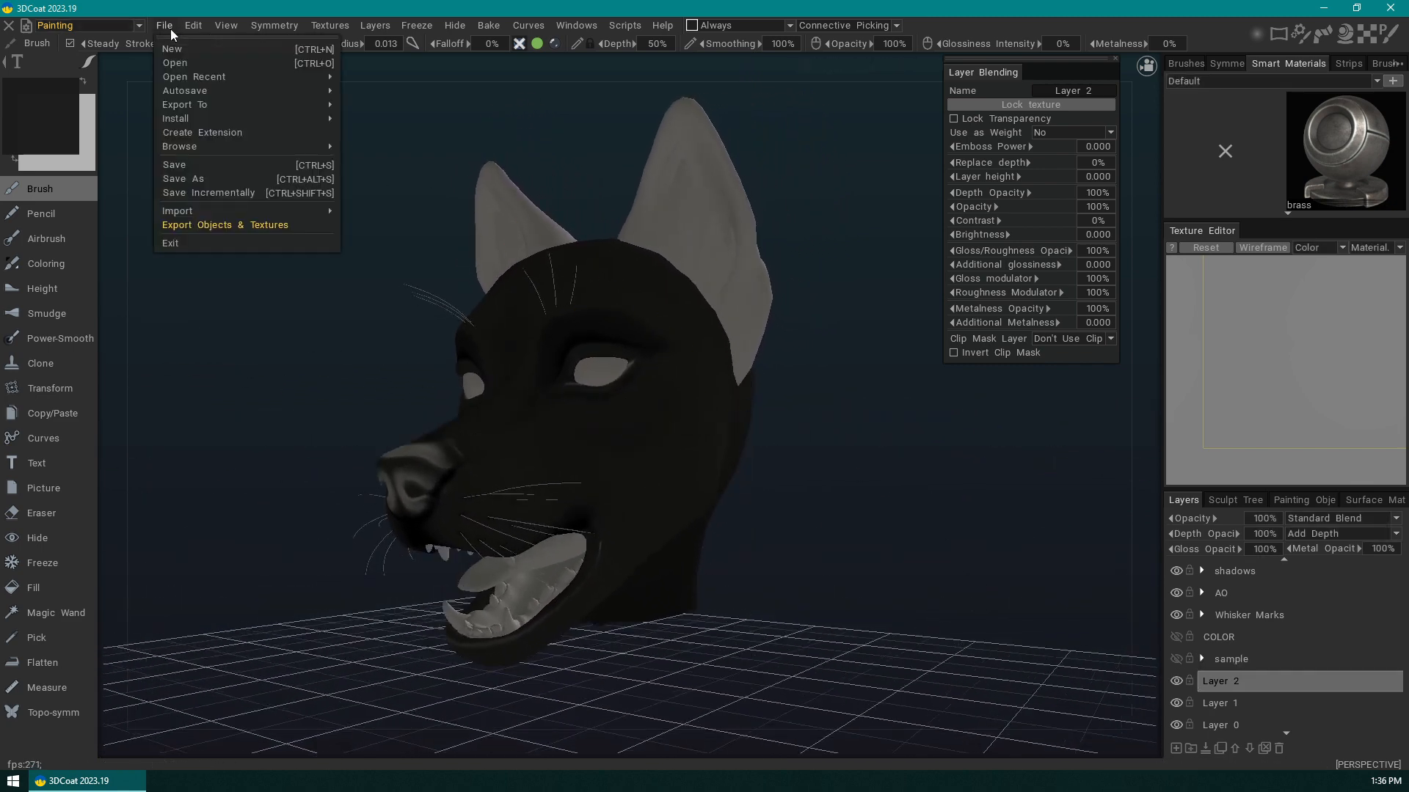
mouse_move(277, 78)
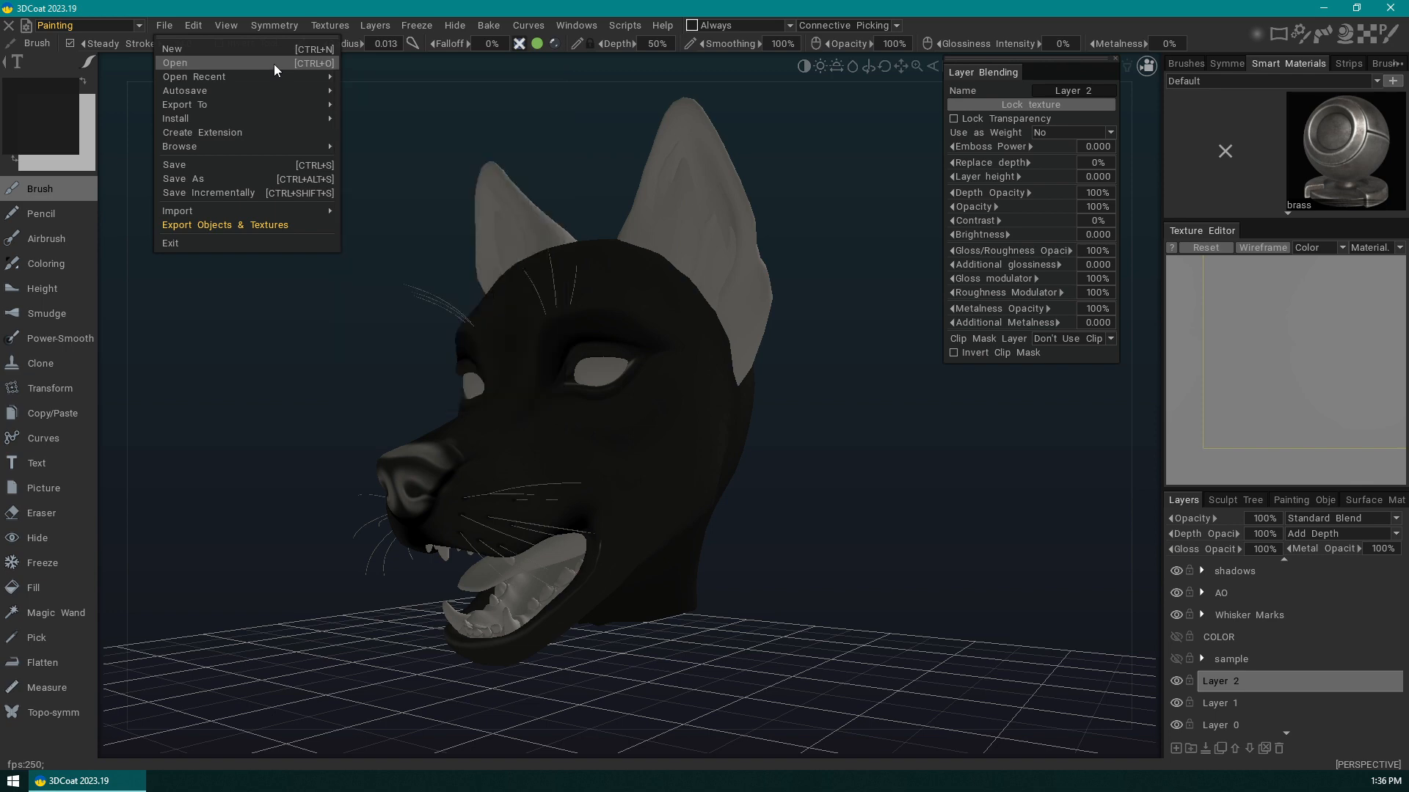
click(274, 62)
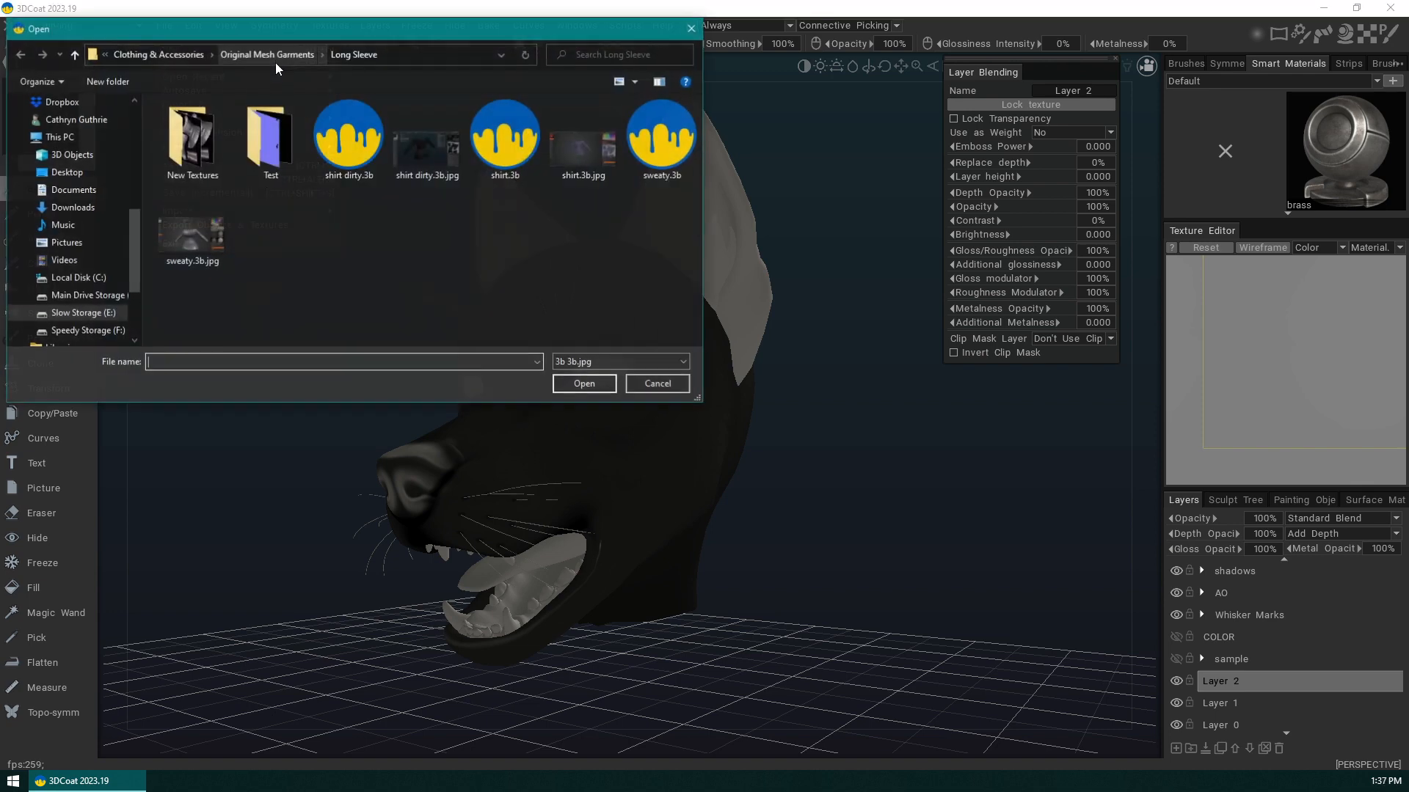
click(288, 54)
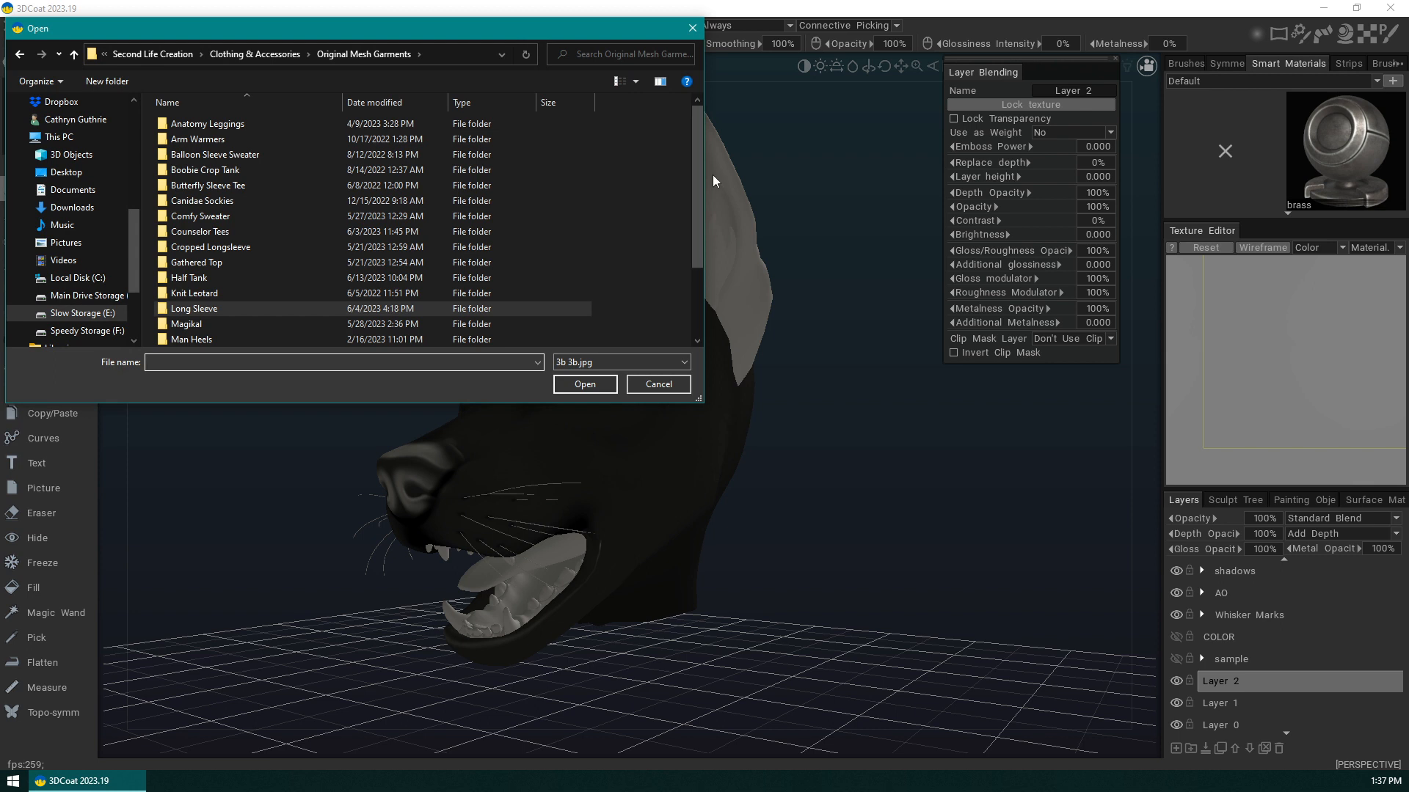
click(283, 53)
click(294, 54)
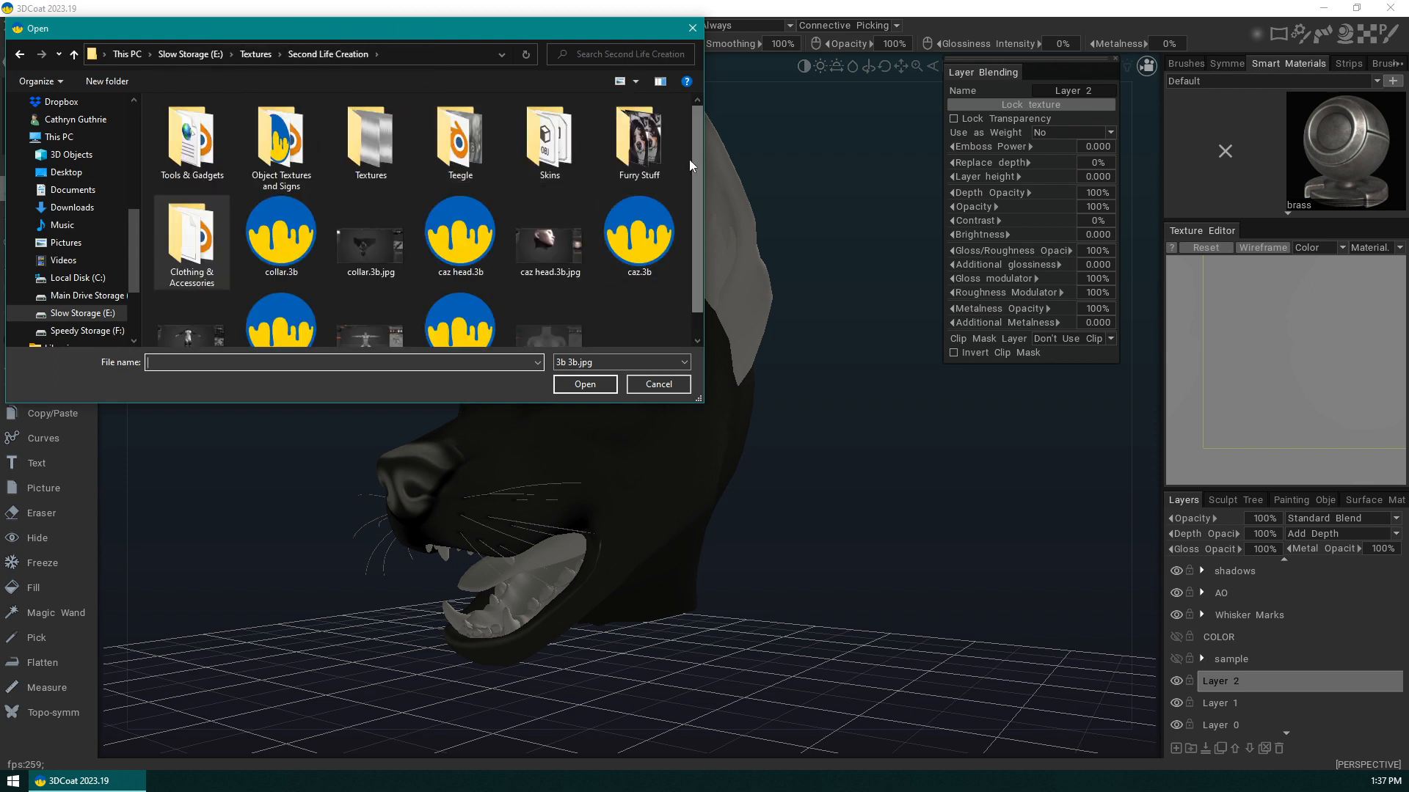
double_click(637, 144)
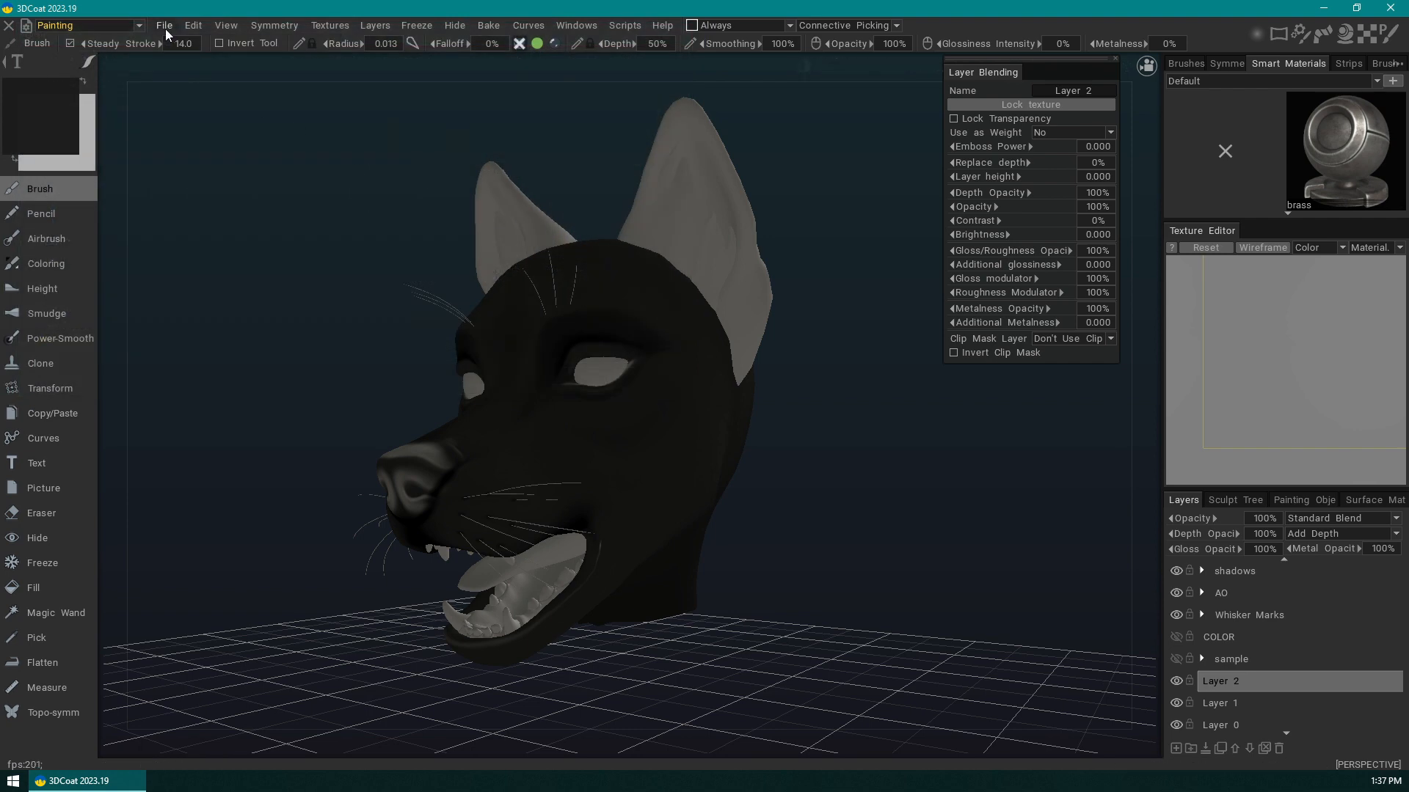
- Open the project fatalis.3b from the ! My Shading Kits folder inside Second Life Creation's Furry Stuff folder
click(164, 26)
click(186, 64)
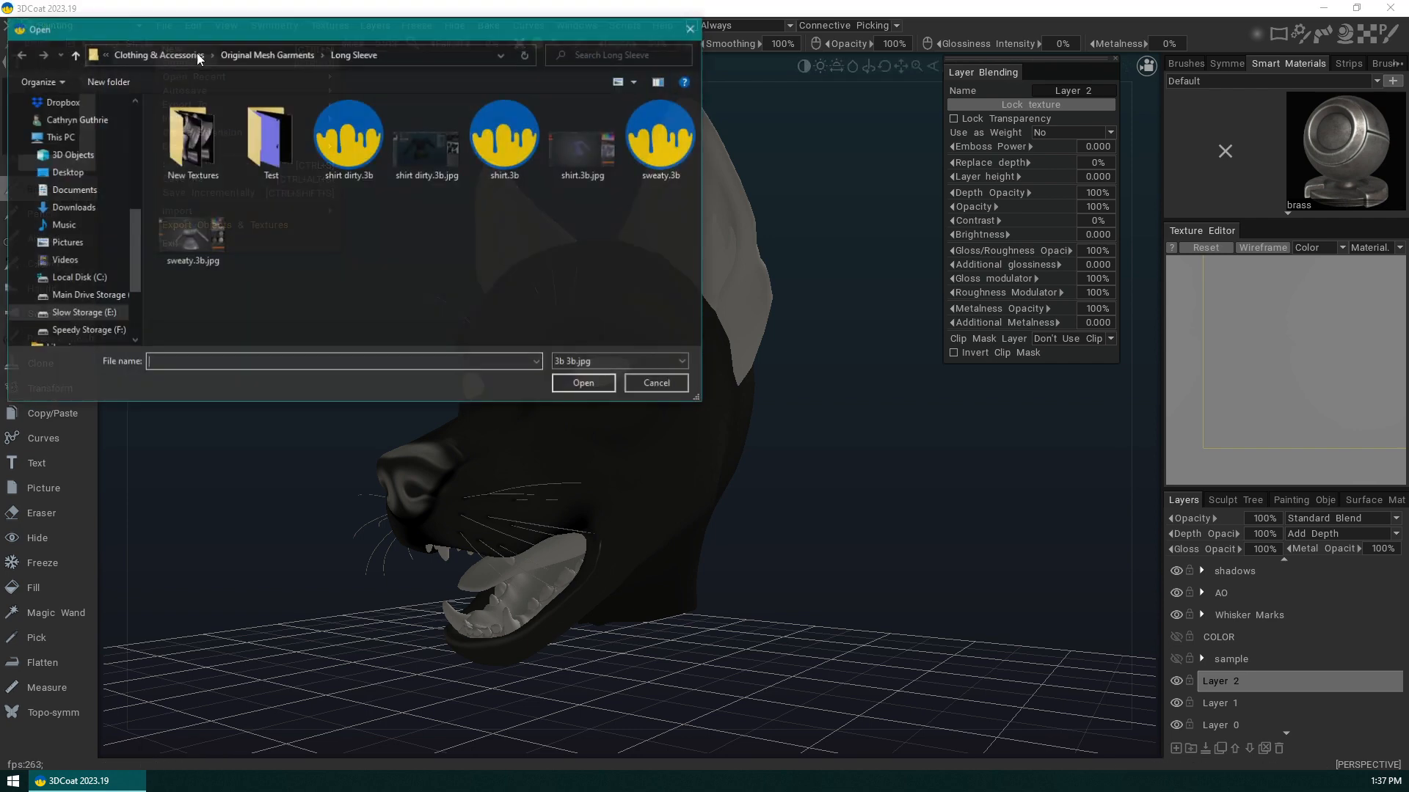
click(144, 53)
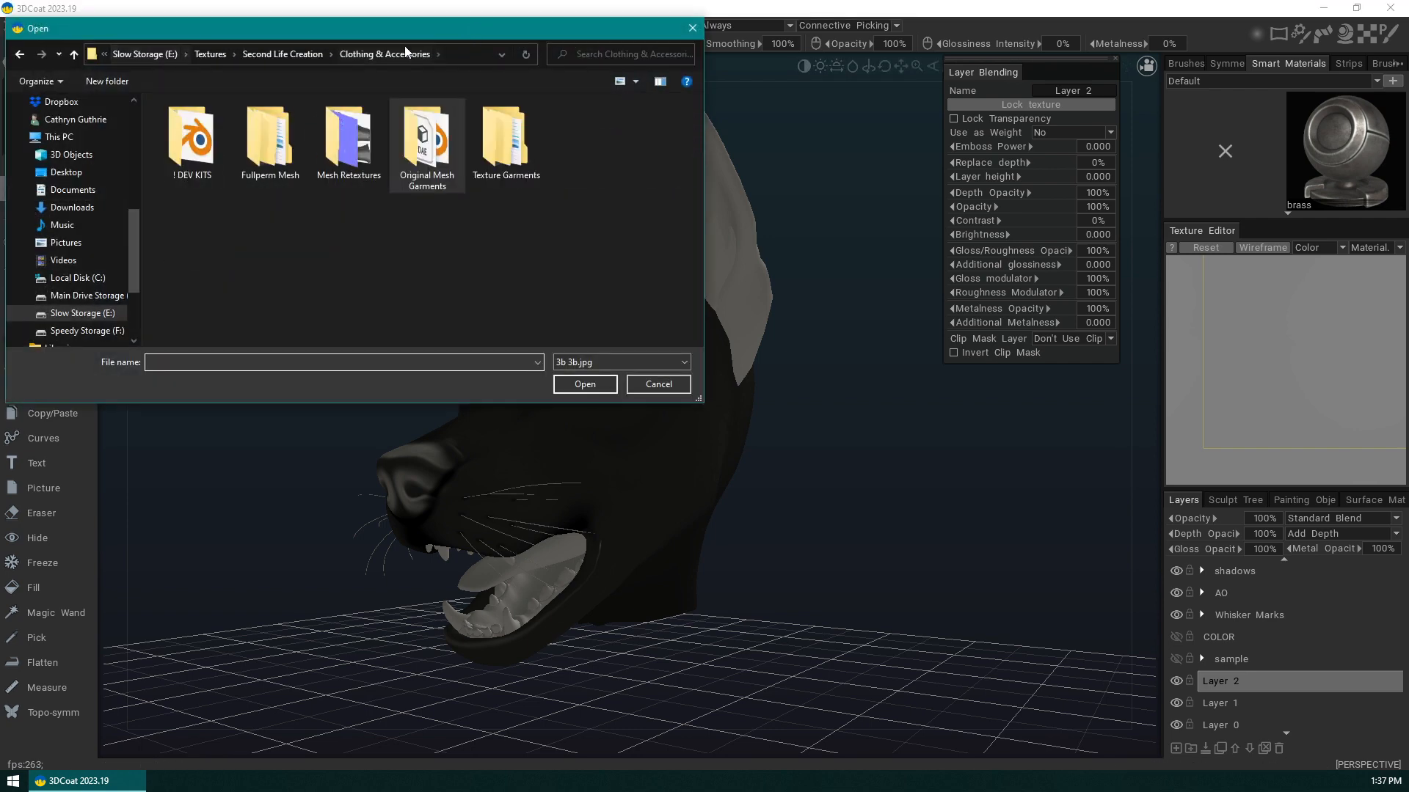
click(320, 53)
double_click(638, 143)
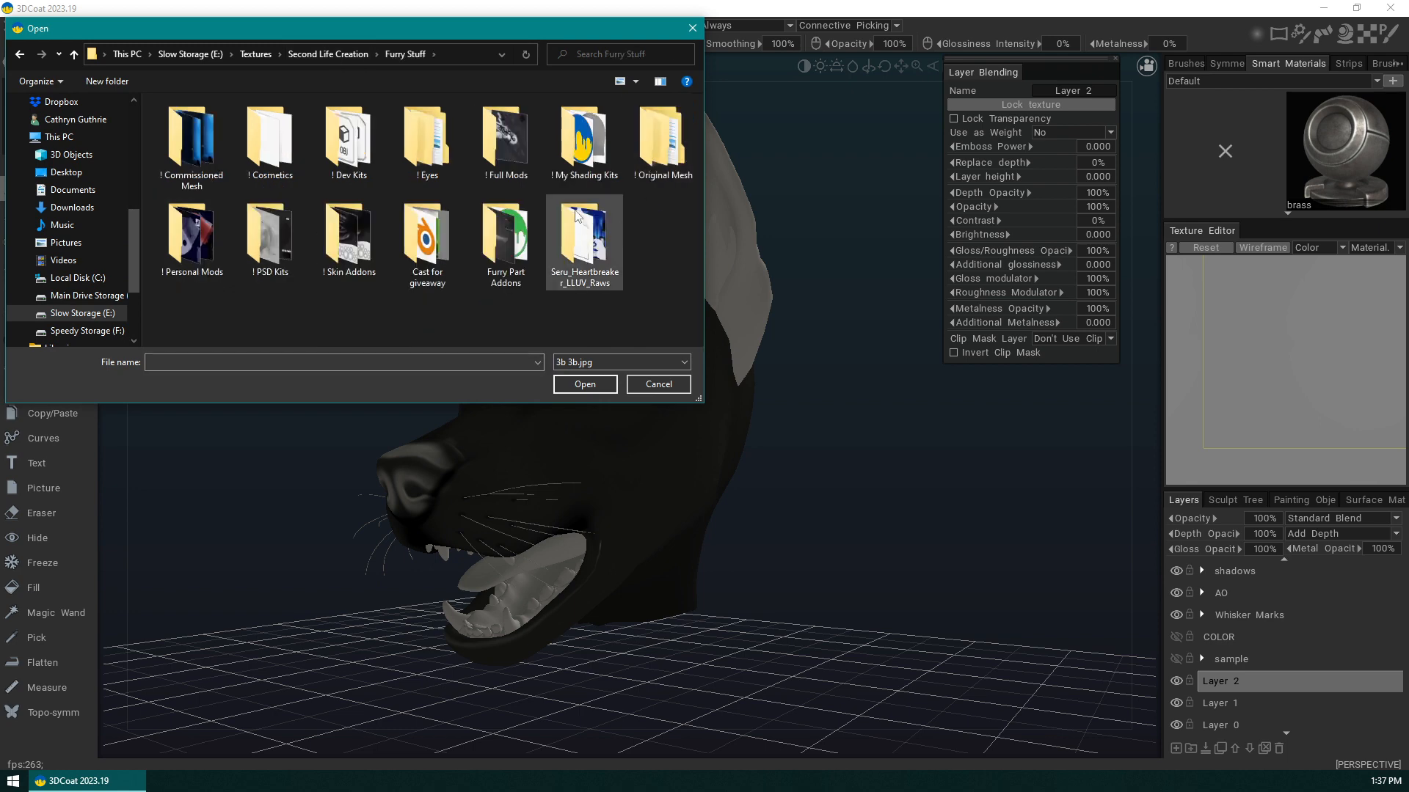
double_click(585, 143)
click(349, 139)
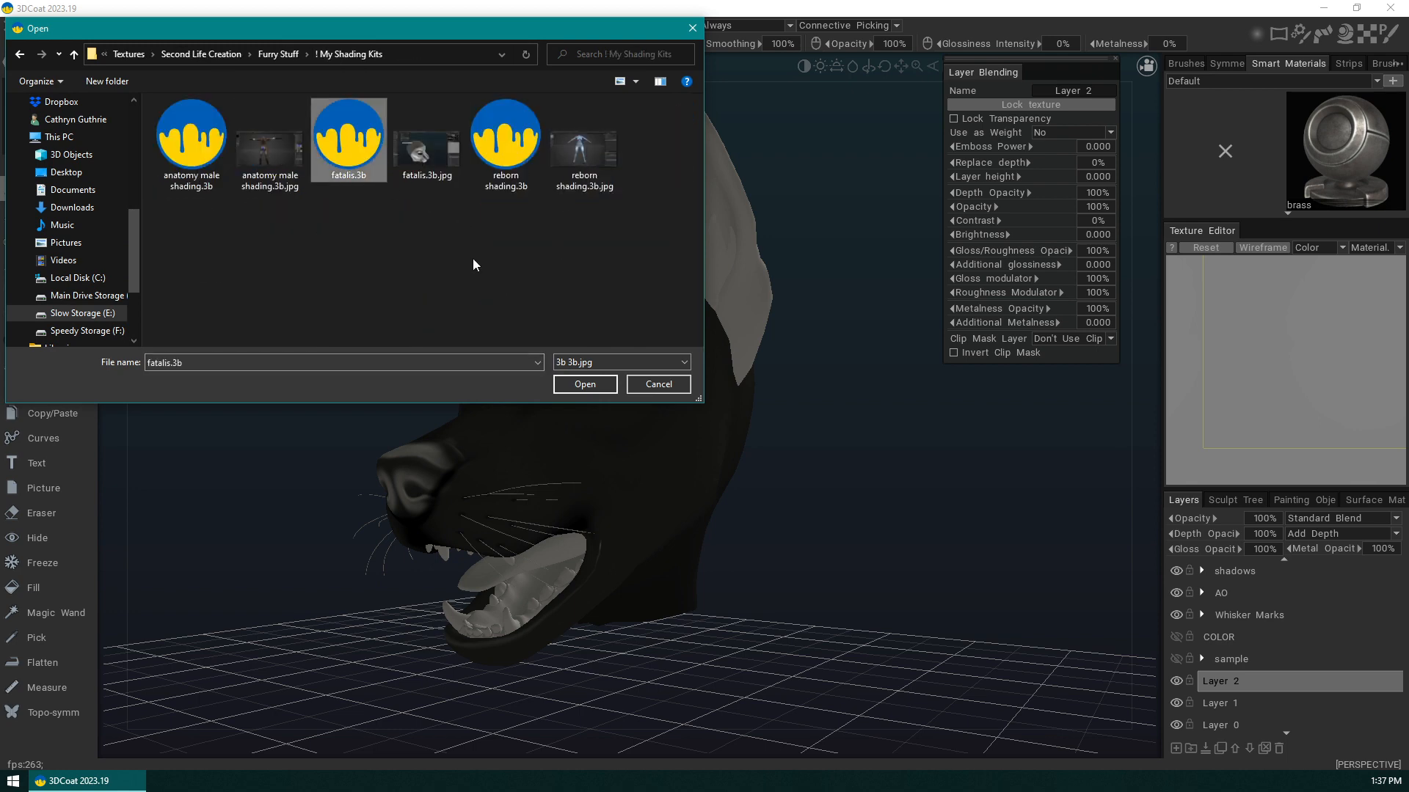
click(585, 384)
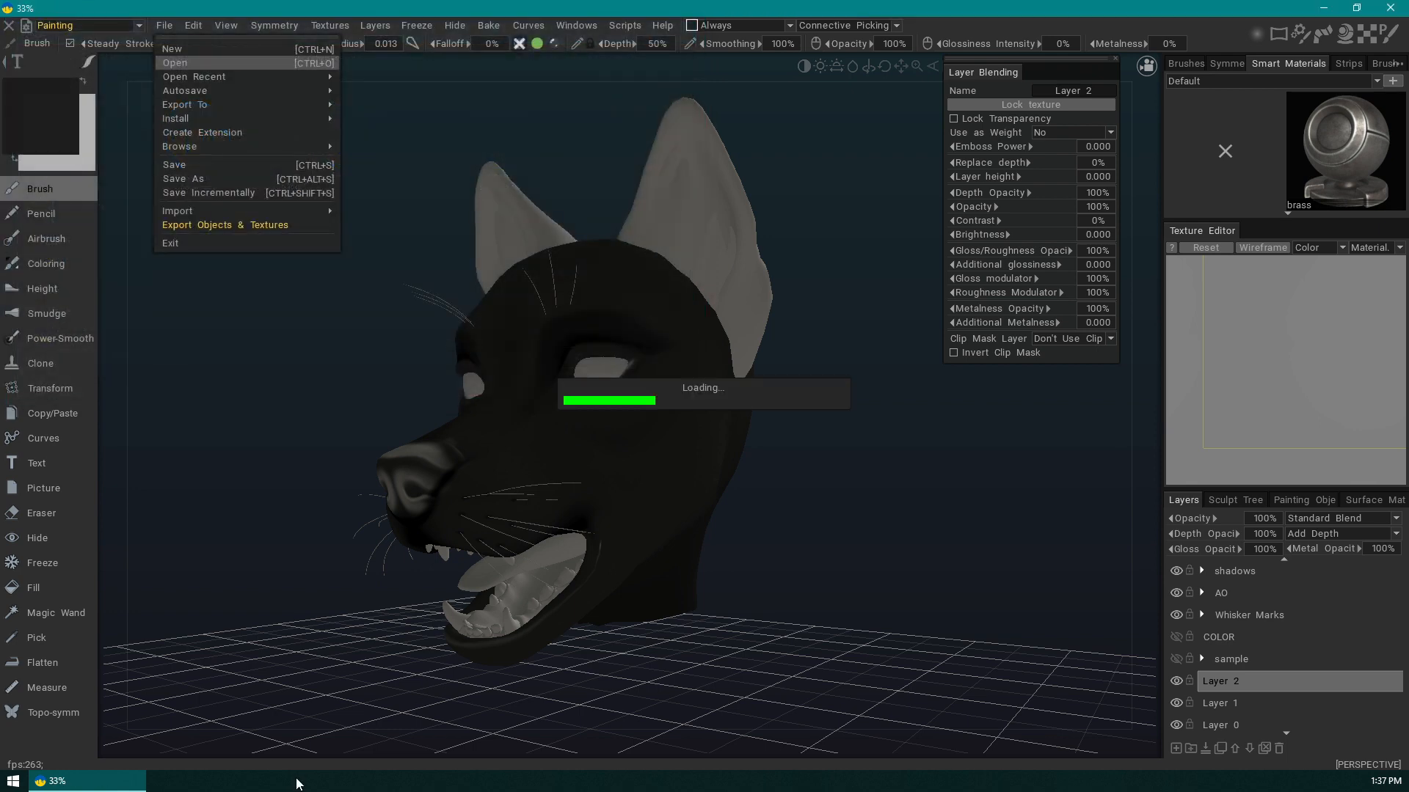
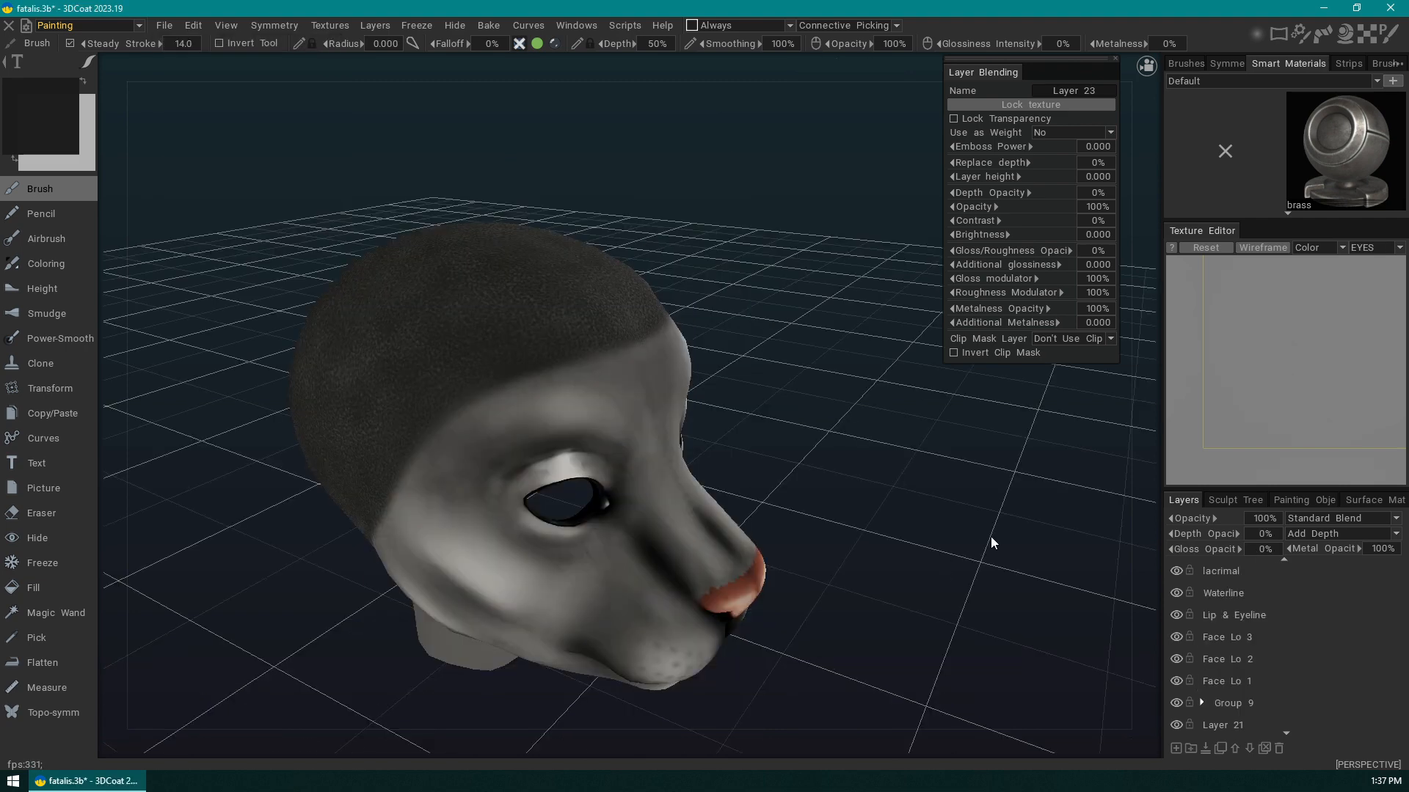
- Hide Layer 23 and Layer 24 at the top of the layer stack to reveal the head's shading
drag(990, 536, 825, 543)
scroll(857, 530, down, 5)
right_drag(824, 543, 840, 594)
drag(841, 600, 773, 443)
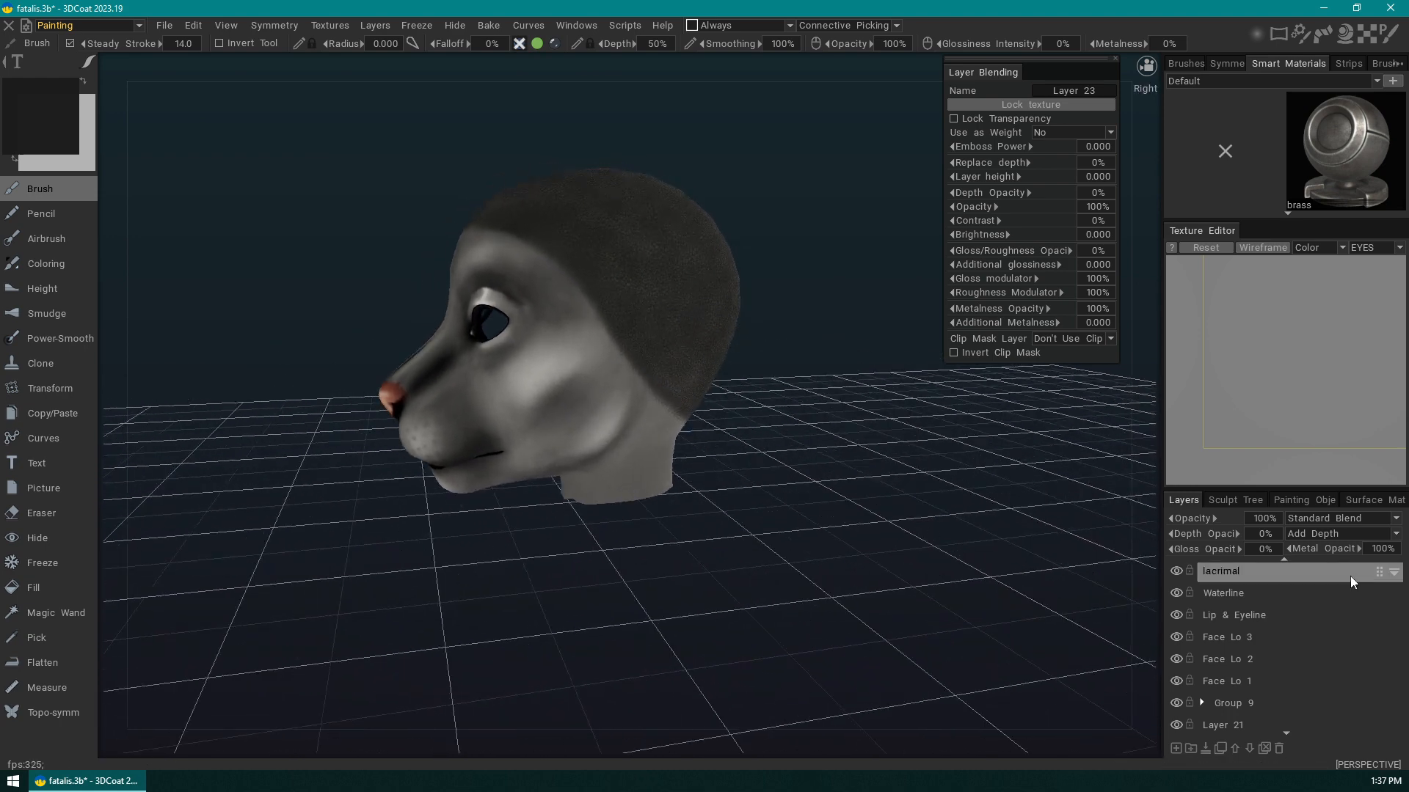
scroll(1302, 649, up, 5)
scroll(1318, 588, up, 4)
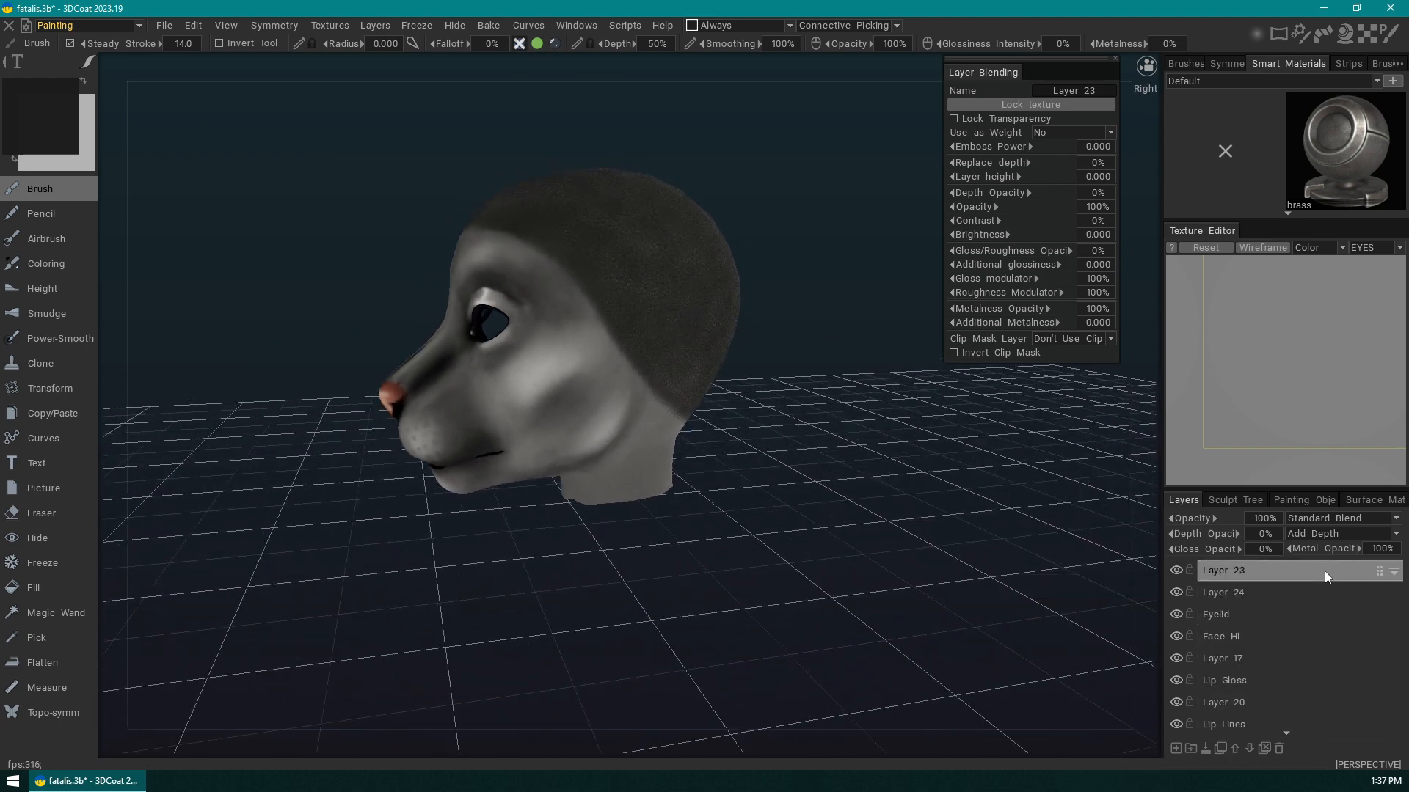
click(1176, 570)
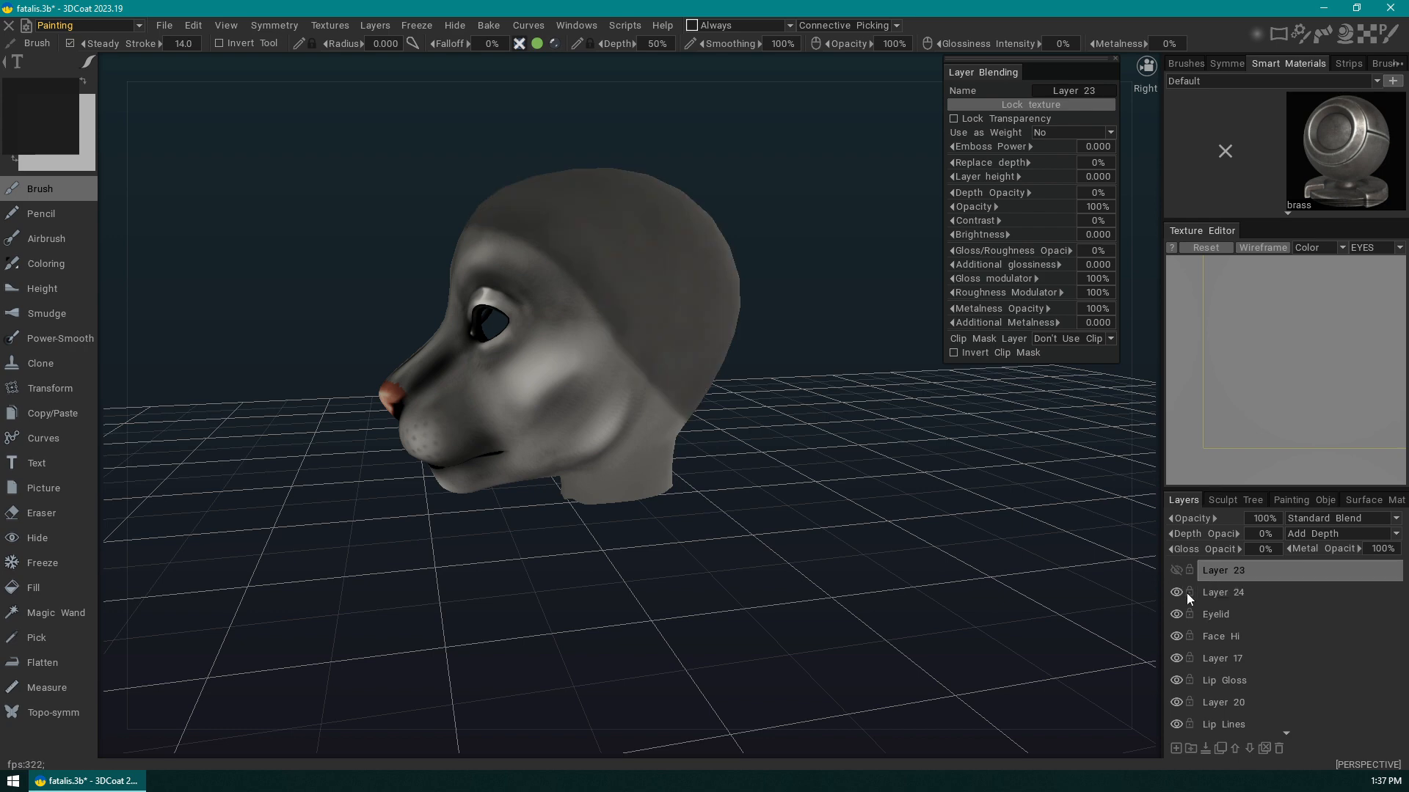
click(1175, 593)
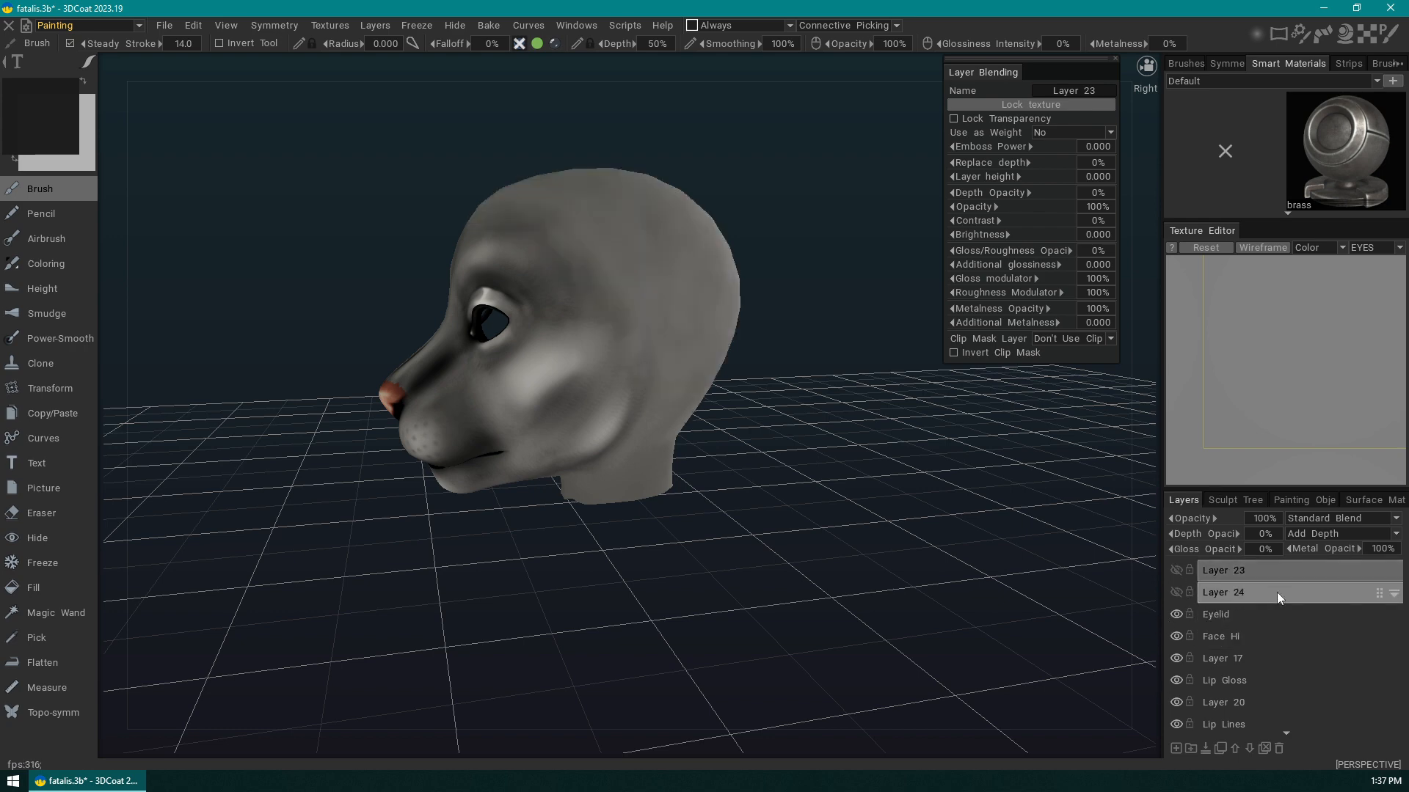
drag(743, 522, 945, 486)
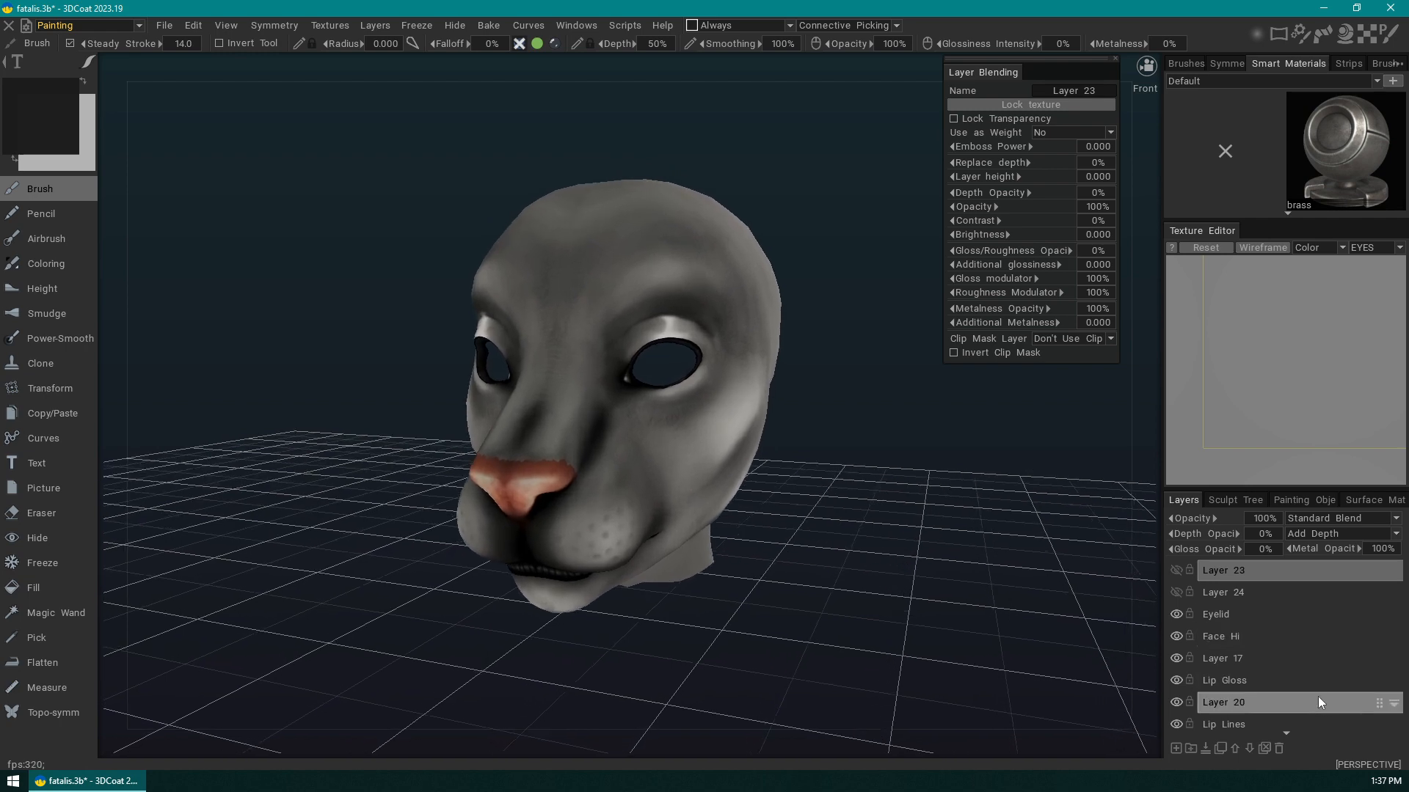
- Add a new layer directly above Layer 0
scroll(1318, 702, down, 6)
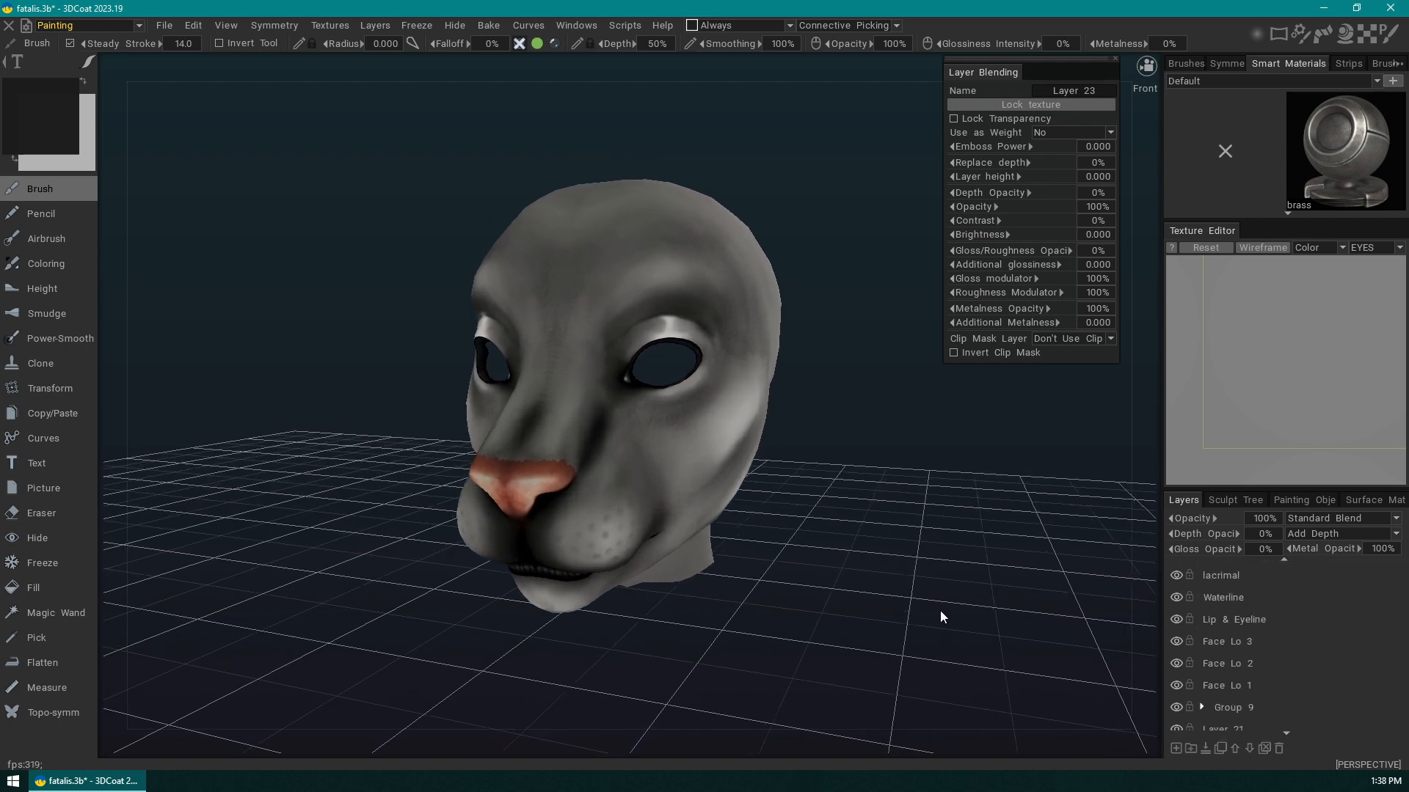
drag(943, 616, 902, 608)
scroll(1327, 663, down, 2)
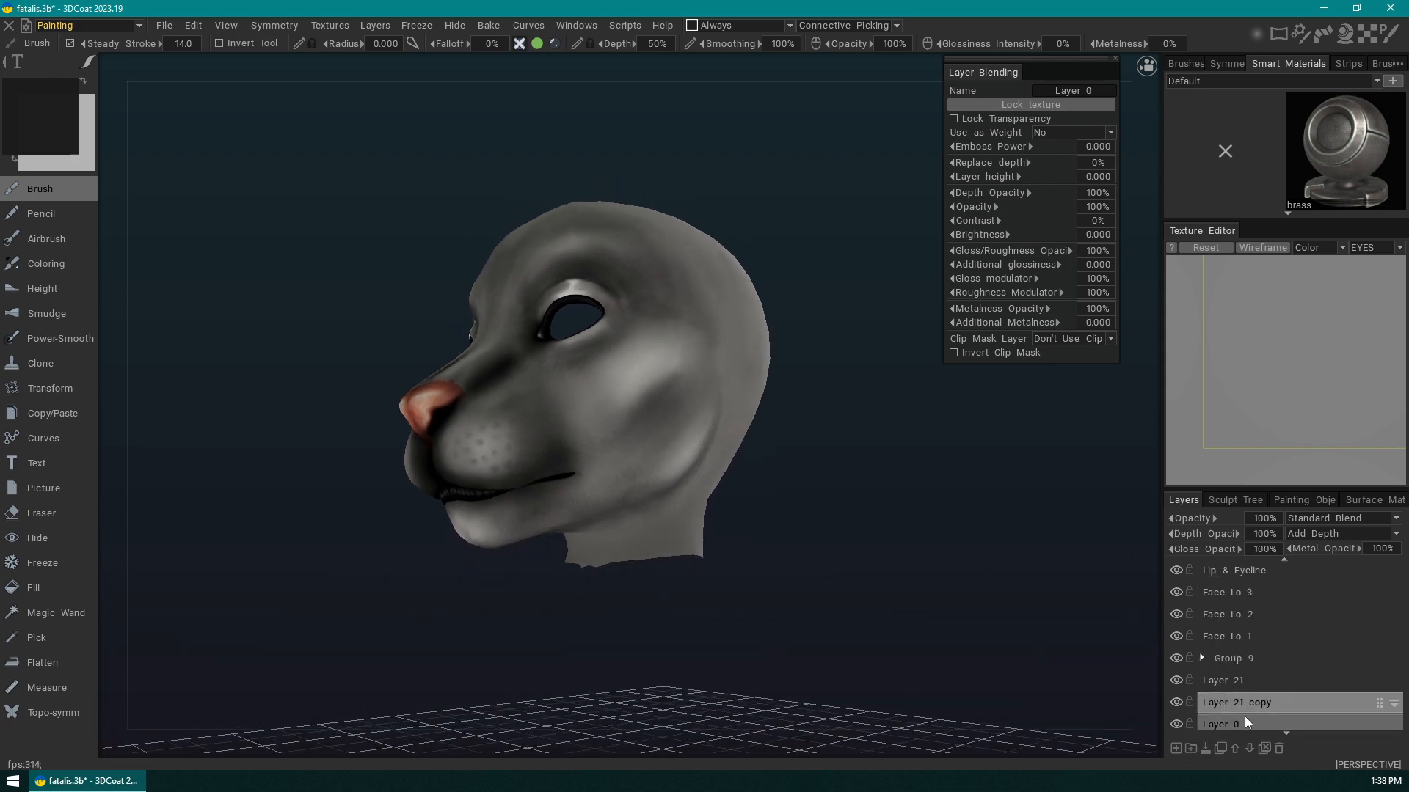
click(1175, 748)
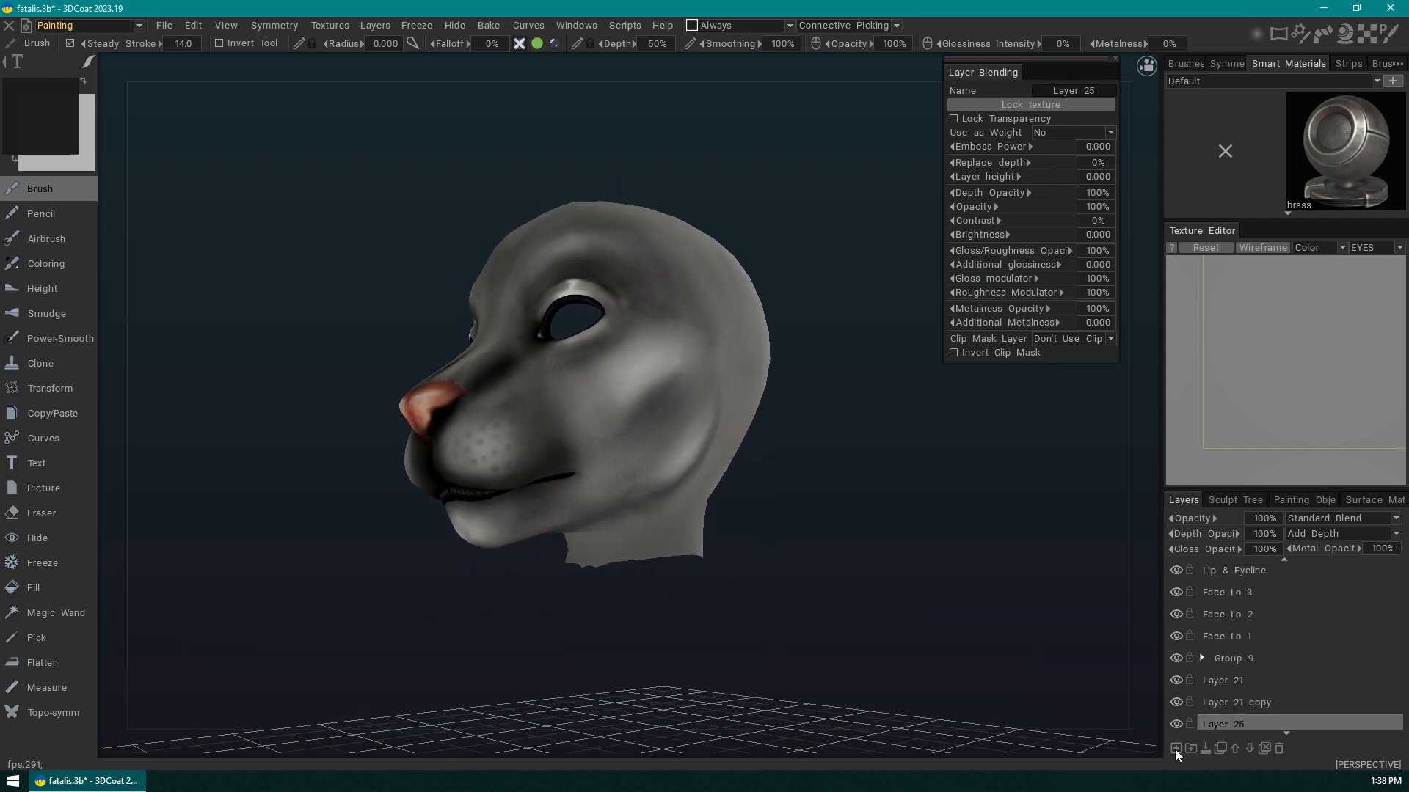
- Review the renaming option and the available layer commands on the new layer and Layer 21 copy without changing them
double_click(1223, 724)
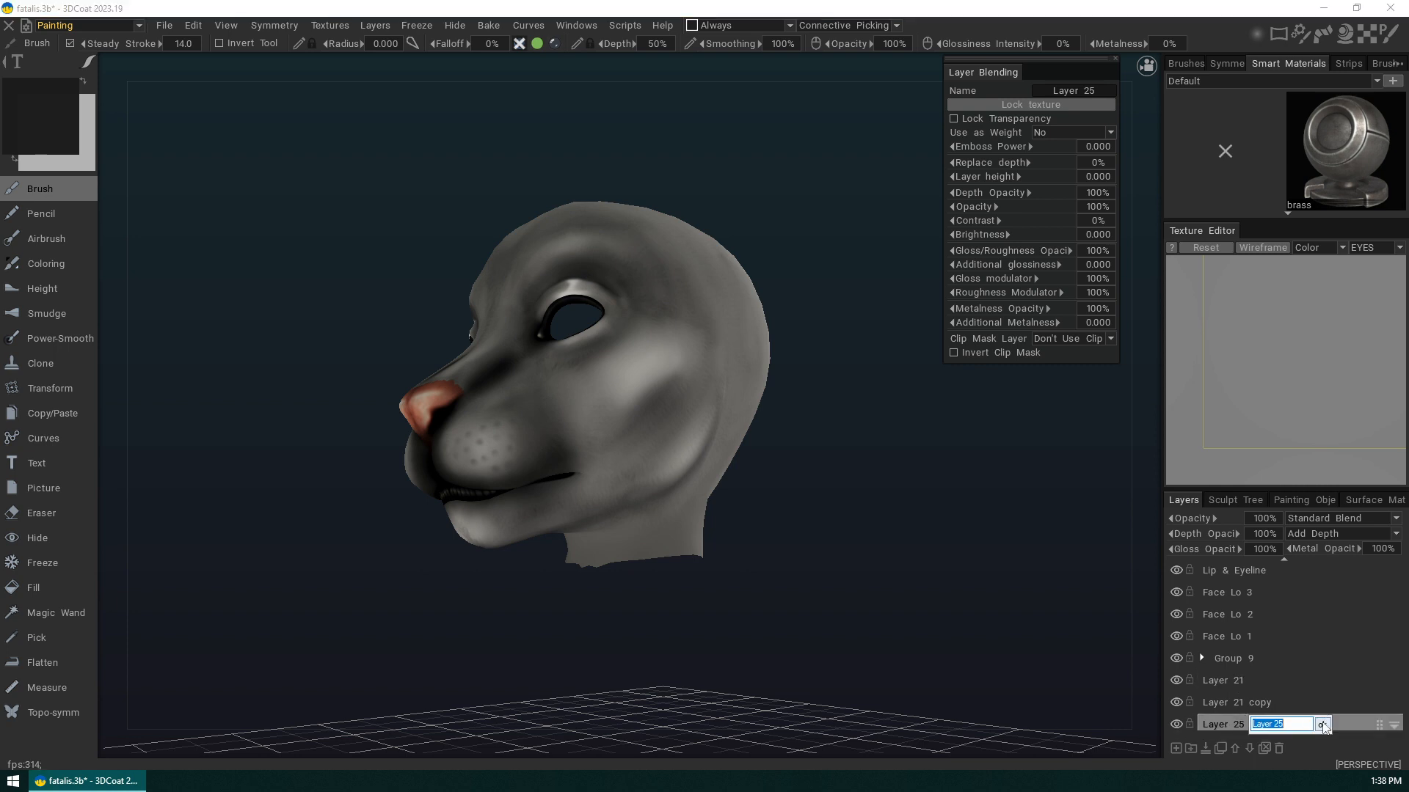
click(1322, 724)
right_click(1249, 720)
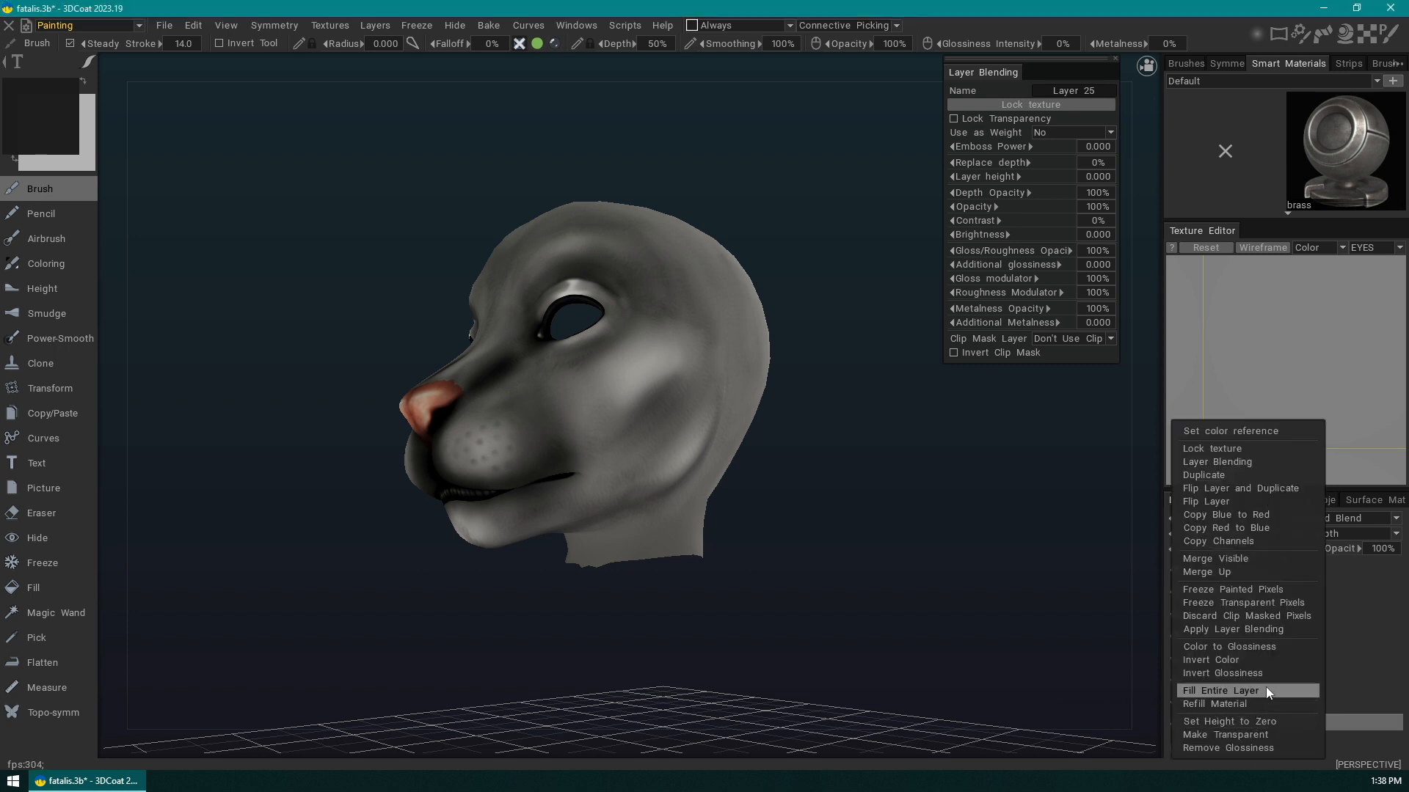
click(1354, 709)
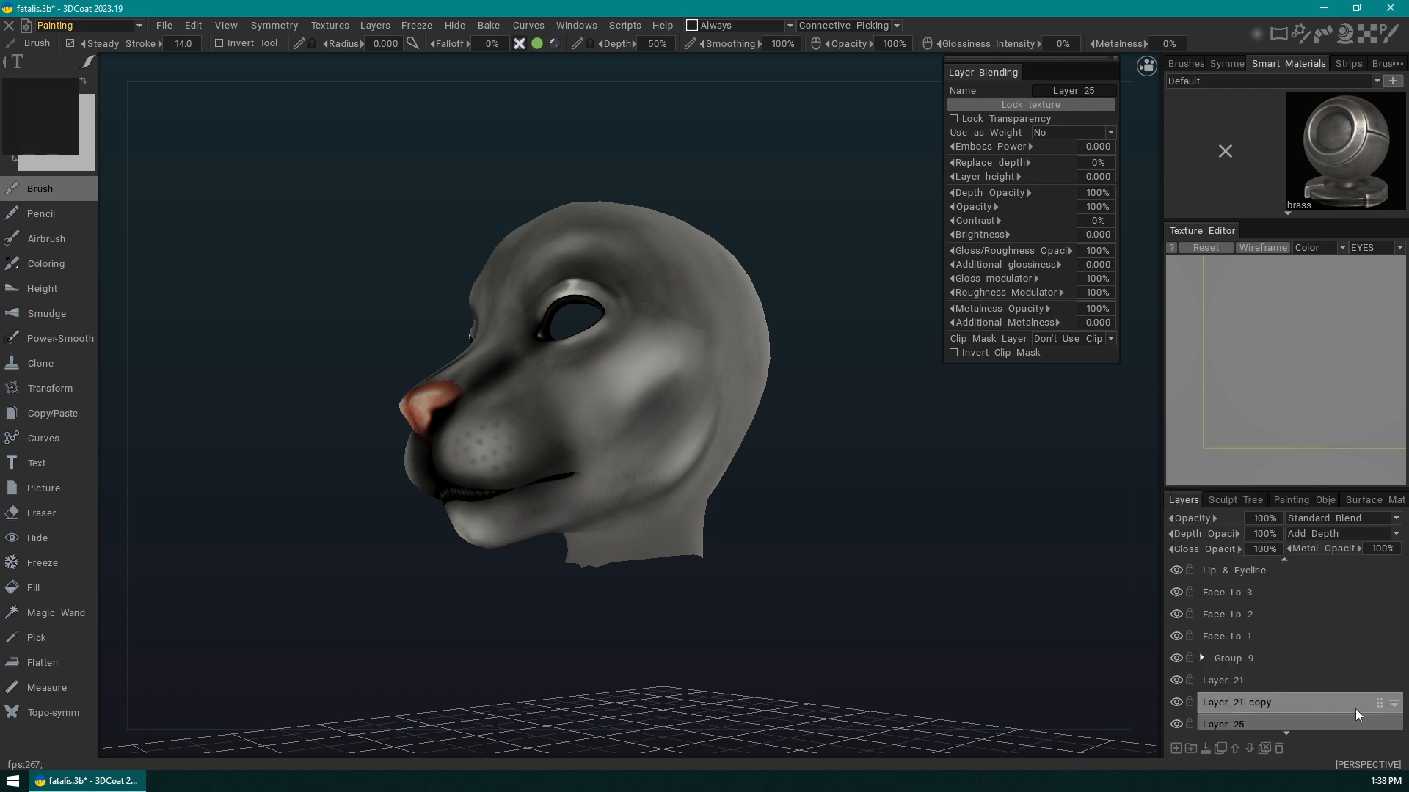
right_click(1240, 724)
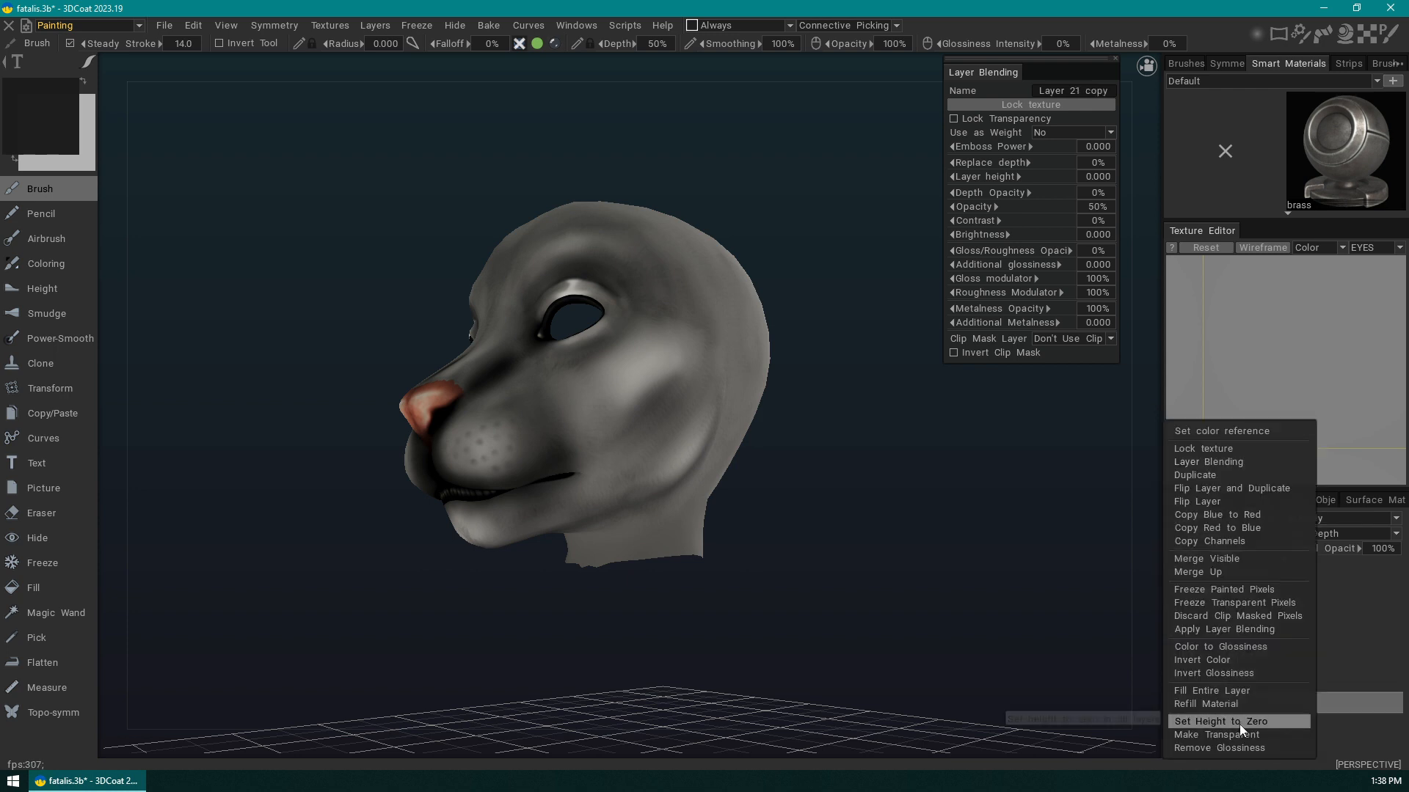
click(1337, 684)
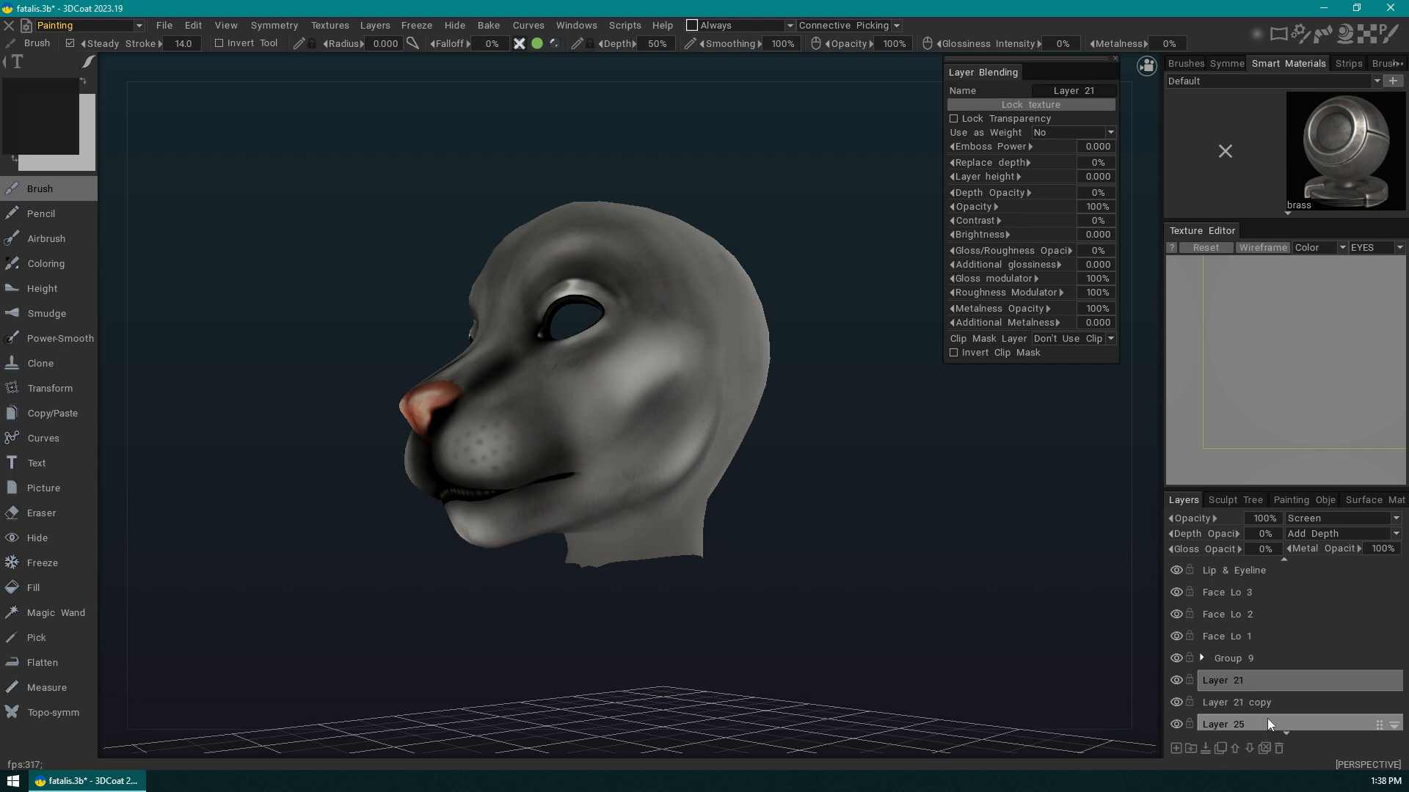
- Select Layer 25, try out its reorder handle and open its blending settings
scroll(1268, 720, down, 1)
double_click(1230, 701)
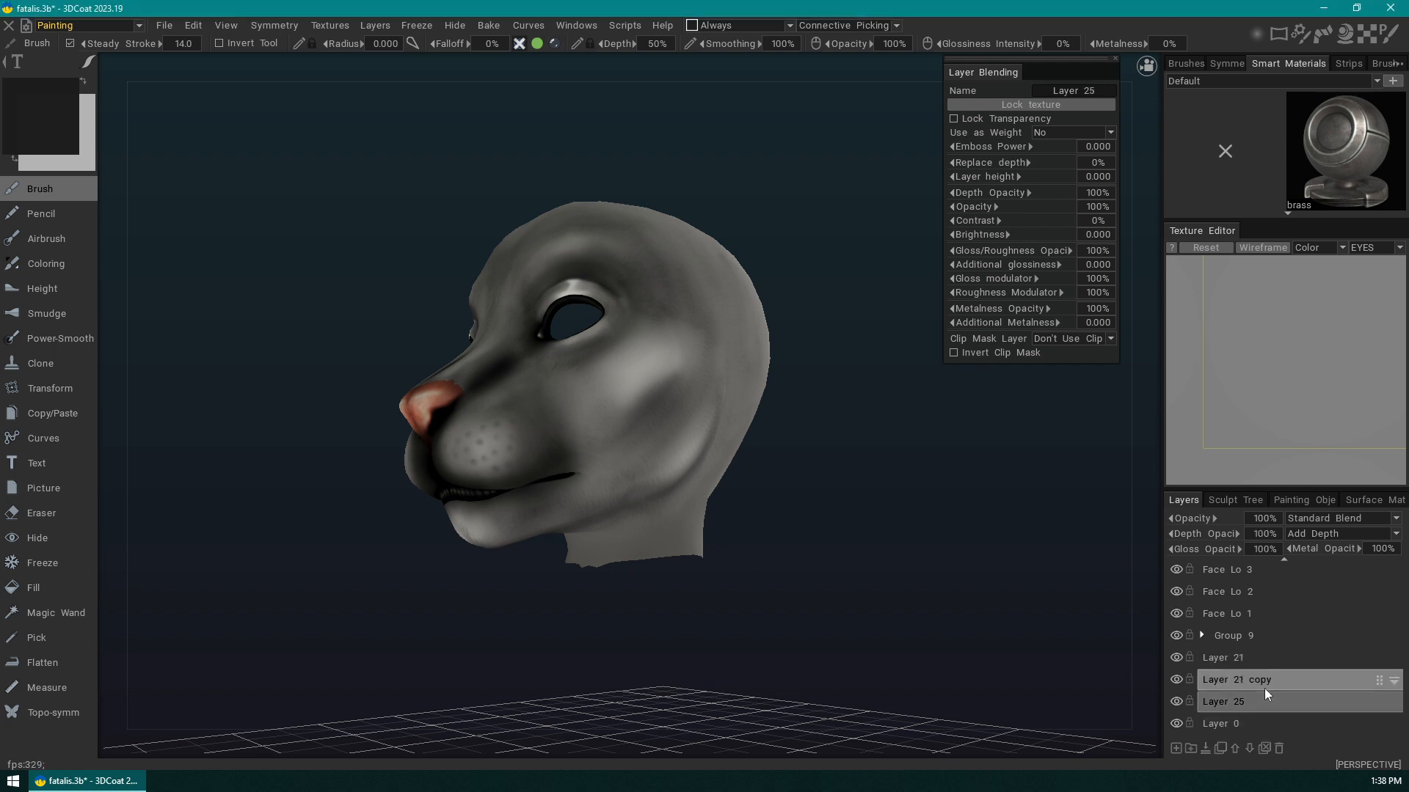
double_click(1222, 704)
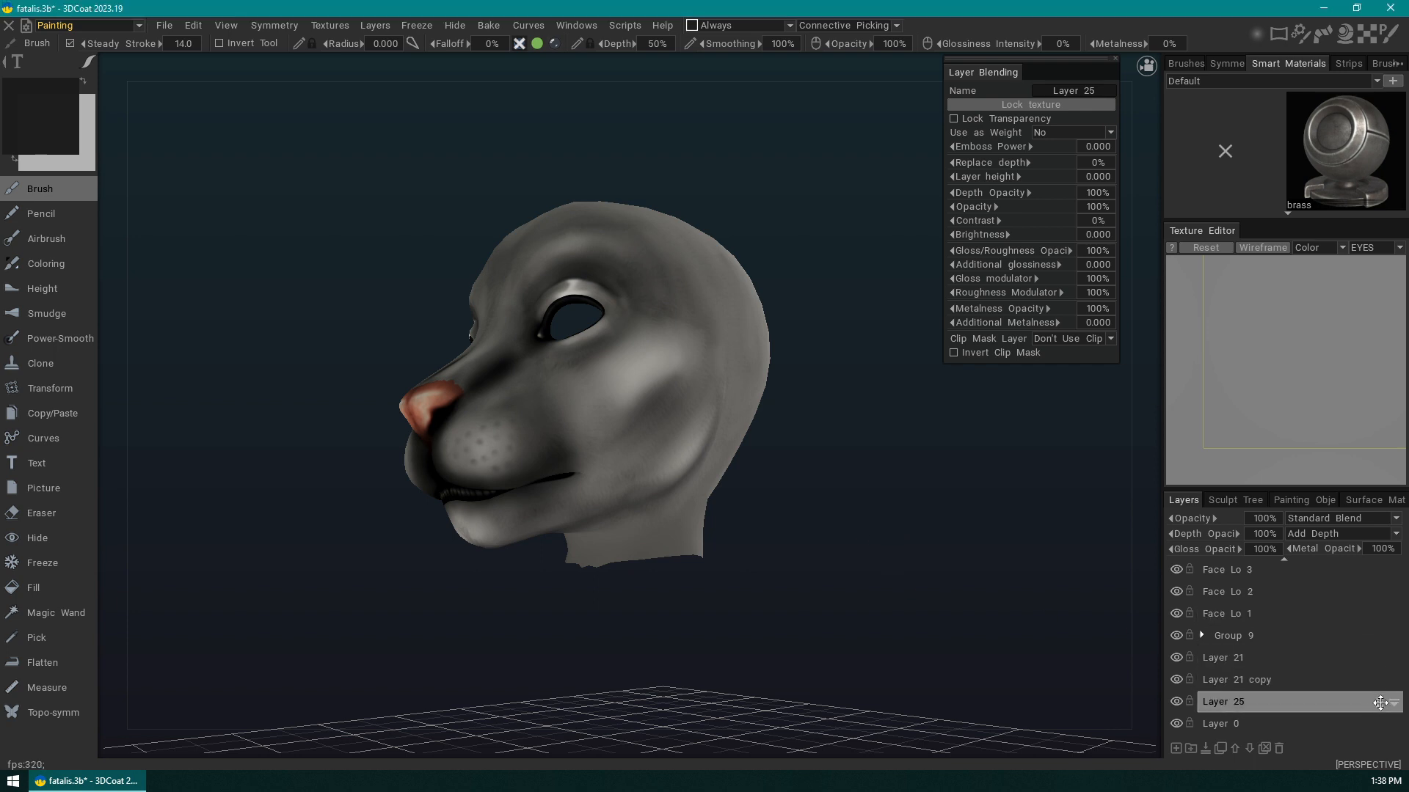
double_click(1381, 703)
click(1380, 703)
mouse_move(1381, 701)
mouse_down()
mouse_move(1384, 627)
mouse_move(1392, 704)
mouse_up()
click(1394, 703)
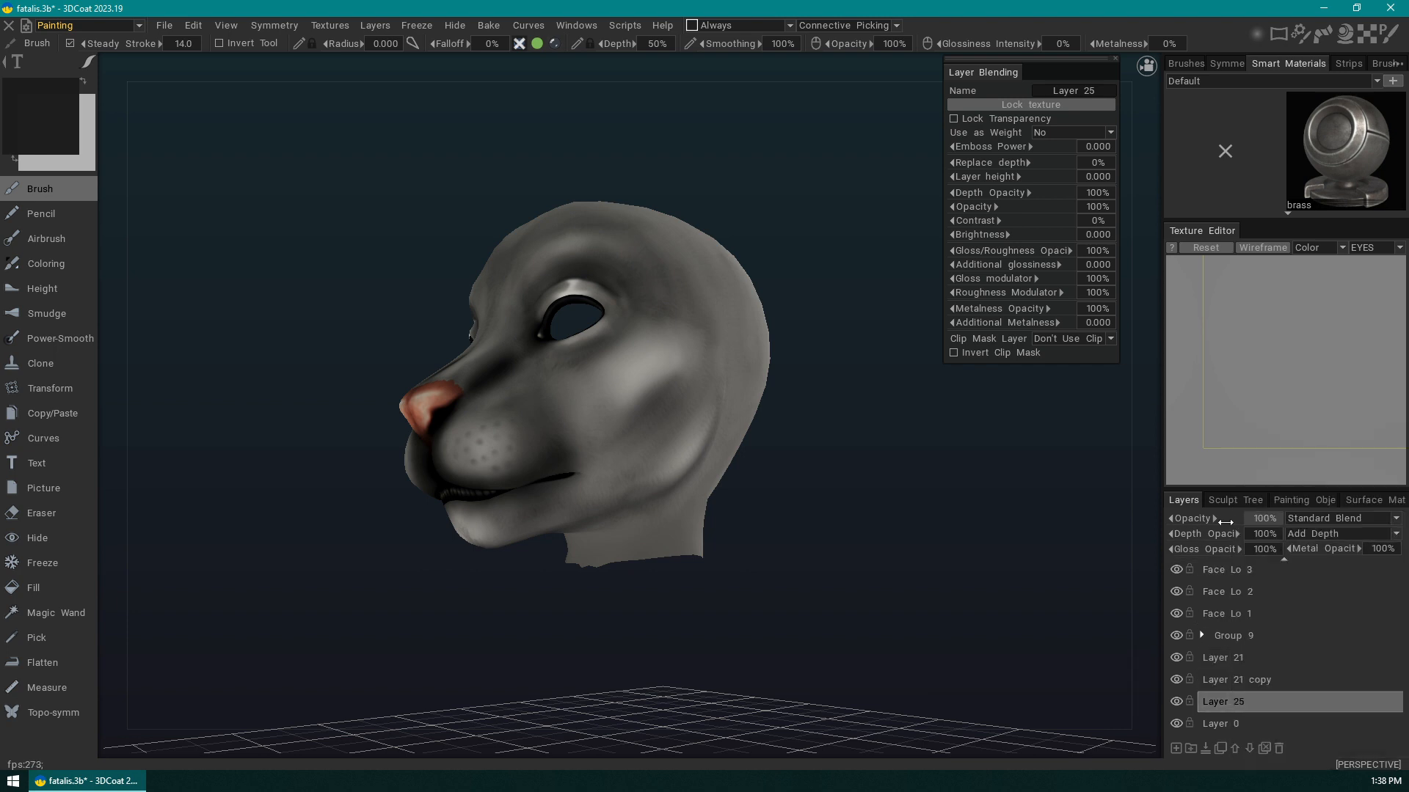
click(1394, 702)
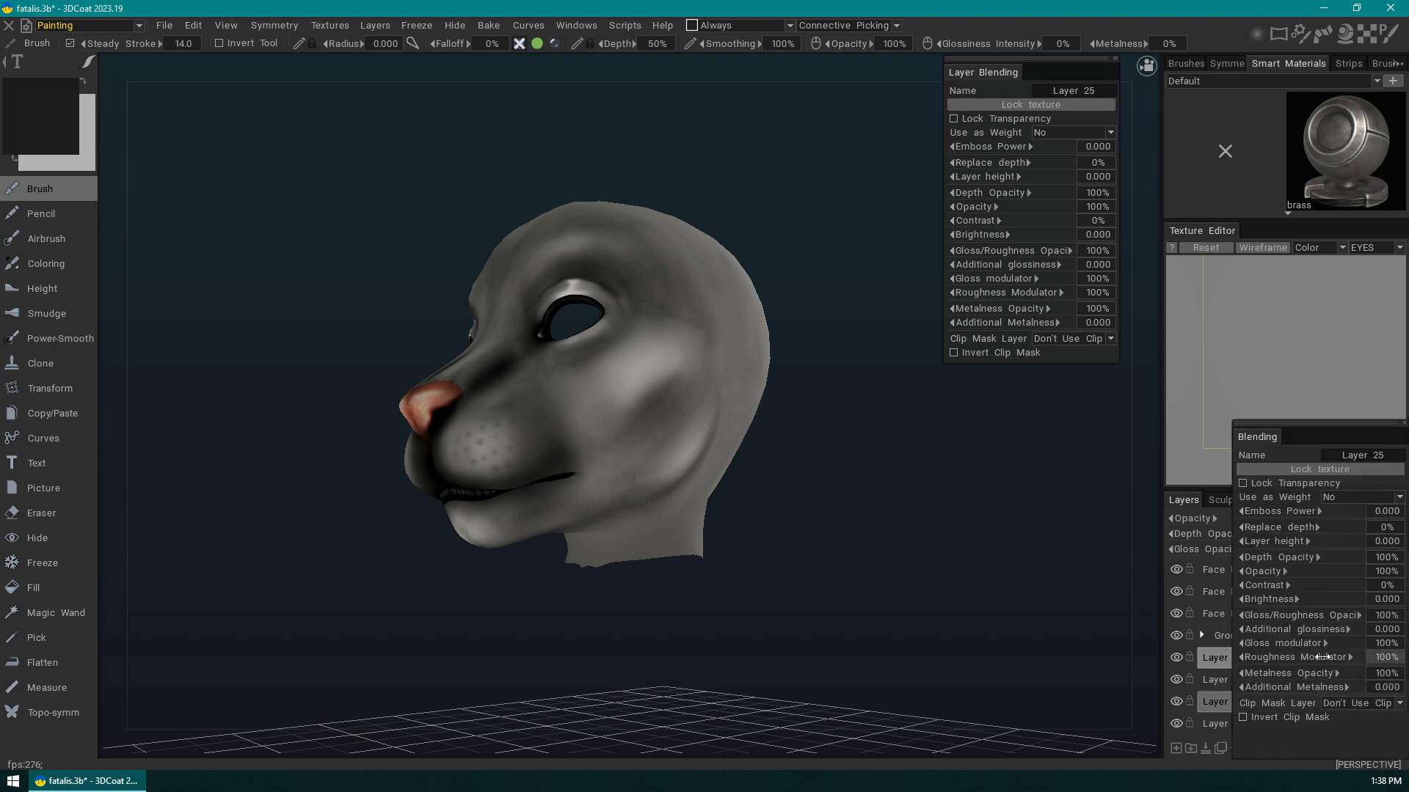
- Close the blending settings and toggle the visibility of Layer 21 copy to compare the head's shading
click(1176, 701)
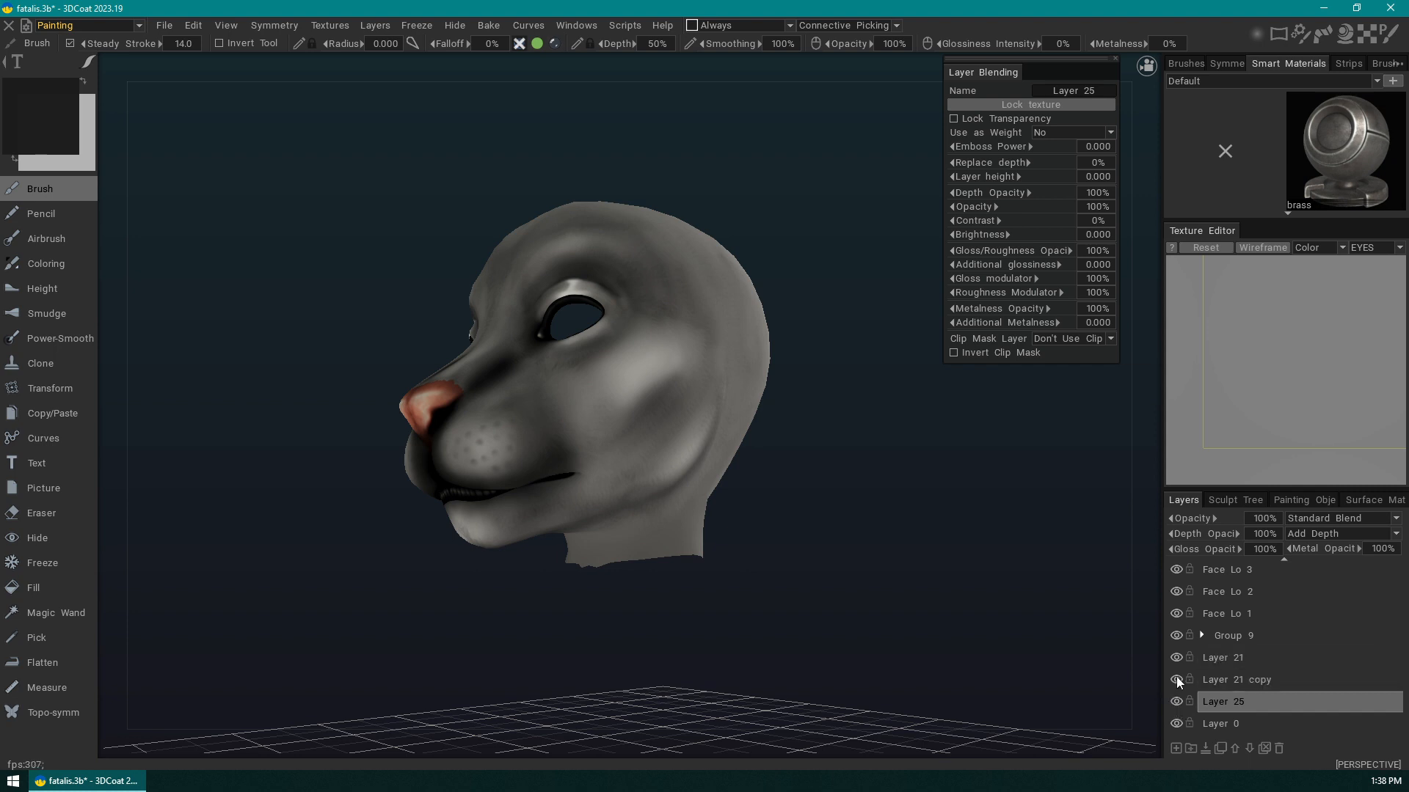
click(1176, 678)
click(1176, 679)
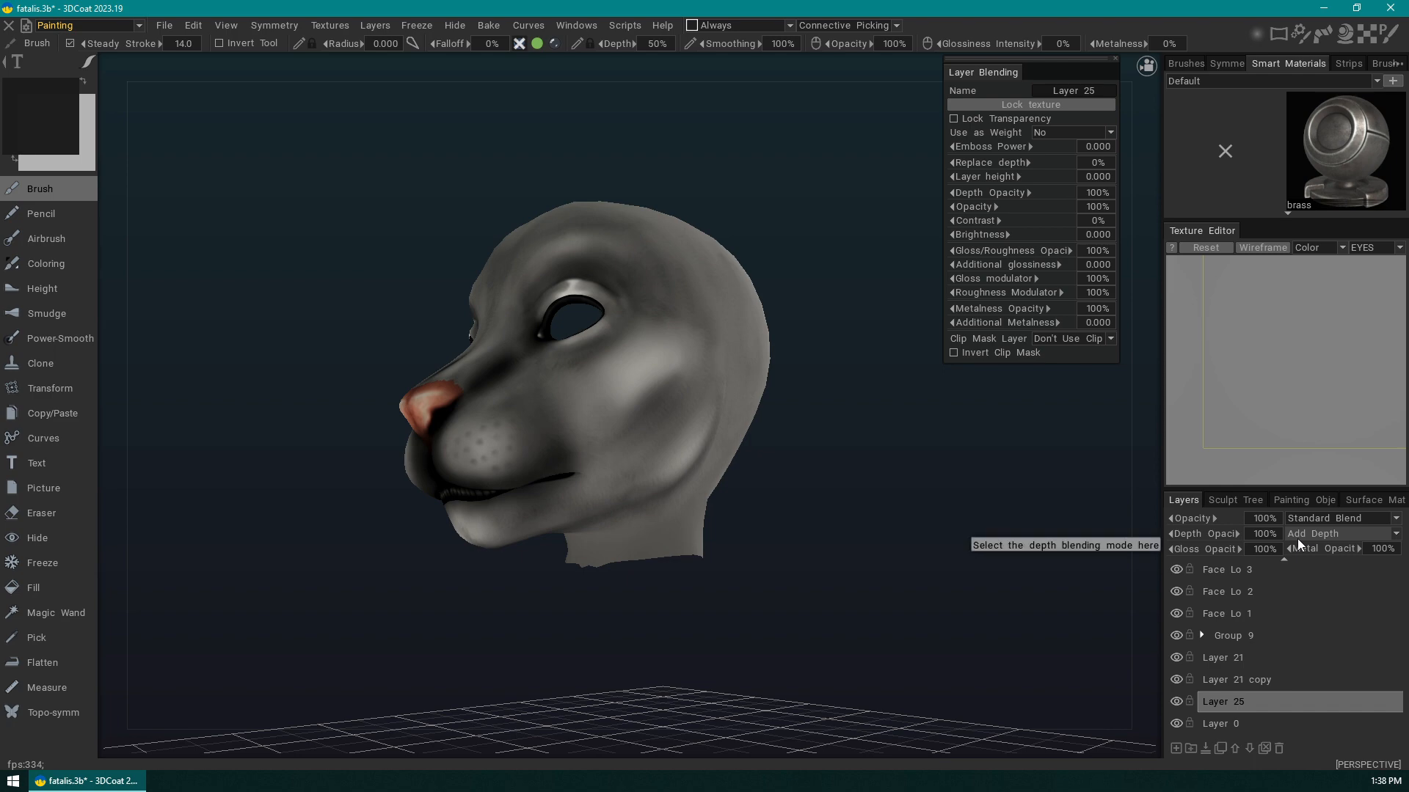
- Activate the Coloring tool with the head turned to a three-quarter view
drag(1063, 546, 824, 540)
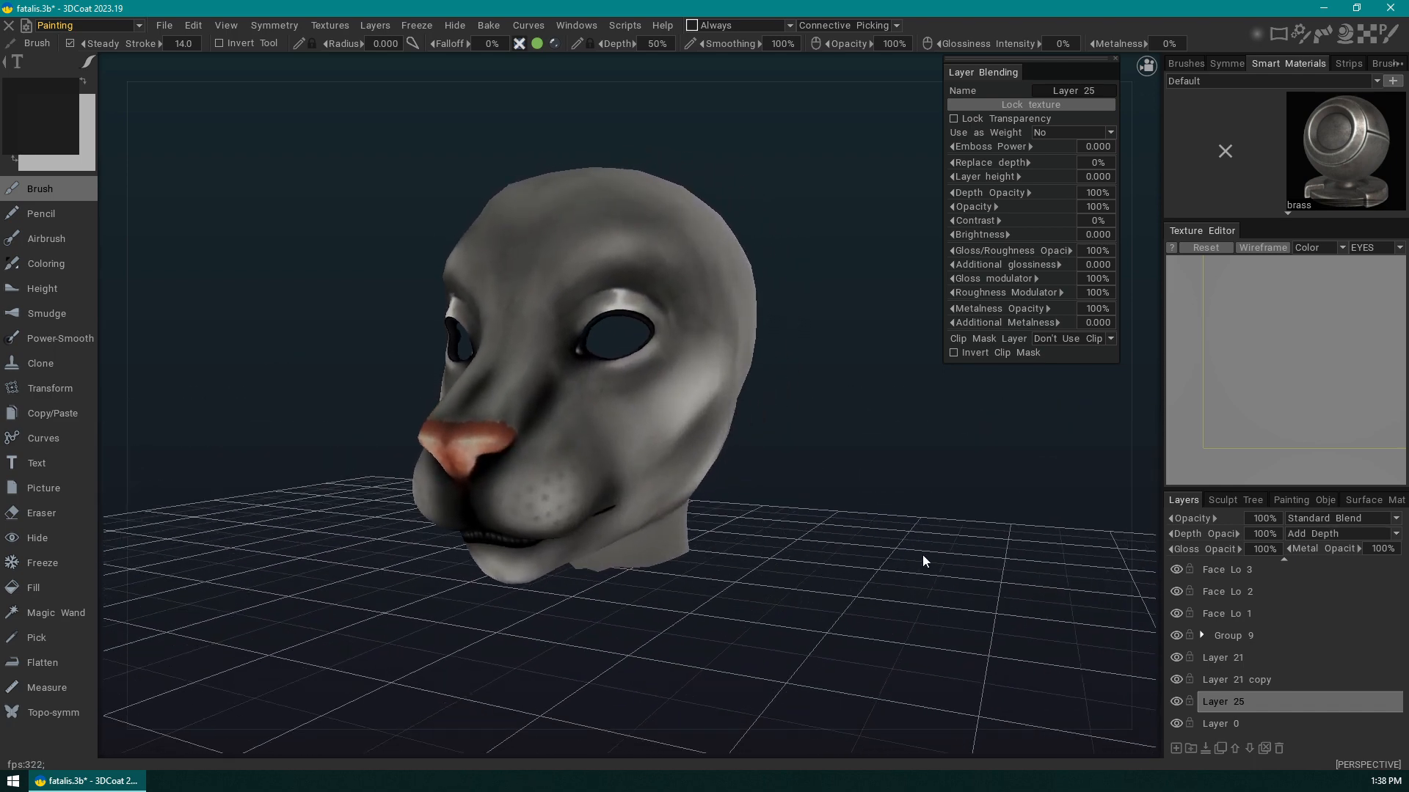
mouse_move(913, 609)
mouse_down()
mouse_move(858, 497)
mouse_move(929, 520)
mouse_move(936, 618)
mouse_up()
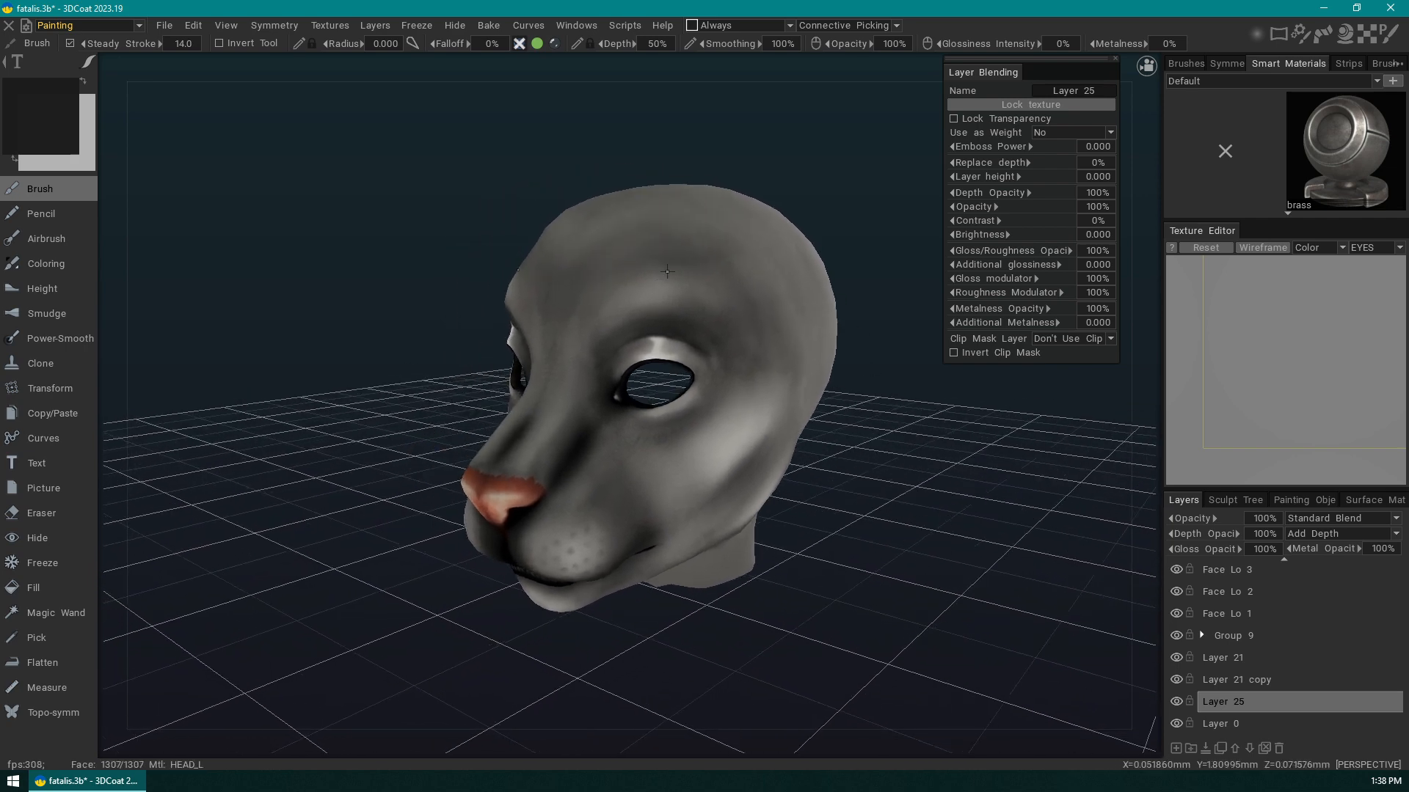
scroll(699, 250, up, 2)
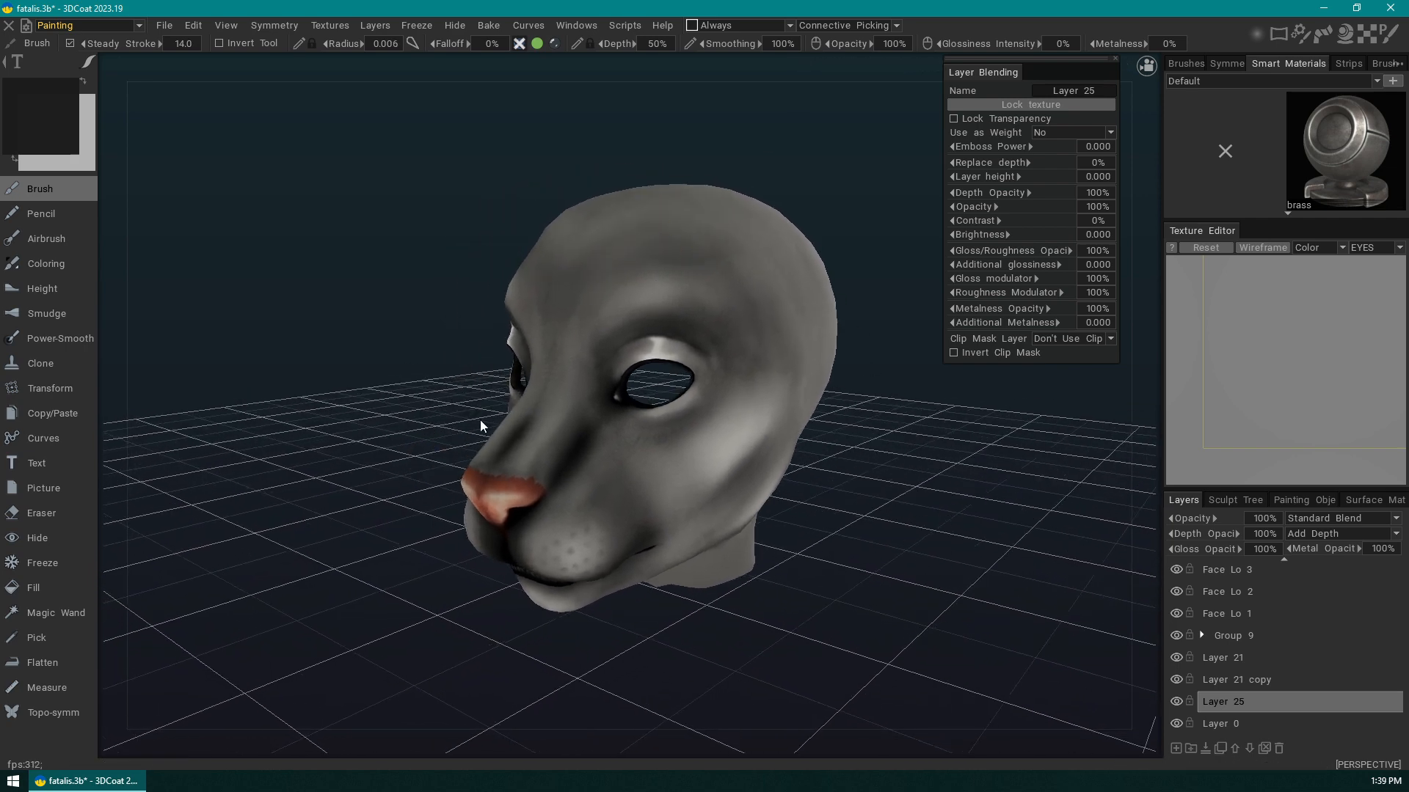
click(60, 263)
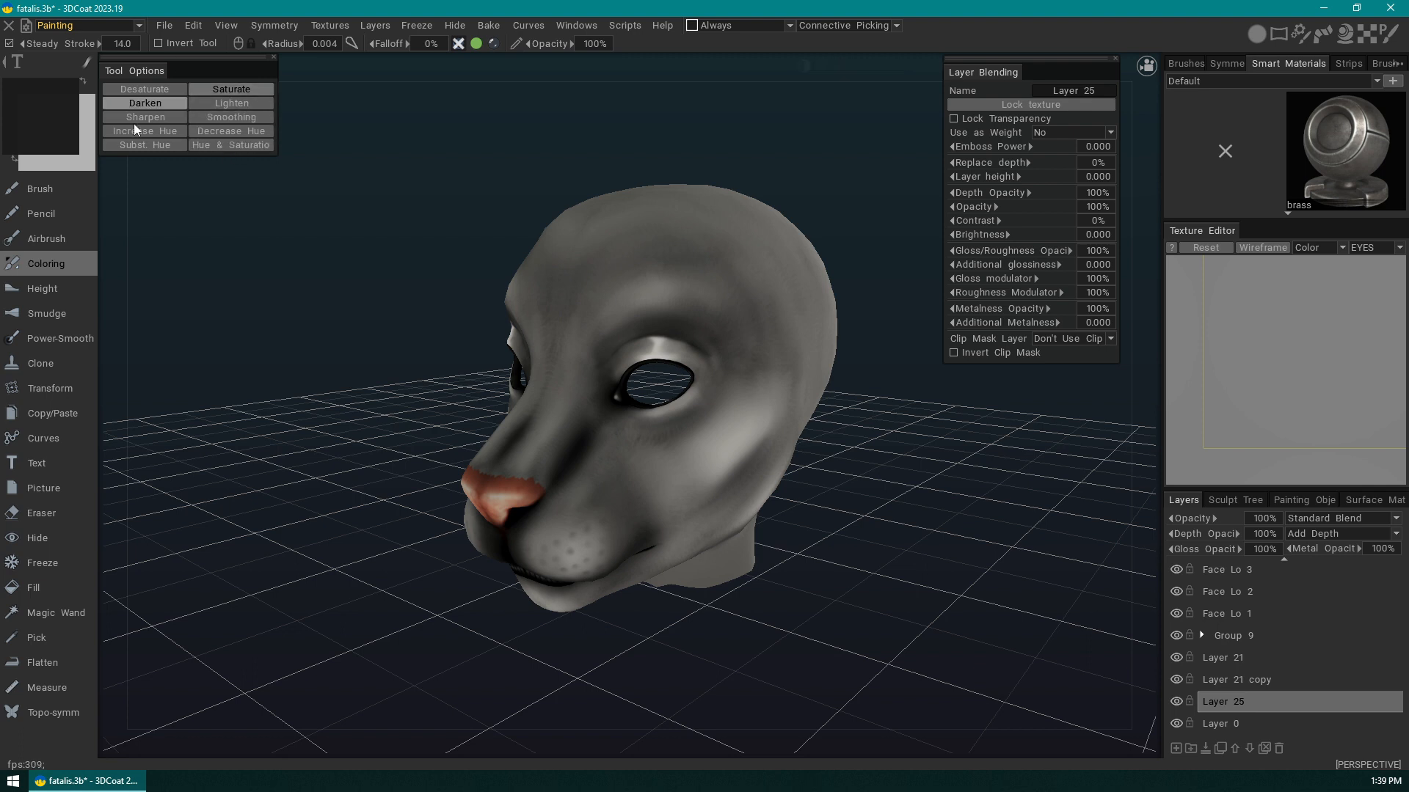
- Examine the options of the Height, Smudge and Power-Smooth tools while viewing the head from the front quarter
click(64, 289)
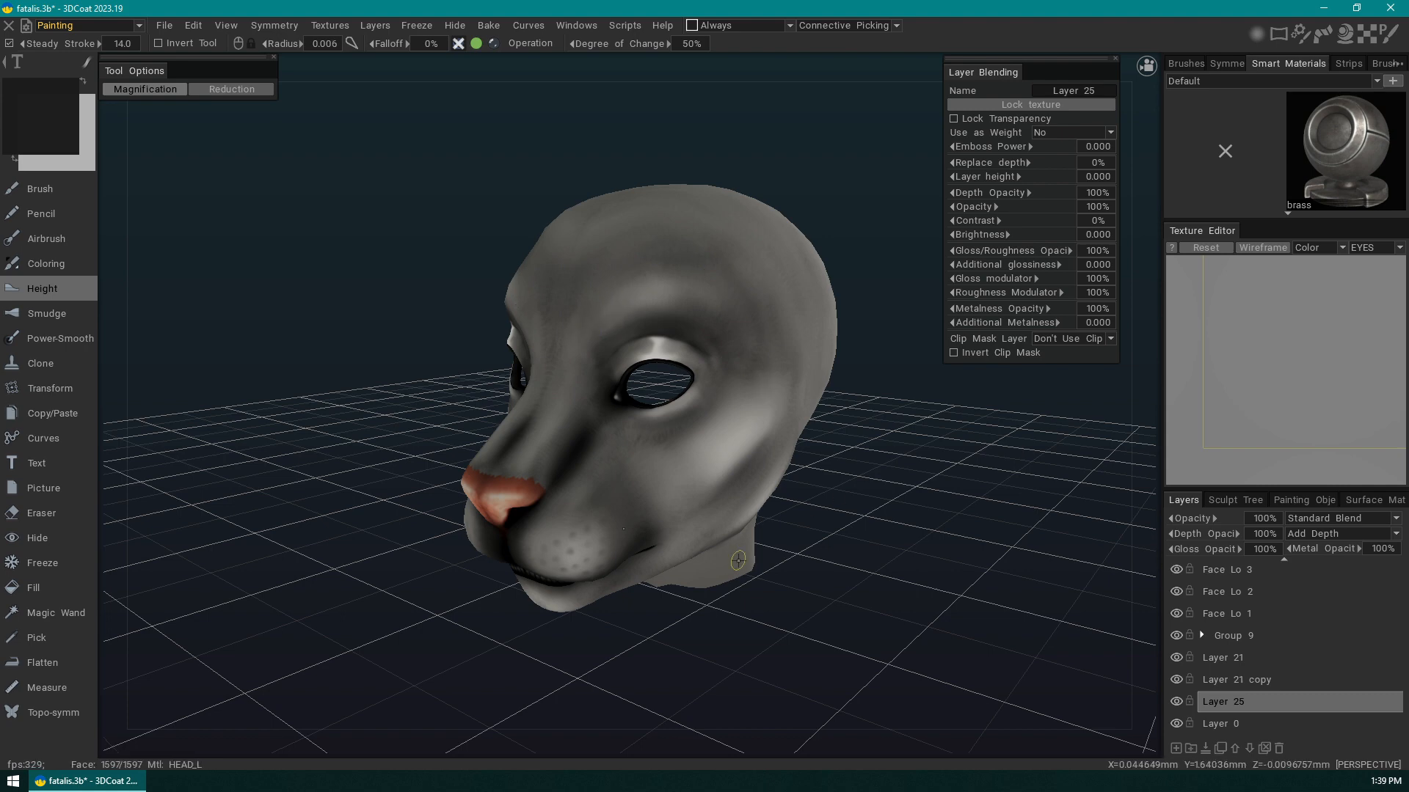
drag(874, 428, 968, 564)
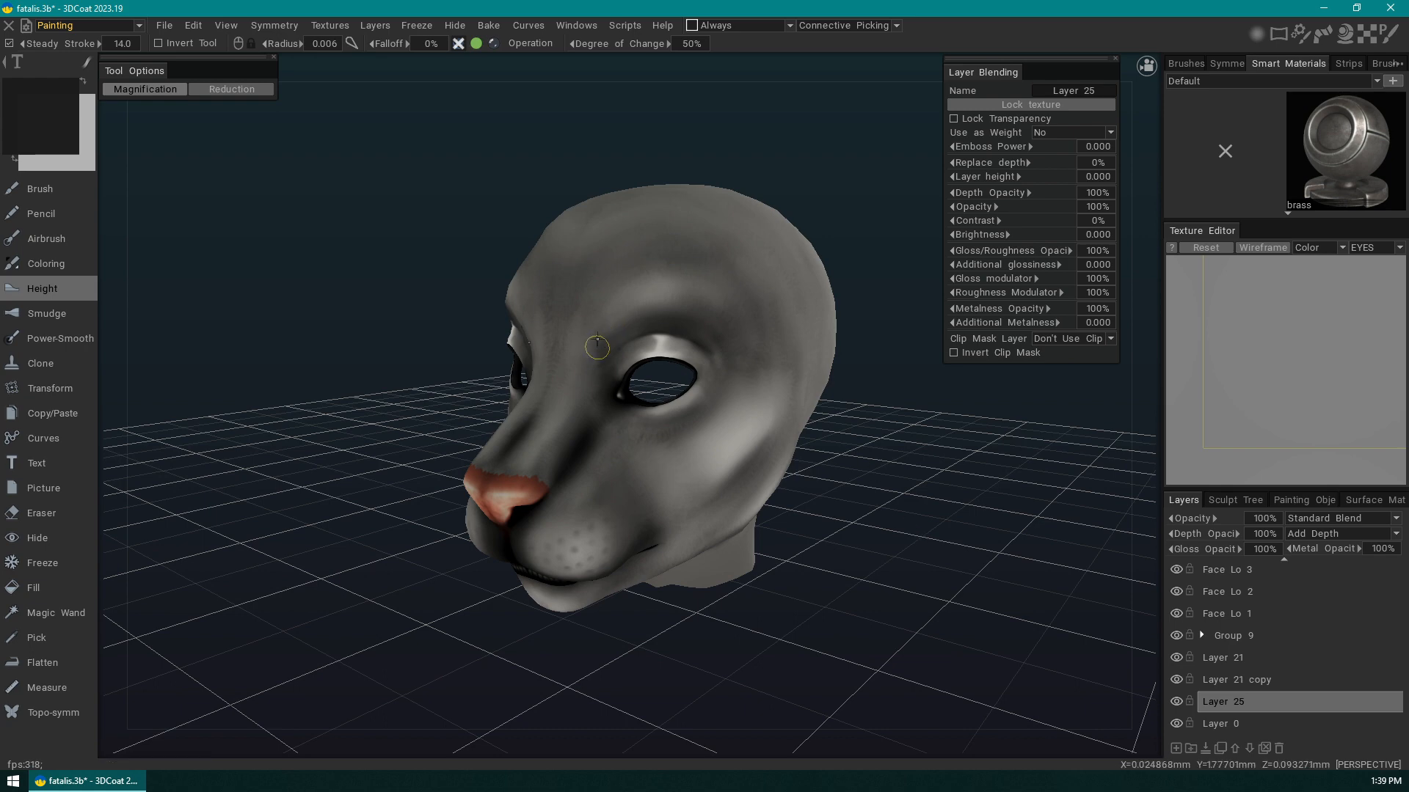
drag(909, 524, 788, 417)
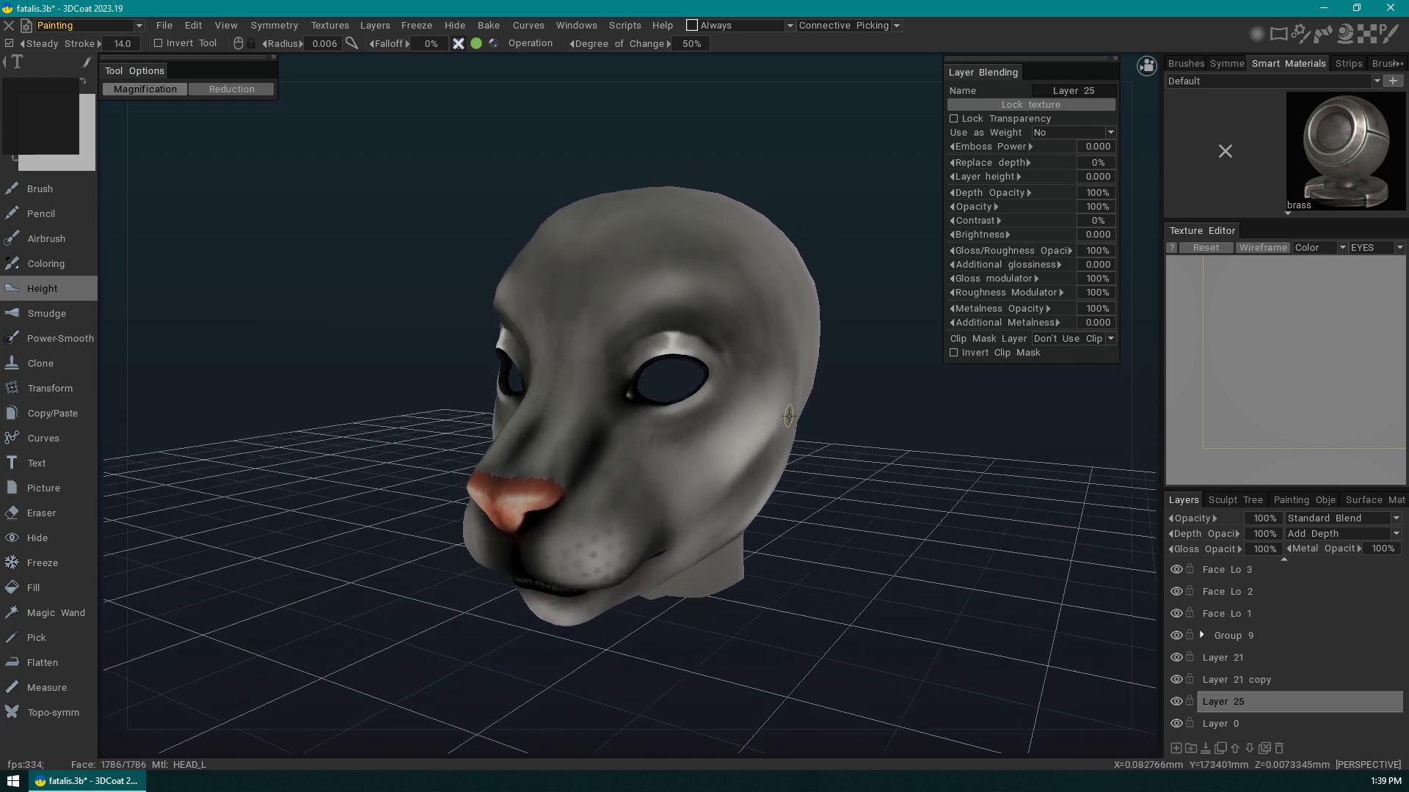
click(67, 321)
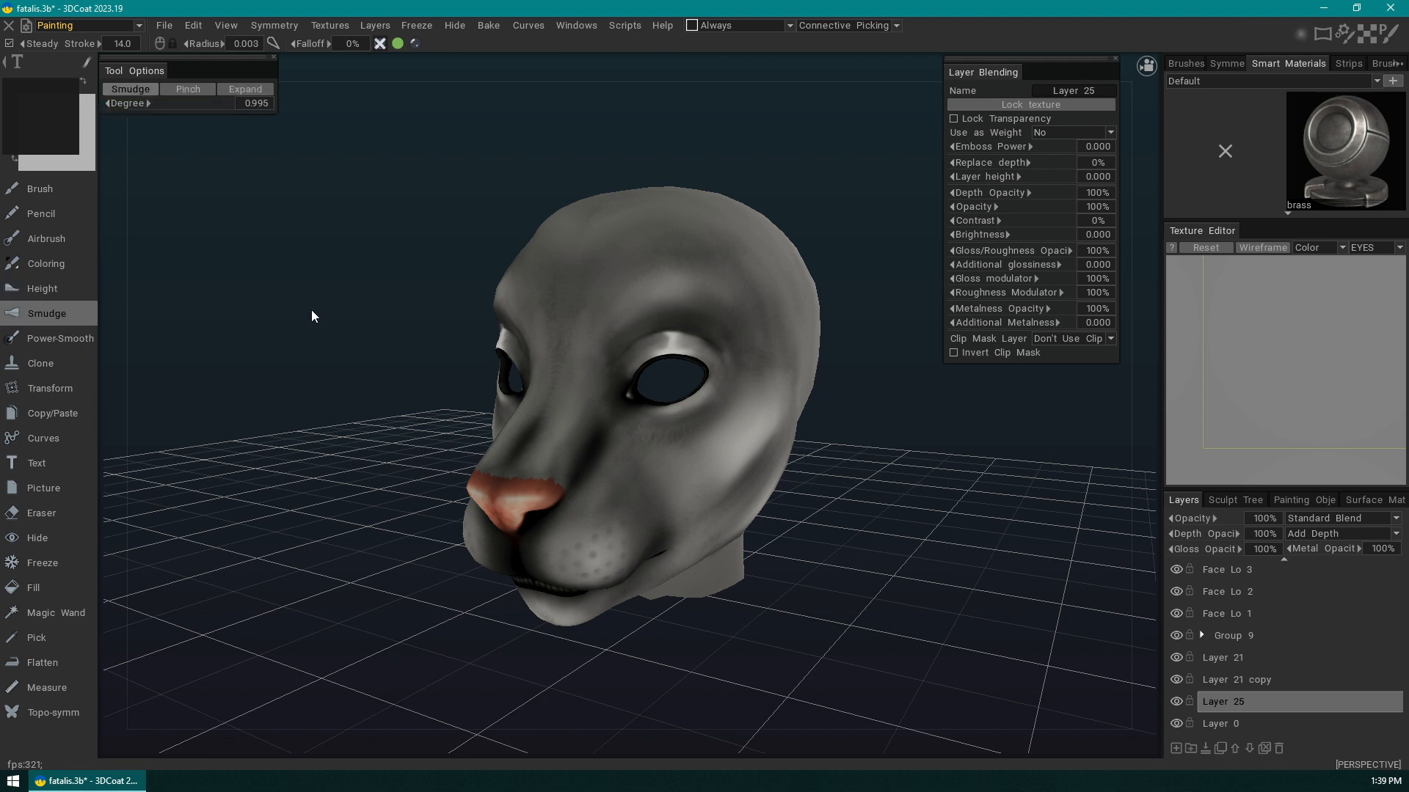
click(60, 338)
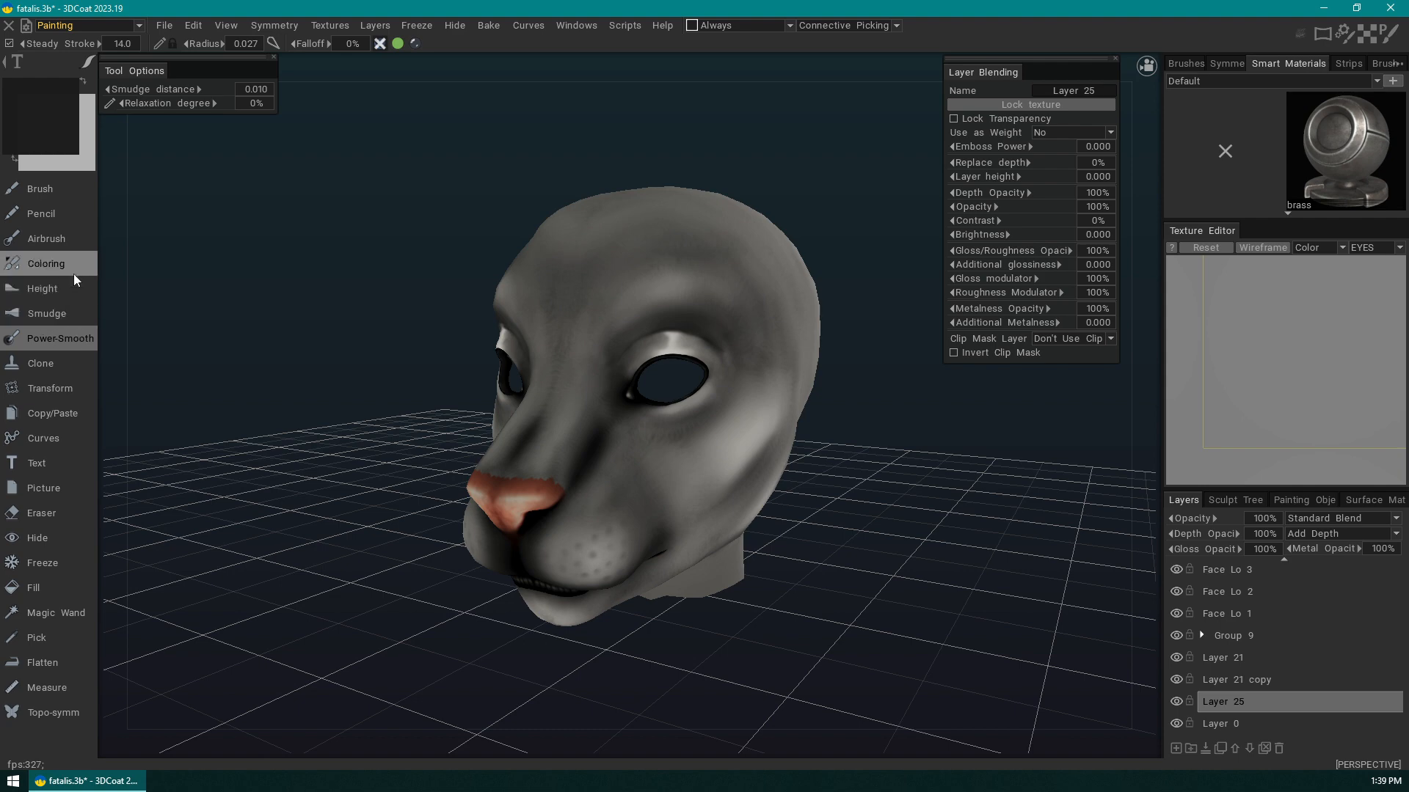
- Examine the options of the Clone, Transform and Copy/Paste tools without painting on the head
click(69, 364)
mouse_move(886, 355)
mouse_down()
mouse_move(909, 565)
mouse_move(907, 545)
mouse_up()
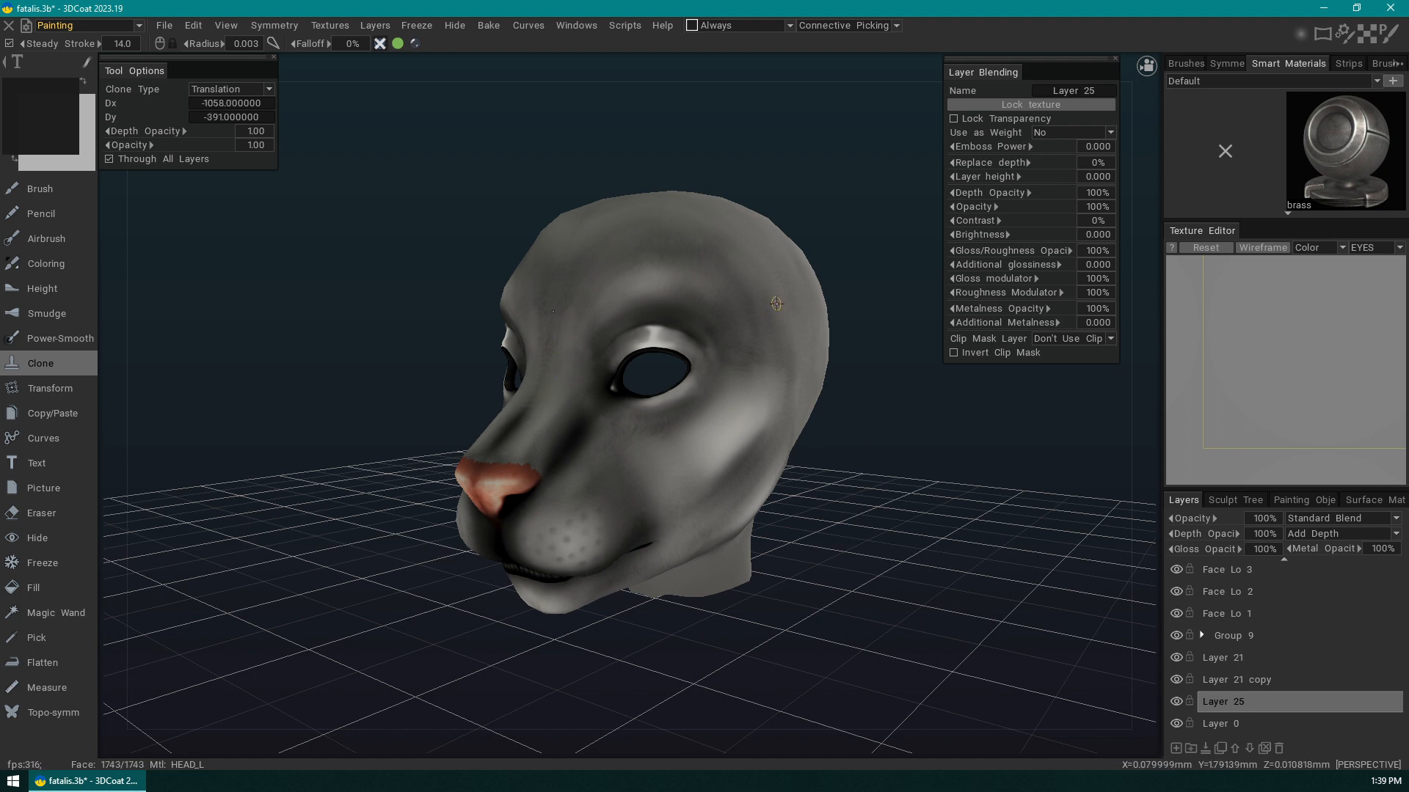
click(61, 394)
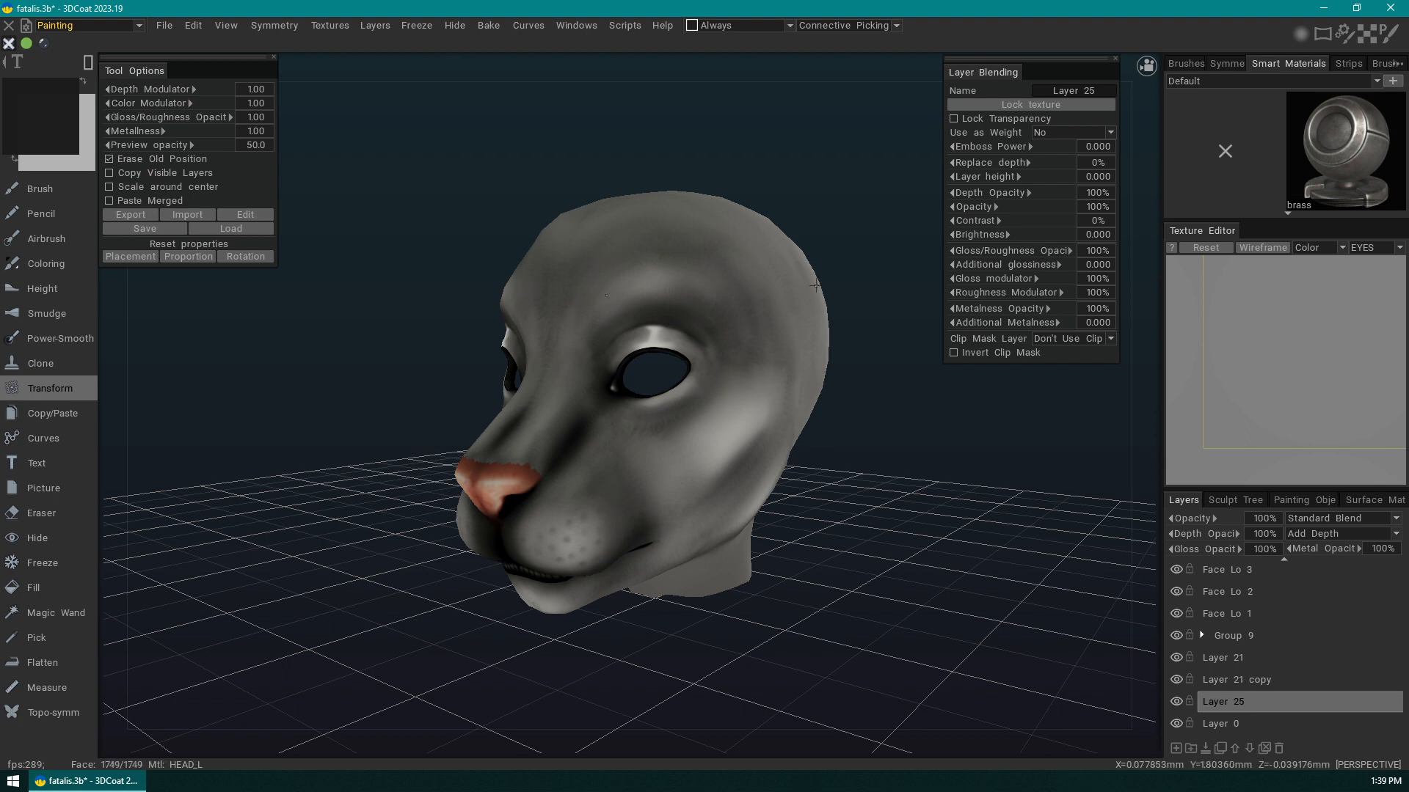
click(65, 415)
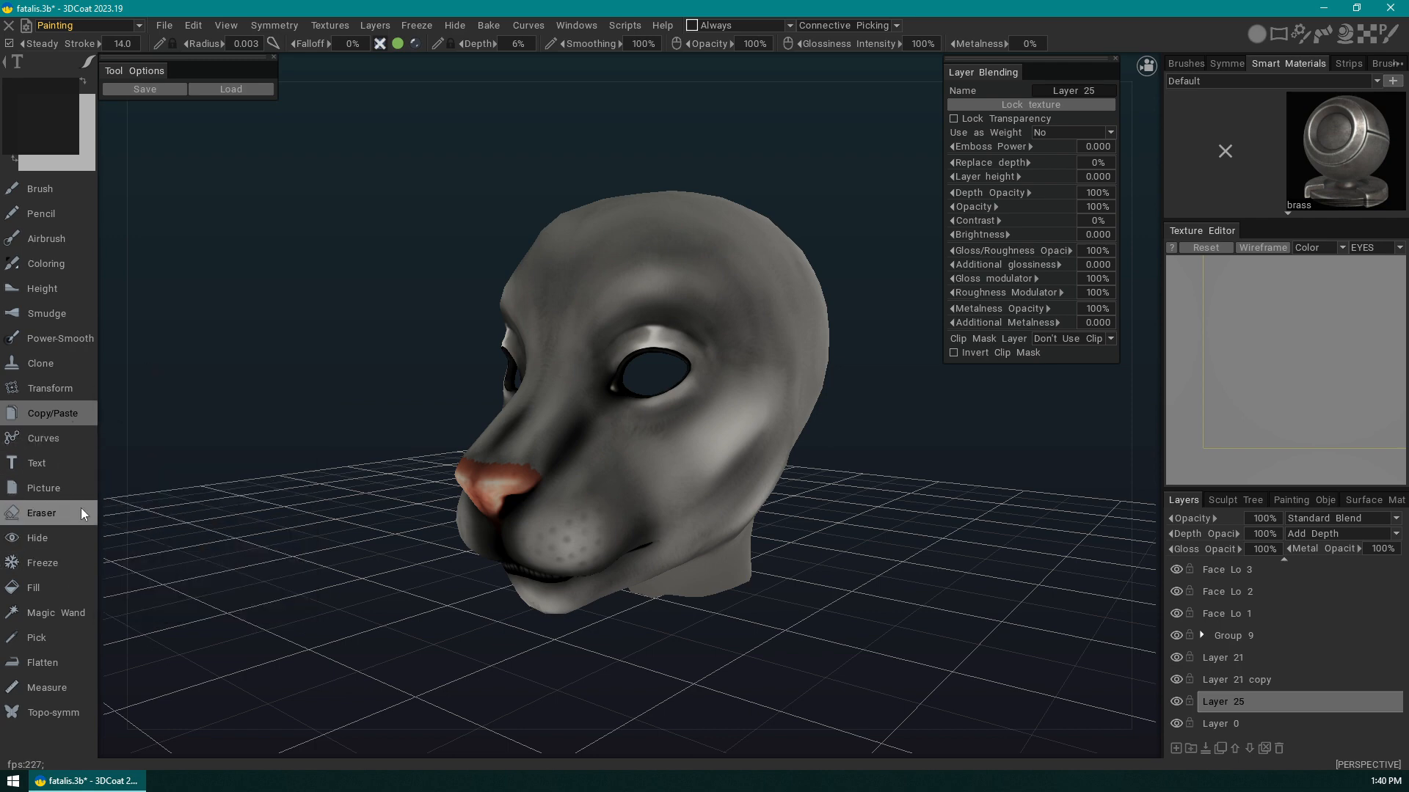
- Lay out a curve with the Curves tool from the forehead above the eye around to the back of the head
click(72, 441)
drag(370, 428, 370, 442)
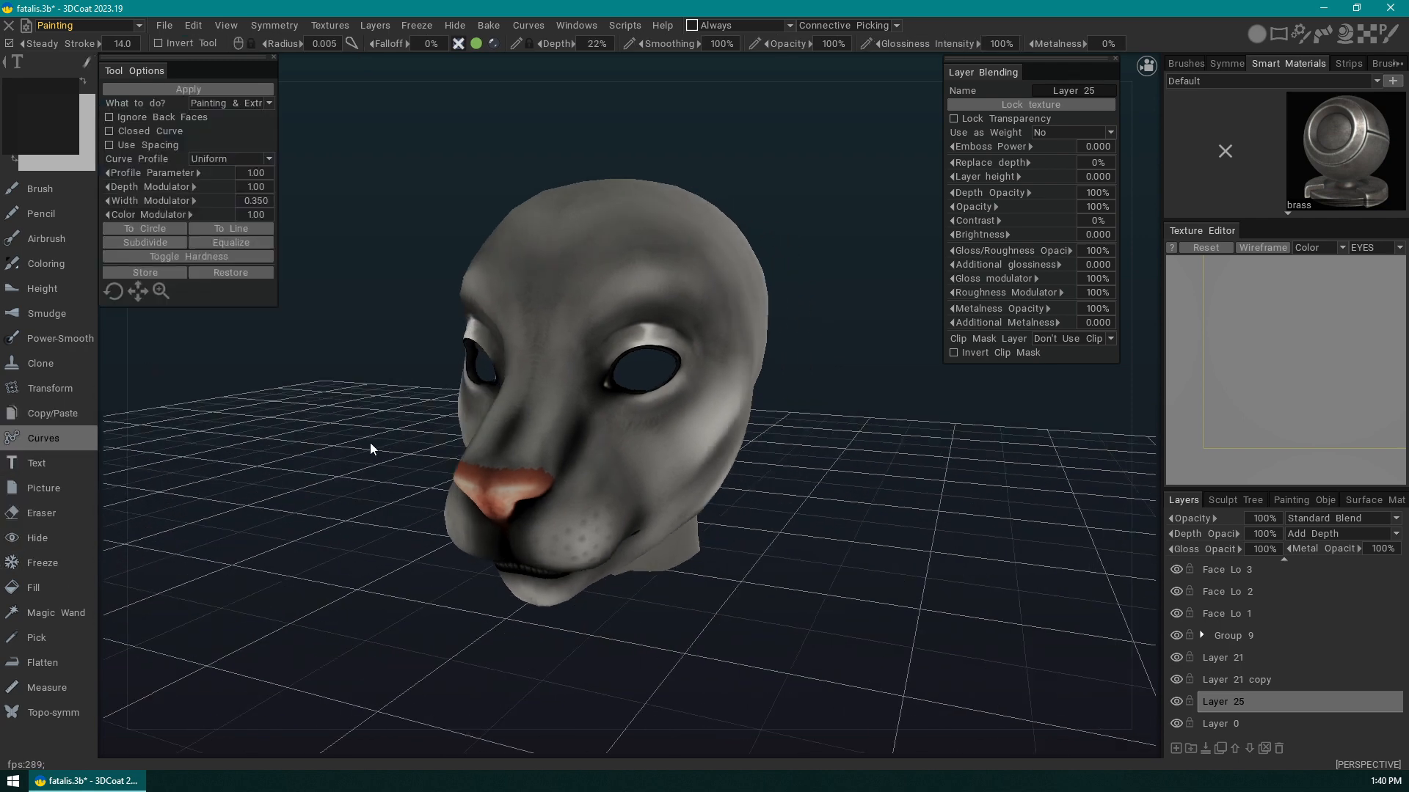
click(569, 294)
click(687, 276)
drag(860, 389, 789, 457)
click(771, 267)
click(828, 214)
drag(949, 408, 849, 273)
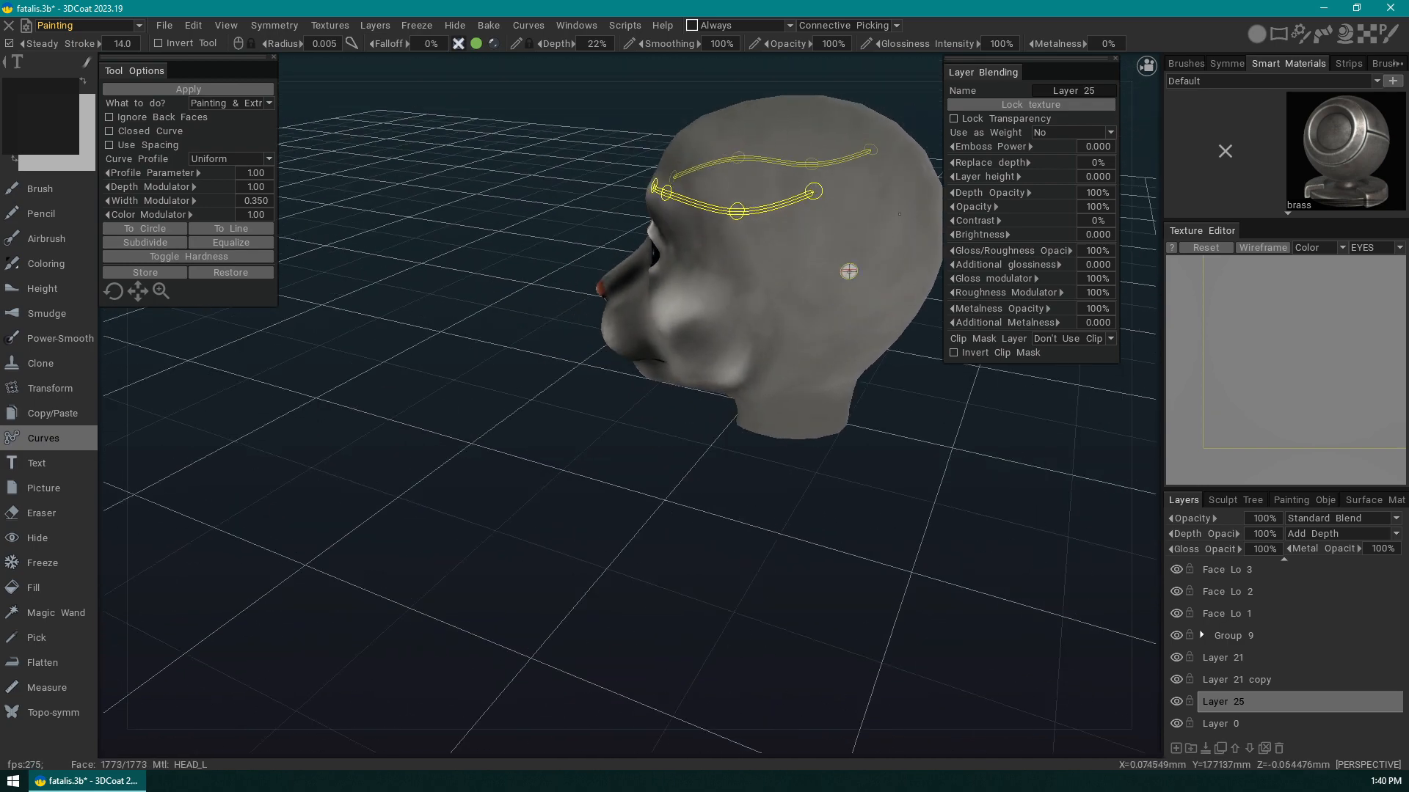
click(875, 176)
drag(734, 425, 859, 477)
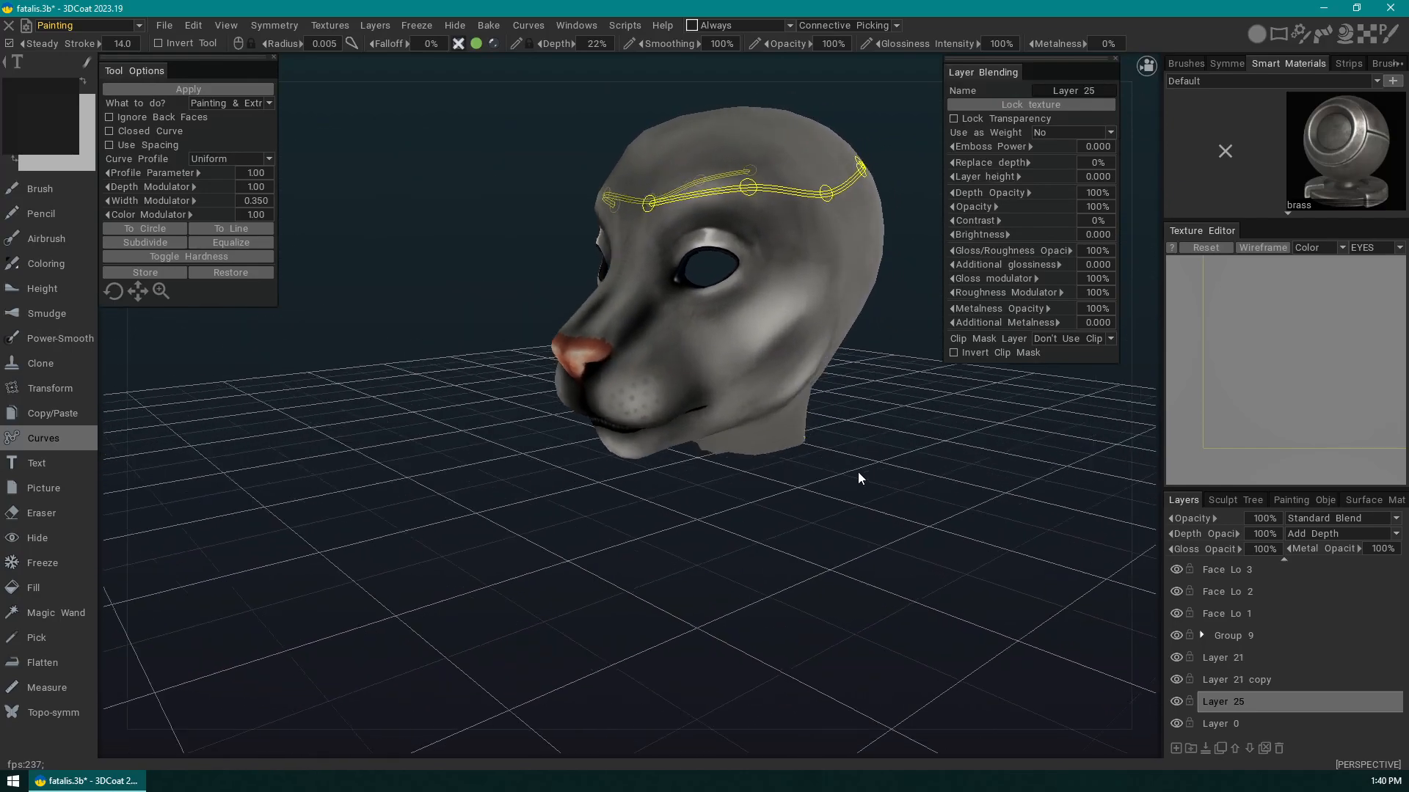
- Undo all the curve points placed across the forehead and side of the head
key(super+x)
key(Escape)
mouse_move(927, 429)
mouse_down()
mouse_move(901, 459)
mouse_move(910, 438)
mouse_up()
key(ctrl+z)
key(ctrl+z)
key(ctrl+z)
key(ctrl+z)
key(ctrl+z)
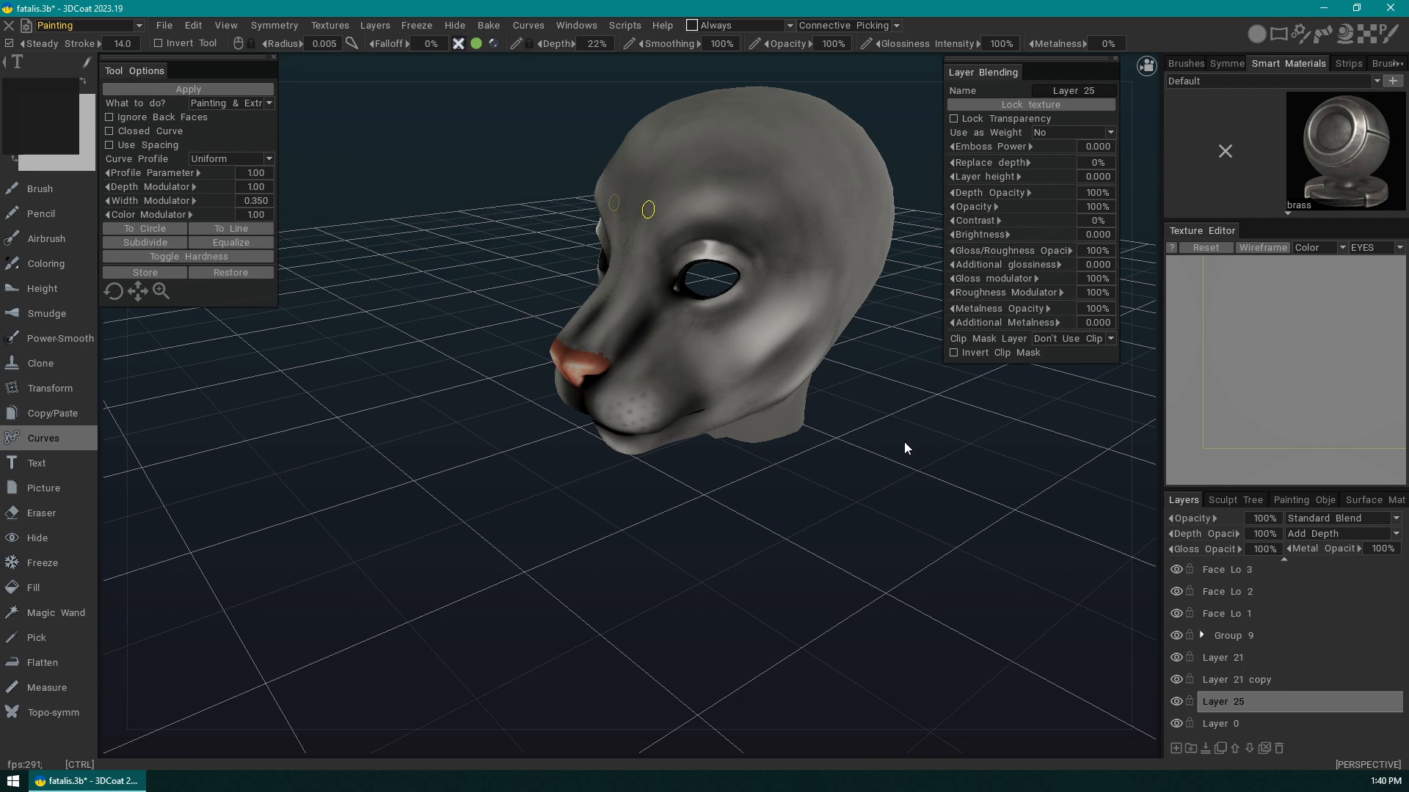
drag(870, 386, 874, 416)
key(ctrl+z)
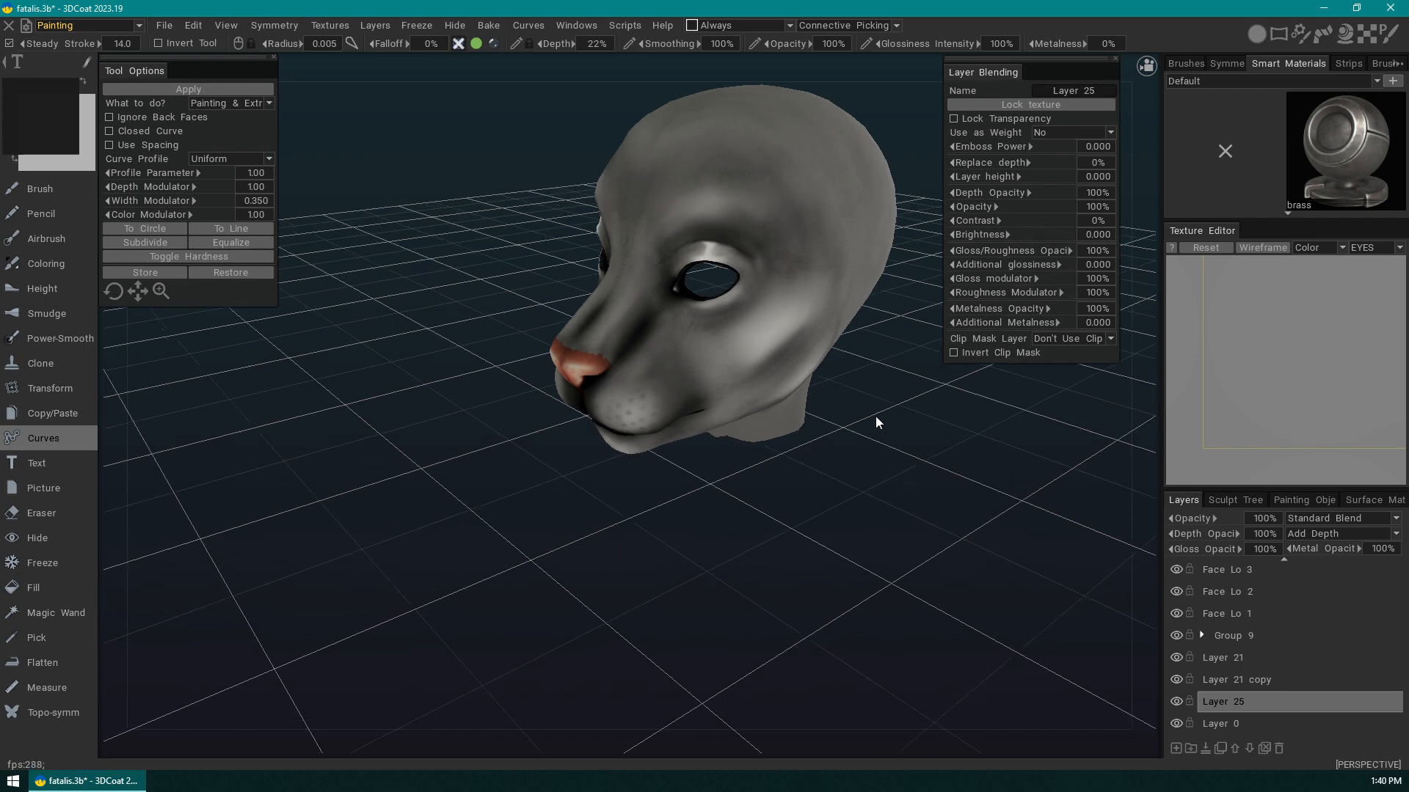
drag(806, 538, 848, 408)
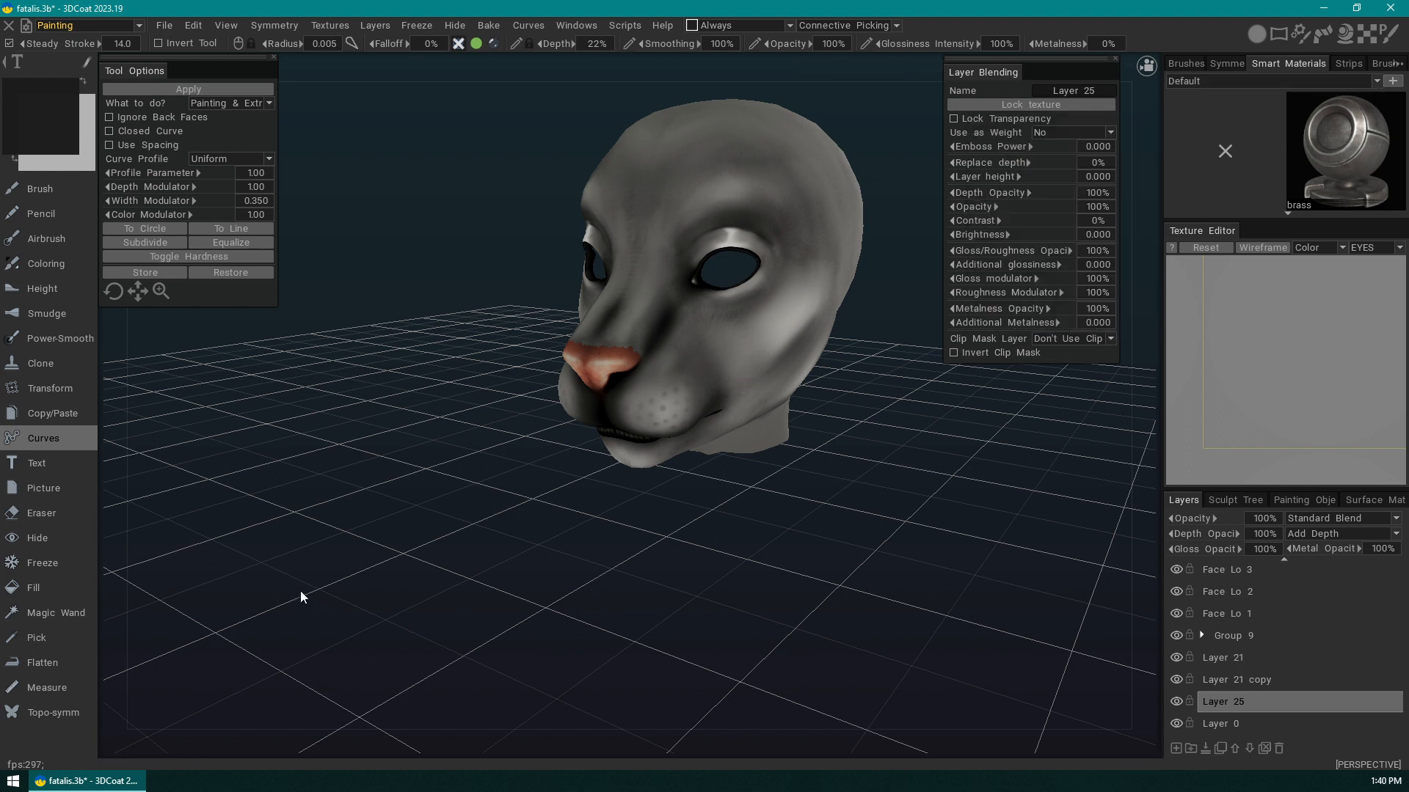
- Lay the text THEY/THEM along a short path on the forehead above the eye using the Text tool
click(56, 463)
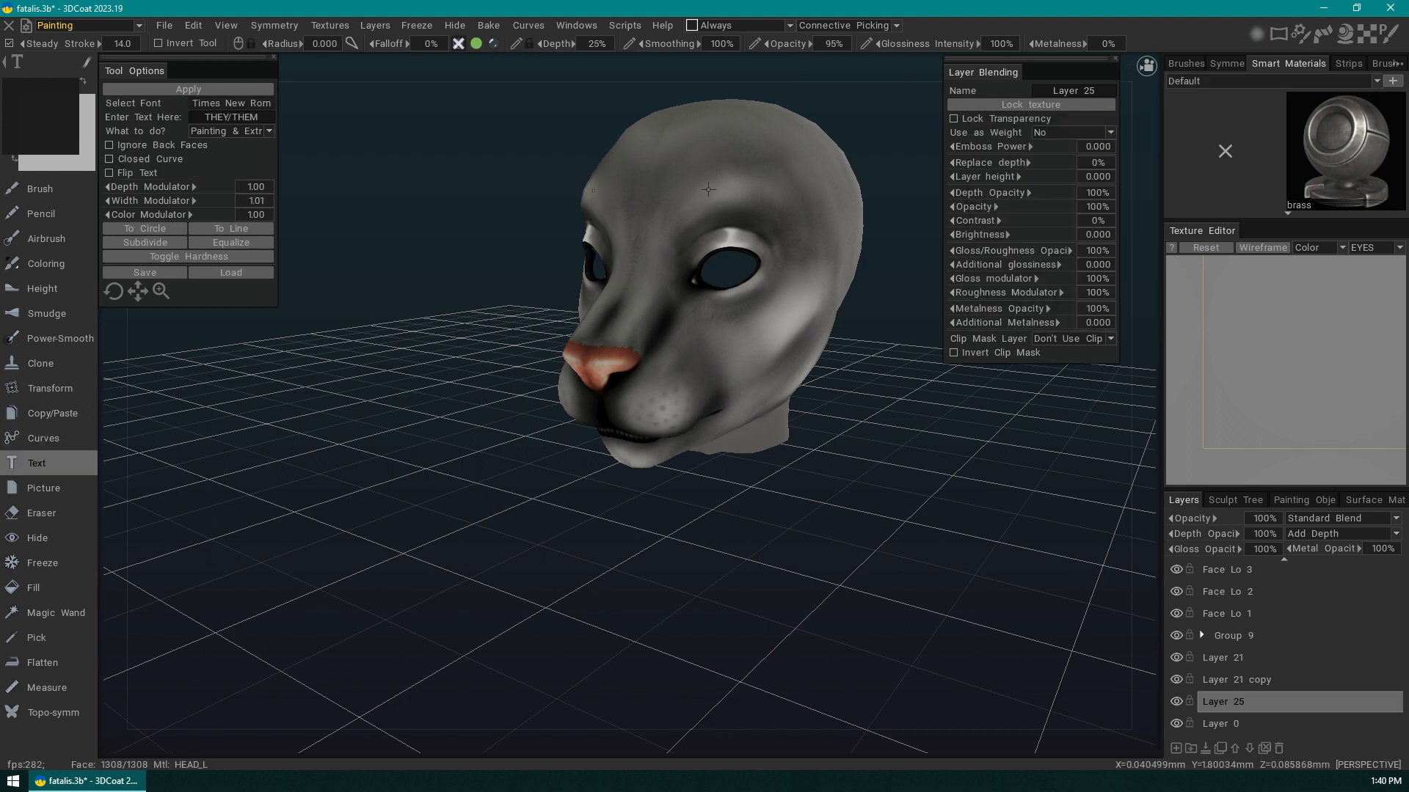
click(686, 187)
click(682, 196)
click(772, 178)
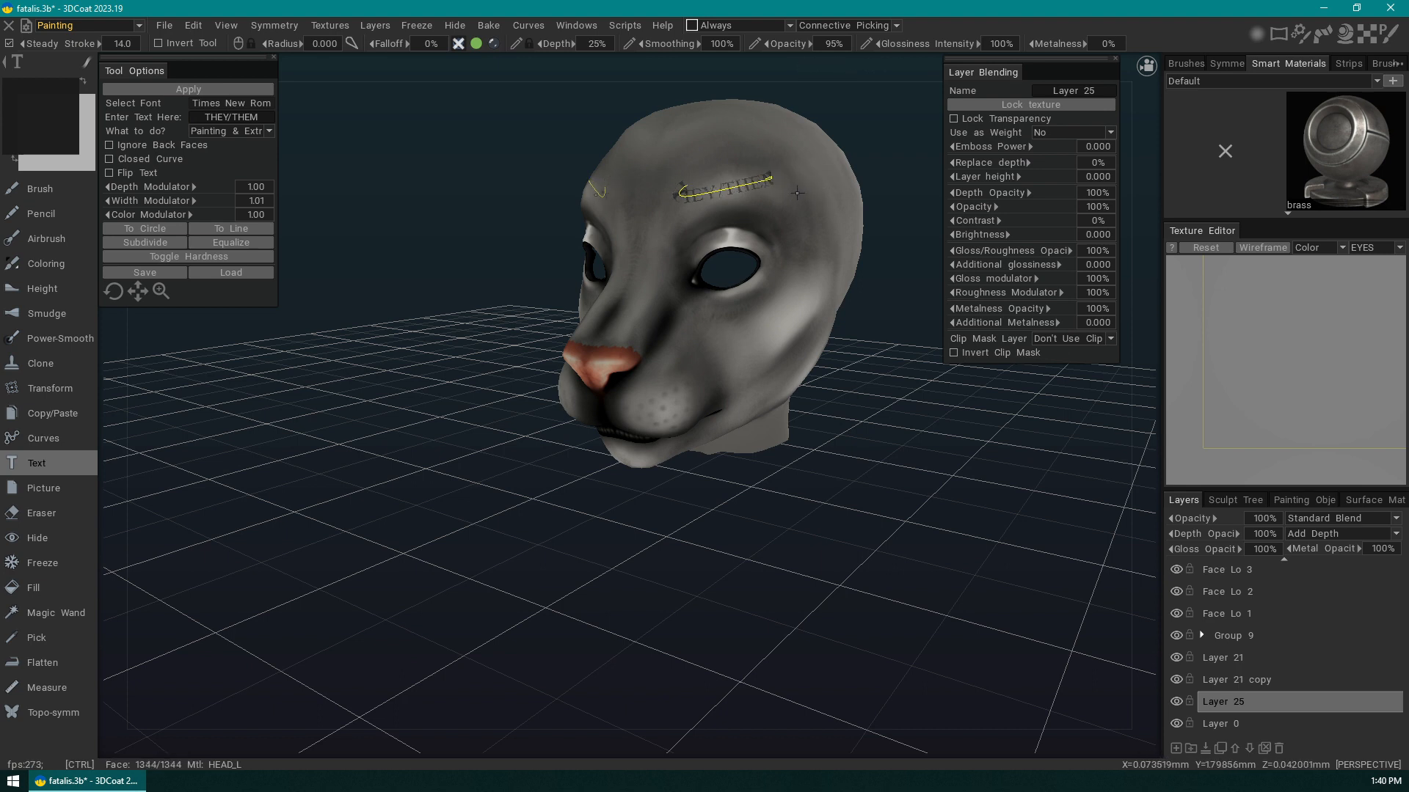
- Undo the THEY/THEM text curve and its placed points on the forehead
key(ctrl+z)
key(ctrl+z)
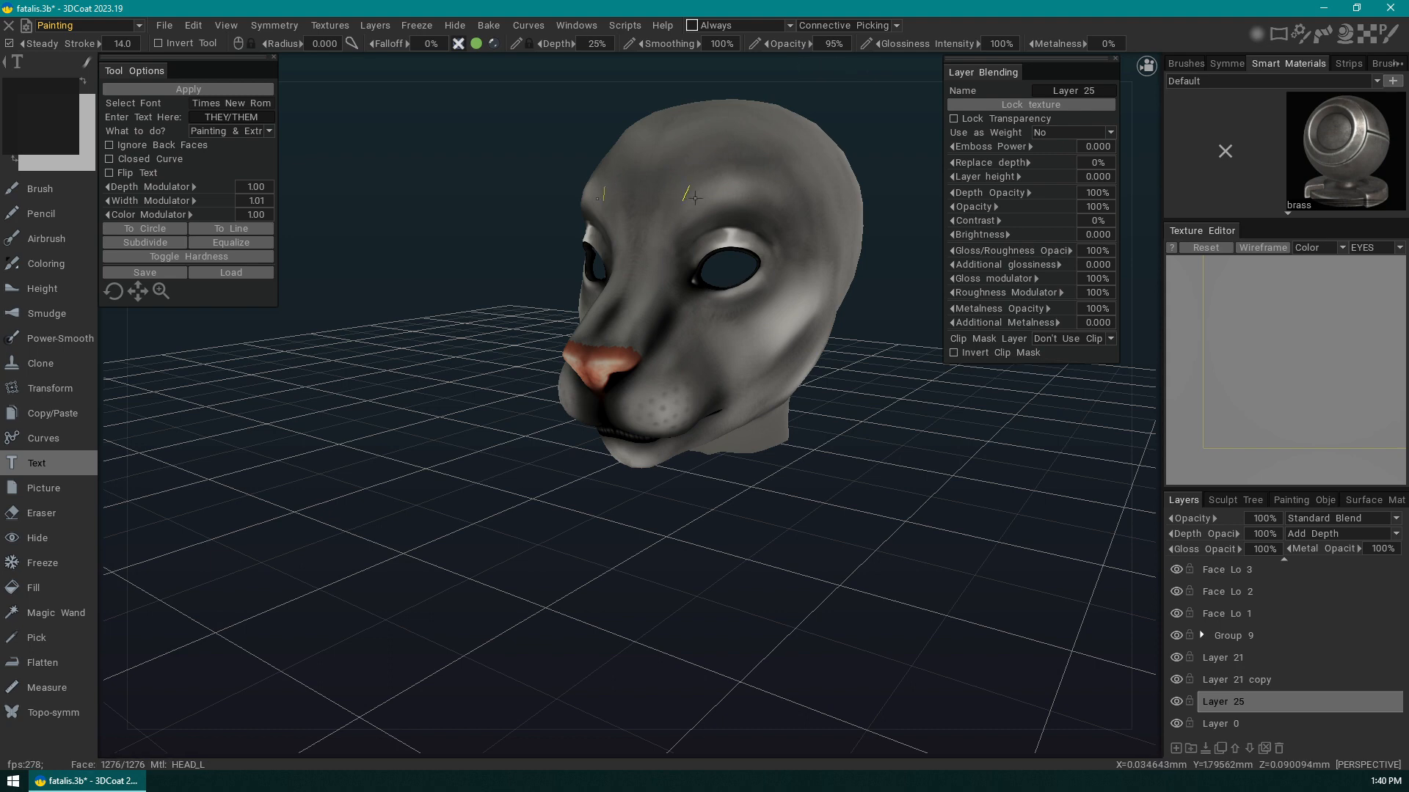
click(832, 176)
drag(923, 301, 940, 357)
drag(933, 378, 879, 196)
key(ctrl+z)
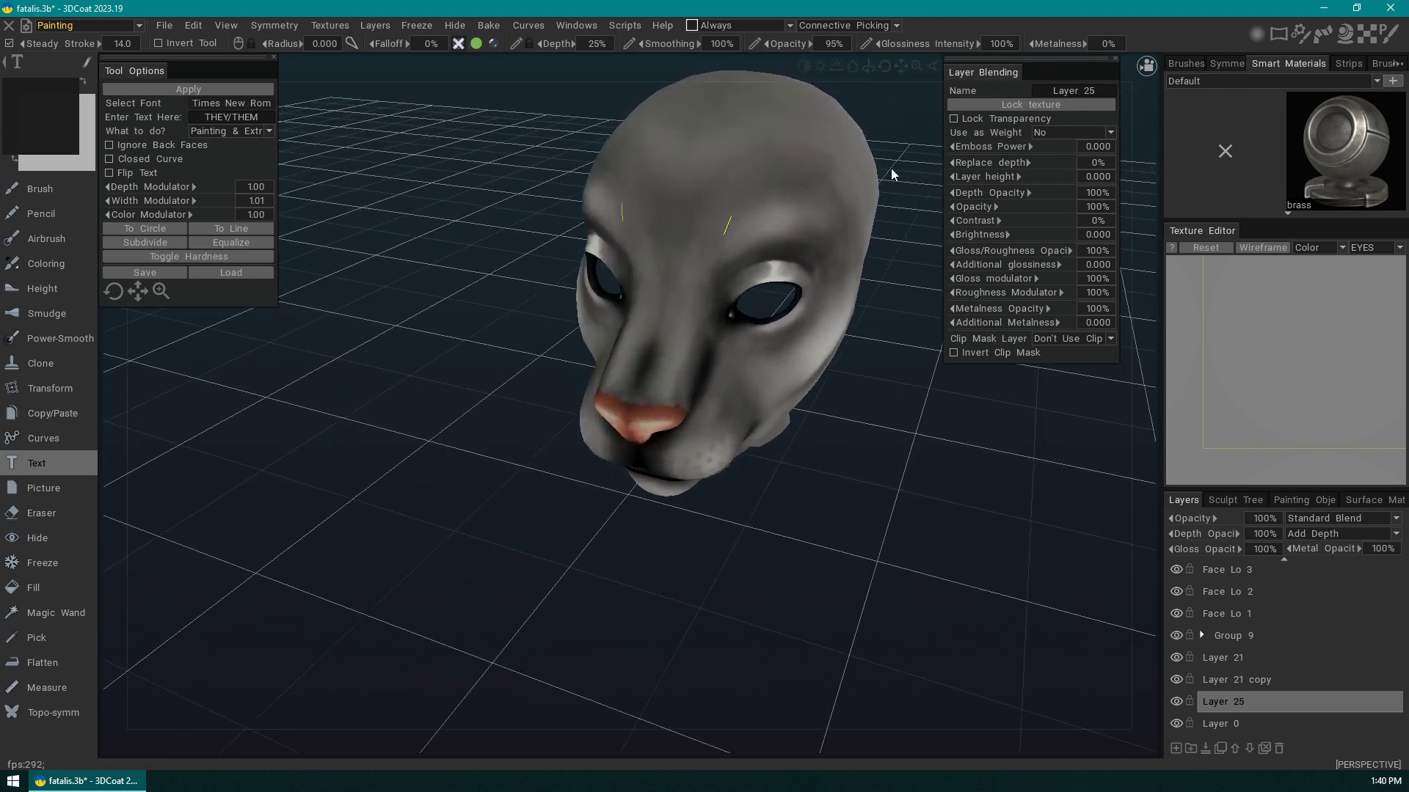
- Review the options of the Picture, Eraser, Hide and Freeze tools in turn while viewing the head from both sides
click(70, 485)
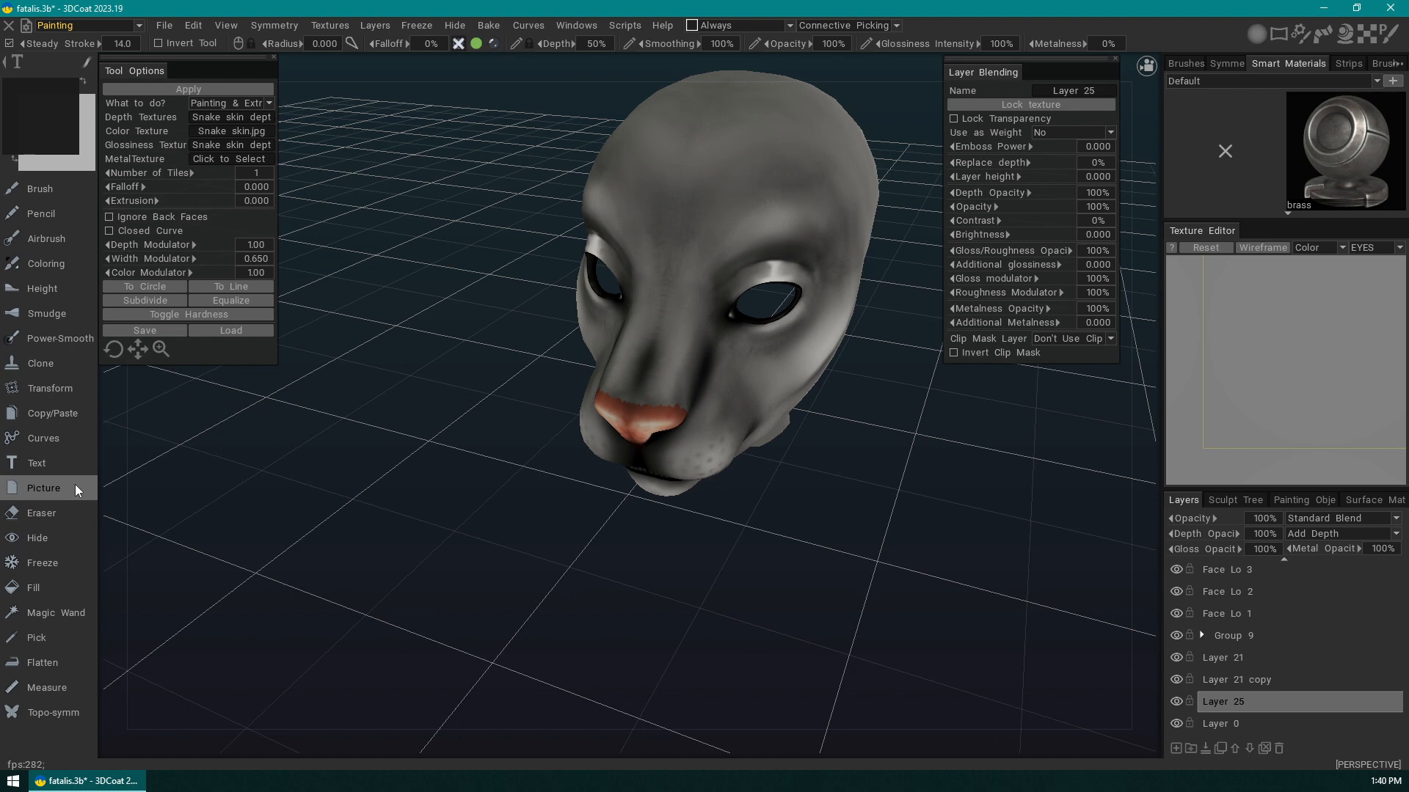
drag(491, 468, 519, 493)
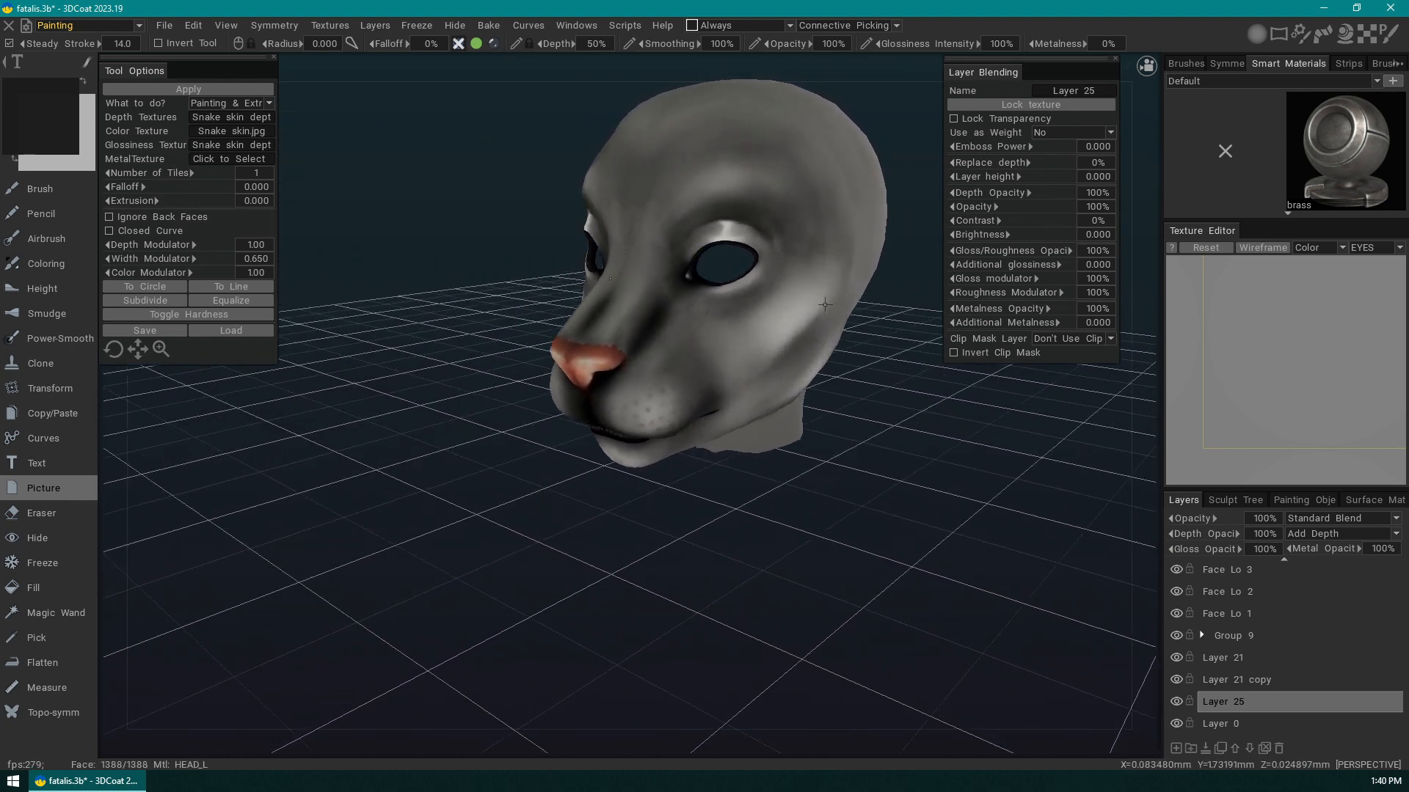
drag(695, 512, 902, 484)
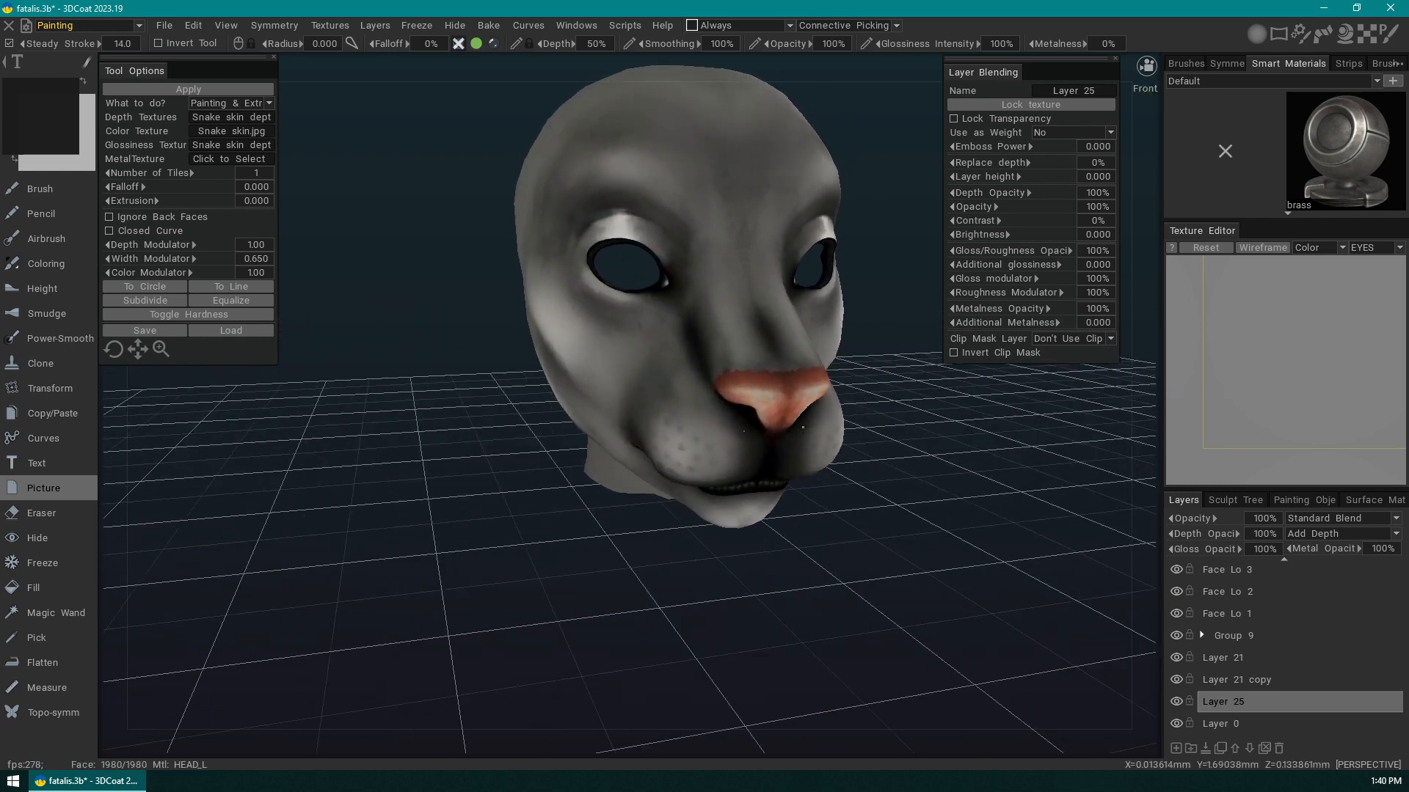
click(66, 515)
click(58, 542)
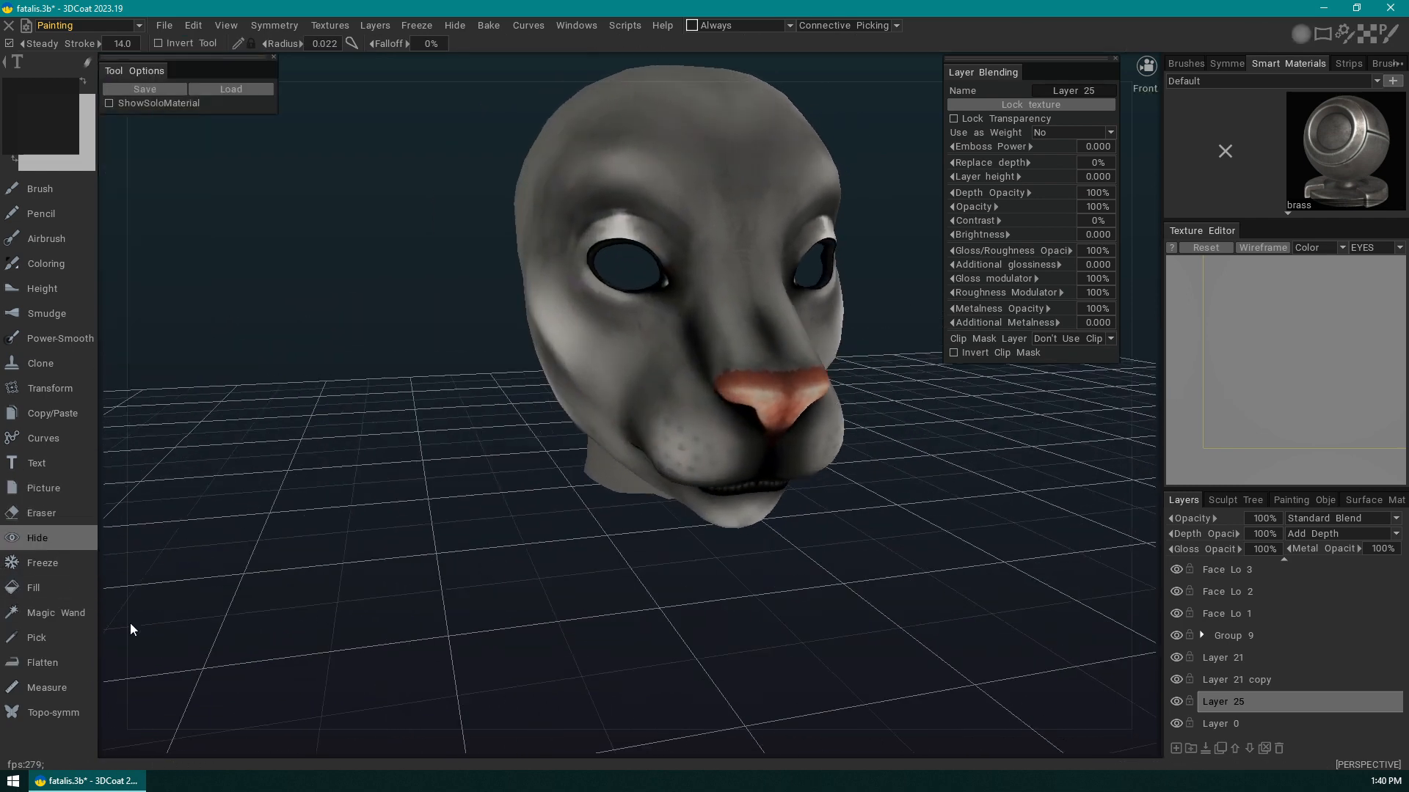
drag(327, 438, 597, 433)
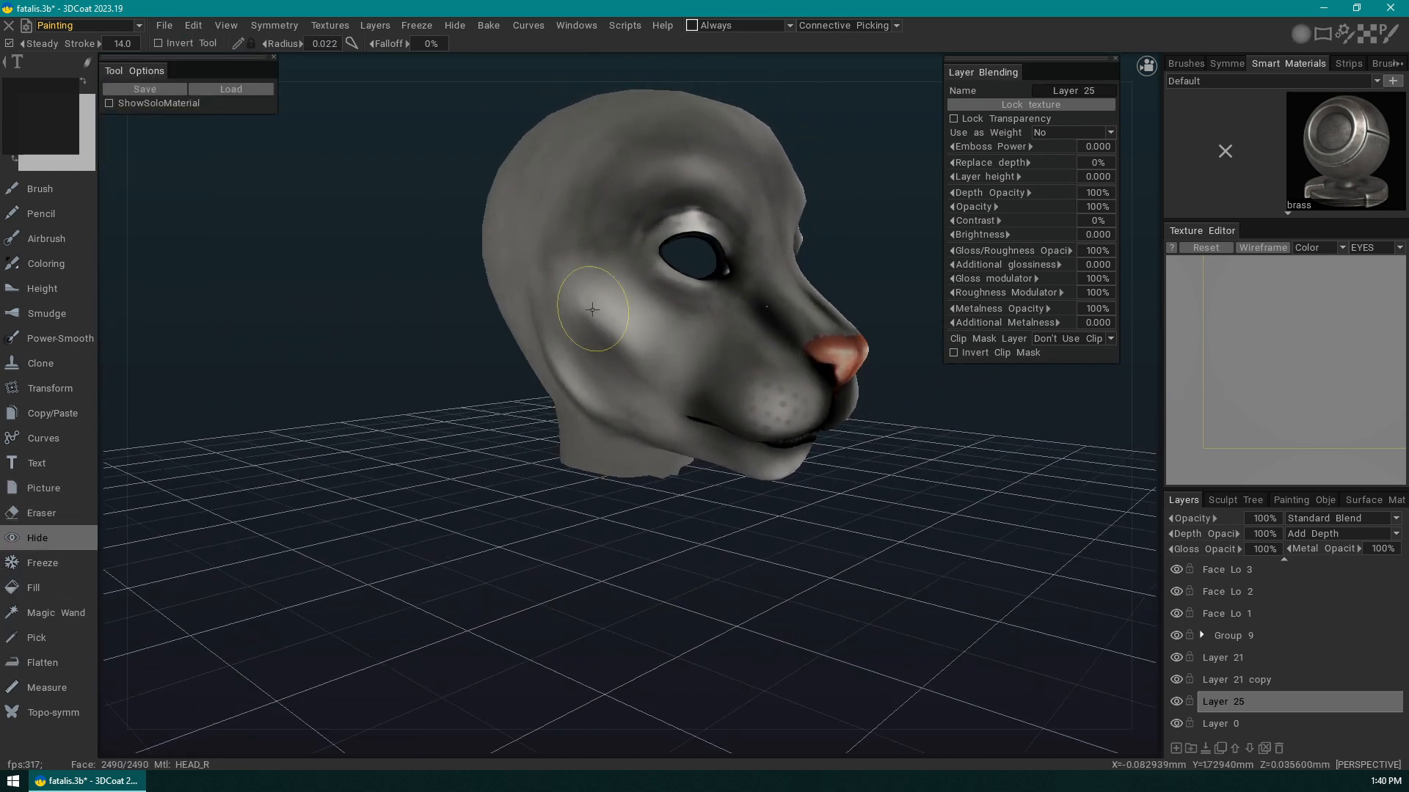
click(44, 563)
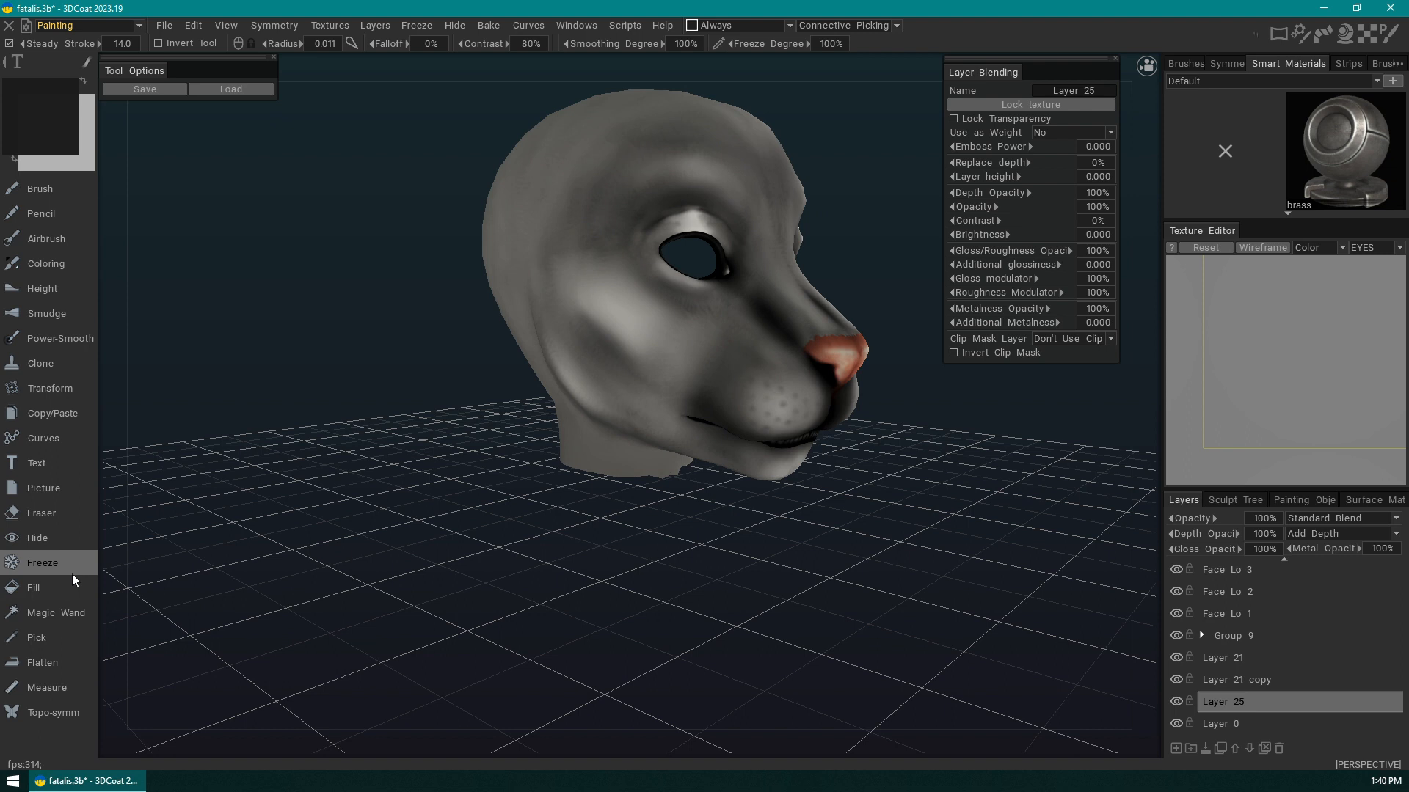
- Freeze one half of the head with the Magic Wand, and clear the freeze selection again
click(59, 613)
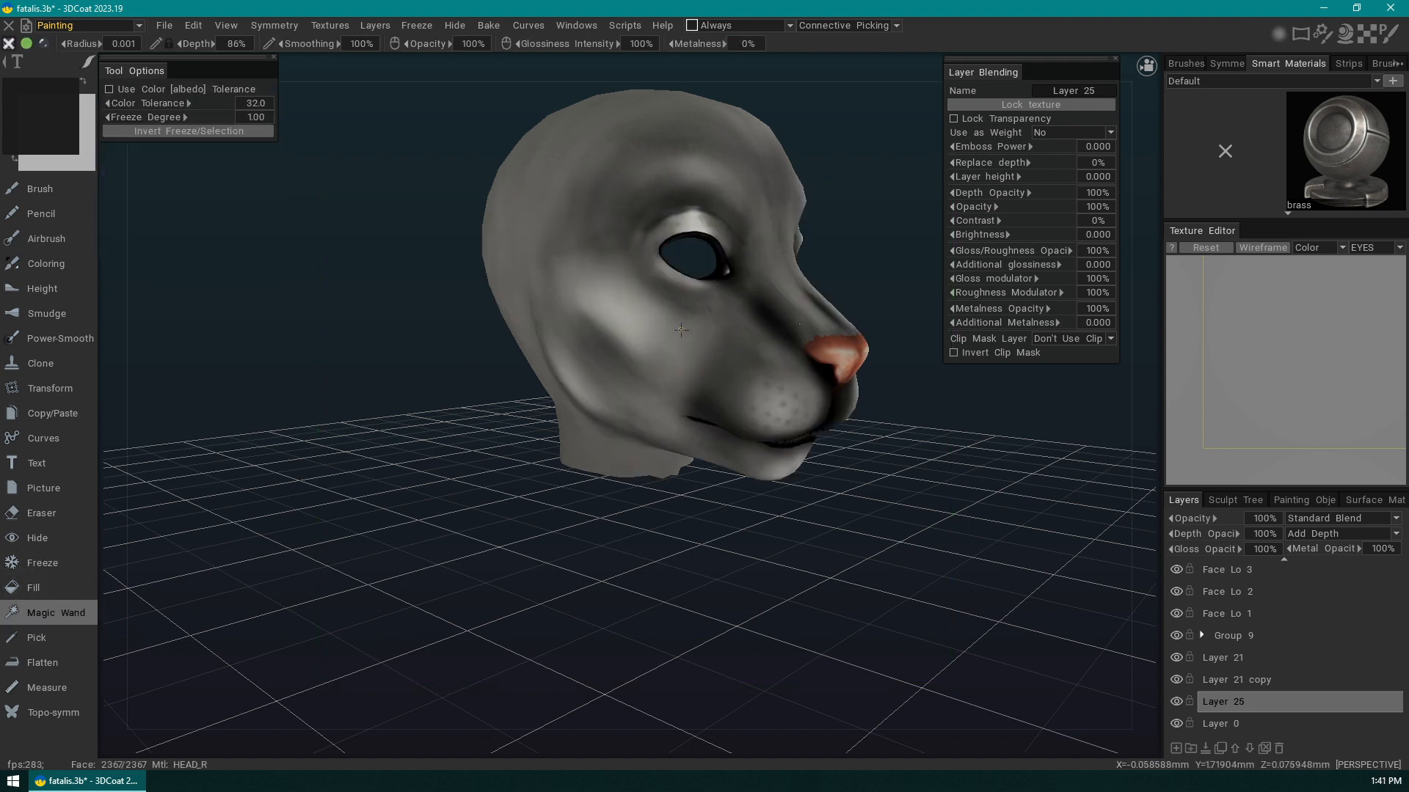
click(681, 330)
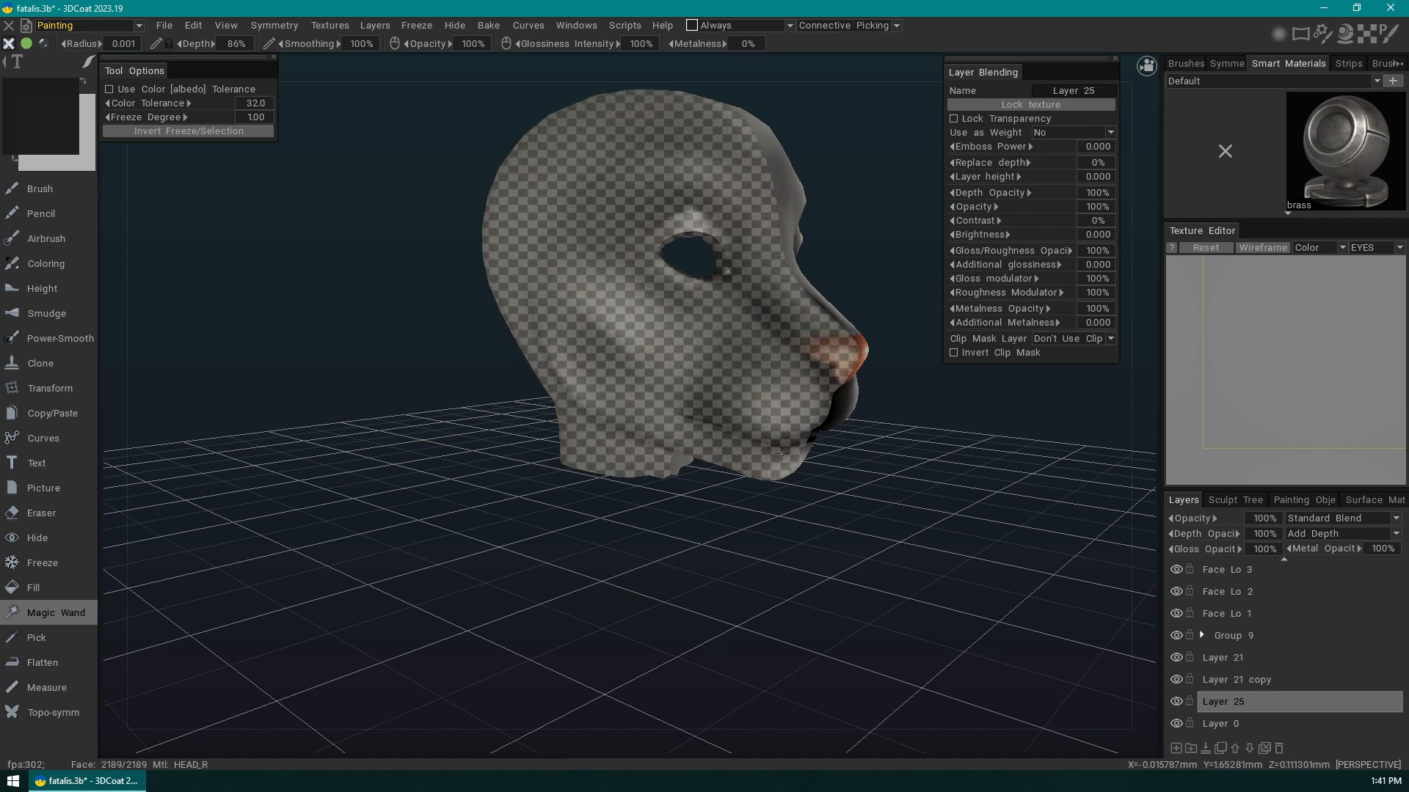
drag(929, 518, 926, 502)
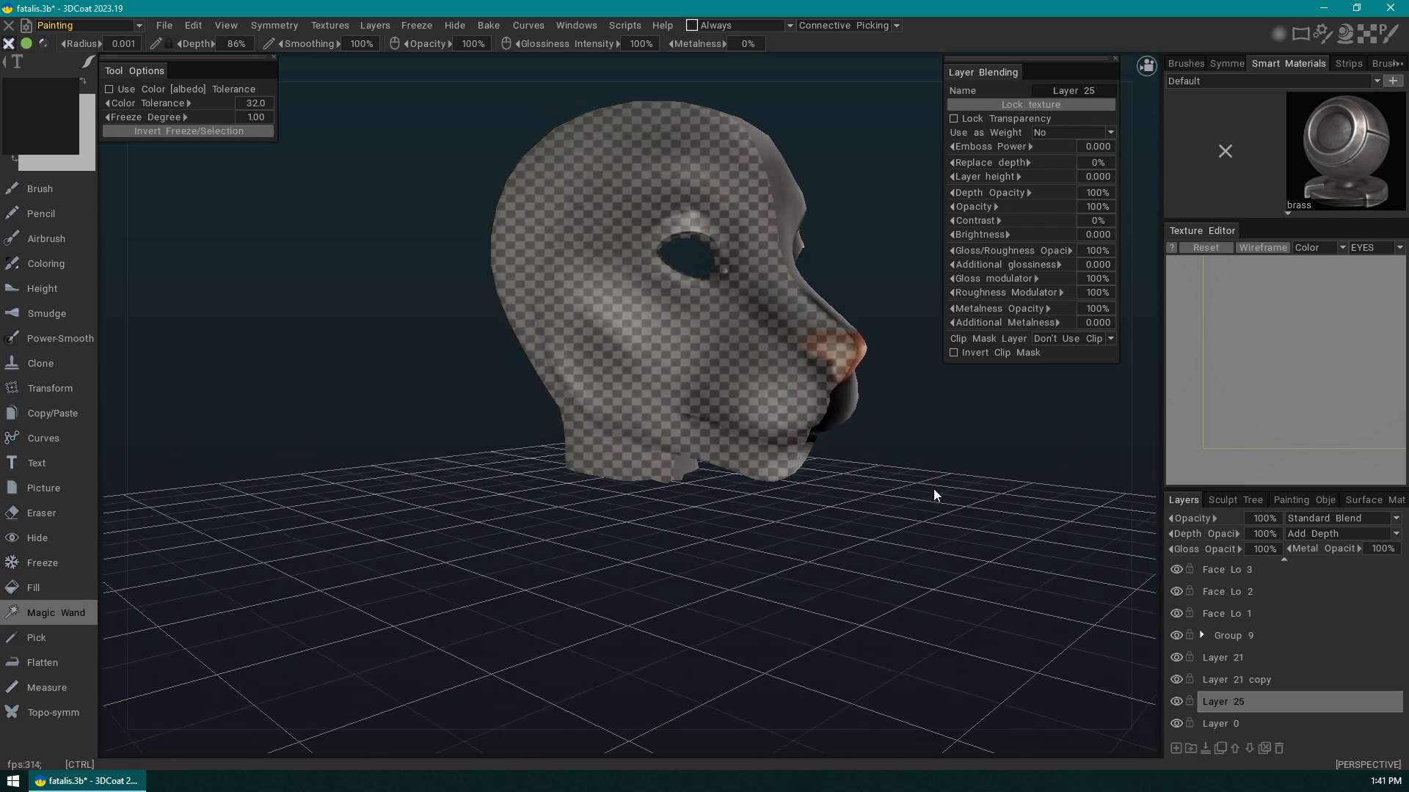
key(ctrl+d)
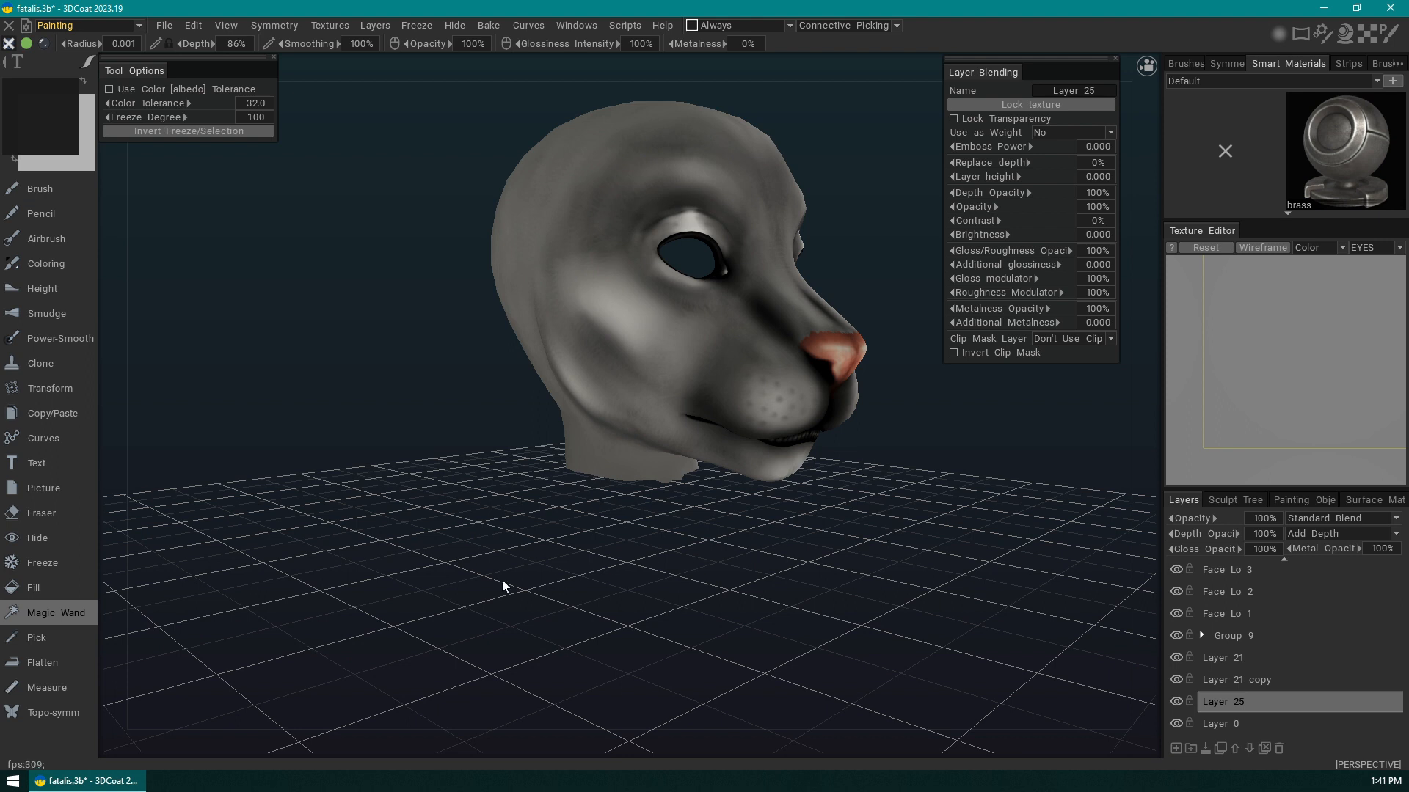
- Check the Pick tool's options and try the Flatten tool with strokes on the cheek beside the muzzle
click(68, 644)
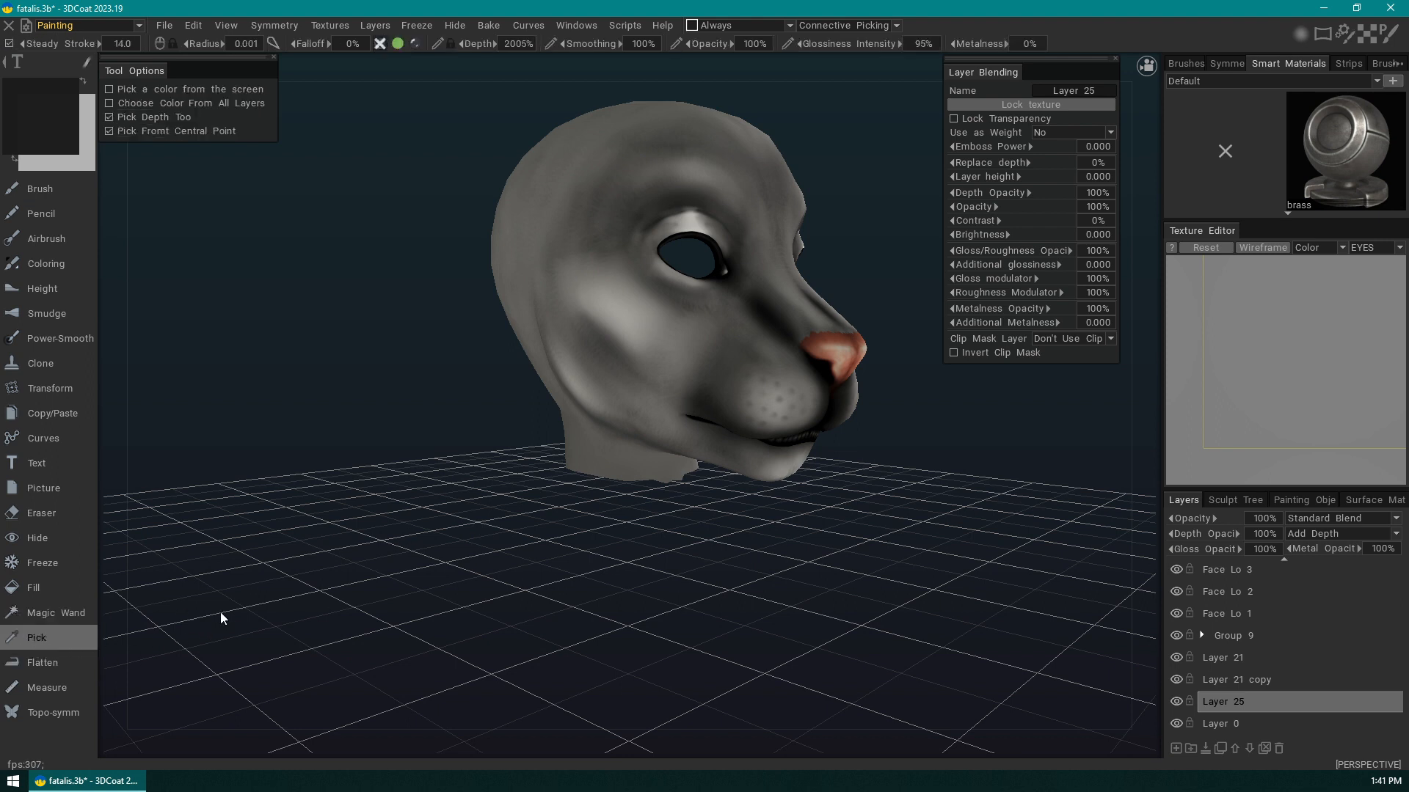
click(59, 662)
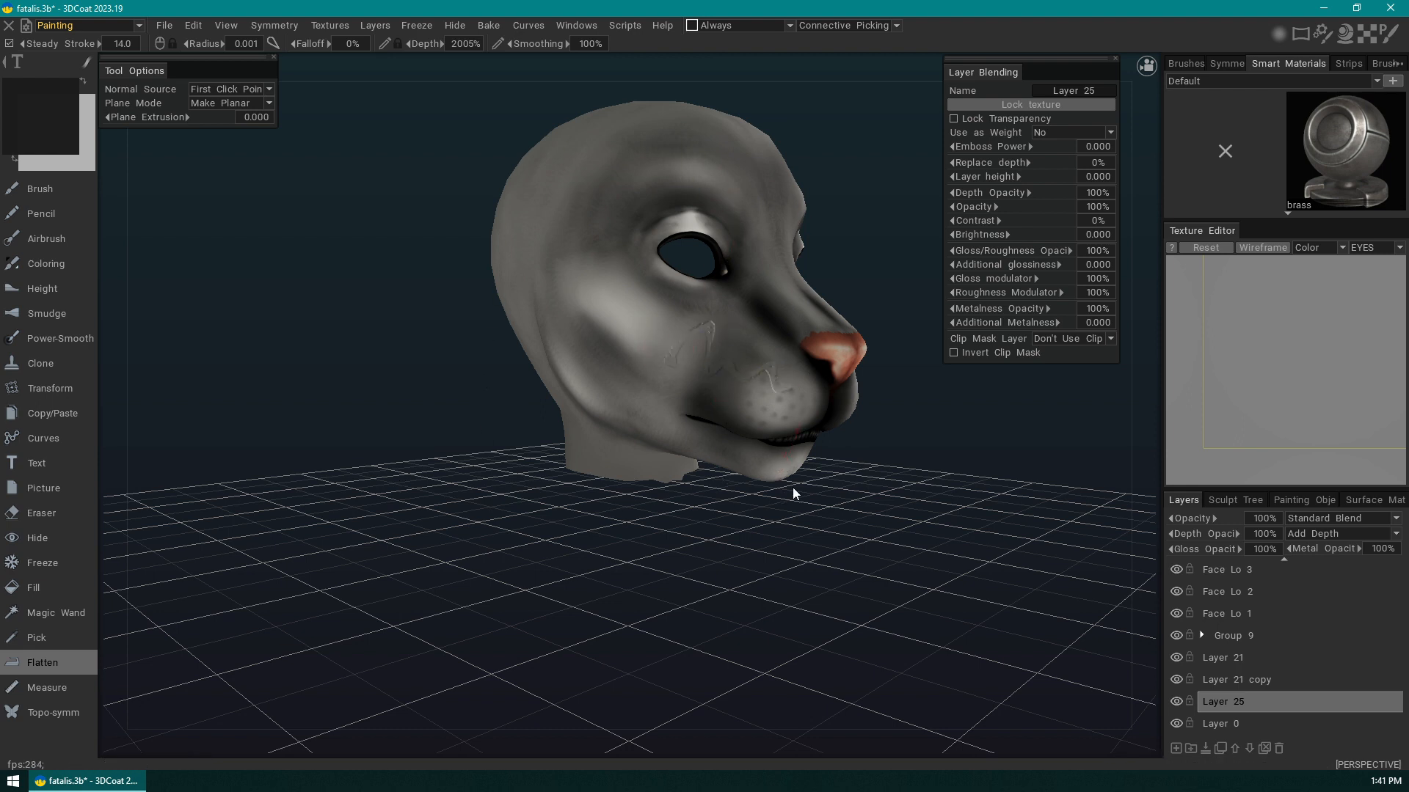
drag(792, 487, 918, 446)
scroll(926, 470, up, 4)
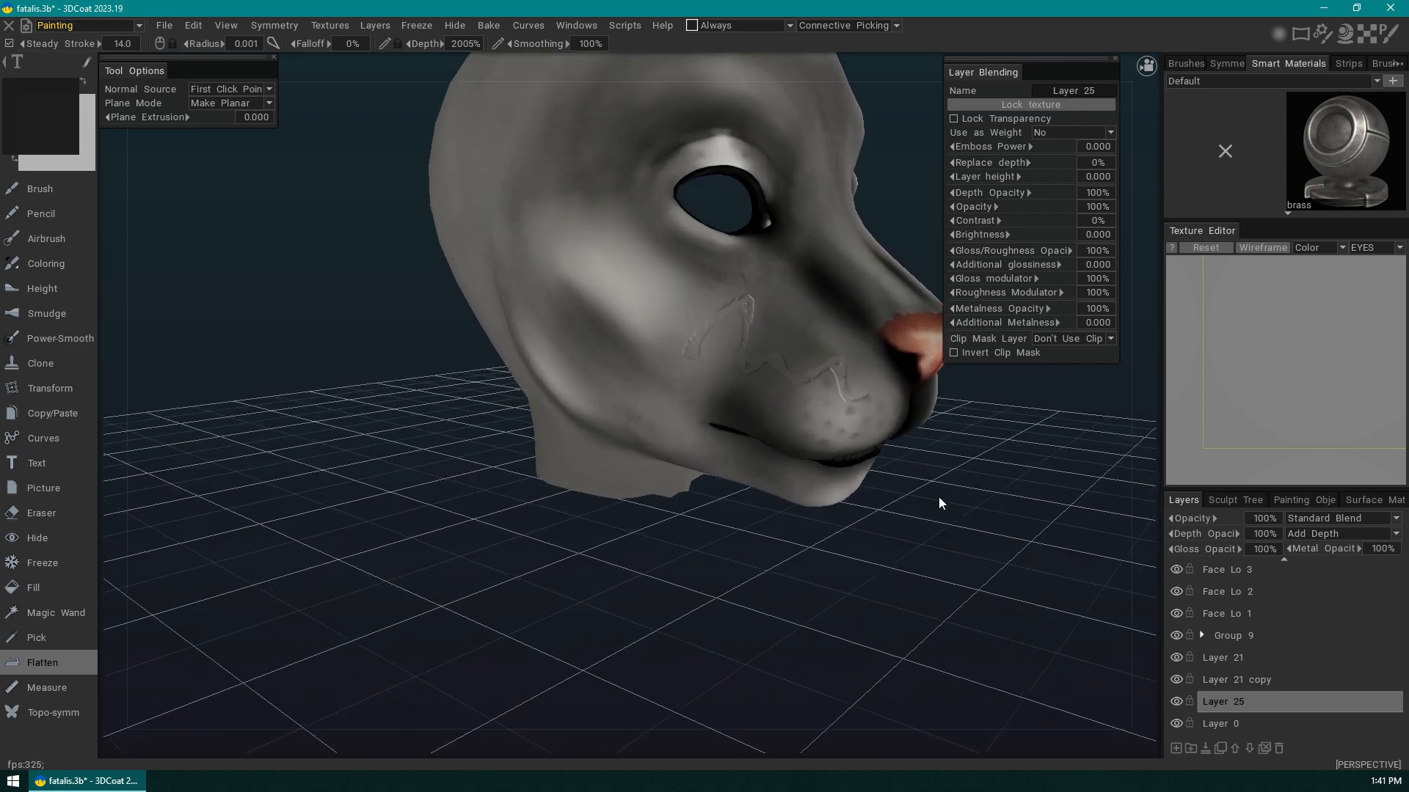
- Measure a line from beside the neck across the cheek, and undo the measurement
click(55, 694)
click(497, 514)
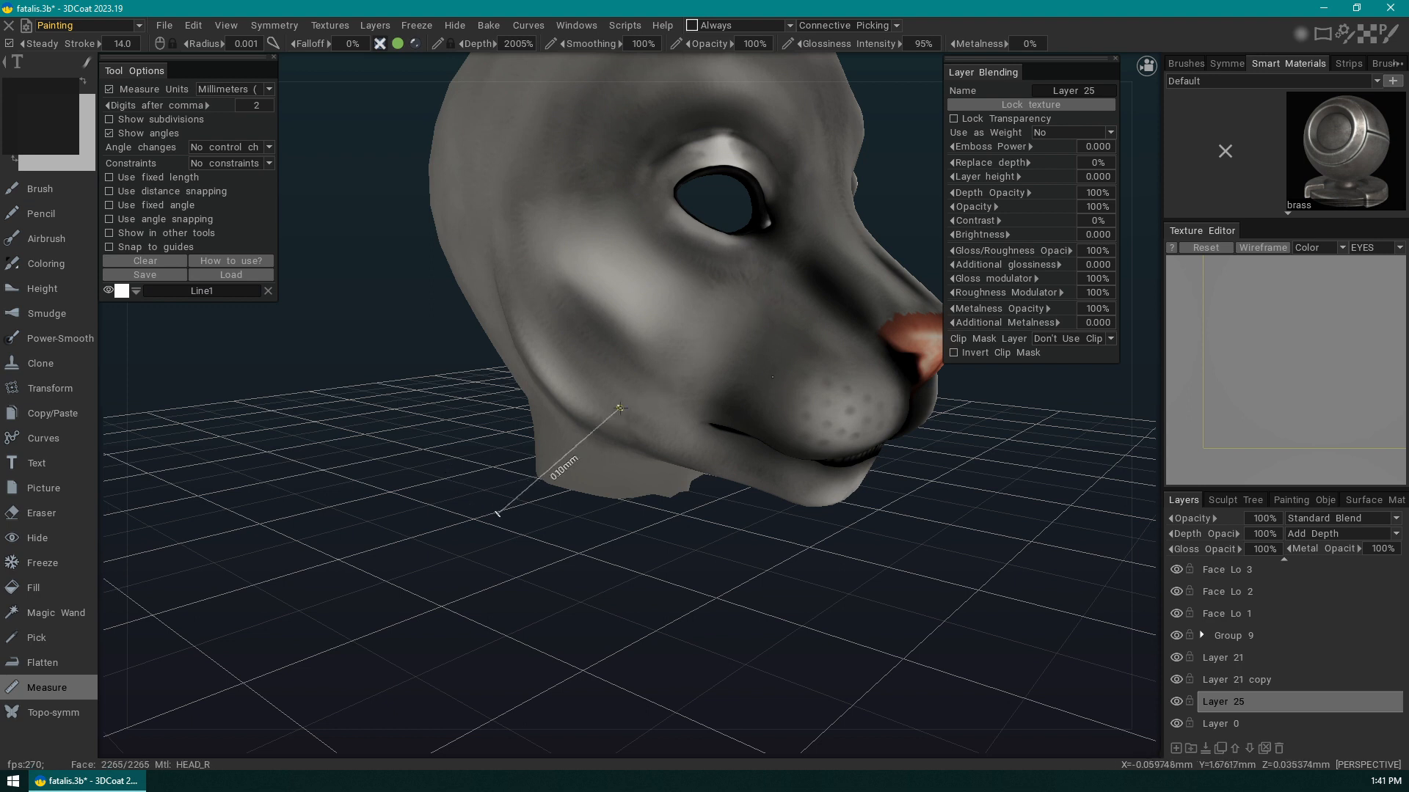
click(802, 302)
key(ctrl+z)
key(ctrl+z)
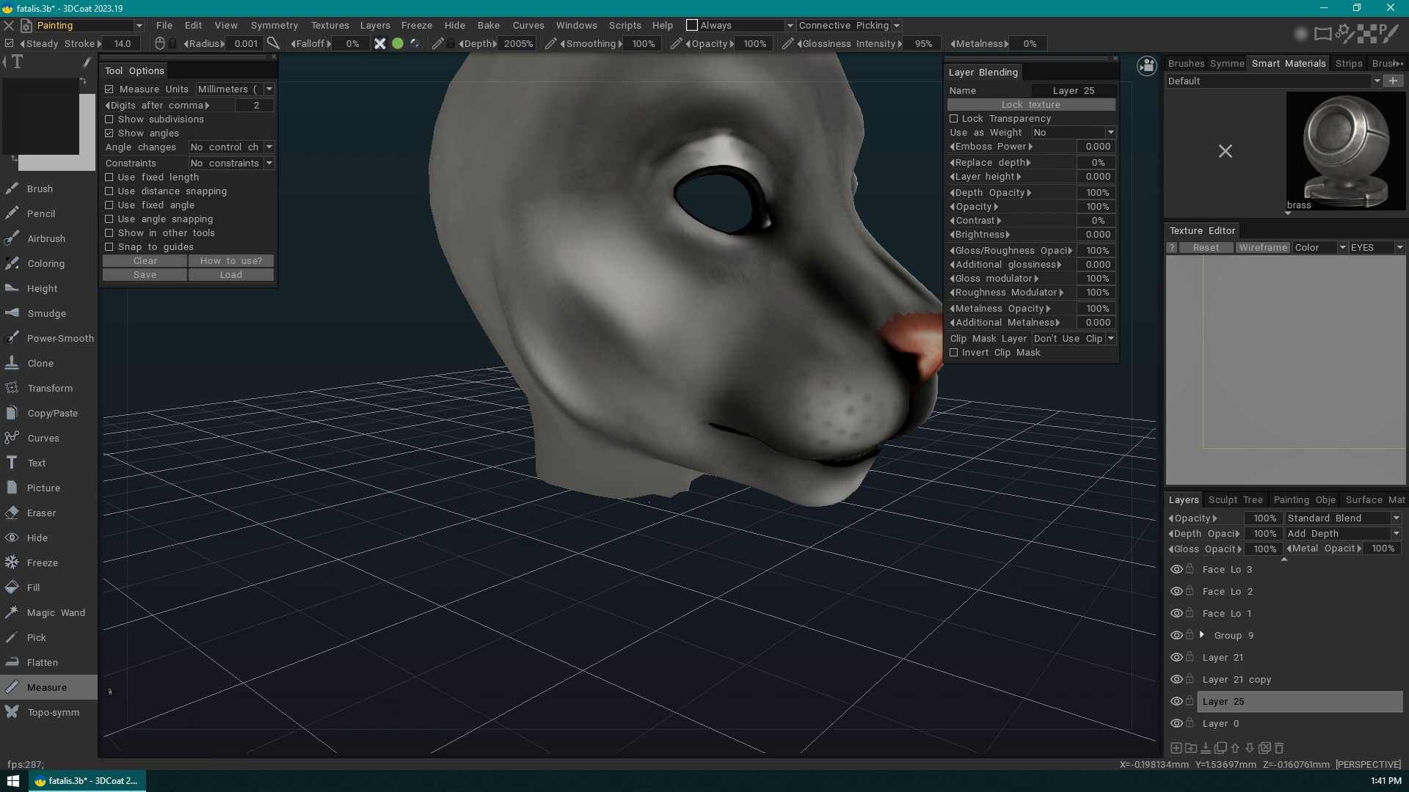
- Inspect the head's mesh with the Topo-symm tool, undo the last action and clear the resulting freeze mask
click(63, 712)
drag(422, 462, 382, 490)
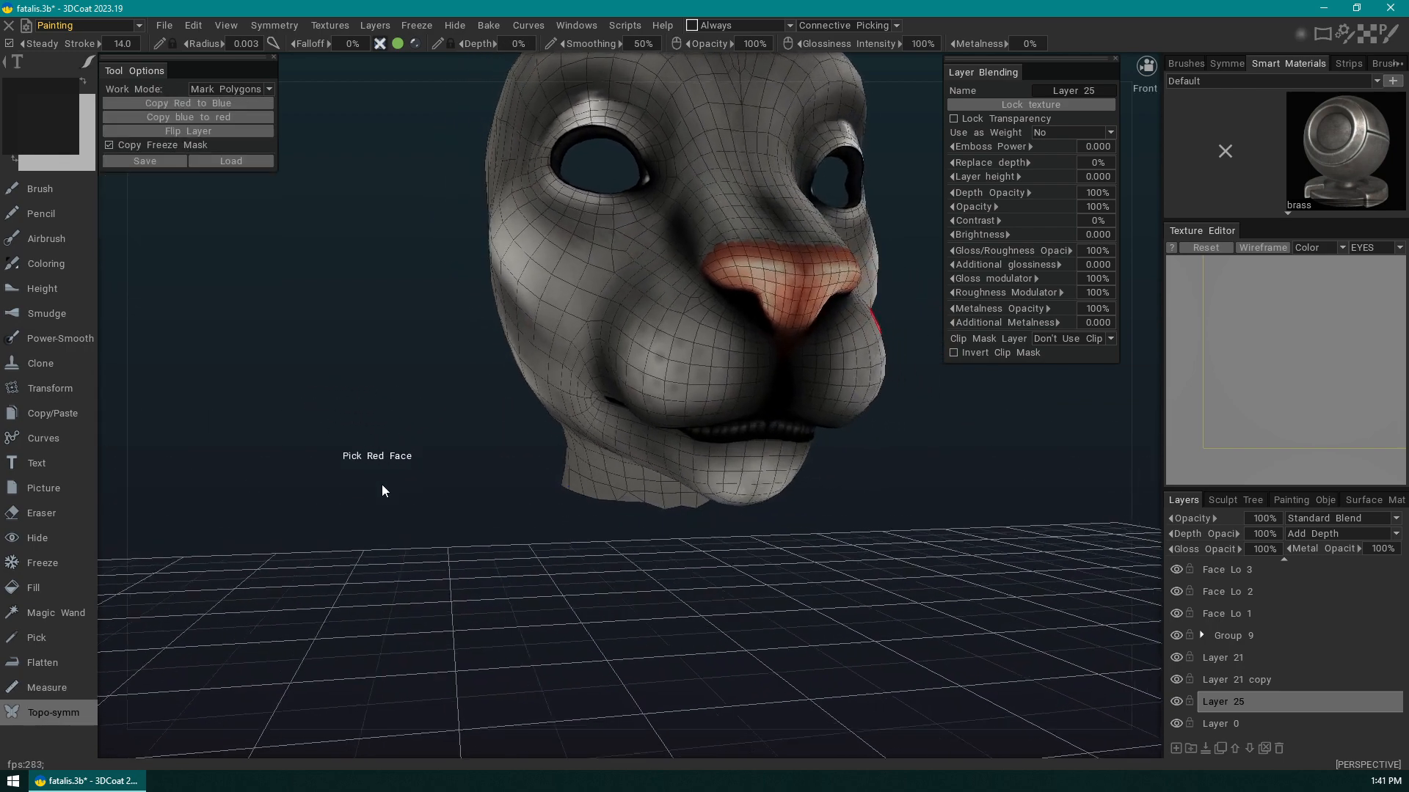
drag(973, 429, 871, 524)
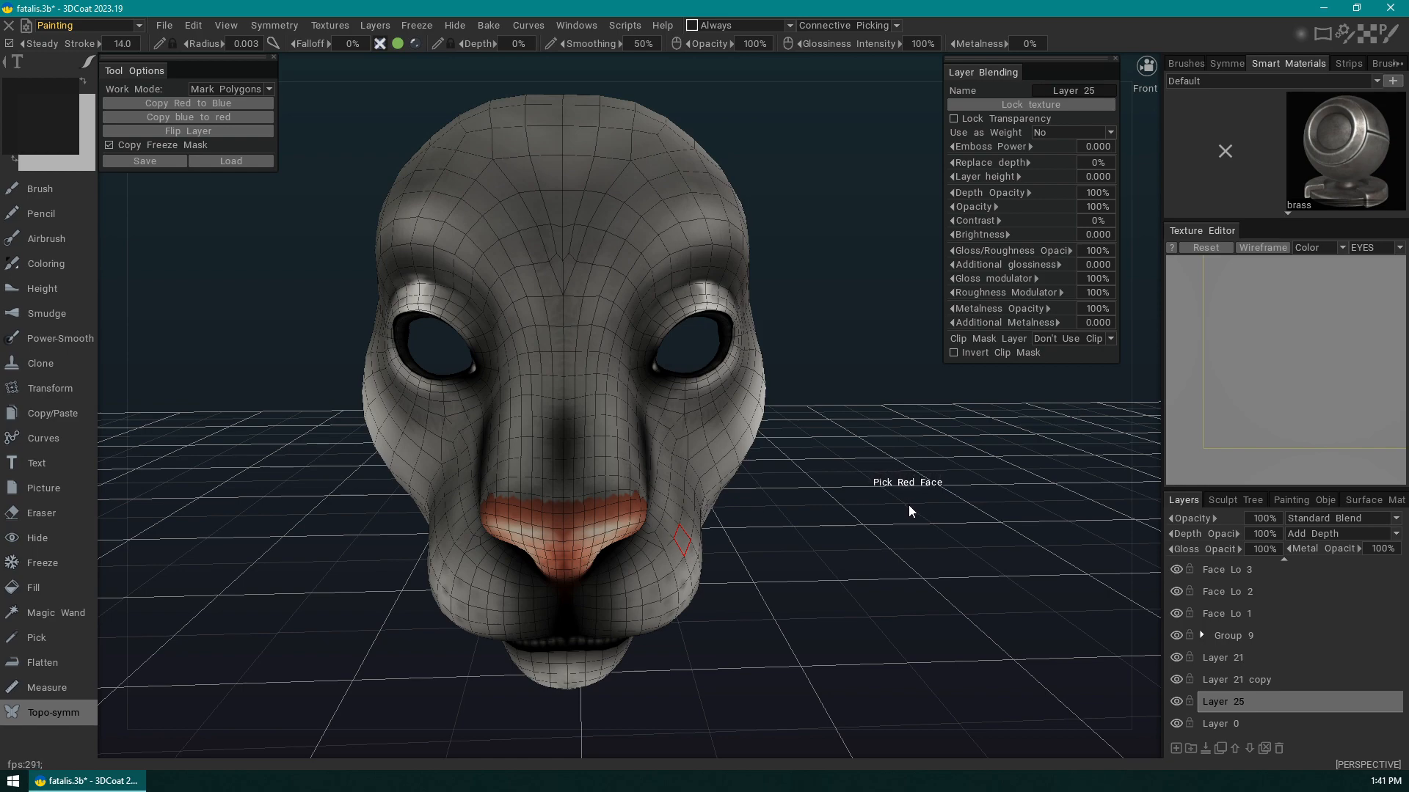
drag(913, 503, 848, 462)
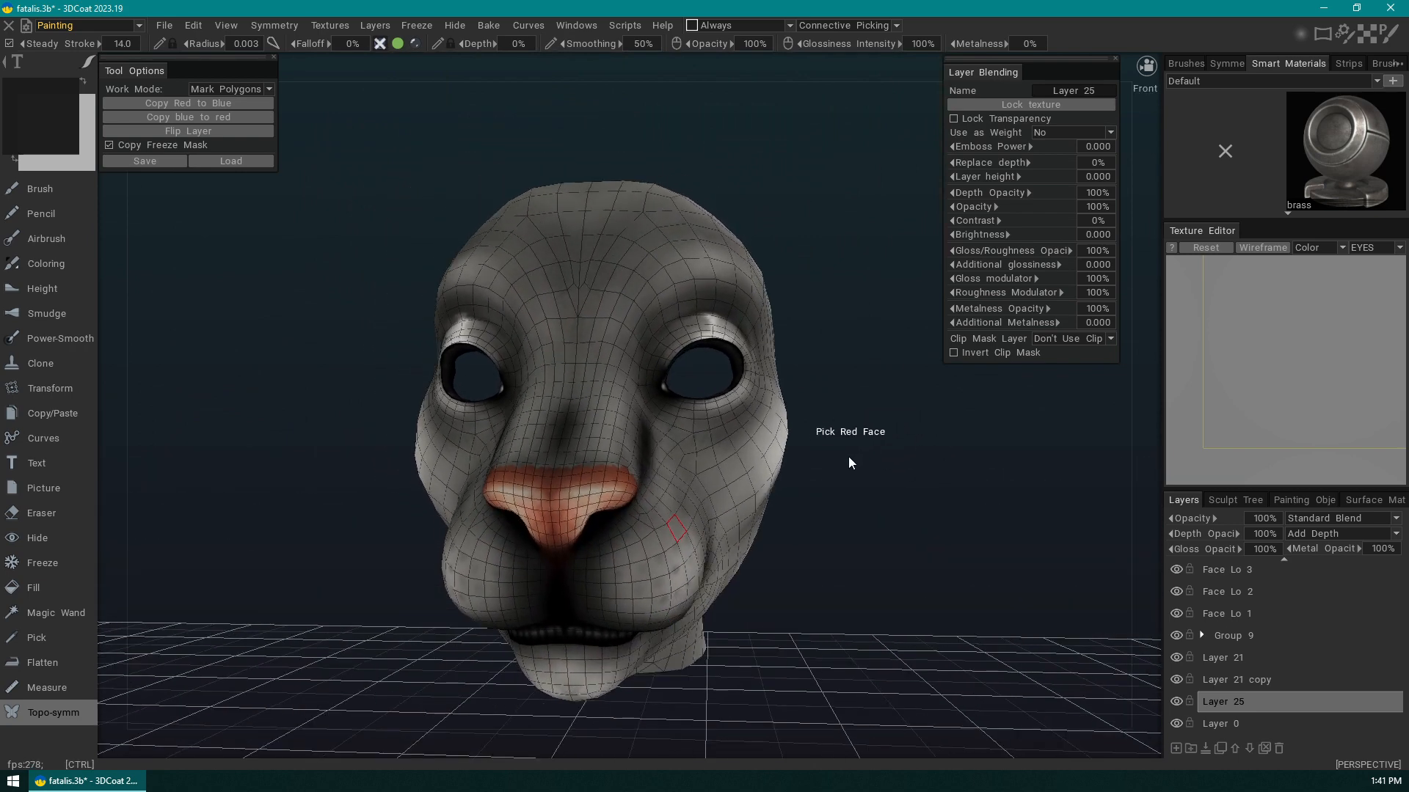
key(ctrl+z)
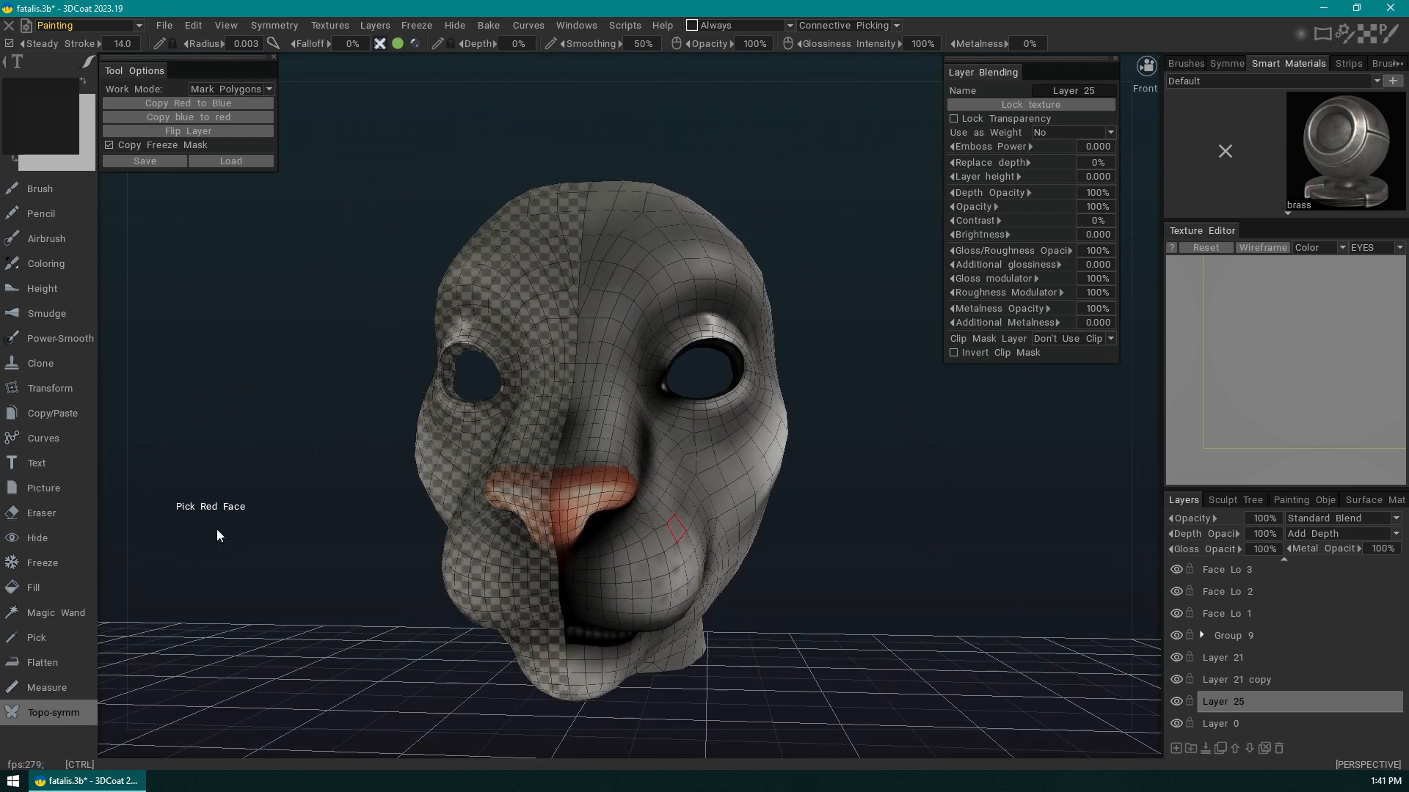
key(ctrl+d)
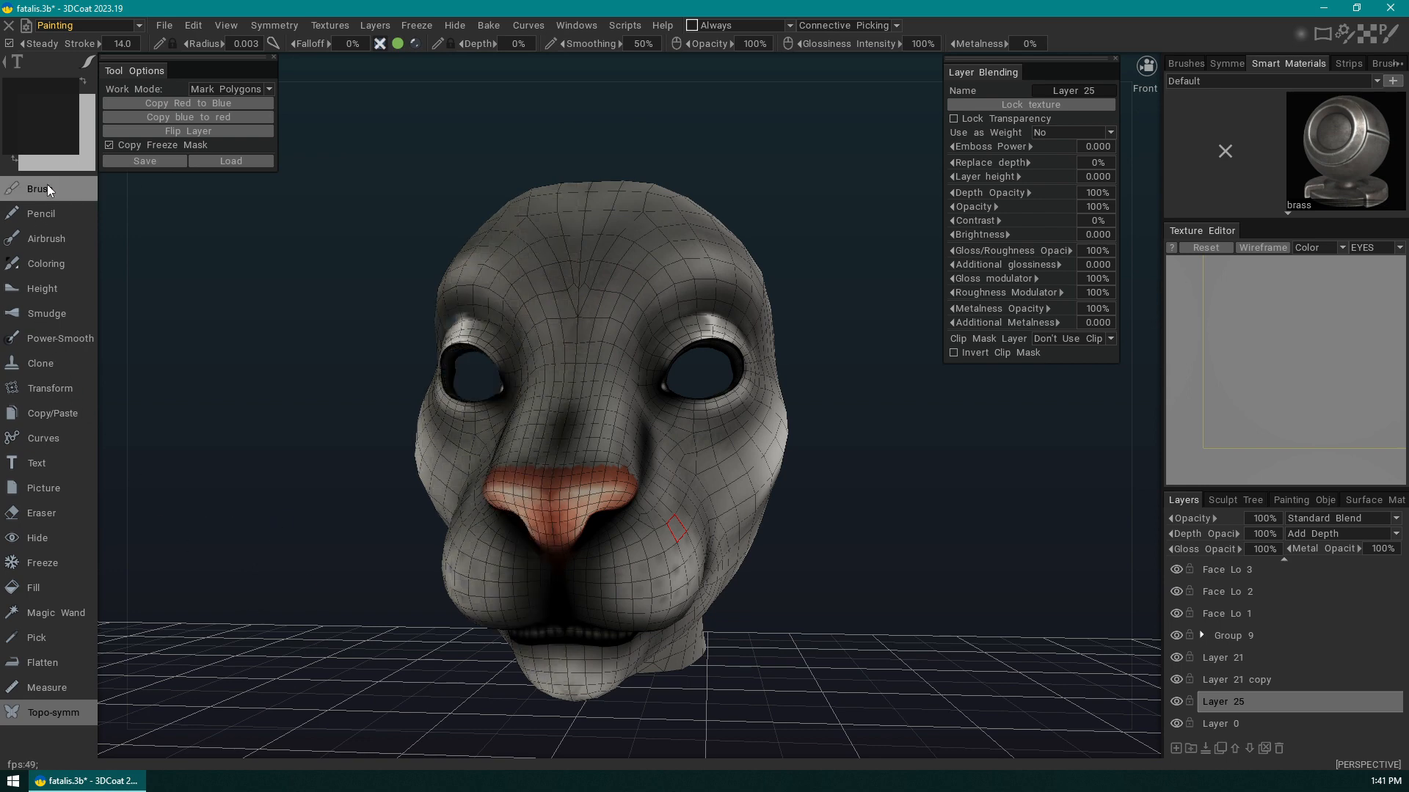
- Switch to the Brush tool and display the Symmetry settings
click(58, 194)
drag(901, 440, 936, 511)
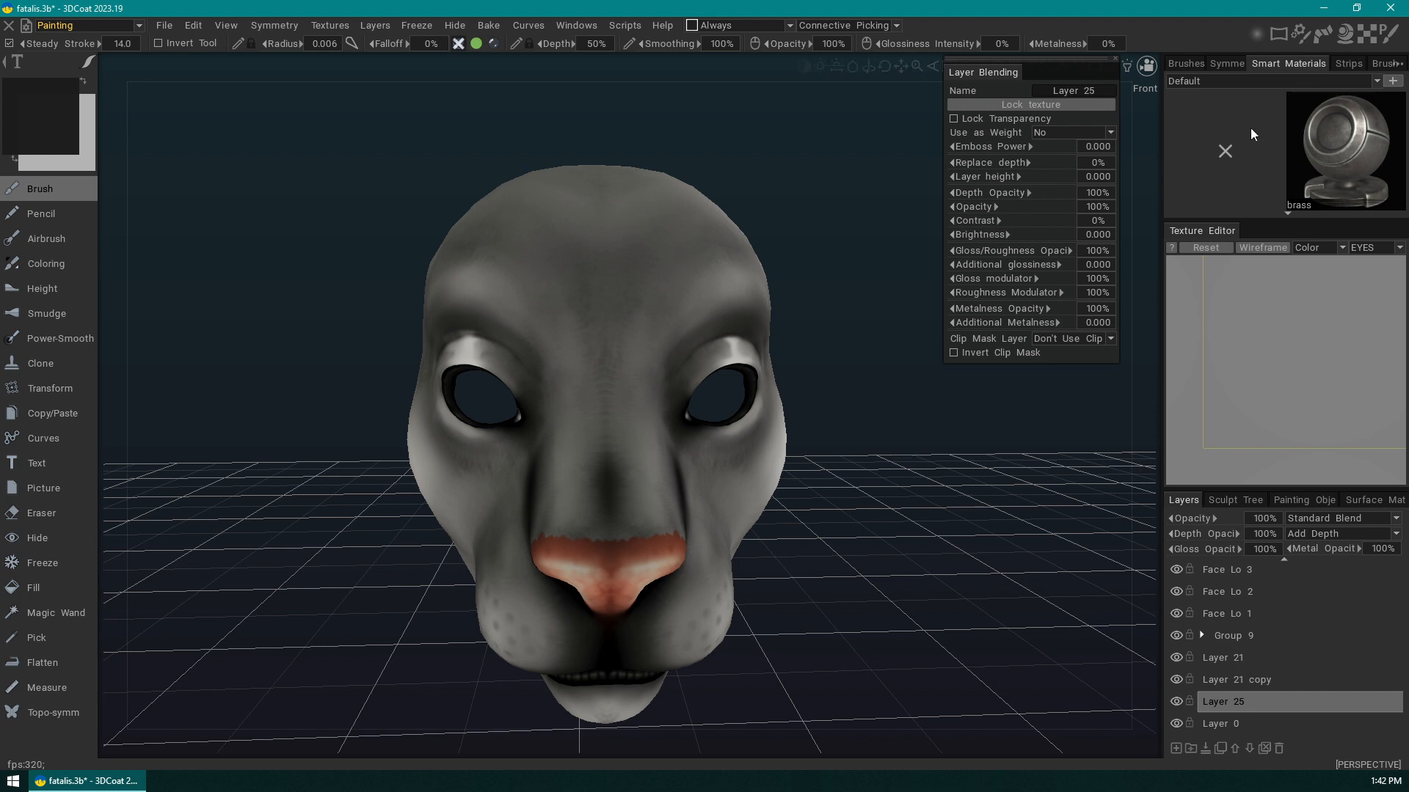
mouse_move(1356, 71)
mouse_down()
mouse_move(1248, 70)
mouse_move(1292, 70)
mouse_move(1259, 68)
mouse_up()
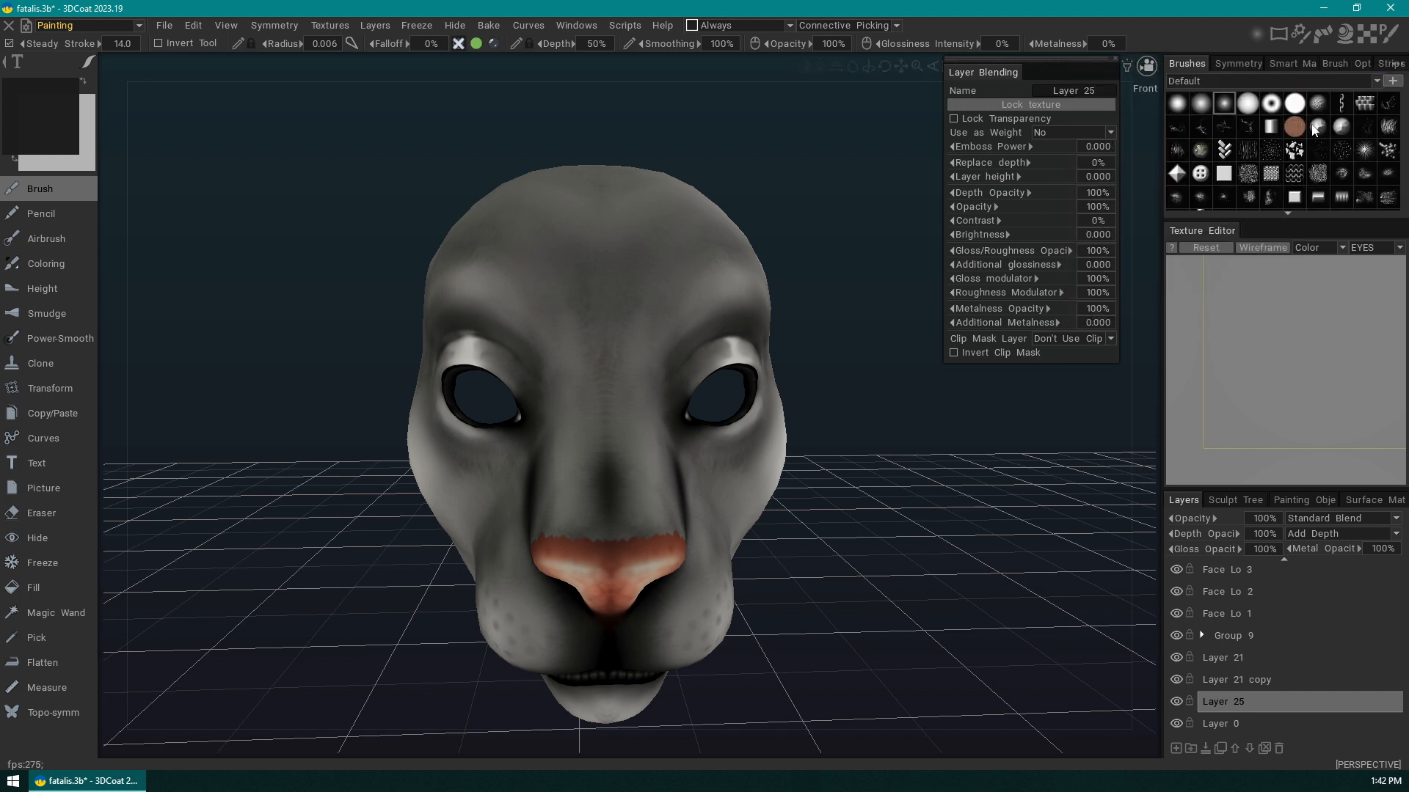
click(1249, 63)
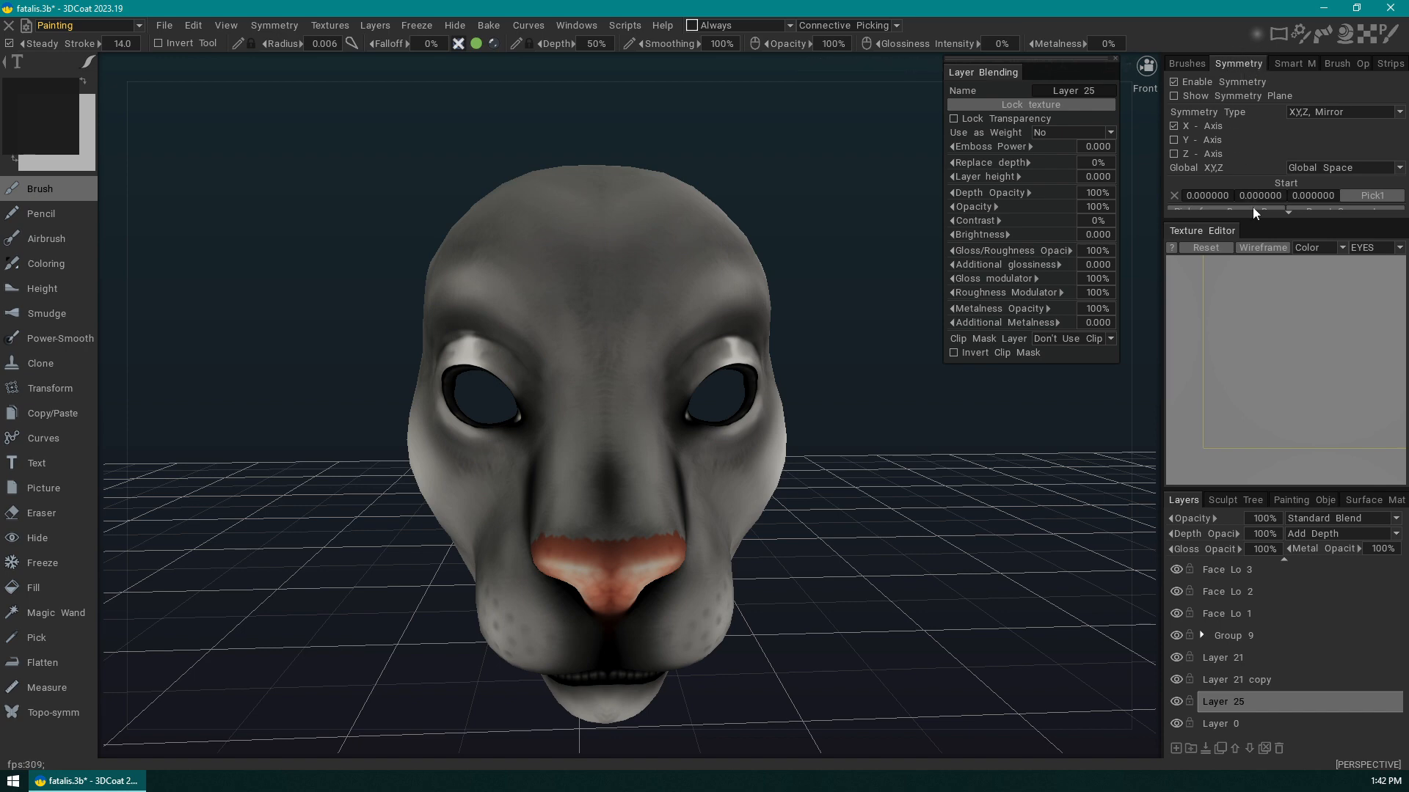
drag(988, 495, 967, 442)
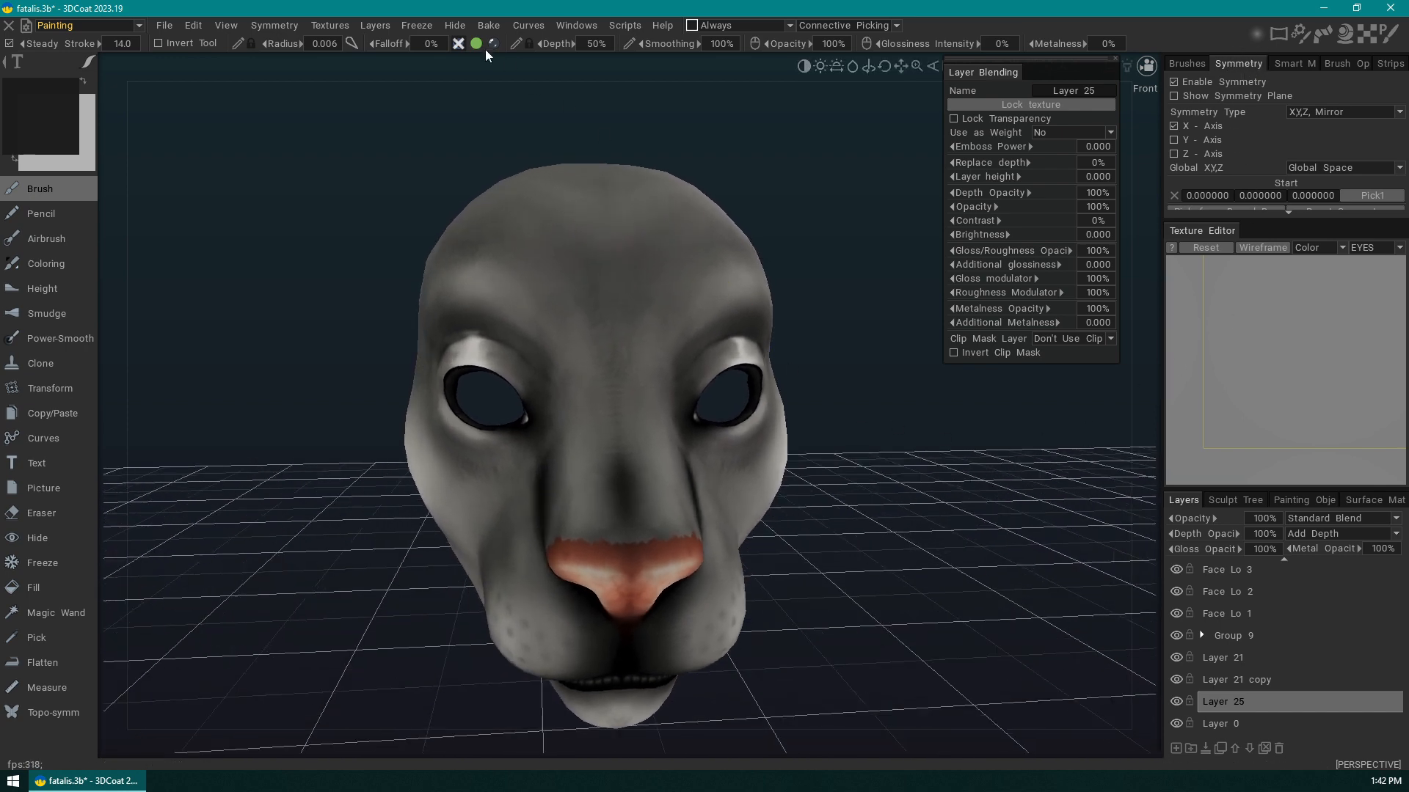
- Toggle symmetry off and on again, and show the symmetry plane through the head
click(293, 25)
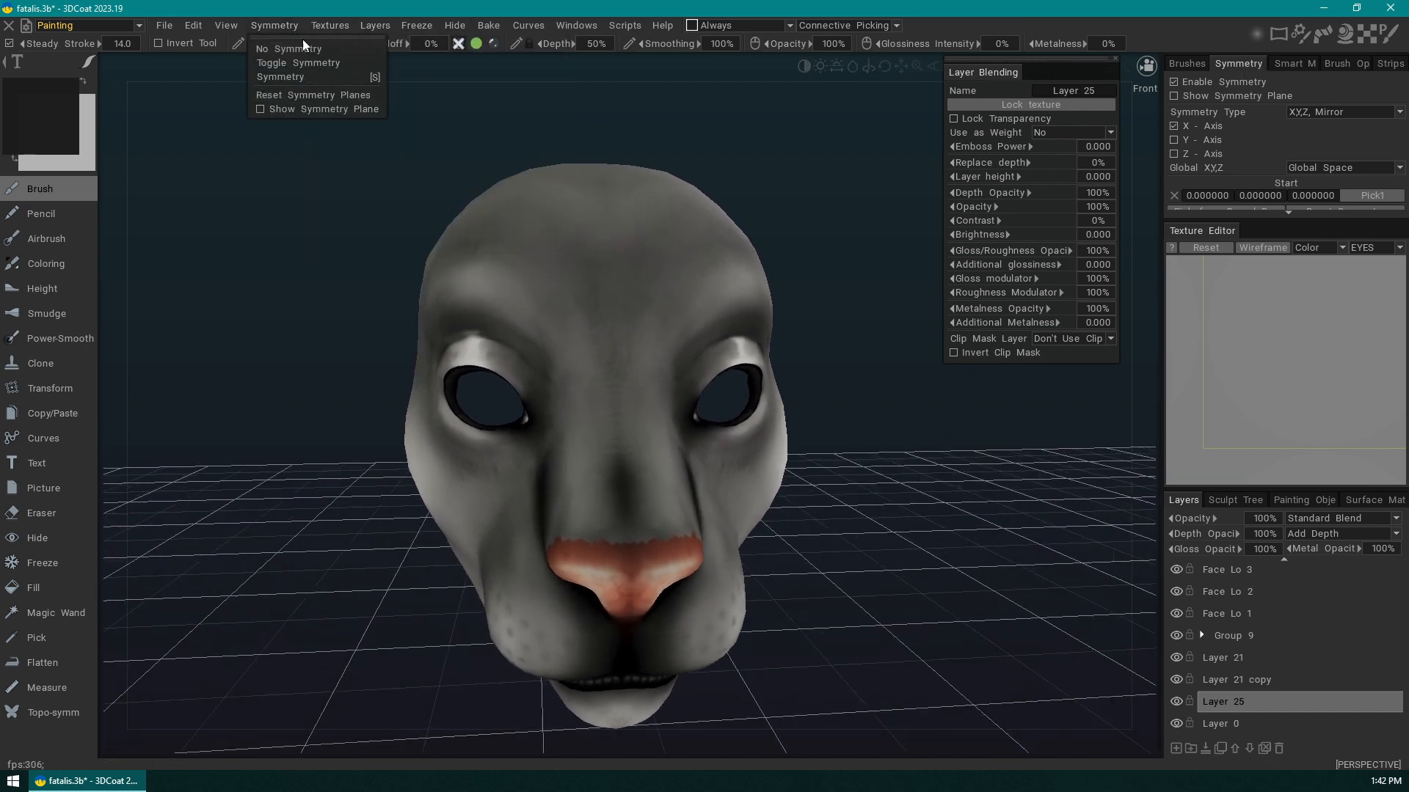
drag(1067, 477, 1117, 393)
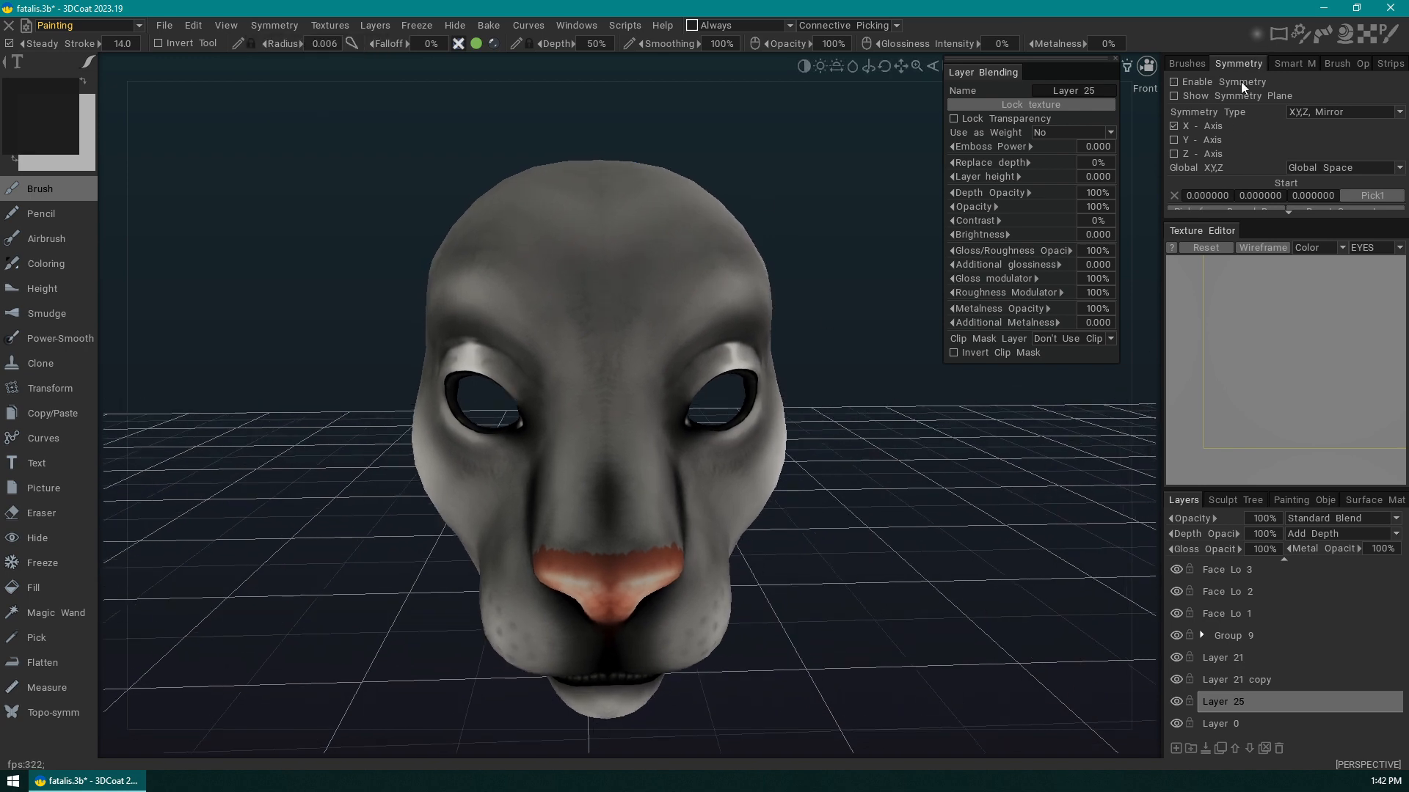
click(1213, 82)
click(1213, 97)
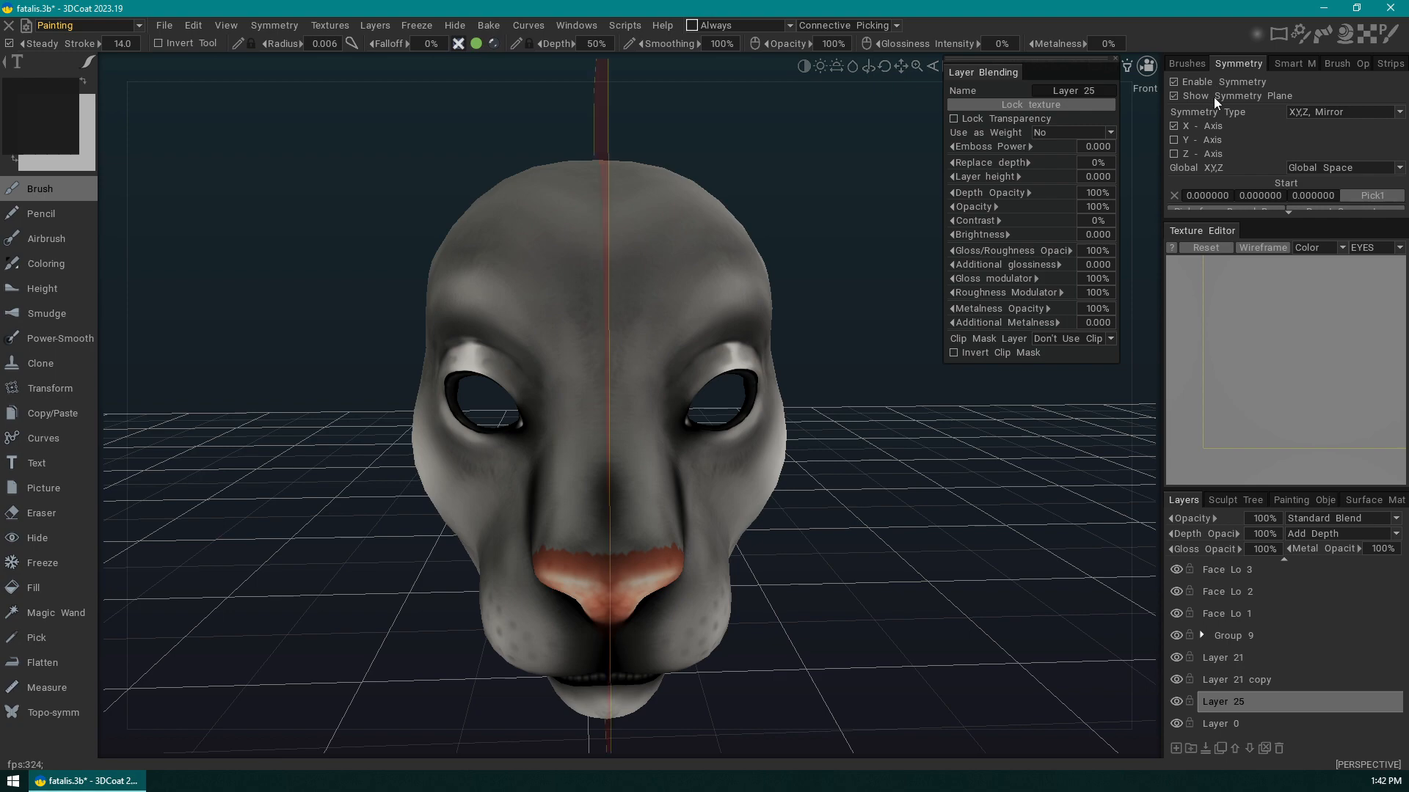
- Try mirroring across the Z and Y axes in turn, and return to X-axis symmetry only
mouse_move(951, 511)
mouse_down()
mouse_move(855, 526)
mouse_move(838, 584)
mouse_move(889, 533)
mouse_move(829, 444)
mouse_up()
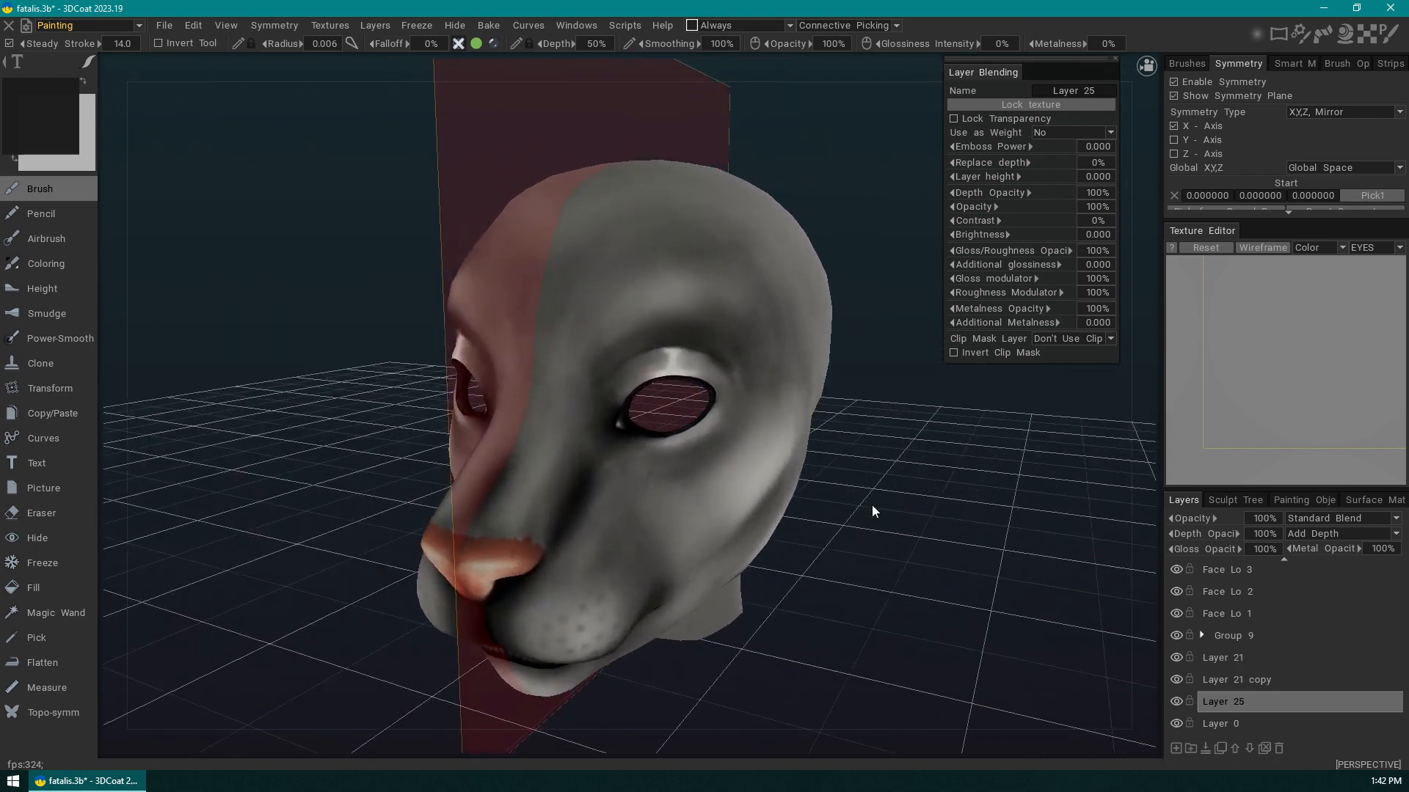
click(1173, 154)
drag(917, 482, 1091, 271)
click(1173, 154)
click(1174, 140)
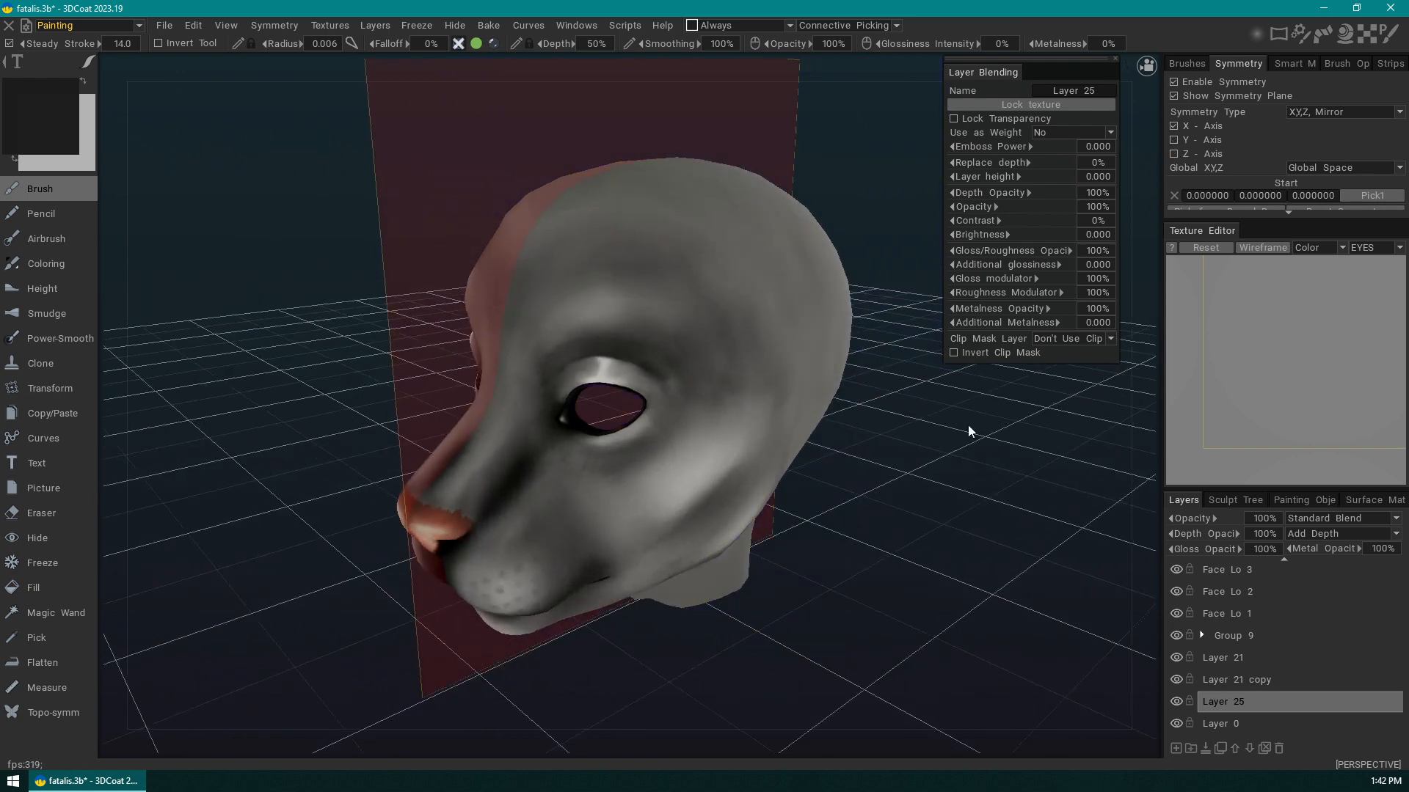
drag(967, 425, 1019, 434)
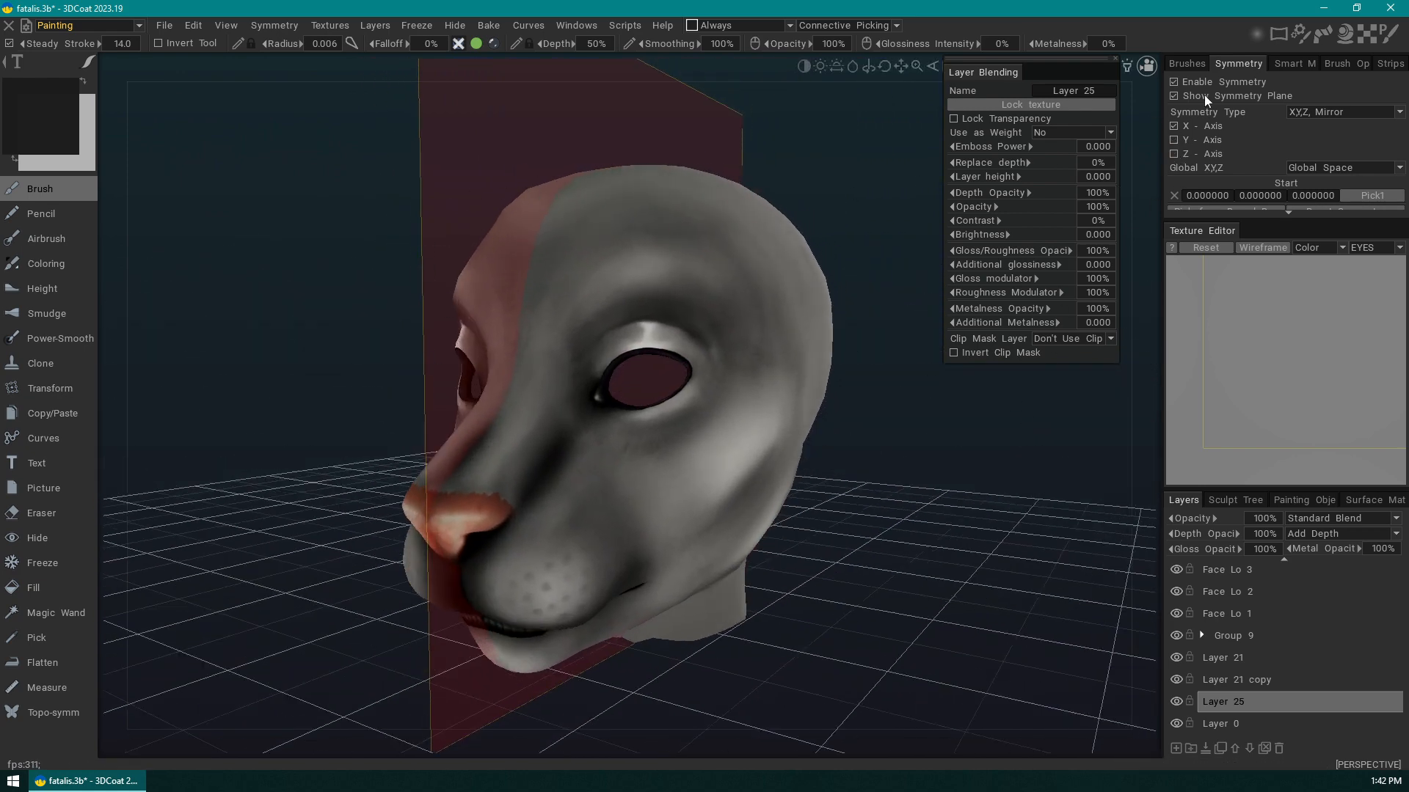
- Hide the symmetry plane and test a mirrored brush stroke above the eyes, undoing the stroke
click(1174, 96)
mouse_move(885, 532)
mouse_down()
mouse_move(962, 544)
mouse_move(948, 531)
mouse_move(1033, 407)
mouse_up()
mouse_move(616, 327)
mouse_down()
mouse_move(683, 235)
mouse_move(799, 301)
mouse_up()
mouse_move(866, 506)
mouse_down()
mouse_move(918, 535)
mouse_move(1014, 519)
mouse_move(840, 518)
mouse_up()
key(ctrl+z)
drag(906, 450, 951, 518)
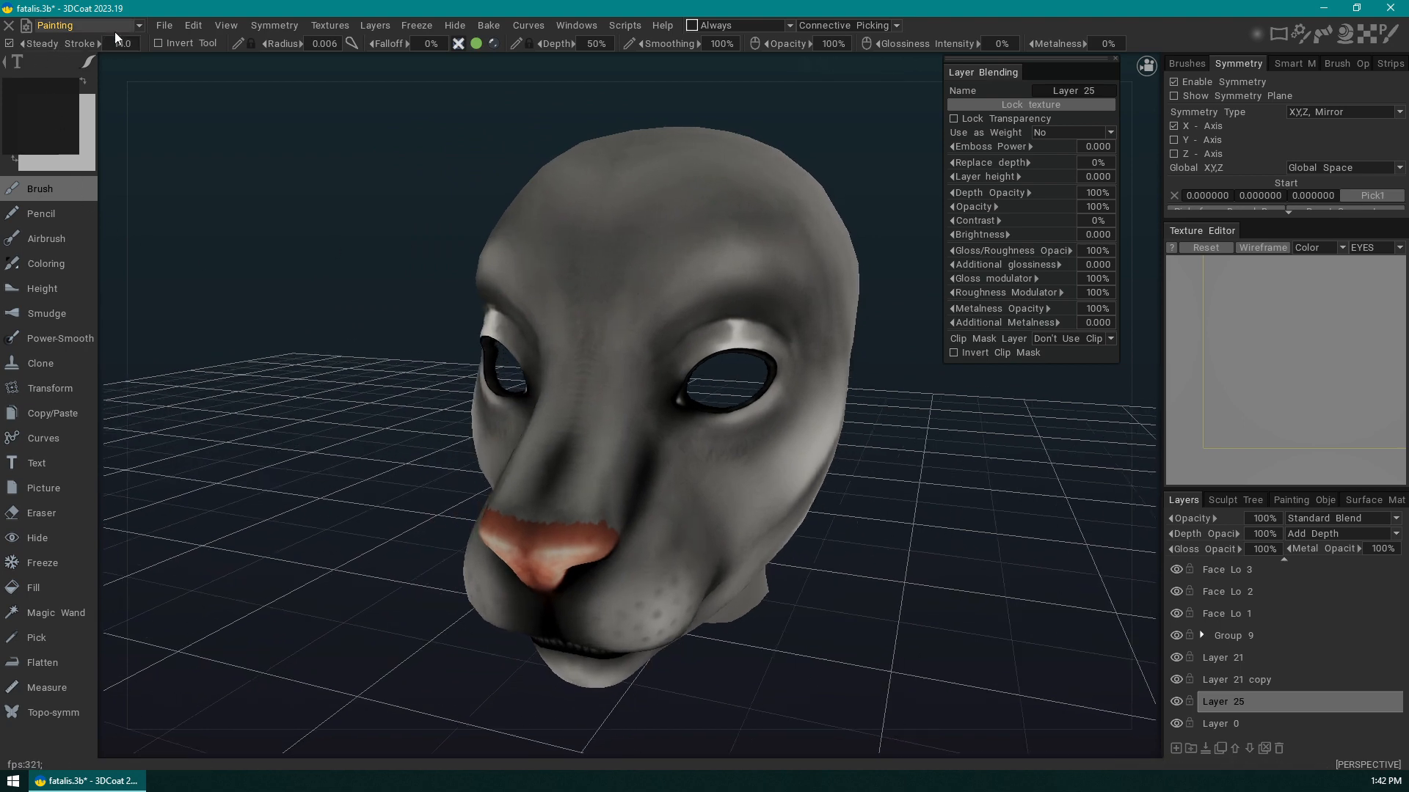
- Enlarge the brush radius to 0.011 over the forehead
mouse_move(345, 235)
mouse_down()
mouse_move(405, 281)
mouse_move(477, 288)
mouse_up()
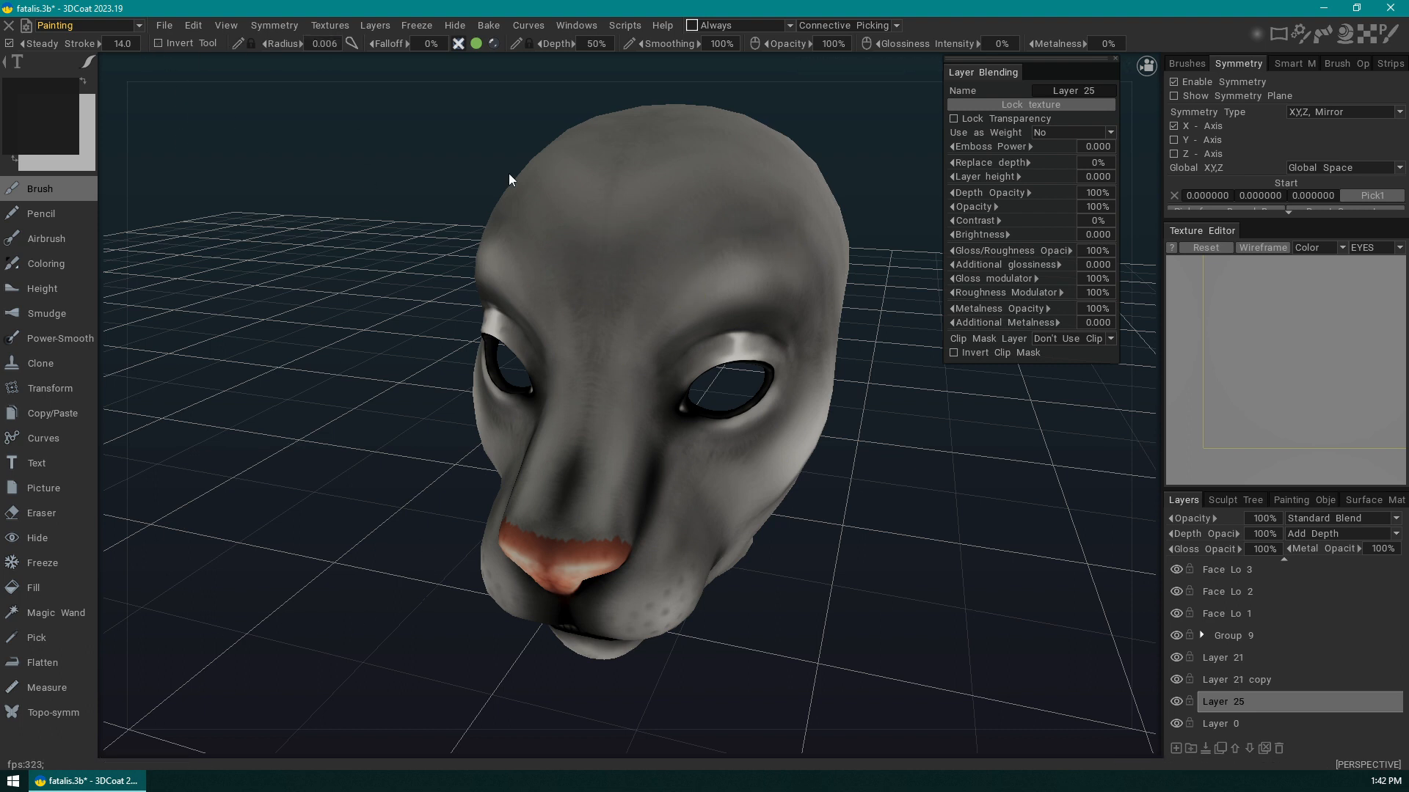
mouse_move(673, 242)
right_down()
mouse_move(741, 236)
mouse_move(704, 238)
right_up()
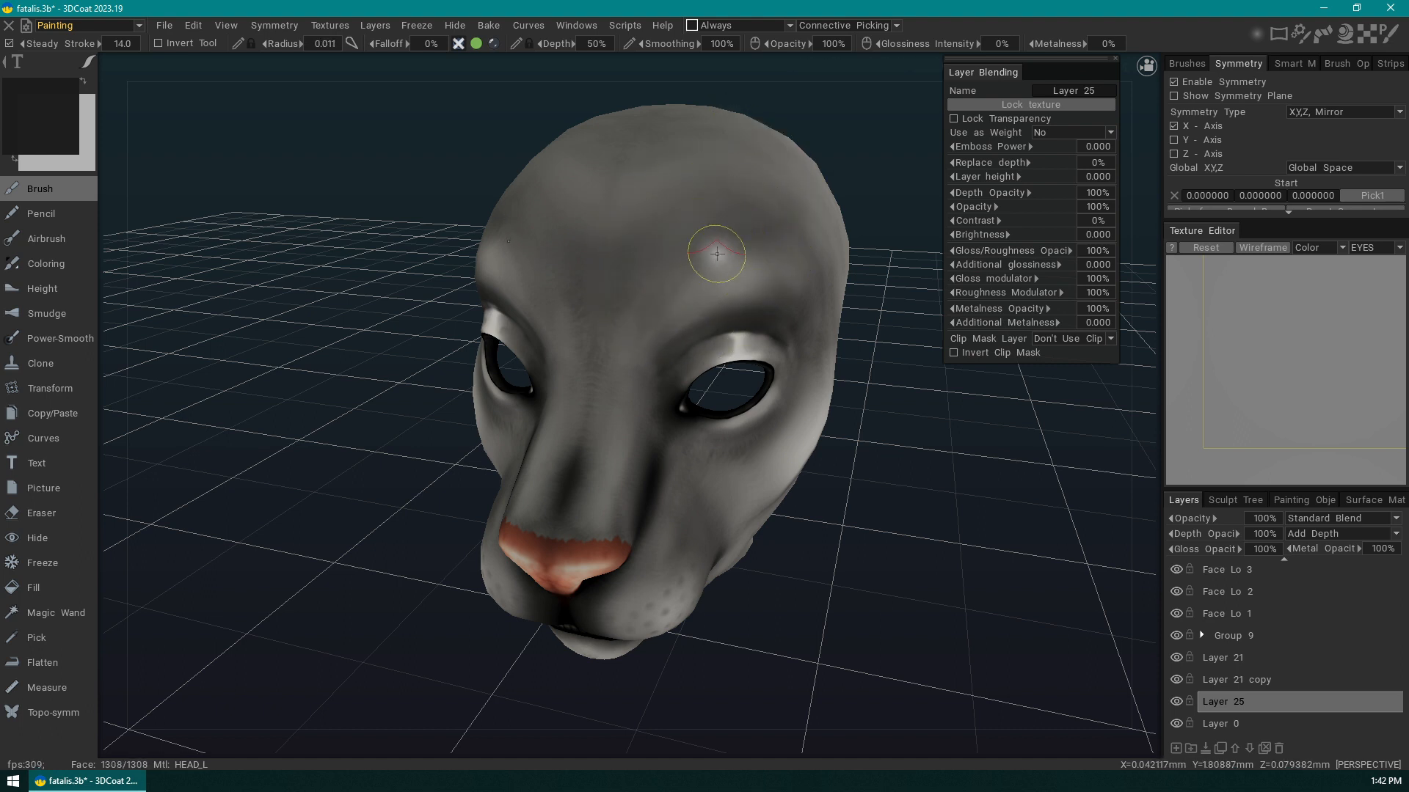
- Set the brush radius to 0.008 and the brush depth to 92% over the forehead
mouse_move(681, 262)
right_down()
mouse_move(684, 273)
mouse_move(708, 258)
mouse_move(686, 254)
right_up()
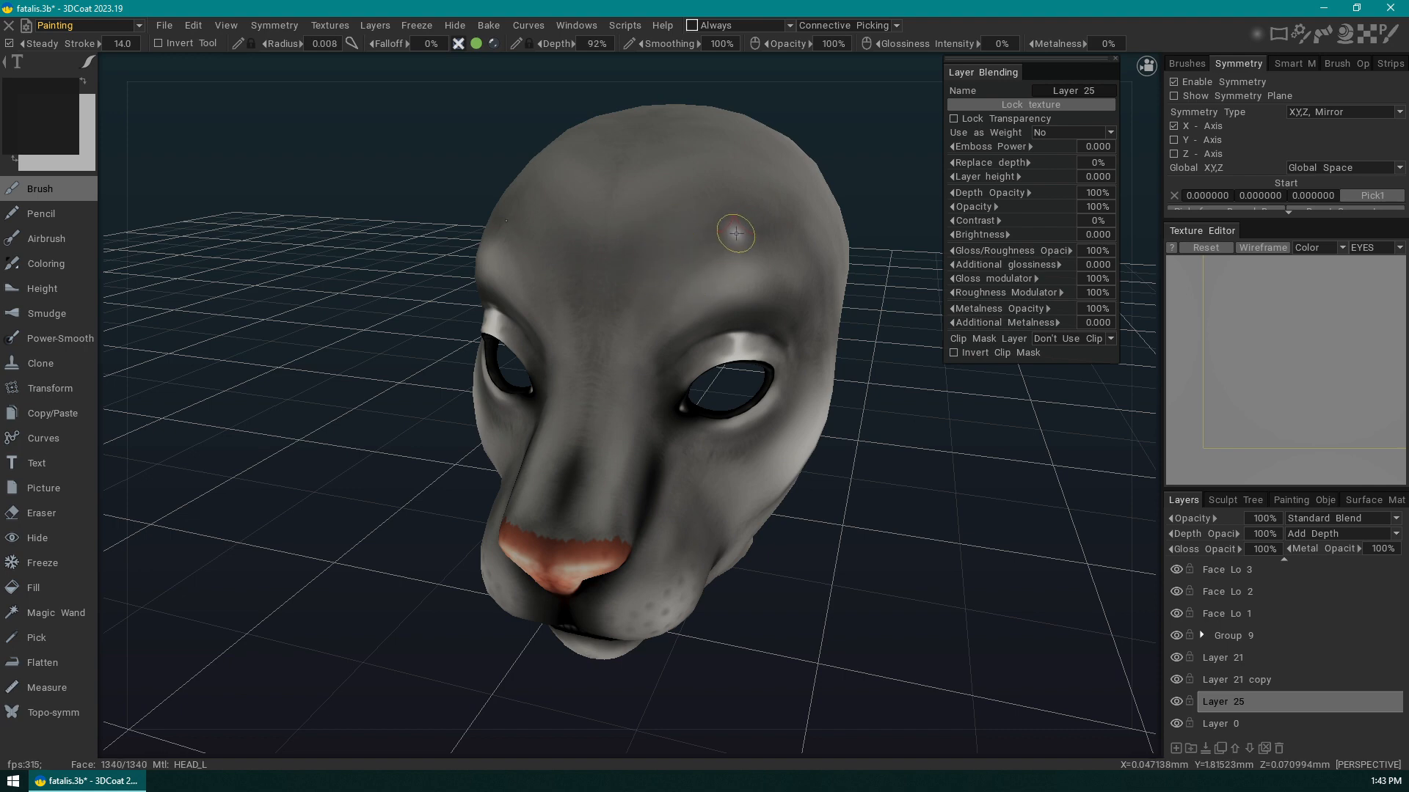
mouse_move(716, 237)
ctrl+alt+mouse_down()
mouse_move(711, 218)
mouse_move(769, 233)
mouse_move(742, 259)
mouse_move(864, 321)
mouse_move(730, 263)
mouse_move(744, 268)
mouse_move(745, 236)
ctrl+alt+mouse_up()
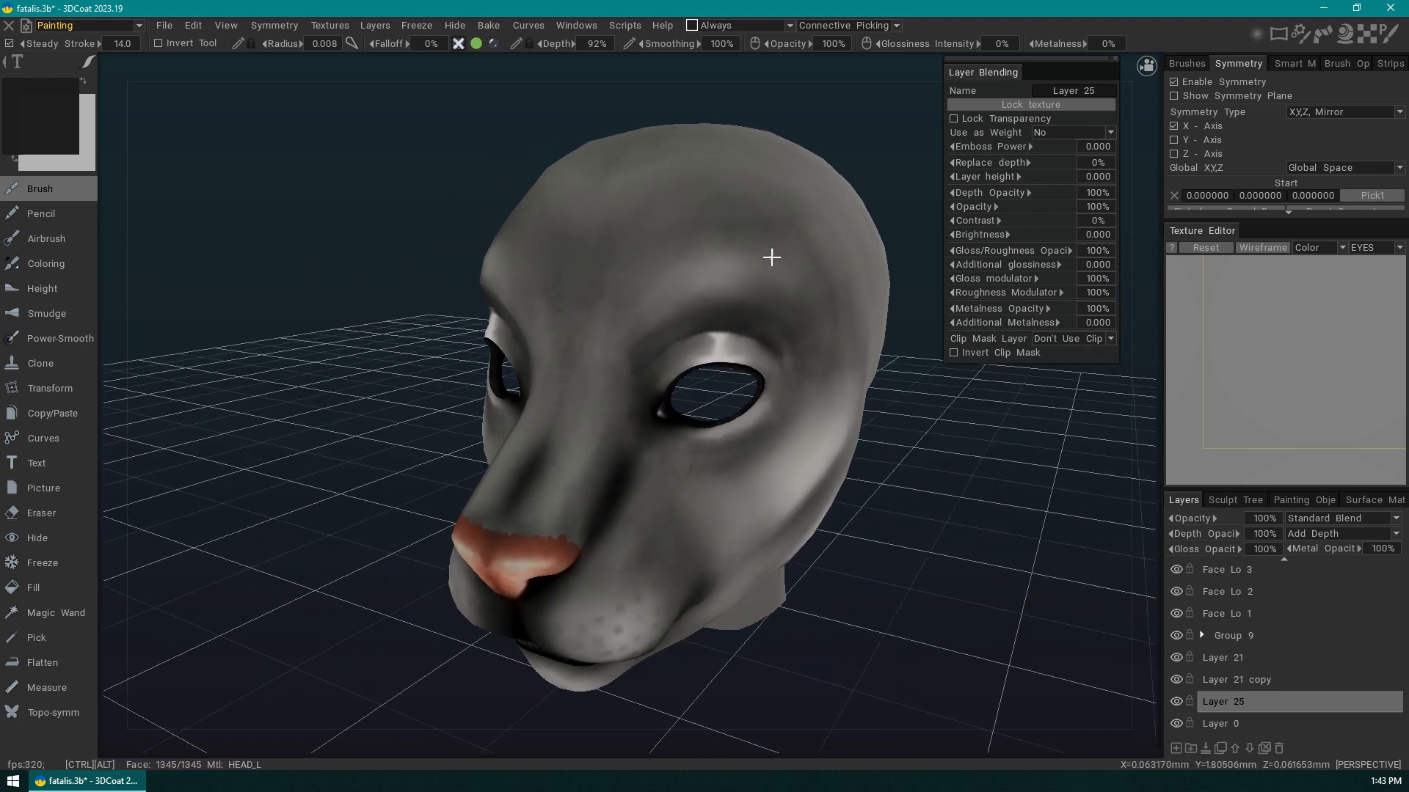
drag(885, 436, 887, 437)
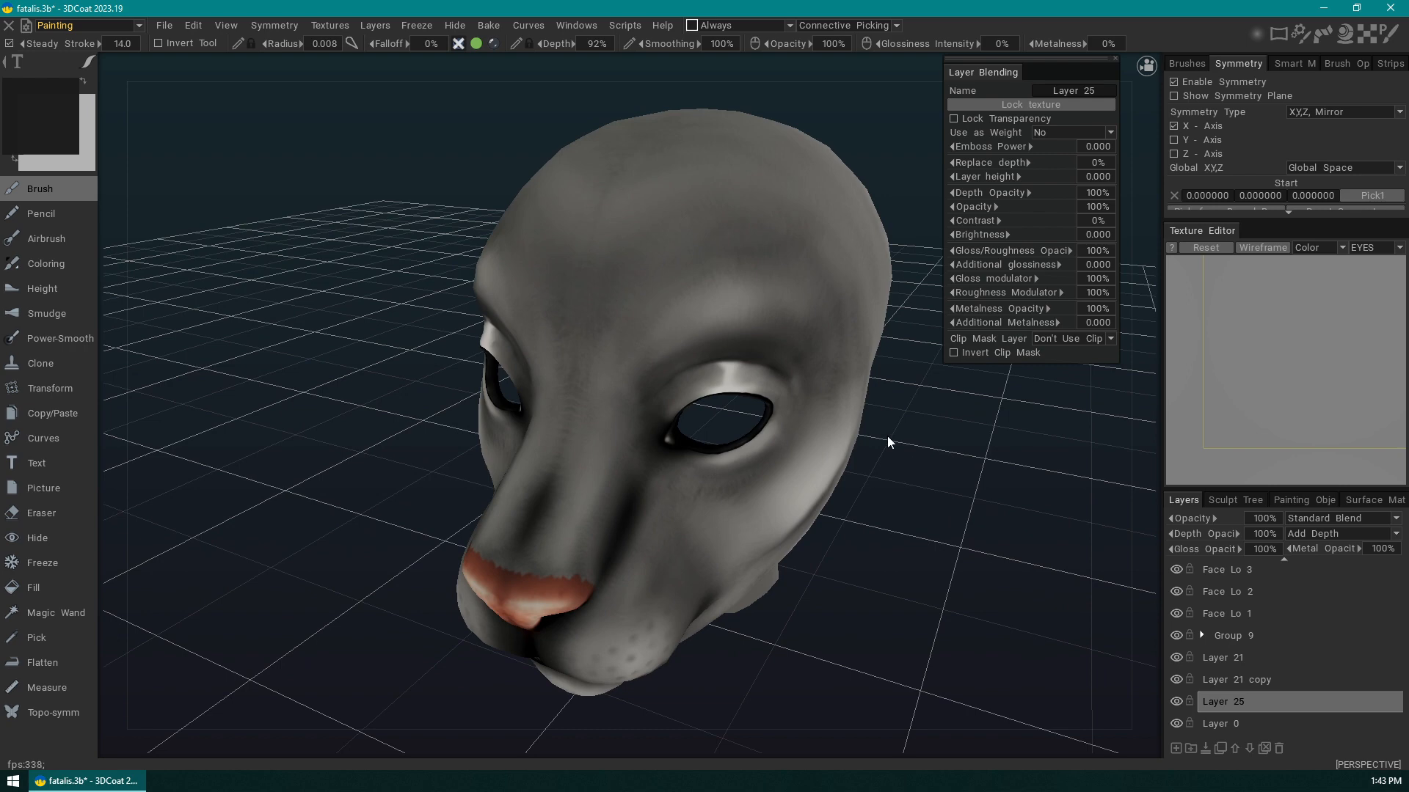
mouse_move(707, 275)
ctrl+alt+mouse_down()
mouse_move(719, 278)
mouse_move(731, 241)
mouse_move(901, 286)
ctrl+alt+mouse_up()
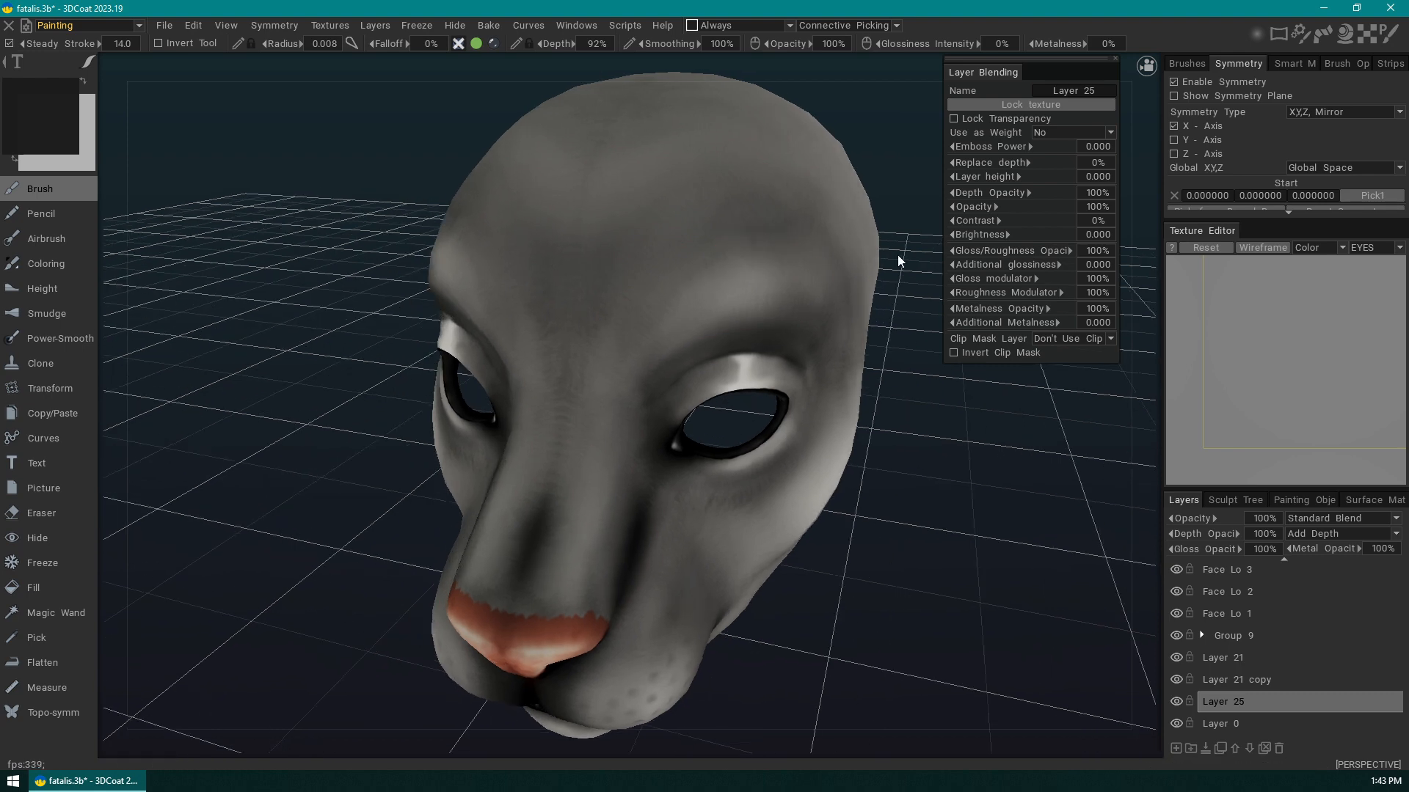
alt+drag(966, 496, 948, 443)
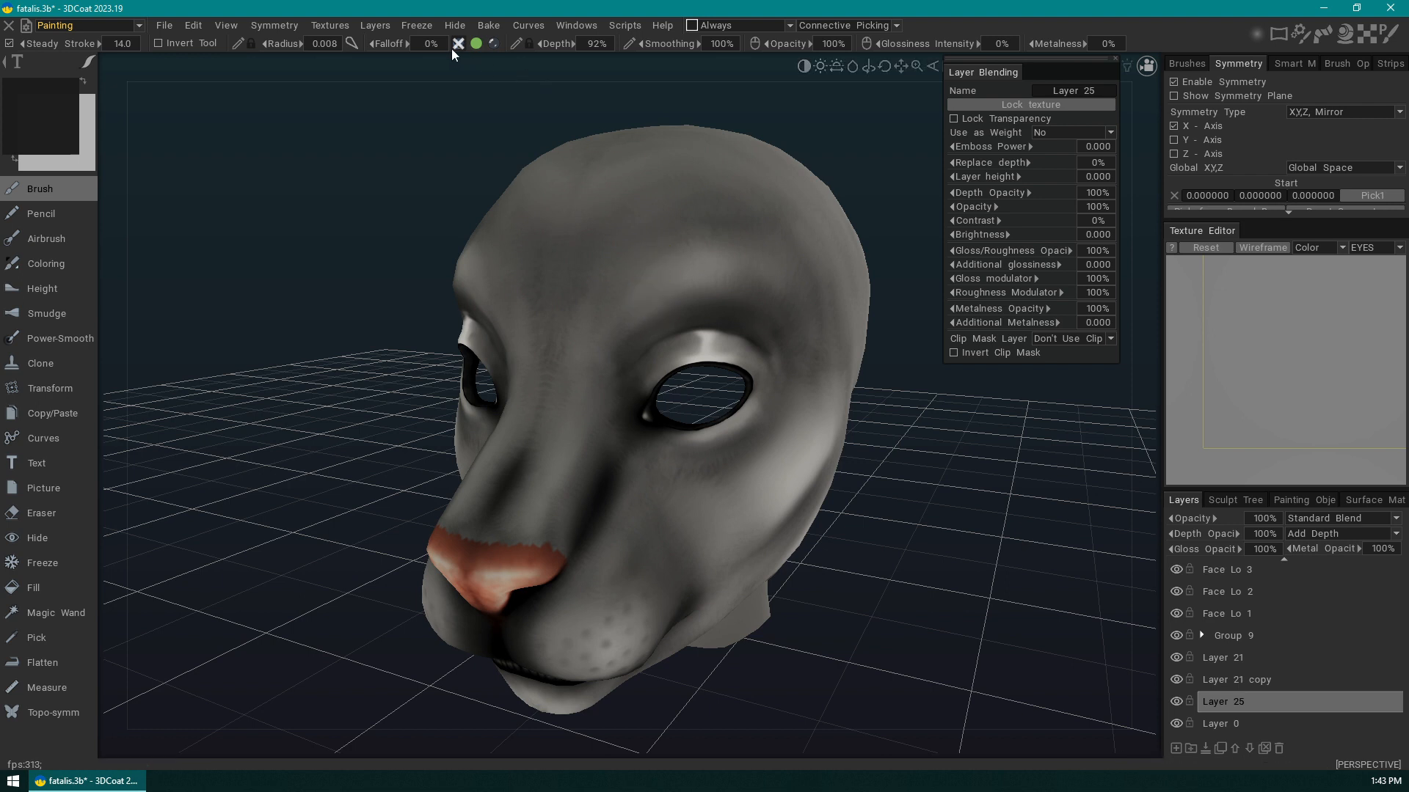
- Test a mirrored arched stroke over the brow with the round brush, inspect it and undo it
mouse_move(477, 45)
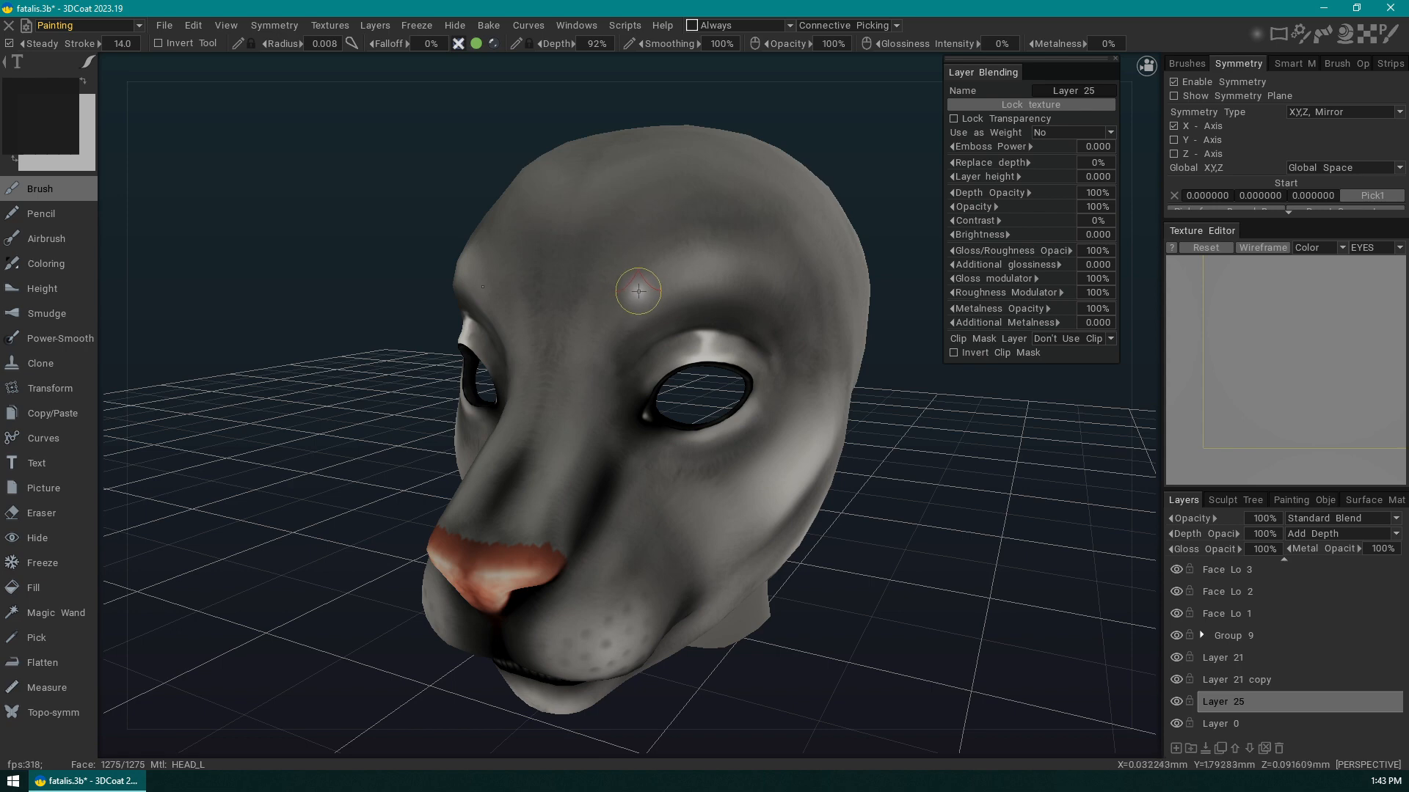
drag(910, 439, 926, 437)
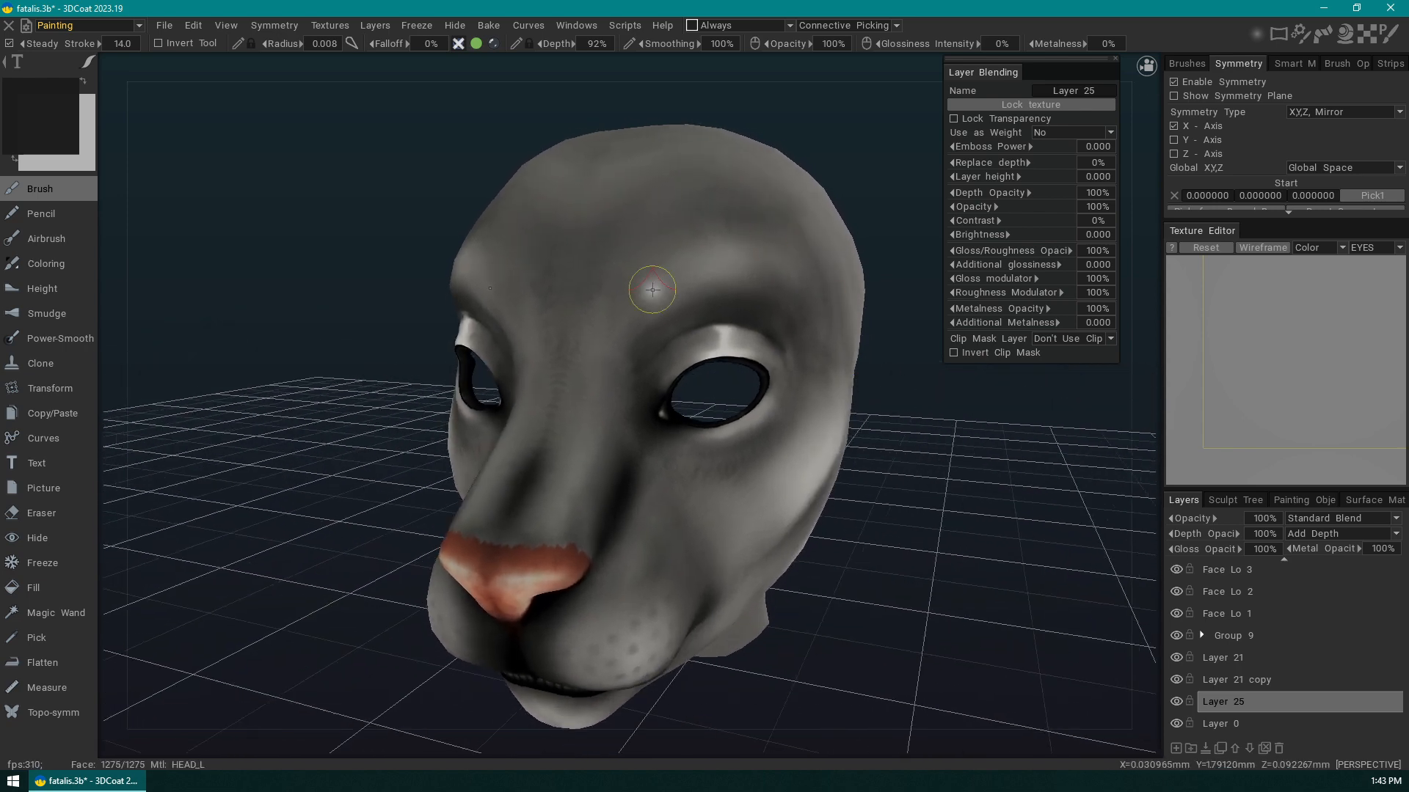
mouse_move(603, 339)
mouse_down()
mouse_move(611, 275)
mouse_move(739, 214)
mouse_move(787, 257)
mouse_up()
mouse_move(912, 348)
mouse_down()
mouse_move(926, 390)
mouse_move(913, 403)
mouse_move(975, 428)
mouse_move(975, 442)
mouse_up()
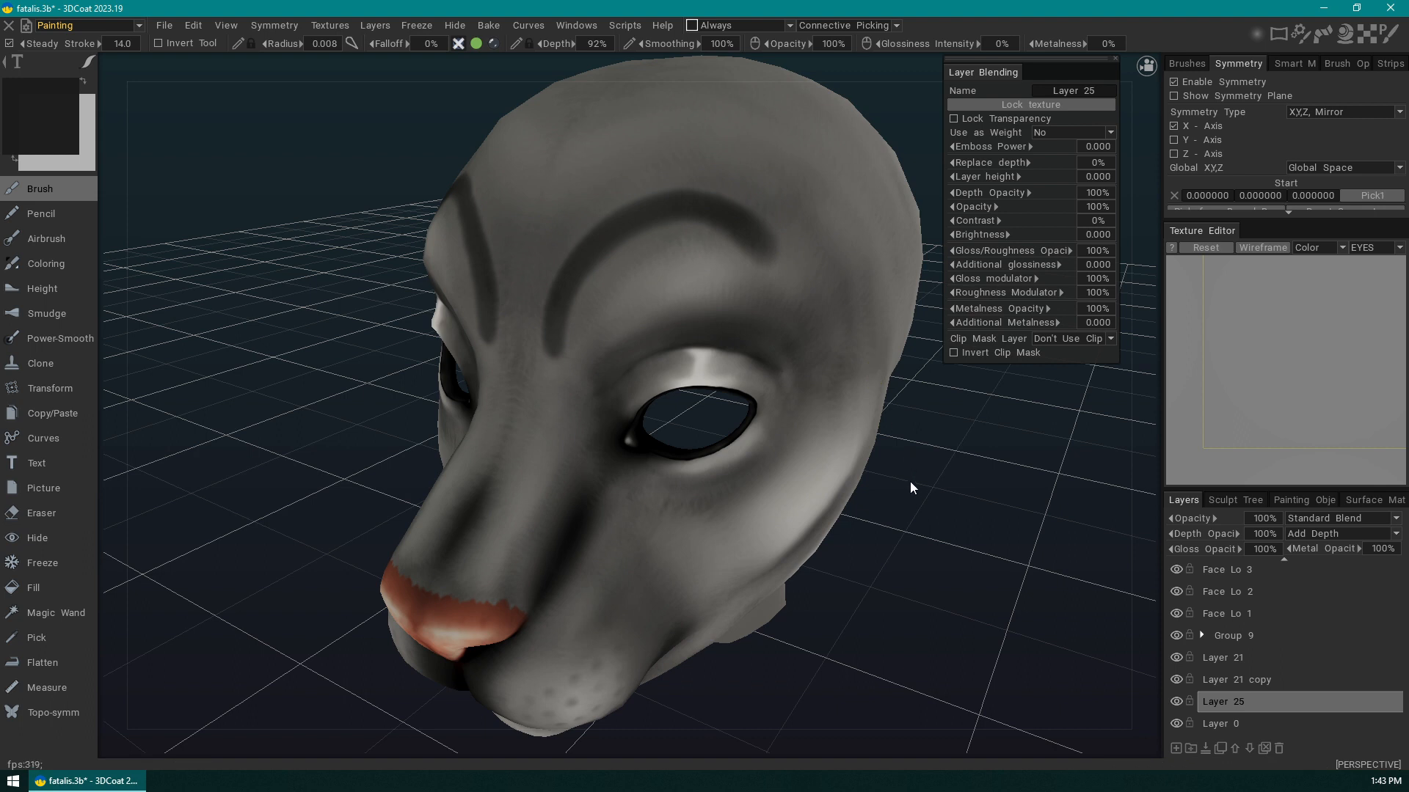
key(ctrl+z)
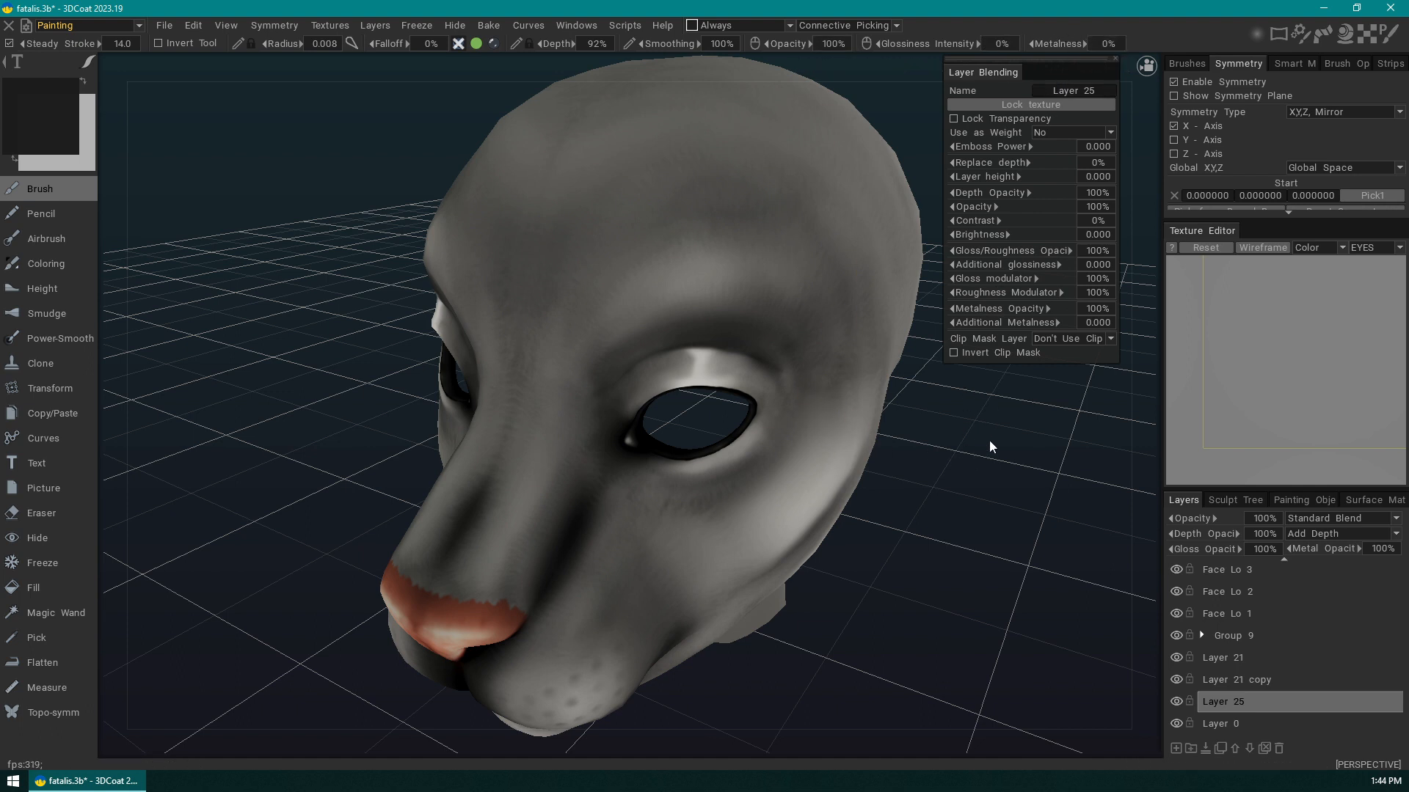
- Browse the Default brush alphas and load the MD_Skin_Wrinkle_1 brush set
click(1194, 63)
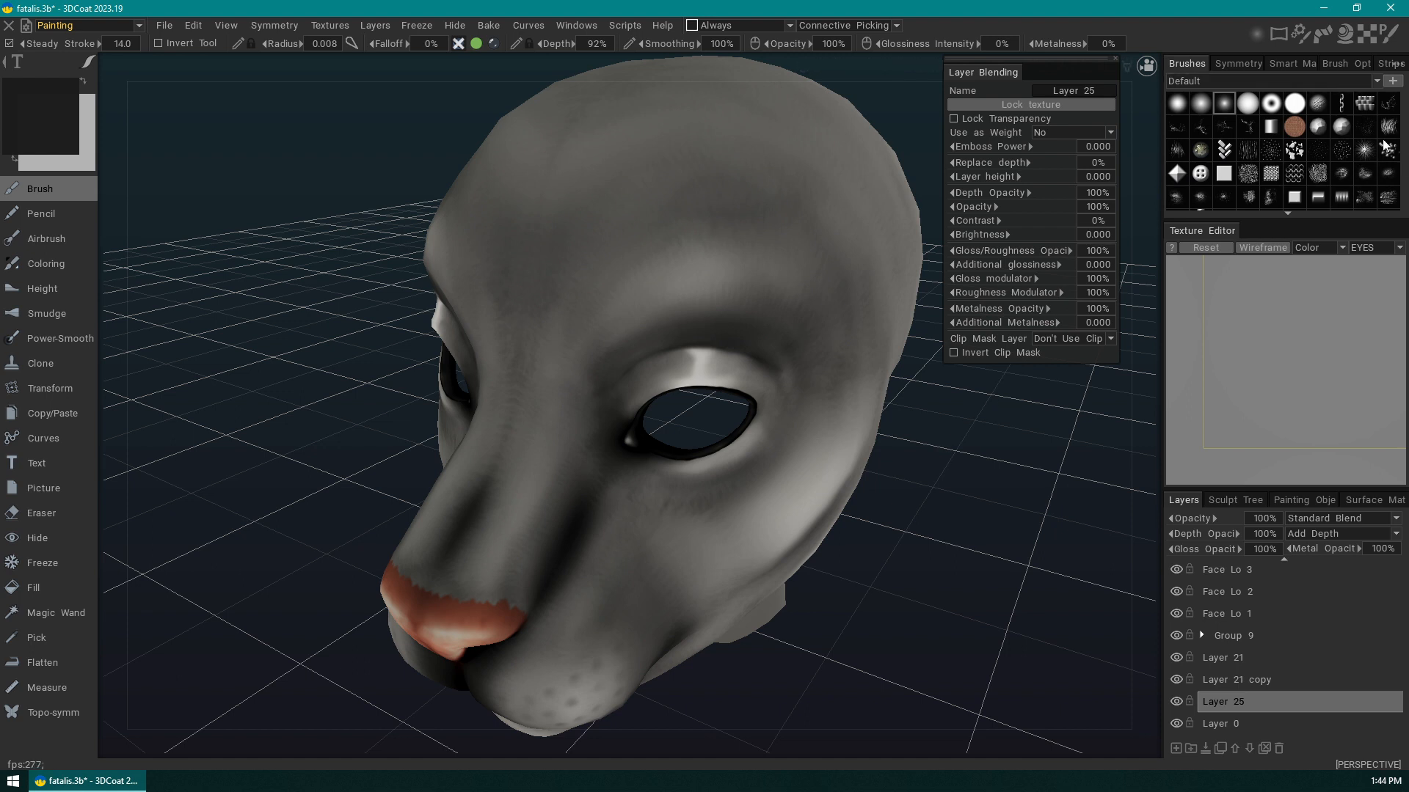
scroll(1379, 145, down, 5)
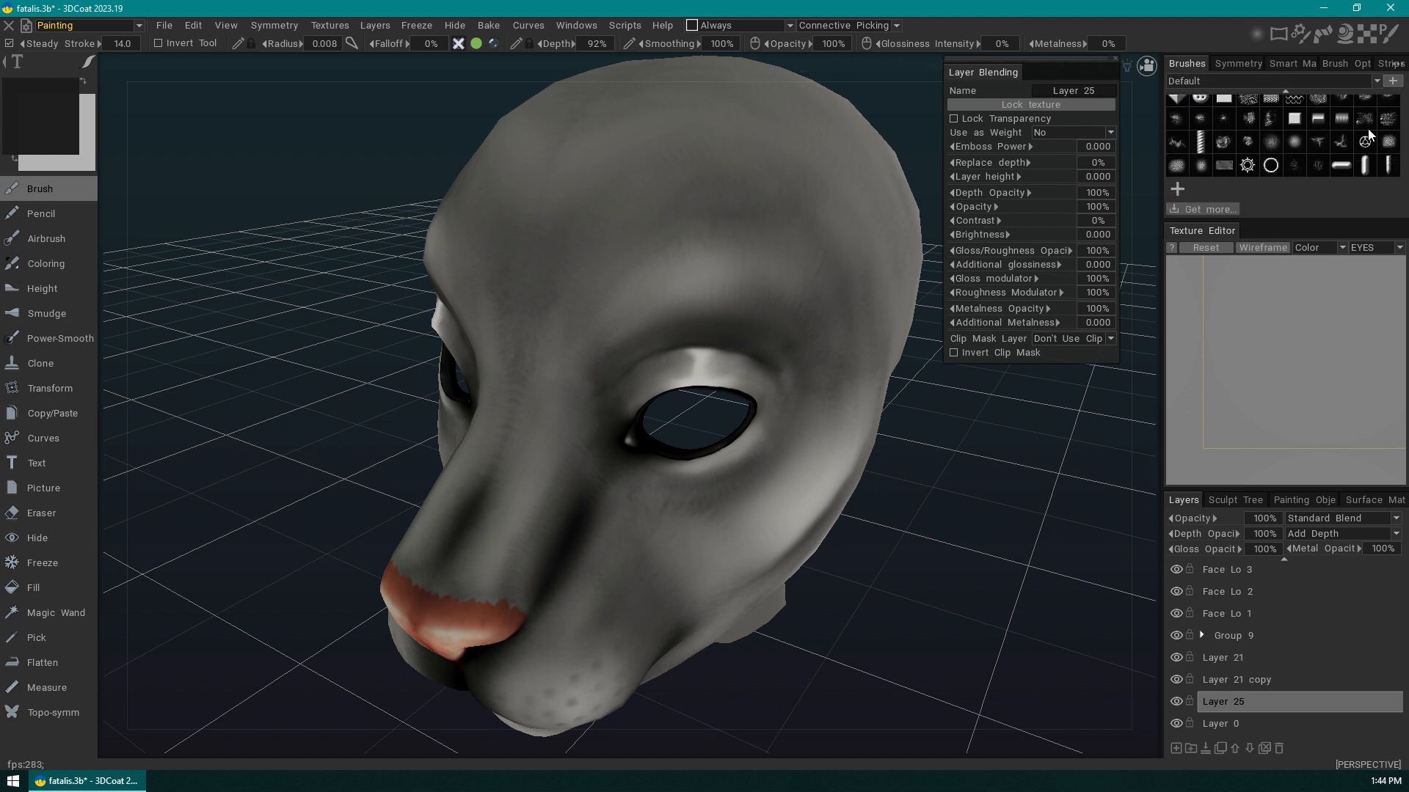
scroll(1365, 138, up, 3)
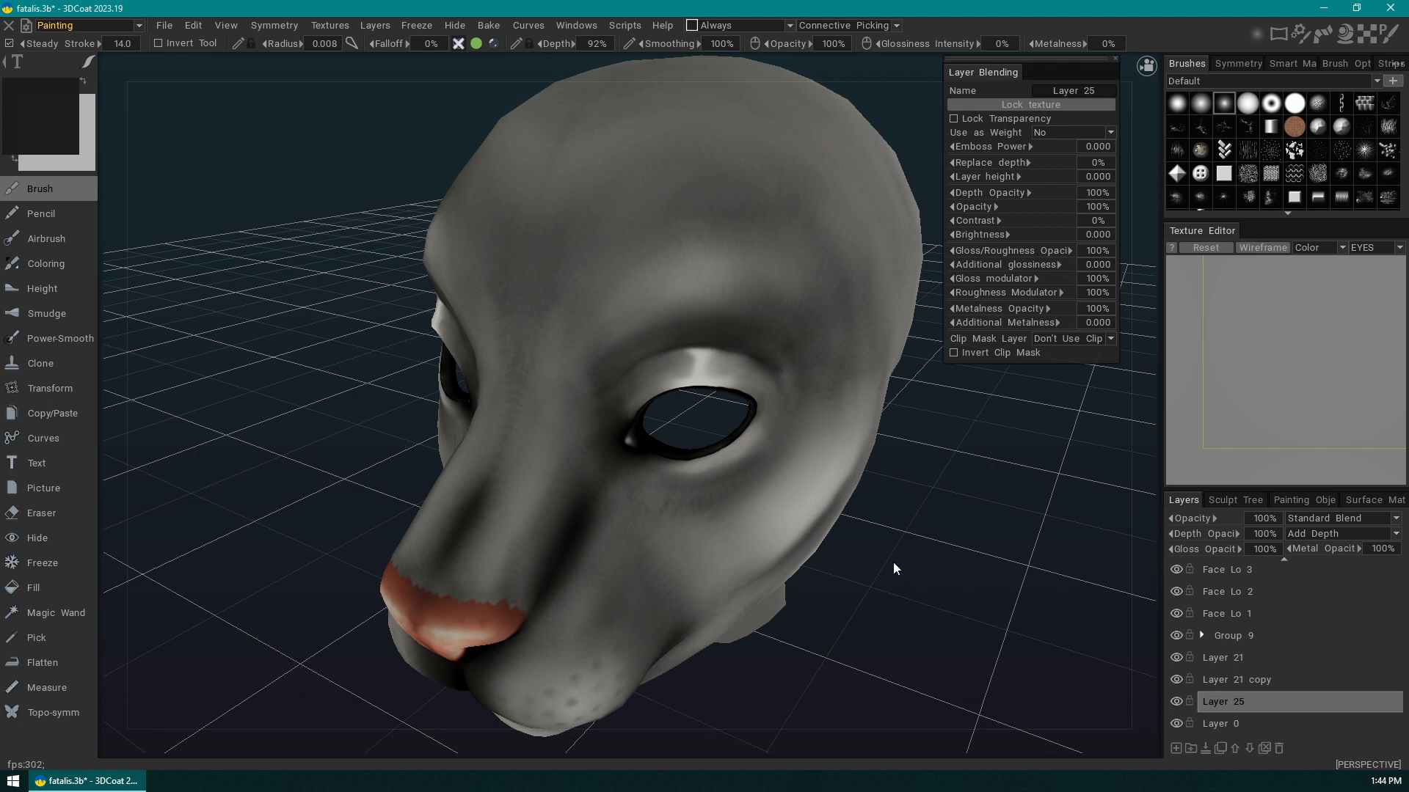
click(1369, 79)
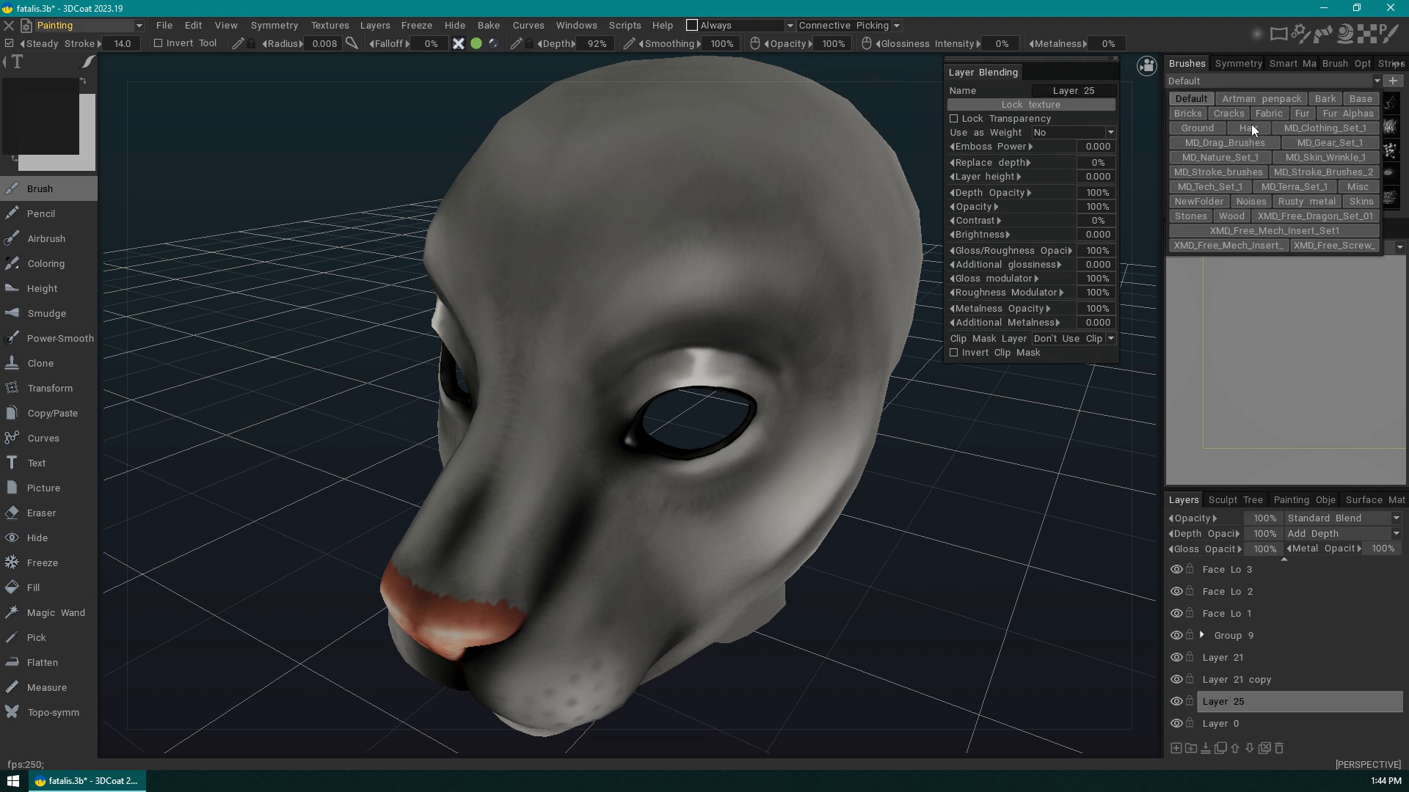
click(1295, 157)
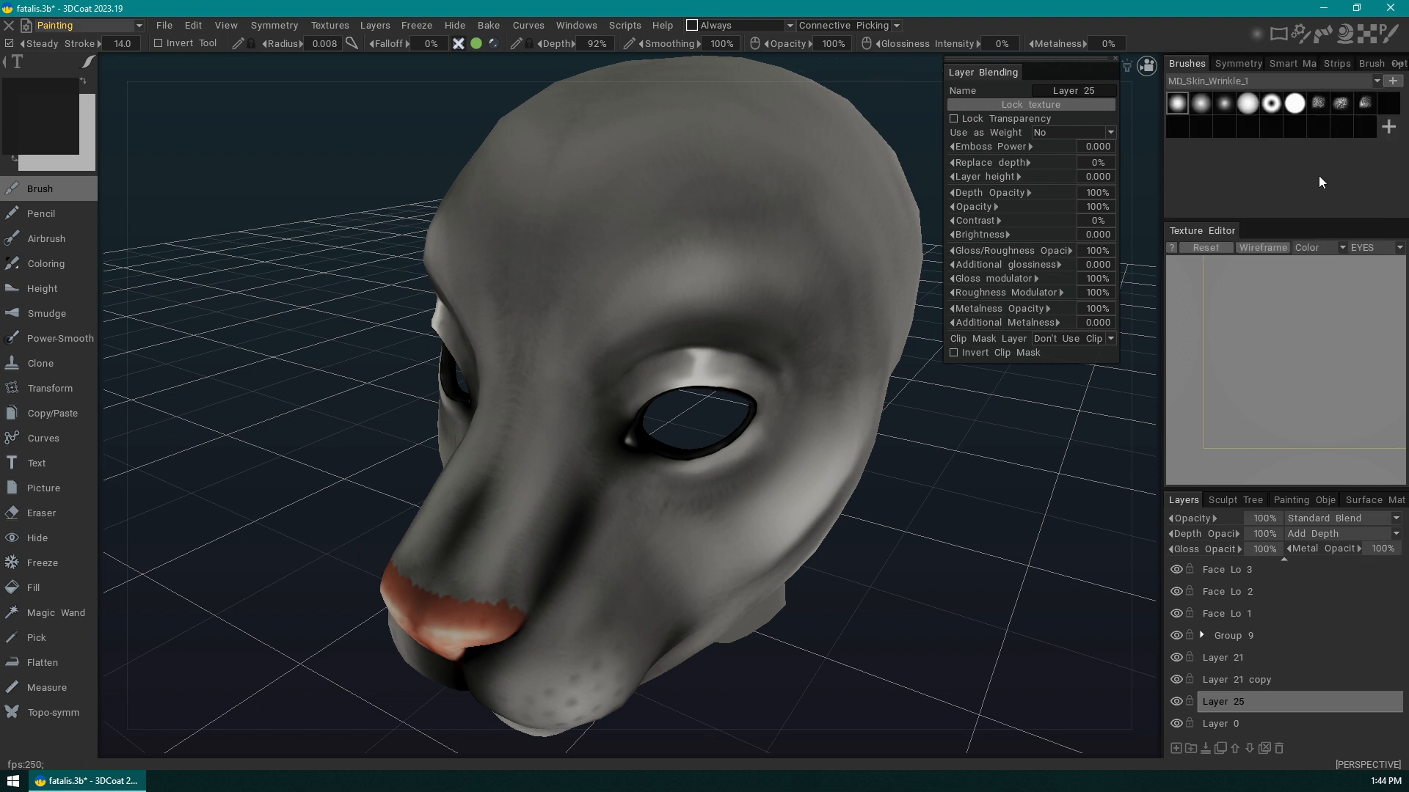
- Load the Hair brush set, pick a multi-strand alpha, and test an arched stroke above the eye, undoing it
click(1377, 82)
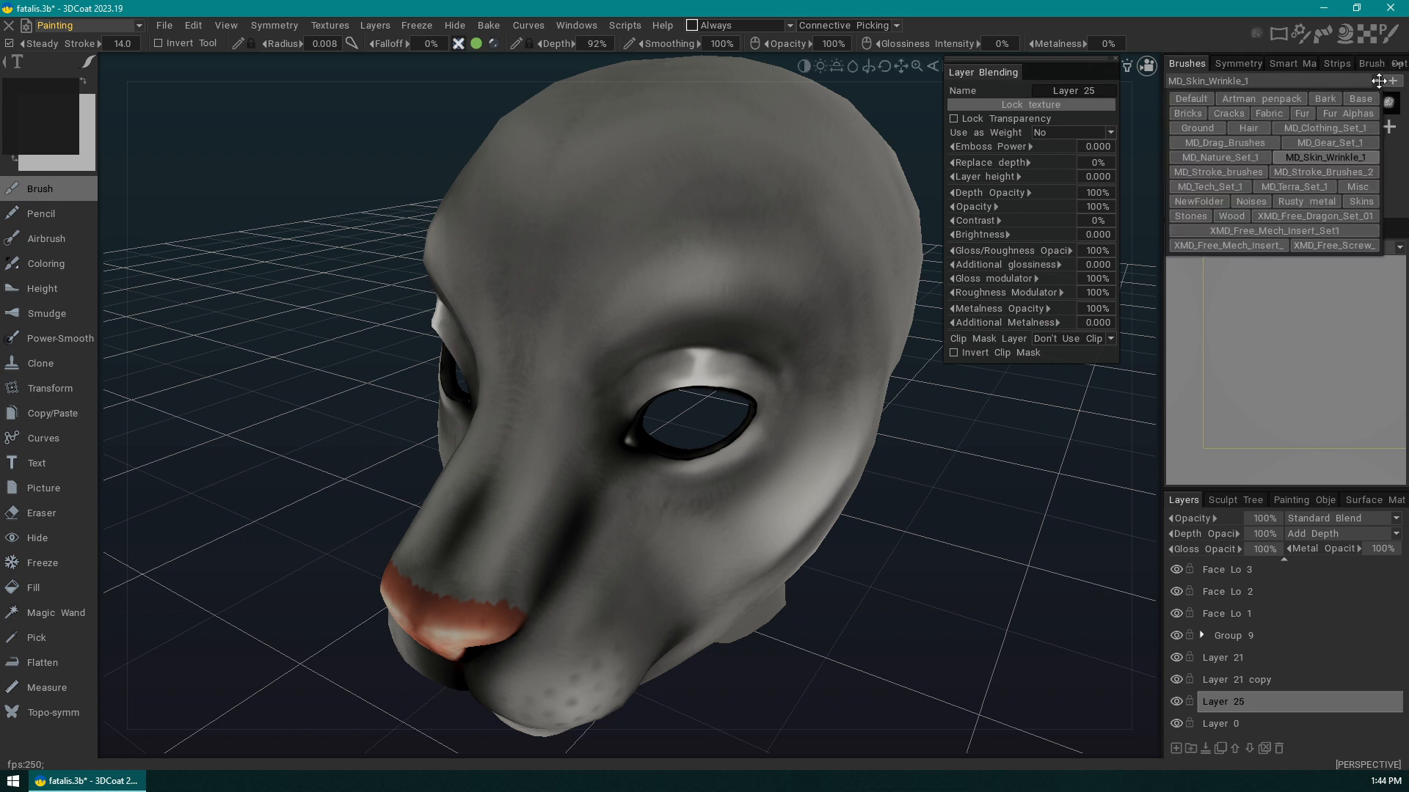
click(1259, 129)
click(1342, 127)
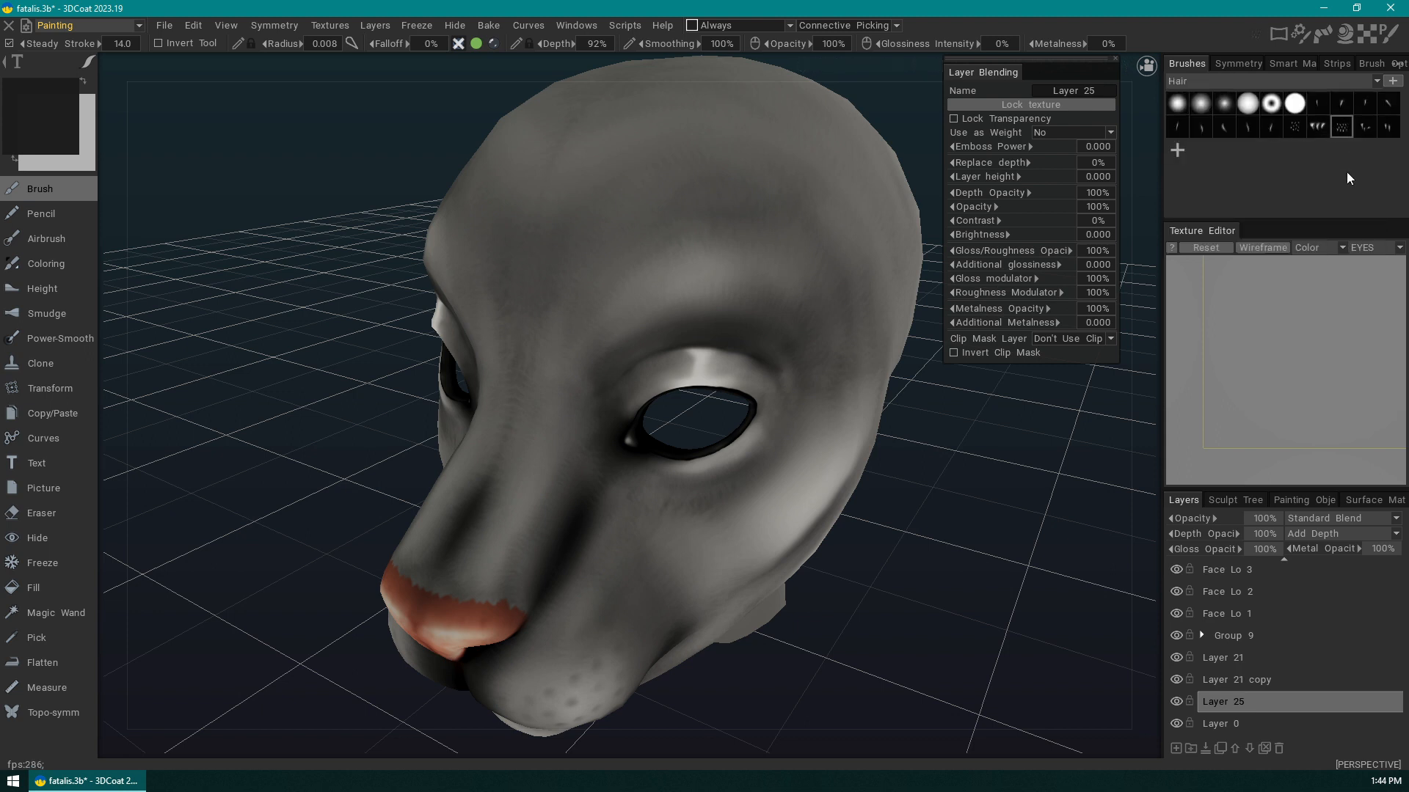
drag(600, 307, 728, 170)
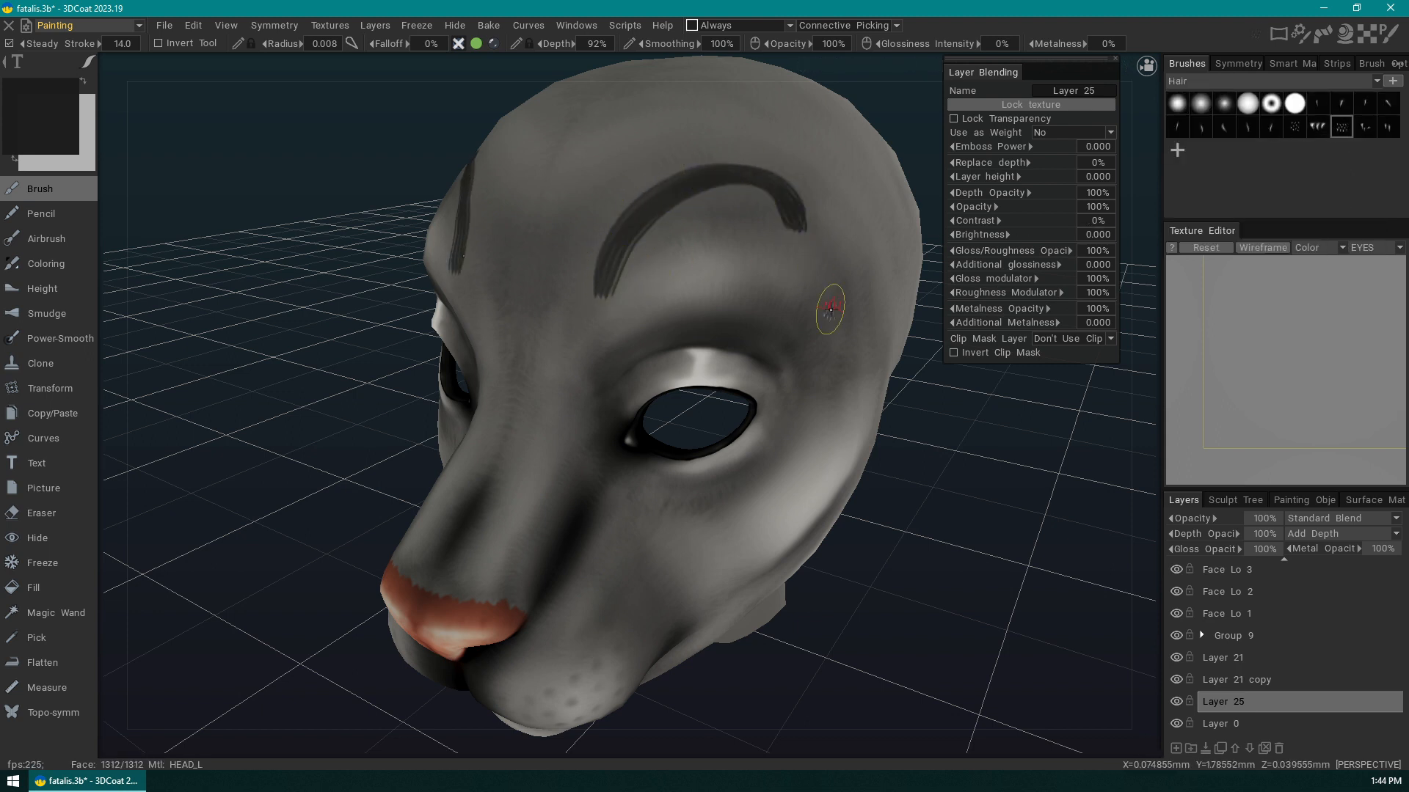
key(ctrl+z)
- Show the available strips and look through the brush rotation, variation and jitter options
mouse_move(1366, 62)
mouse_down()
mouse_move(1306, 63)
mouse_move(1352, 64)
mouse_up()
click(1385, 62)
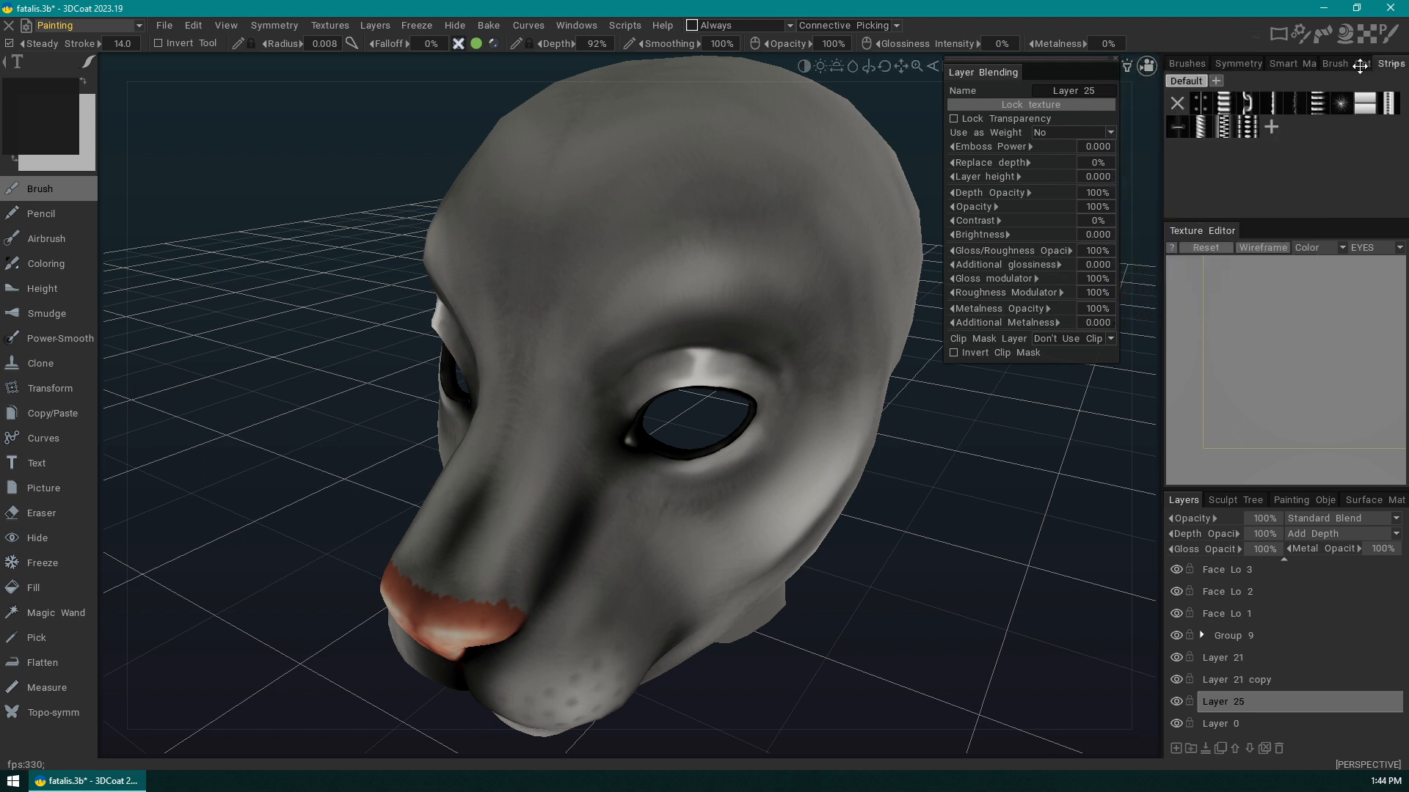
click(1359, 64)
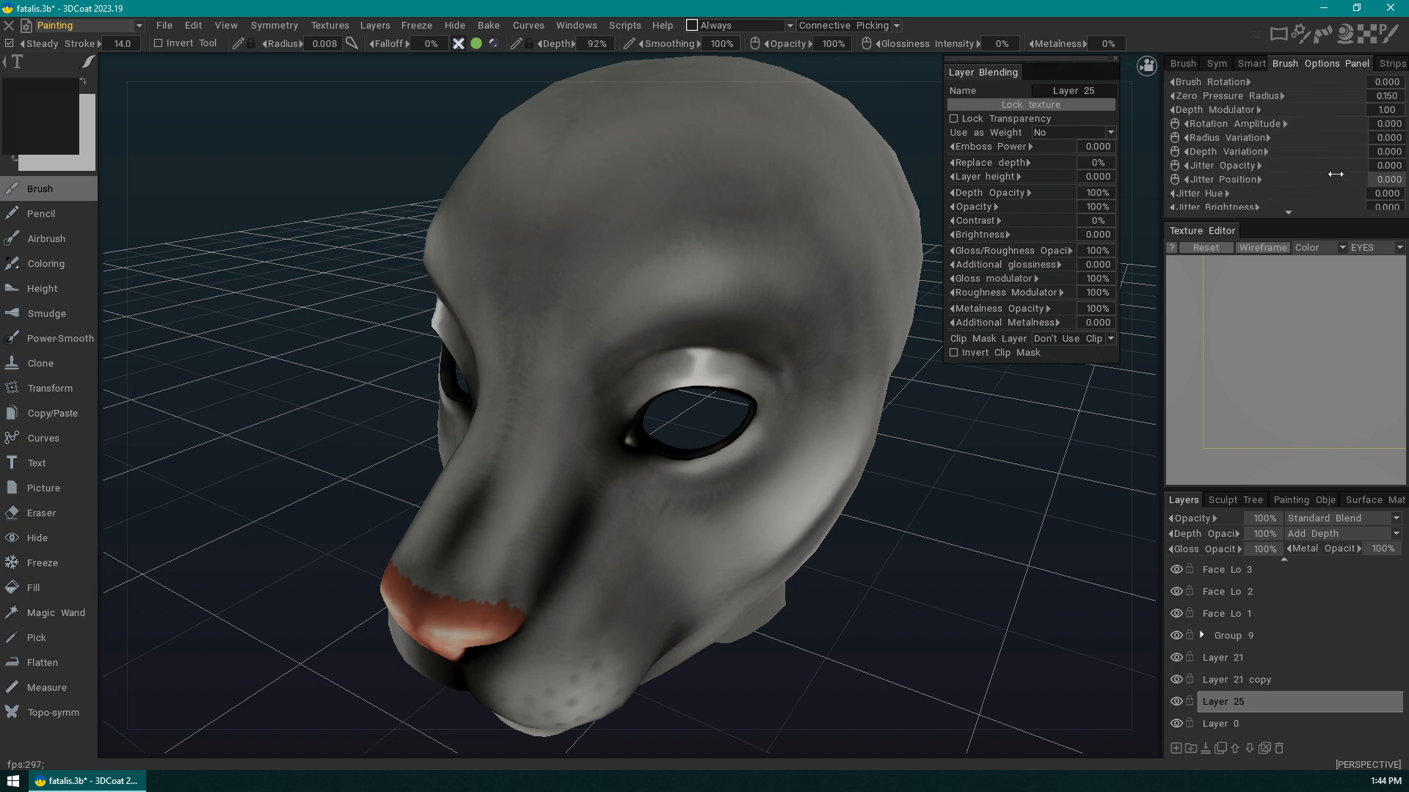
scroll(1335, 174, down, 8)
scroll(1332, 166, up, 8)
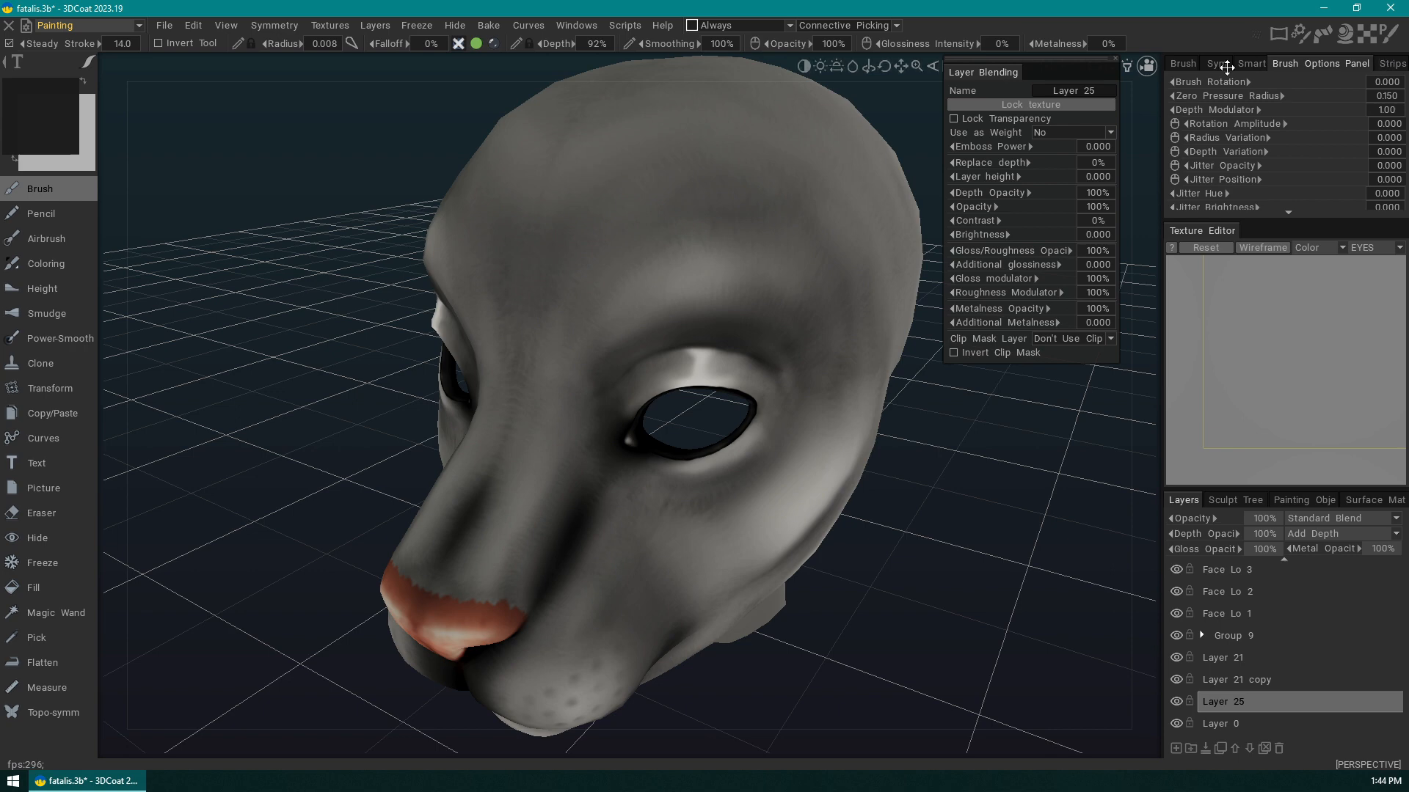
- Return to the Hair brush set, test another mirrored hair stroke across the forehead and undo it
click(1183, 64)
mouse_move(566, 305)
mouse_down()
mouse_move(697, 185)
mouse_move(821, 276)
mouse_move(823, 348)
mouse_move(660, 170)
mouse_move(587, 293)
mouse_up()
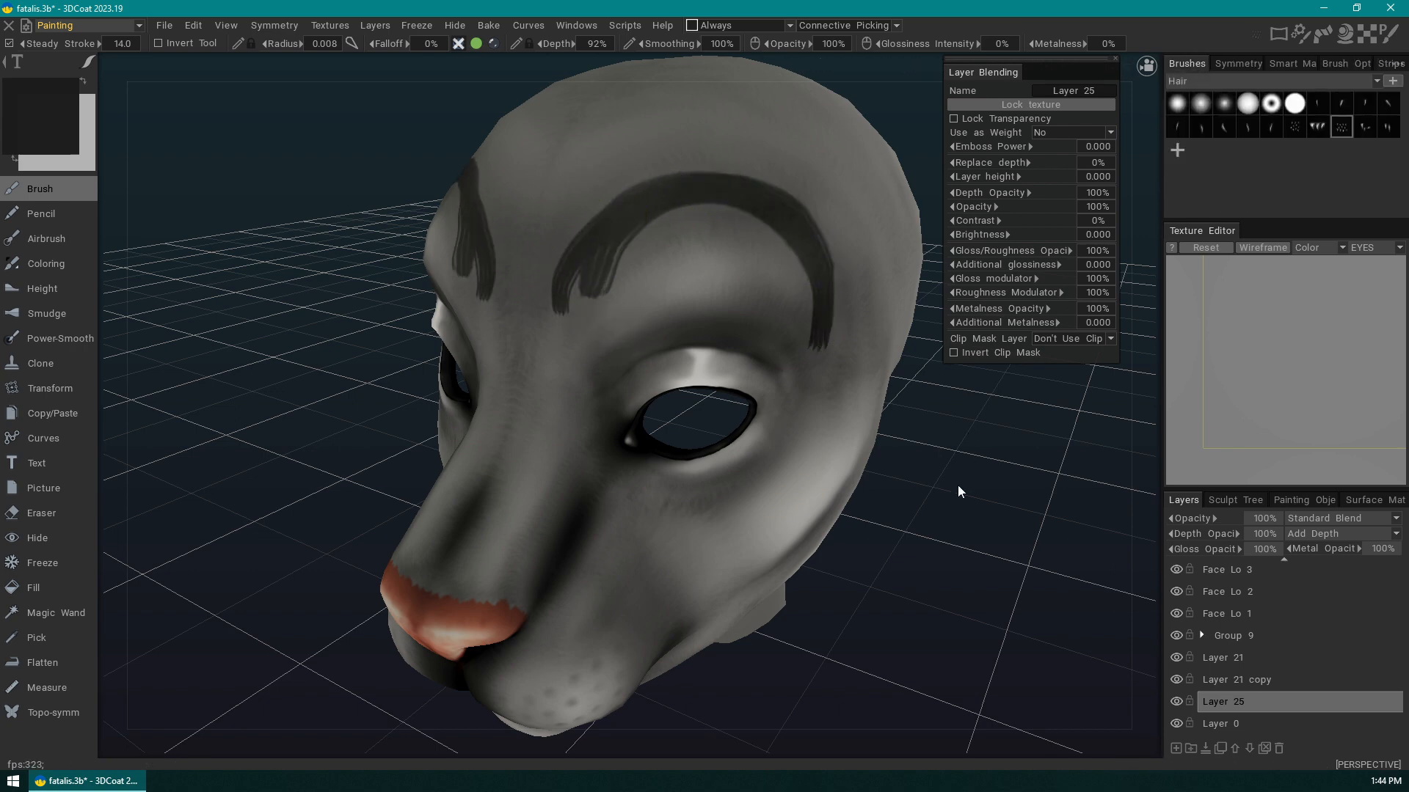
drag(958, 492, 943, 418)
key(ctrl+z)
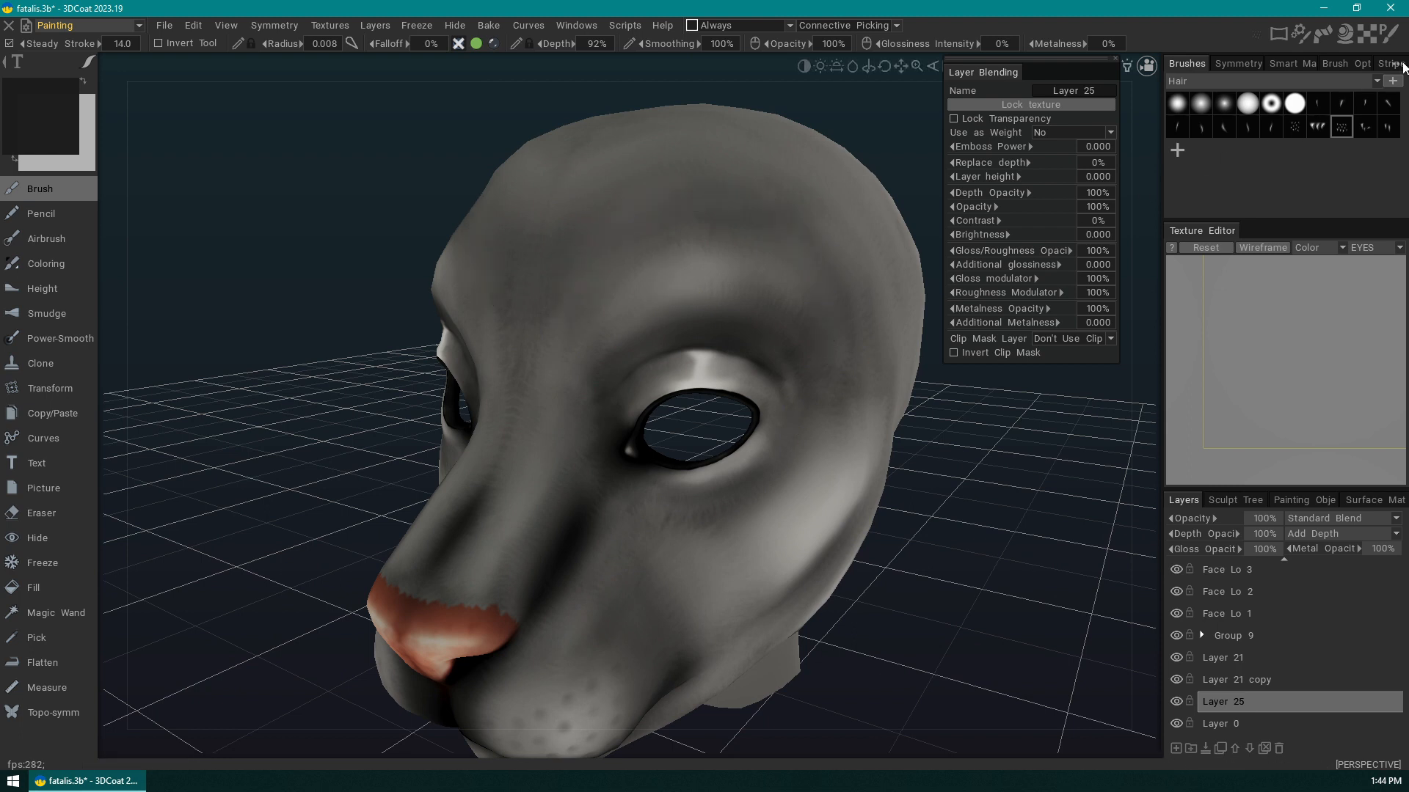
click(1403, 65)
mouse_move(1268, 37)
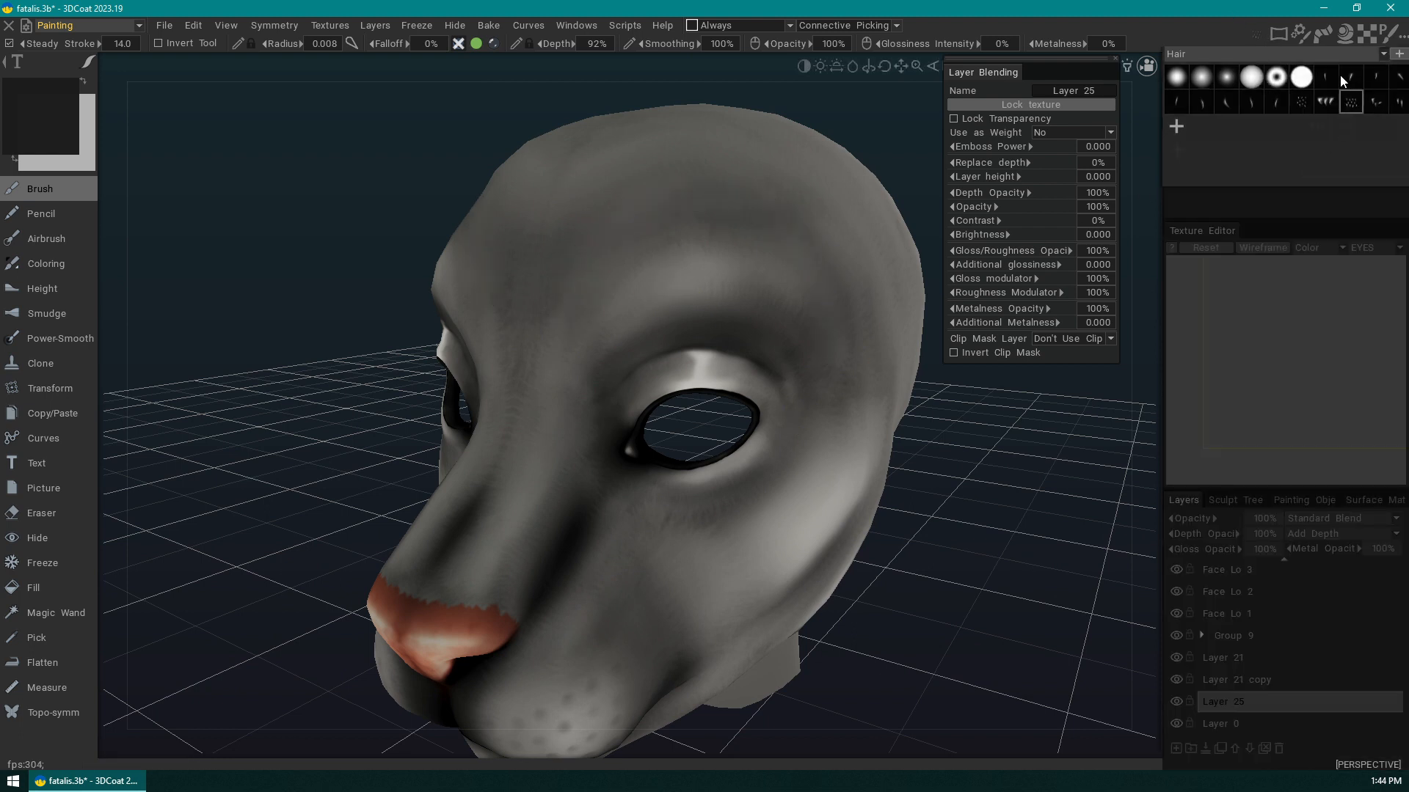
click(1243, 53)
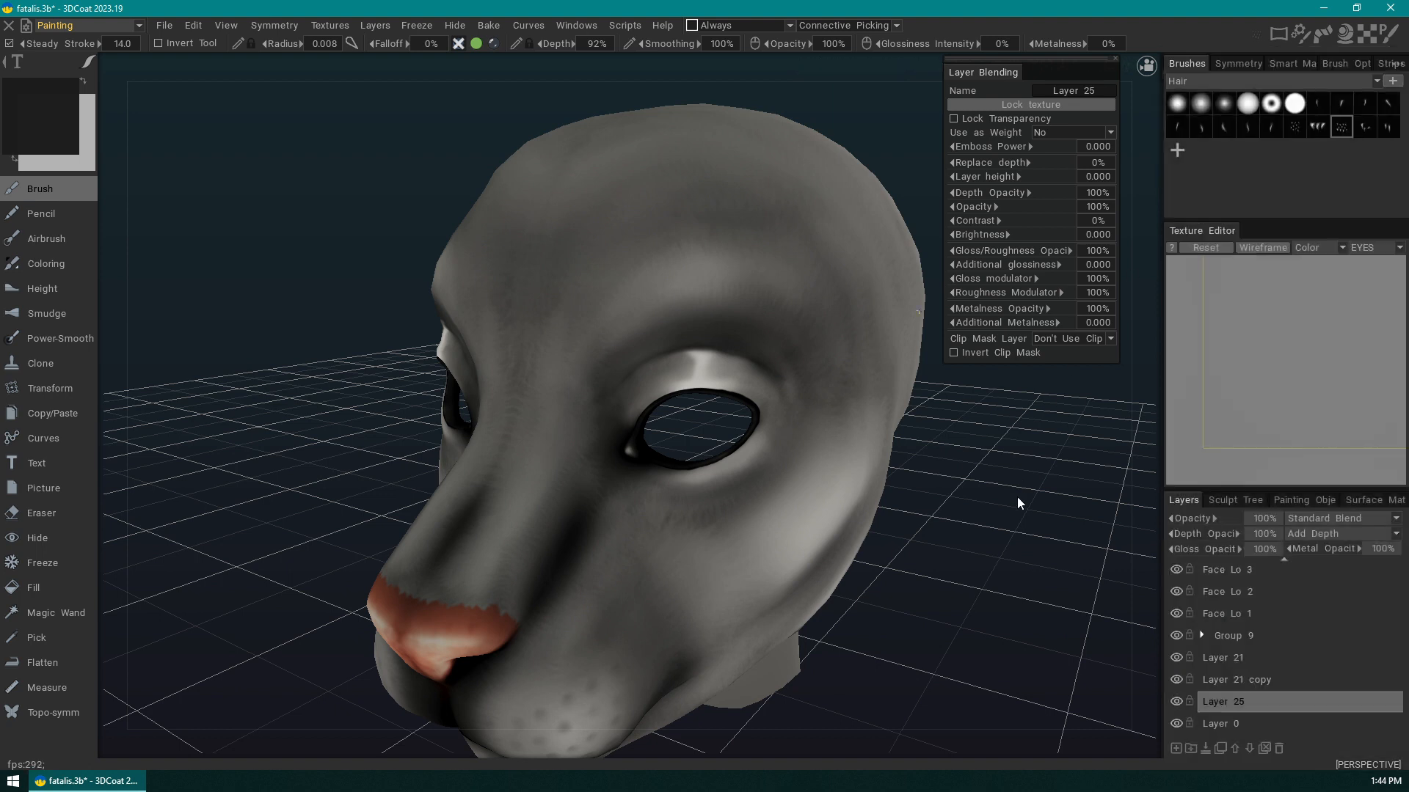
- Choose the diagonally striped strip and paint mirrored curves and zigzags over the forehead and nose bridge
drag(1016, 499, 1011, 492)
click(1382, 63)
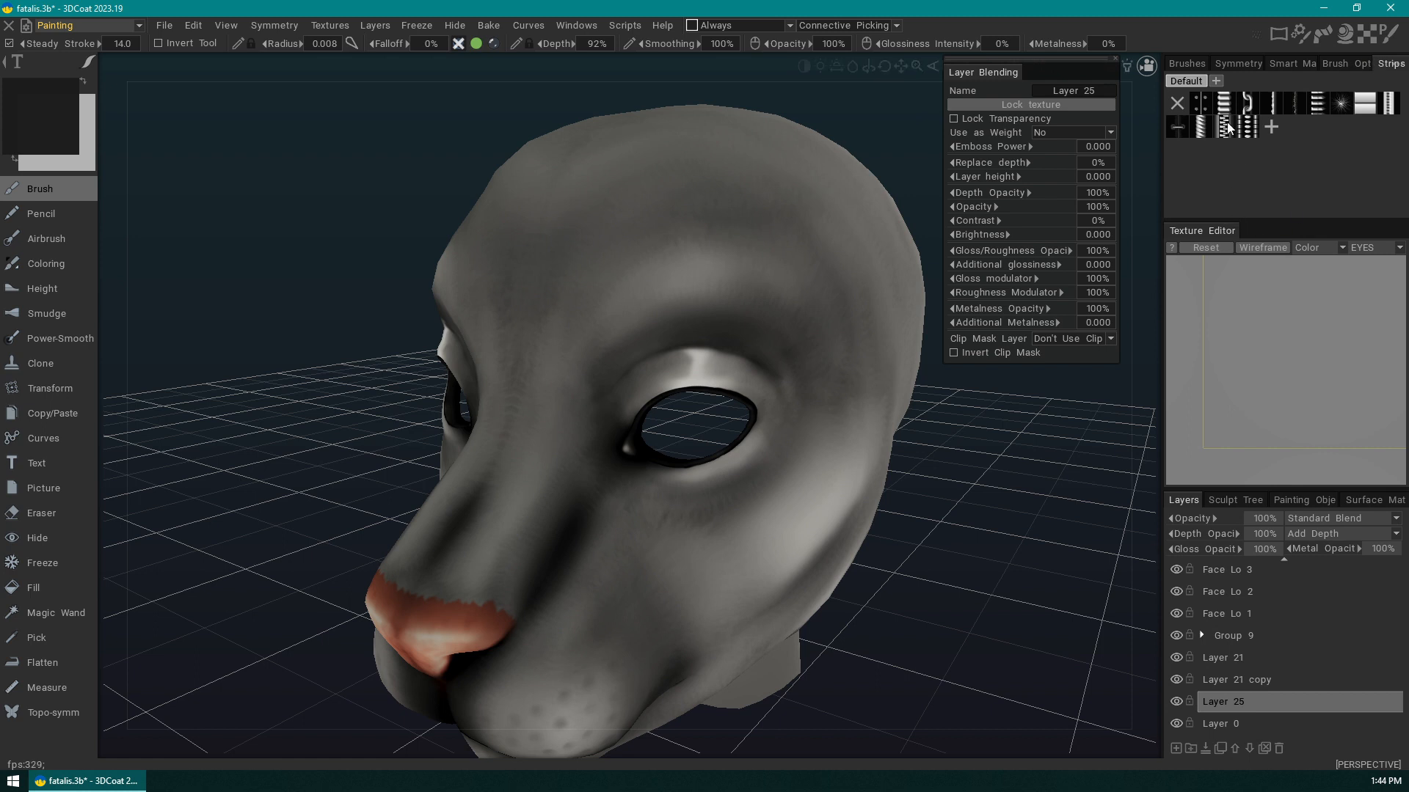
click(1206, 127)
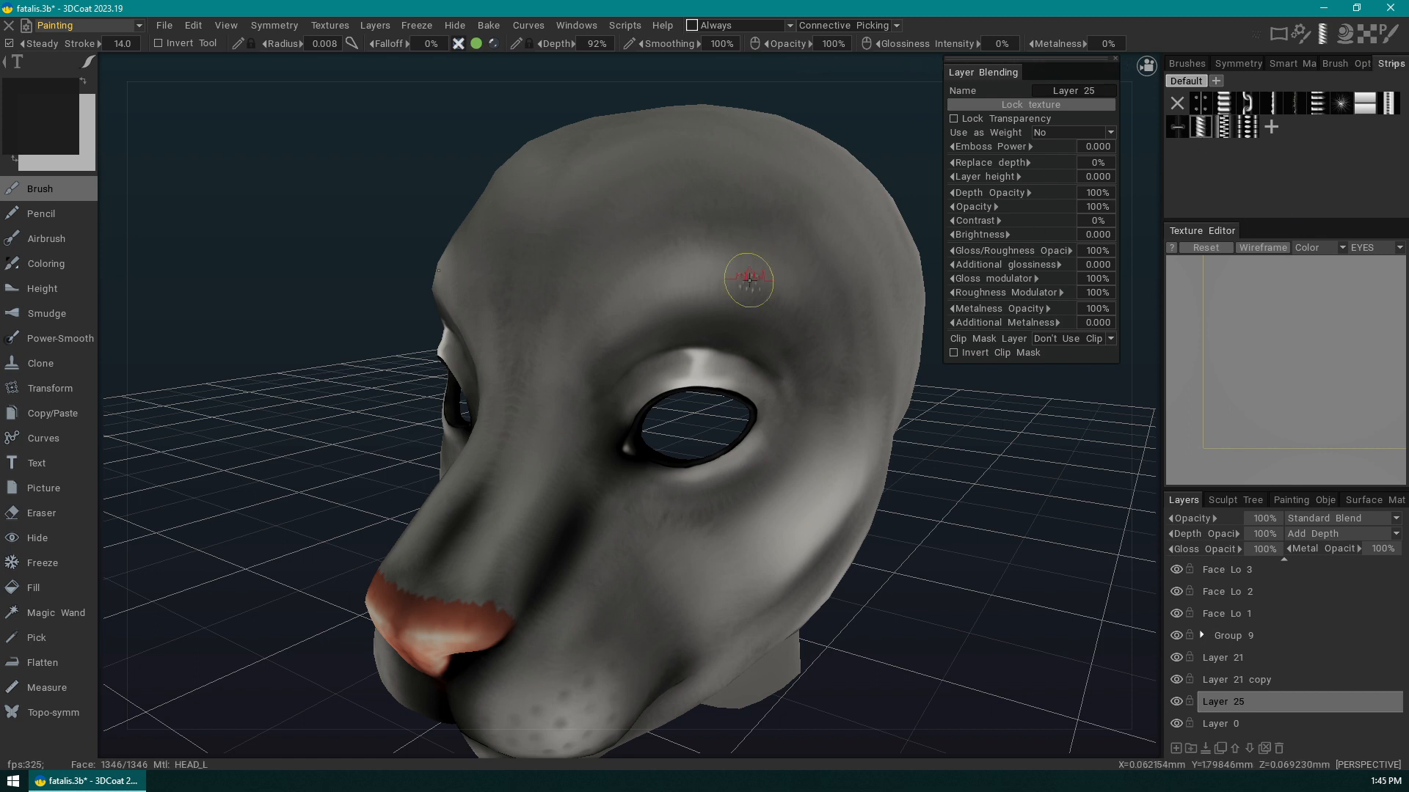
mouse_move(583, 324)
mouse_down()
mouse_move(683, 253)
mouse_move(796, 245)
mouse_move(822, 297)
mouse_move(645, 187)
mouse_move(547, 352)
mouse_move(517, 444)
mouse_move(587, 344)
mouse_move(635, 316)
mouse_up()
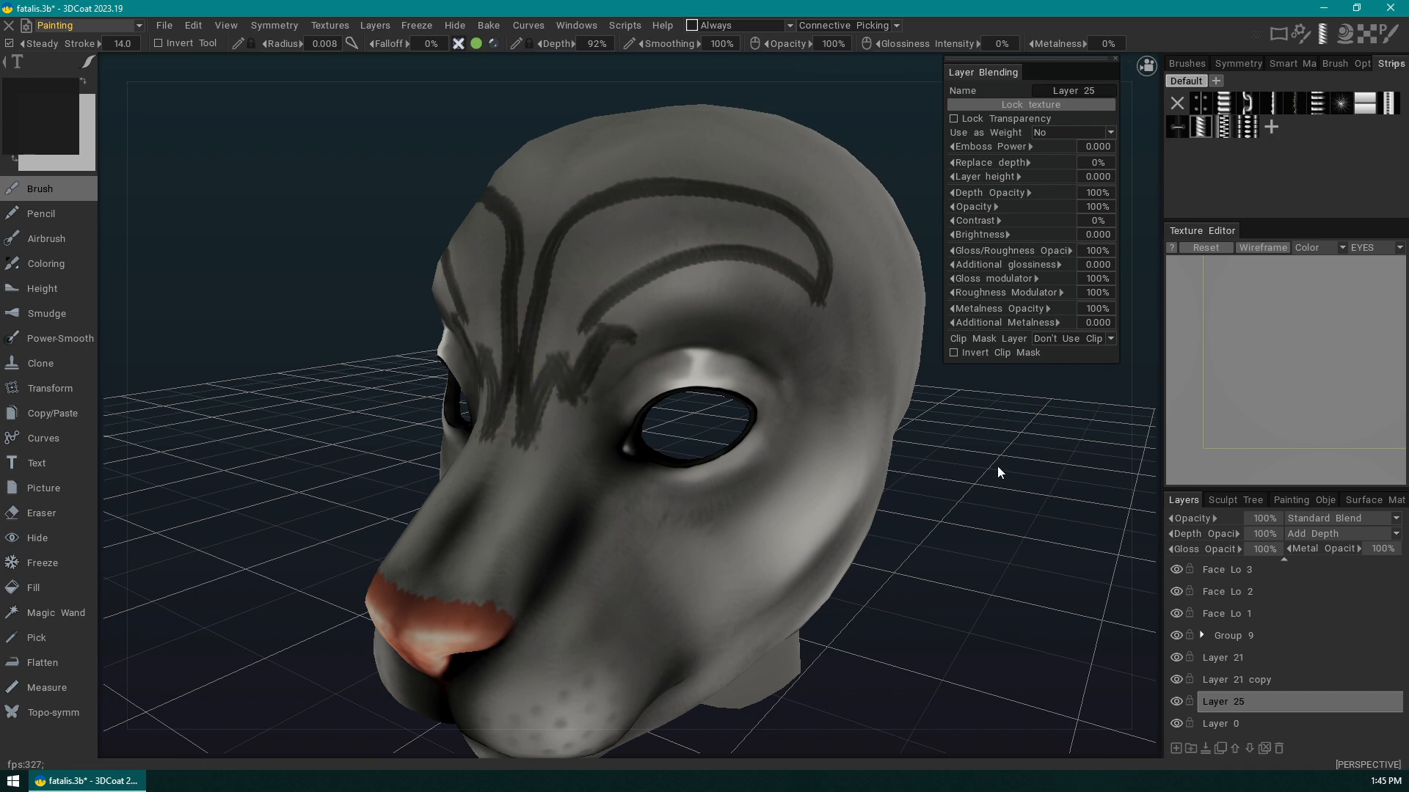
drag(998, 473, 992, 523)
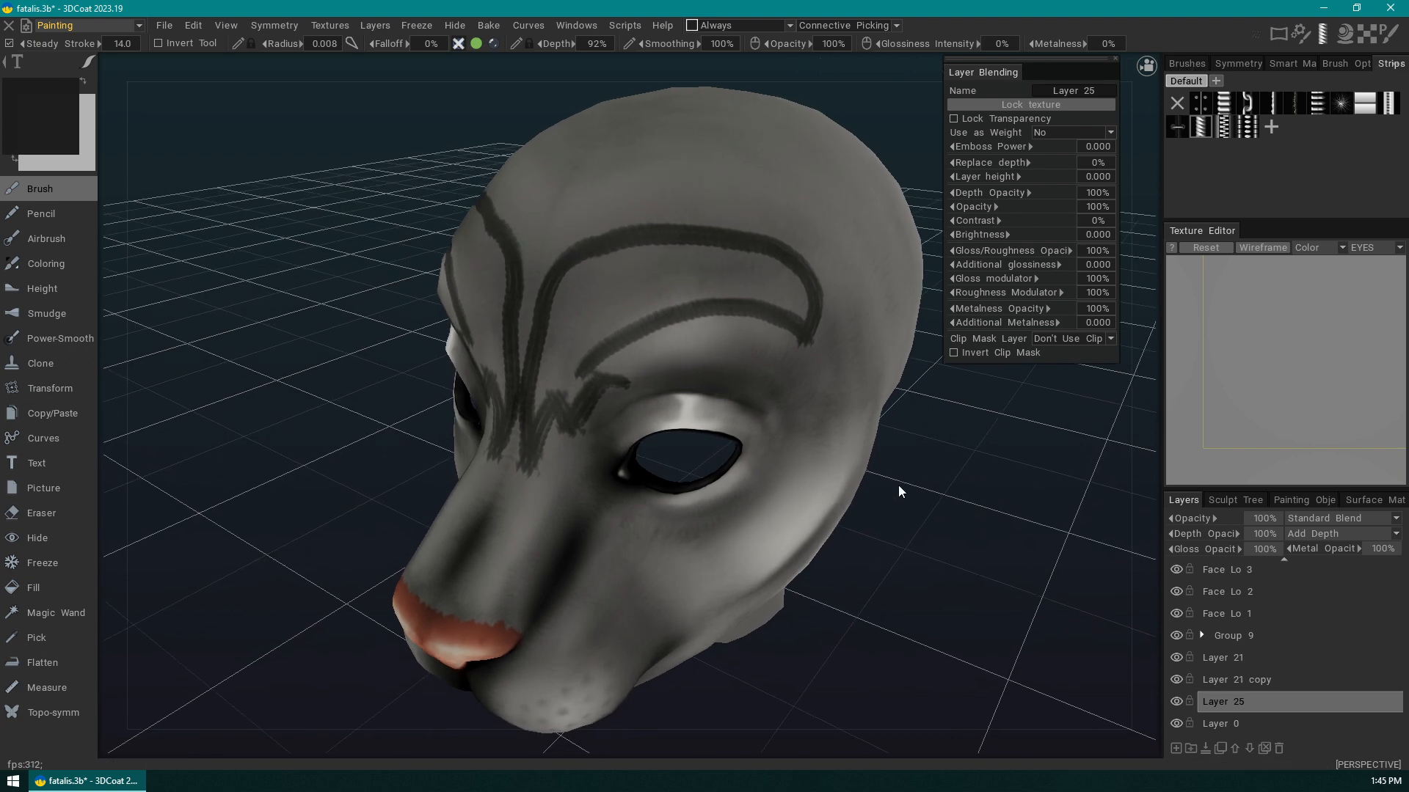
- Paint mirrored looping chains over the forehead with the chain strip, and undo all the strip strokes
drag(901, 493, 981, 442)
click(1247, 103)
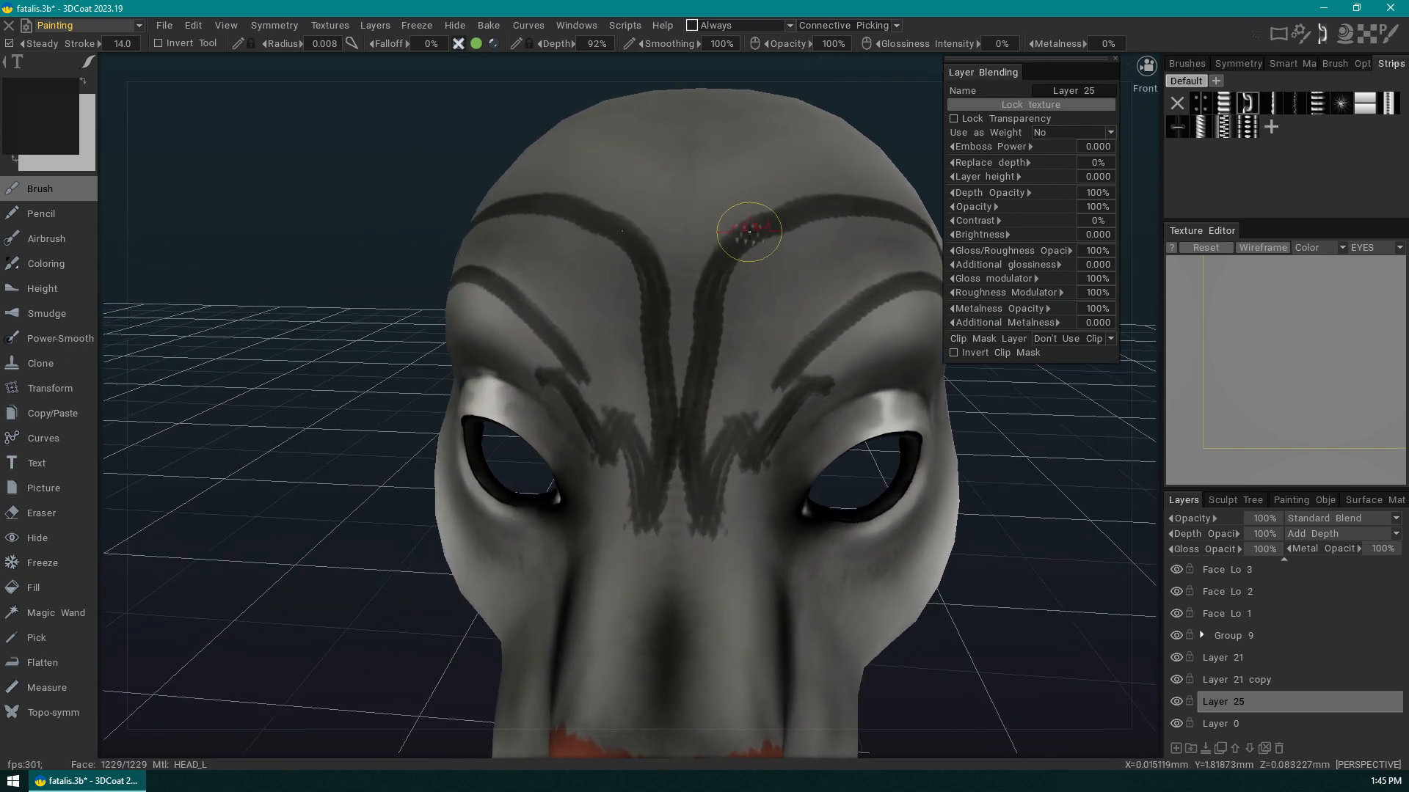
mouse_move(749, 232)
mouse_down()
mouse_move(690, 158)
mouse_move(844, 179)
mouse_move(803, 250)
mouse_move(845, 288)
mouse_move(877, 220)
mouse_move(887, 250)
mouse_move(763, 150)
mouse_move(737, 276)
mouse_up()
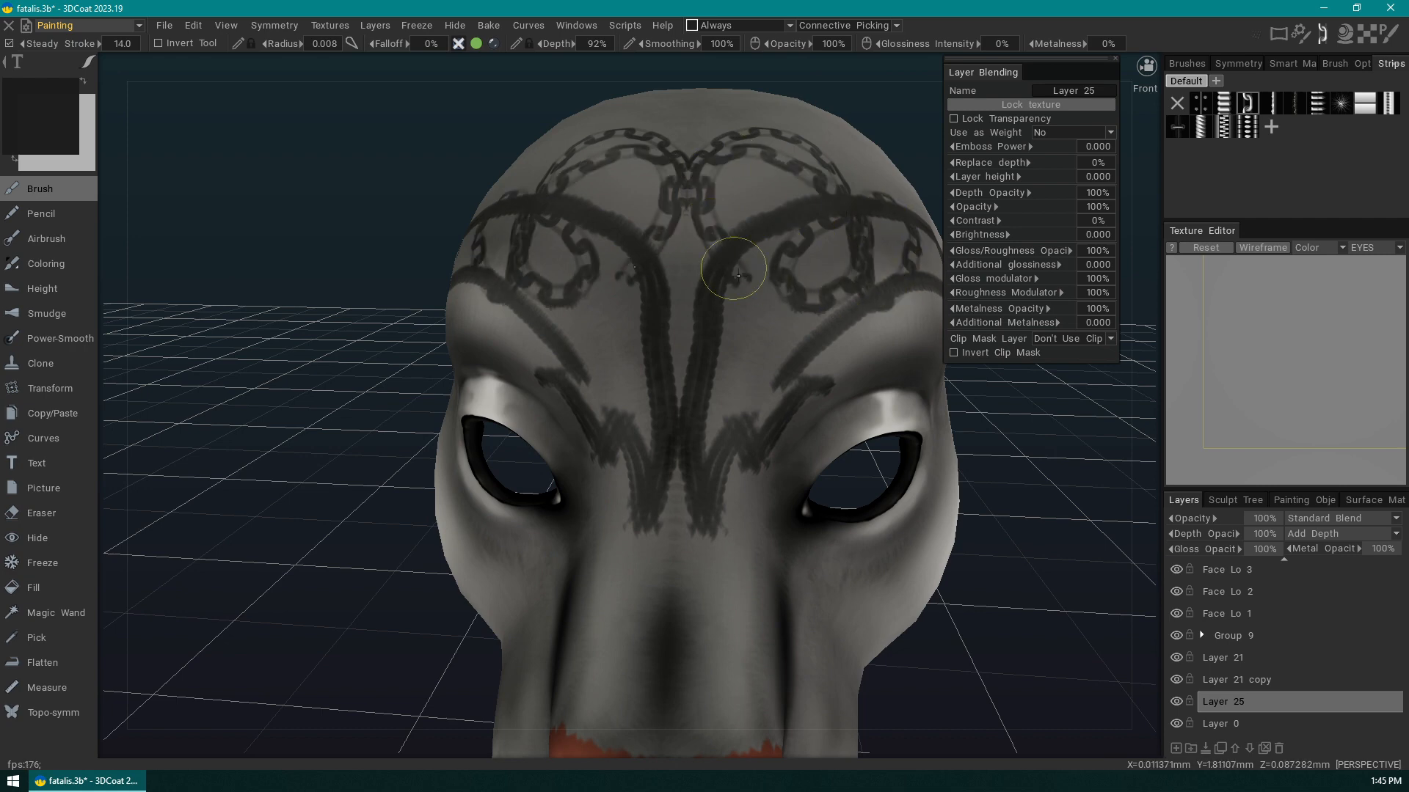
mouse_move(1069, 472)
mouse_down()
mouse_move(1067, 447)
mouse_move(1046, 449)
mouse_move(964, 487)
mouse_move(986, 461)
mouse_move(972, 444)
mouse_up()
key(ctrl+z)
key(ctrl+z)
mouse_move(572, 419)
mouse_down()
mouse_move(624, 343)
mouse_move(865, 396)
mouse_move(814, 550)
mouse_move(638, 646)
mouse_up()
drag(1035, 609, 1008, 561)
key(ctrl+z)
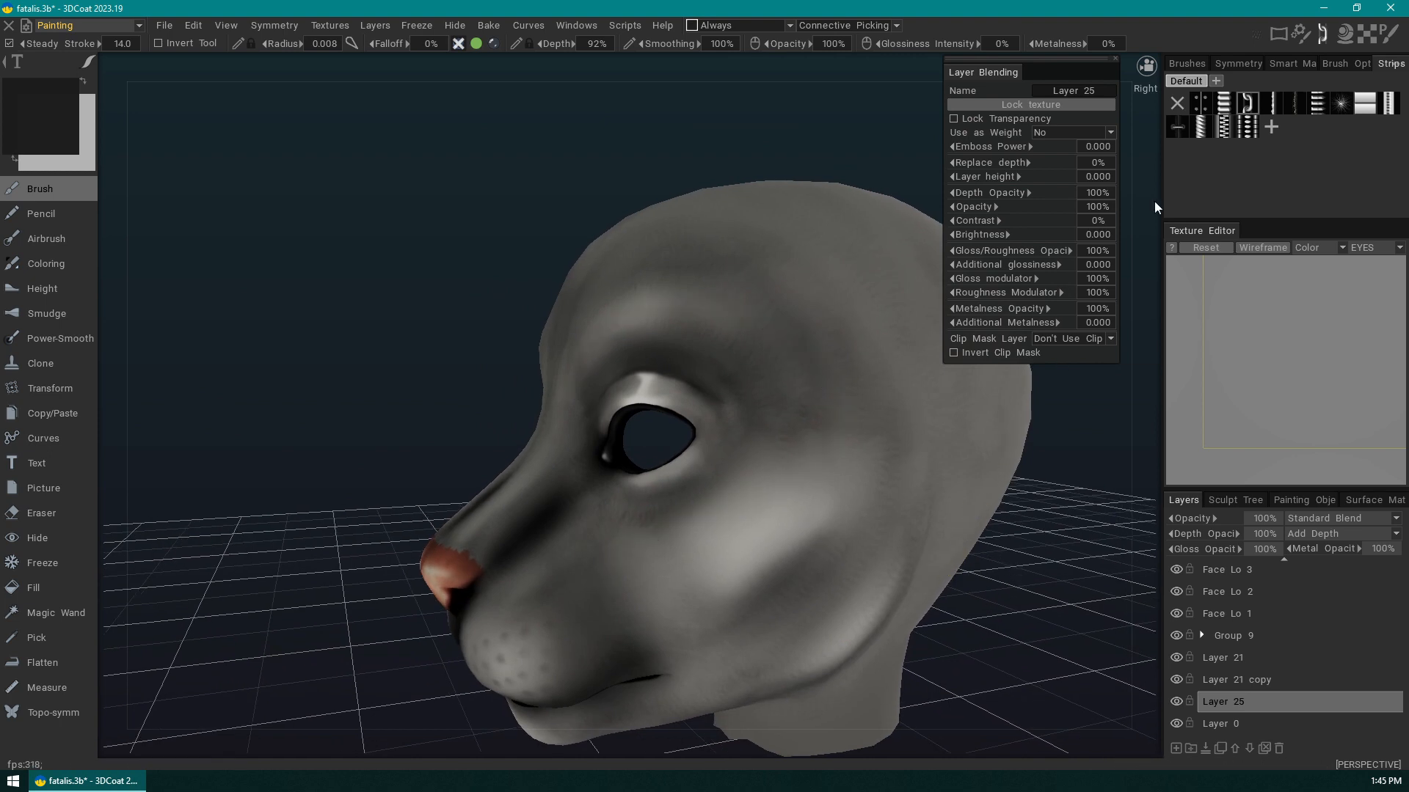
- Select the small soft round alpha, return to the strips, and test a stroke across the cheek, undoing it
click(1196, 63)
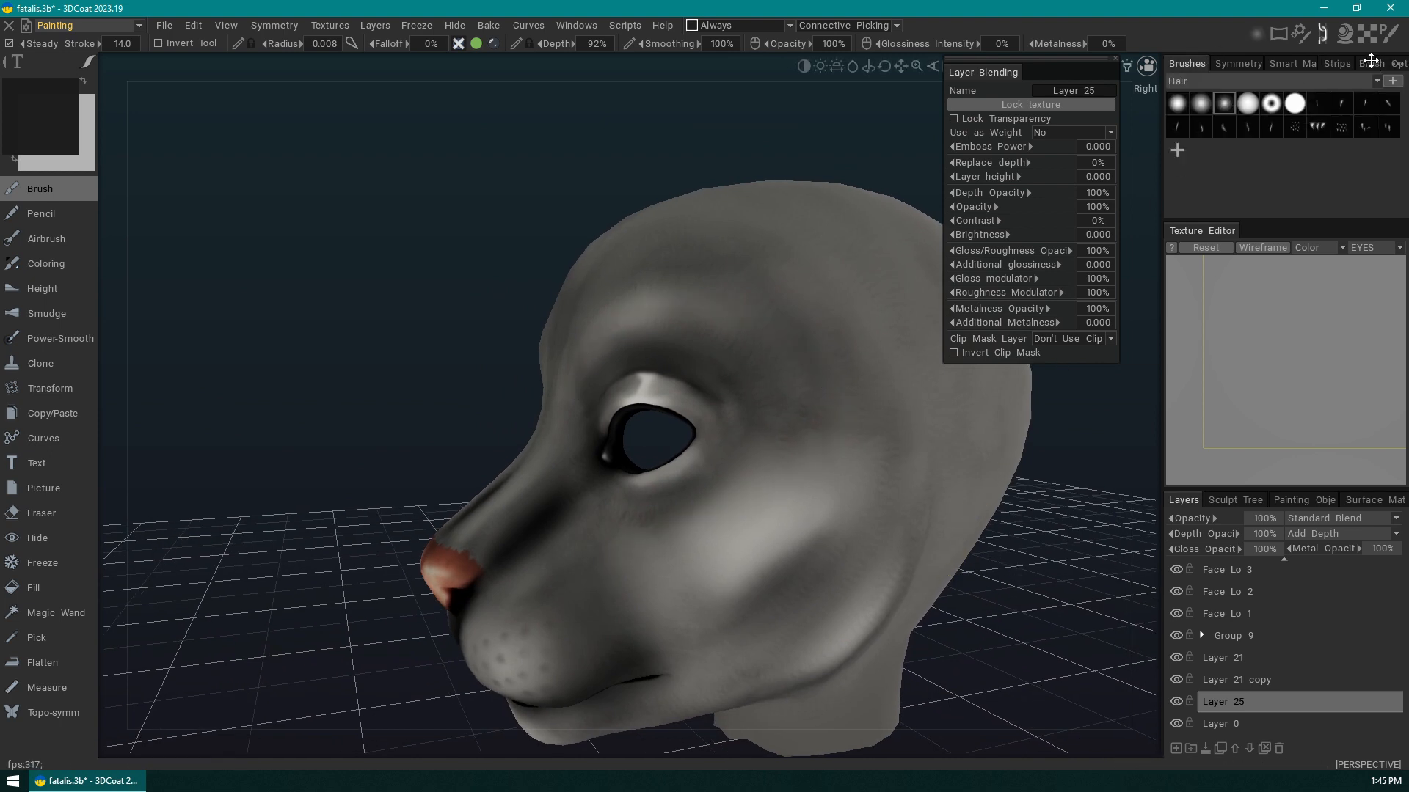
click(1354, 63)
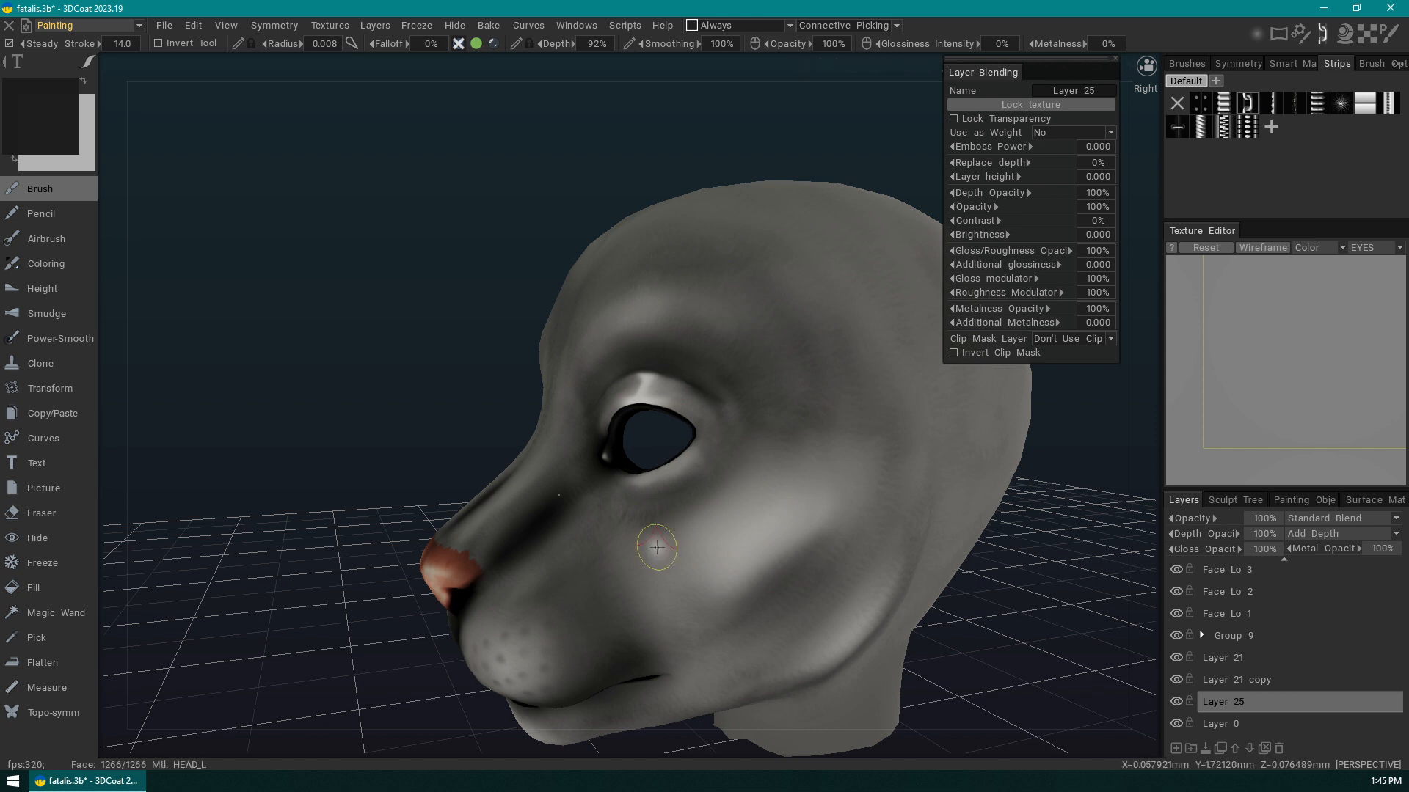
mouse_move(637, 580)
mouse_down()
mouse_move(779, 458)
mouse_move(860, 345)
mouse_move(814, 539)
mouse_up()
key(ctrl+z)
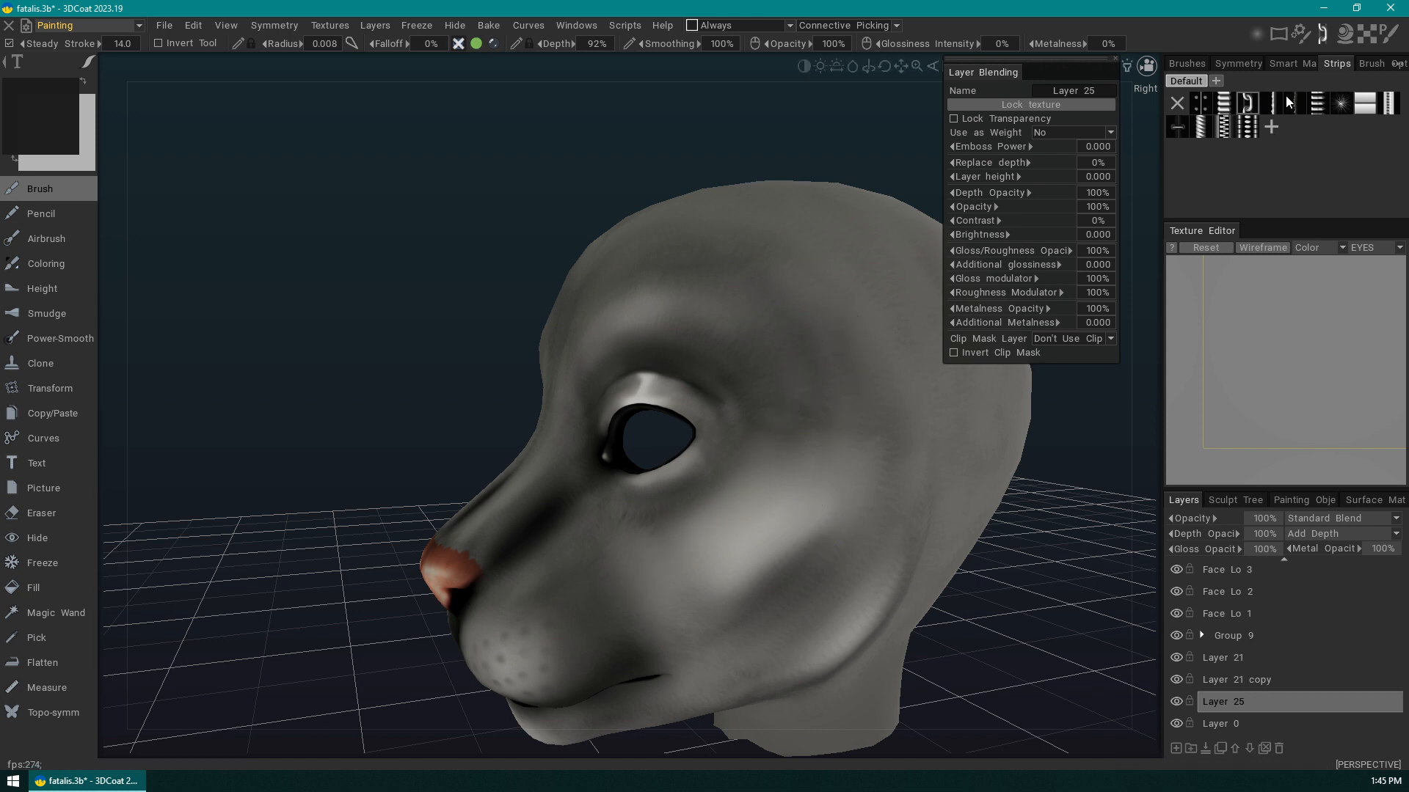
- Choose the thin vertical strip beside the chain, test a stroke behind the cheek and undo it
click(1272, 103)
mouse_move(861, 390)
mouse_down()
mouse_move(727, 517)
mouse_move(823, 477)
mouse_move(799, 587)
mouse_move(902, 513)
mouse_up()
key(ctrl+z)
key(ctrl+z)
drag(1056, 550, 788, 406)
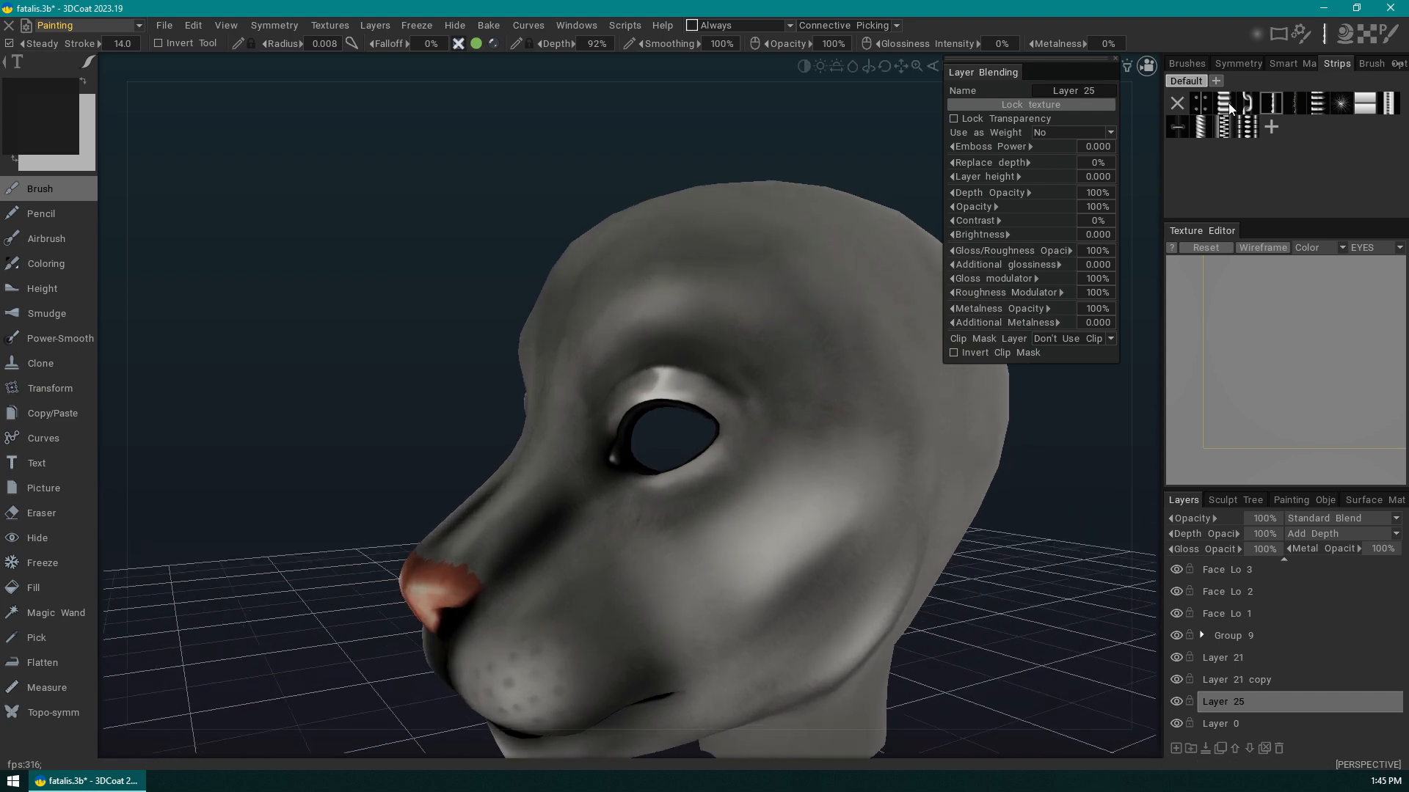
- Test looping strokes with the dotted seam strip over the cheek and forehead, undoing each one
drag(669, 581, 788, 453)
drag(864, 477, 864, 481)
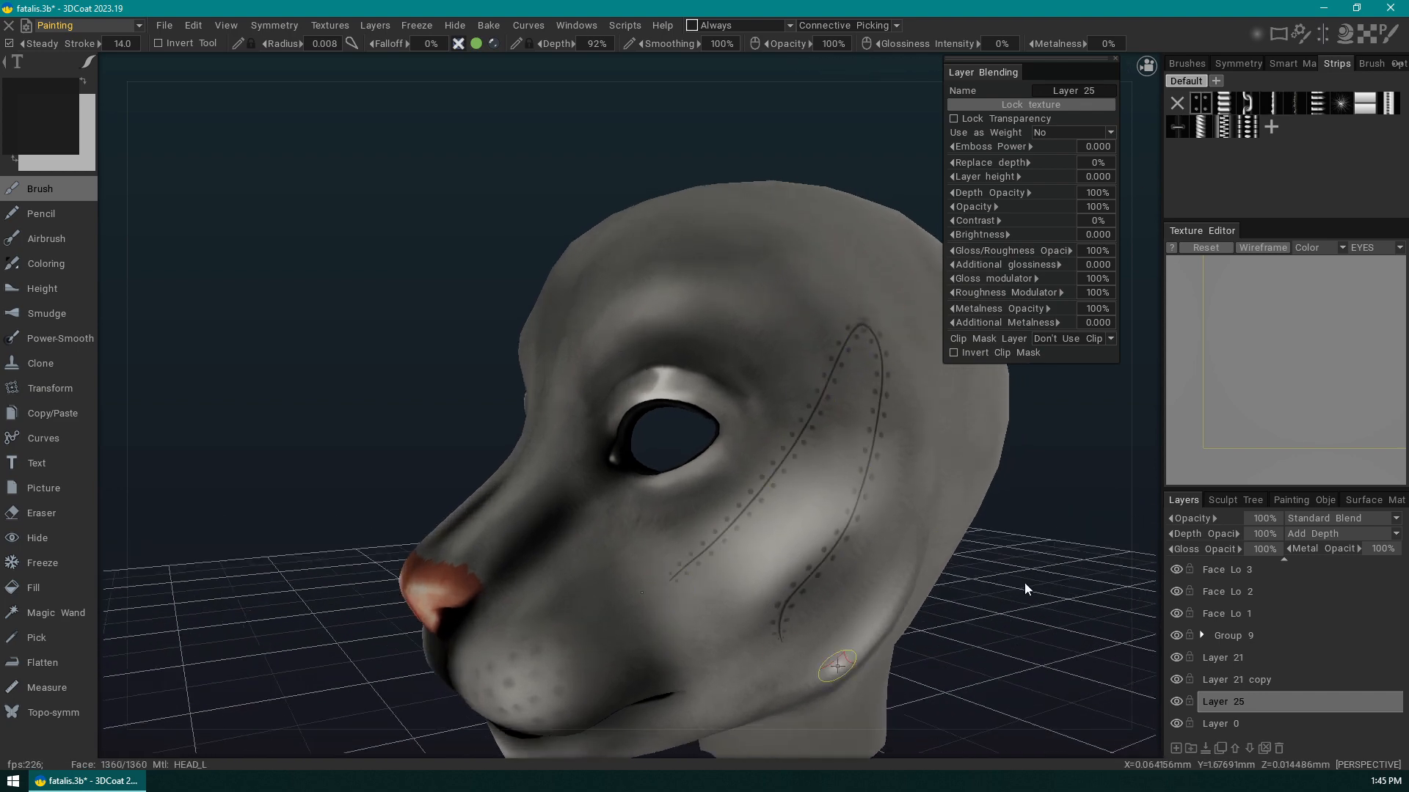
mouse_move(1025, 582)
mouse_down()
mouse_move(965, 513)
mouse_move(1029, 501)
mouse_up()
key(ctrl+z)
drag(1037, 570, 976, 523)
drag(681, 559, 743, 207)
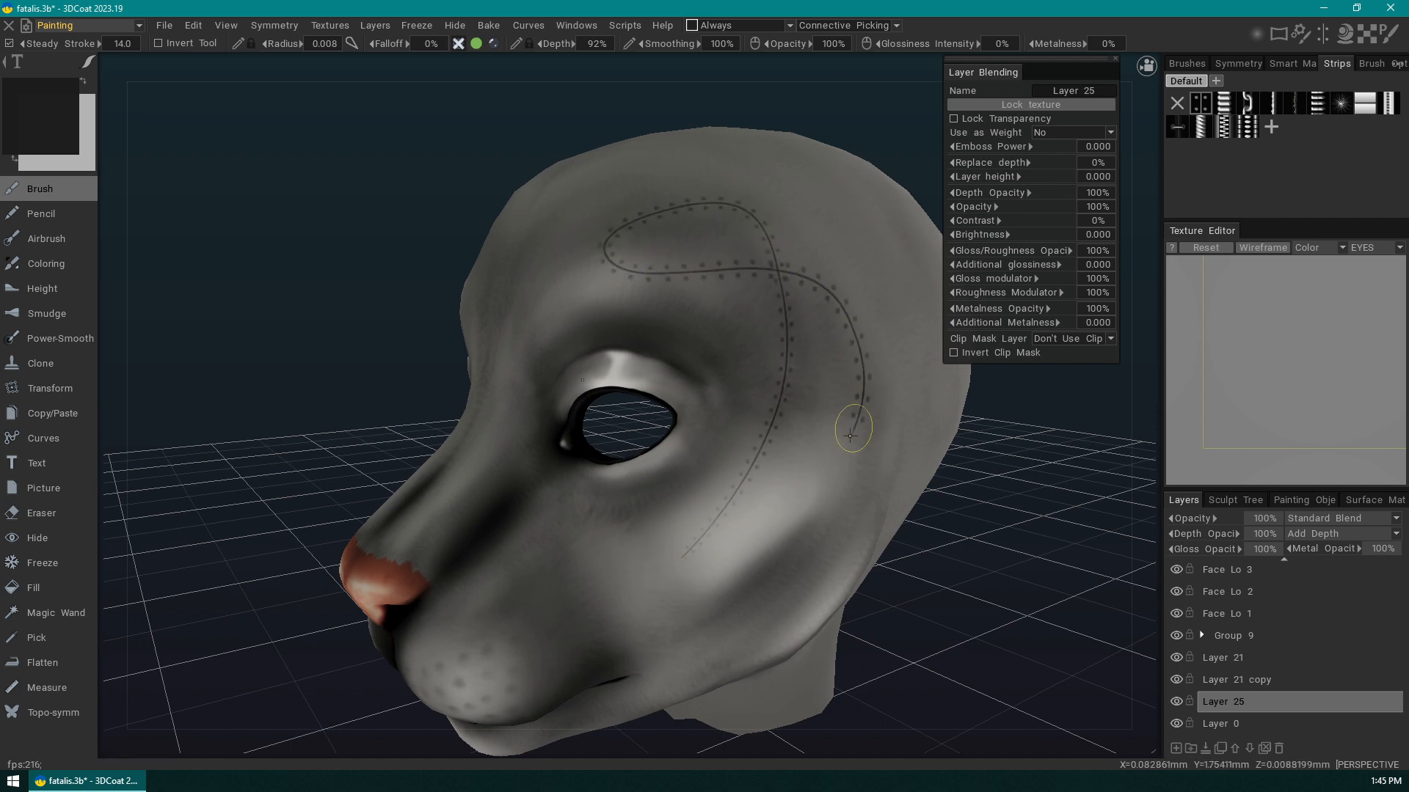
drag(751, 519, 603, 647)
key(ctrl+z)
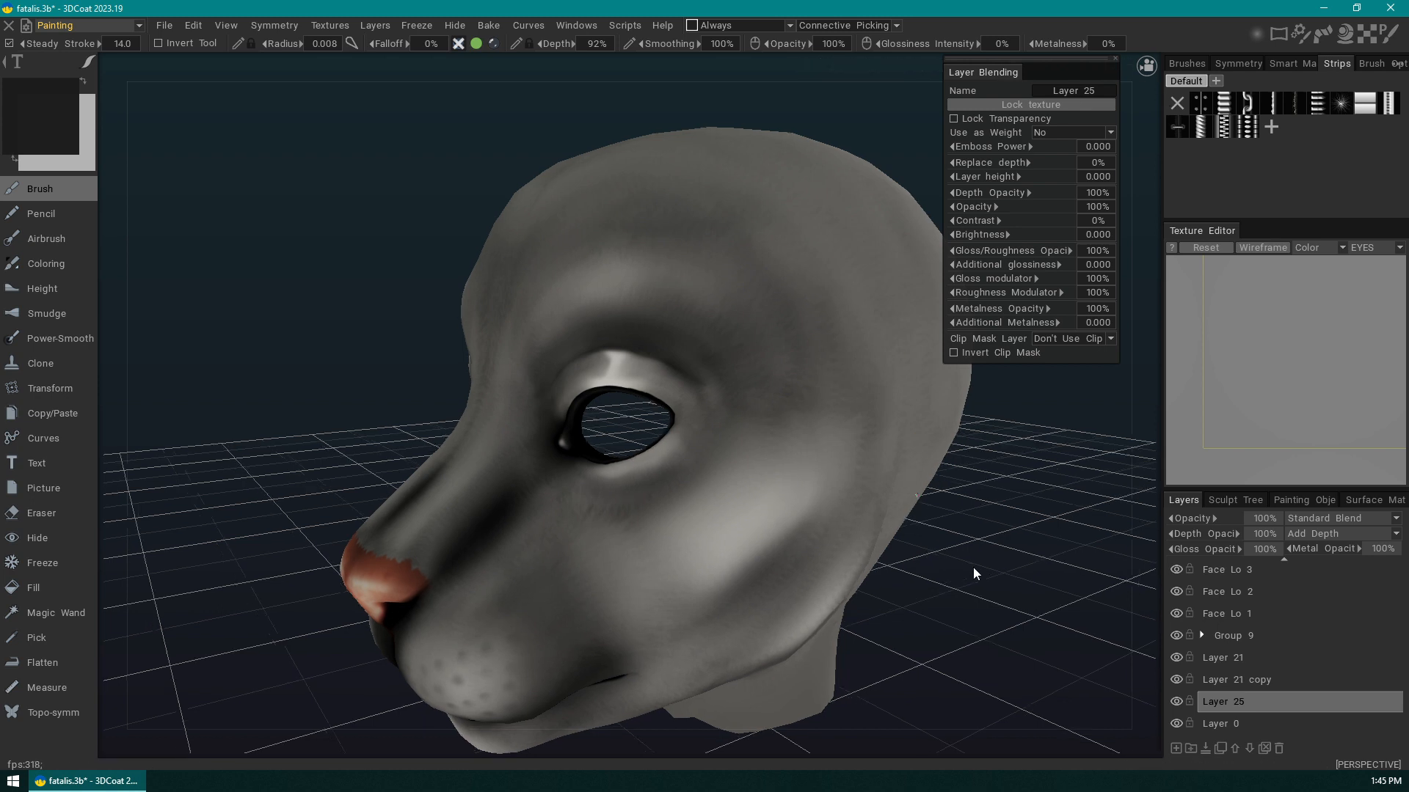
- Try plain soft strokes without a strip pattern over the forehead, temple and cheek, and undo them
drag(973, 567, 970, 531)
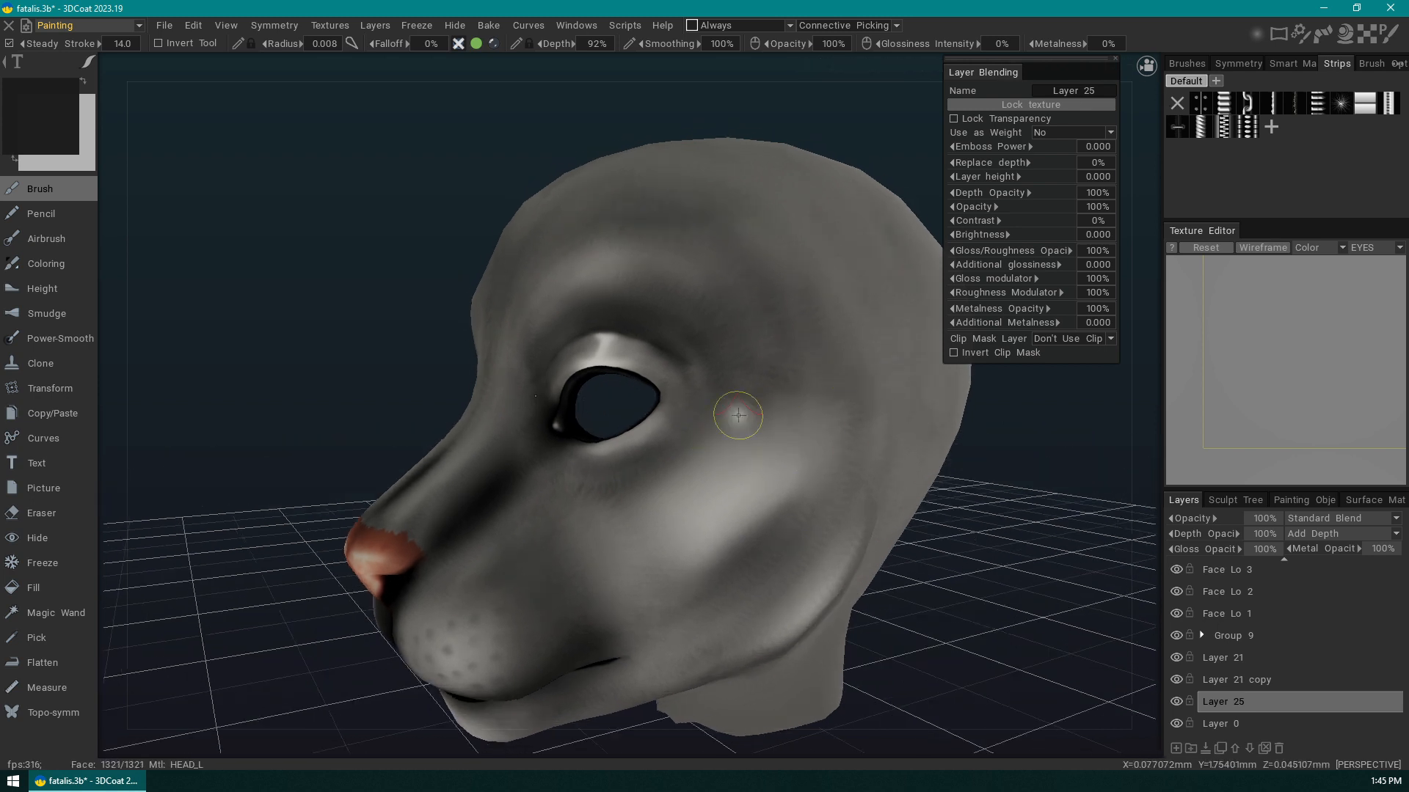
mouse_move(620, 239)
mouse_down()
mouse_move(829, 411)
mouse_move(844, 320)
mouse_up()
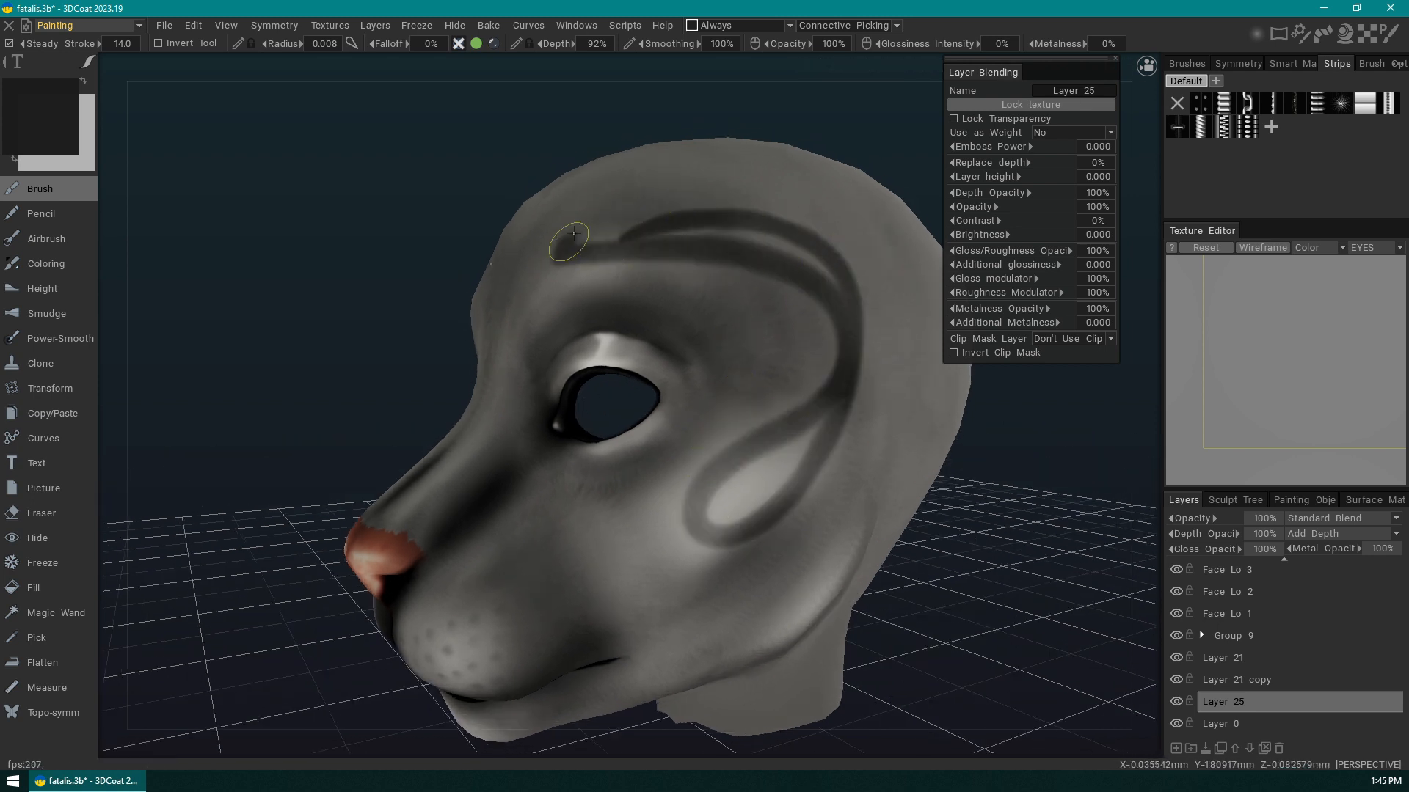
drag(973, 535, 954, 466)
mouse_move(666, 379)
mouse_down()
mouse_move(763, 308)
mouse_move(748, 469)
mouse_move(821, 514)
mouse_up()
mouse_move(983, 565)
mouse_down()
mouse_move(989, 530)
mouse_move(1047, 557)
mouse_move(786, 433)
mouse_up()
key(ctrl+z)
key(ctrl+z)
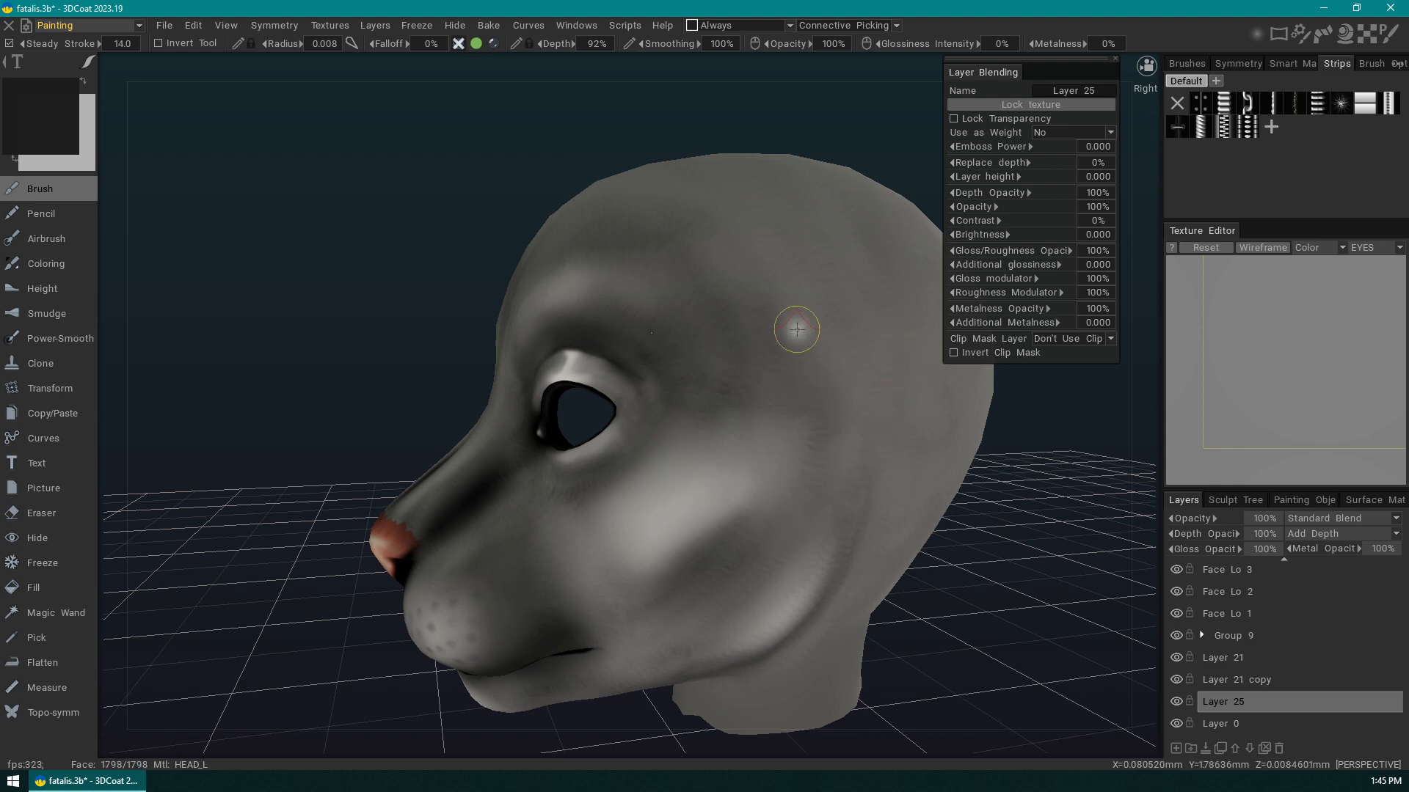
- Set the stroke mode to the first freehand type and paint a winding curve behind the eye
mouse_move(89, 57)
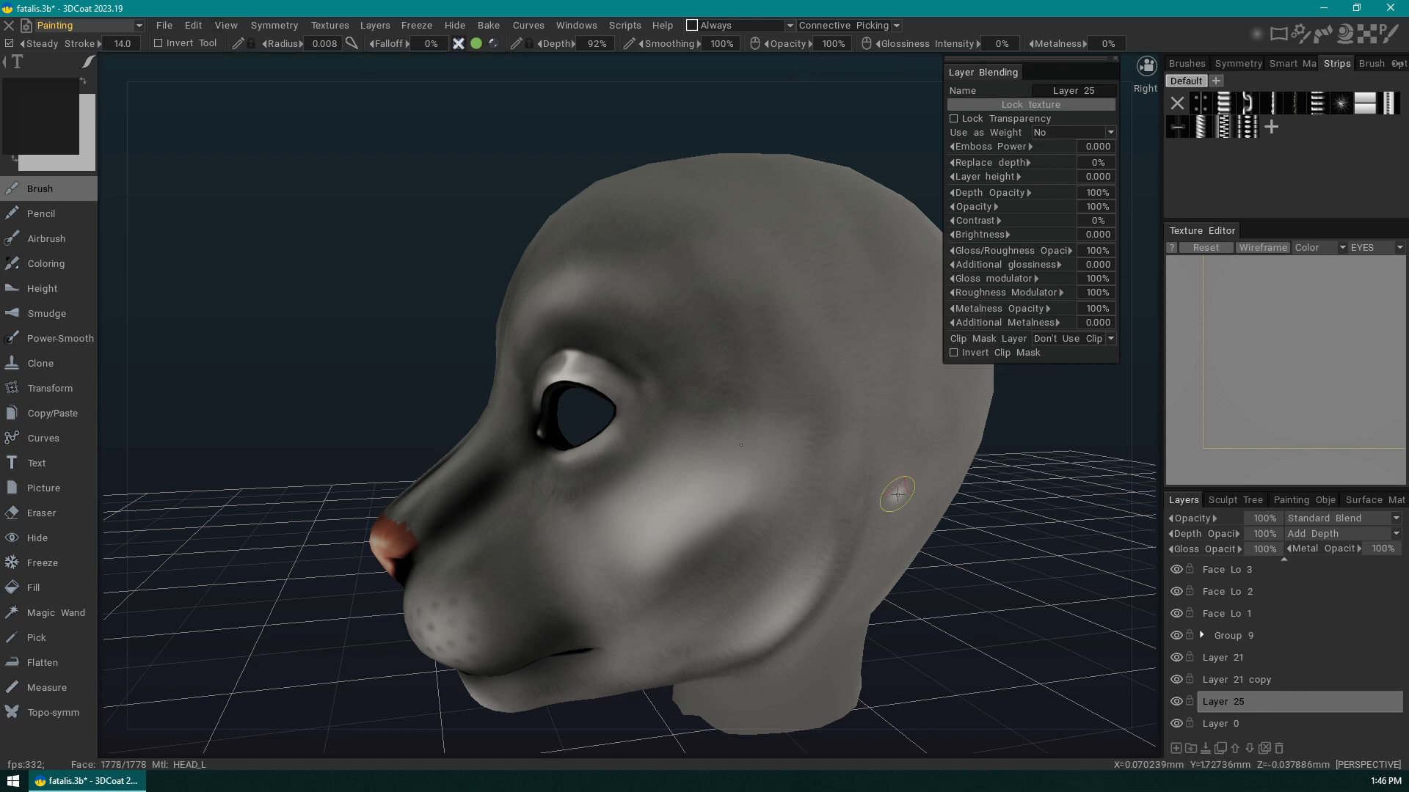
drag(947, 515, 988, 536)
key(e)
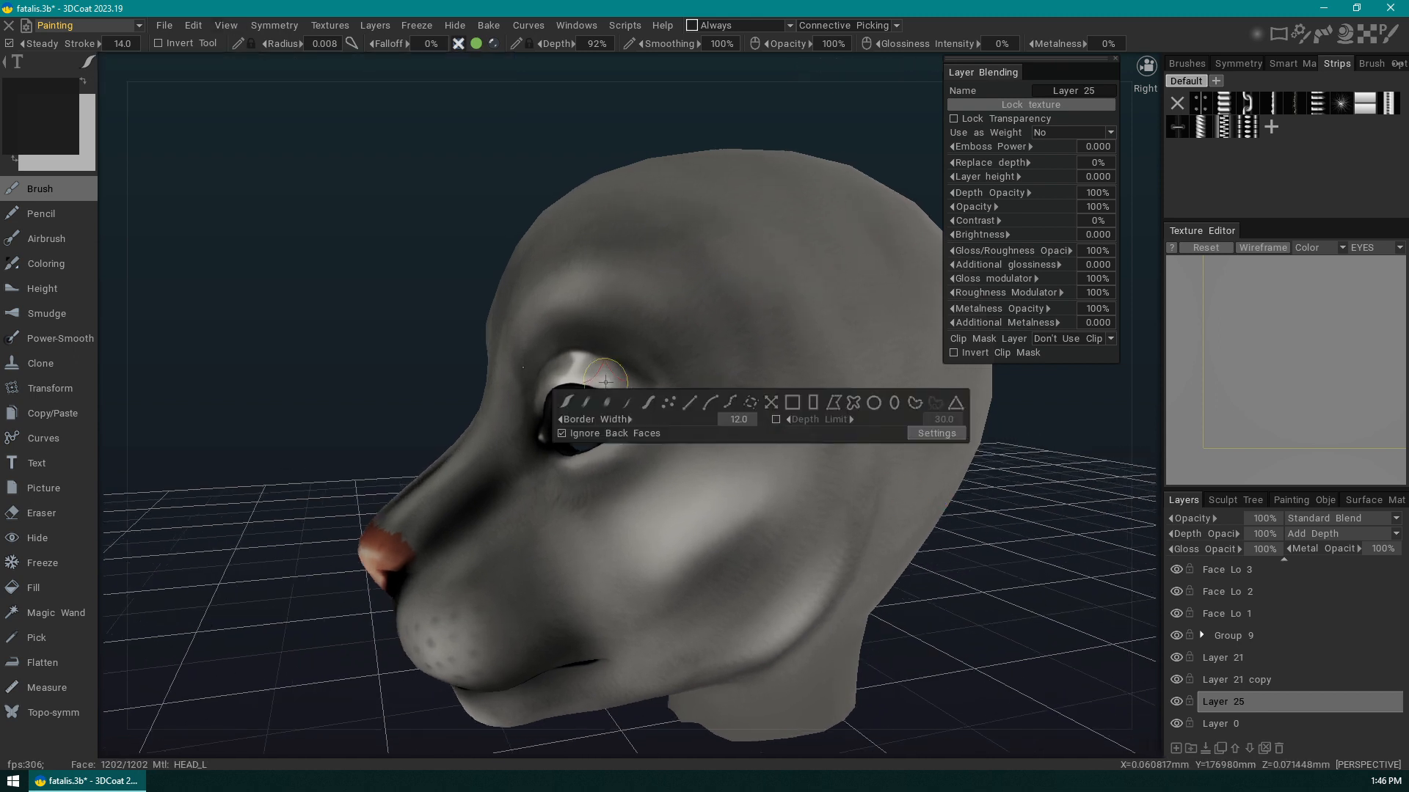
click(565, 402)
mouse_move(682, 308)
mouse_down()
mouse_move(696, 261)
mouse_move(829, 360)
mouse_move(843, 400)
mouse_up()
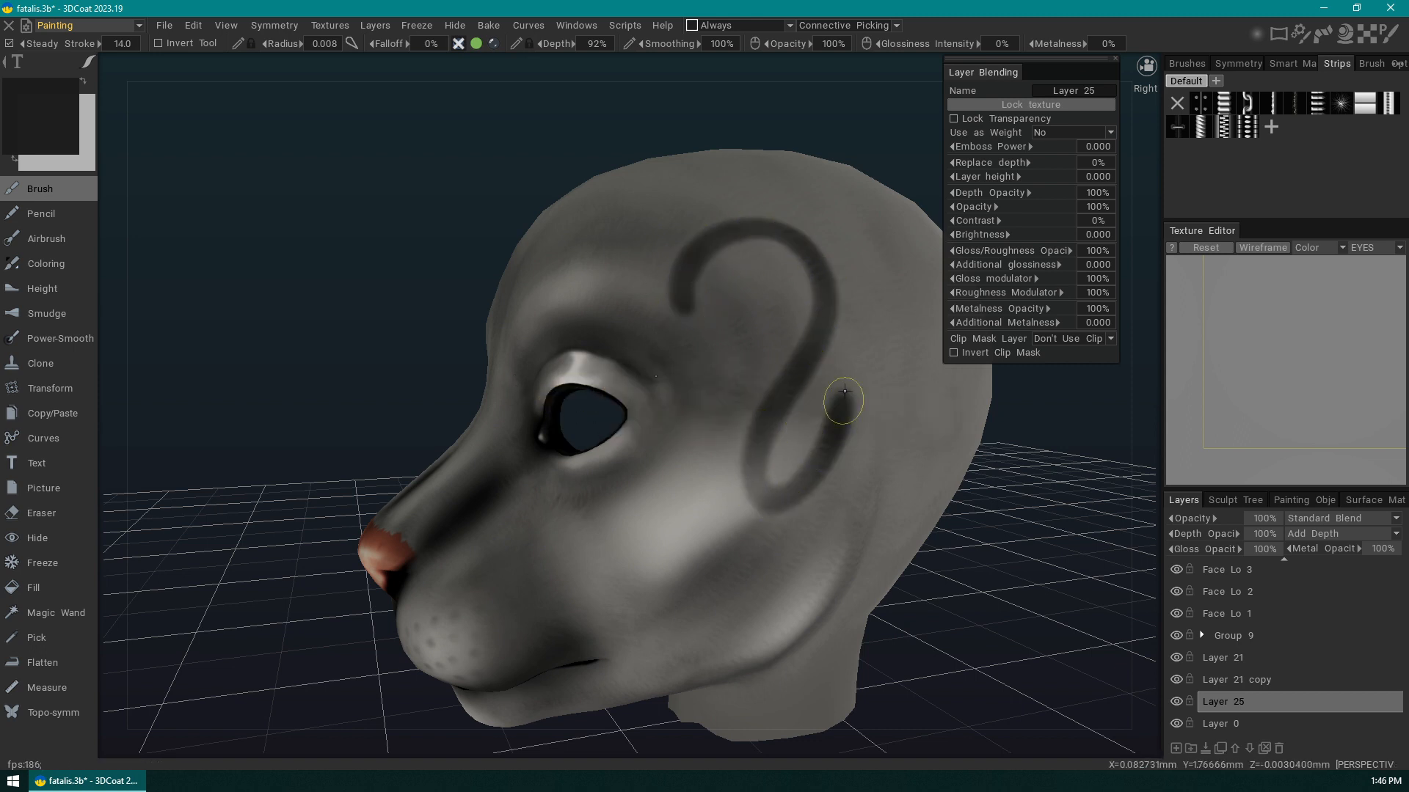
- Switch to the second freehand stroke mode and paint overlapping loops across the temple, forehead and cheek
key(space)
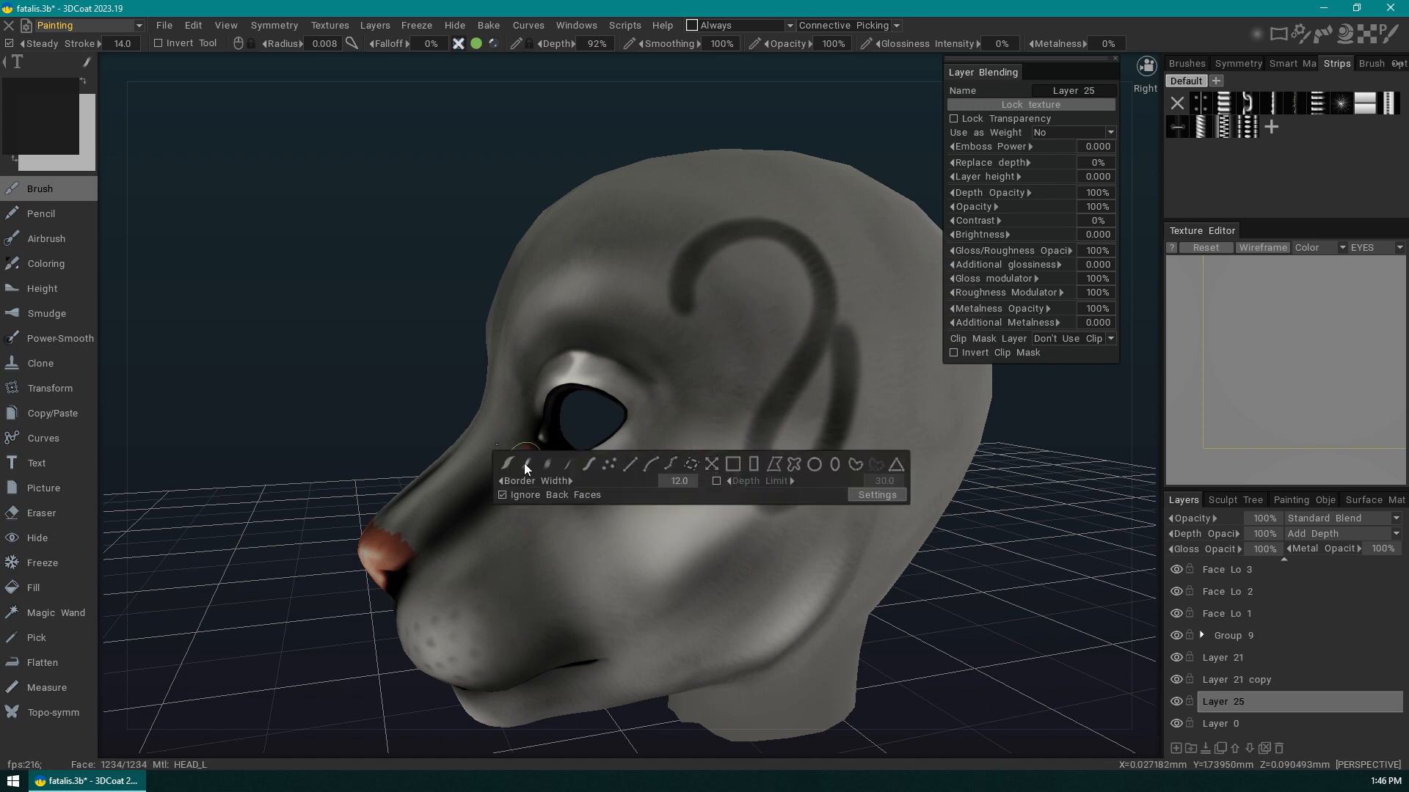
click(526, 468)
mouse_move(703, 327)
mouse_down()
mouse_move(734, 279)
mouse_move(766, 484)
mouse_up()
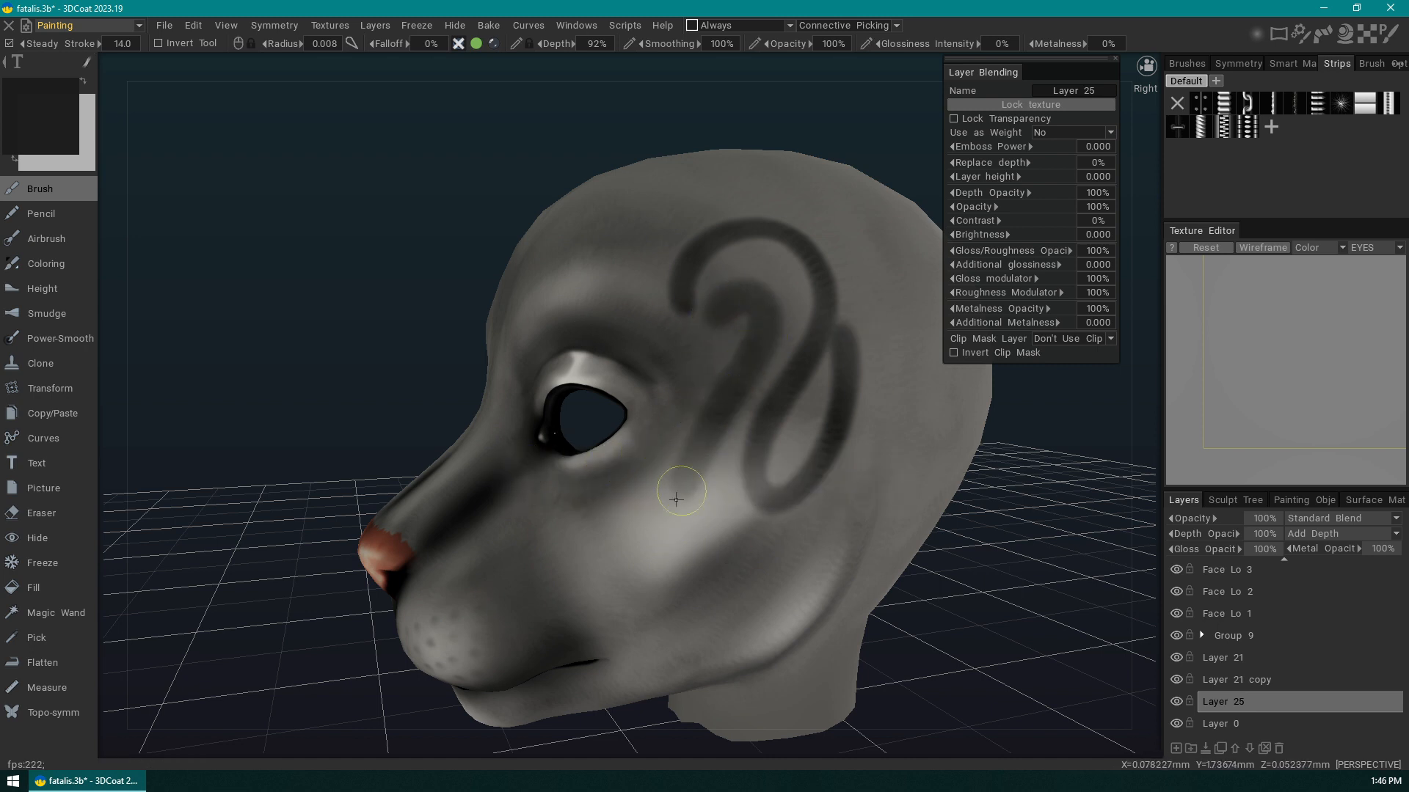
mouse_move(675, 499)
mouse_down()
mouse_move(698, 587)
mouse_move(682, 558)
mouse_move(716, 354)
mouse_move(778, 275)
mouse_move(587, 249)
mouse_move(693, 187)
mouse_move(788, 371)
mouse_move(885, 331)
mouse_move(885, 469)
mouse_move(869, 360)
mouse_up()
- Switch to the third freehand stroke mode and paint curves across the rear side of the head
key(n)
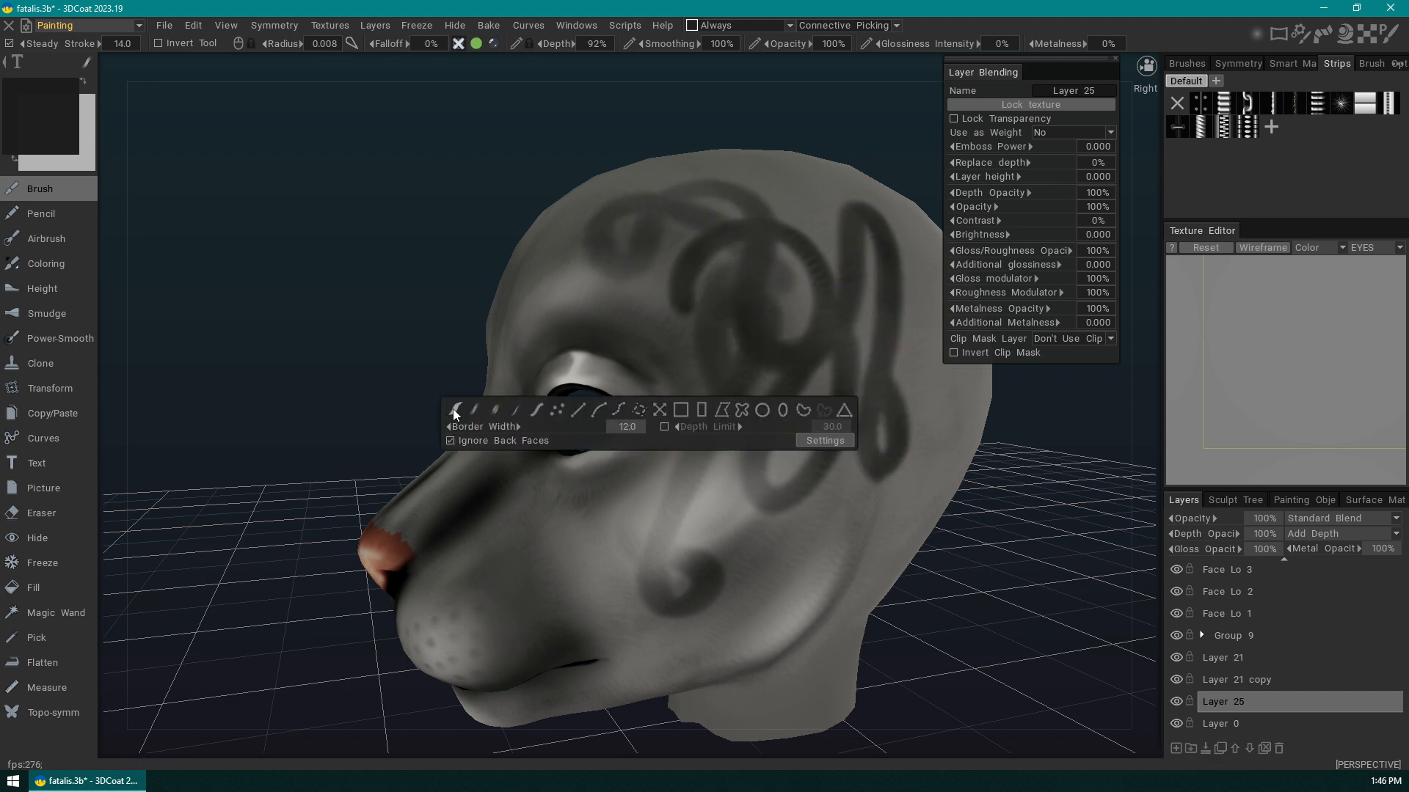
click(496, 411)
mouse_move(983, 513)
mouse_down()
mouse_move(1019, 472)
mouse_move(877, 509)
mouse_move(671, 486)
mouse_move(651, 433)
mouse_move(704, 283)
mouse_move(727, 470)
mouse_move(785, 279)
mouse_move(649, 371)
mouse_move(620, 441)
mouse_move(689, 551)
mouse_move(734, 541)
mouse_up()
mouse_move(922, 564)
mouse_down()
mouse_move(904, 499)
mouse_move(857, 470)
mouse_up()
- Switch to the fourth freehand stroke mode and paint thin curls low on the rear side of the head
key(e)
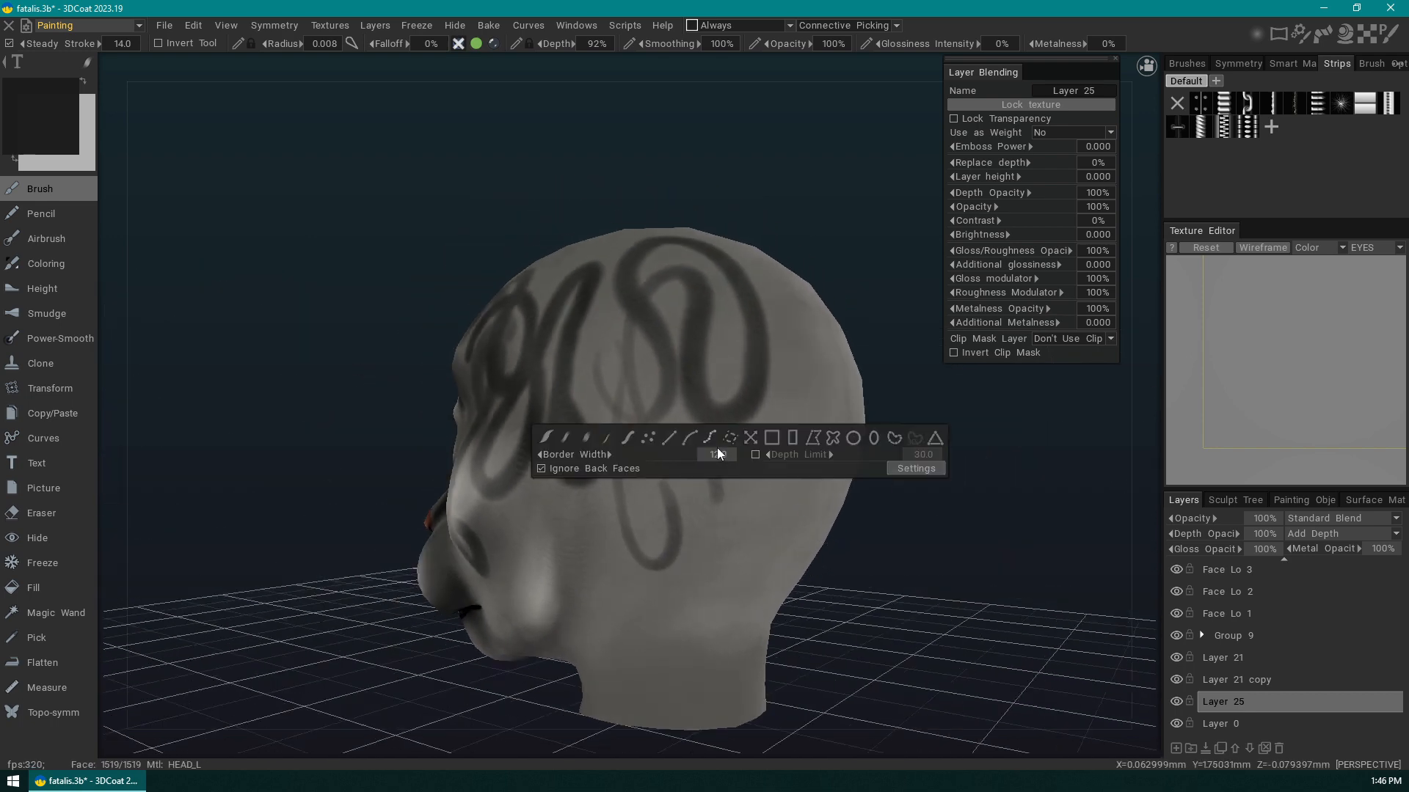
click(605, 437)
mouse_move(587, 583)
mouse_down()
mouse_move(588, 527)
mouse_move(733, 449)
mouse_move(683, 604)
mouse_up()
drag(747, 516, 750, 526)
mouse_move(726, 581)
mouse_down()
mouse_move(808, 441)
mouse_move(810, 459)
mouse_up()
- Paint mirrored curls across the back of the head and join them with a line over the symmetry axis
mouse_move(931, 527)
mouse_down()
mouse_move(868, 500)
mouse_move(820, 555)
mouse_up()
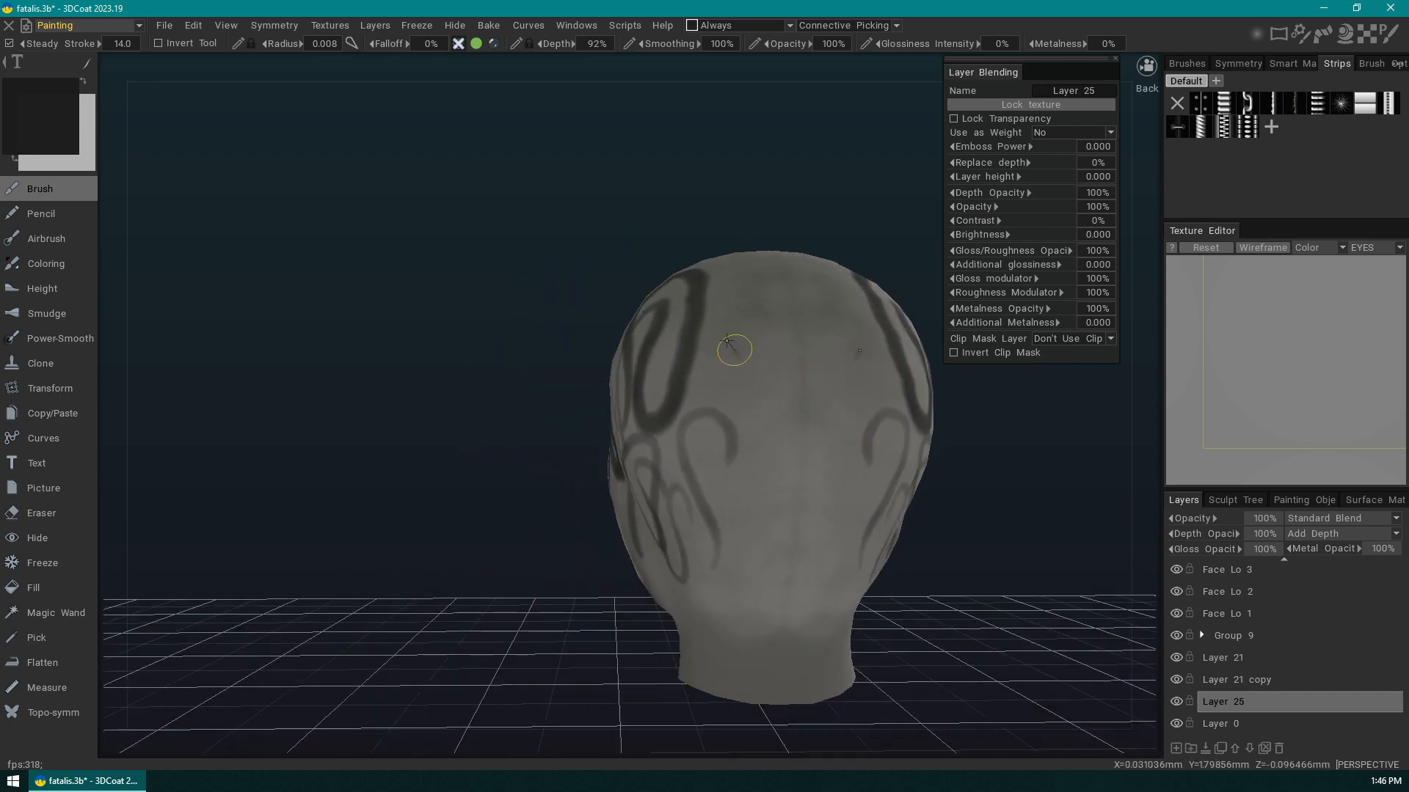
mouse_move(735, 354)
mouse_down()
mouse_move(768, 374)
mouse_move(747, 450)
mouse_up()
middle_drag(950, 521, 818, 530)
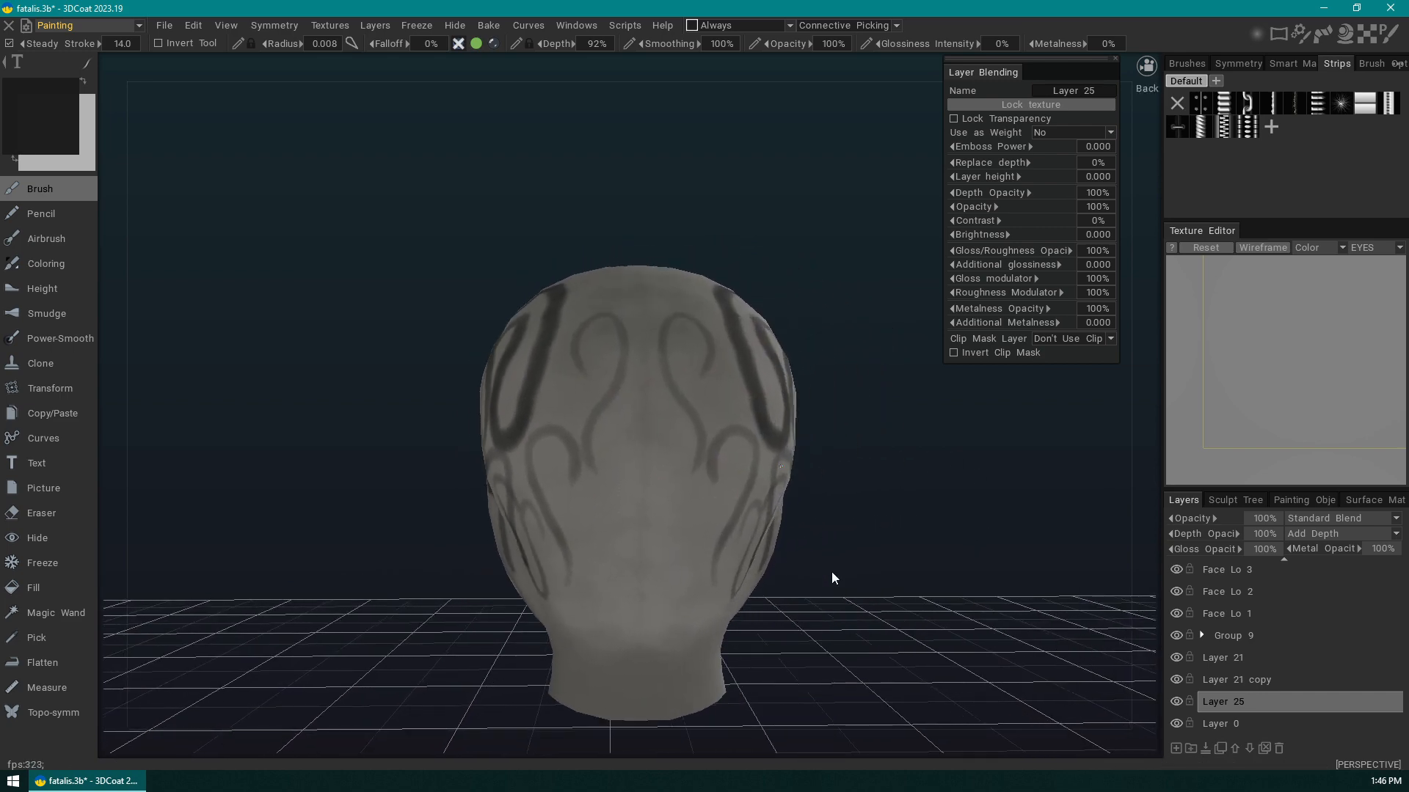
right_drag(830, 571, 816, 526)
mouse_move(555, 581)
mouse_down()
mouse_move(508, 390)
mouse_move(582, 600)
mouse_up()
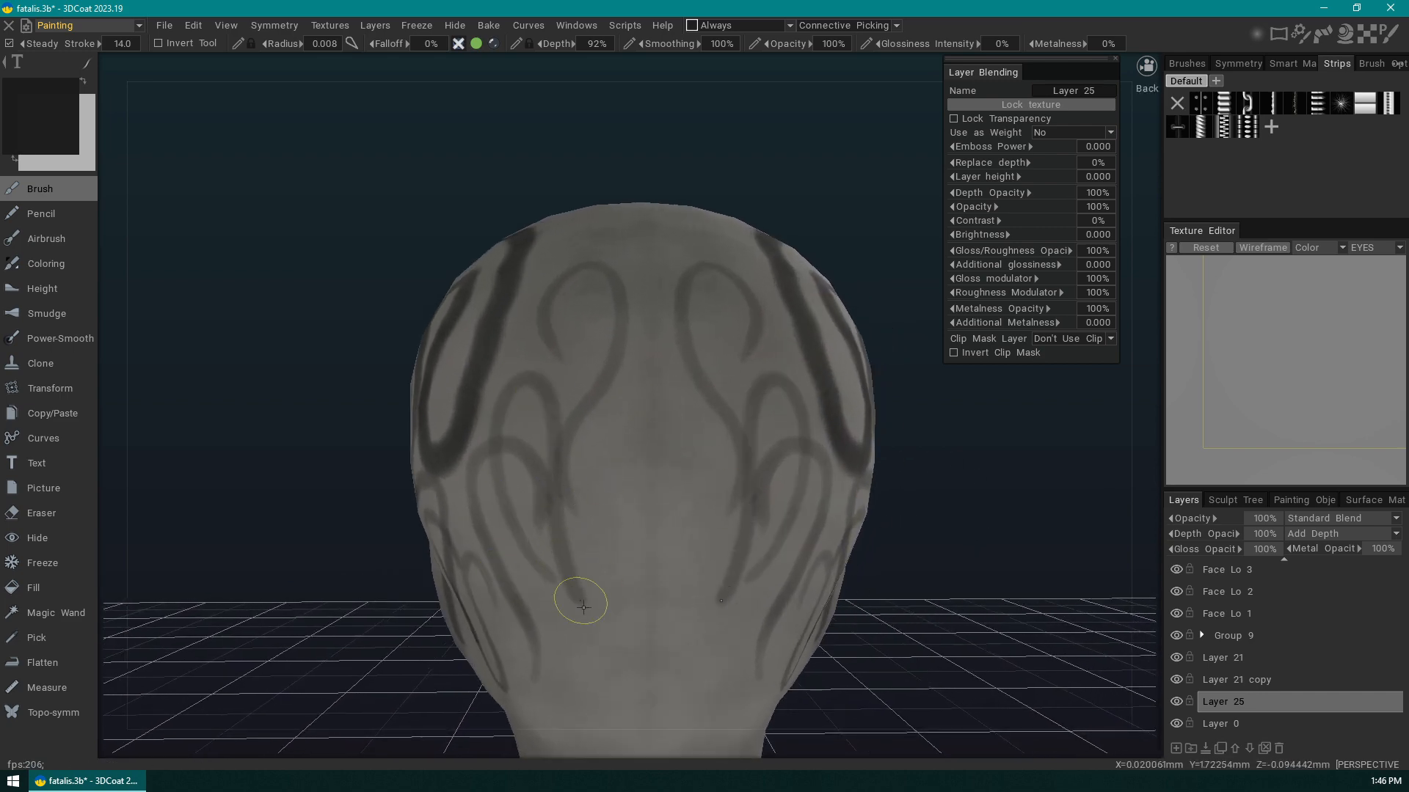
drag(948, 570, 947, 623)
mouse_move(519, 357)
mouse_down()
mouse_move(550, 201)
mouse_move(564, 369)
mouse_move(671, 541)
mouse_up()
mouse_move(925, 576)
mouse_down()
mouse_move(952, 613)
mouse_move(923, 615)
mouse_up()
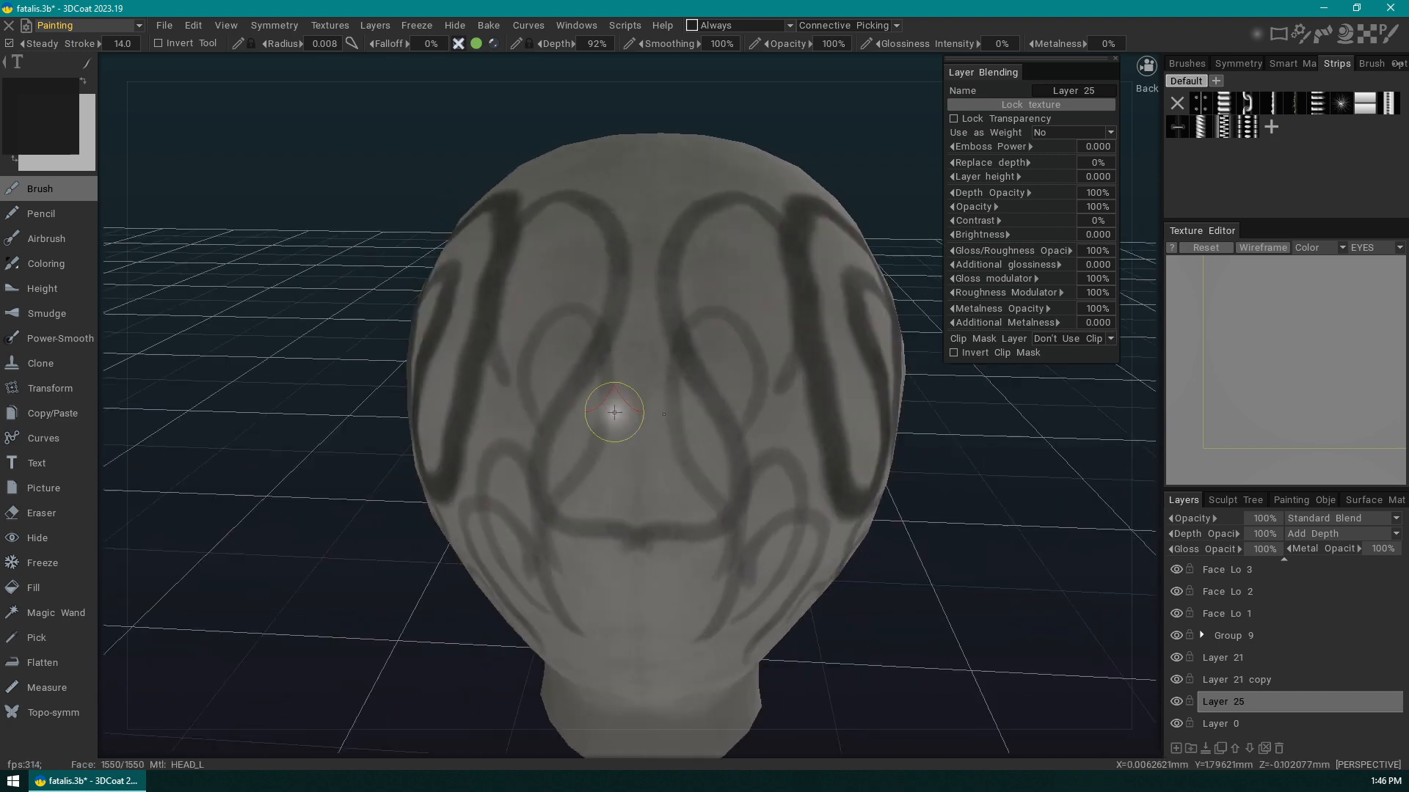
- Activate the Smudge tool, enlarge its radius to 0.010 and smear the painted curls at the back of the head
alt+drag(636, 422, 725, 425)
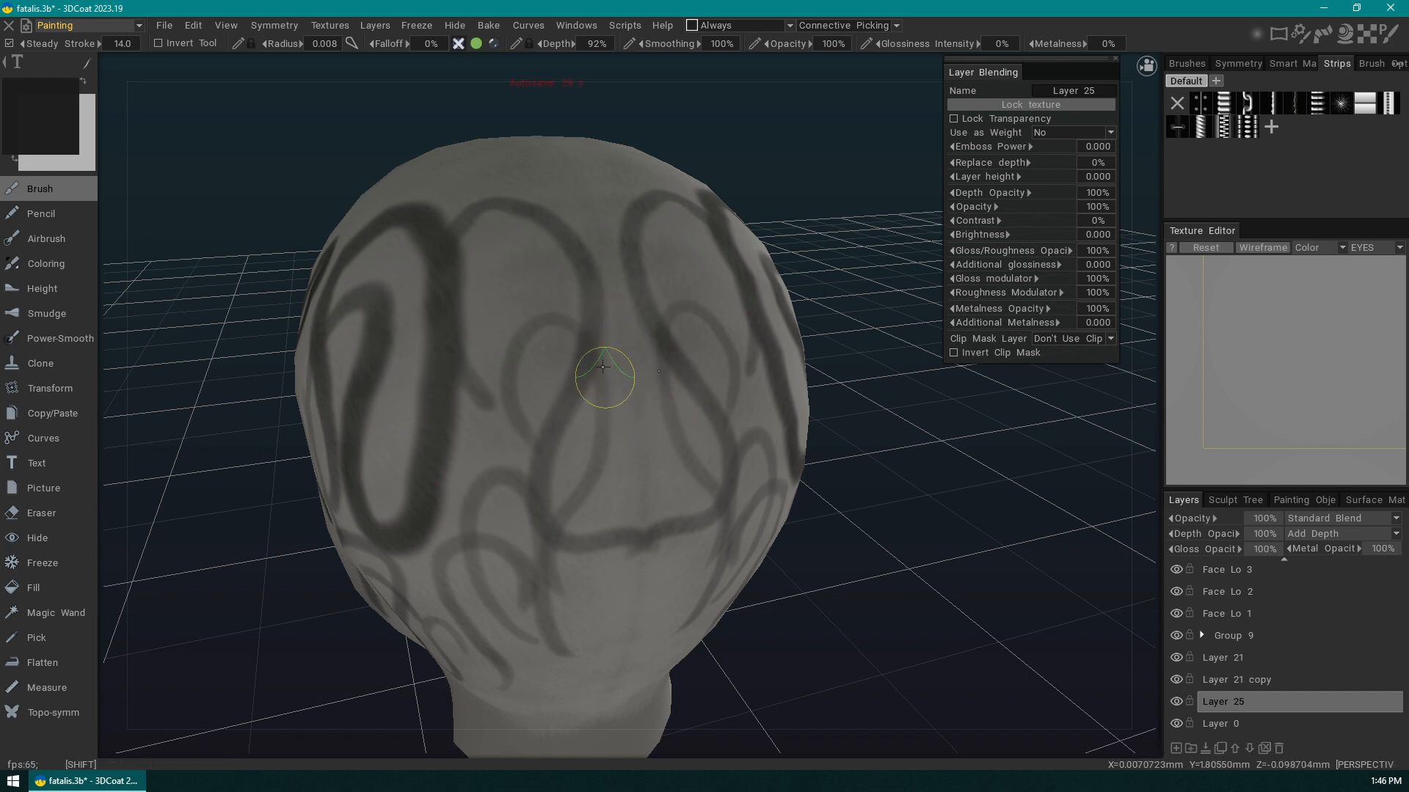
alt+drag(754, 543, 714, 425)
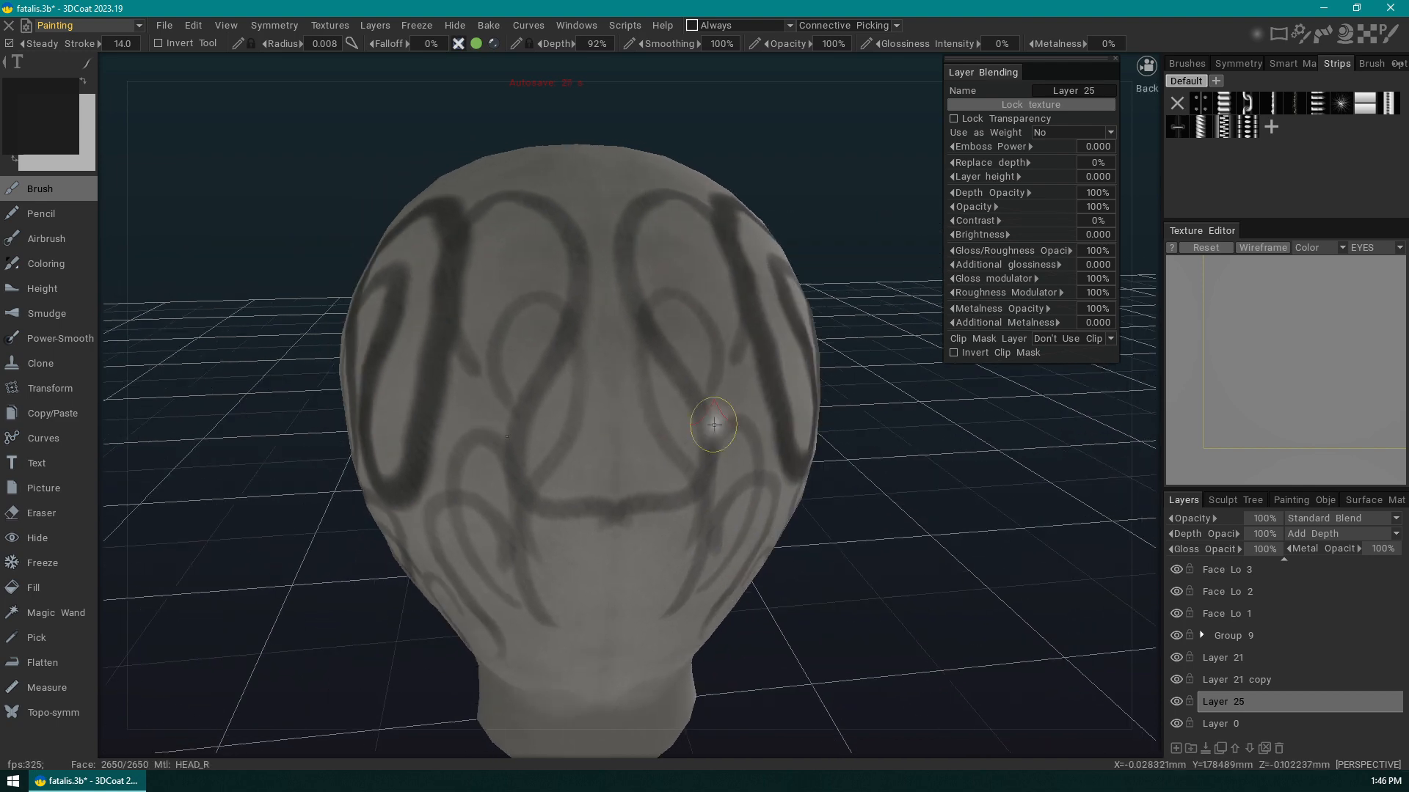
drag(878, 471, 1027, 540)
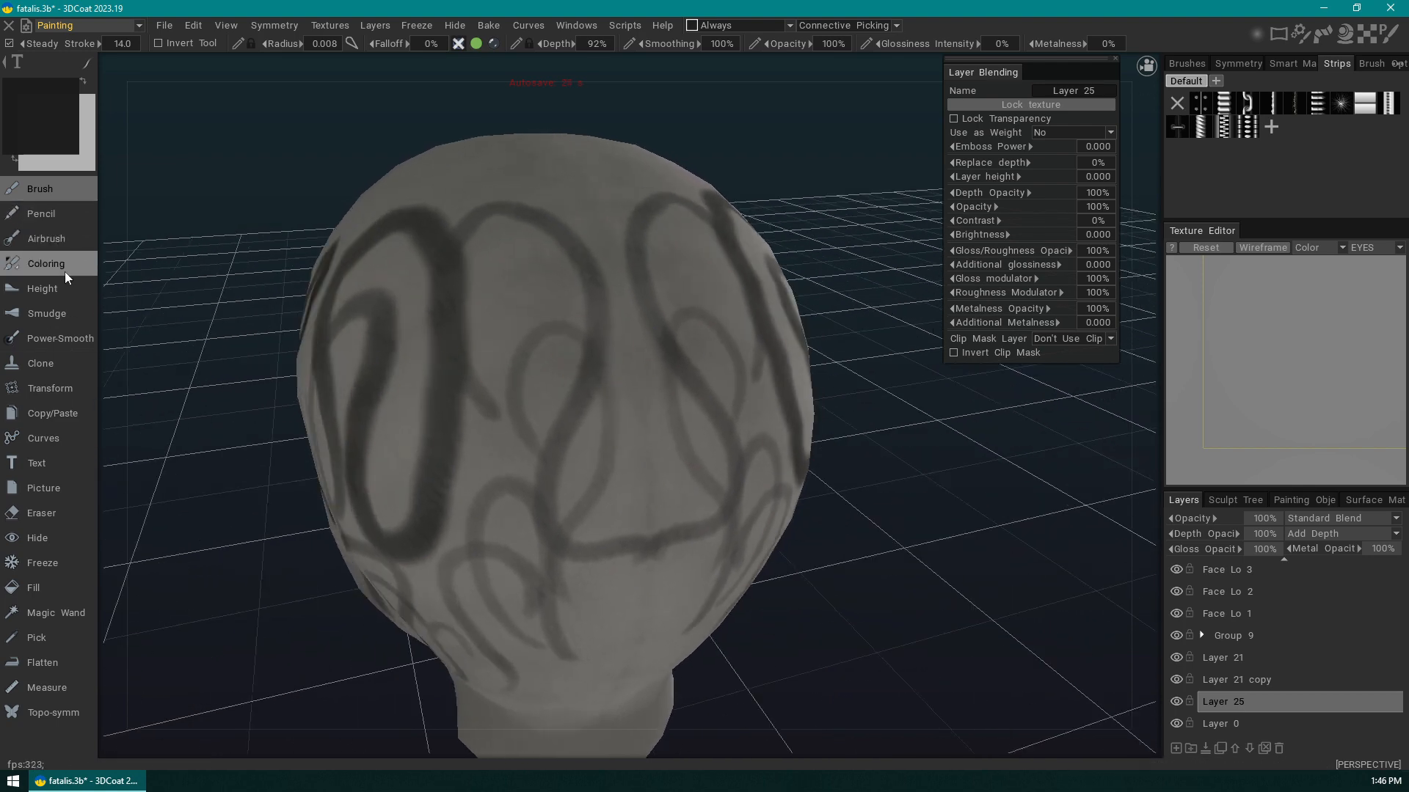
click(59, 316)
mouse_move(733, 526)
mouse_down()
mouse_move(879, 455)
mouse_move(940, 405)
mouse_up()
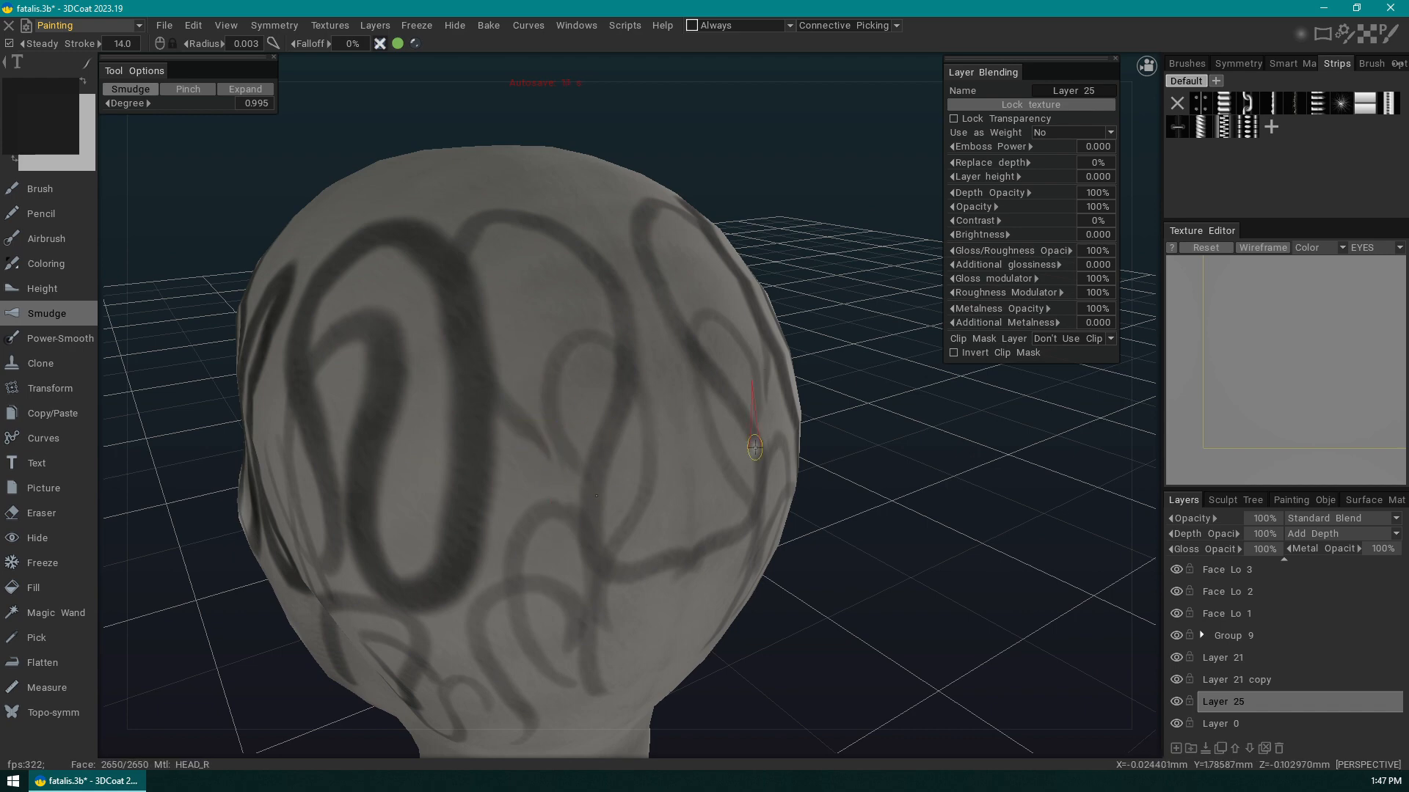
drag(754, 447, 830, 453)
right_drag(660, 470, 670, 468)
mouse_move(519, 380)
mouse_down()
mouse_move(559, 455)
mouse_move(556, 436)
mouse_move(569, 506)
mouse_up()
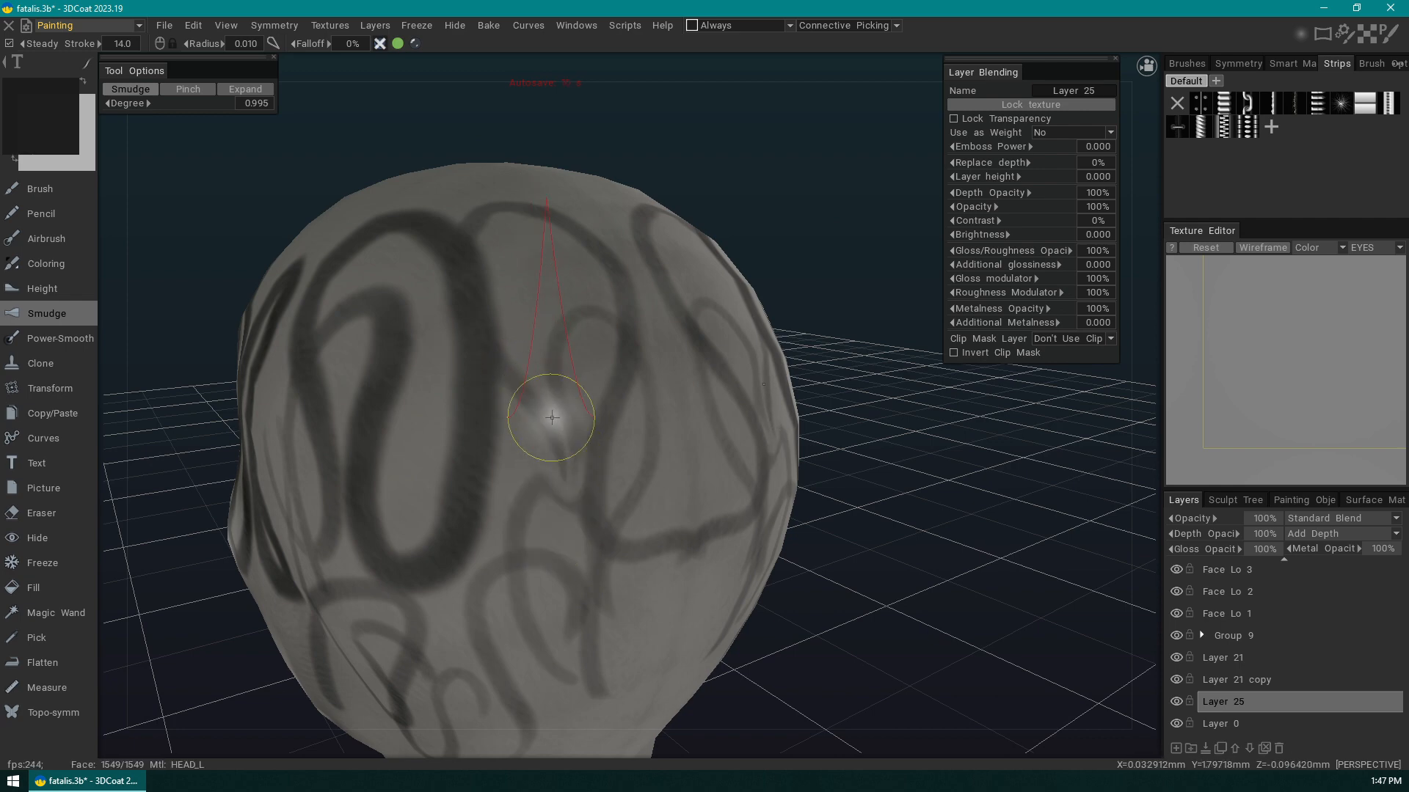
drag(554, 418, 565, 529)
- Smudge the horizontal connecting line downward into mirrored curved branches on the lower back of the head
drag(699, 405, 680, 503)
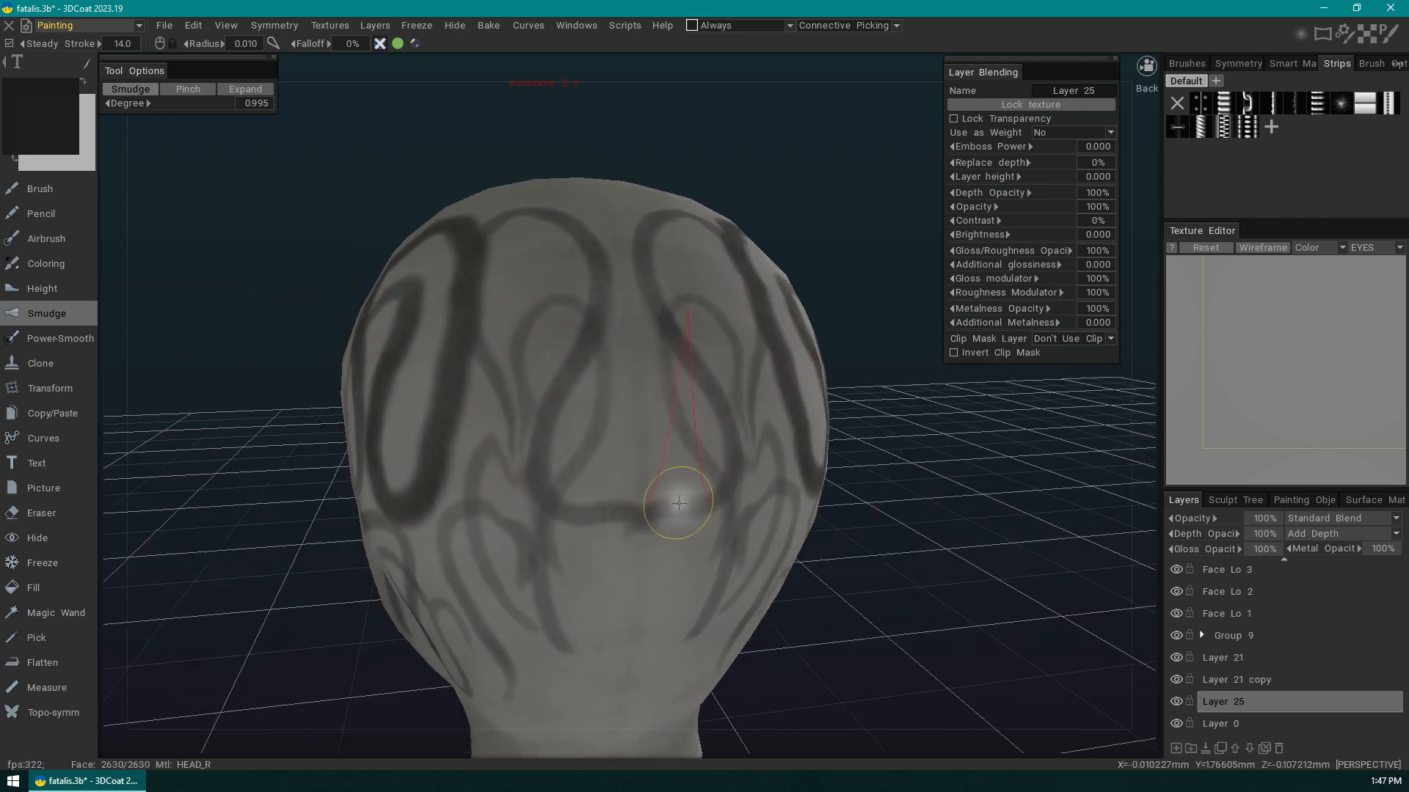
drag(608, 552, 606, 588)
drag(637, 517, 597, 610)
mouse_move(634, 517)
mouse_down()
mouse_move(603, 552)
mouse_move(605, 640)
mouse_up()
mouse_move(635, 517)
mouse_down()
mouse_move(612, 549)
mouse_move(606, 632)
mouse_up()
shift+drag(890, 587, 863, 563)
mouse_move(643, 504)
mouse_down()
mouse_move(648, 571)
mouse_move(598, 629)
mouse_up()
drag(663, 548, 599, 617)
mouse_move(666, 545)
mouse_down()
mouse_move(648, 607)
mouse_move(642, 471)
mouse_up()
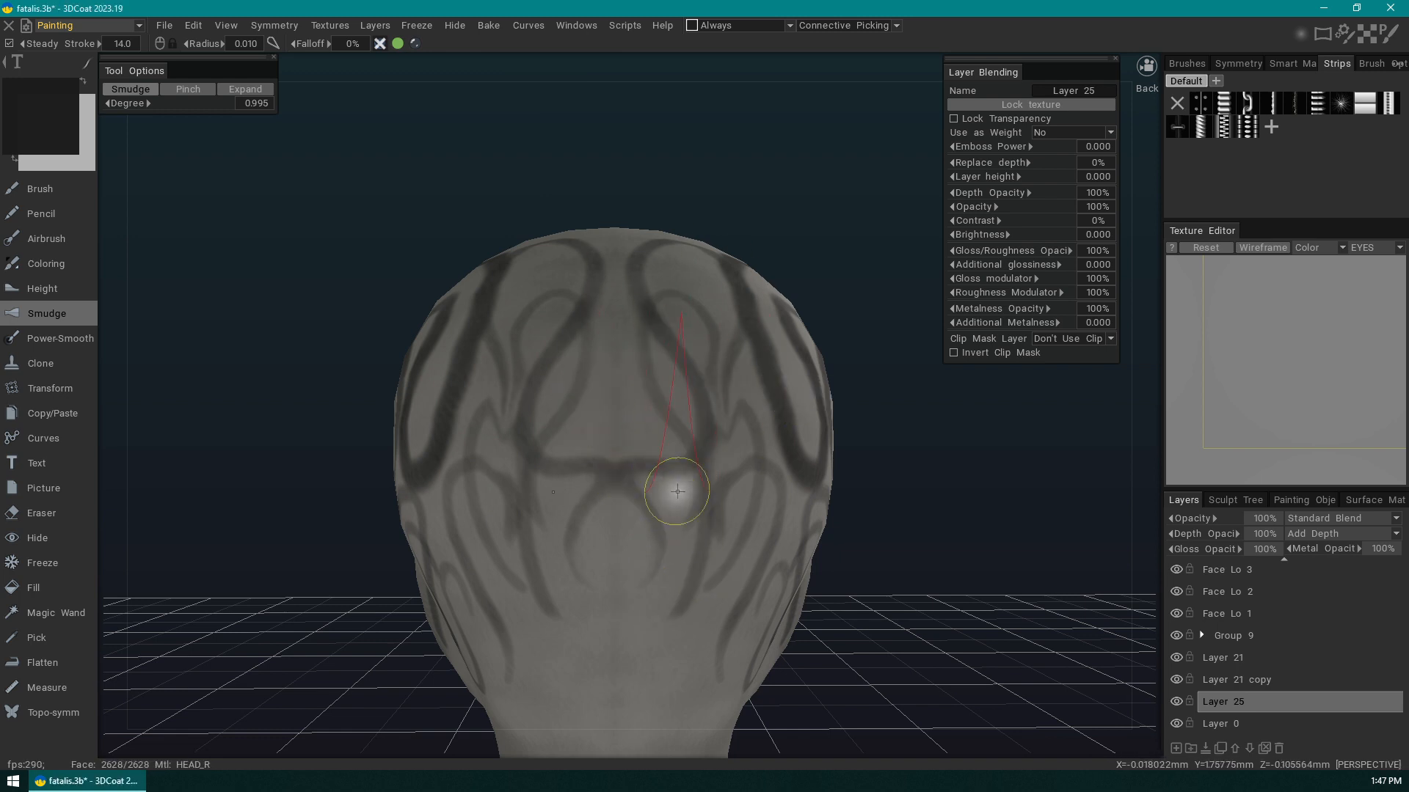
drag(646, 427, 614, 464)
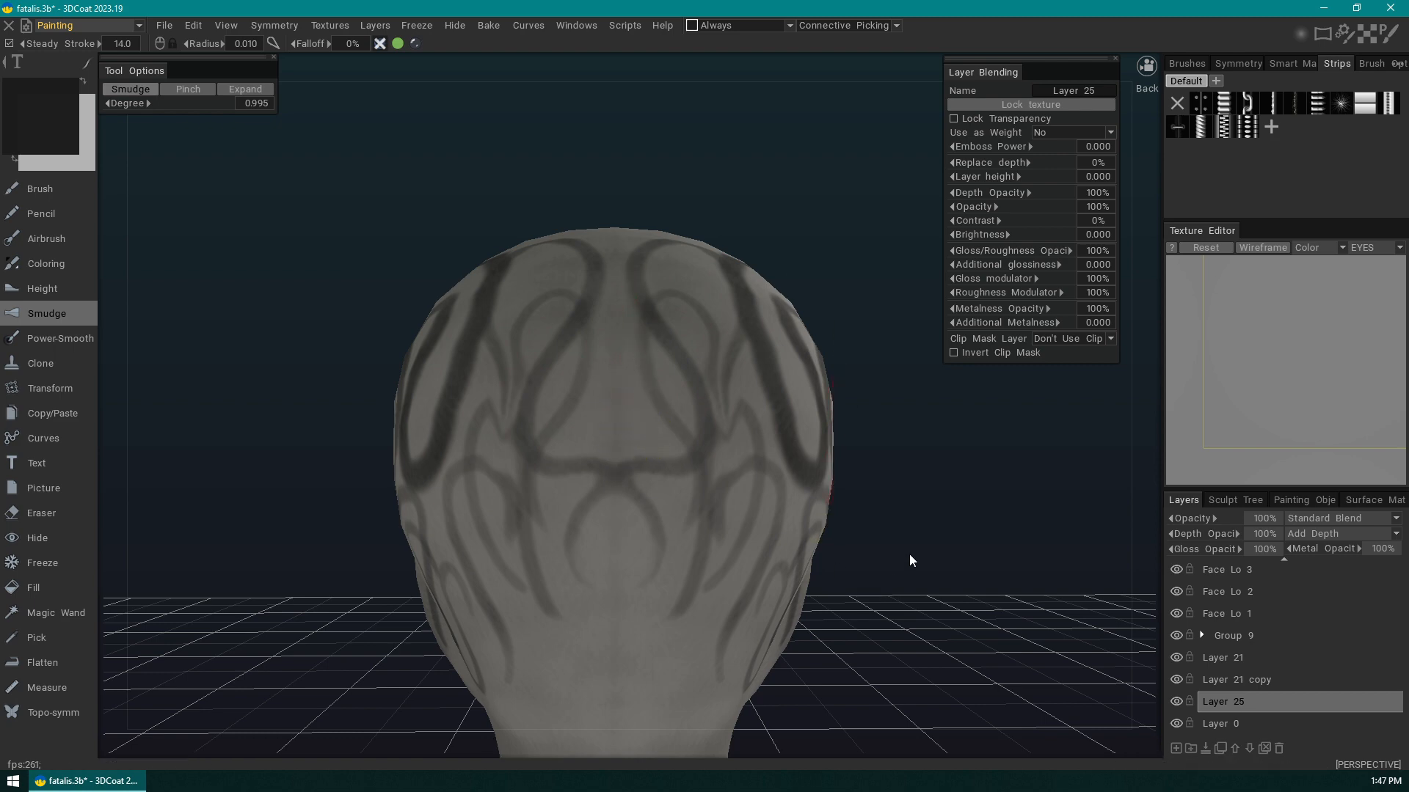
- Activate Power-Smooth with the small soft round alpha from the Rusty metal set and smooth the strokes behind the cheek
drag(910, 555, 941, 551)
mouse_move(925, 501)
mouse_down()
mouse_move(945, 481)
mouse_move(939, 513)
mouse_up()
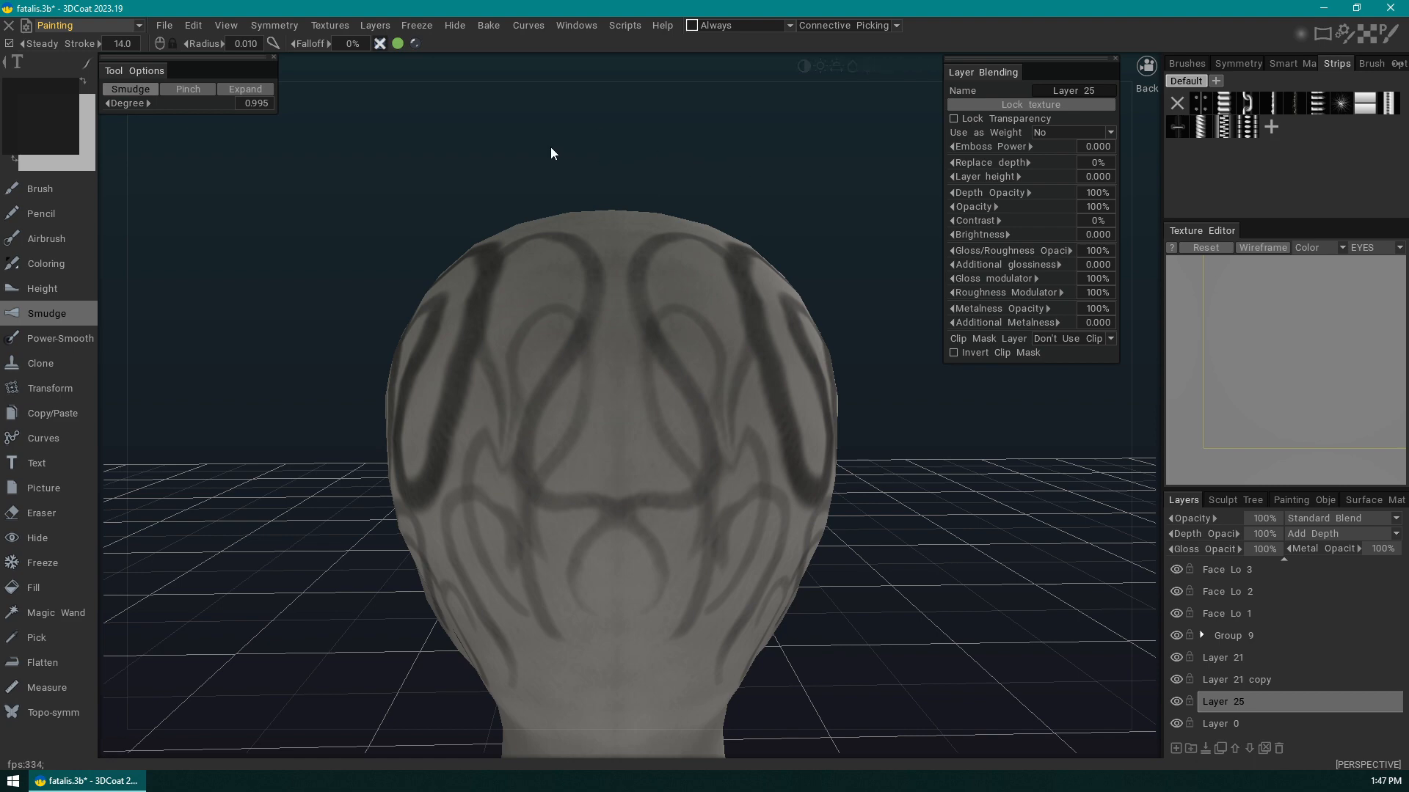
drag(972, 532, 968, 518)
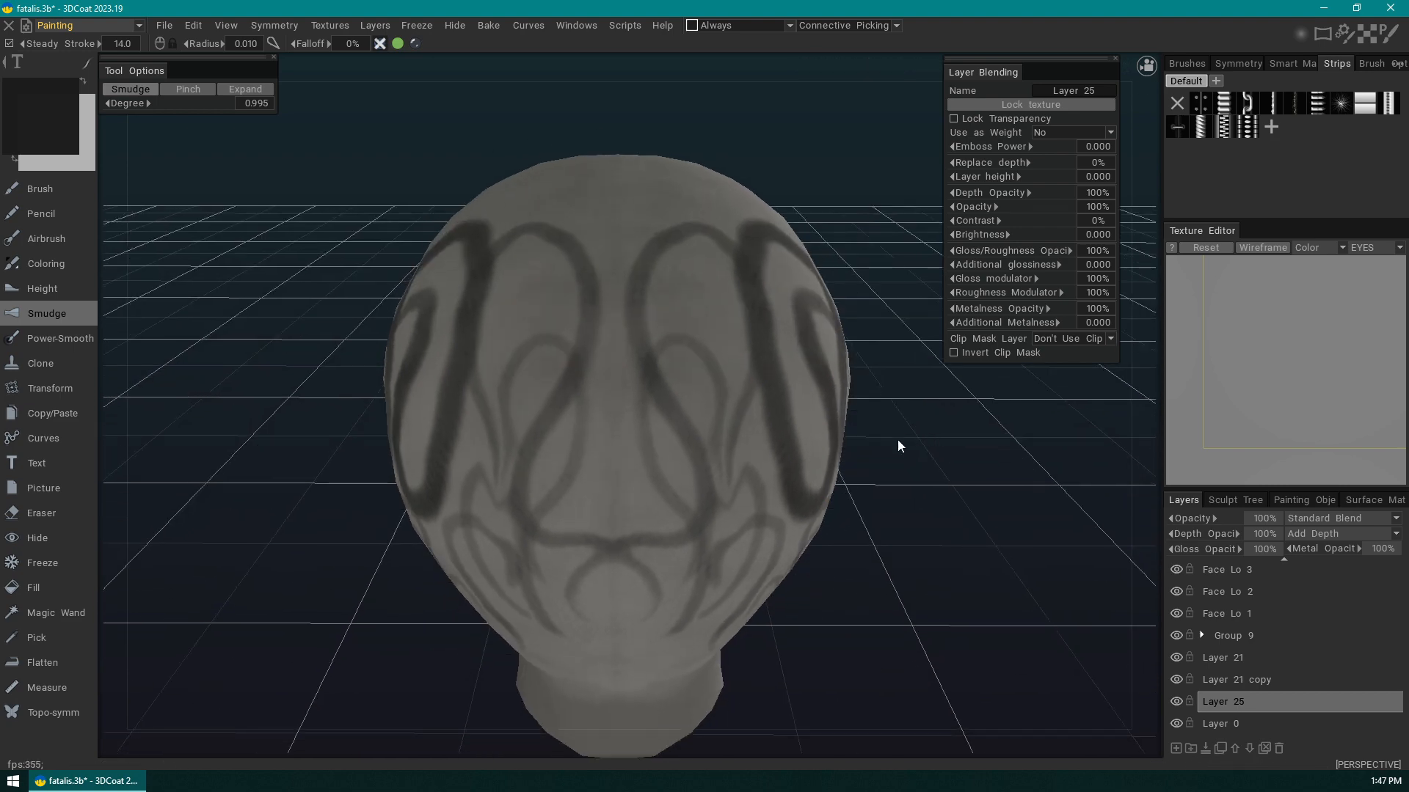
mouse_move(333, 632)
mouse_down()
mouse_move(434, 557)
mouse_move(884, 393)
mouse_move(843, 503)
mouse_move(817, 501)
mouse_move(831, 505)
mouse_move(801, 407)
mouse_move(813, 434)
mouse_up()
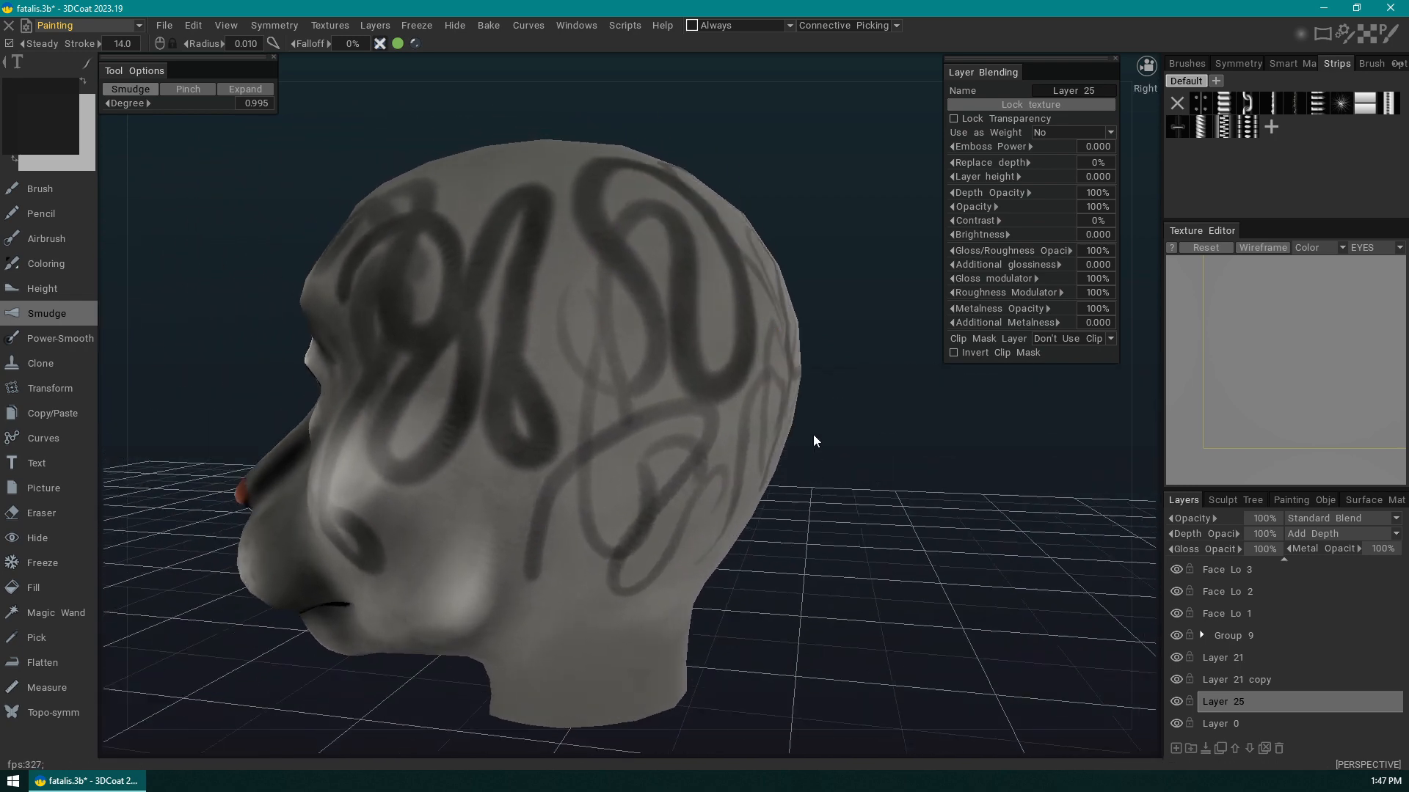
click(81, 339)
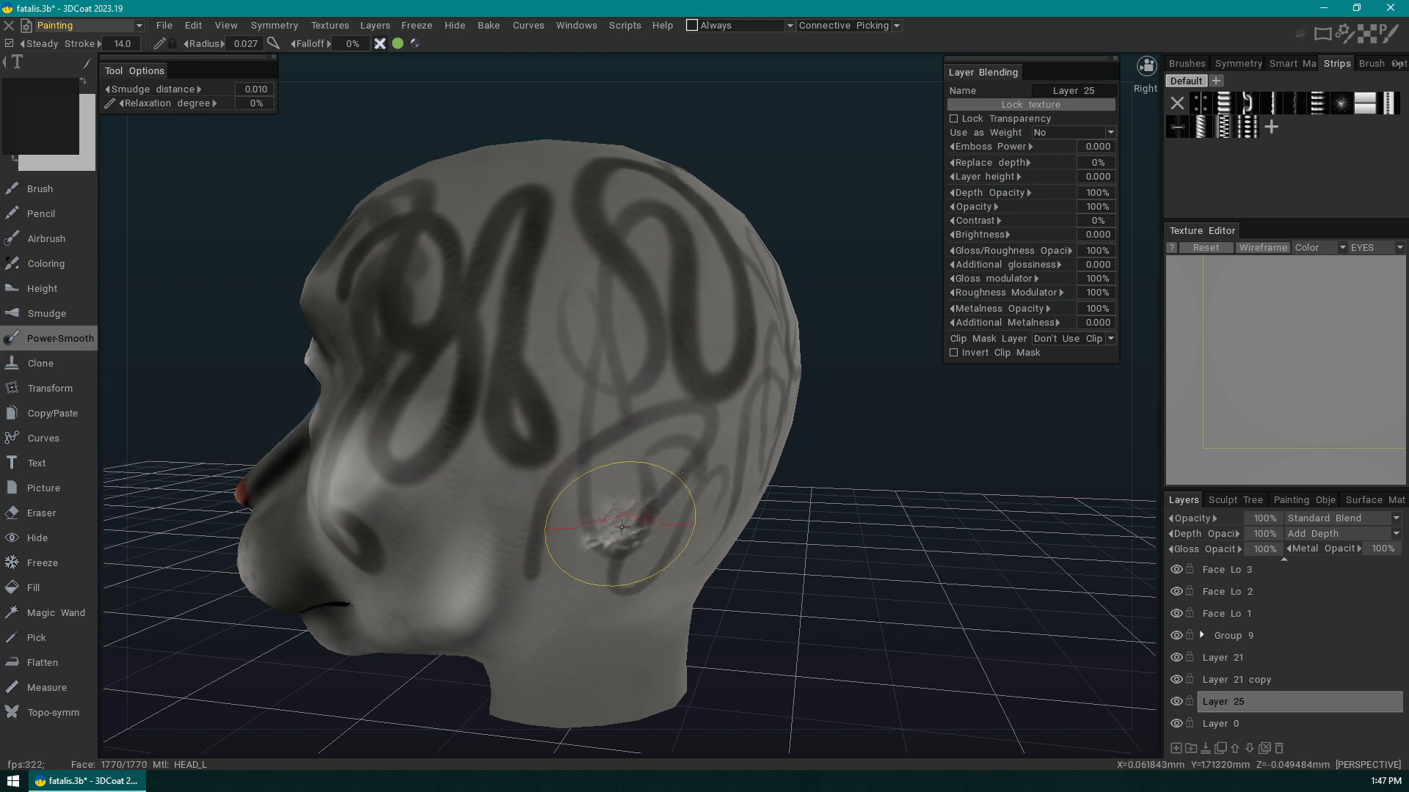
click(1187, 63)
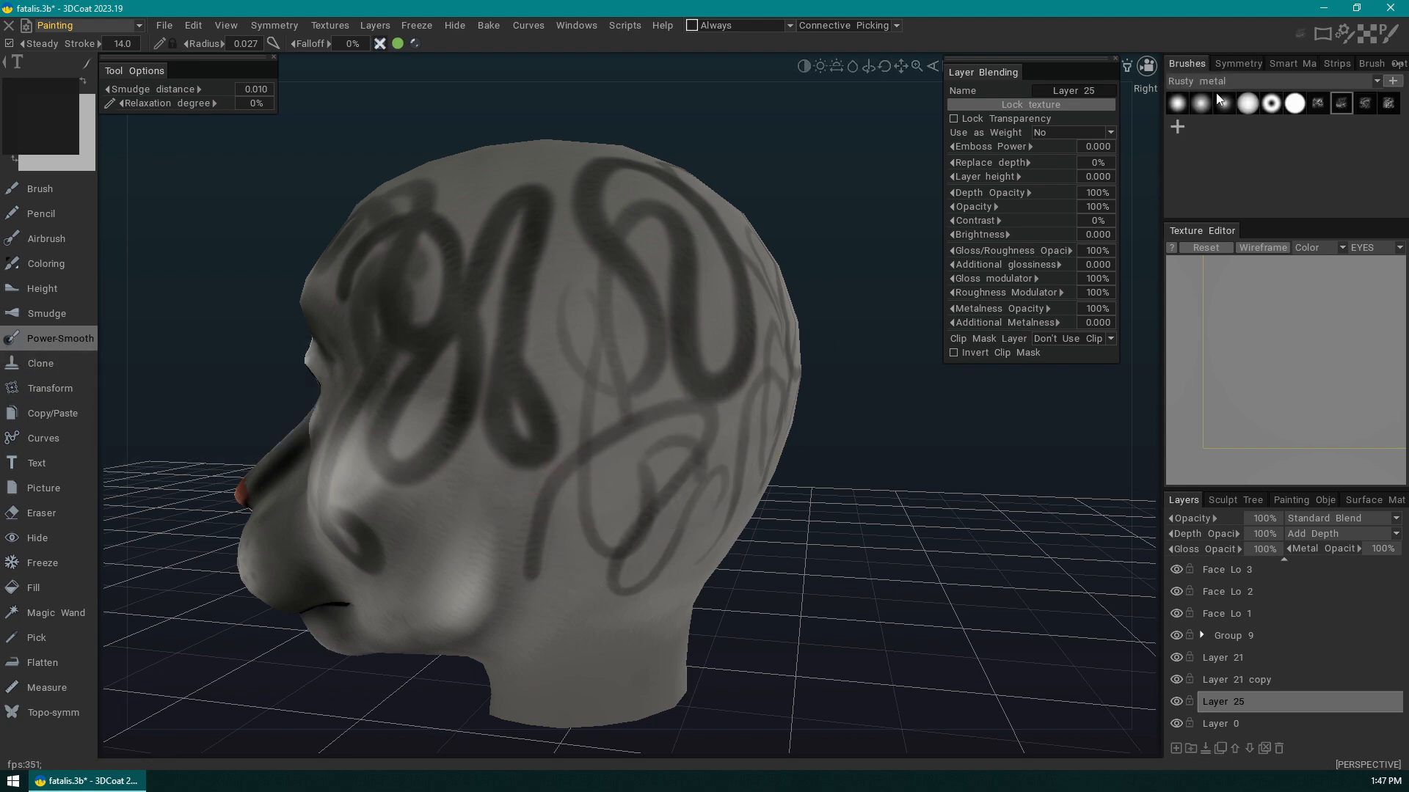
drag(1032, 394, 816, 474)
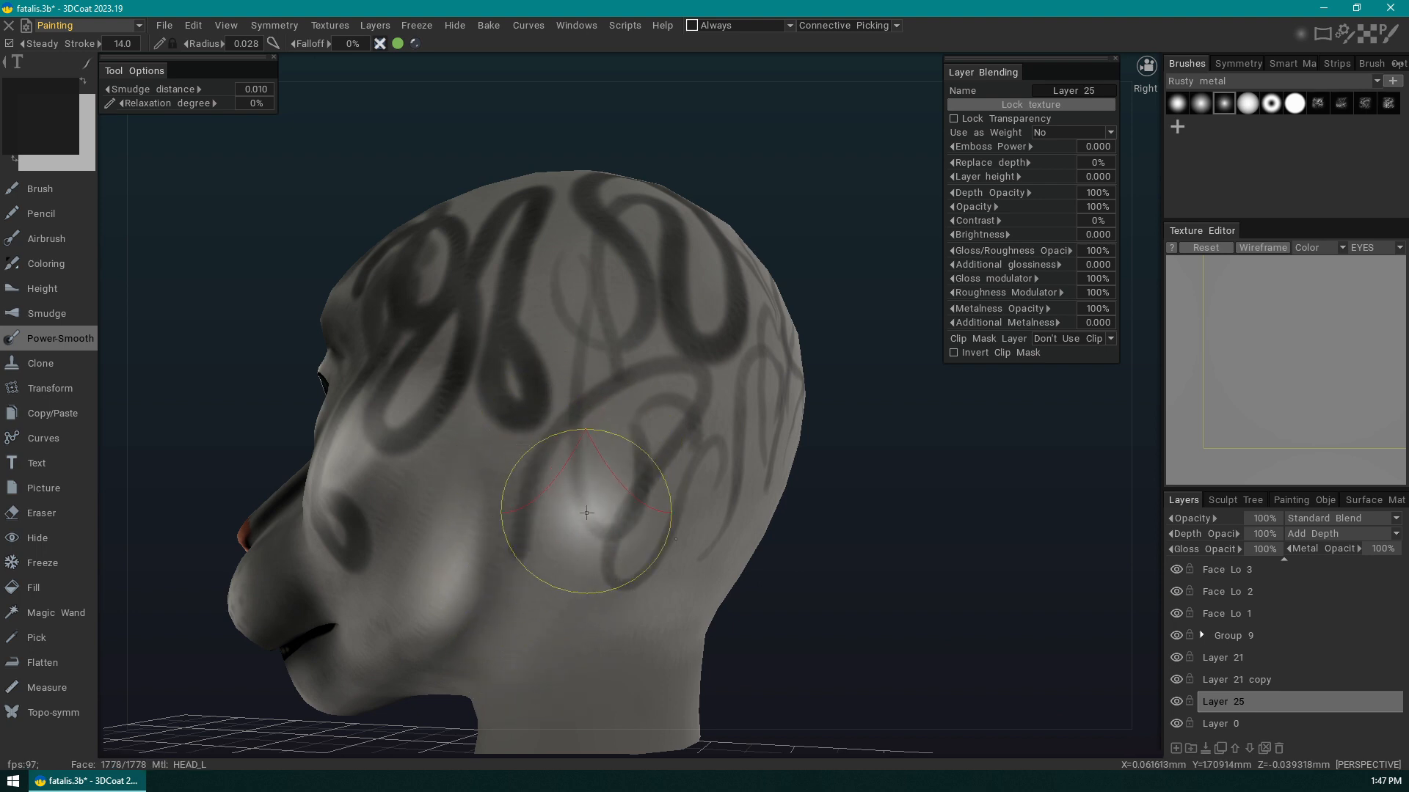
- Reduce the Power-Smooth radius to 0.018 and smooth away the curls below the connecting line on the back of the head
mouse_move(865, 519)
mouse_down()
mouse_move(876, 515)
mouse_move(906, 606)
mouse_move(902, 554)
mouse_move(922, 519)
mouse_up()
right_drag(922, 518, 919, 543)
right_drag(636, 457, 595, 446)
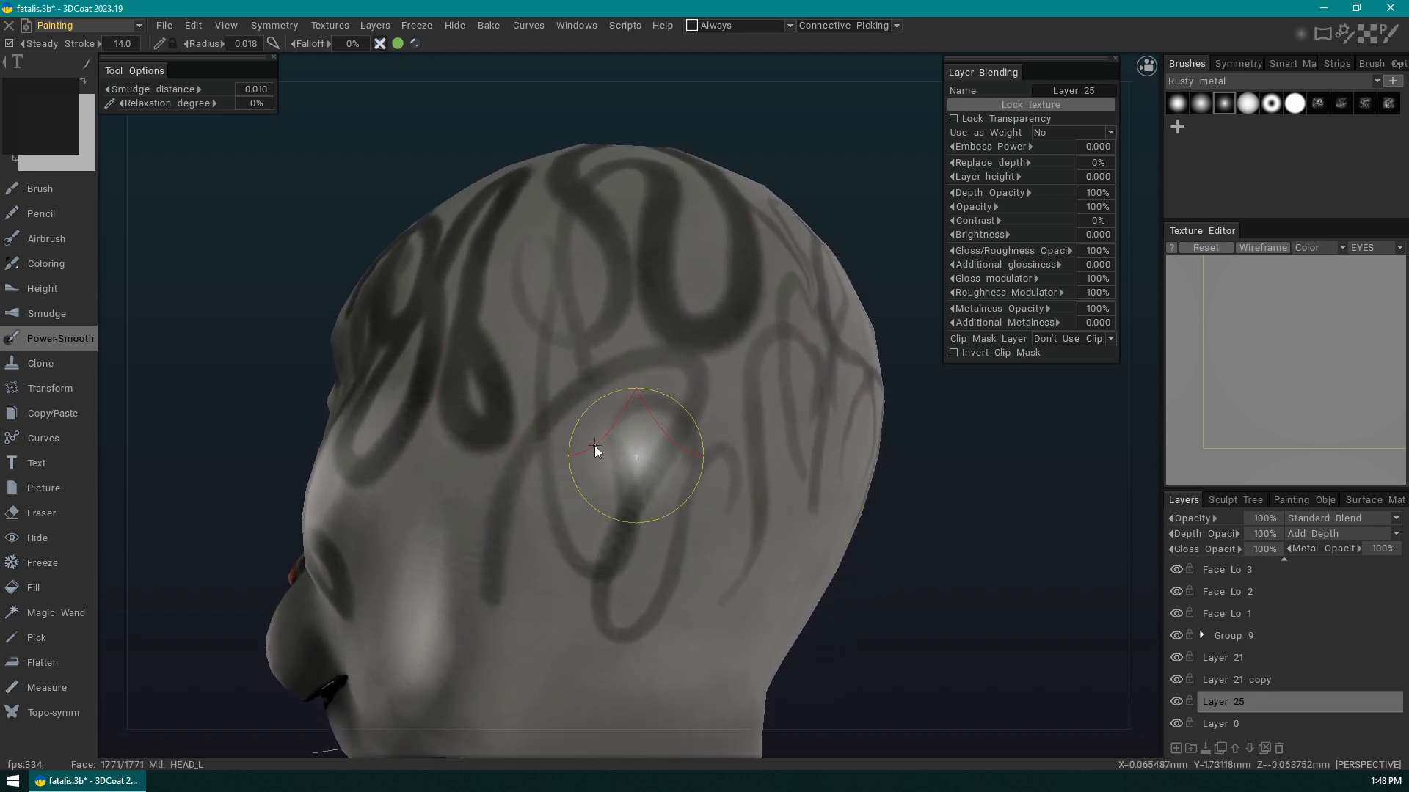
drag(942, 518, 907, 552)
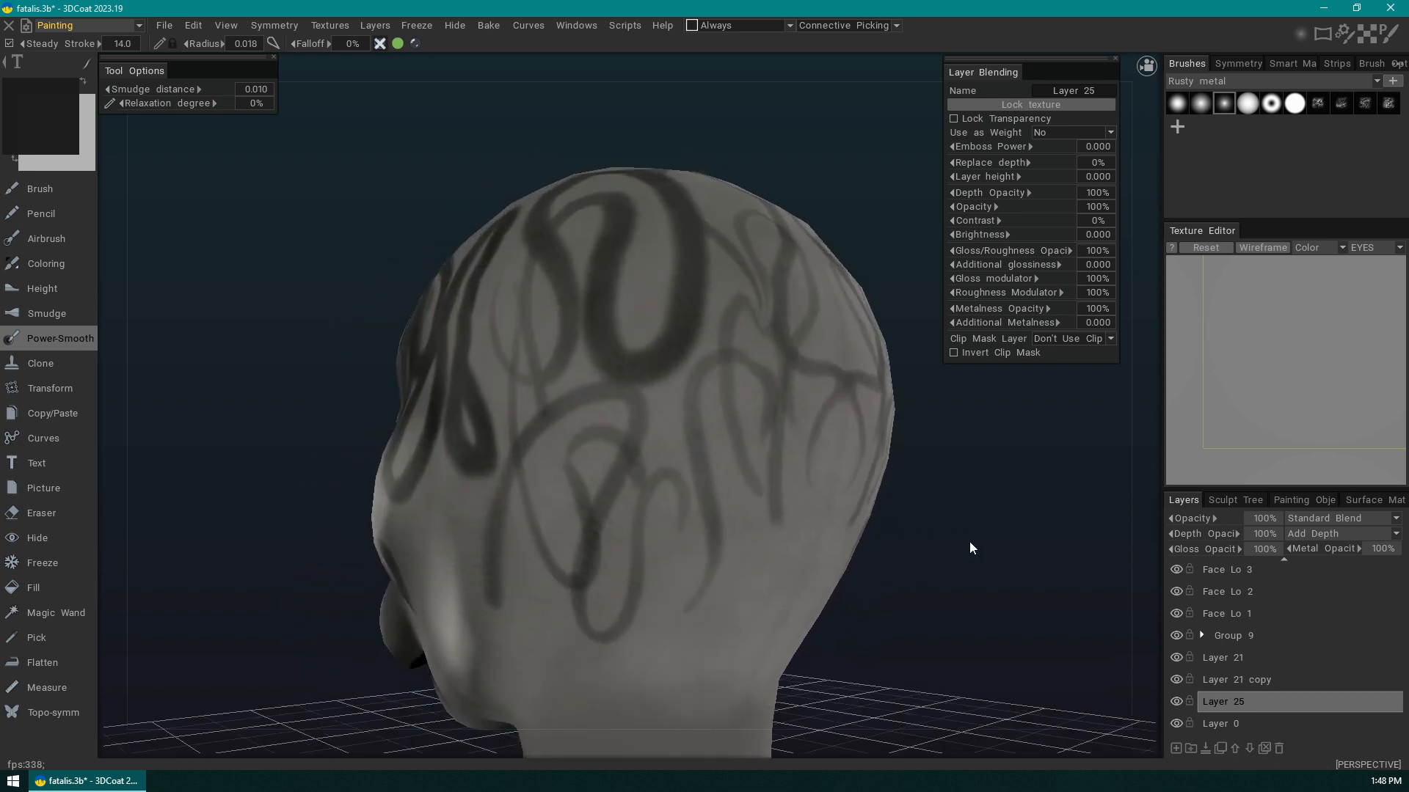
mouse_move(966, 537)
middle_down()
mouse_move(914, 496)
mouse_move(845, 501)
middle_up()
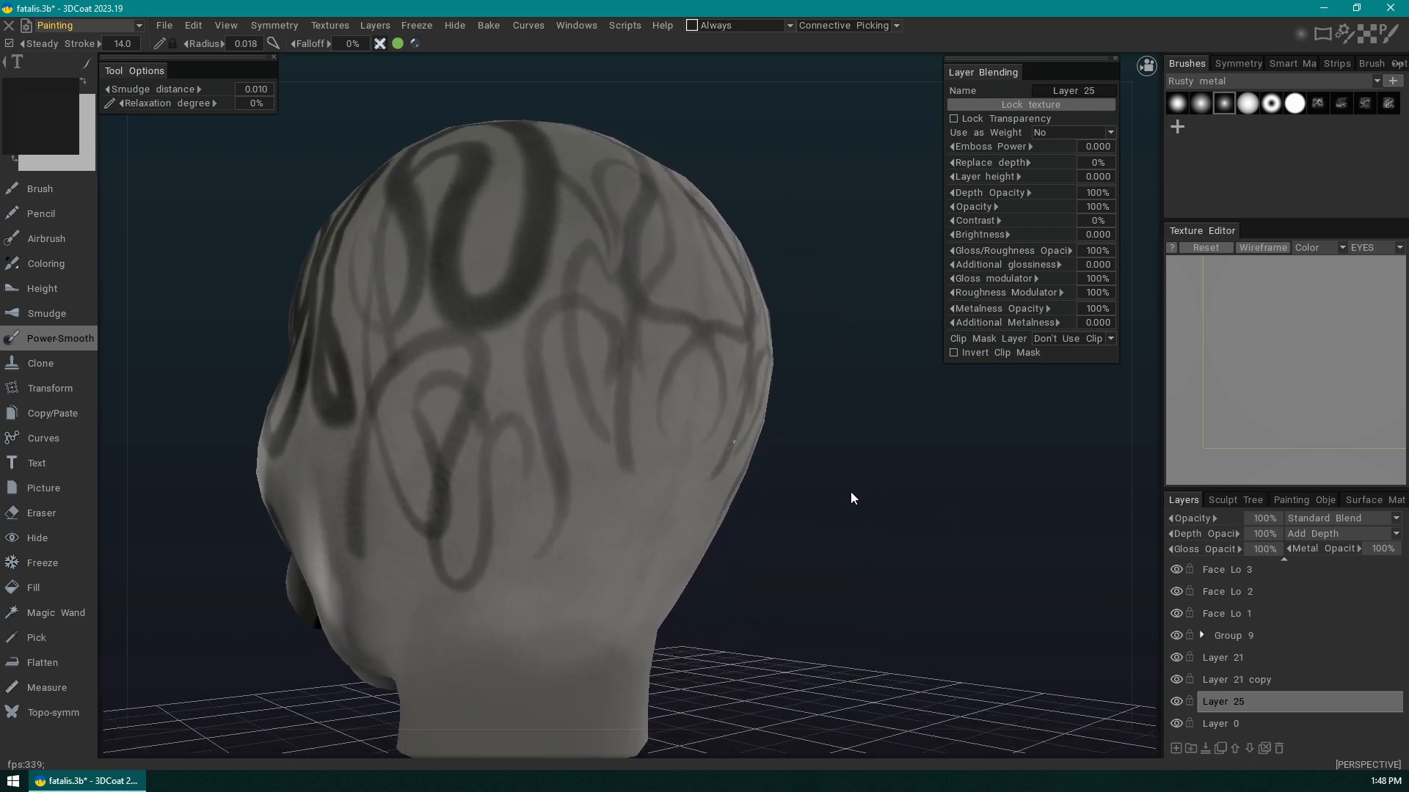
drag(851, 491, 796, 499)
mouse_move(640, 443)
mouse_down()
mouse_move(645, 371)
mouse_move(662, 362)
mouse_move(653, 373)
mouse_up()
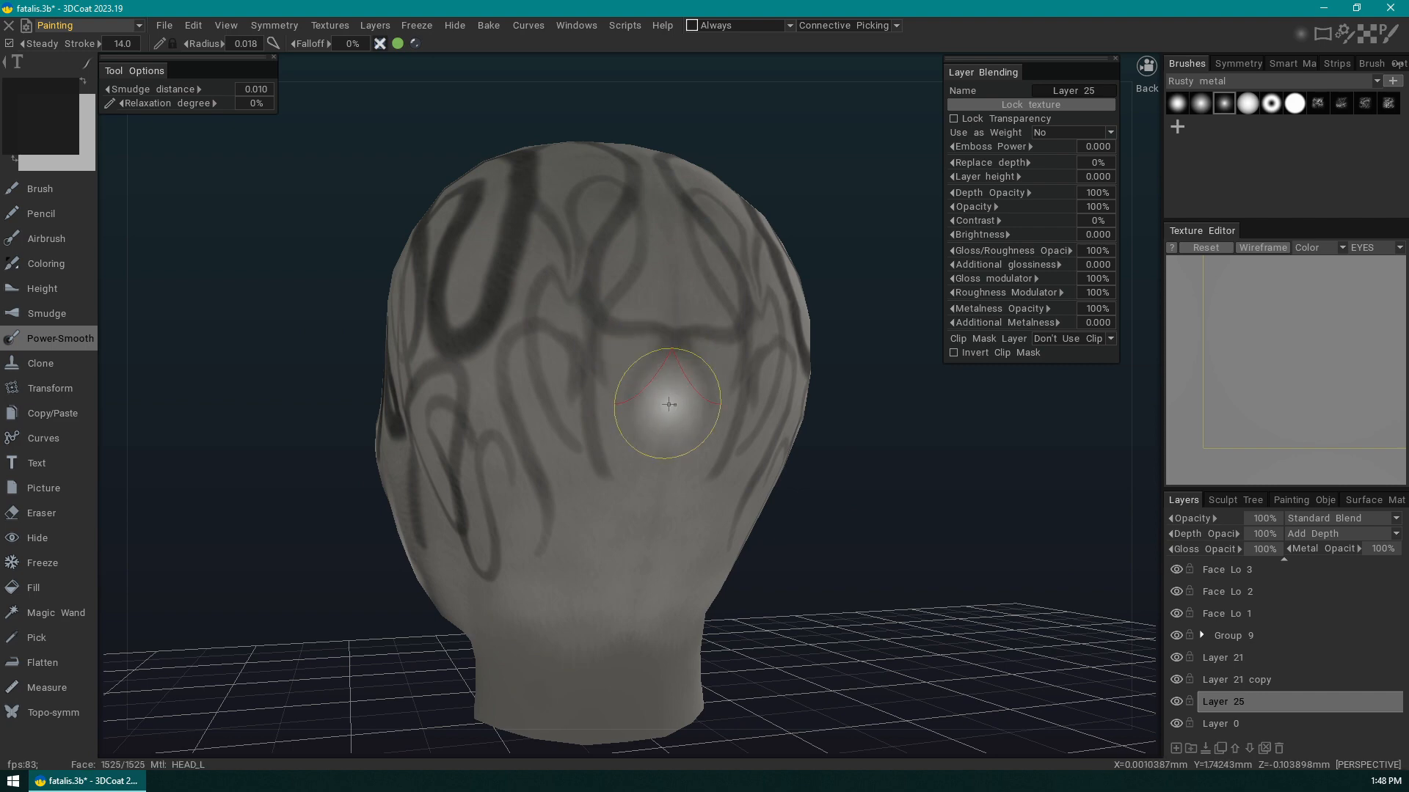
- Reduce the Power-Smooth radius to 0.007 and smooth the connecting line and the curves beneath it on the back of the head
mouse_move(860, 484)
mouse_down()
mouse_move(944, 464)
mouse_move(961, 500)
mouse_move(936, 481)
mouse_up()
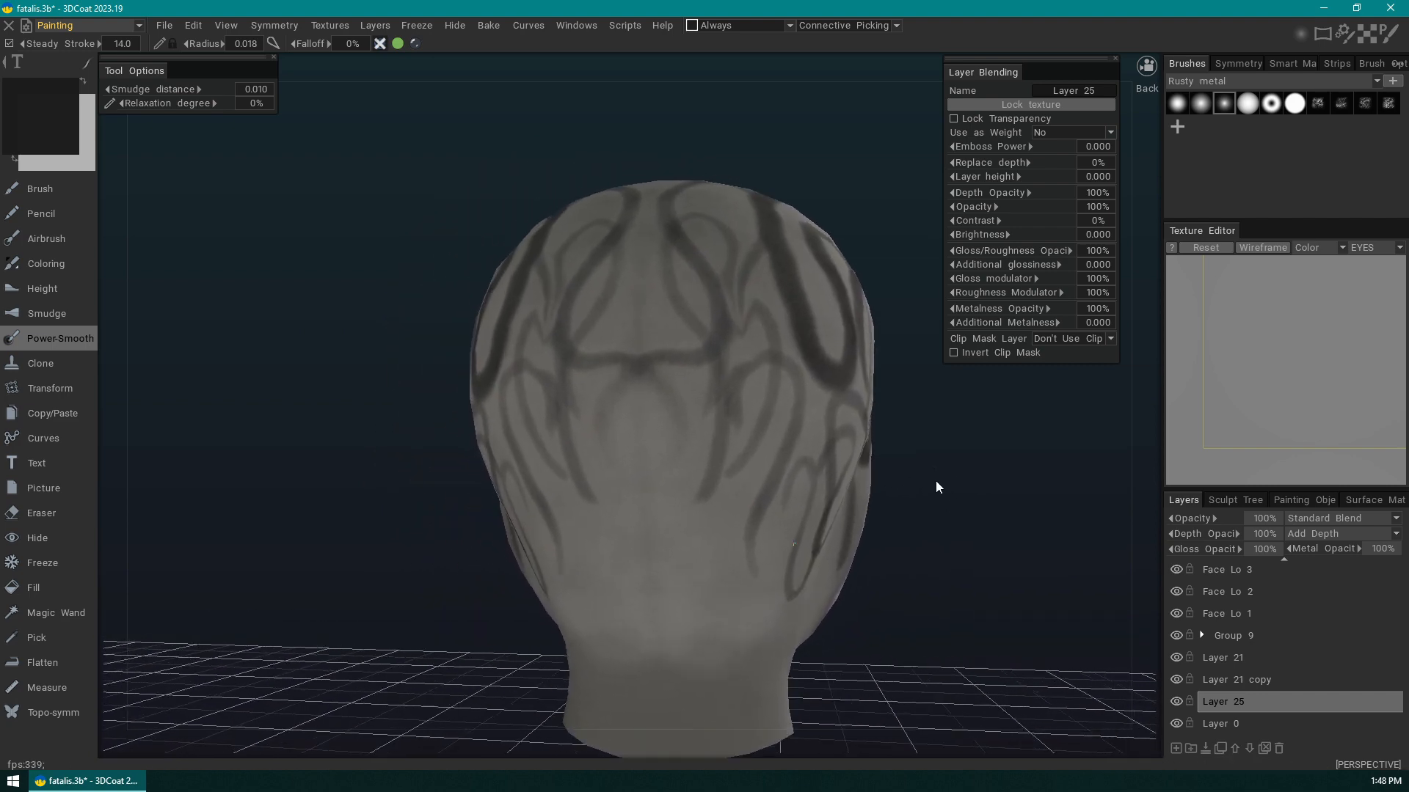
scroll(938, 483, up, 5)
drag(235, 477, 341, 469)
mouse_move(569, 465)
right_down()
mouse_move(661, 411)
mouse_move(607, 418)
mouse_move(620, 464)
right_up()
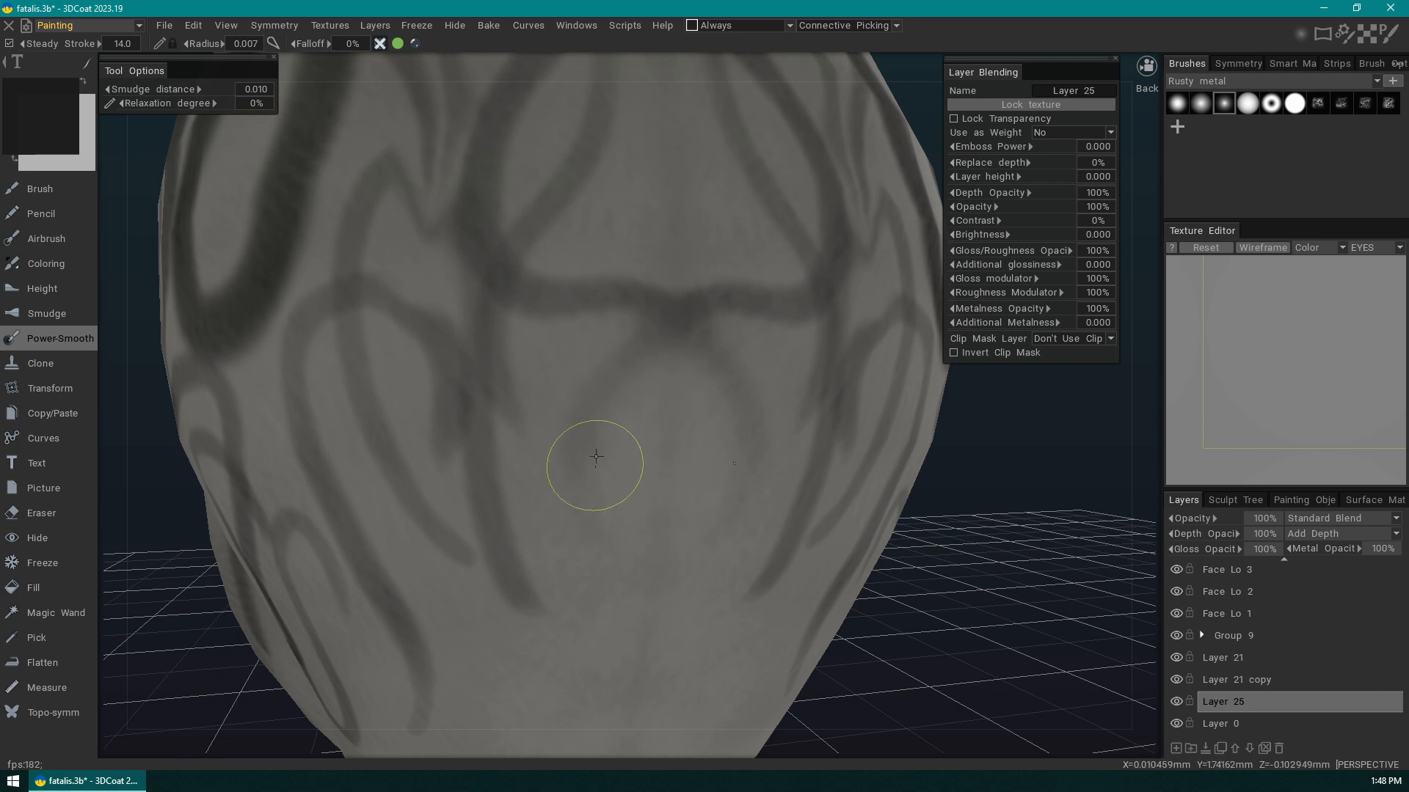
mouse_move(658, 358)
mouse_down()
mouse_move(588, 242)
mouse_move(557, 245)
mouse_up()
mouse_move(593, 274)
mouse_down()
mouse_move(660, 277)
mouse_move(645, 284)
mouse_up()
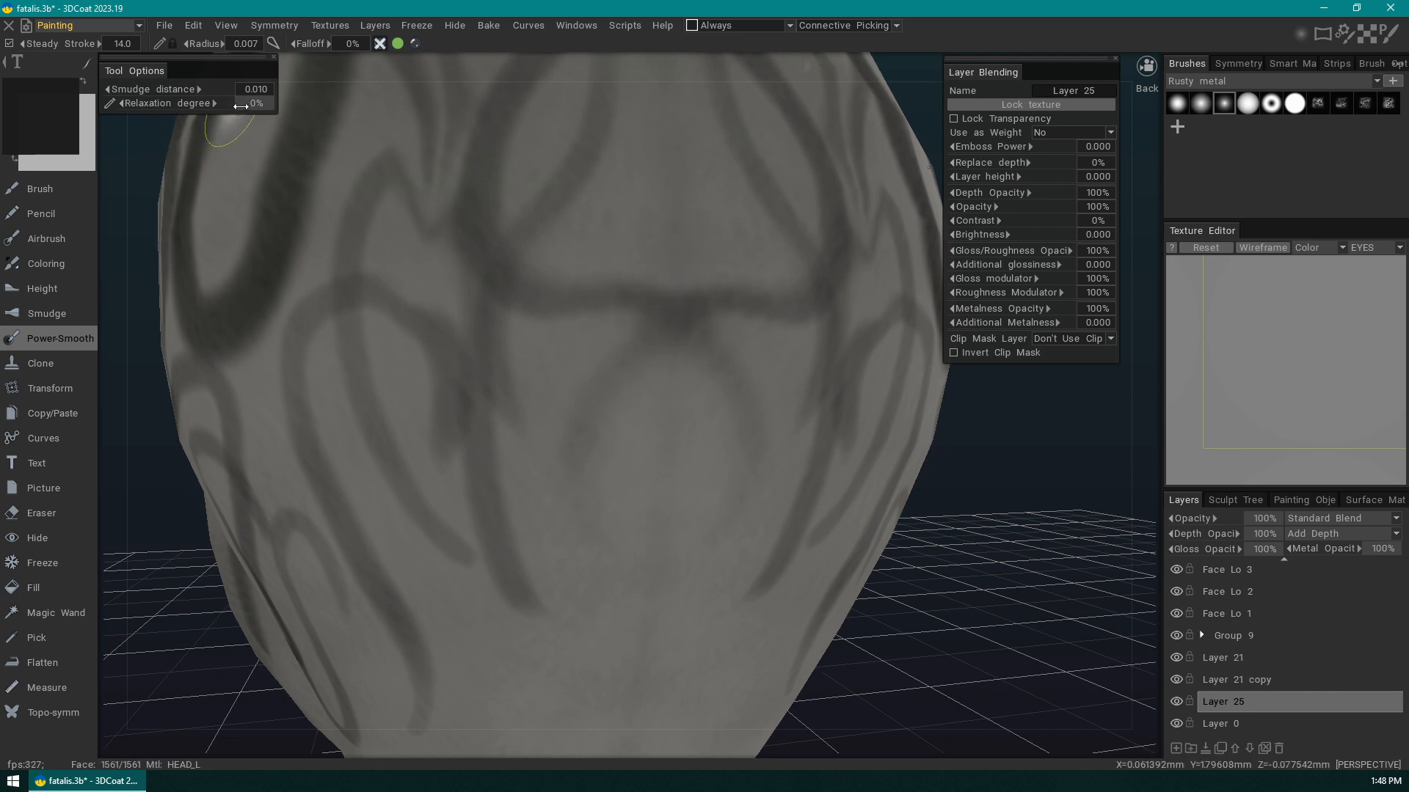
- Set the smudge distance to 0.215 and smooth the connecting line's ends and the mirrored branches on the lower back of the head
drag(146, 88, 194, 89)
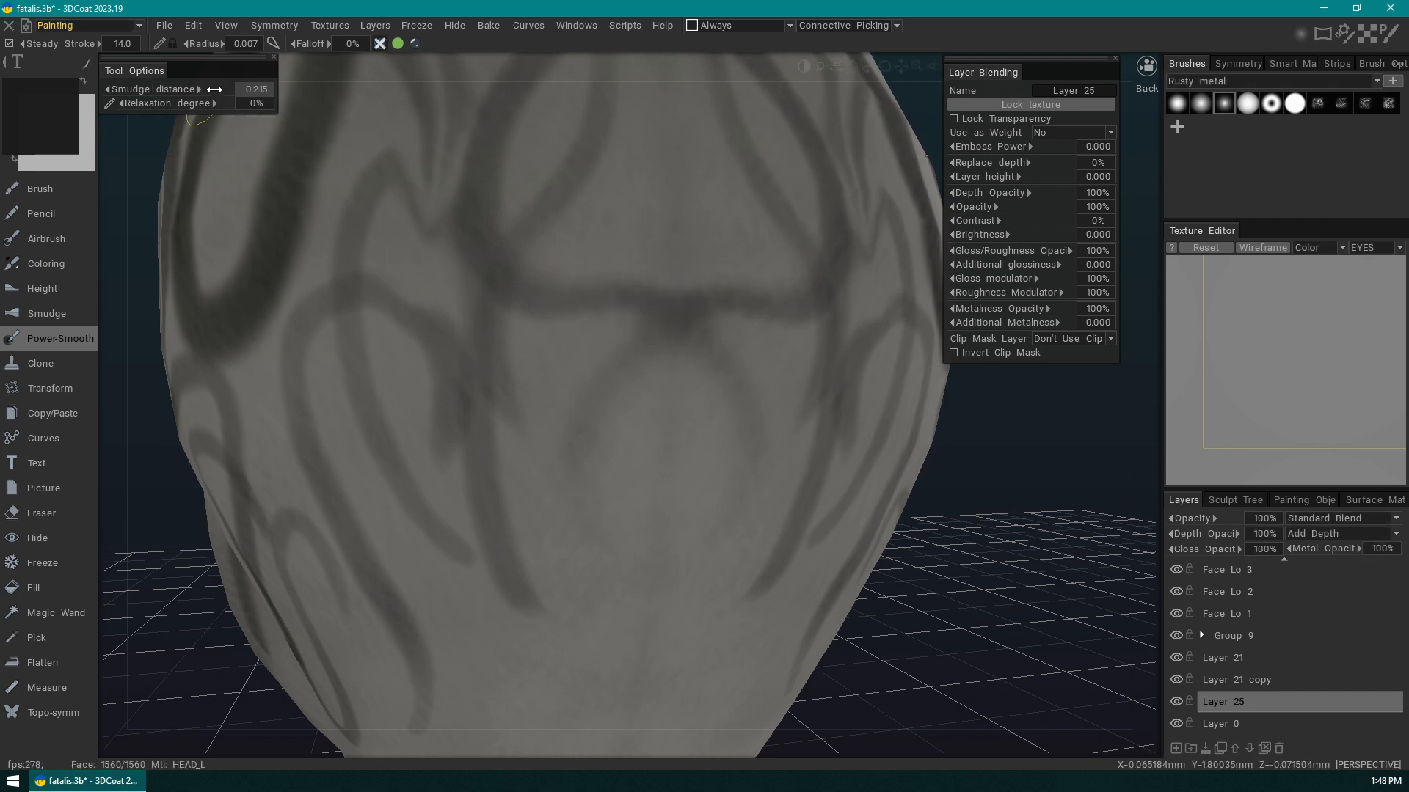
drag(499, 396, 510, 390)
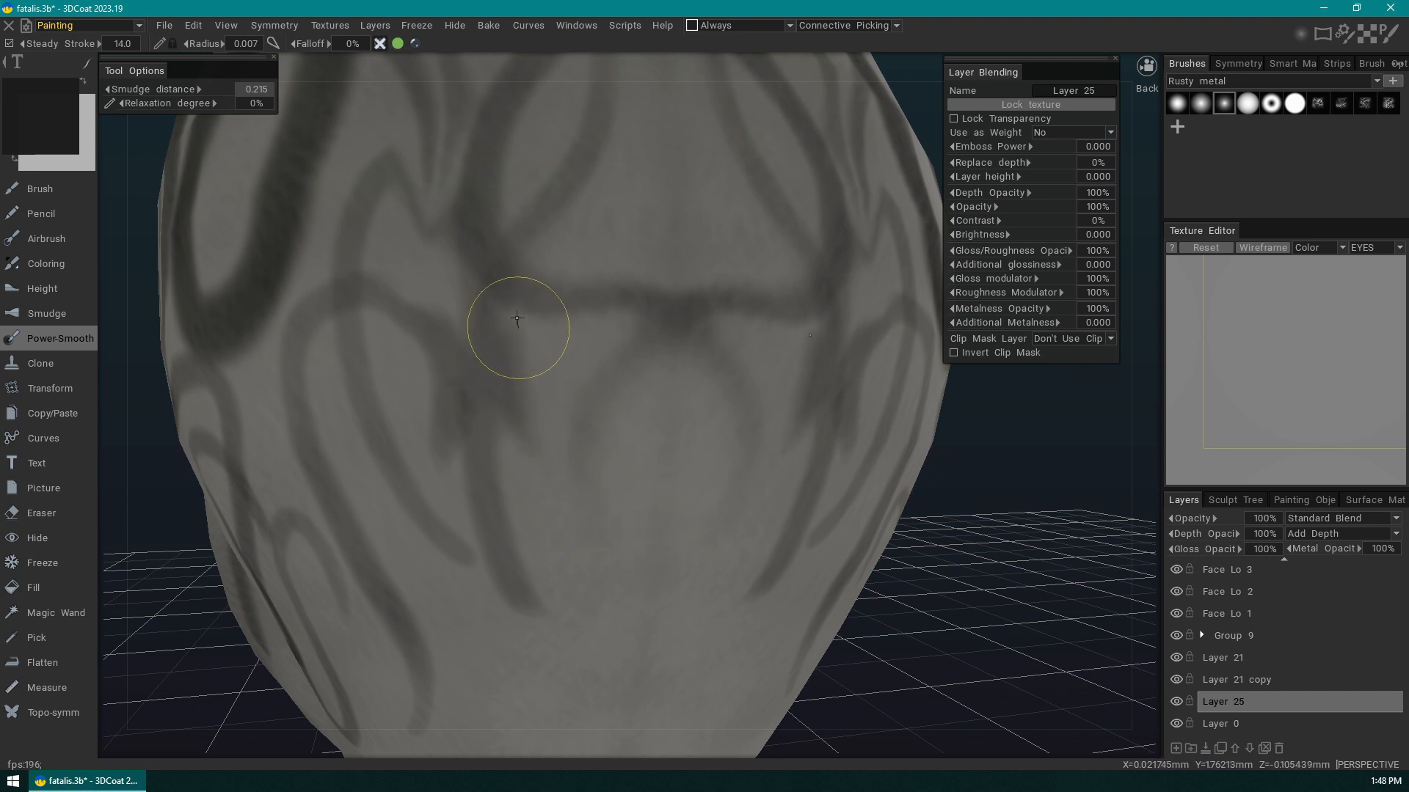
click(660, 542)
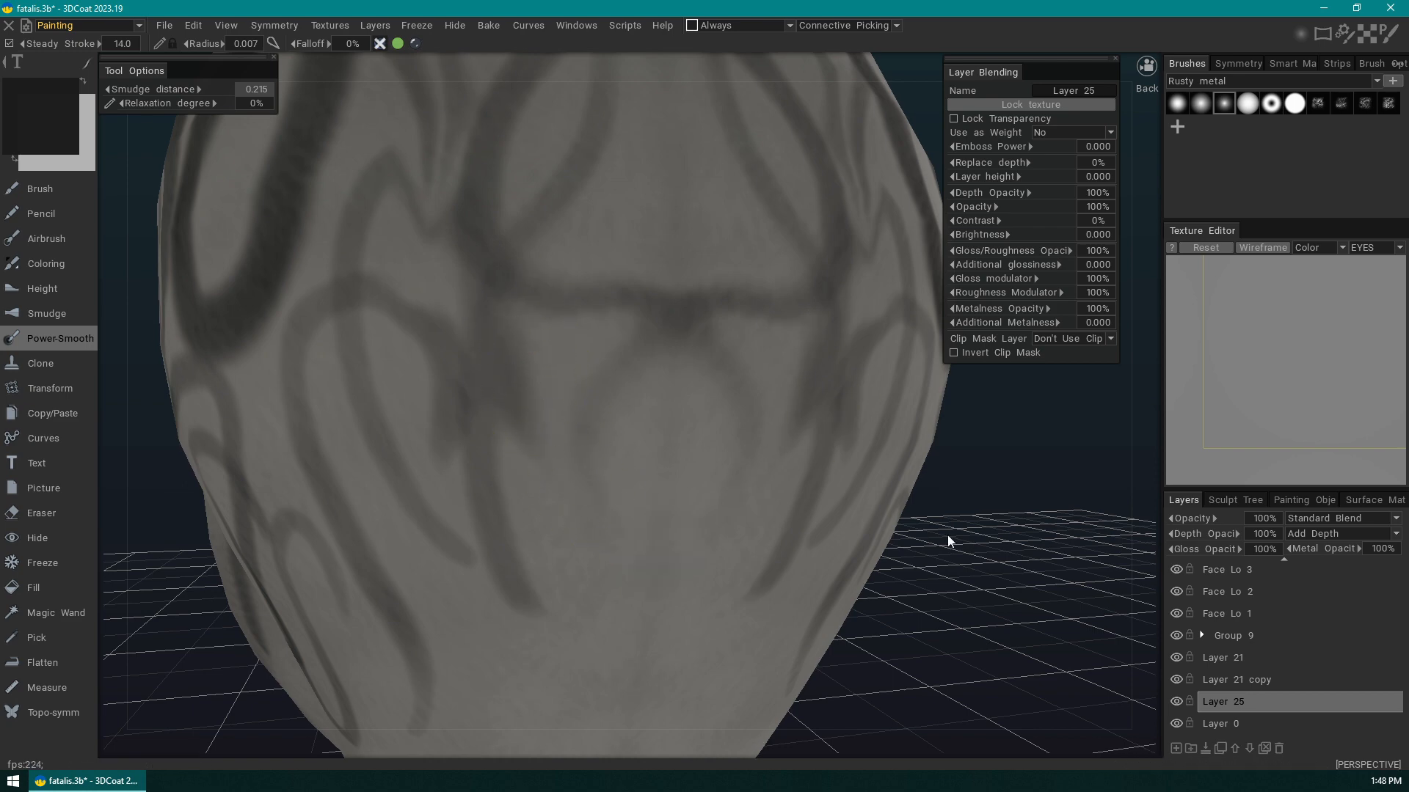
drag(948, 535, 1002, 601)
click(623, 356)
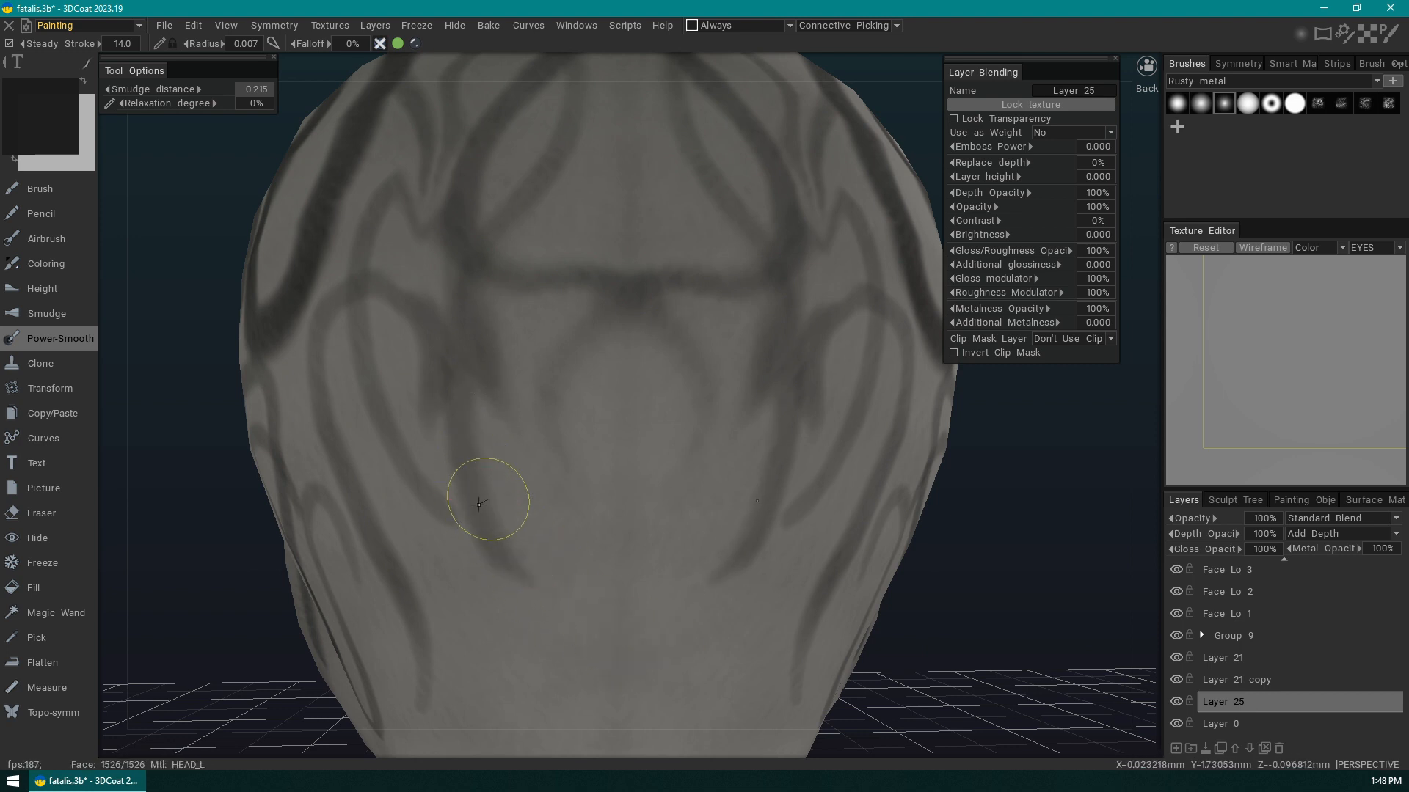
mouse_move(487, 497)
mouse_down()
mouse_move(465, 411)
mouse_move(656, 512)
mouse_up()
right_drag(656, 512, 984, 576)
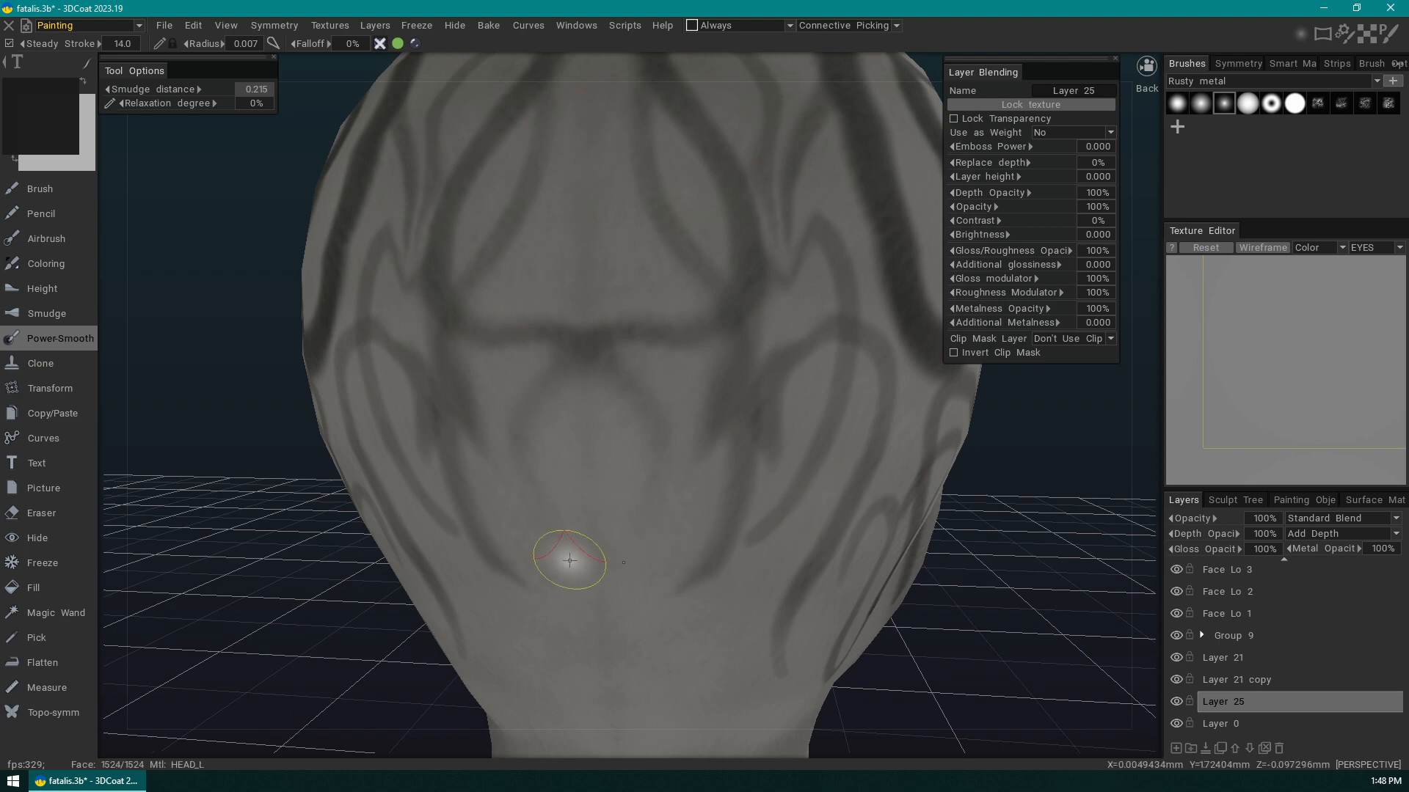
mouse_move(566, 557)
mouse_down()
mouse_move(588, 497)
mouse_move(613, 494)
mouse_up()
mouse_move(575, 549)
mouse_down()
mouse_move(564, 394)
mouse_move(544, 503)
mouse_move(576, 396)
mouse_up()
- Disable Steady Stroke, enlarge the radius to about 0.012 and soften the connecting line and the lines above it
mouse_move(624, 384)
right_down()
mouse_move(981, 543)
mouse_move(944, 548)
mouse_move(957, 485)
mouse_move(930, 507)
right_up()
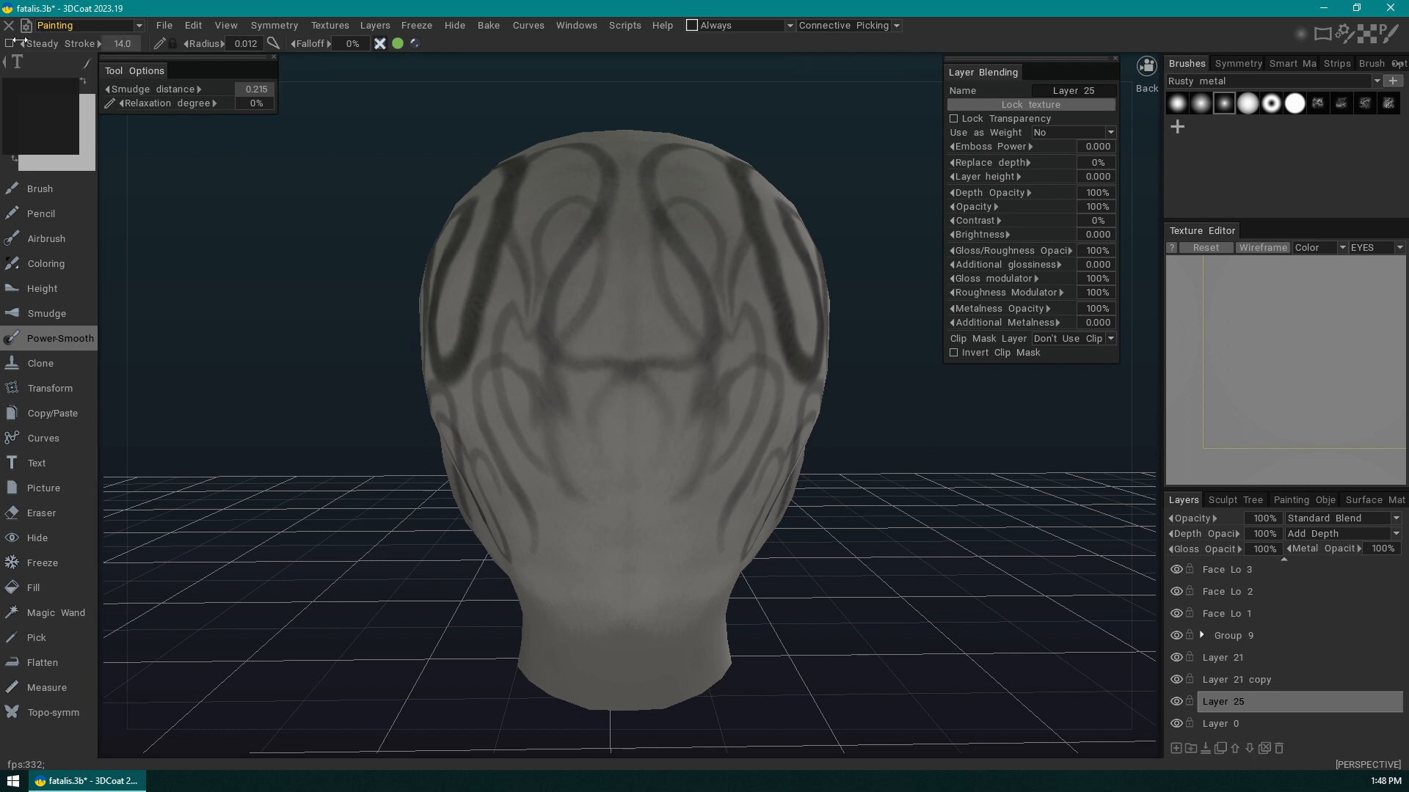
drag(909, 538, 895, 565)
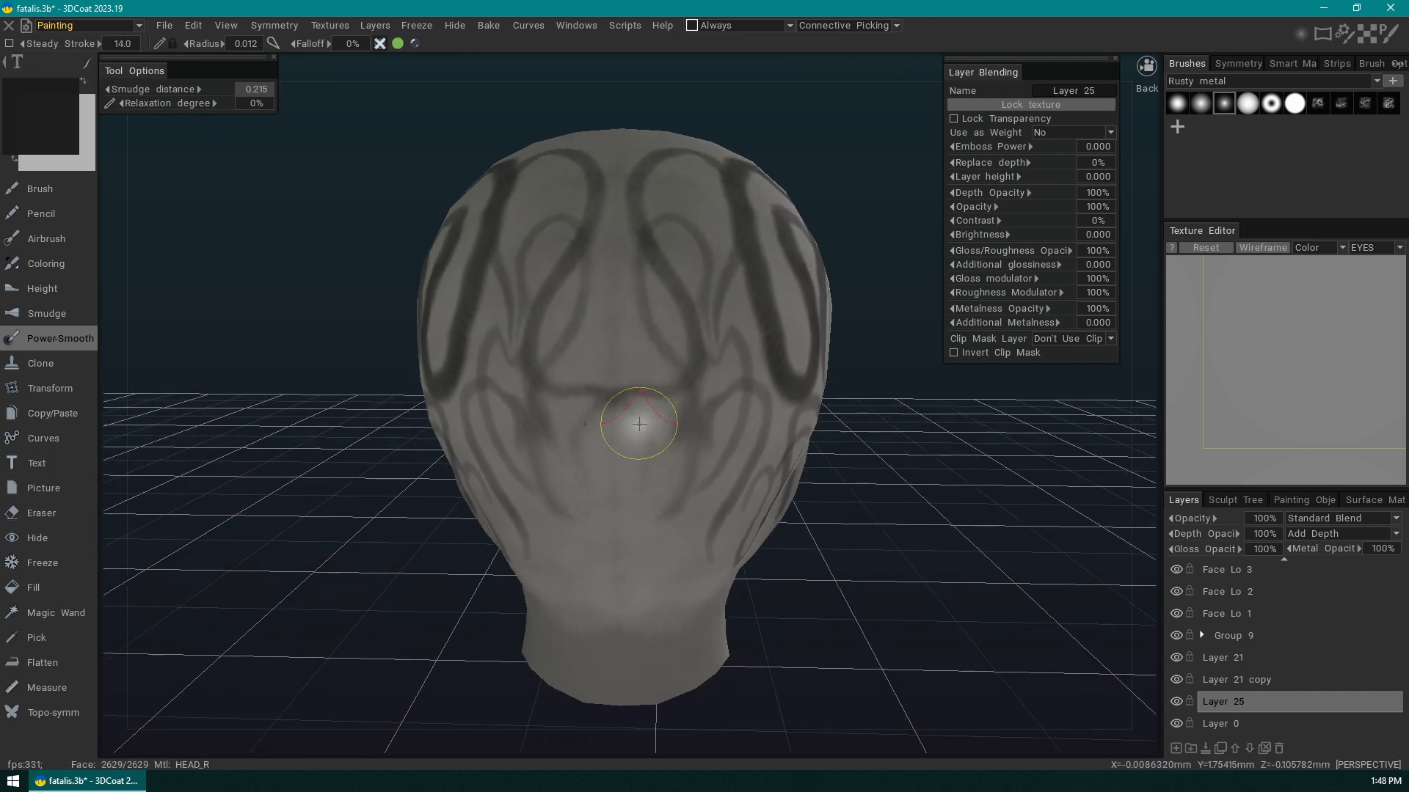
drag(548, 382, 577, 334)
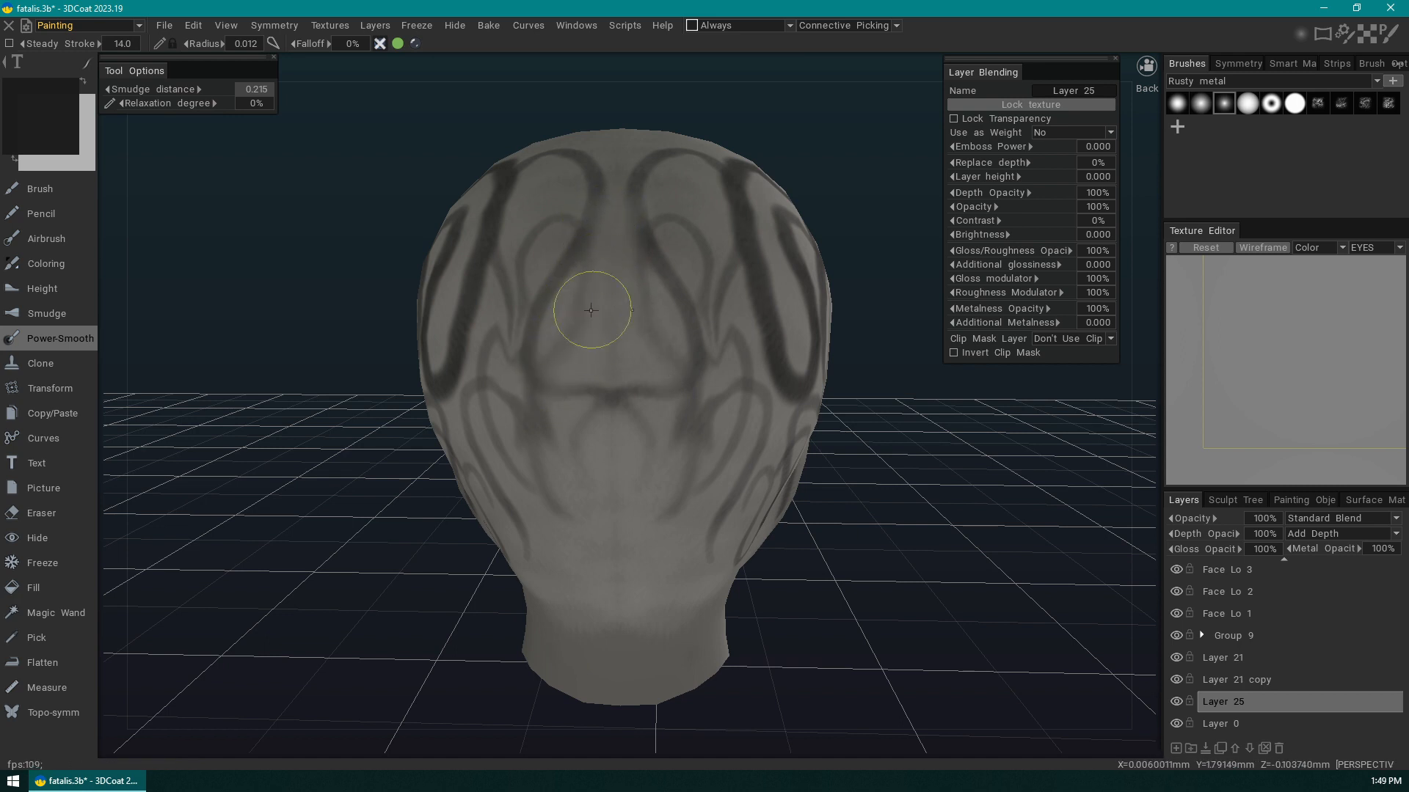
drag(629, 384, 657, 378)
drag(904, 484, 955, 476)
scroll(690, 434, up, 4)
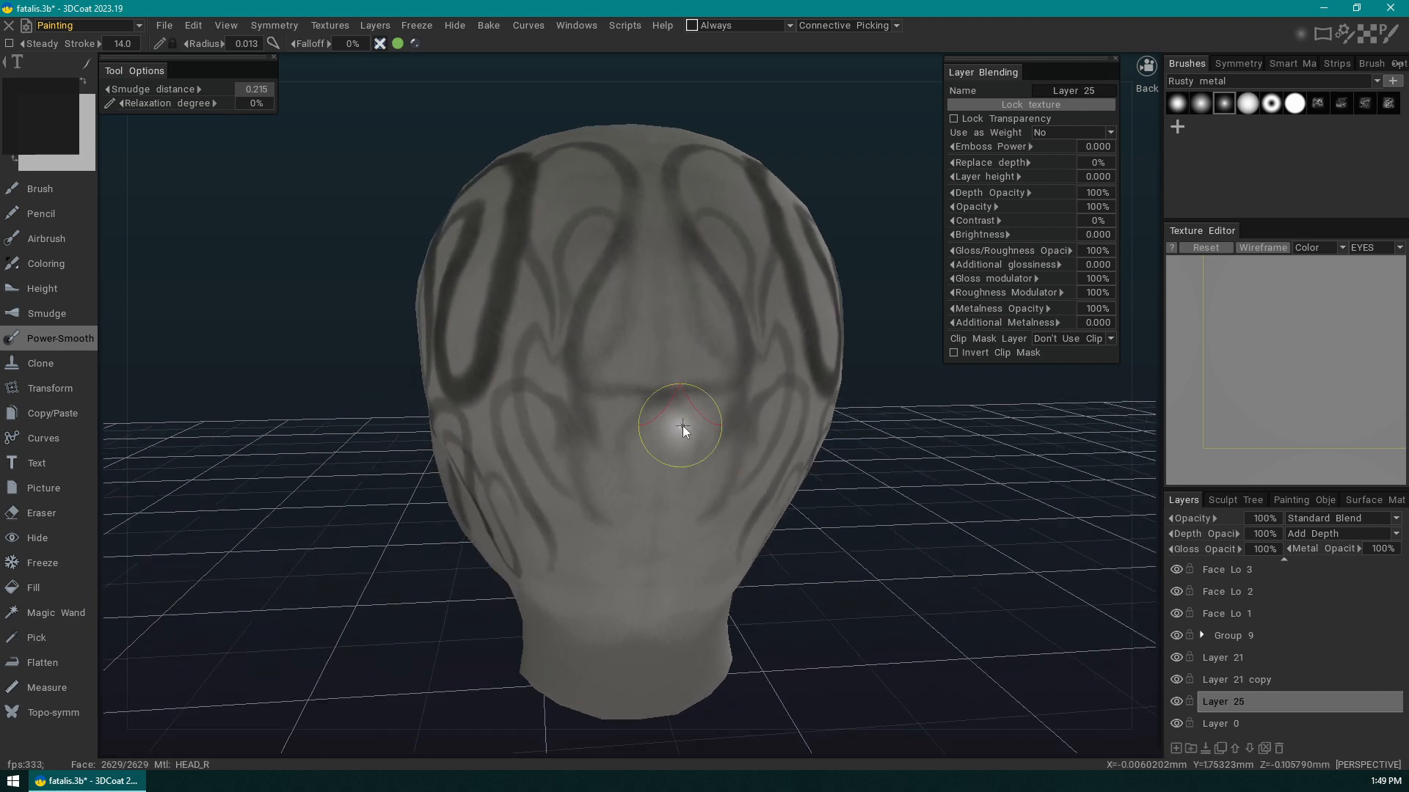
mouse_move(614, 359)
mouse_down()
mouse_move(596, 342)
mouse_move(615, 261)
mouse_move(579, 365)
mouse_move(626, 340)
mouse_up()
- Switch to the first freehand stroke mode and smooth the upper back of the head with a radius of 0.026
scroll(910, 455, down, 5)
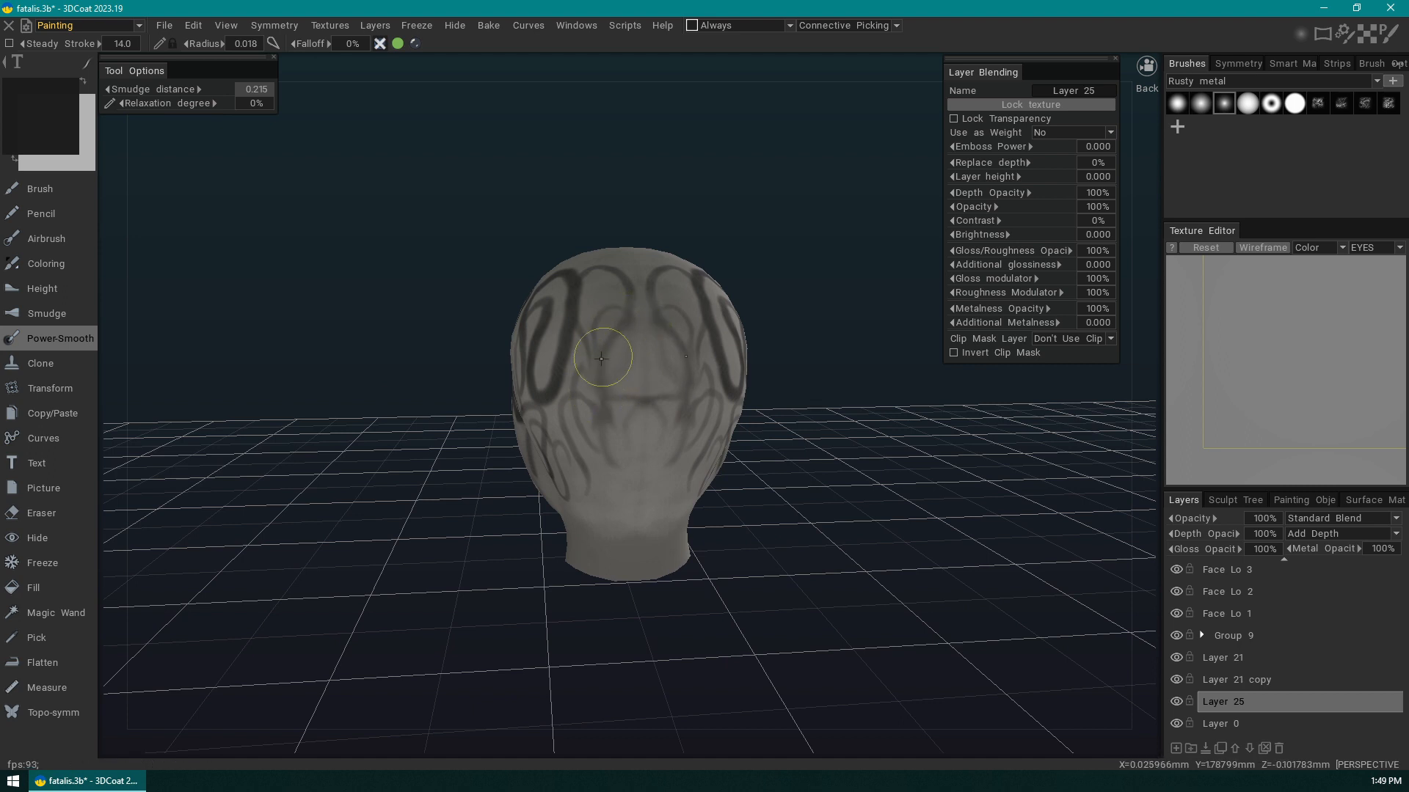
key(space)
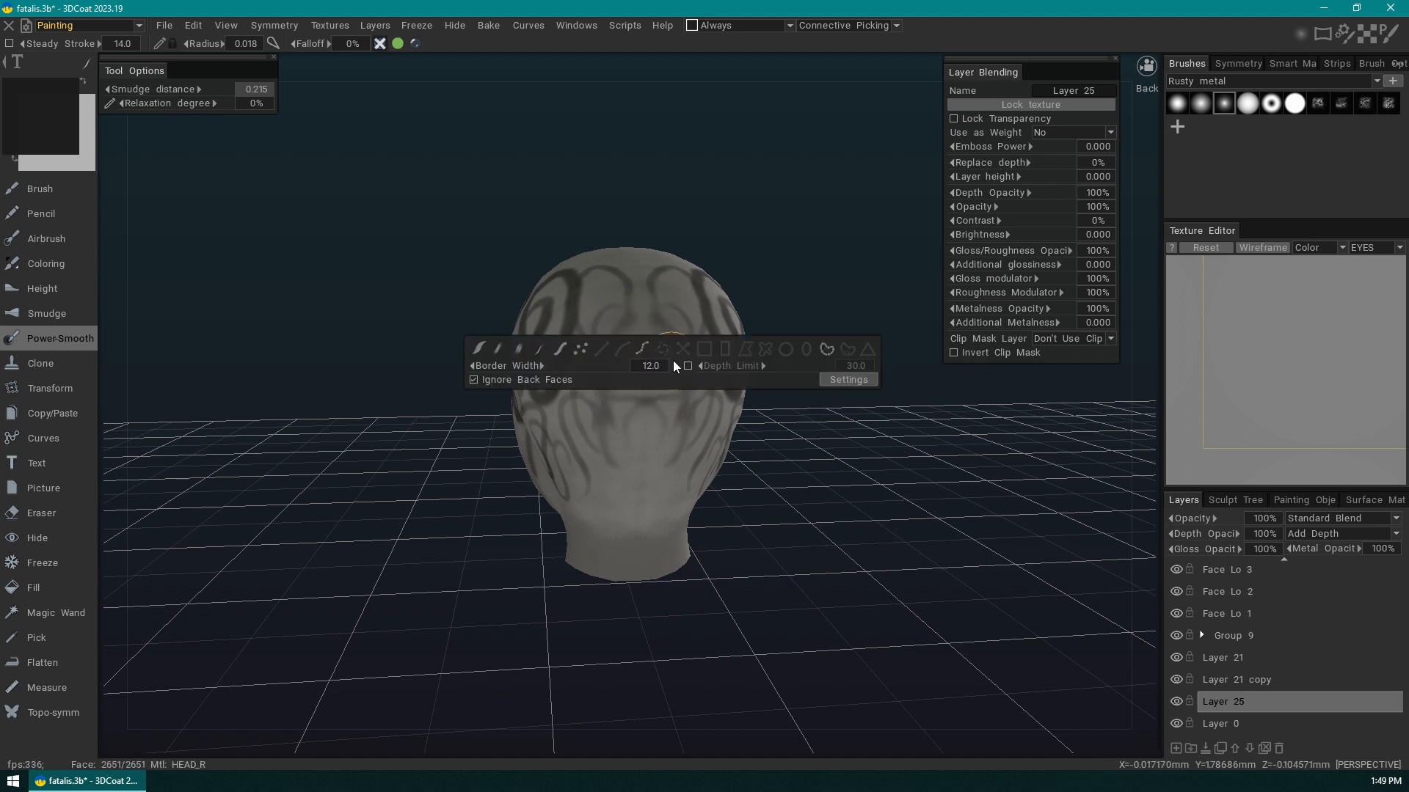
click(482, 348)
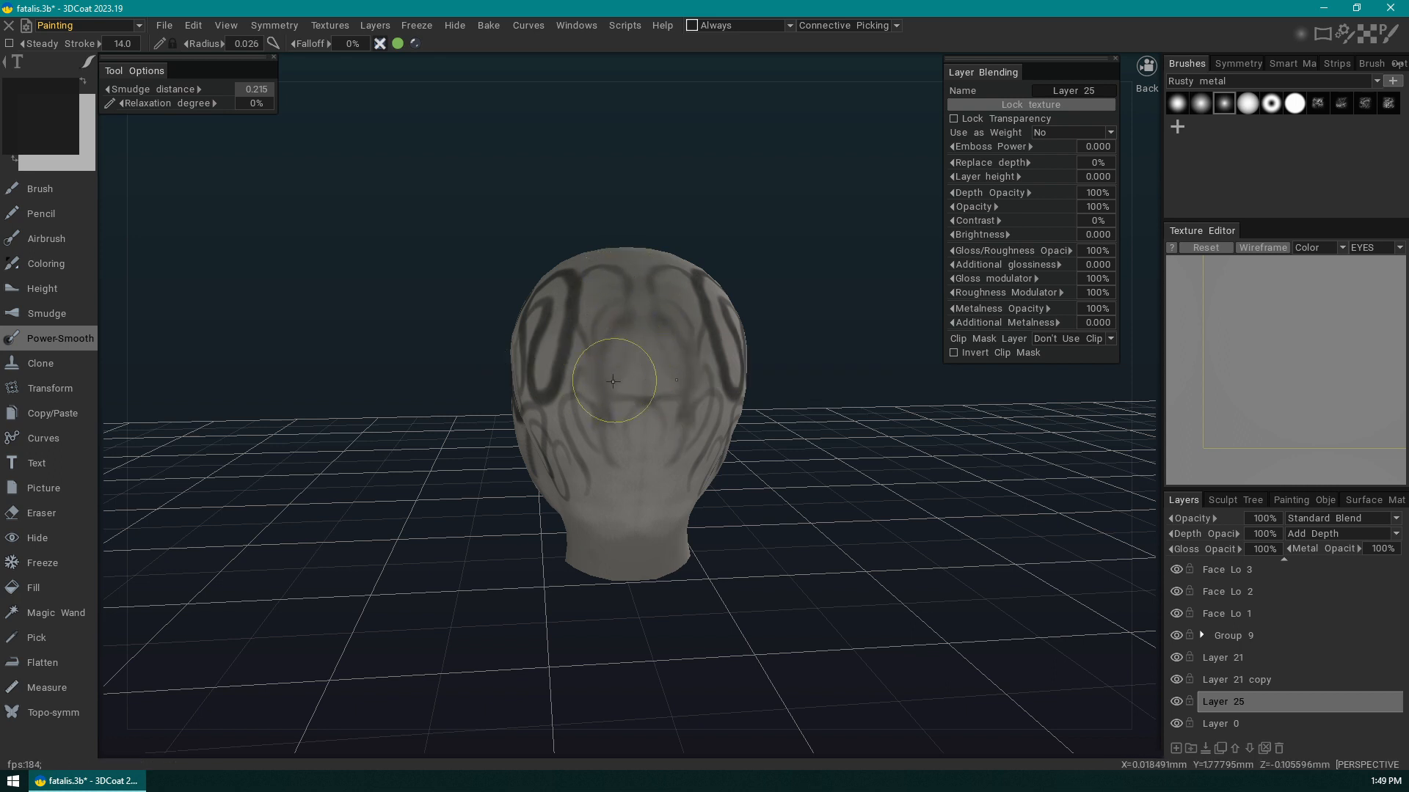
drag(883, 445, 857, 500)
middle_drag(853, 438, 804, 416)
right_drag(804, 416, 813, 487)
drag(813, 486, 866, 440)
- Choose the first textured alpha in the Rusty metal set and blur the lines on the back of the head at radius 0.034
click(1316, 81)
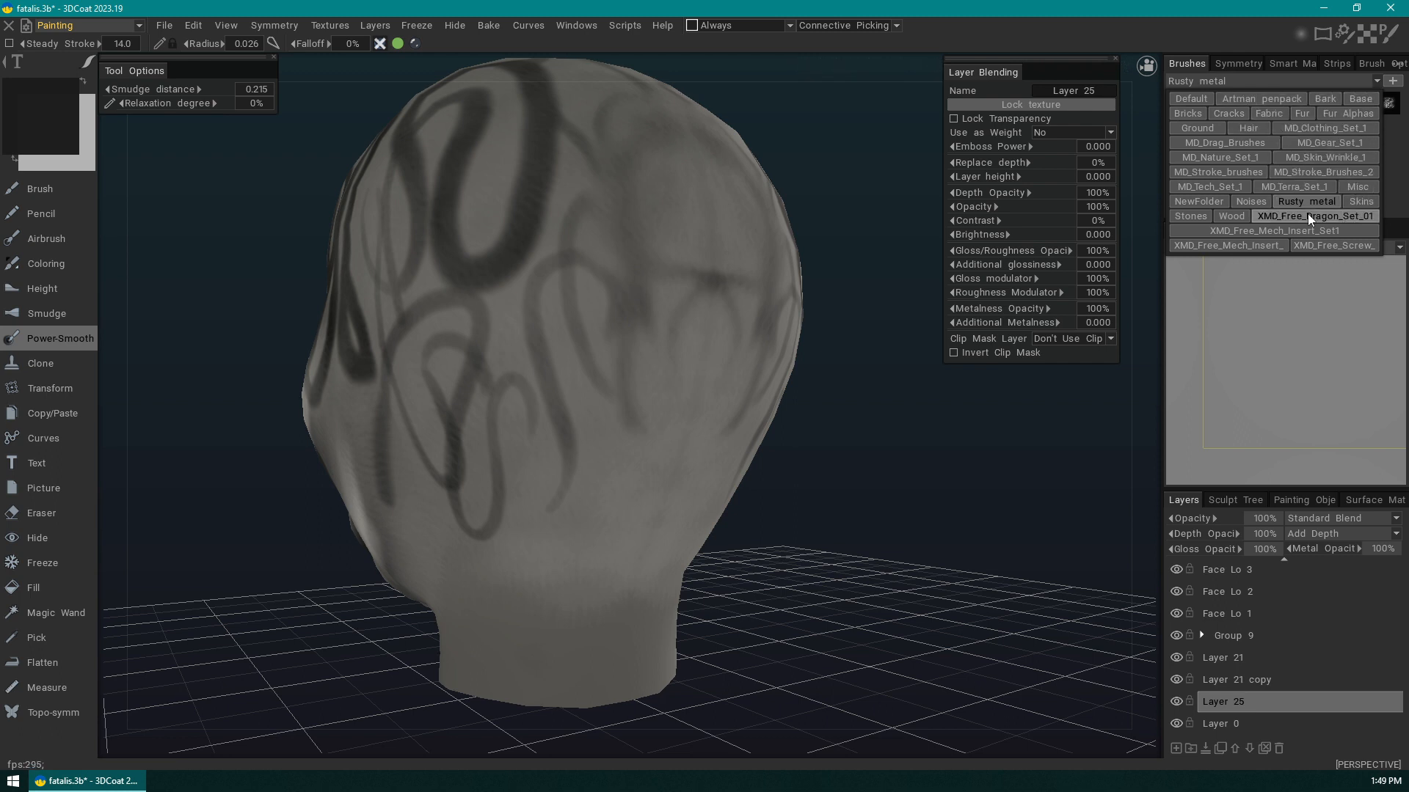
click(1343, 203)
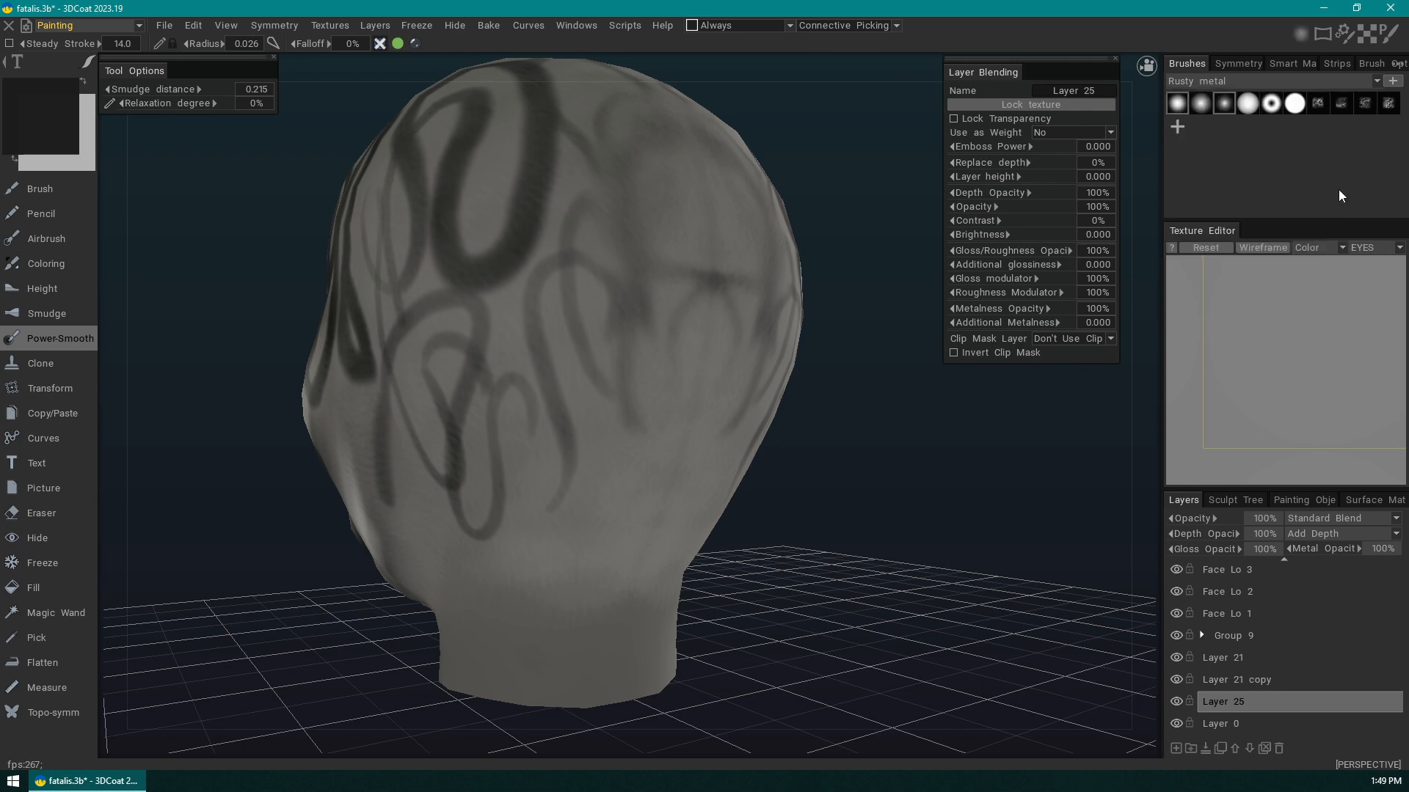
click(1321, 105)
drag(901, 482, 826, 443)
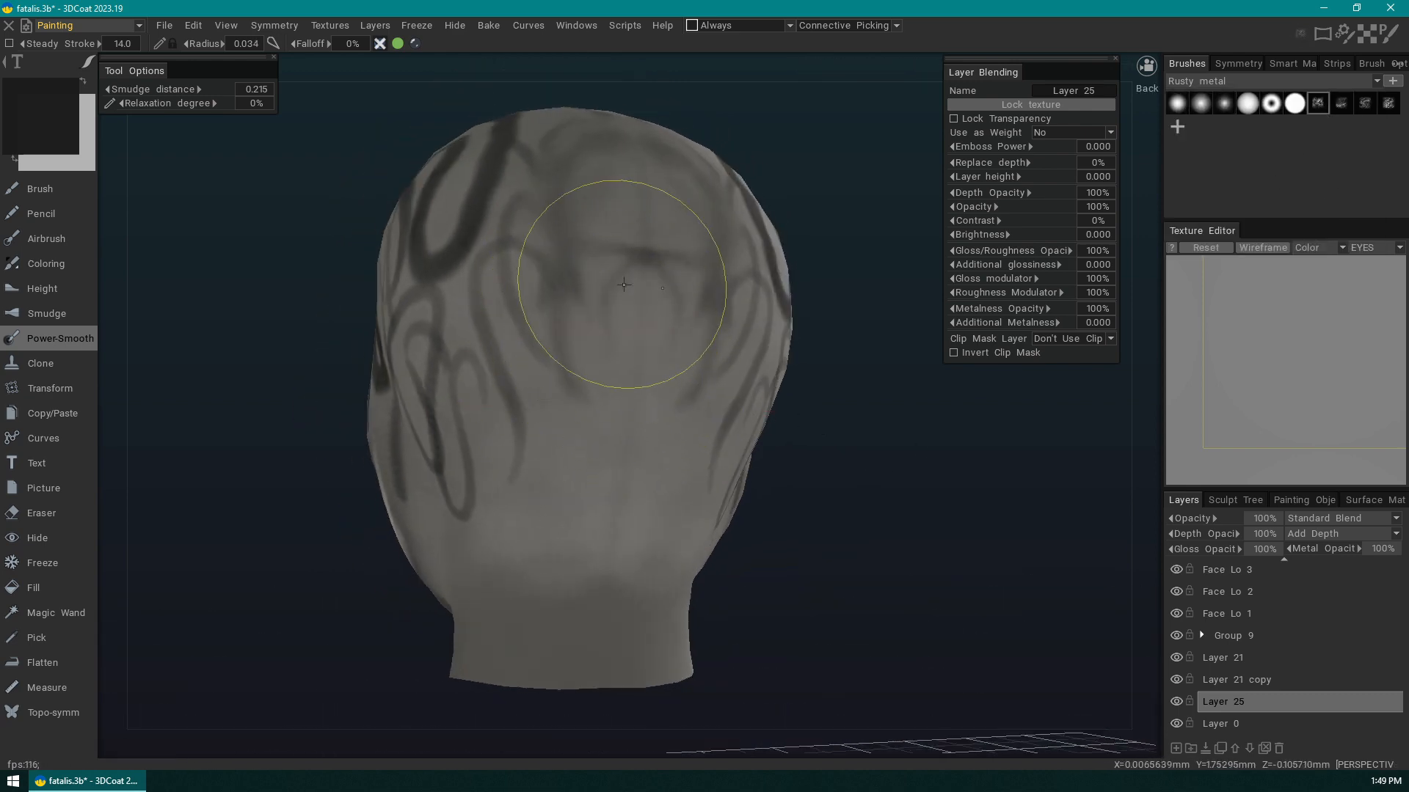
mouse_move(624, 284)
mouse_down()
mouse_move(638, 263)
mouse_move(603, 328)
mouse_move(664, 259)
mouse_up()
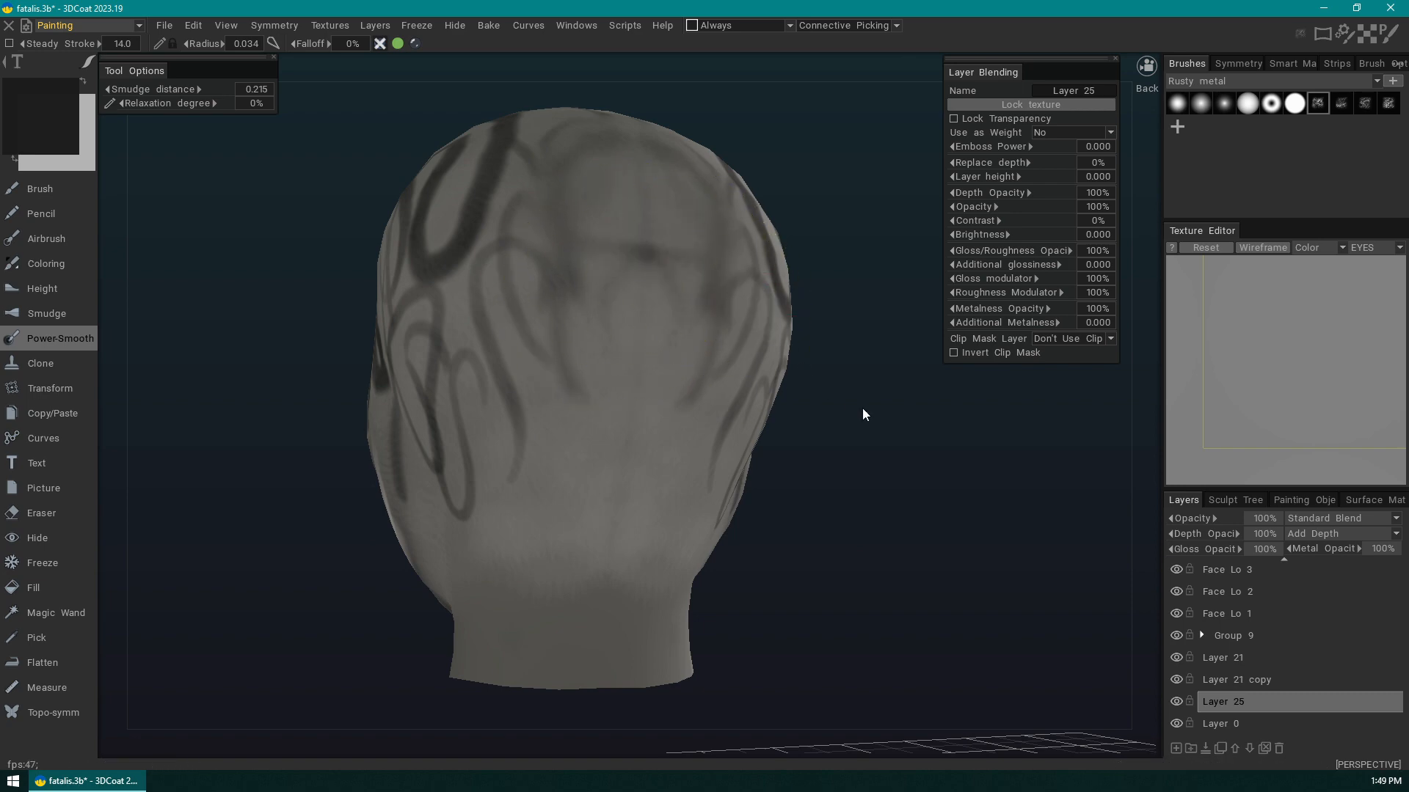
scroll(851, 418, up, 8)
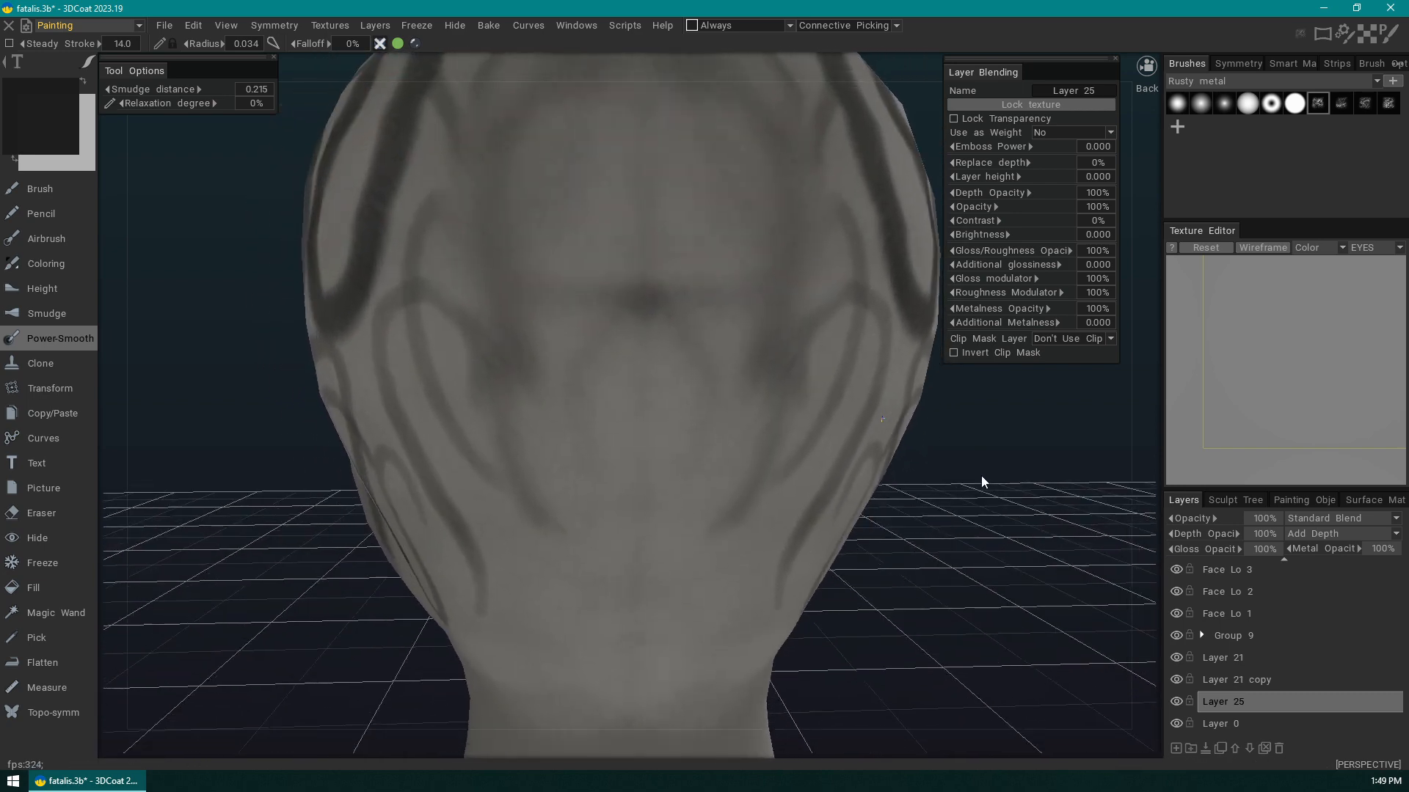
right_drag(604, 382, 517, 390)
mouse_move(557, 429)
mouse_down()
mouse_move(528, 330)
mouse_move(503, 327)
mouse_move(567, 511)
mouse_move(509, 381)
mouse_move(585, 554)
mouse_up()
- Activate Smudge with the first soft round Misc alpha at radius 0.003 and pull fur-like spikes from the large dark loop's upper edge
mouse_move(972, 561)
mouse_down()
mouse_move(948, 598)
mouse_move(961, 543)
mouse_up()
drag(923, 588, 736, 383)
mouse_move(1098, 561)
mouse_down()
mouse_move(899, 433)
mouse_move(885, 377)
mouse_move(834, 382)
mouse_move(752, 325)
mouse_up()
click(62, 321)
right_drag(797, 370, 838, 417)
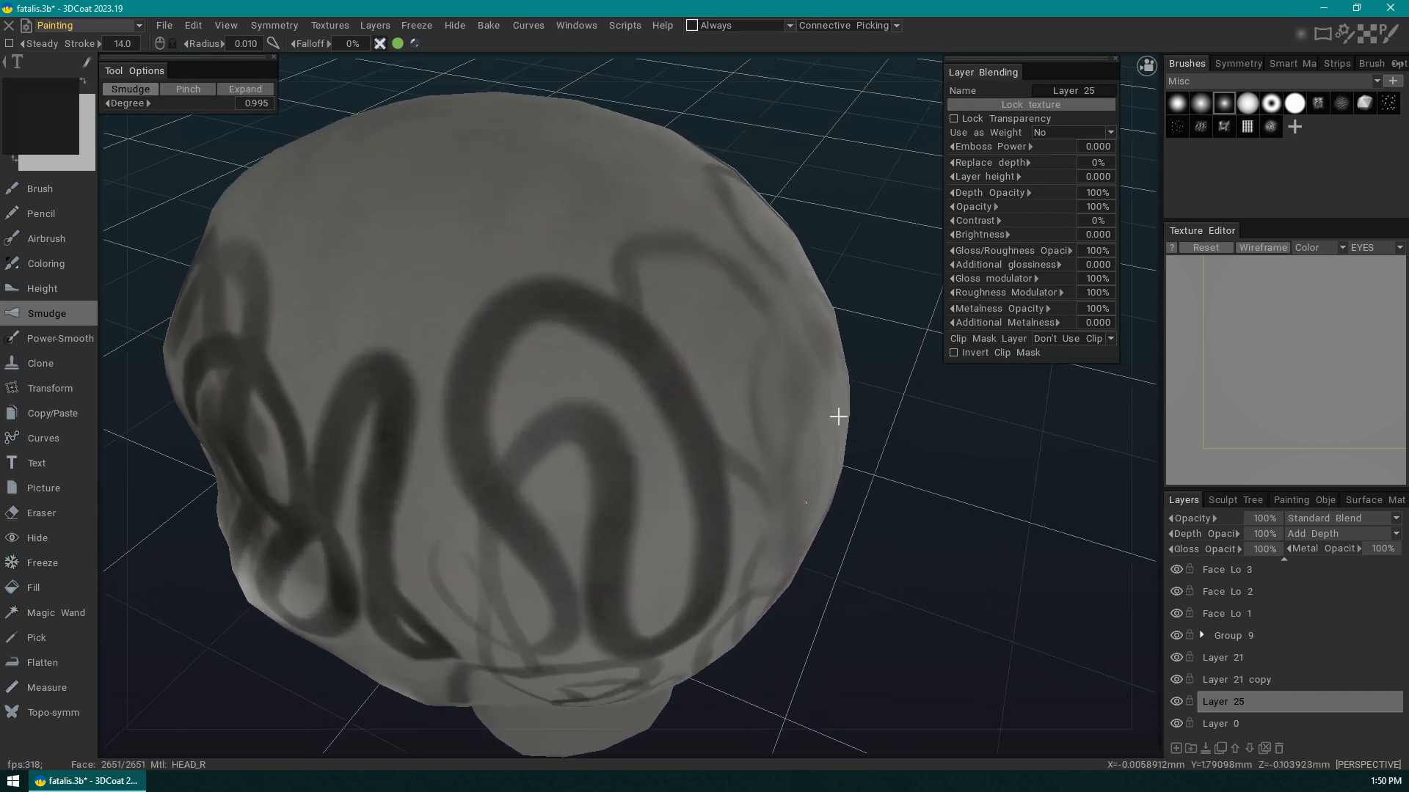
mouse_move(909, 384)
mouse_down()
mouse_move(952, 450)
mouse_move(613, 411)
mouse_up()
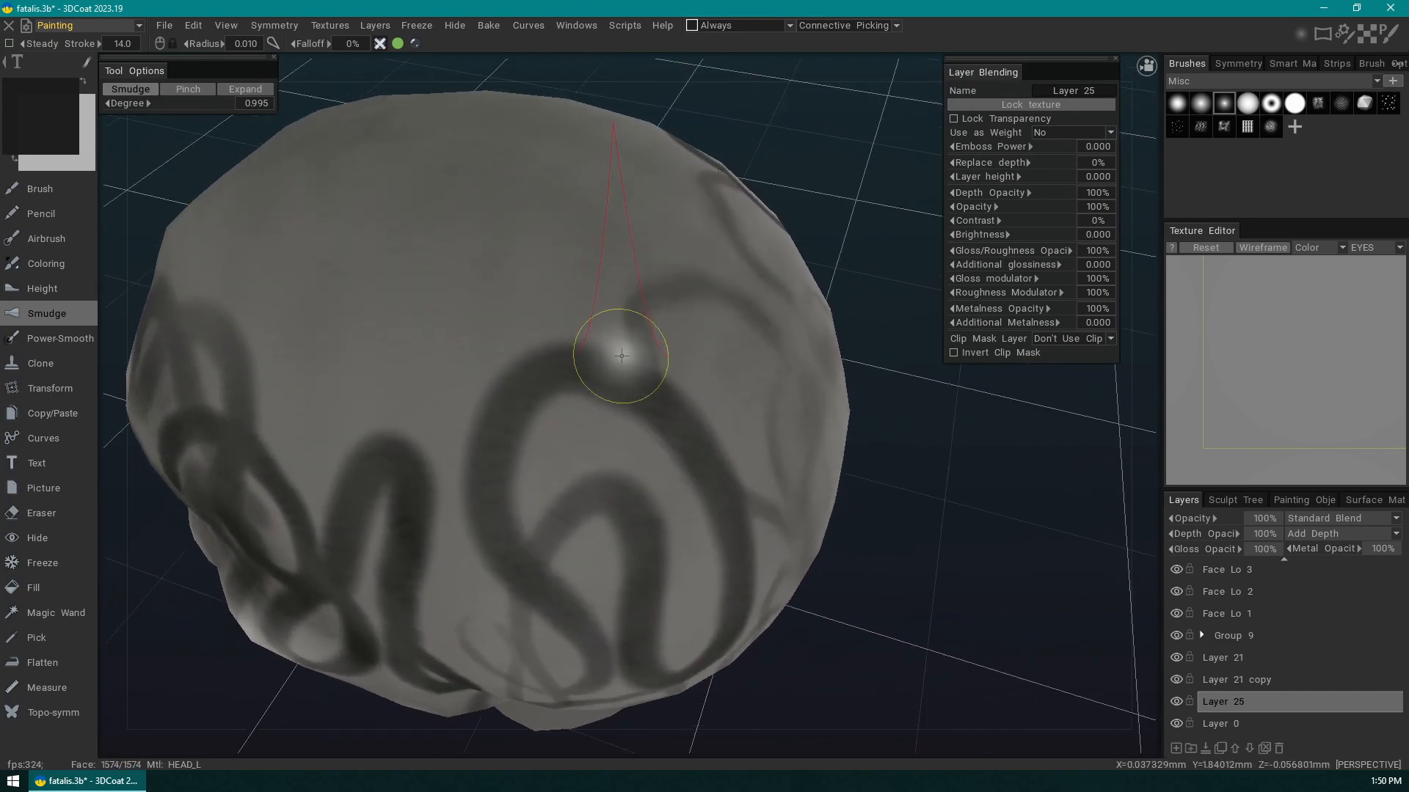
right_drag(600, 358, 588, 355)
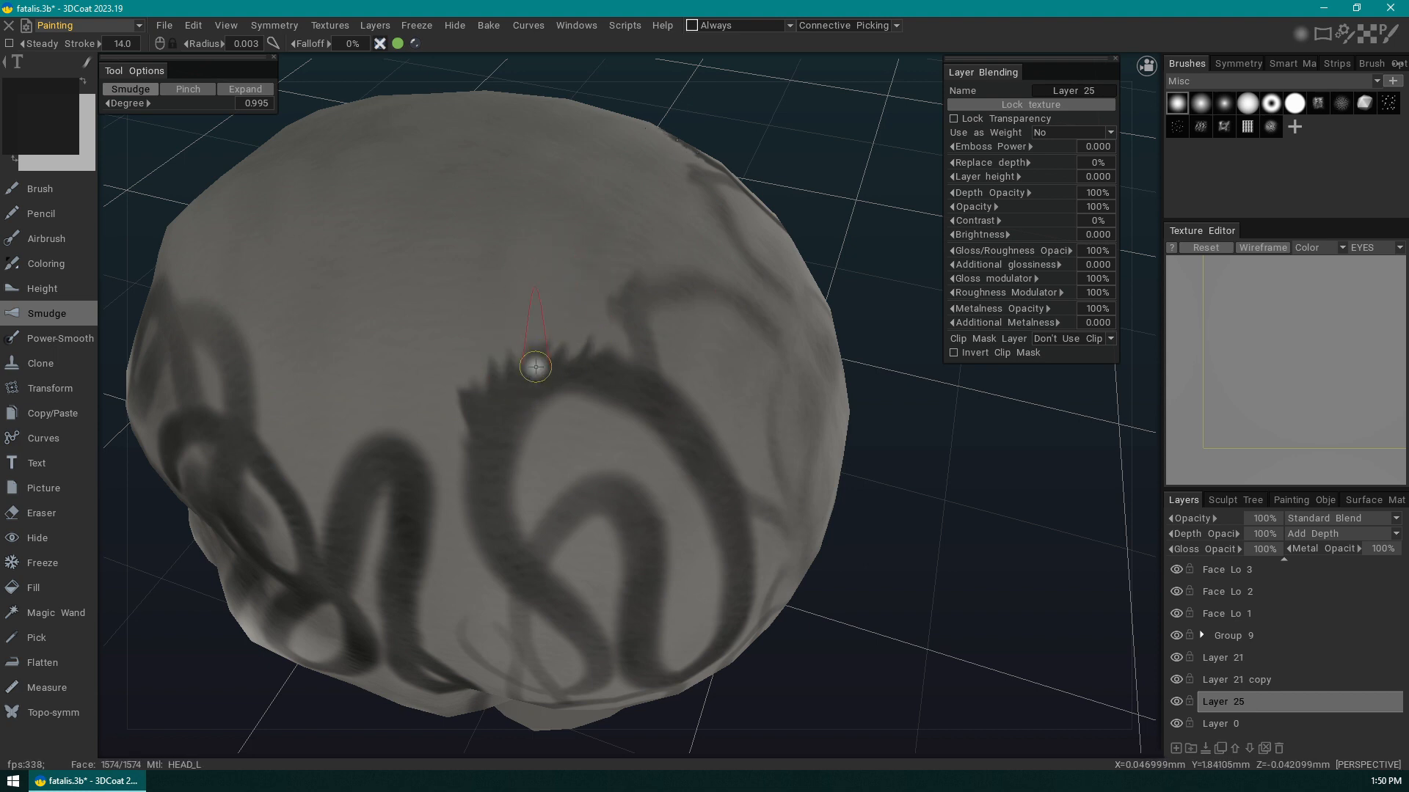
drag(596, 383, 634, 323)
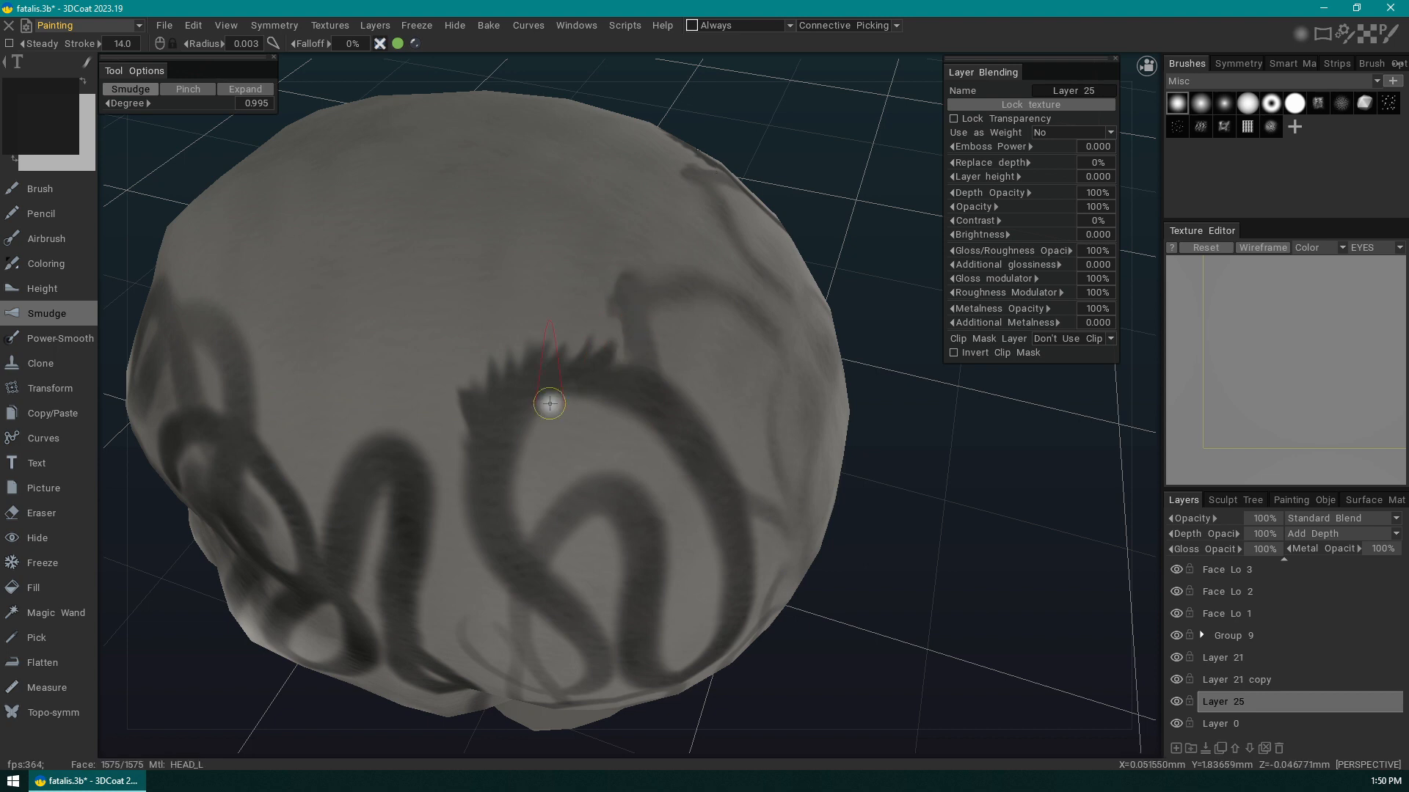
mouse_move(550, 403)
mouse_down()
mouse_move(663, 307)
mouse_move(667, 377)
mouse_up()
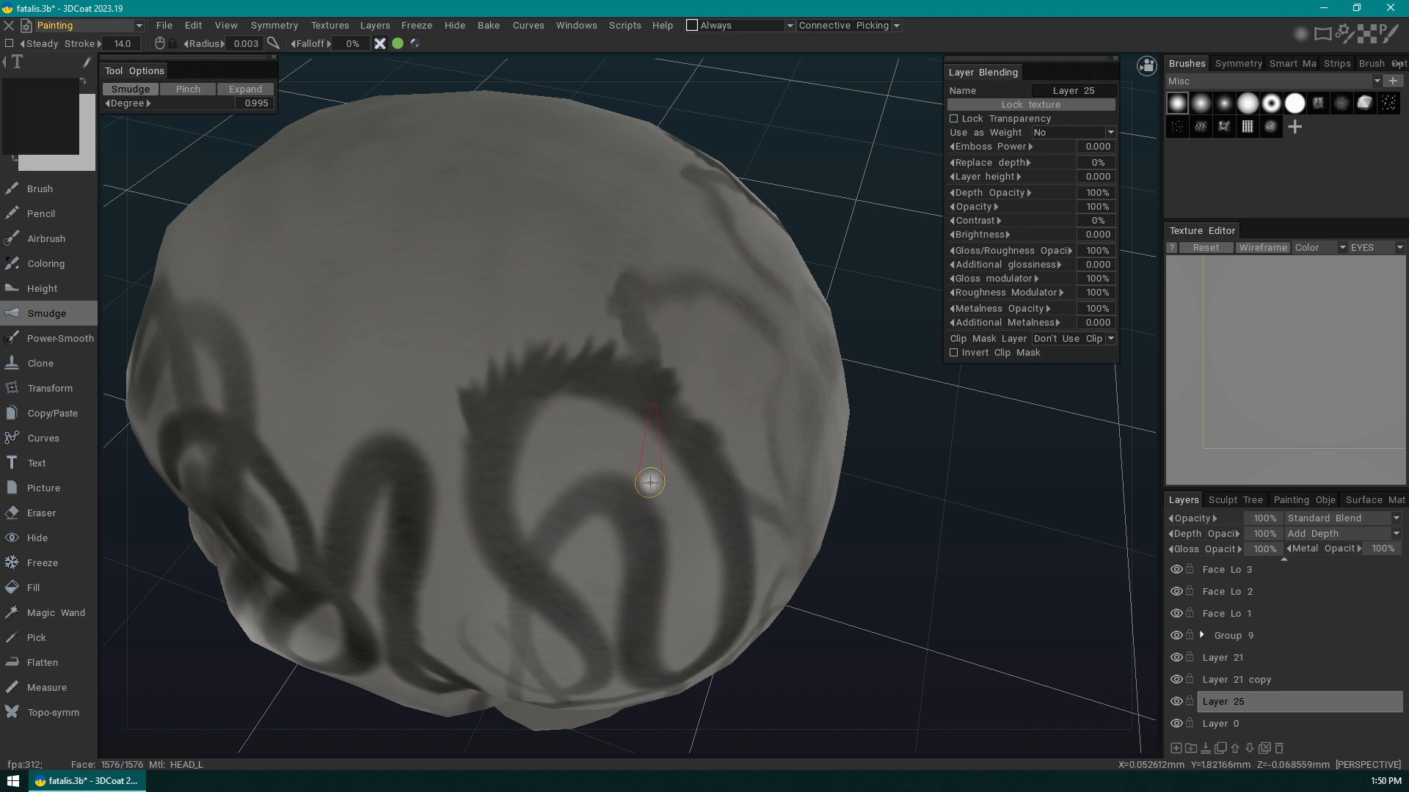
- Smudge short fur tufts outward from the side of the large dark loop nearest the face
drag(484, 463, 434, 421)
drag(478, 488, 419, 398)
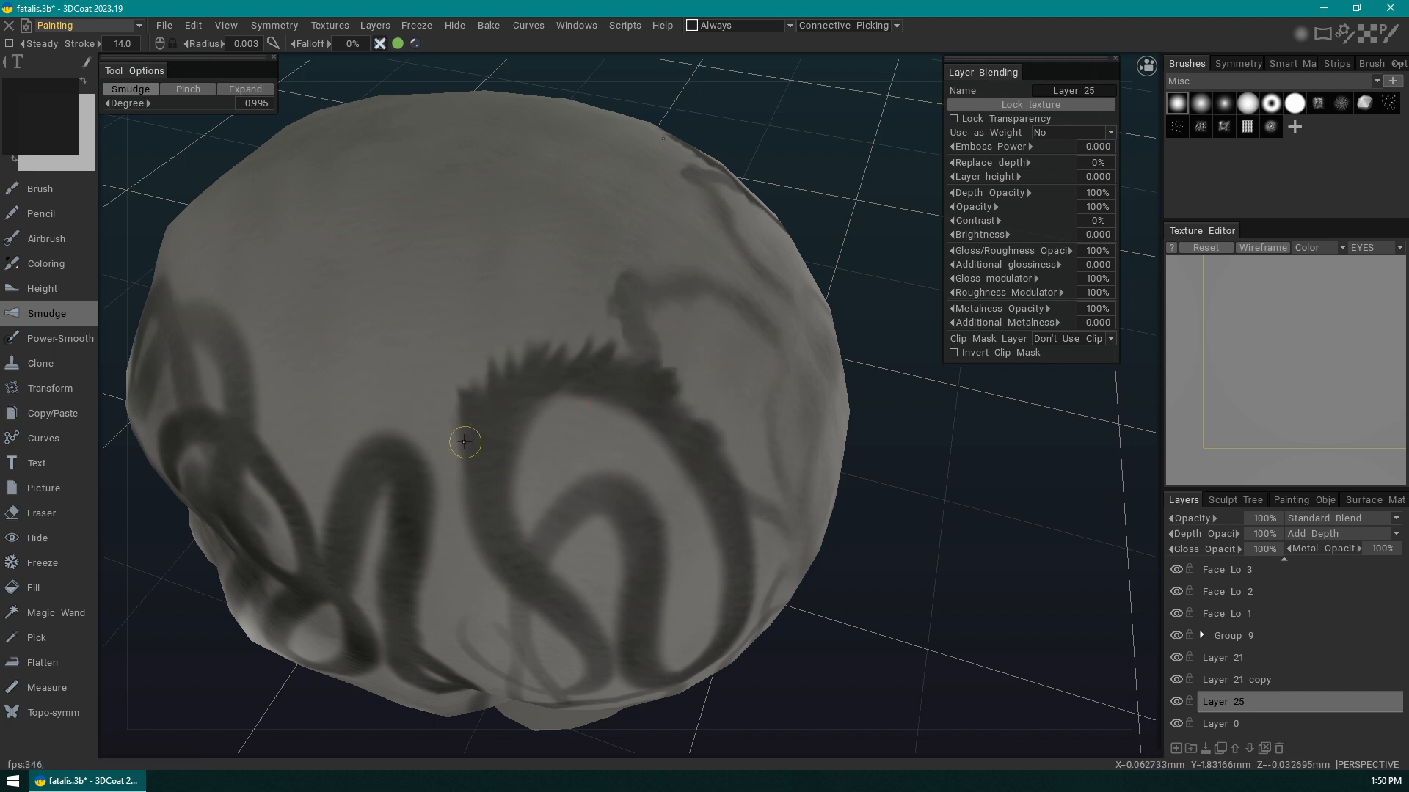
drag(464, 441, 431, 416)
drag(491, 493, 437, 438)
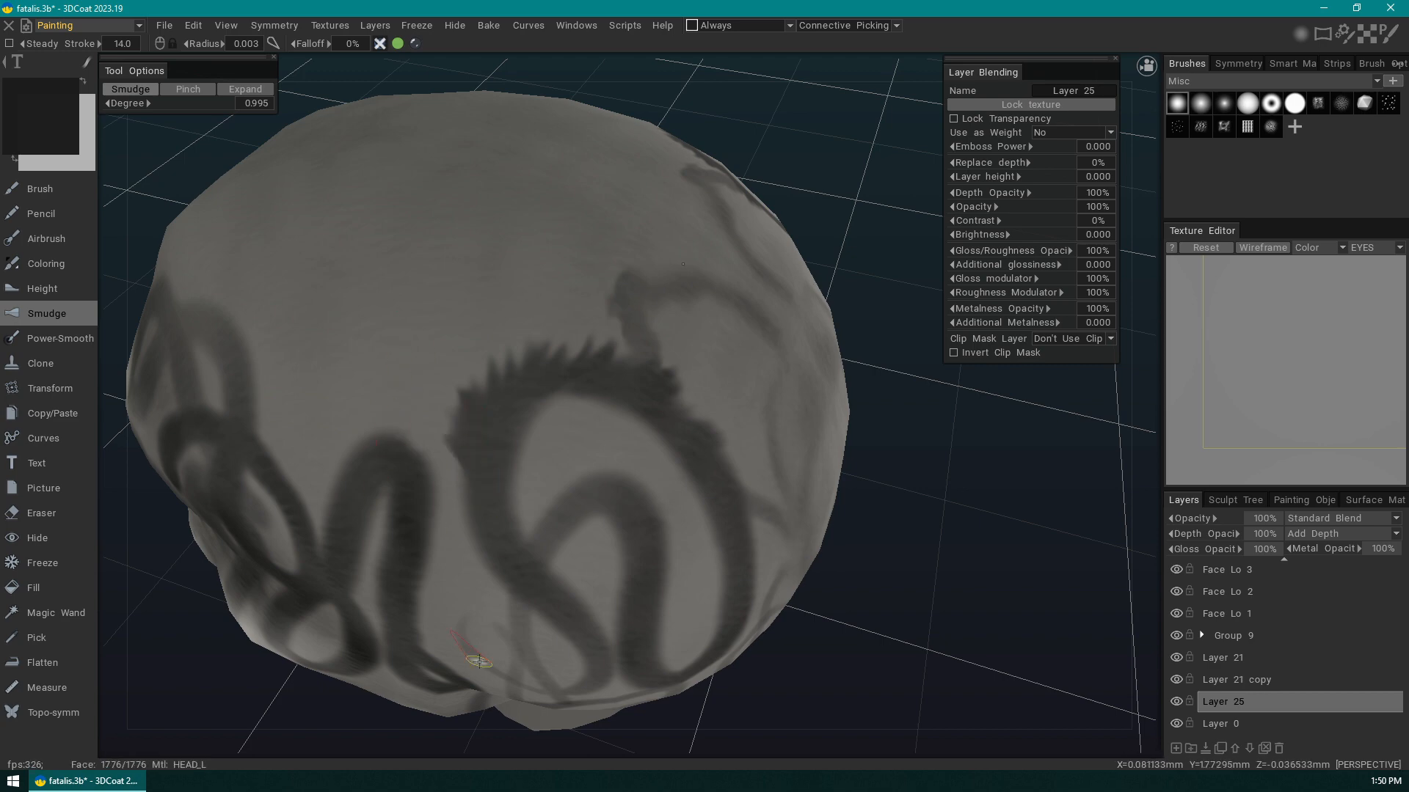
drag(931, 534, 976, 447)
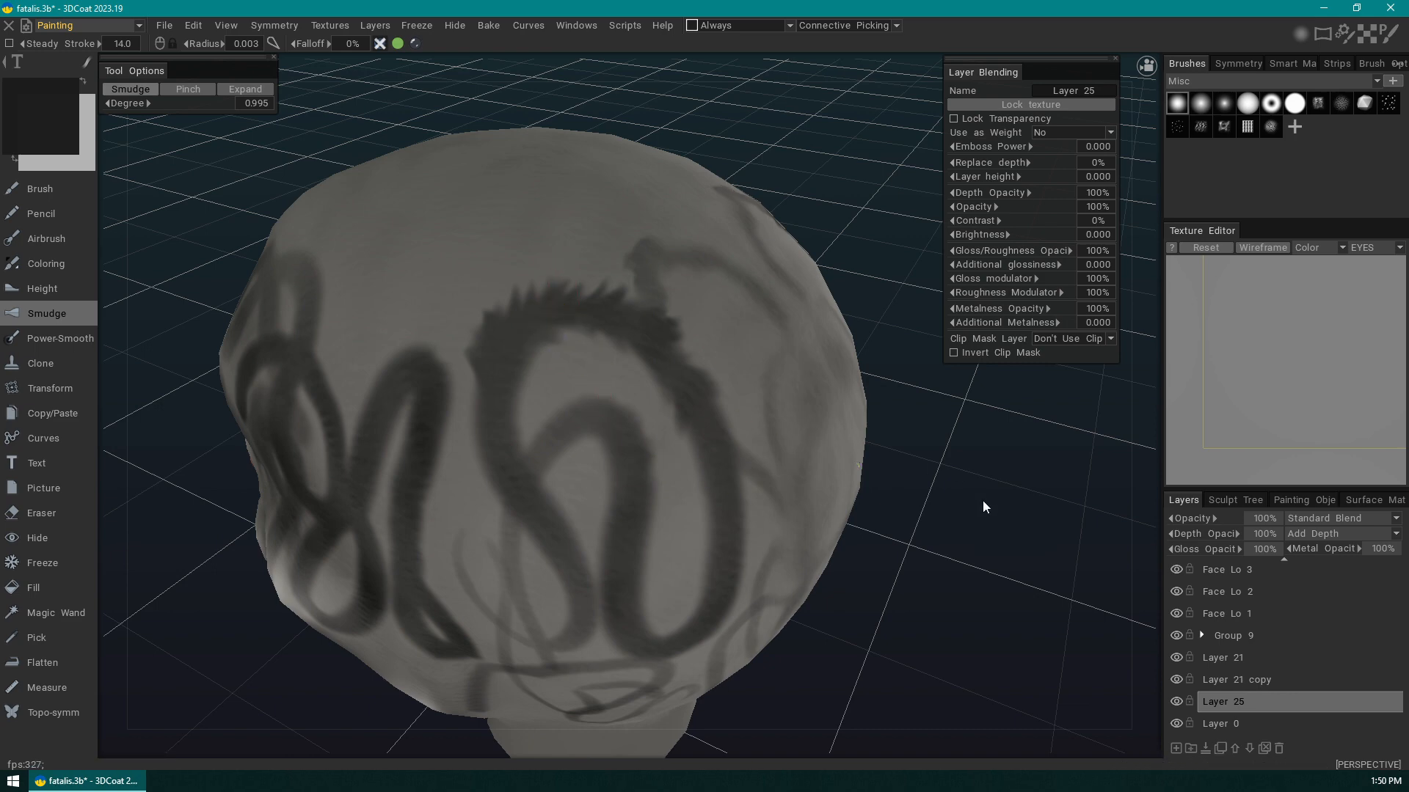
mouse_move(983, 500)
mouse_down()
mouse_move(952, 537)
mouse_move(786, 388)
mouse_up()
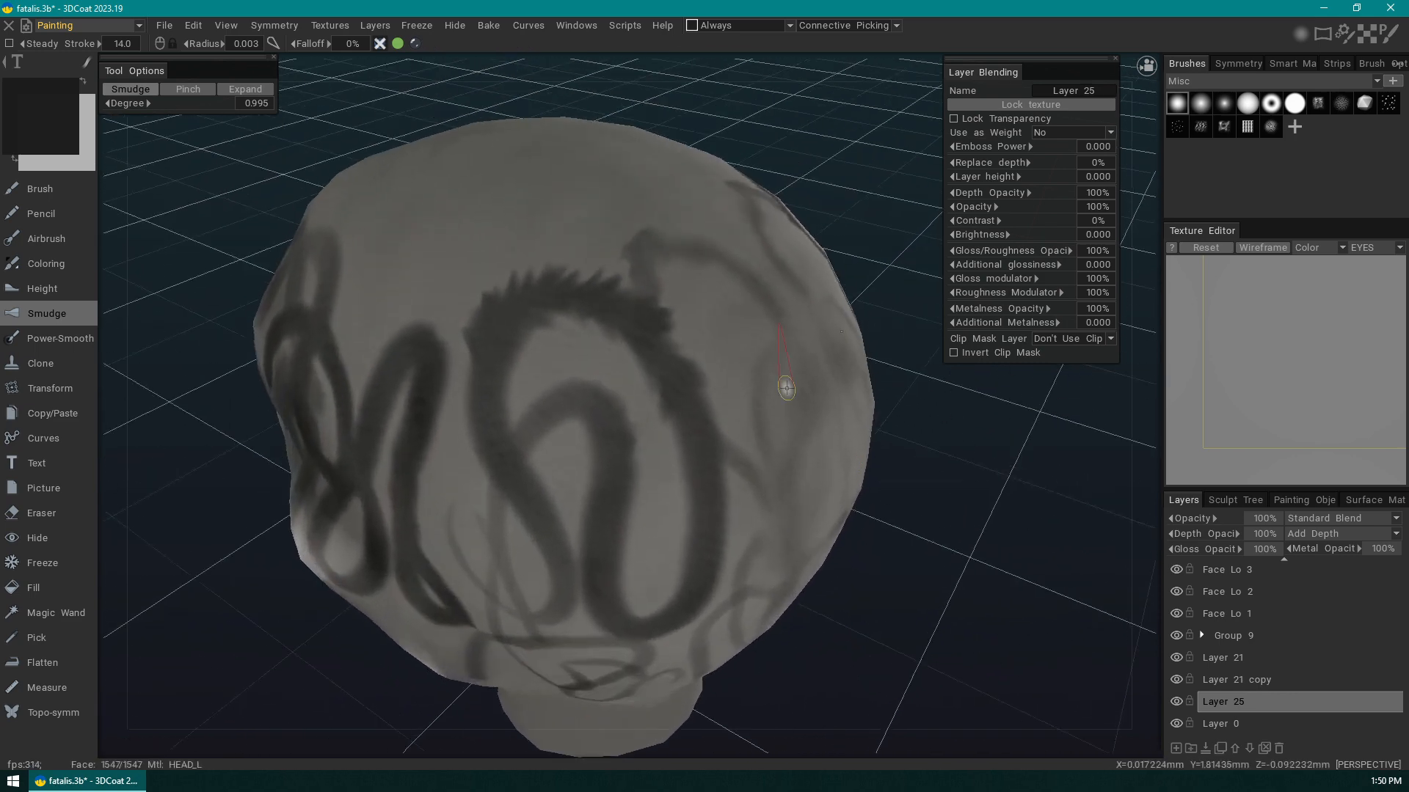
- Load the Fur alpha set for Smudge, pick a tufted fur alpha and enlarge the radius to 0.011
click(1375, 81)
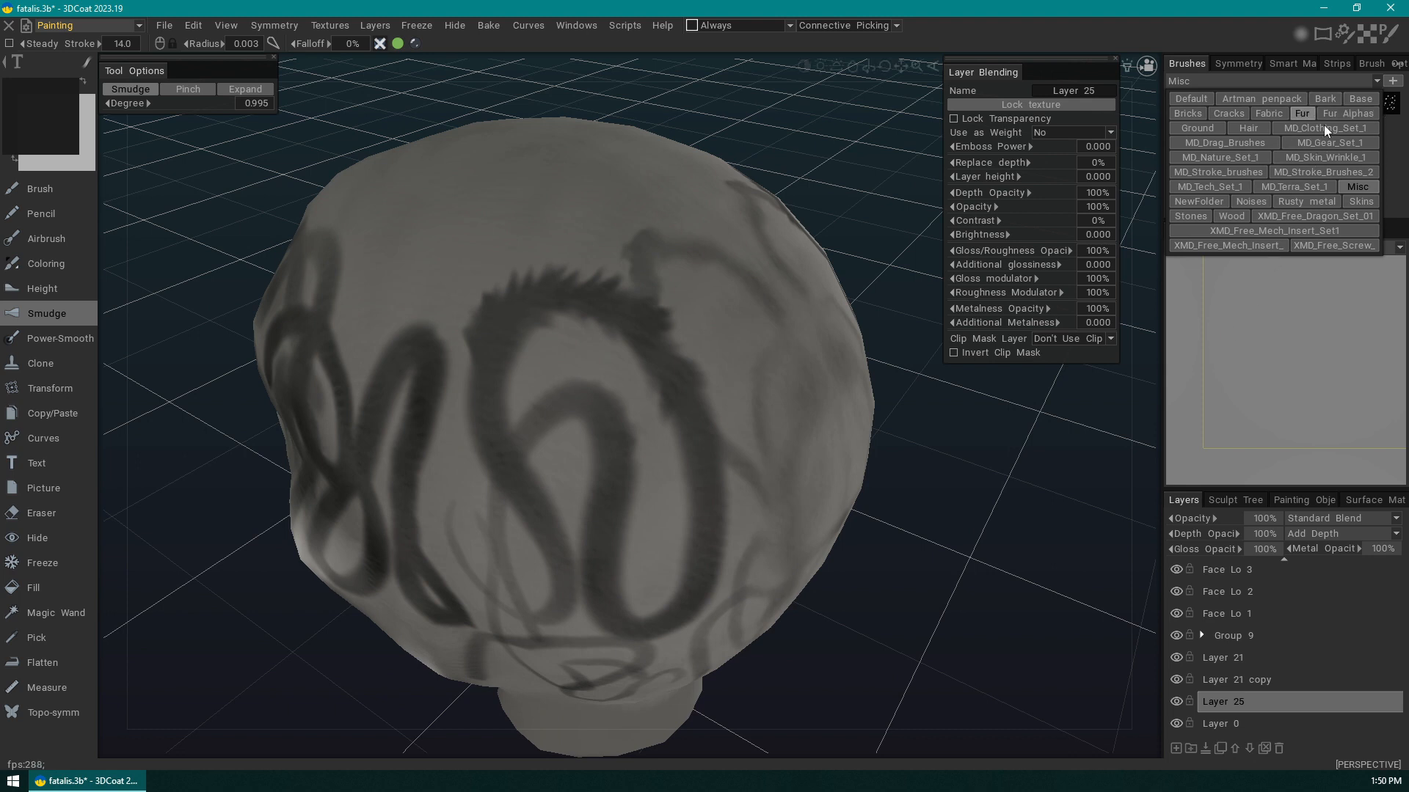
click(1357, 107)
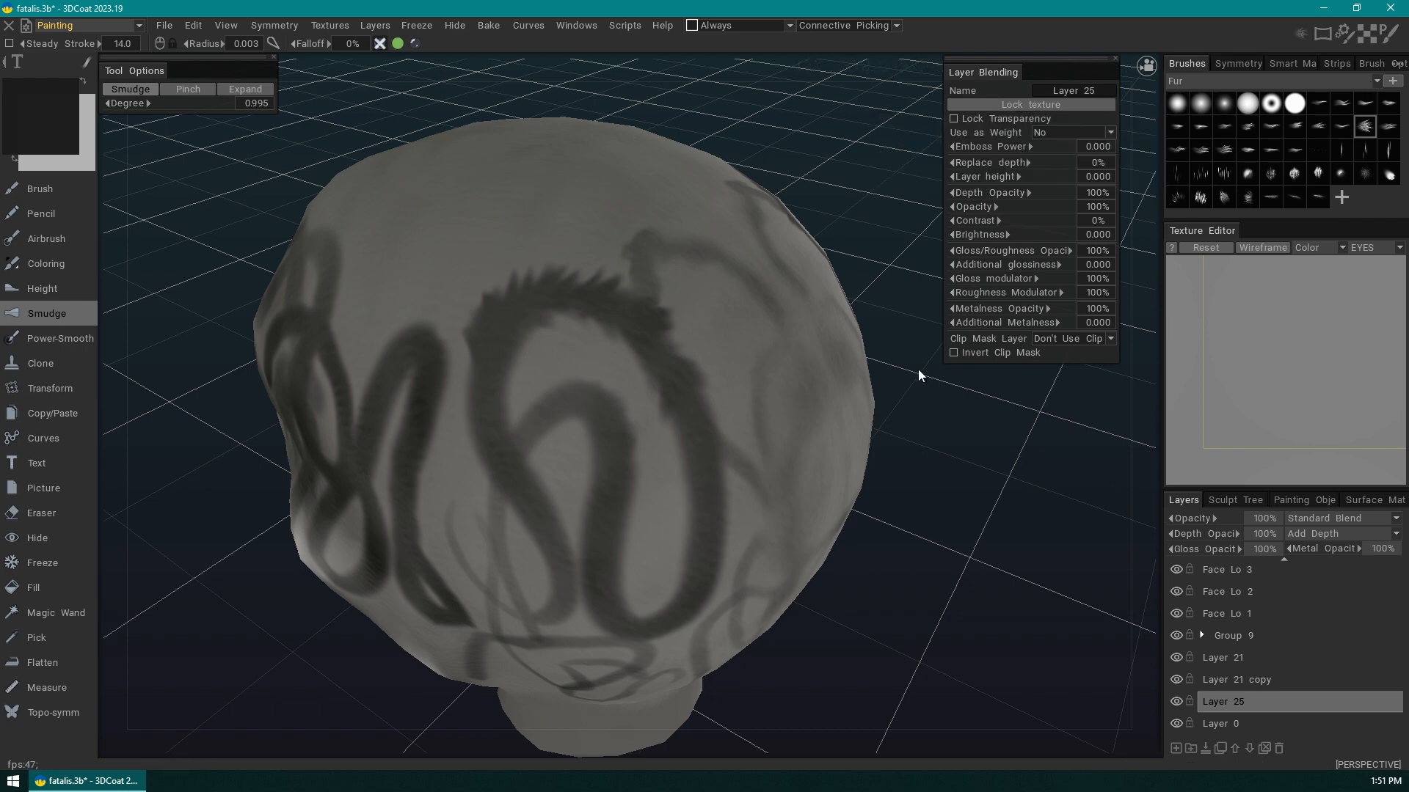
drag(918, 368, 999, 472)
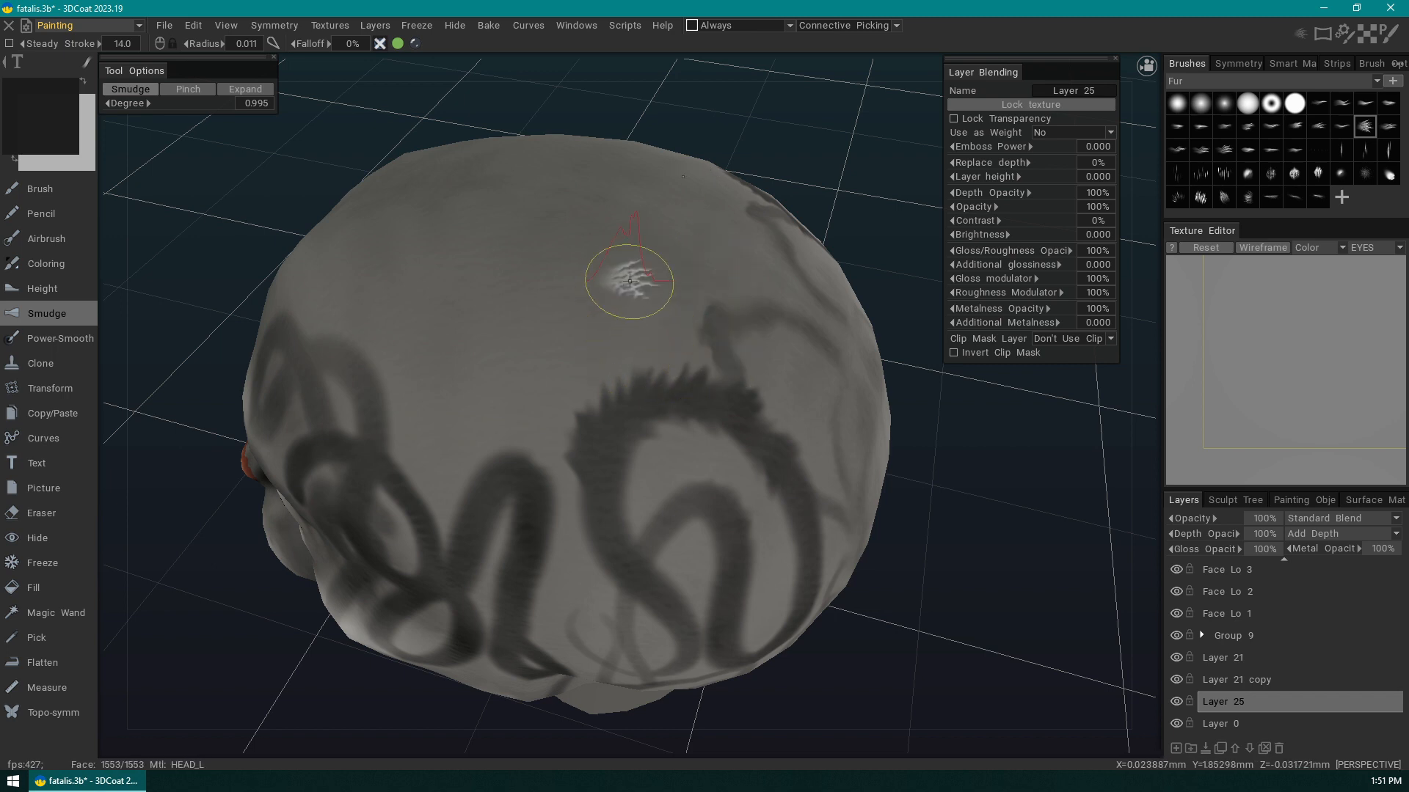
- Switch to the Brush tool and load the Fur alpha set with the tufted fur alpha
click(52, 189)
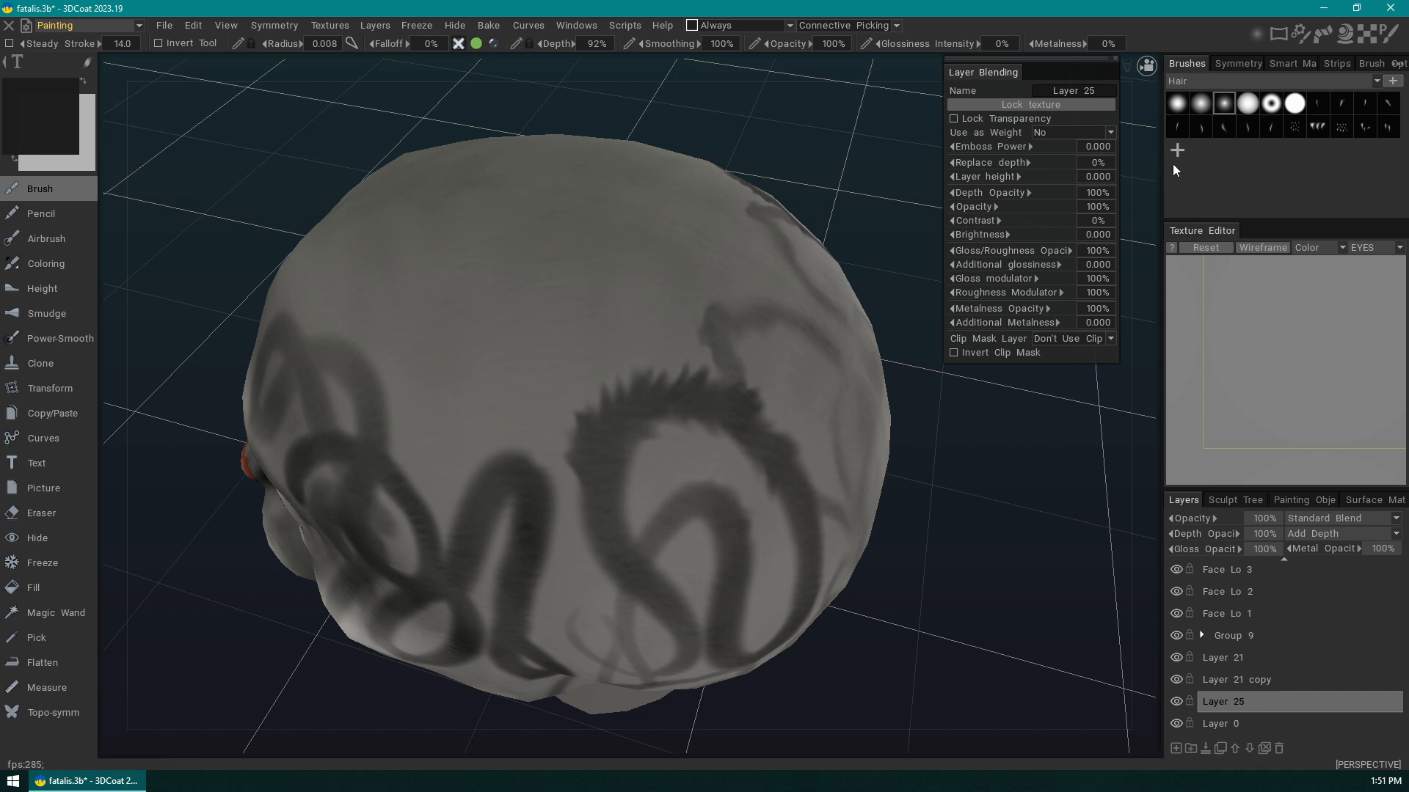
click(1376, 82)
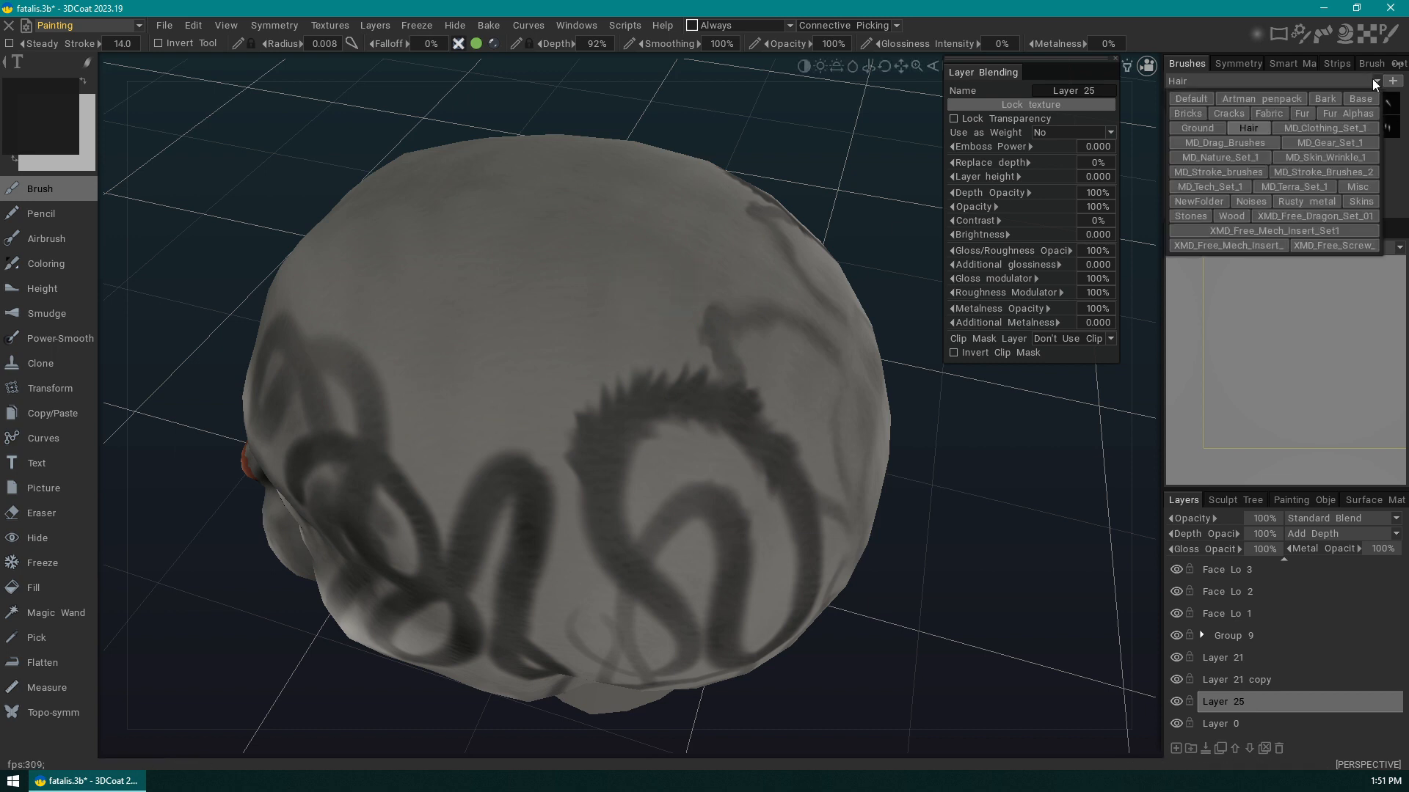
click(1356, 118)
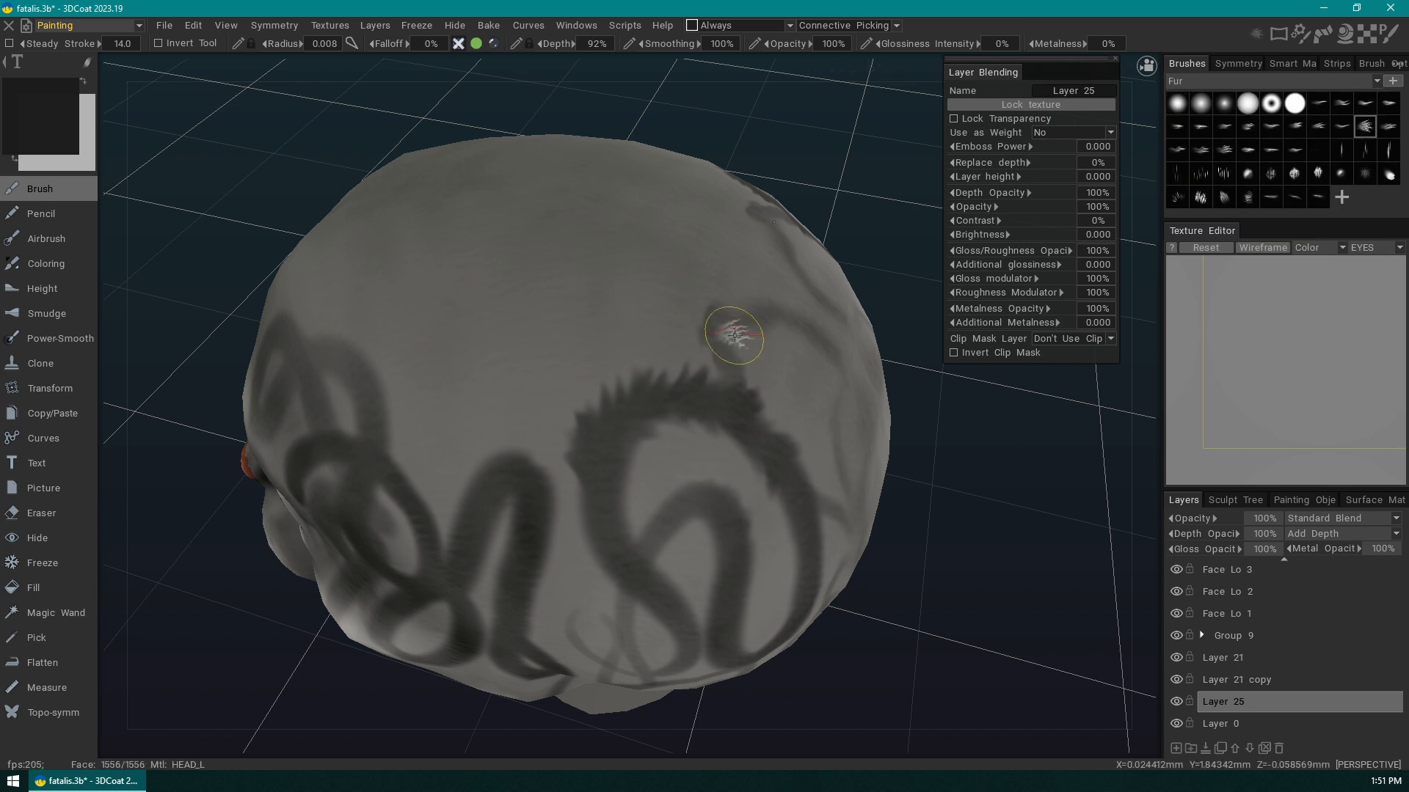
- Enlarge the brush radius to 0.012 and paint overlapping dark fur strokes down the crown above the large dark loop
mouse_move(596, 268)
mouse_down()
mouse_move(632, 338)
mouse_move(624, 359)
mouse_up()
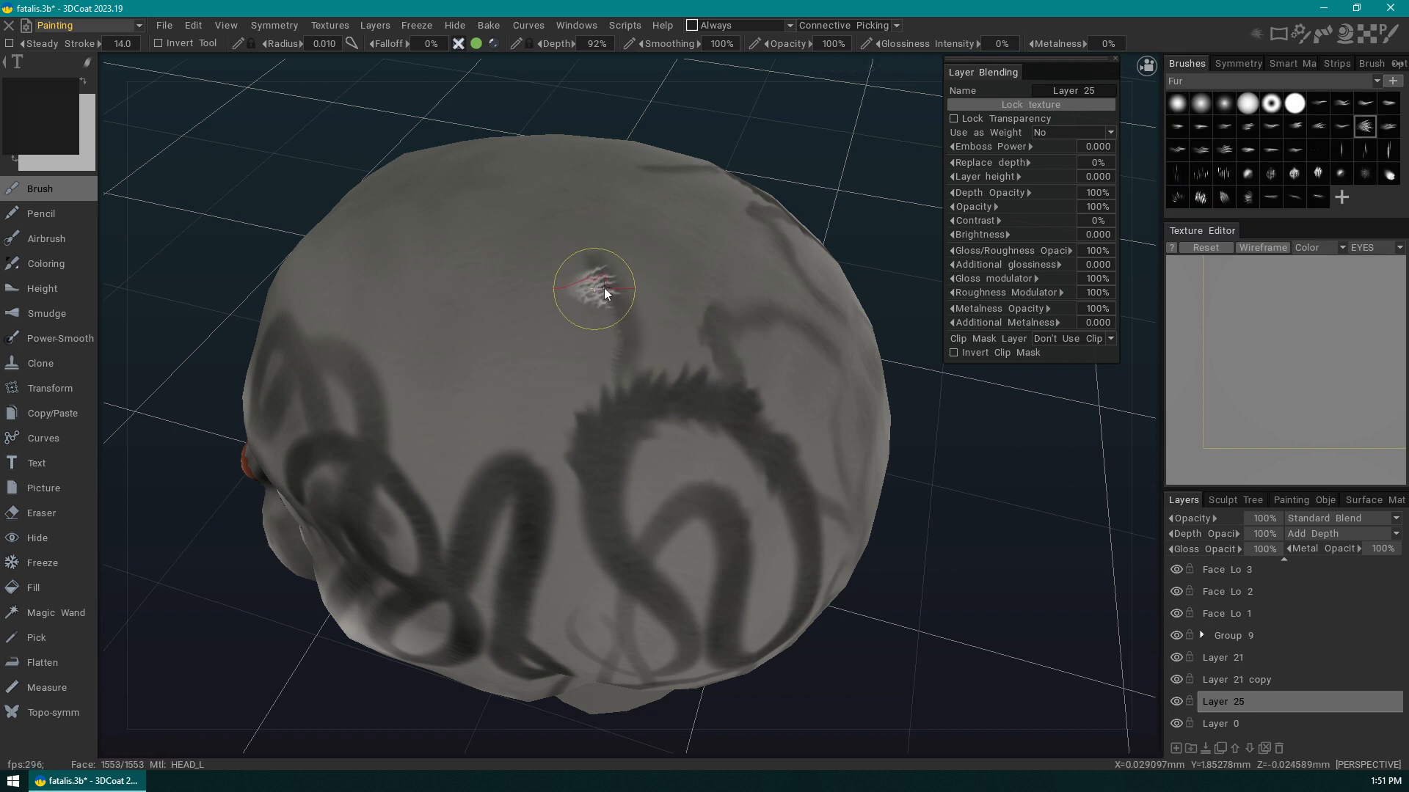
right_drag(604, 287, 609, 288)
drag(597, 264, 621, 370)
drag(600, 255, 617, 373)
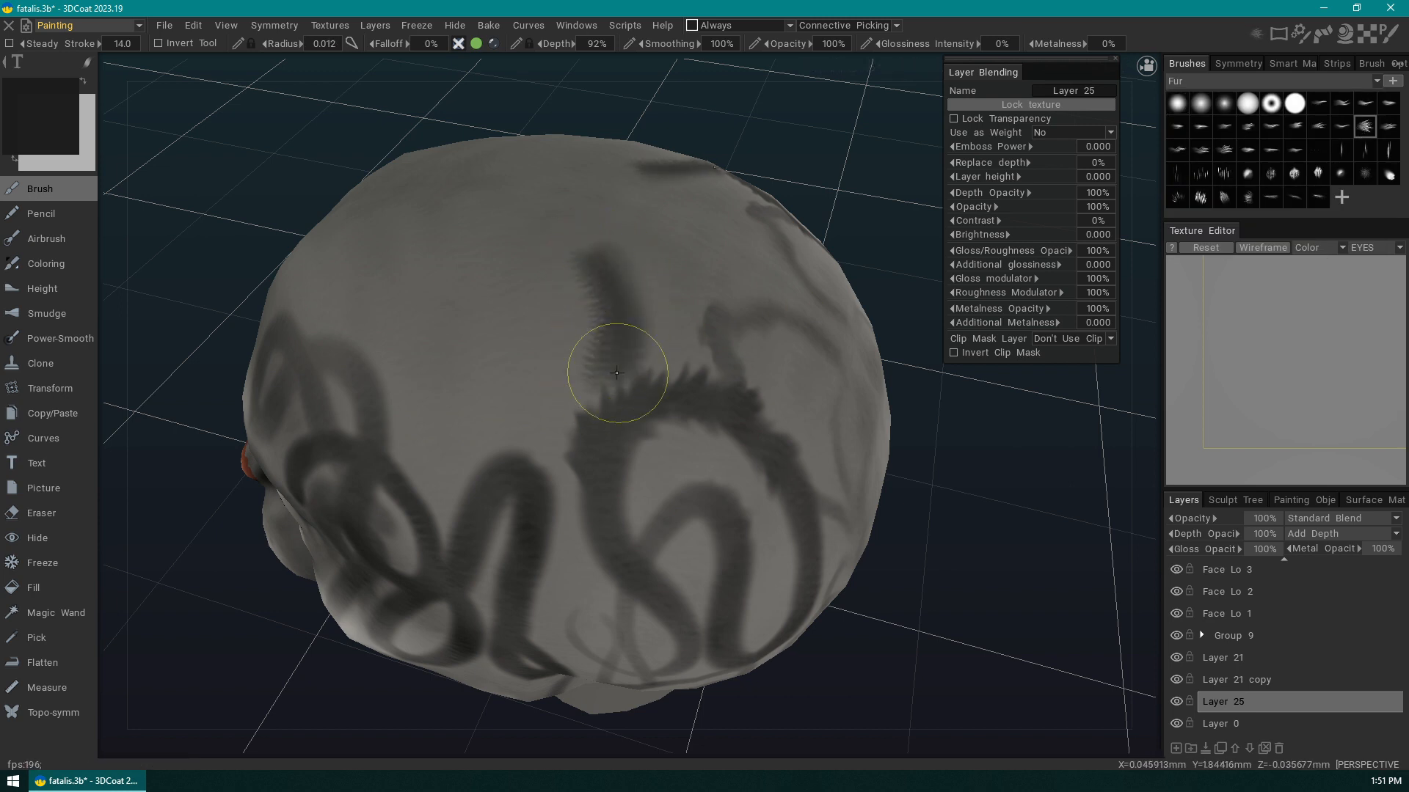
drag(582, 235, 591, 330)
drag(576, 242, 581, 355)
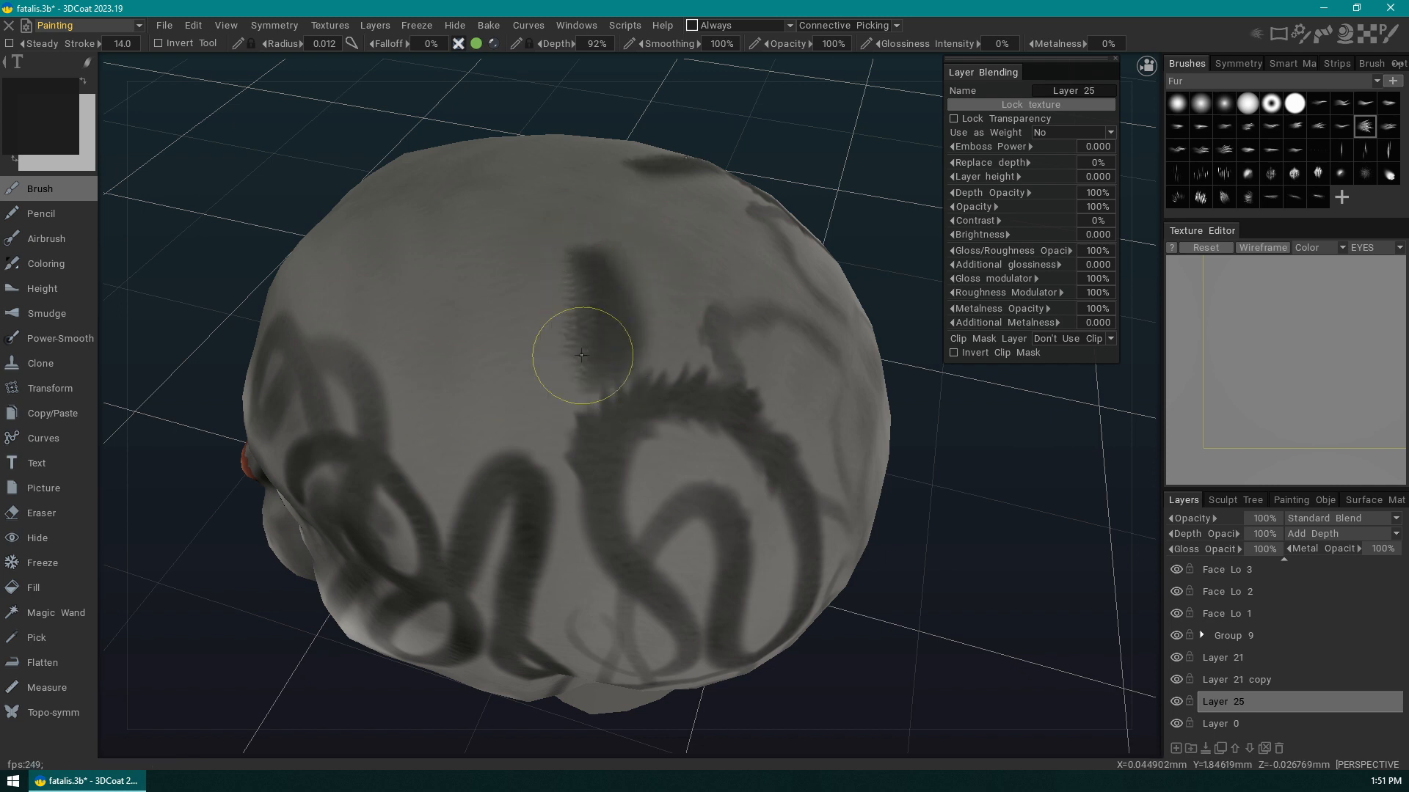
- Widen the dark fur patch on the crown toward the face with further strokes, and set the brush depth to 202%
drag(578, 235, 566, 352)
drag(575, 252, 533, 331)
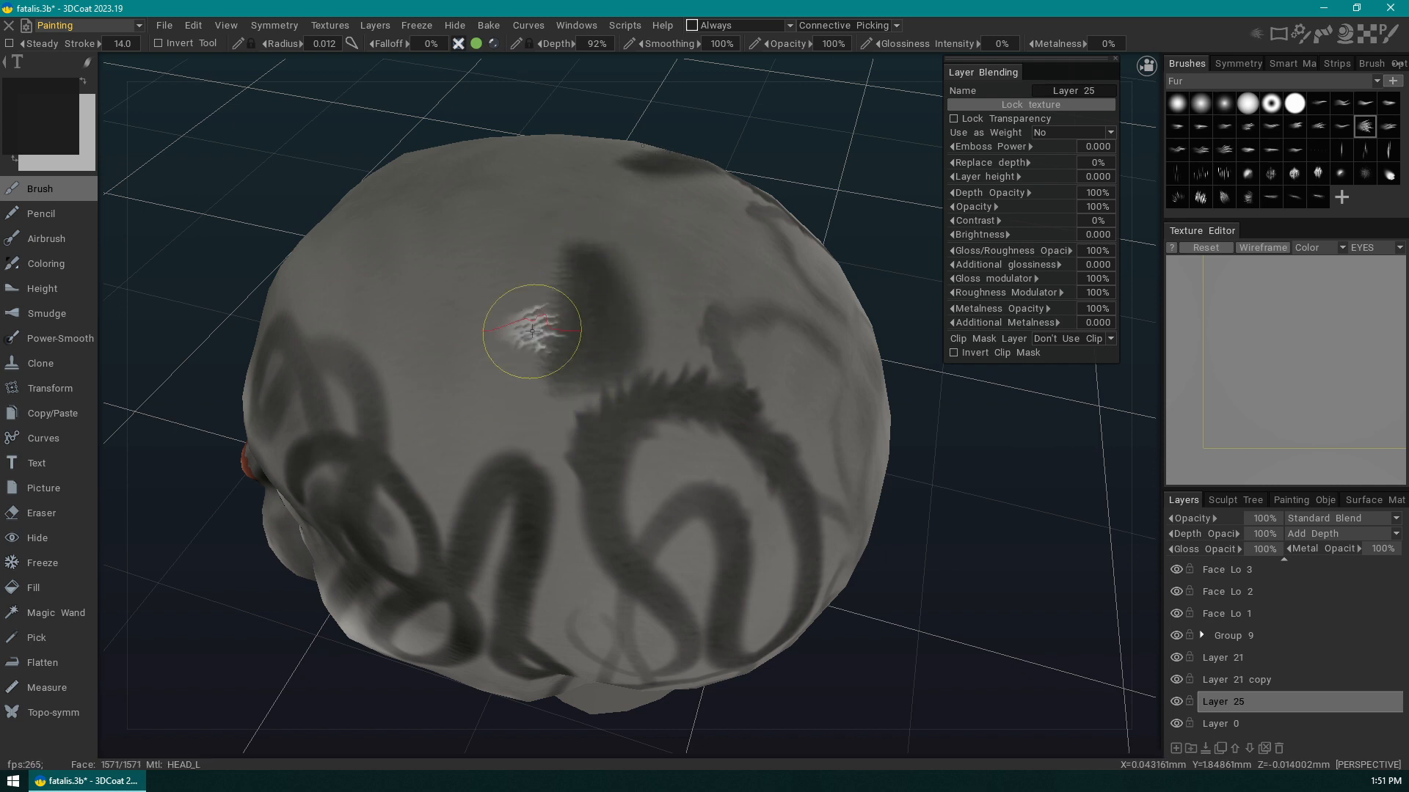
drag(544, 223, 535, 367)
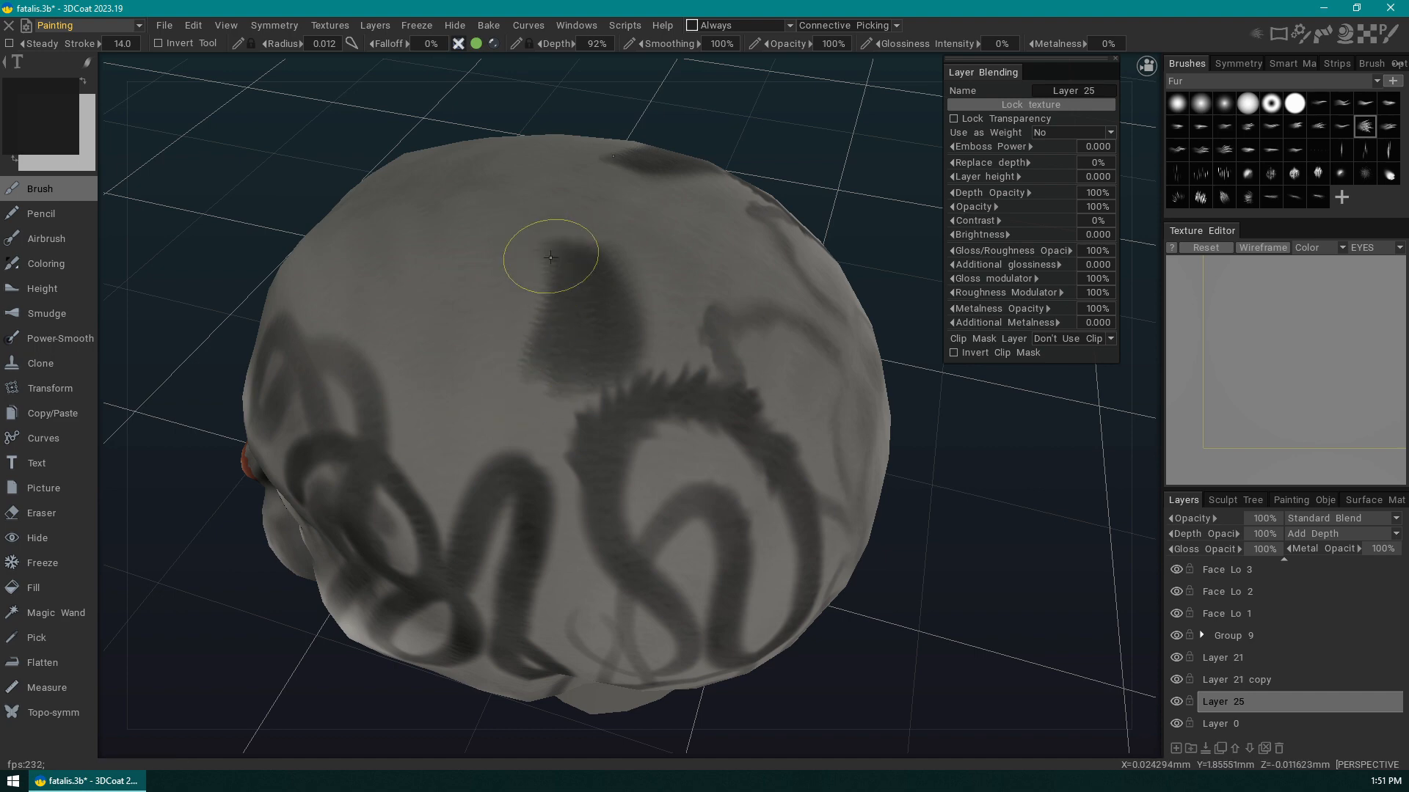
drag(550, 257, 529, 363)
drag(900, 487, 1032, 478)
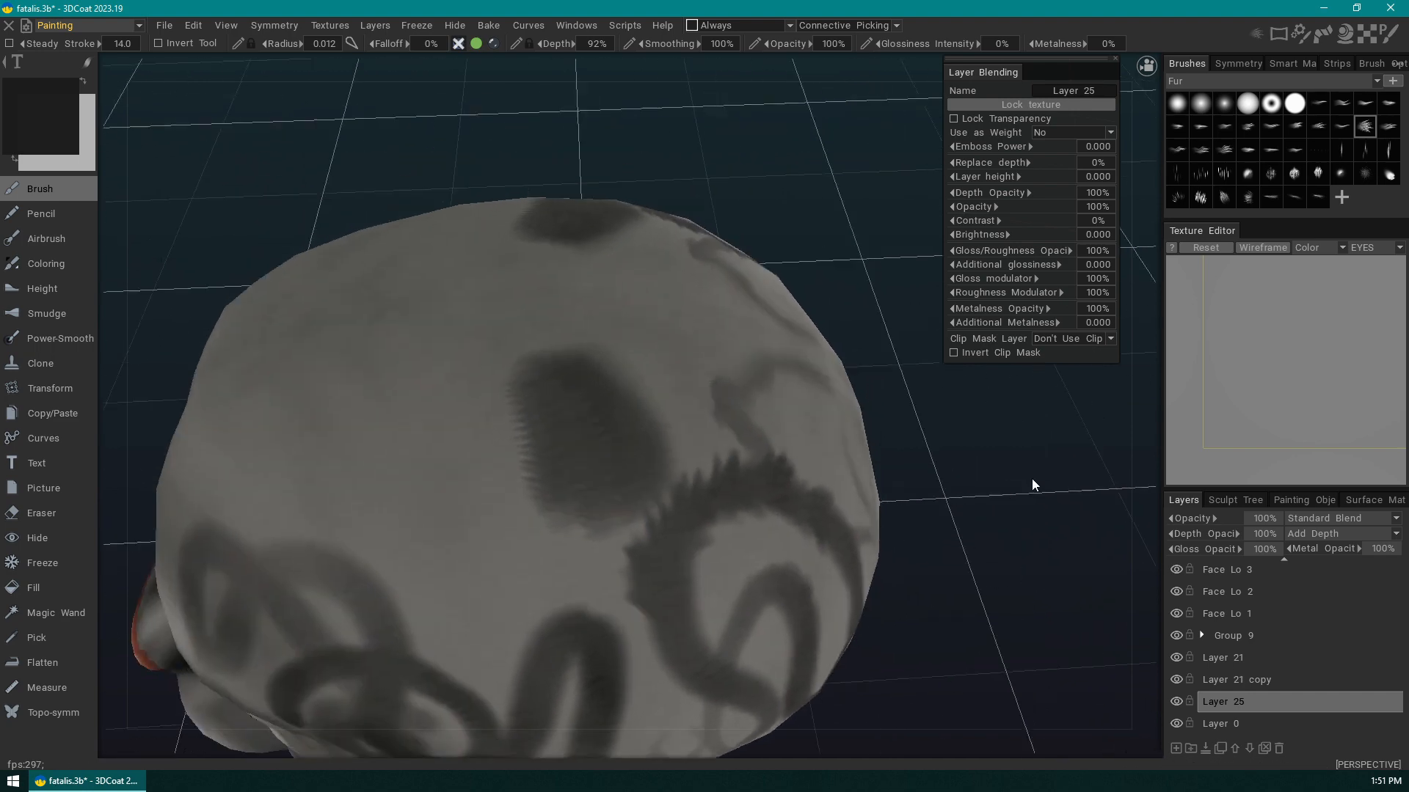
mouse_move(507, 380)
mouse_down()
mouse_move(535, 504)
mouse_move(528, 421)
mouse_move(550, 487)
mouse_up()
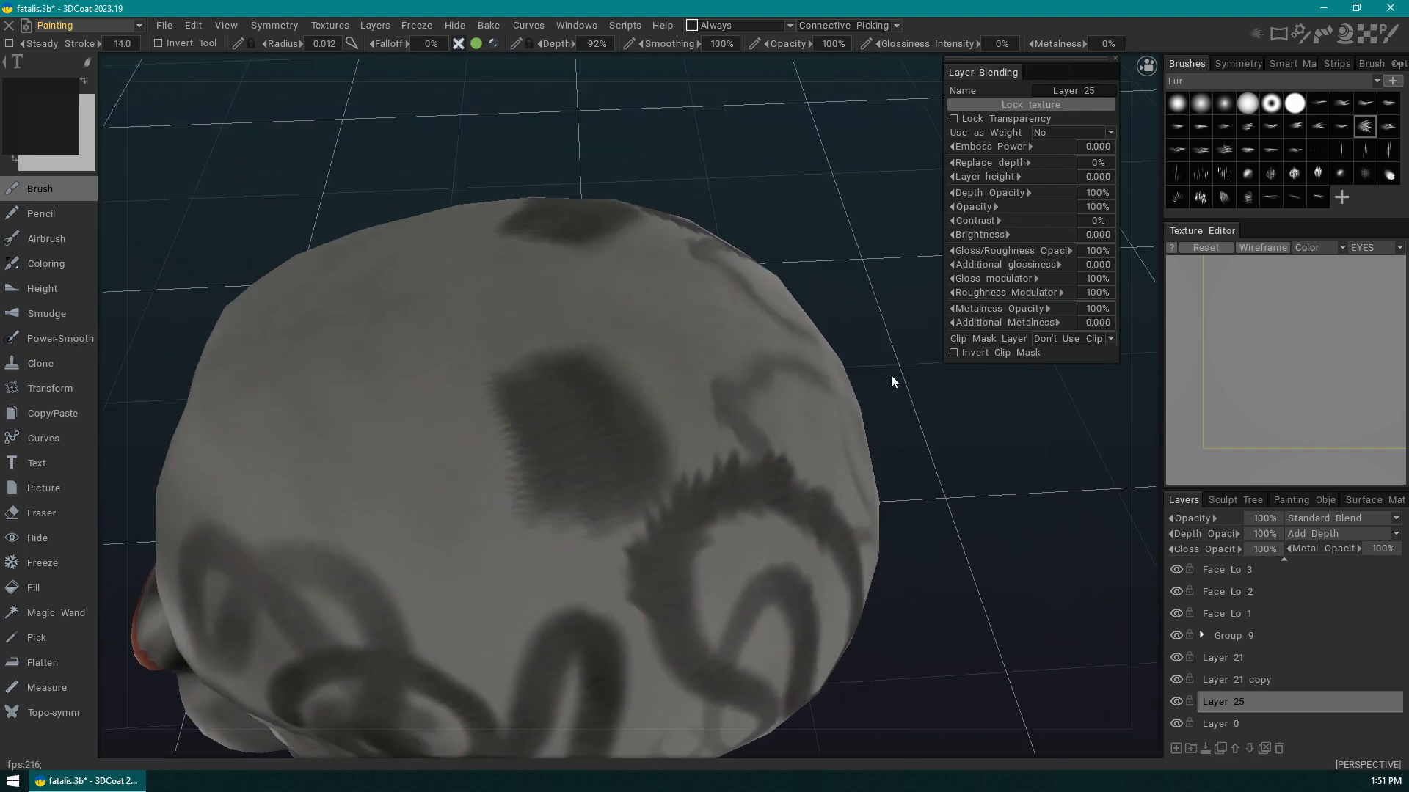
right_drag(519, 491, 530, 421)
- Examine the painted strokes on the whole head and up close, from the face, side and three-quarter angles
mouse_move(928, 338)
right_down()
mouse_move(940, 416)
mouse_move(712, 619)
right_up()
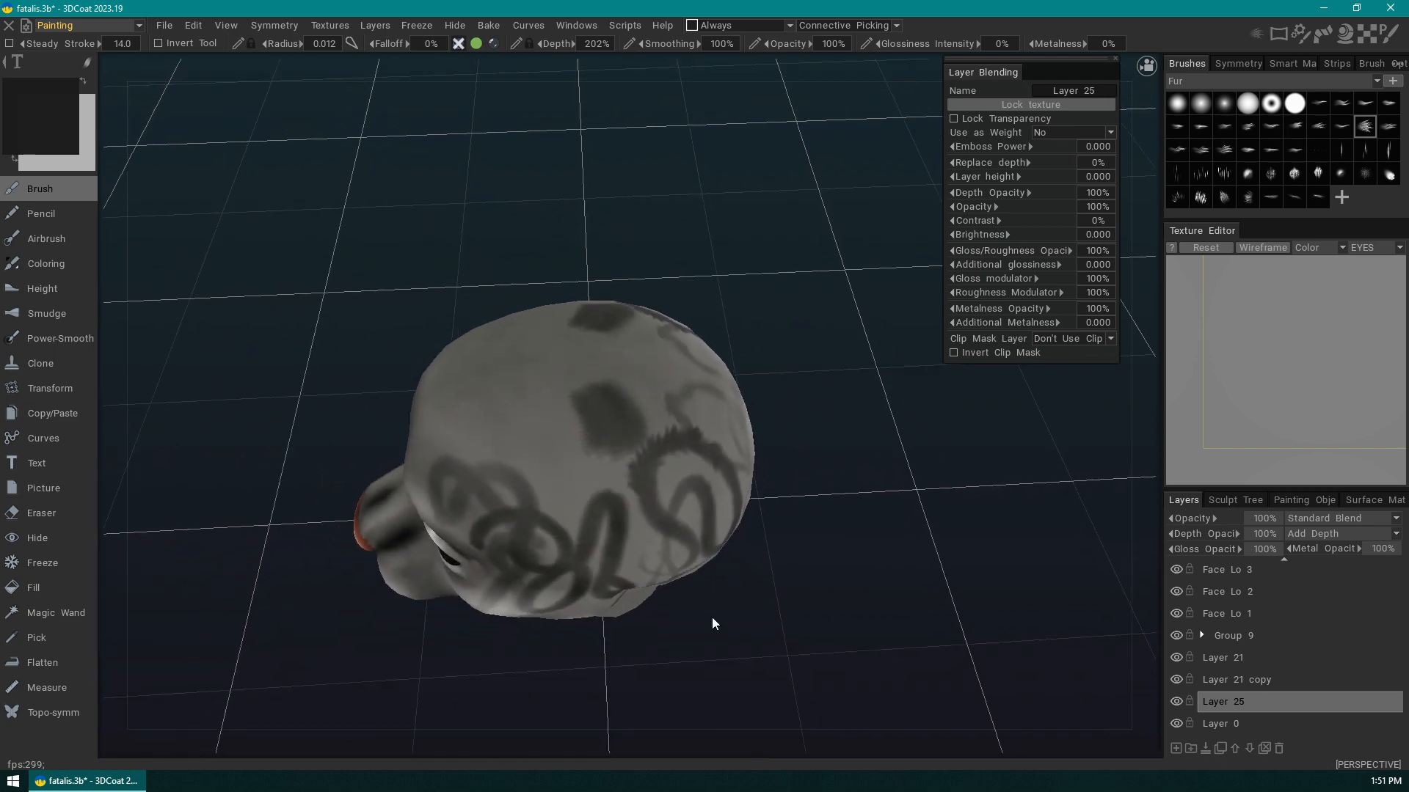
drag(712, 621, 881, 402)
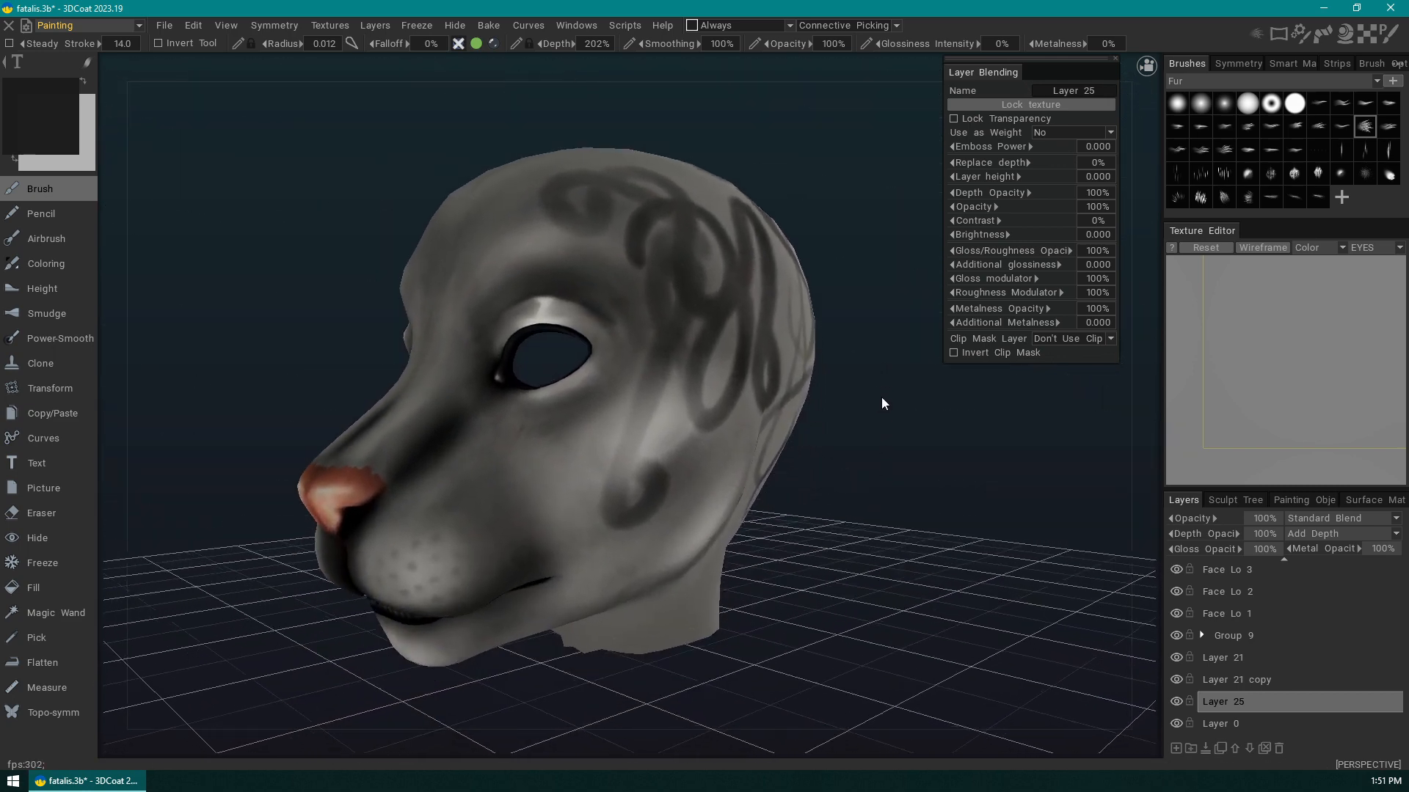
right_drag(882, 398, 907, 474)
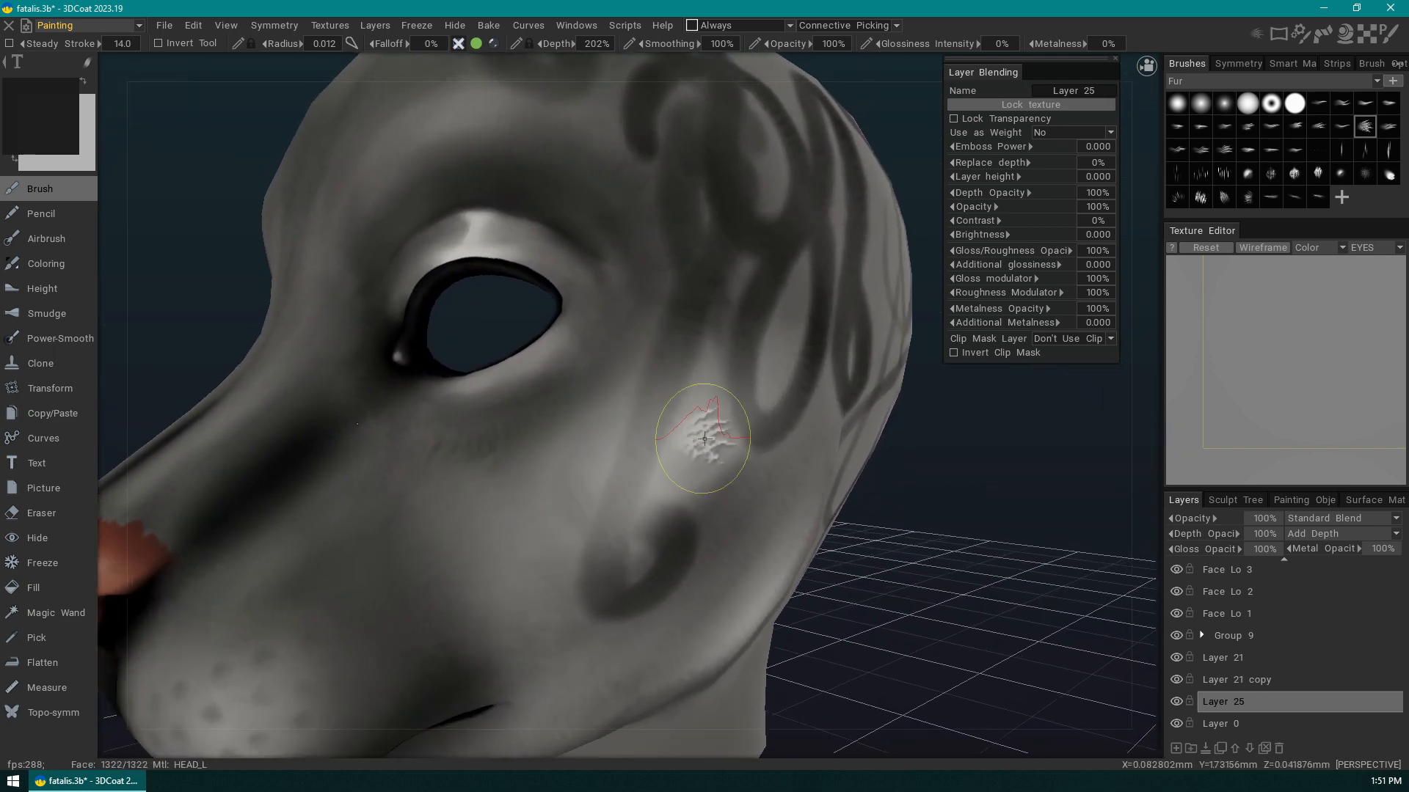
drag(940, 567, 835, 541)
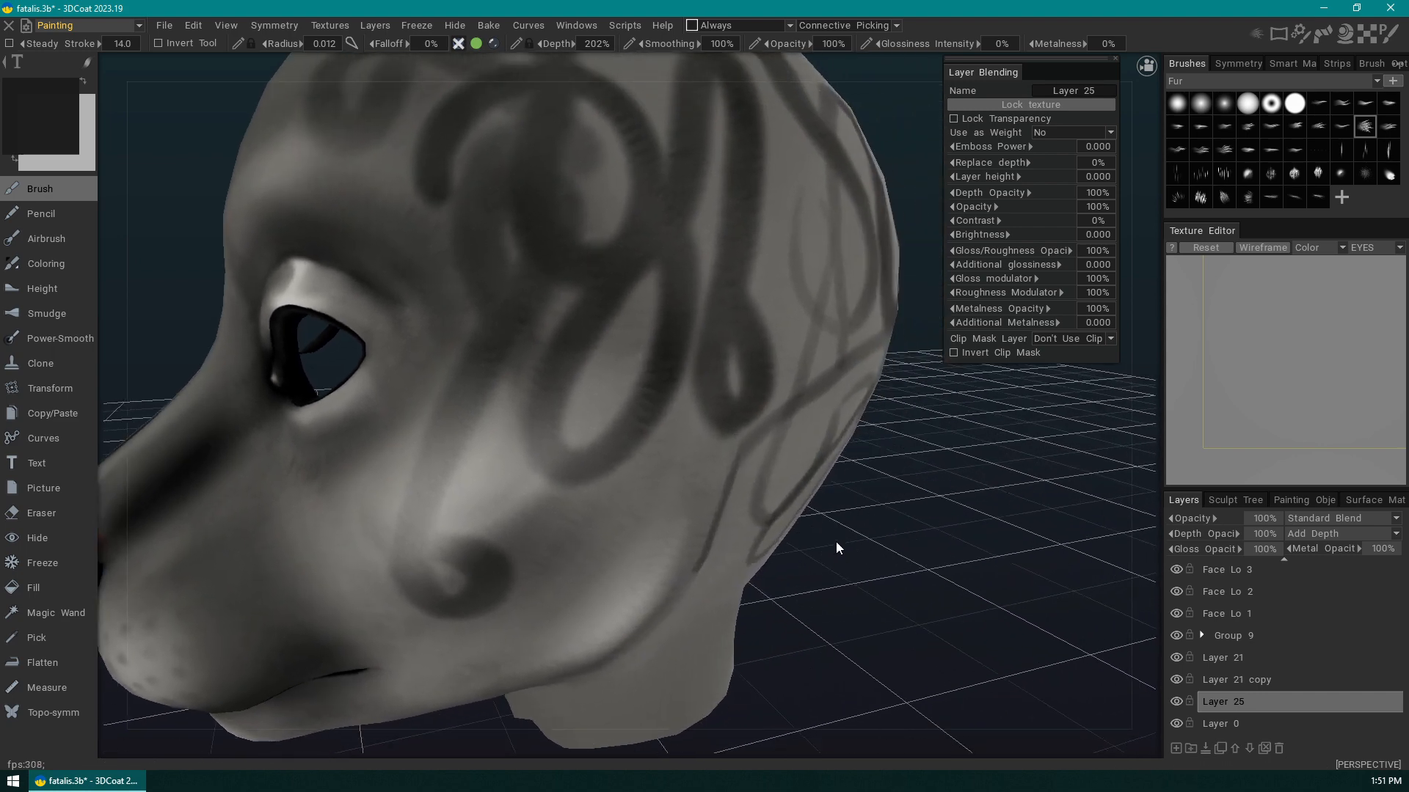
right_drag(837, 547, 848, 426)
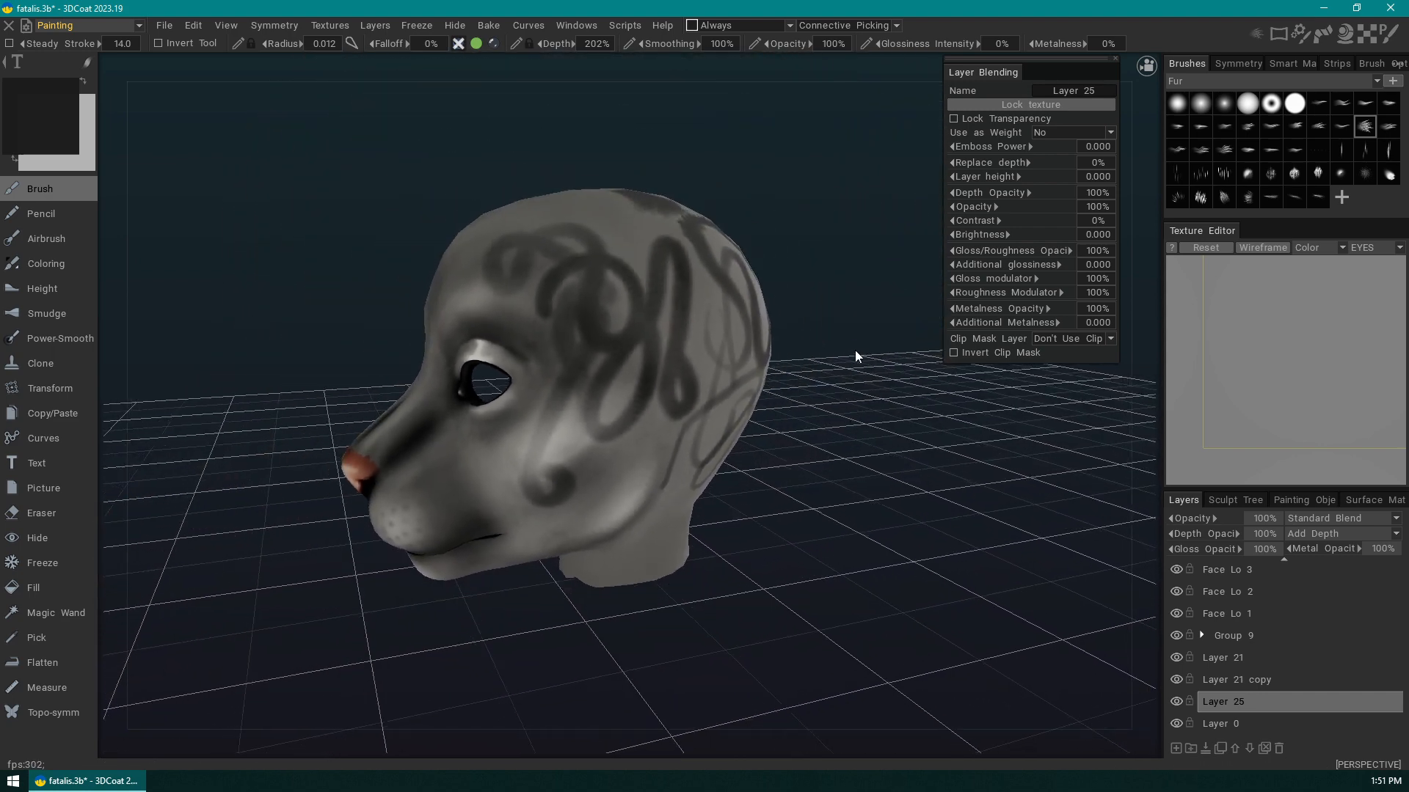
drag(856, 356, 883, 409)
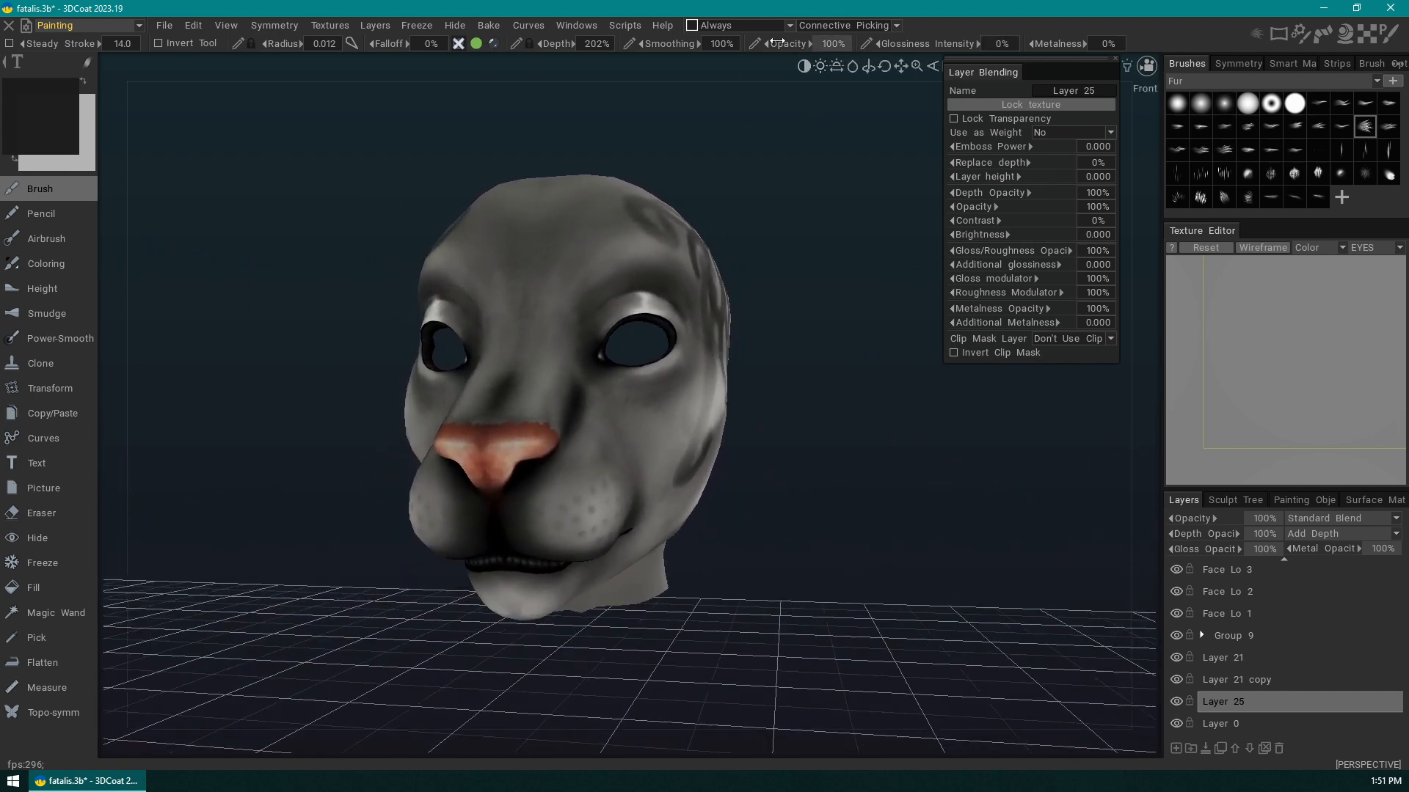
mouse_move(845, 305)
mouse_down()
mouse_move(832, 356)
mouse_move(863, 530)
mouse_move(849, 481)
mouse_move(823, 490)
mouse_move(773, 391)
mouse_move(795, 511)
mouse_move(786, 477)
mouse_move(597, 445)
mouse_move(877, 454)
mouse_move(788, 451)
mouse_move(871, 480)
mouse_move(878, 534)
mouse_move(811, 443)
mouse_move(701, 440)
mouse_up()
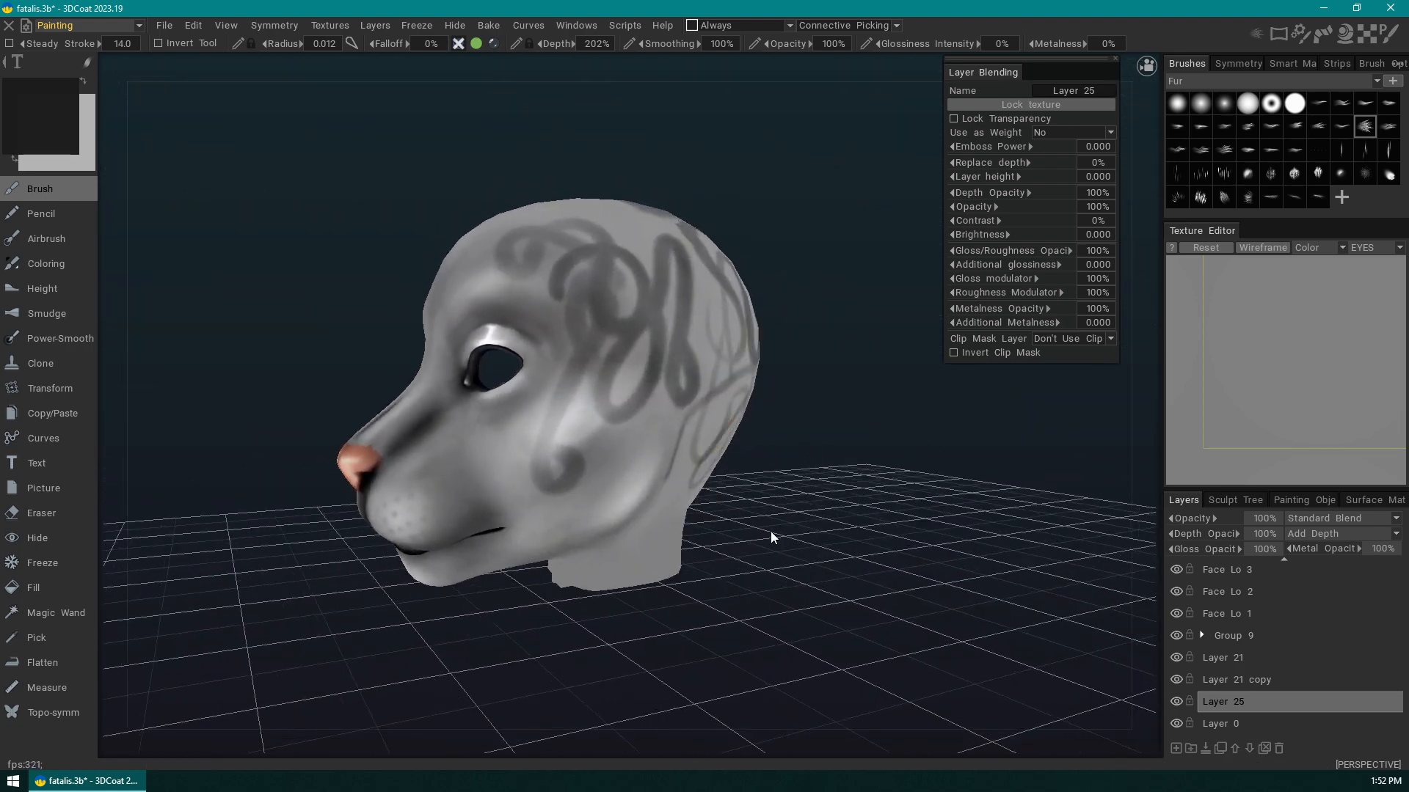
drag(848, 409, 927, 213)
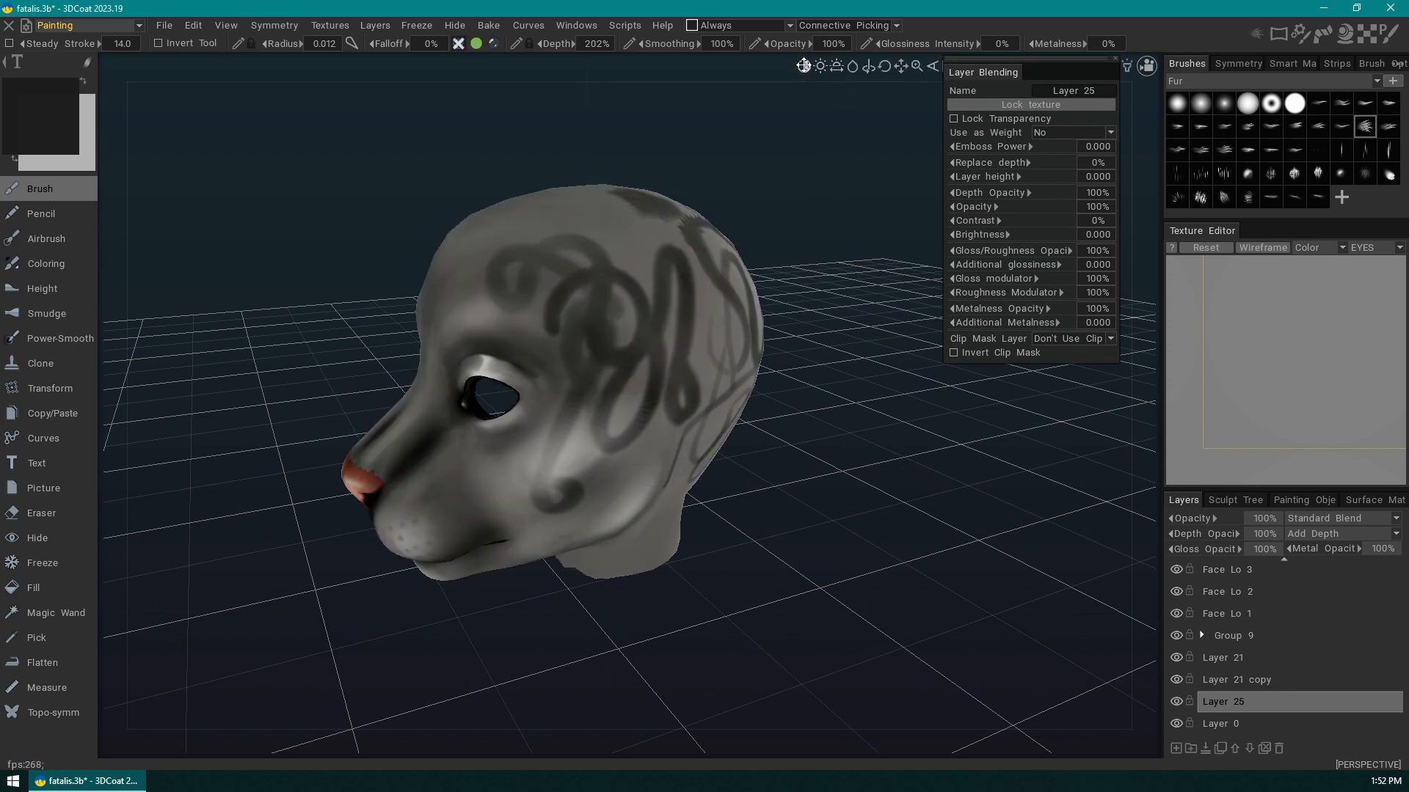
- Adjust the viewport's ambient and directional light to brighten the head
click(803, 65)
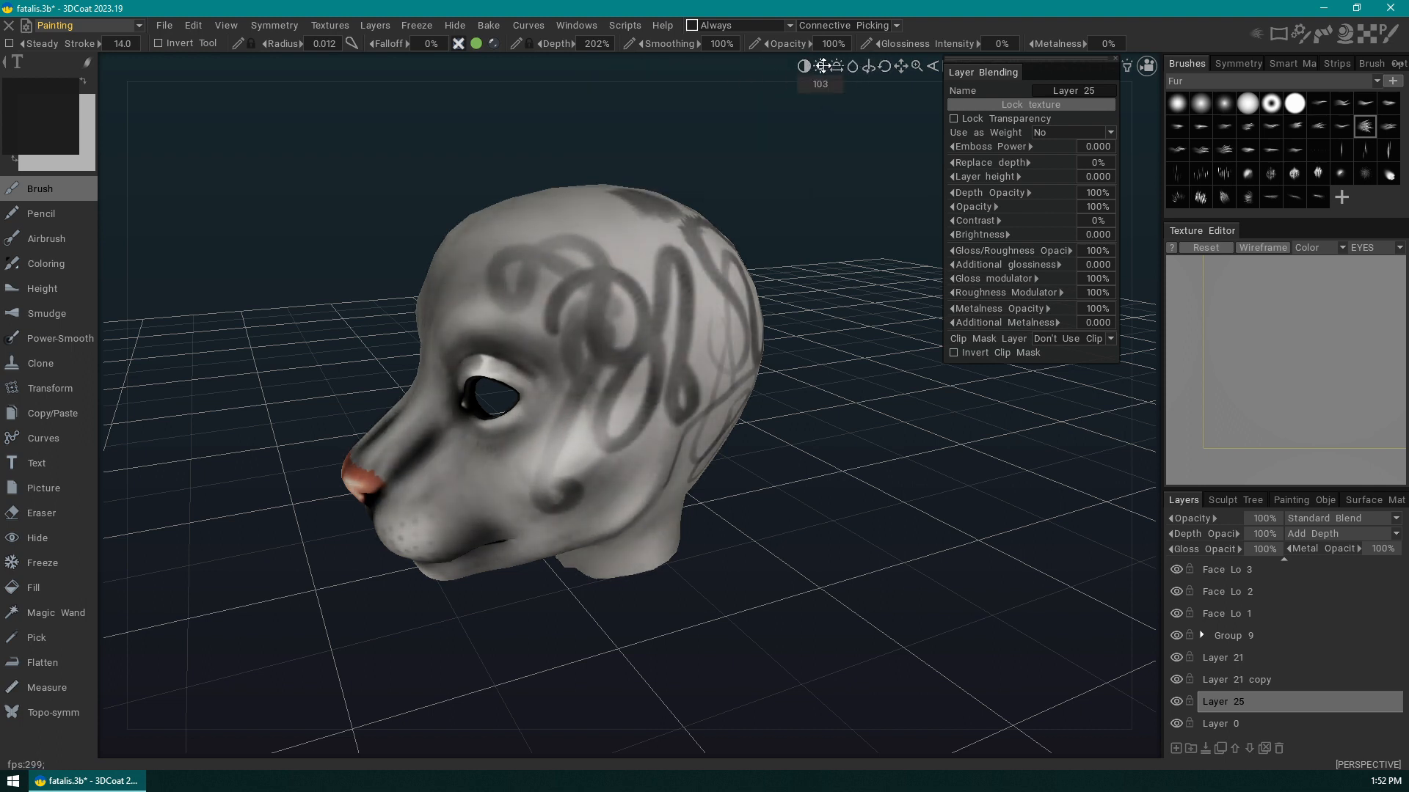
drag(822, 66, 869, 67)
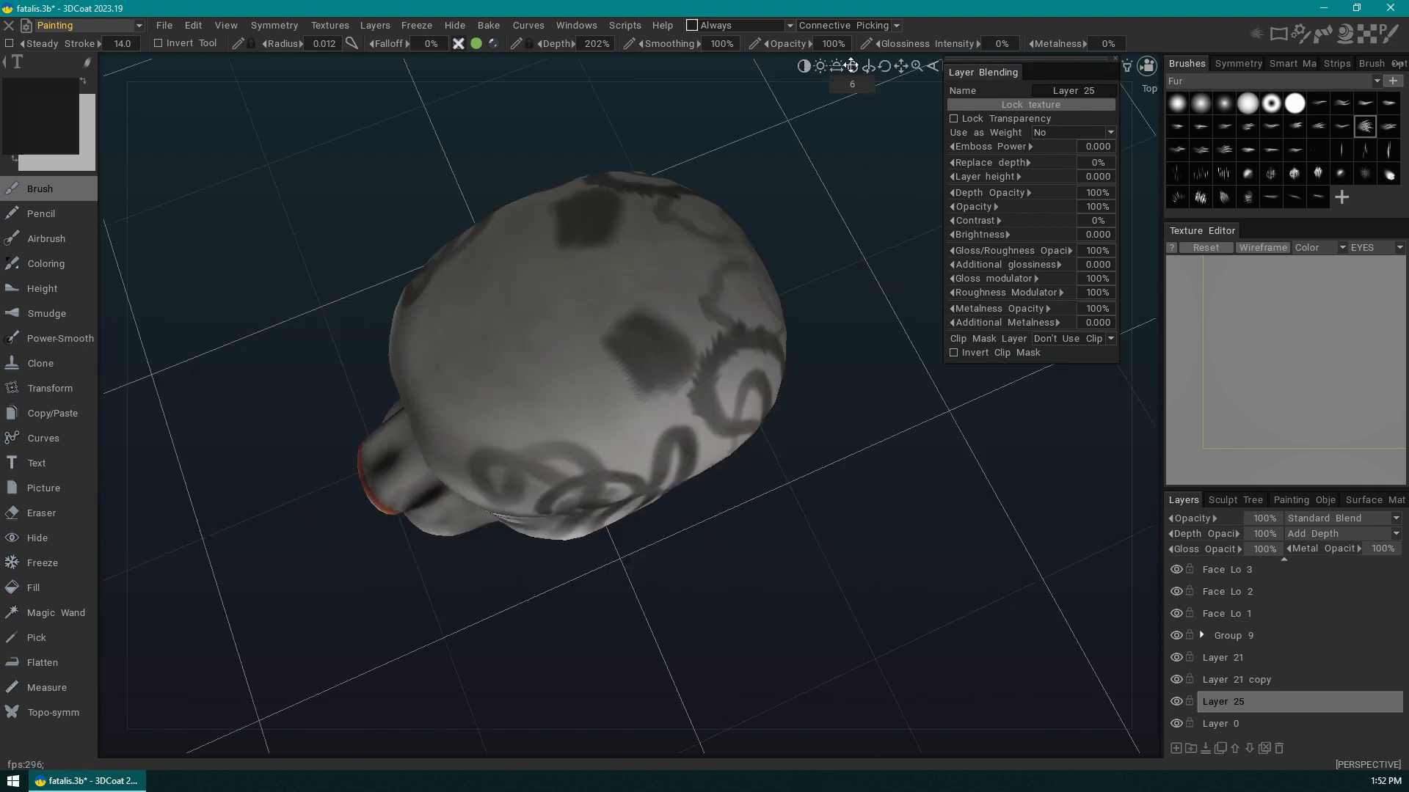
drag(834, 125, 797, 341)
drag(858, 70, 839, 229)
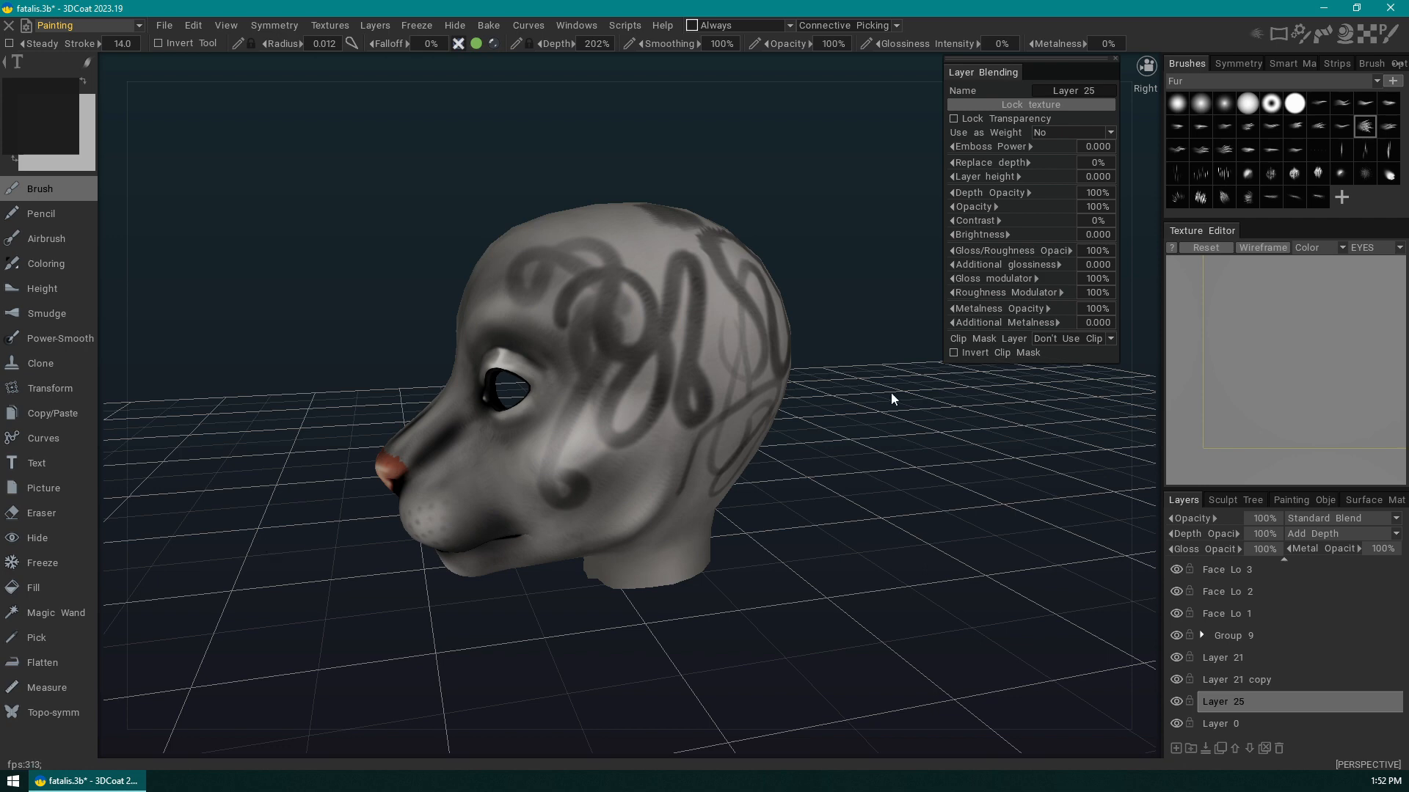
- Examine the relit head from the side, front and three-quarter angles
drag(853, 476, 856, 474)
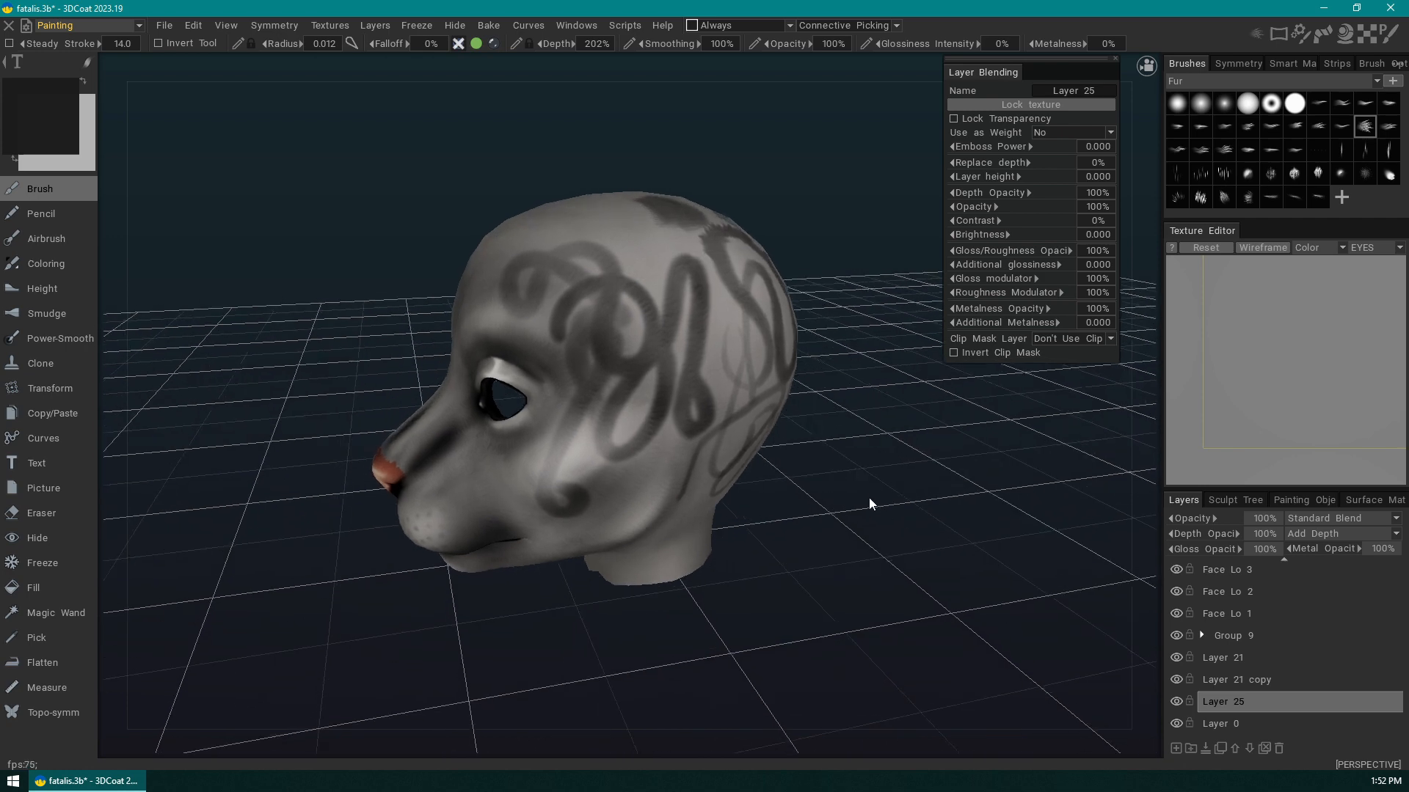
drag(926, 455, 792, 533)
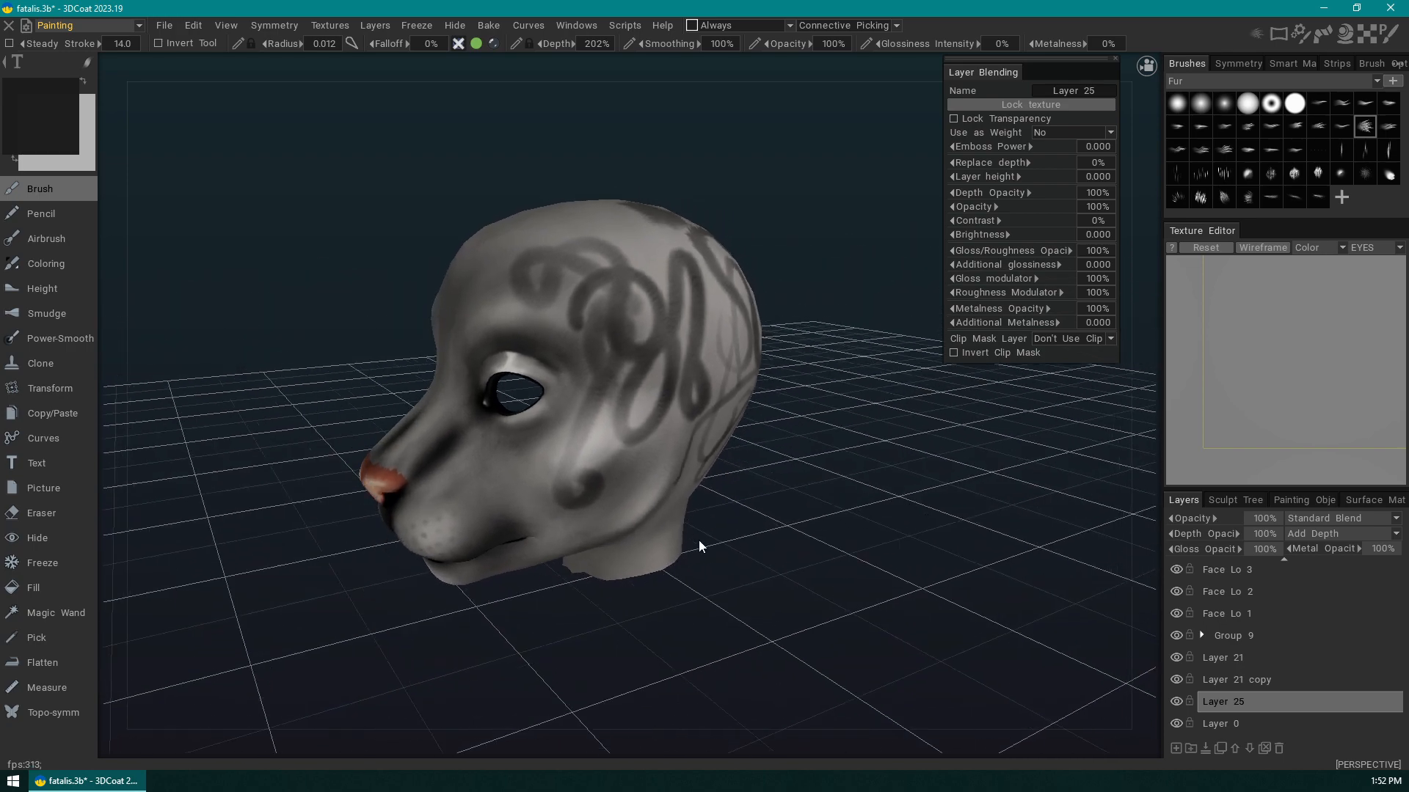
drag(314, 591, 914, 396)
middle_drag(962, 434, 838, 448)
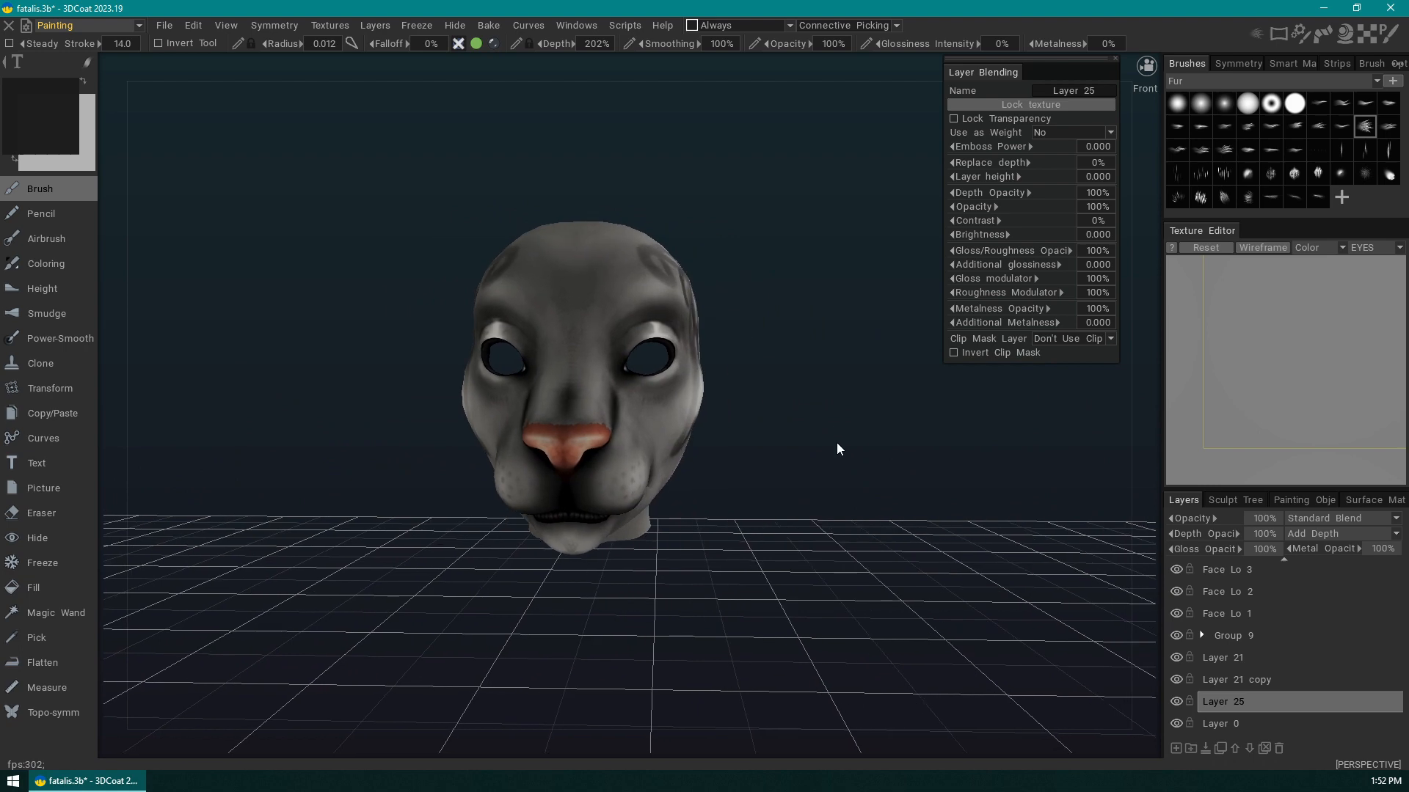
right_drag(844, 479, 843, 538)
drag(842, 538, 839, 462)
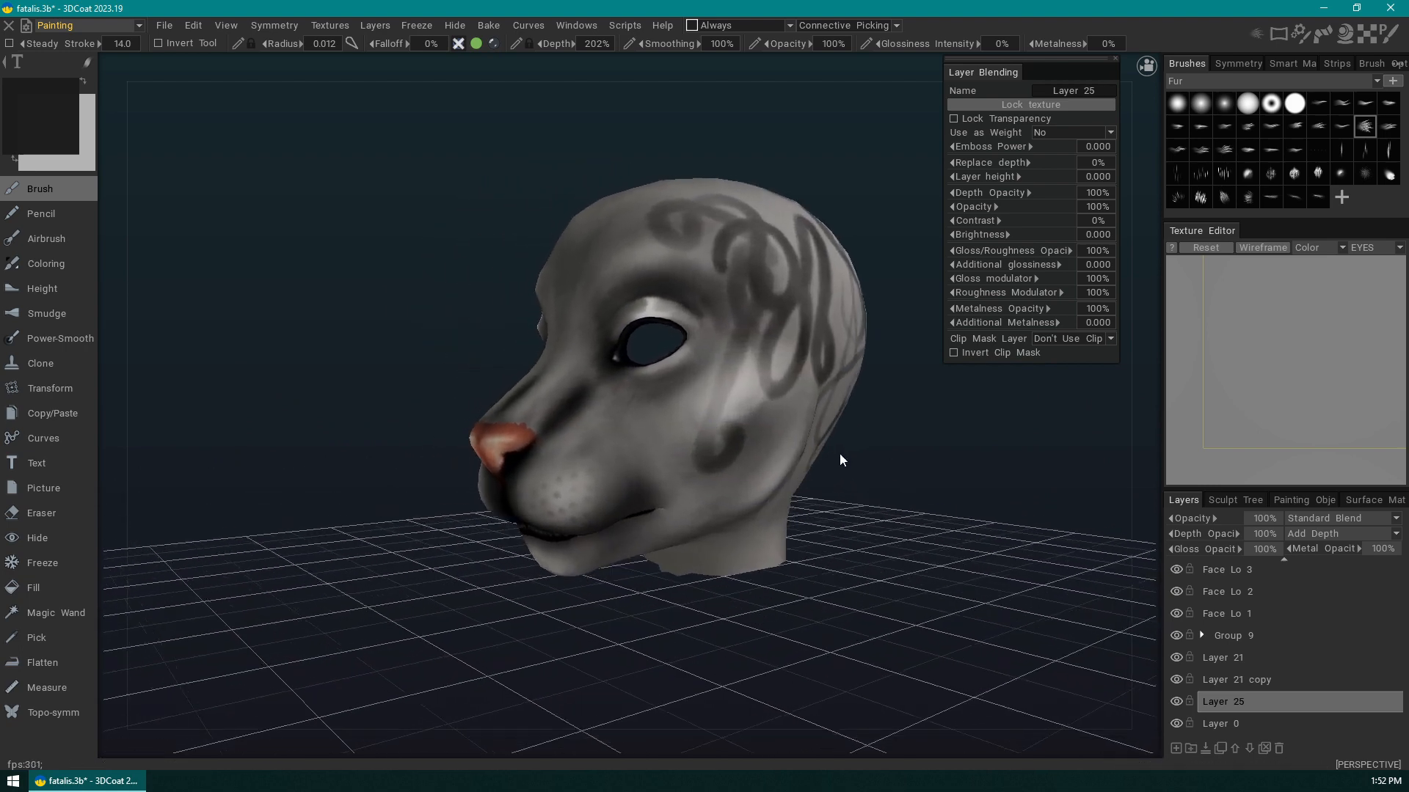
scroll(947, 453, up, 2)
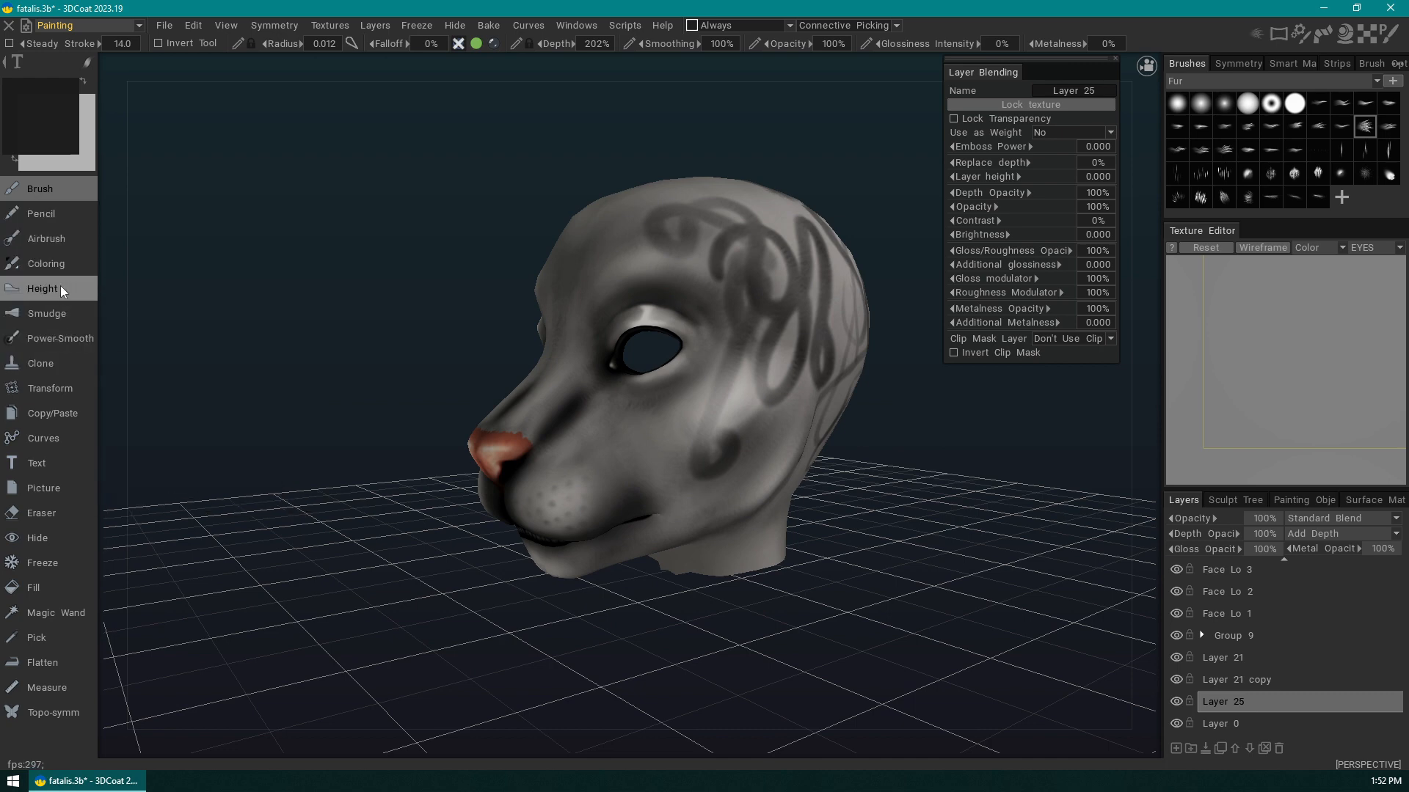
- Activate Clone, enlarge its radius to 0.010 and try it beside the dark loops on the side of the head
click(58, 361)
mouse_move(371, 482)
mouse_down()
mouse_move(994, 456)
mouse_move(941, 446)
mouse_up()
mouse_move(939, 443)
middle_down()
mouse_move(855, 458)
mouse_move(826, 510)
middle_up()
right_drag(836, 554, 800, 449)
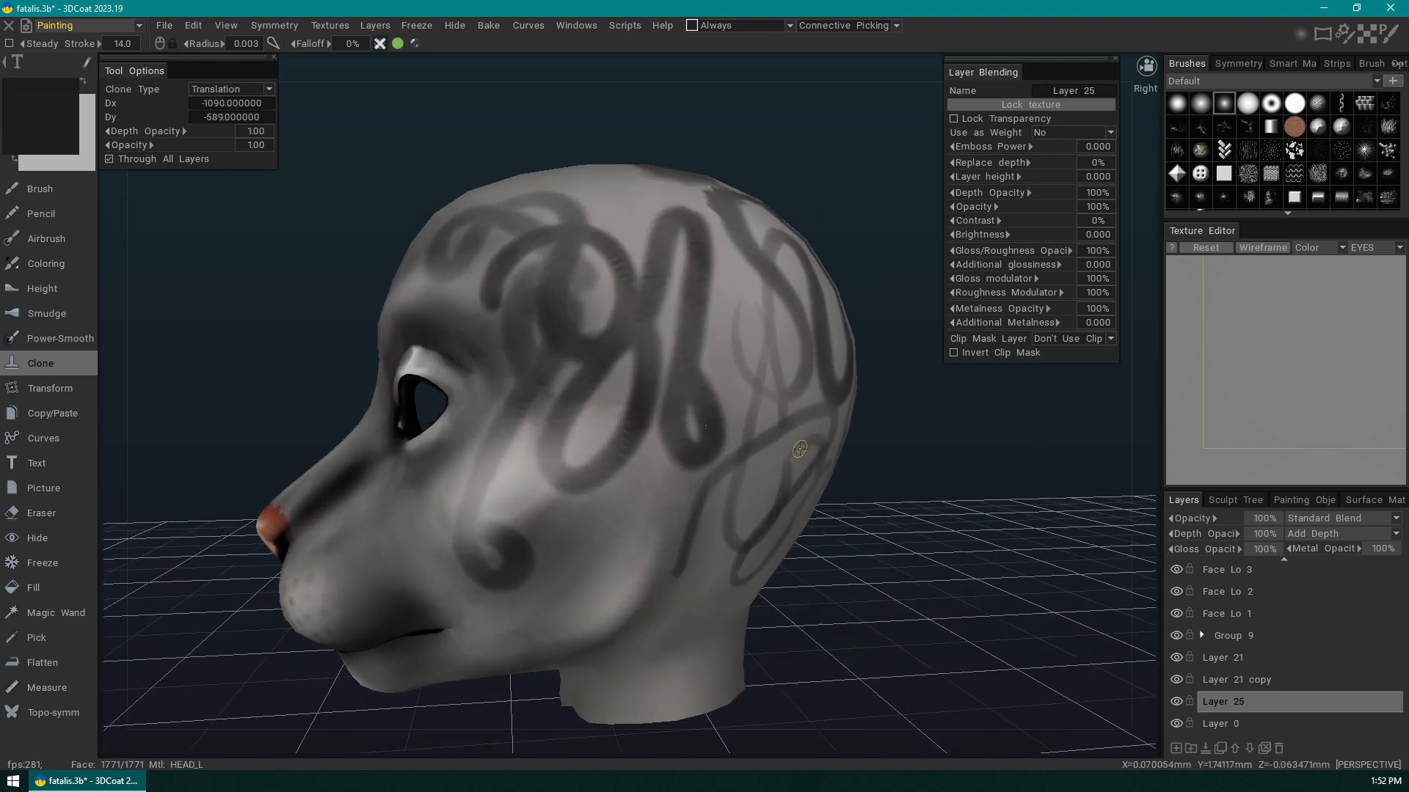
right_drag(700, 363, 709, 362)
click(726, 338)
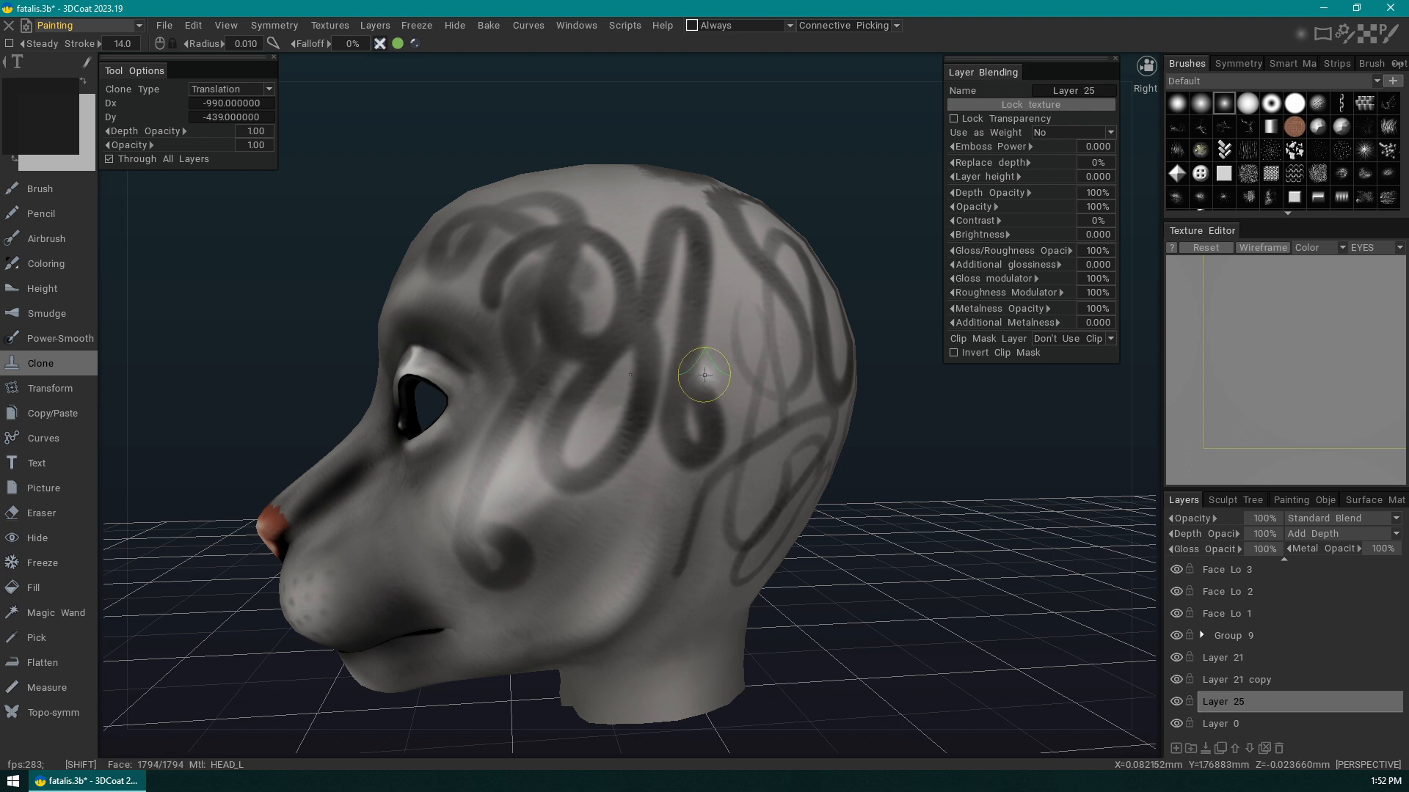
- Sample clone sources near the dark loops and clone the surrounding texture over the cheek curl and the rear loop's lower end
drag(912, 481, 896, 440)
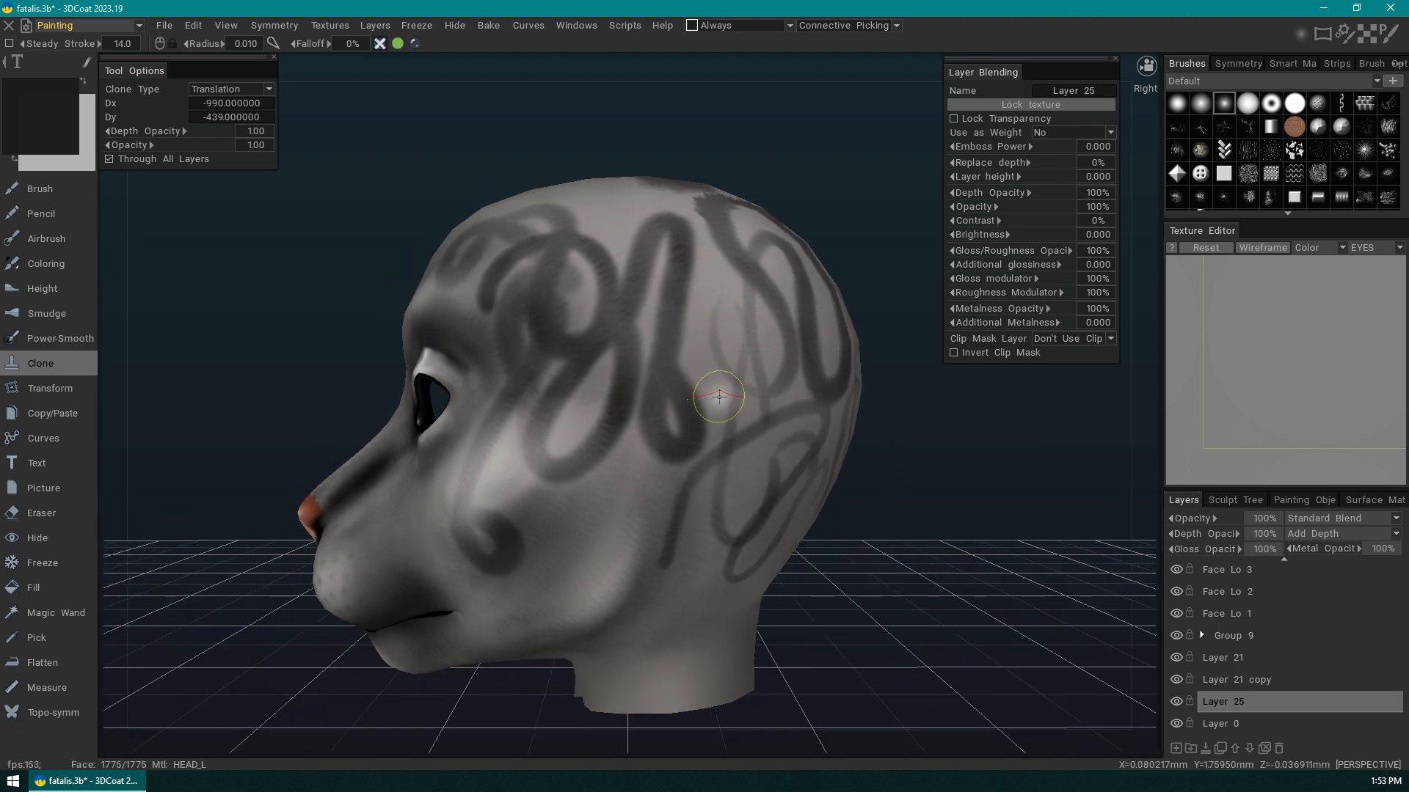
ctrl+click(684, 366)
click(697, 402)
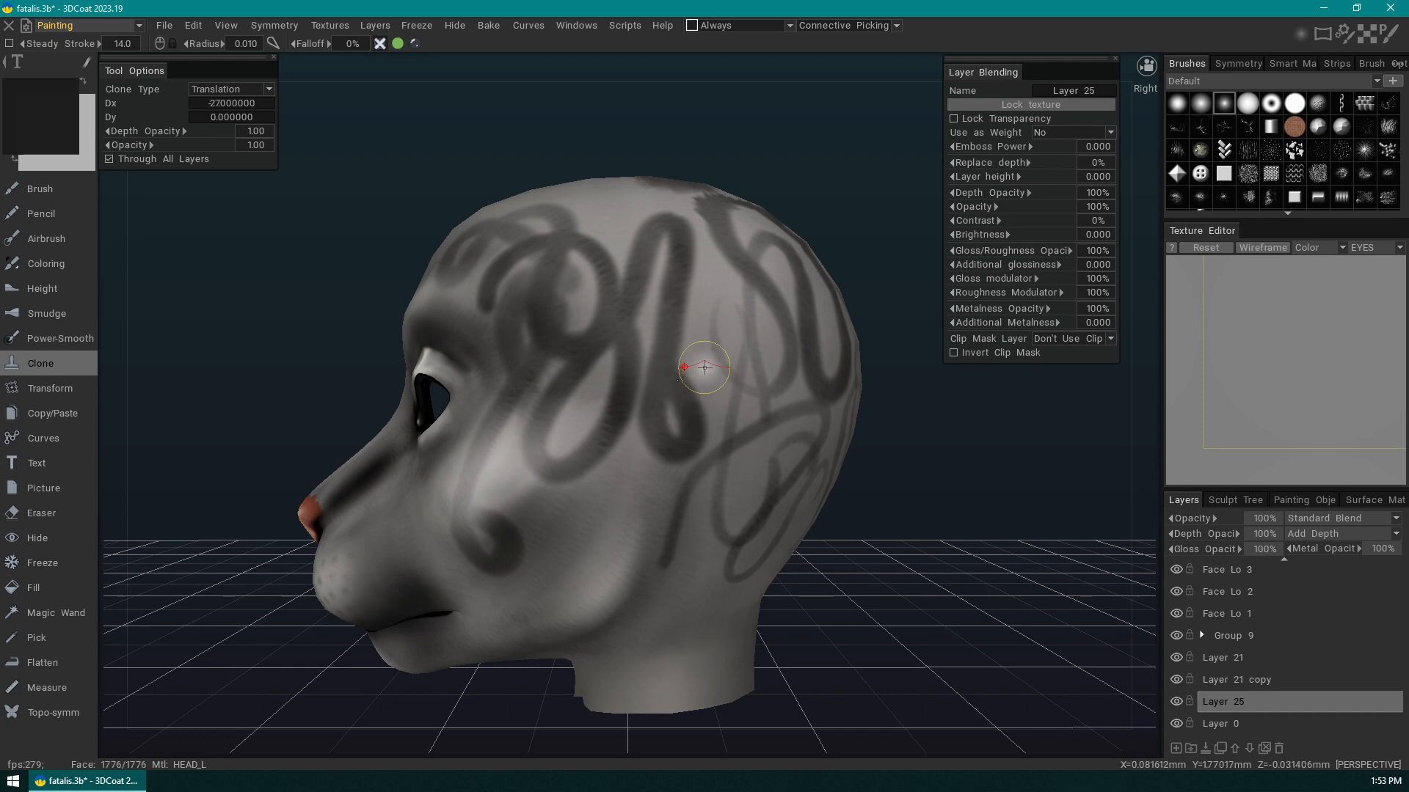
mouse_move(935, 460)
mouse_down()
mouse_move(935, 389)
mouse_move(760, 391)
mouse_up()
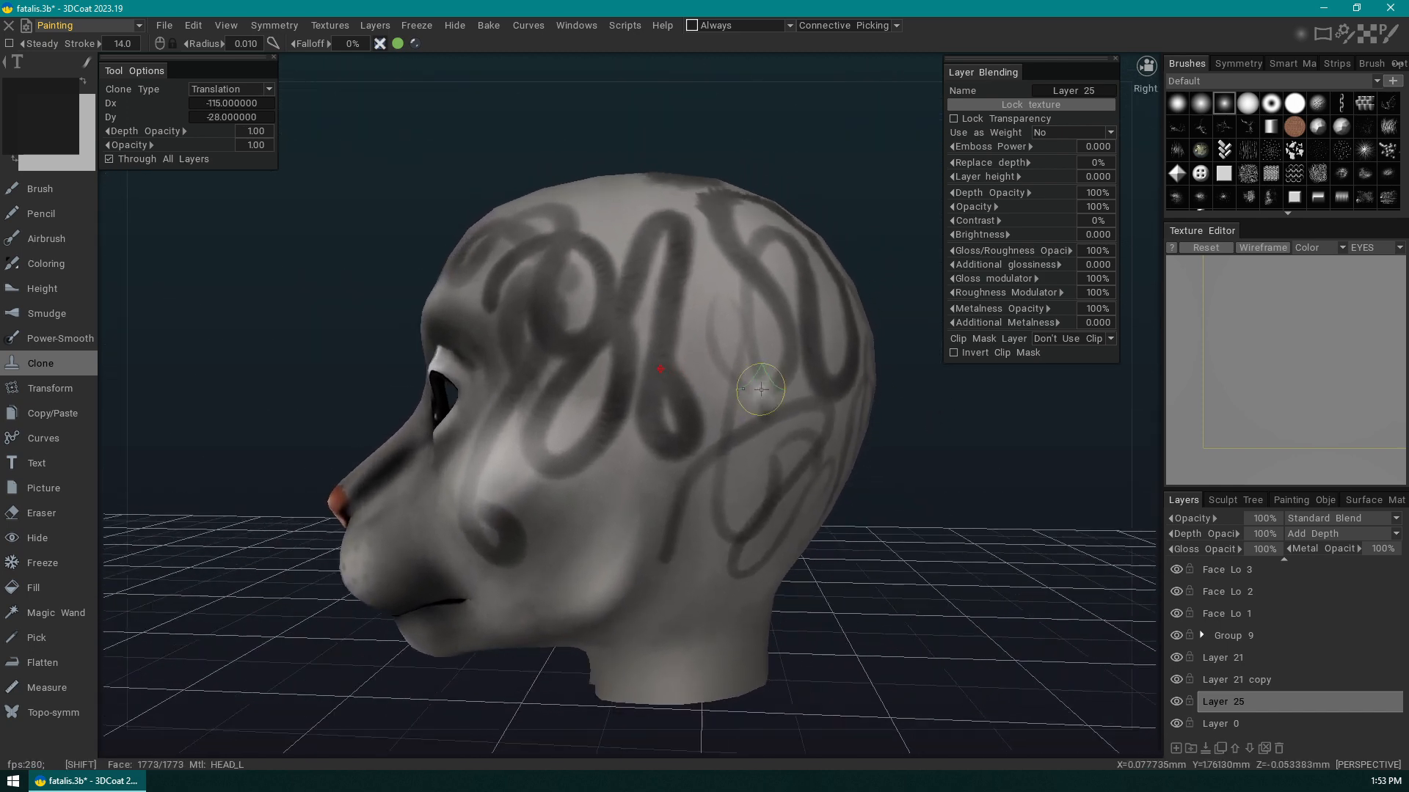
mouse_move(615, 524)
mouse_down()
mouse_move(610, 536)
mouse_move(602, 489)
mouse_move(532, 522)
mouse_move(629, 456)
mouse_move(587, 437)
mouse_move(514, 521)
mouse_up()
drag(531, 452, 516, 544)
mouse_move(658, 435)
mouse_down()
mouse_move(677, 422)
mouse_move(701, 508)
mouse_up()
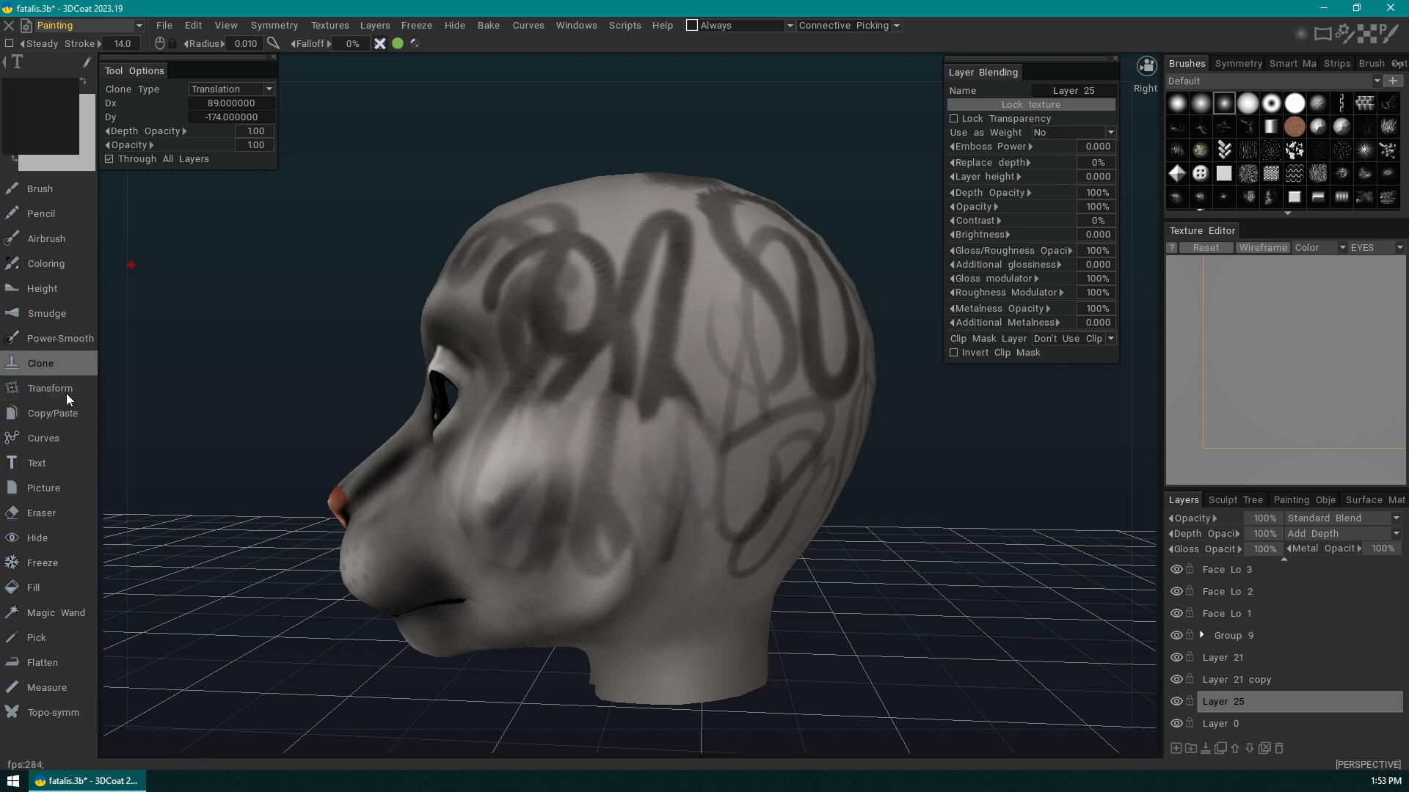
- Activate Transform and mark a rectangular area over the dark strokes behind the face, undoing the last slight adjustment
click(50, 388)
drag(660, 317, 793, 472)
drag(947, 469, 948, 469)
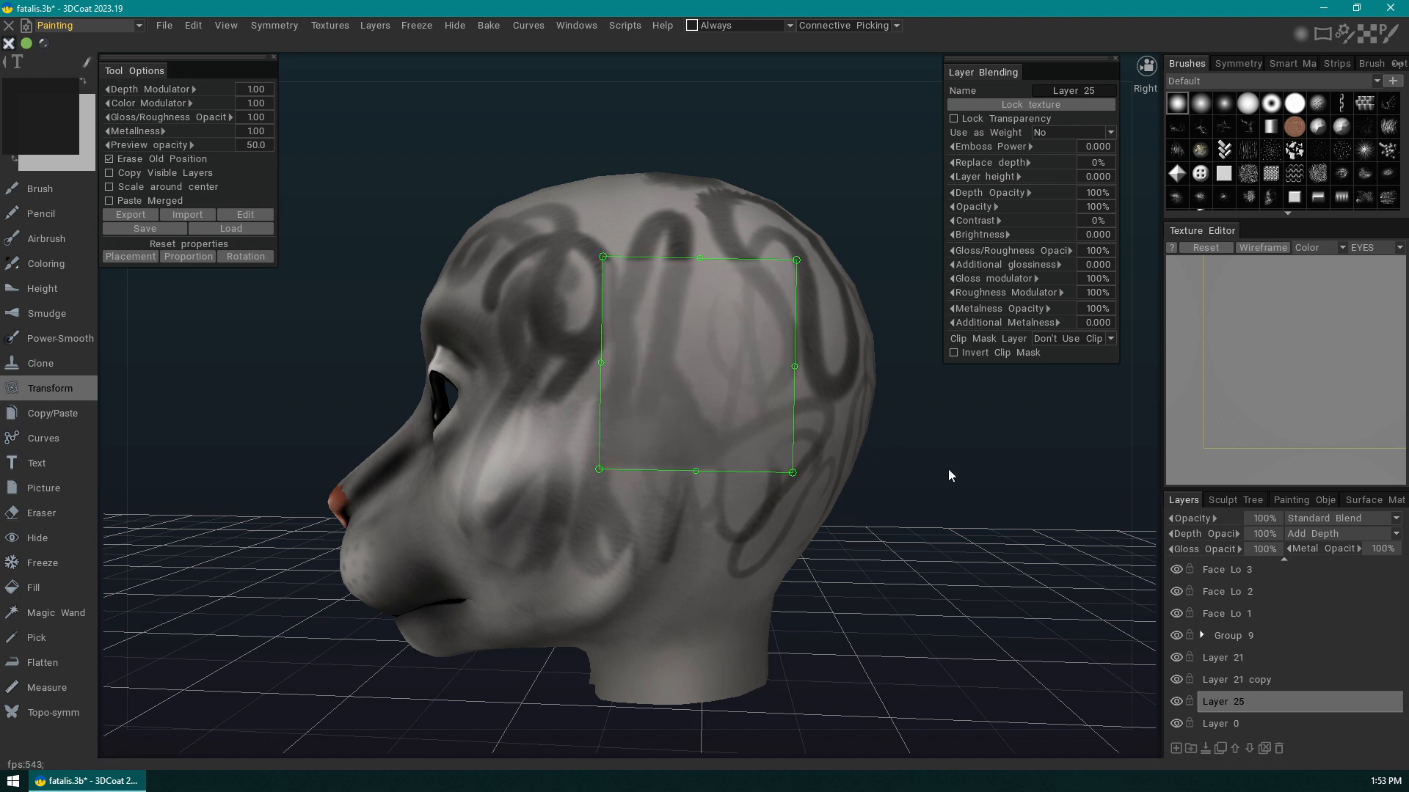
key(ctrl+z)
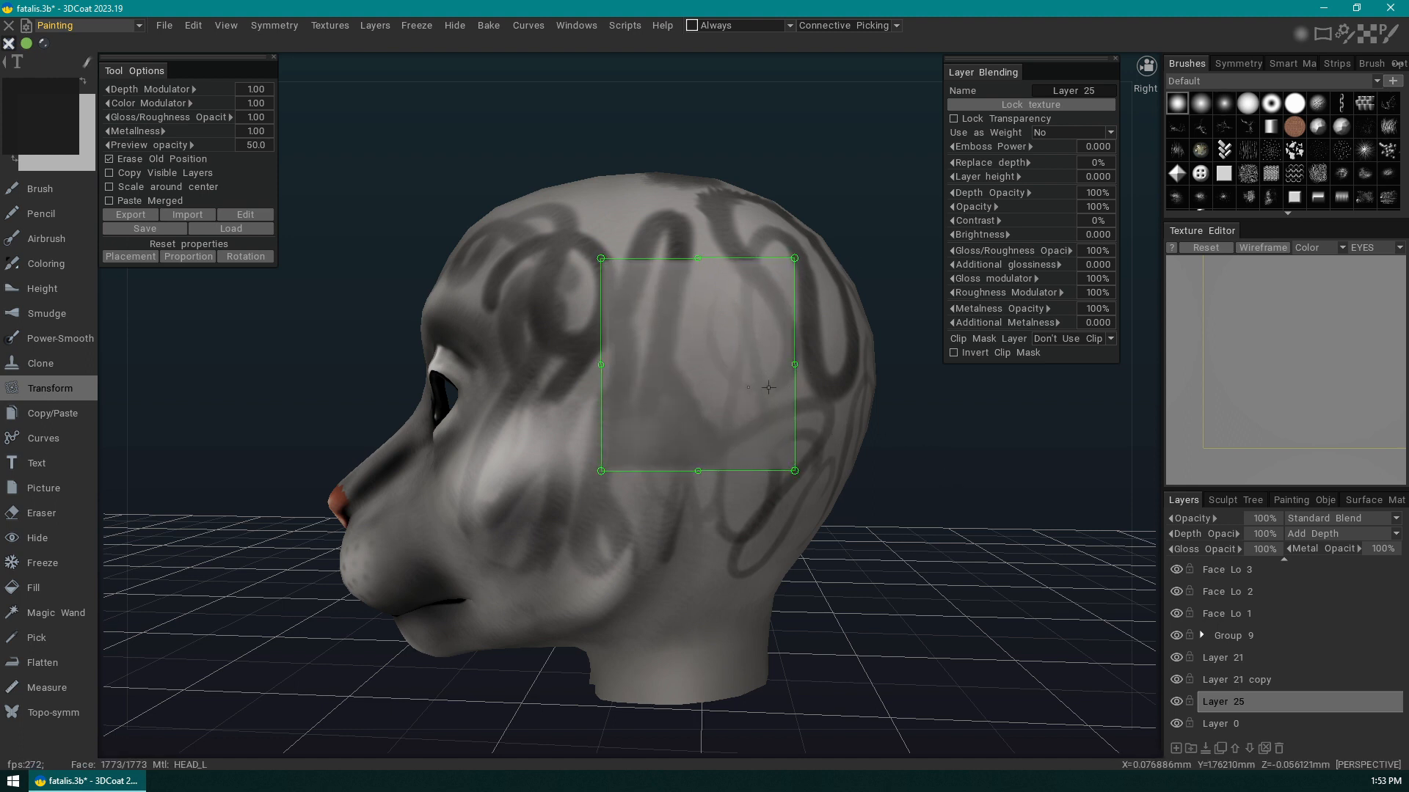
- Move the marked rectangular texture patch down toward the back of the head and apply the transform
drag(710, 363, 846, 462)
drag(765, 437, 824, 441)
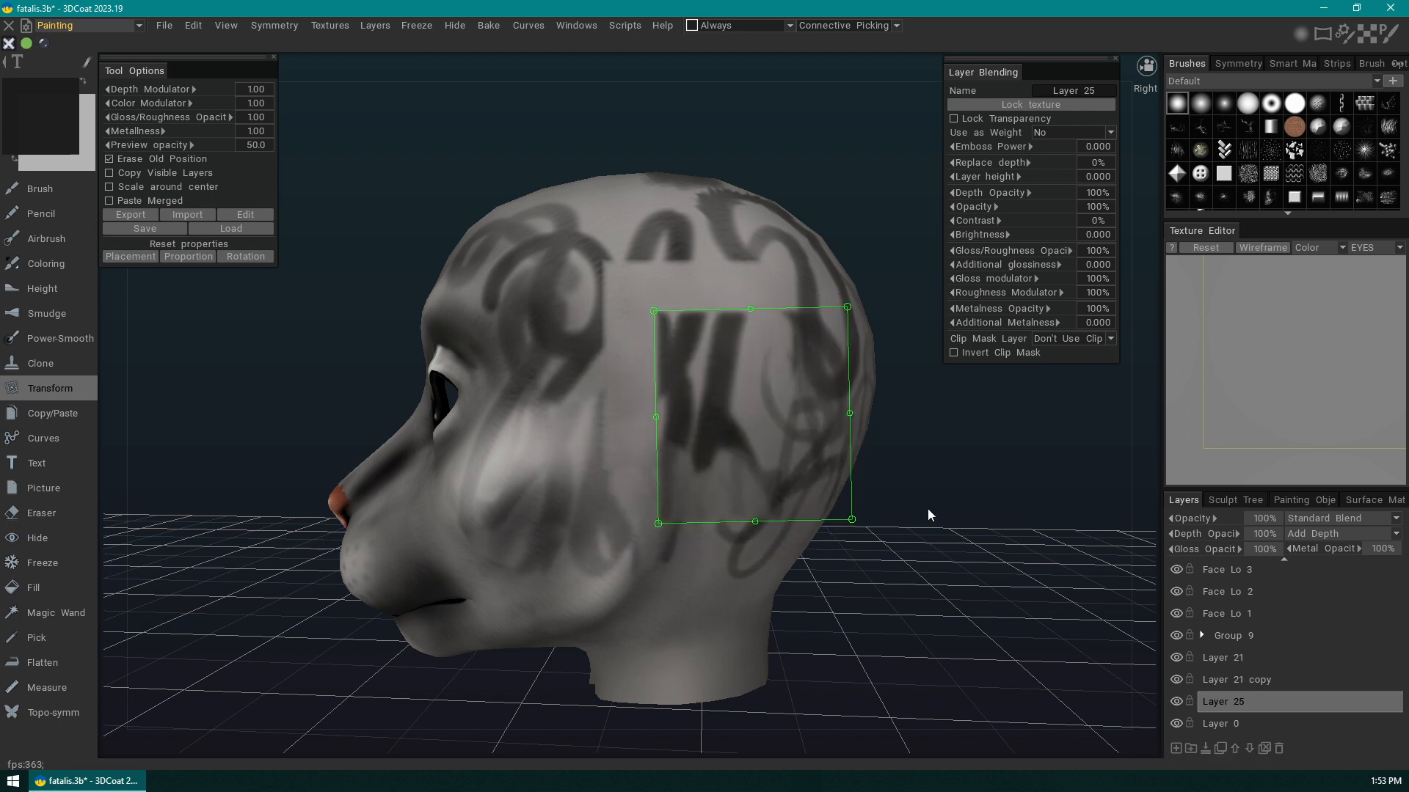
key(Return)
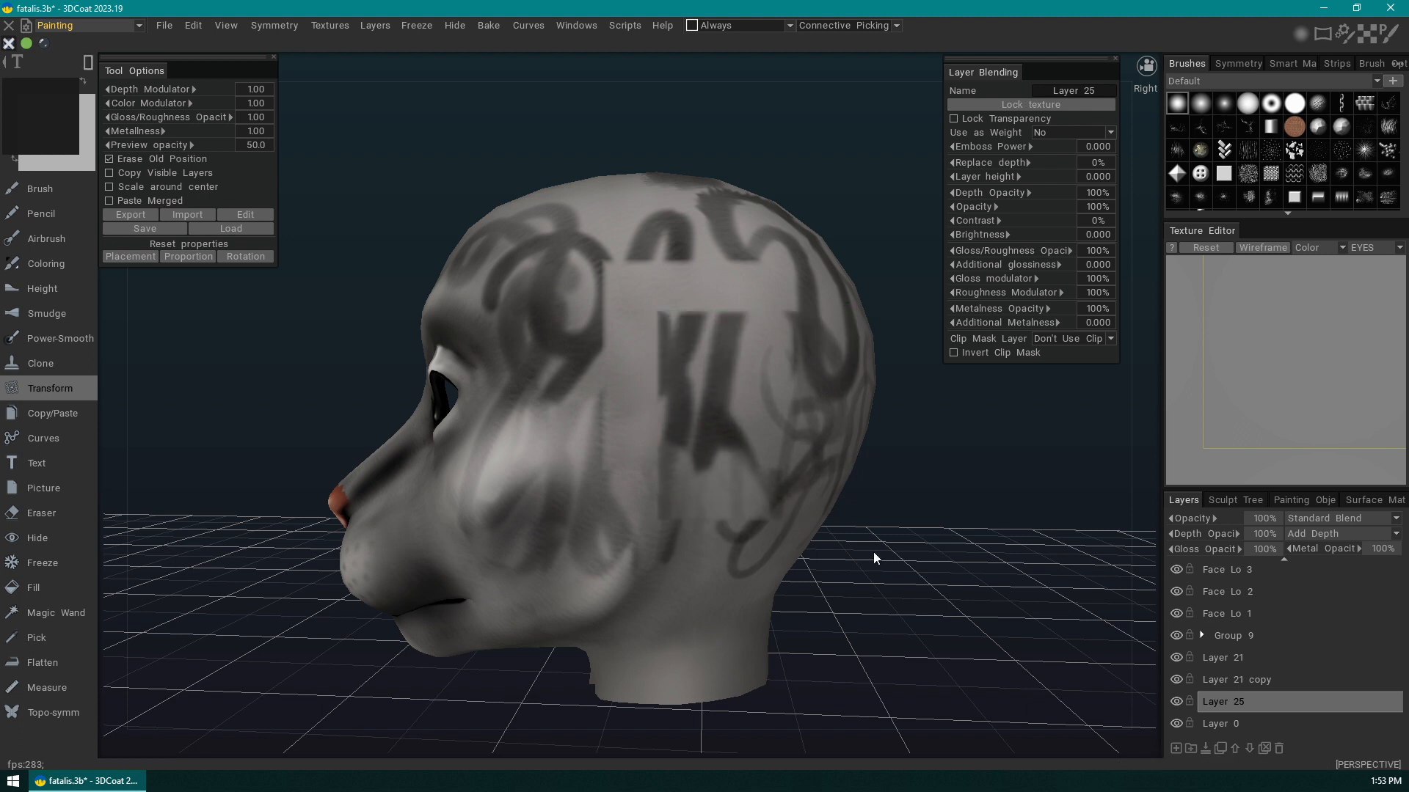
key(Return)
- Switch back to the Brush tool and view the transformed patch from the side
click(42, 189)
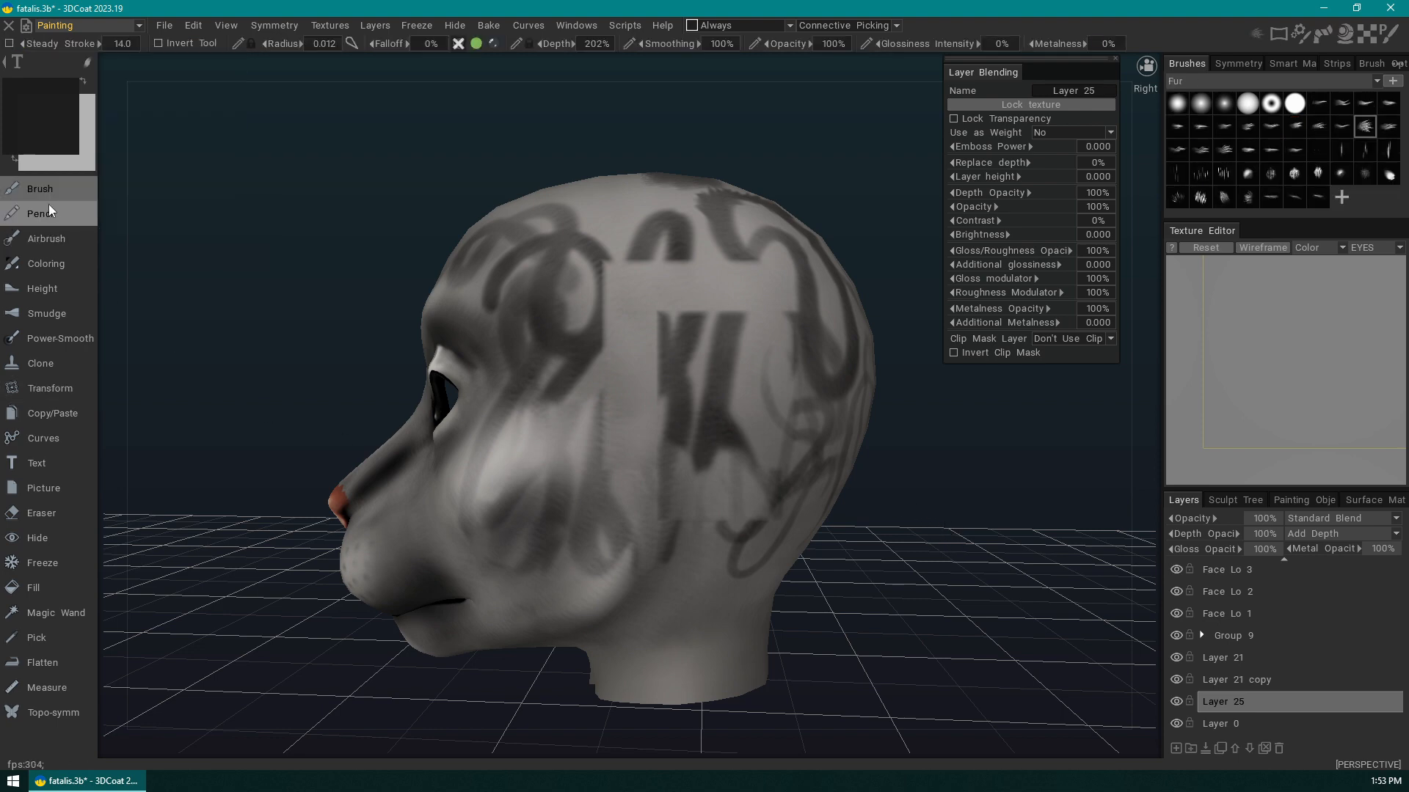
drag(1008, 547, 970, 539)
drag(291, 605, 280, 653)
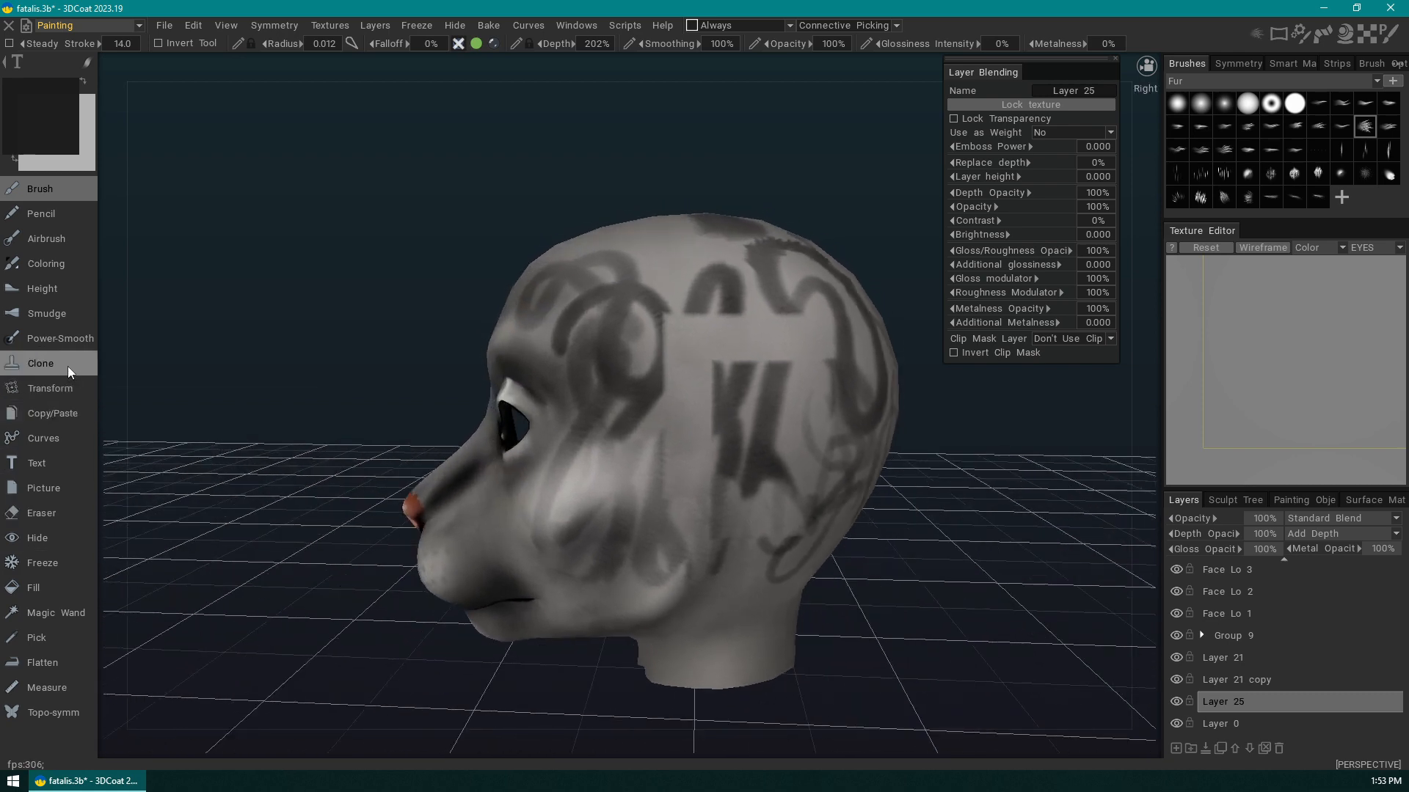
- Activate Curves and lay a four-point curve from the crown down the side of the head behind the face
click(65, 430)
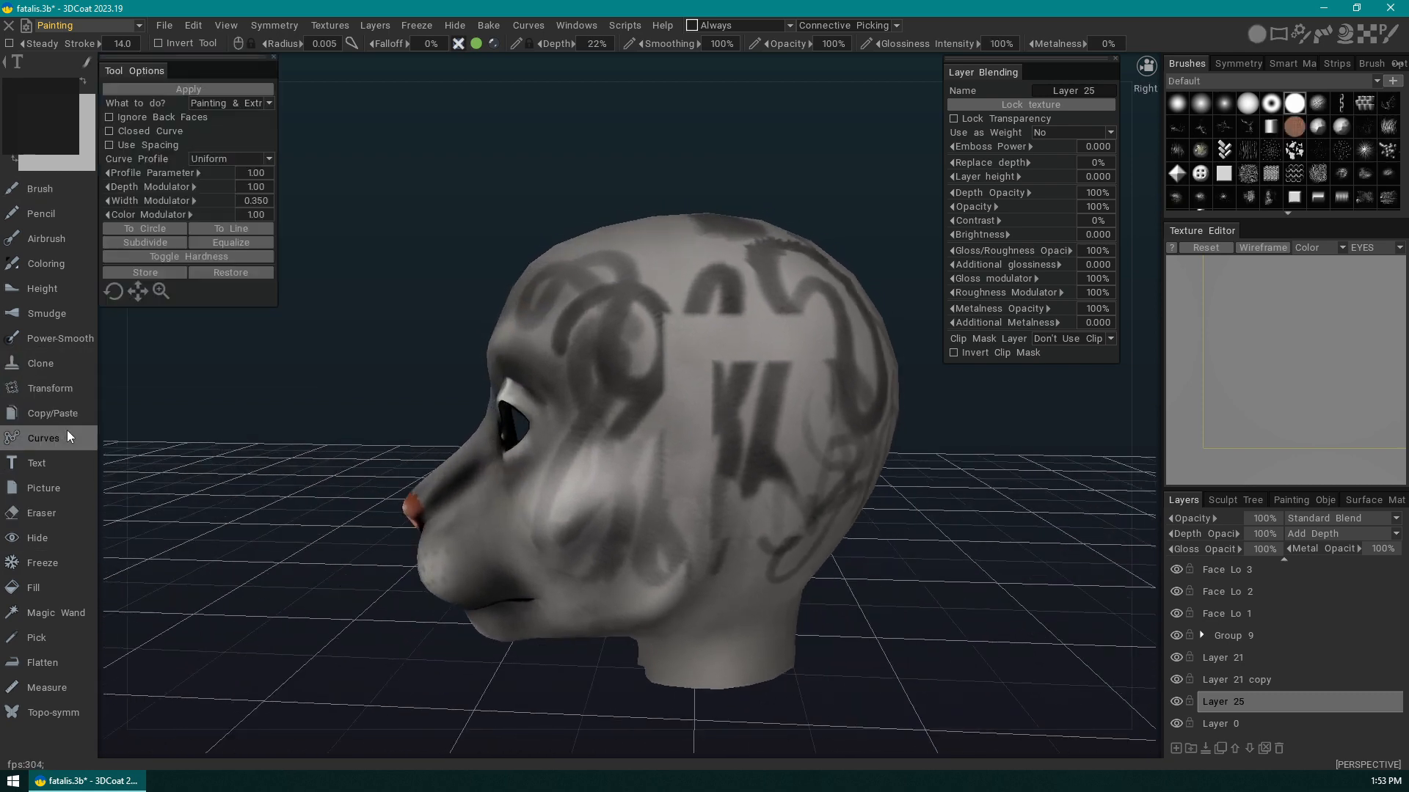
drag(953, 508, 1041, 442)
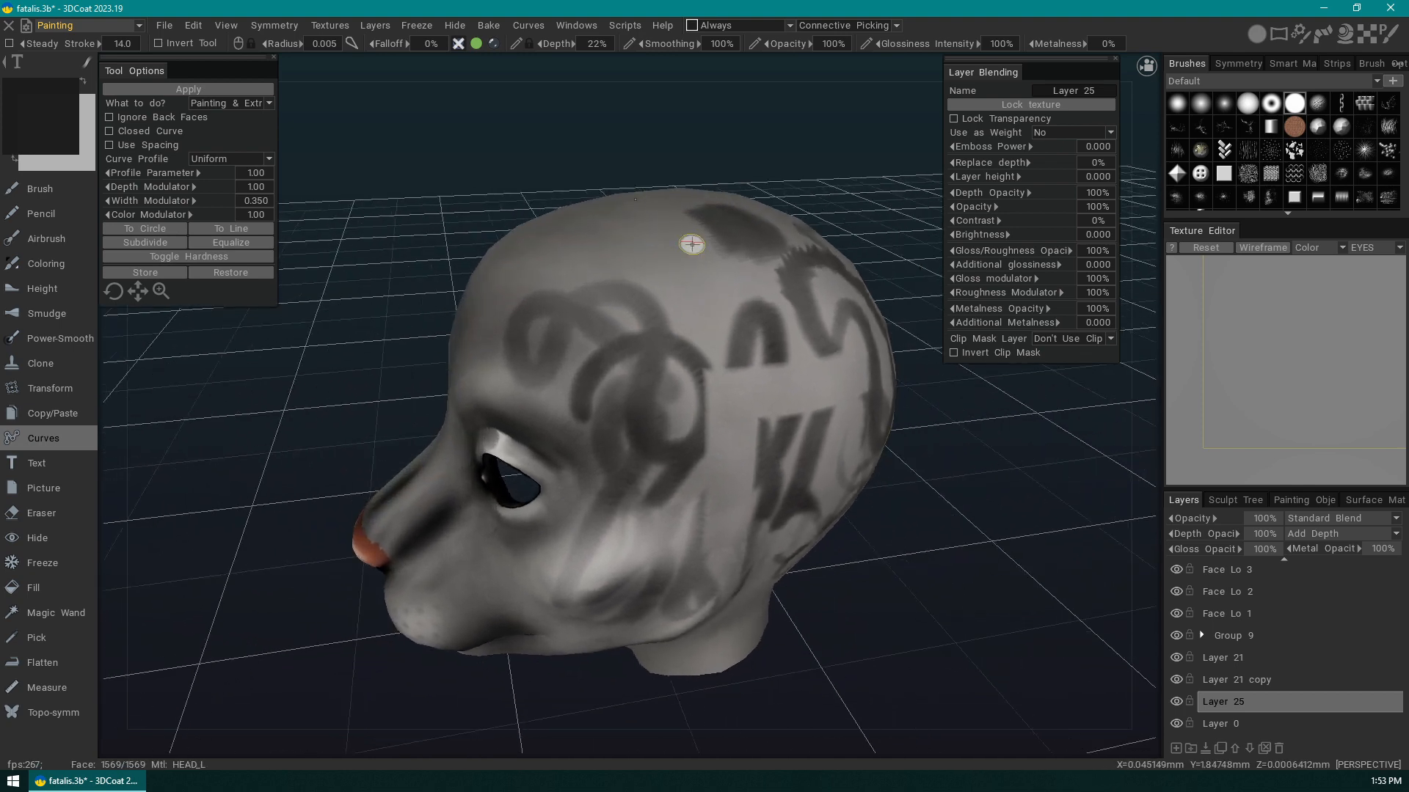
drag(377, 289, 766, 257)
click(735, 253)
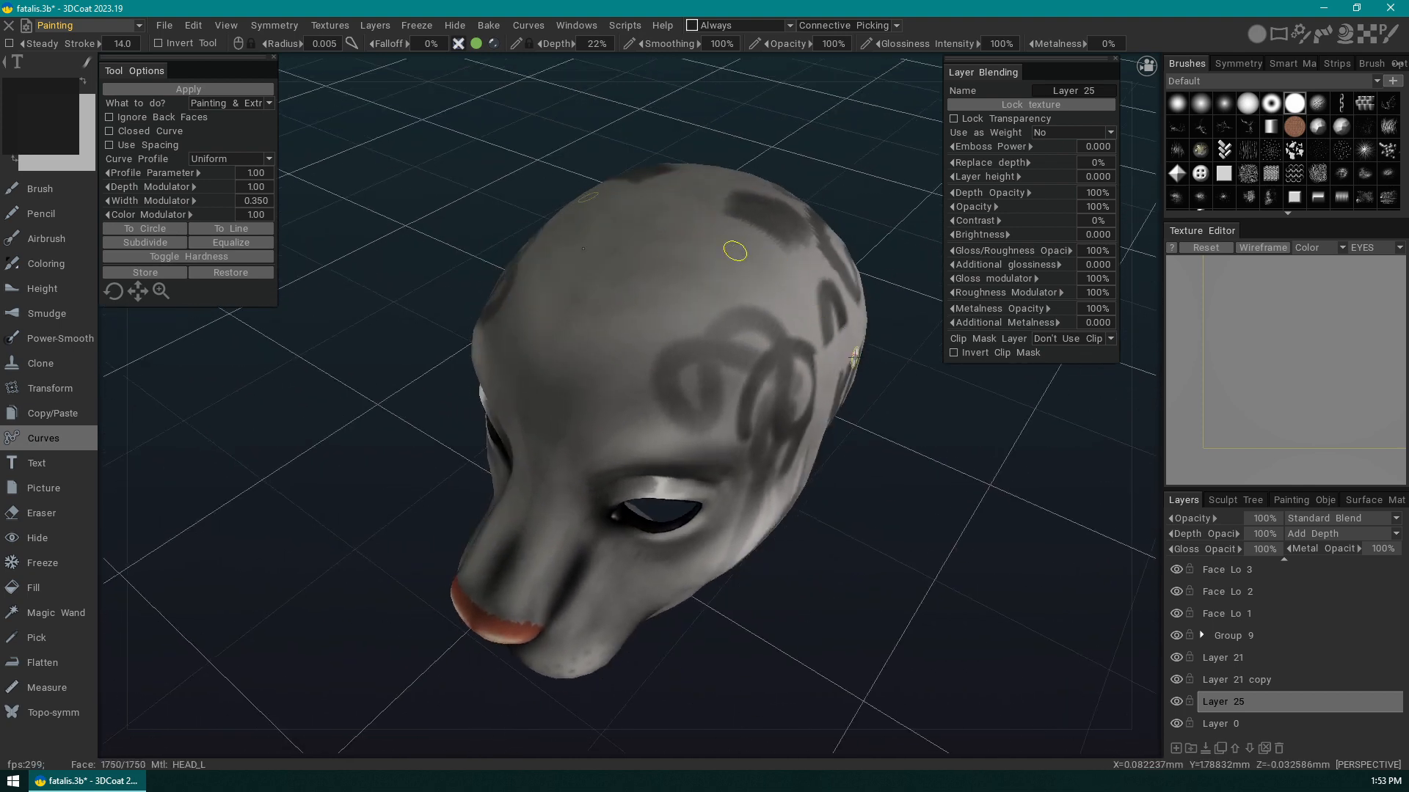
drag(920, 514, 818, 352)
click(803, 411)
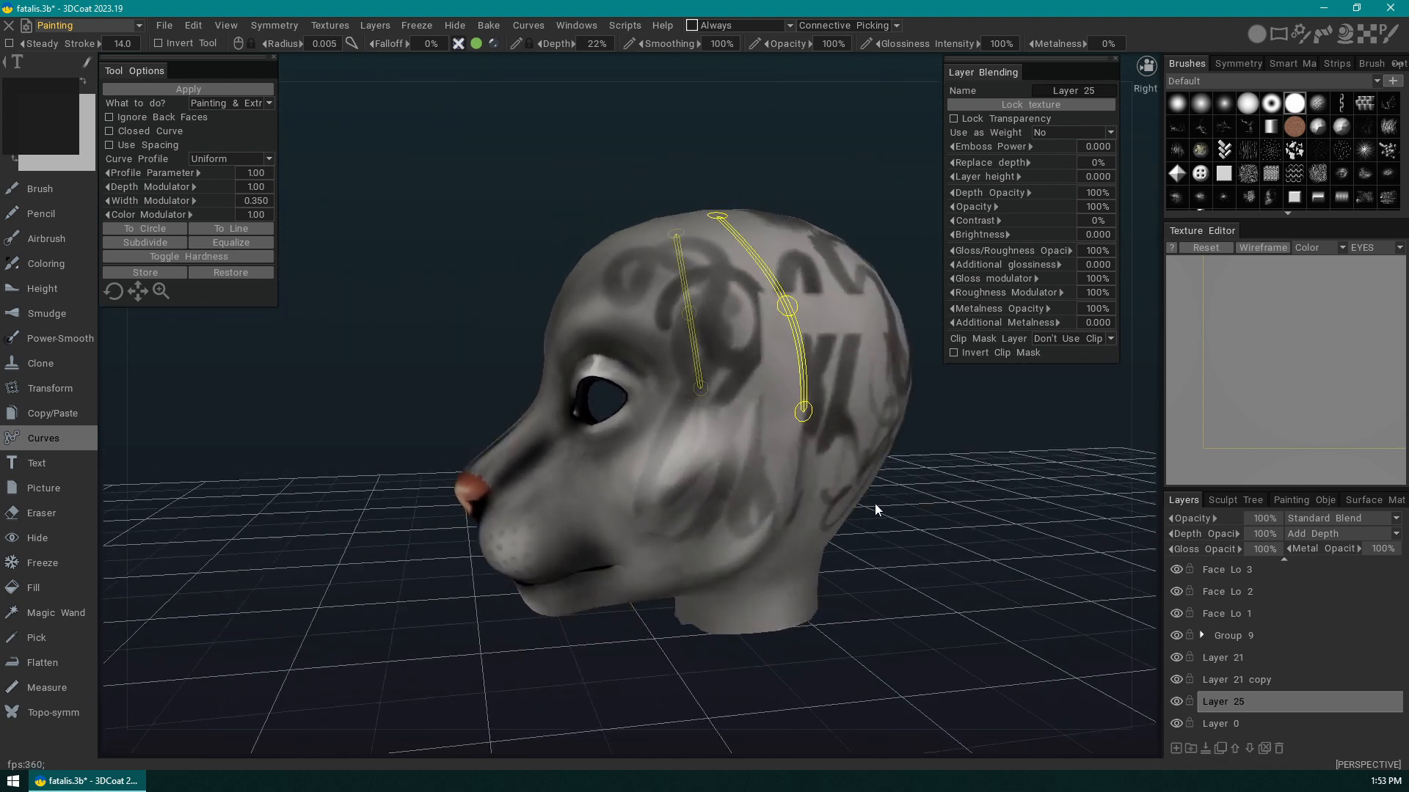
click(838, 481)
drag(886, 514, 940, 483)
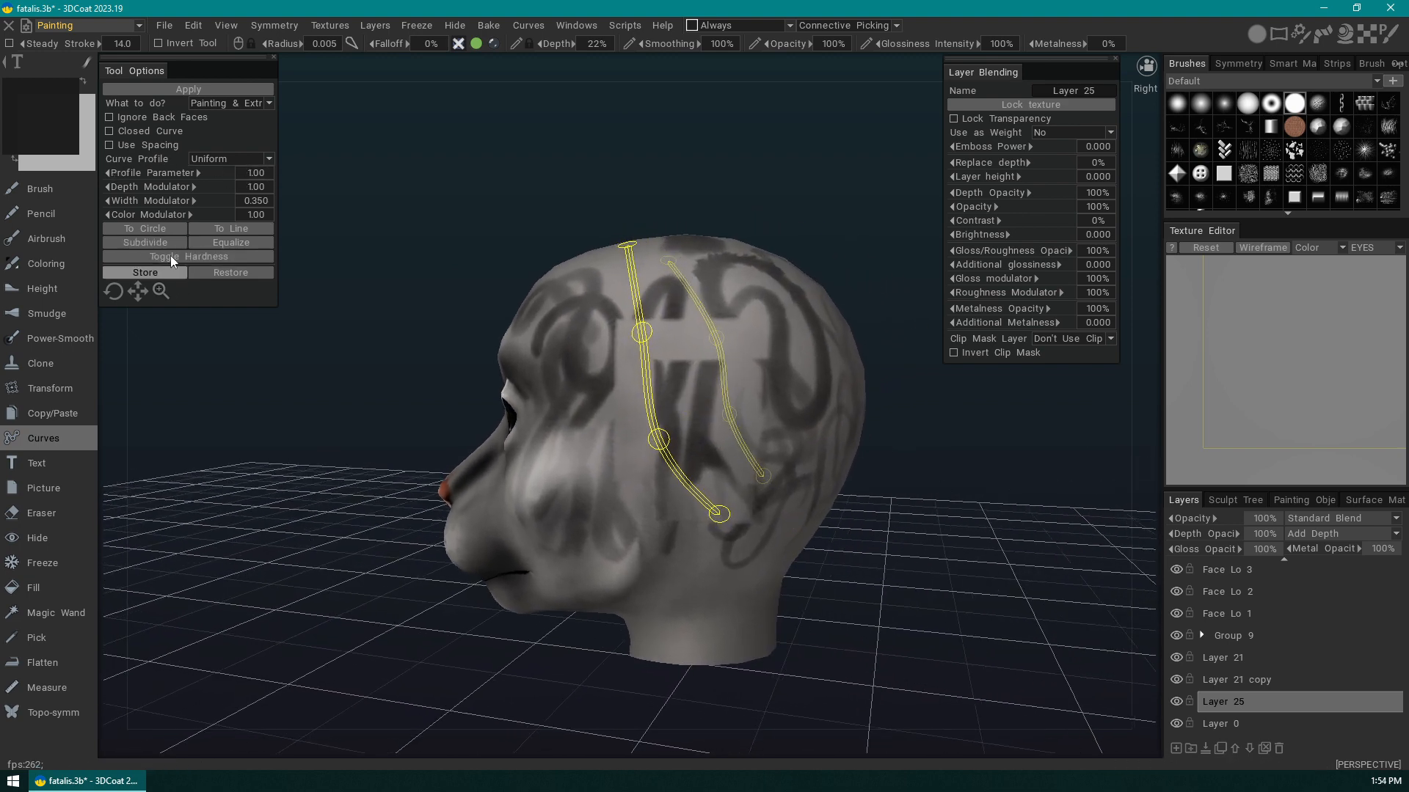
- Apply To Circle to the four-point curve and extend it with more points into a loop around the back of the head
click(152, 228)
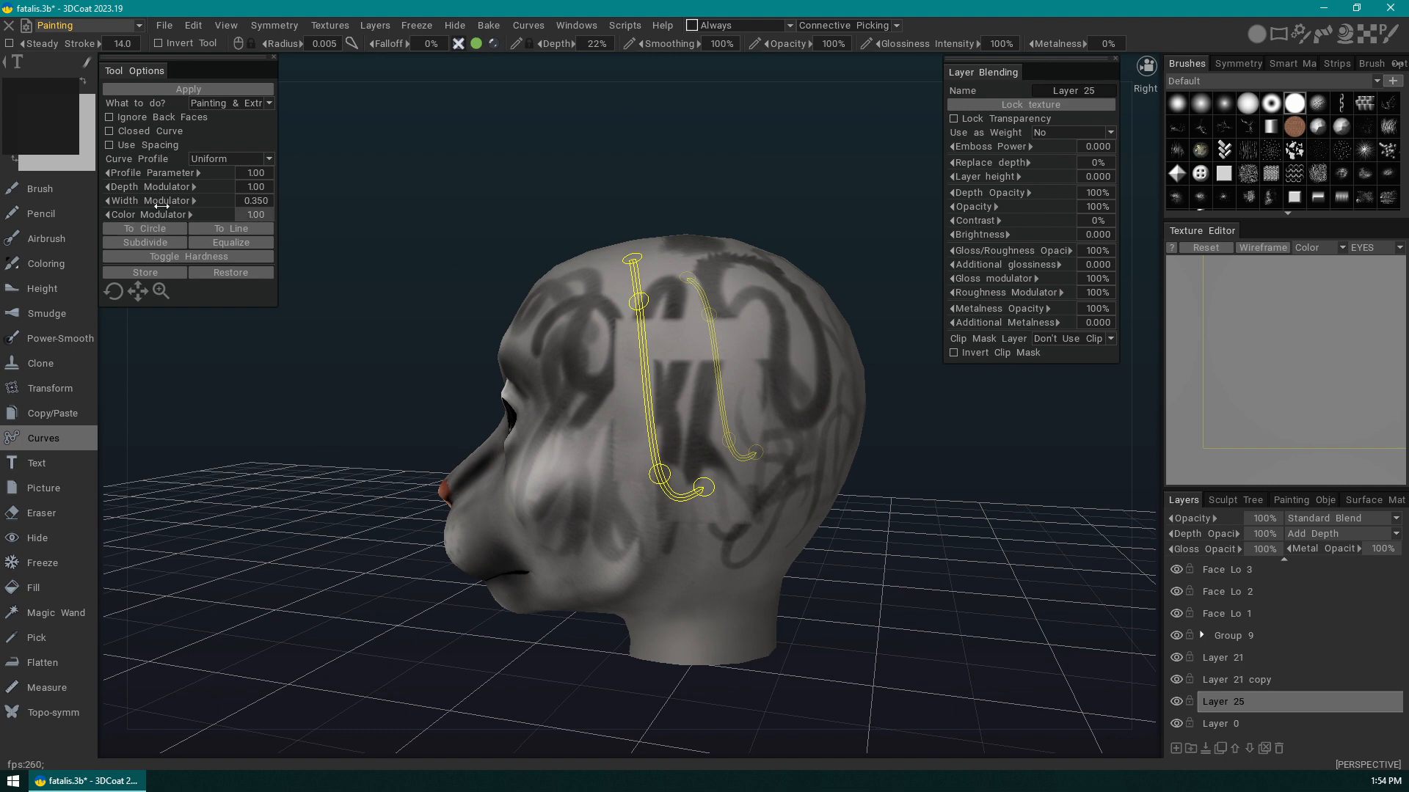
drag(909, 525, 799, 483)
click(816, 436)
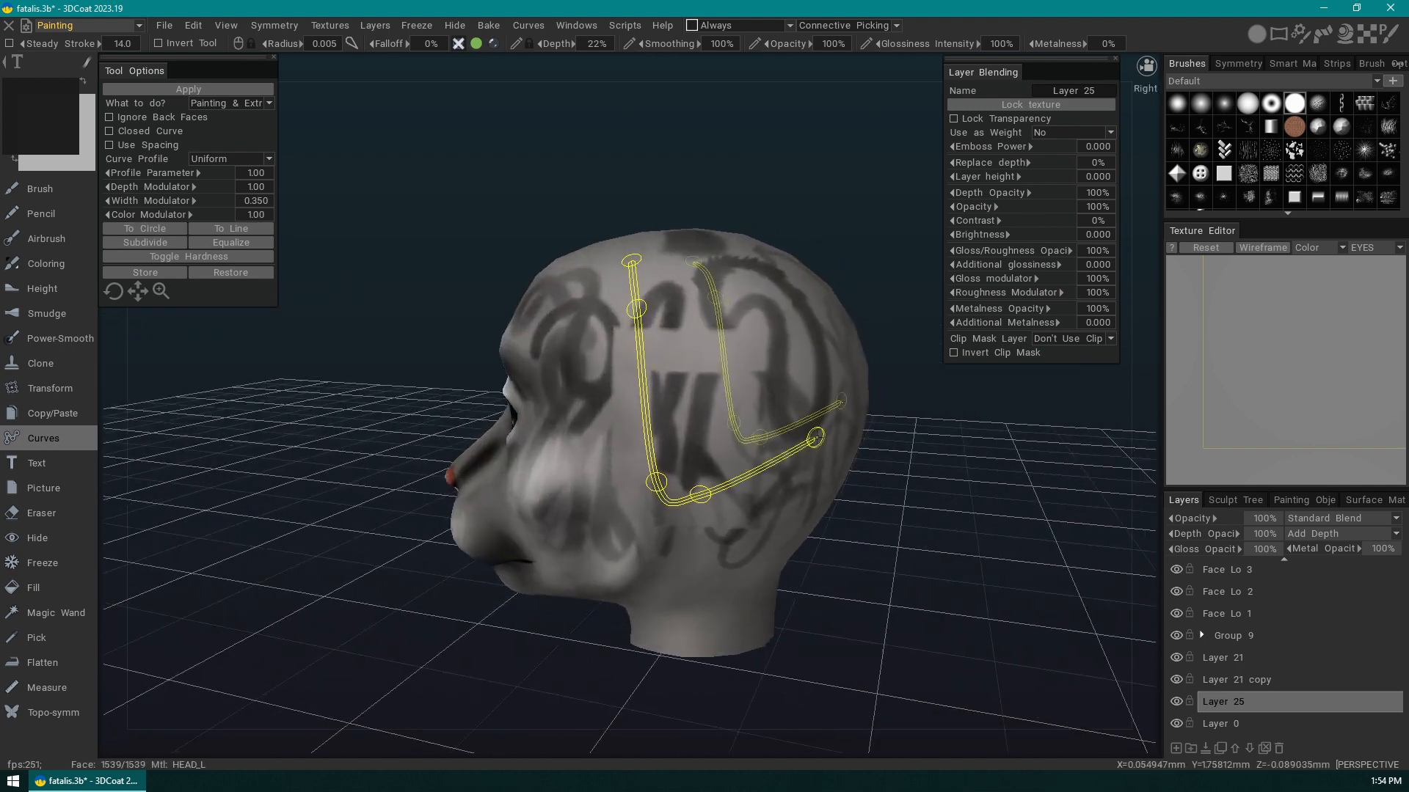
click(800, 308)
click(635, 247)
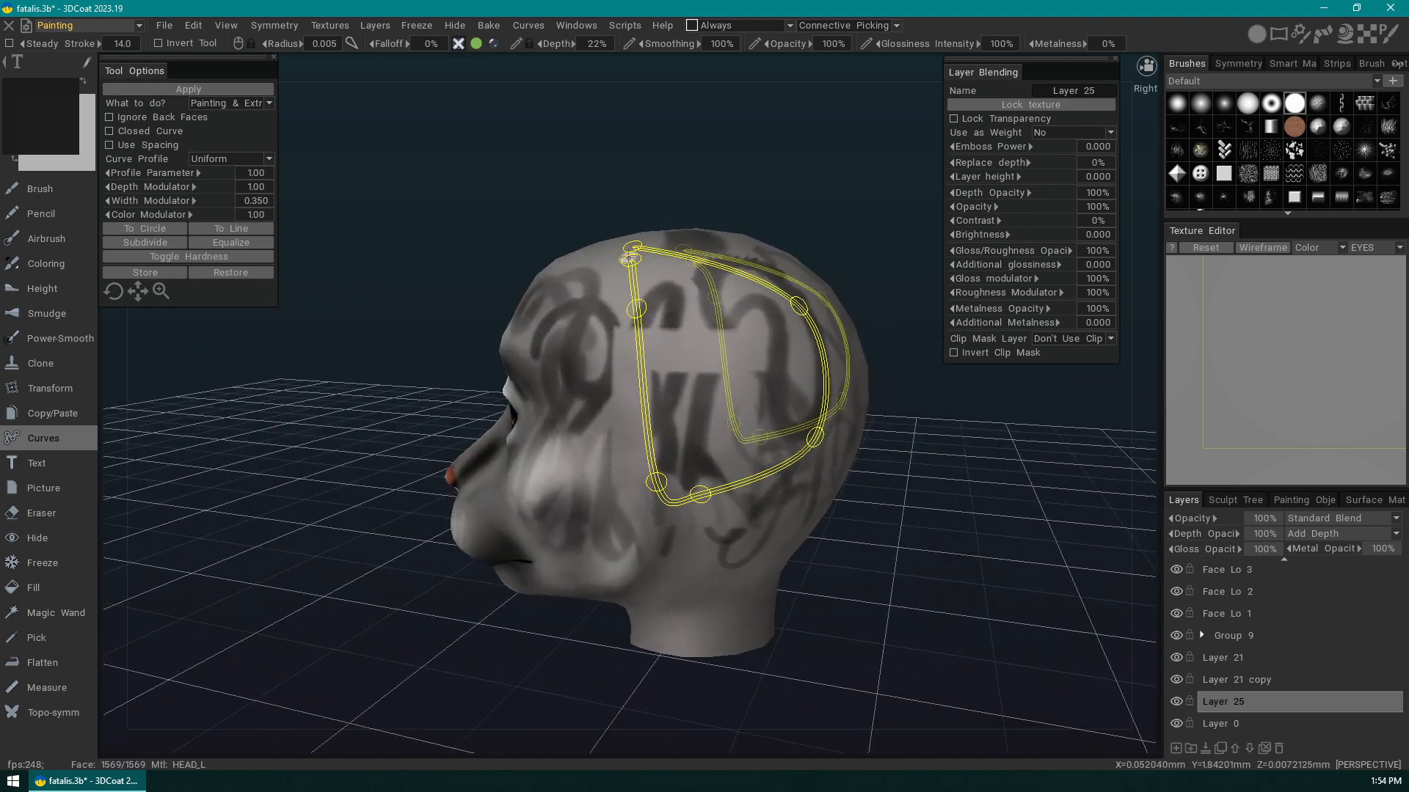
drag(619, 260, 632, 248)
drag(845, 357, 940, 519)
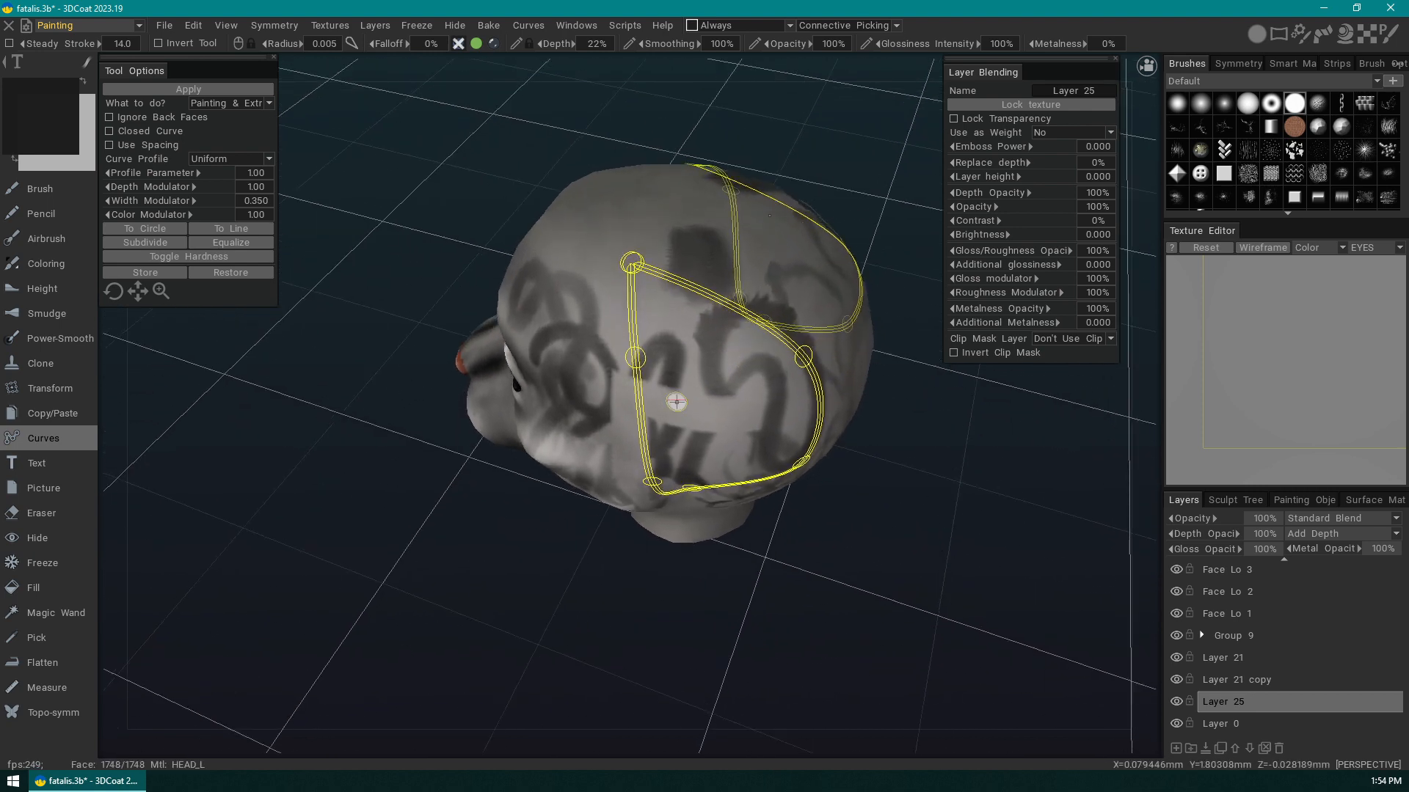
- Undo the last loop edit, try To Circle and To Line on the curve, and clear it from the head
key(ctrl+z)
click(172, 238)
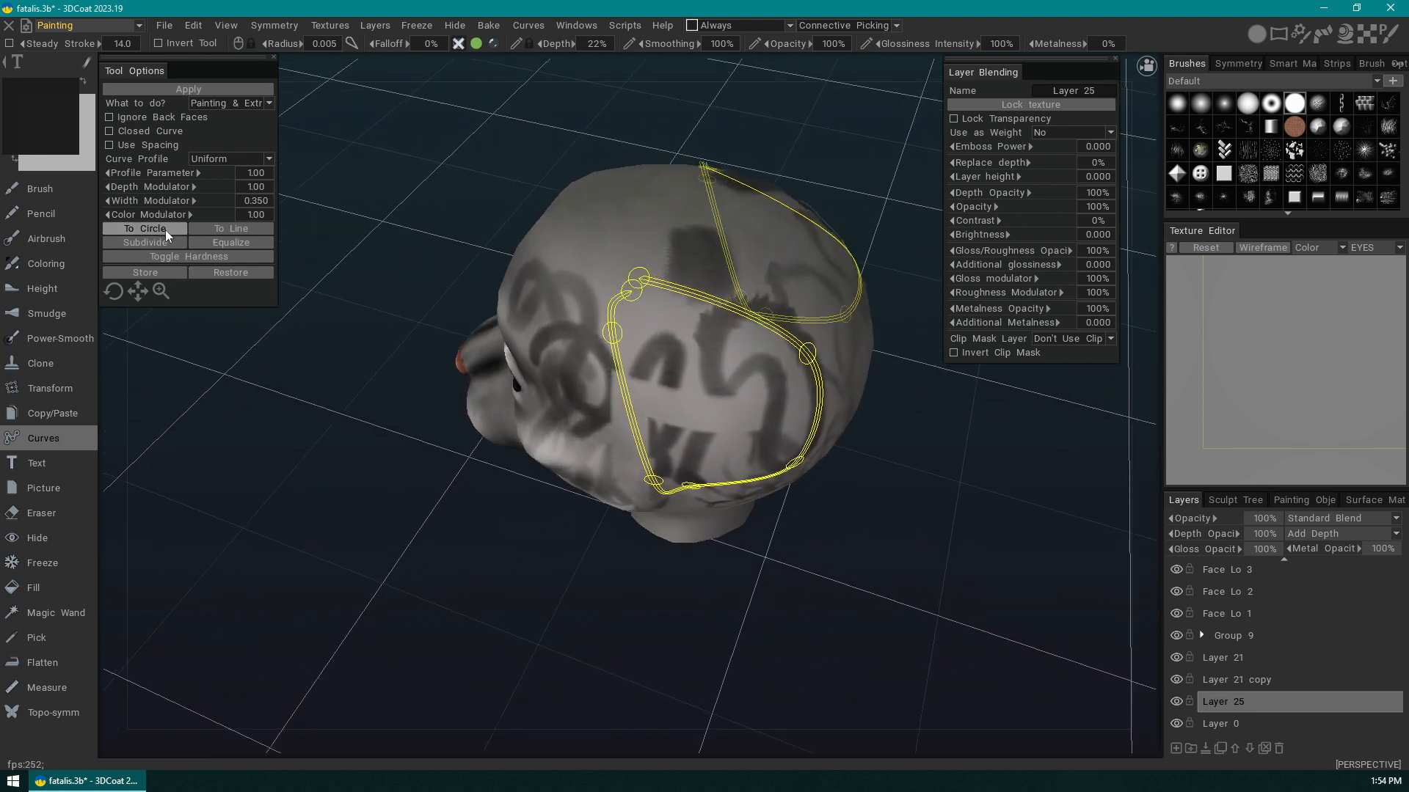
click(221, 231)
drag(895, 469, 779, 421)
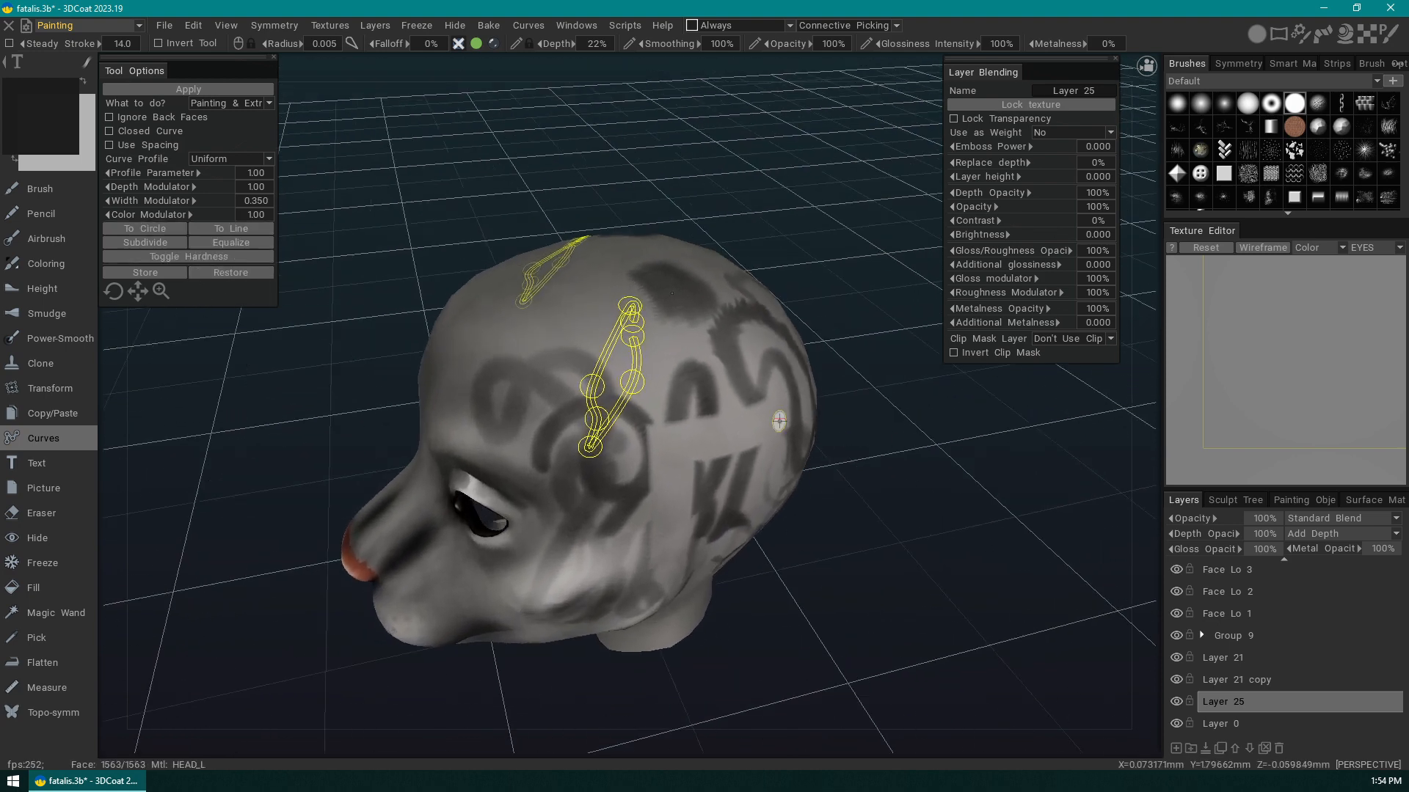
click(679, 343)
key(Escape)
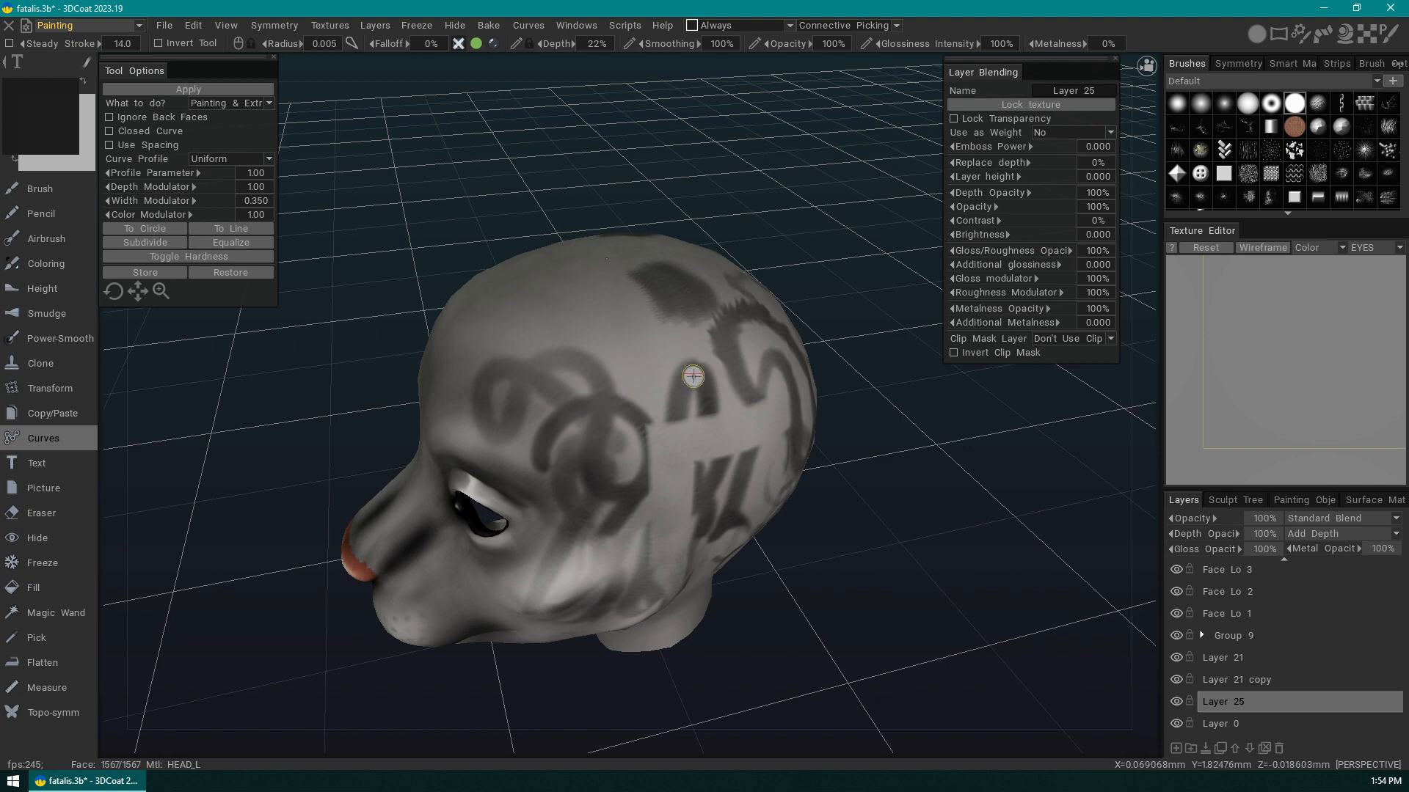
- Lay a three-point curve from the crown toward the back of the head and insert a point in its upper span, shifted toward the face
click(635, 334)
click(761, 436)
drag(909, 496, 823, 443)
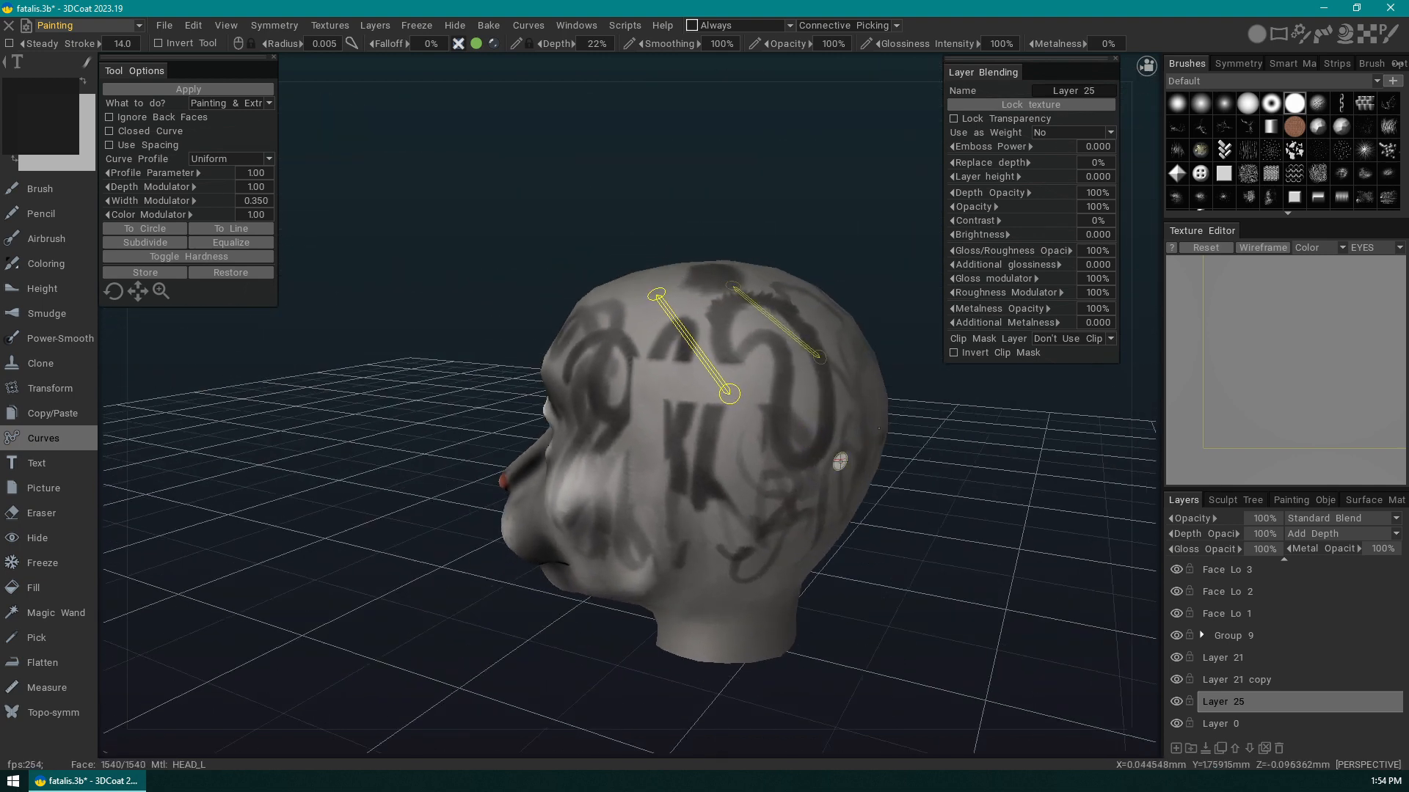
click(843, 470)
drag(964, 536, 908, 579)
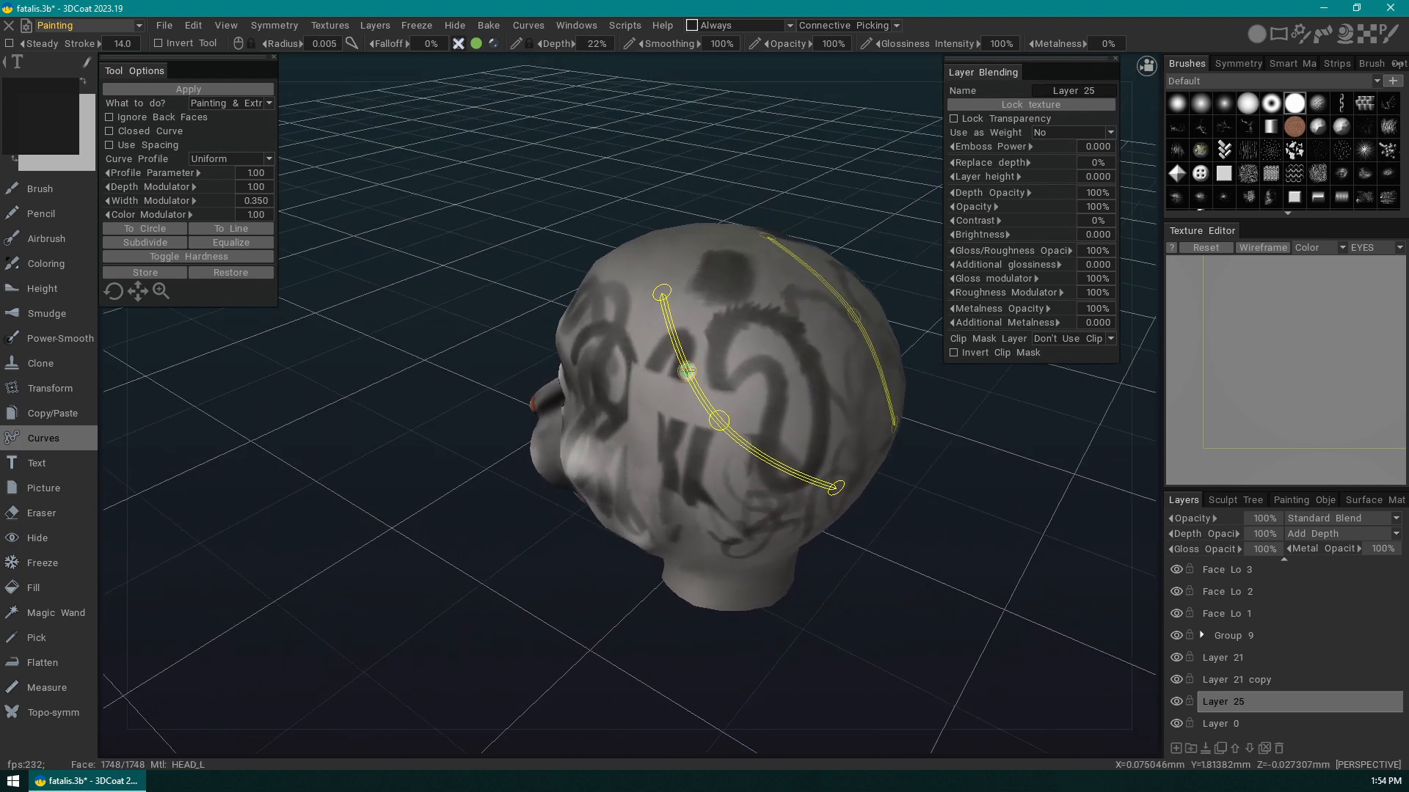
click(684, 363)
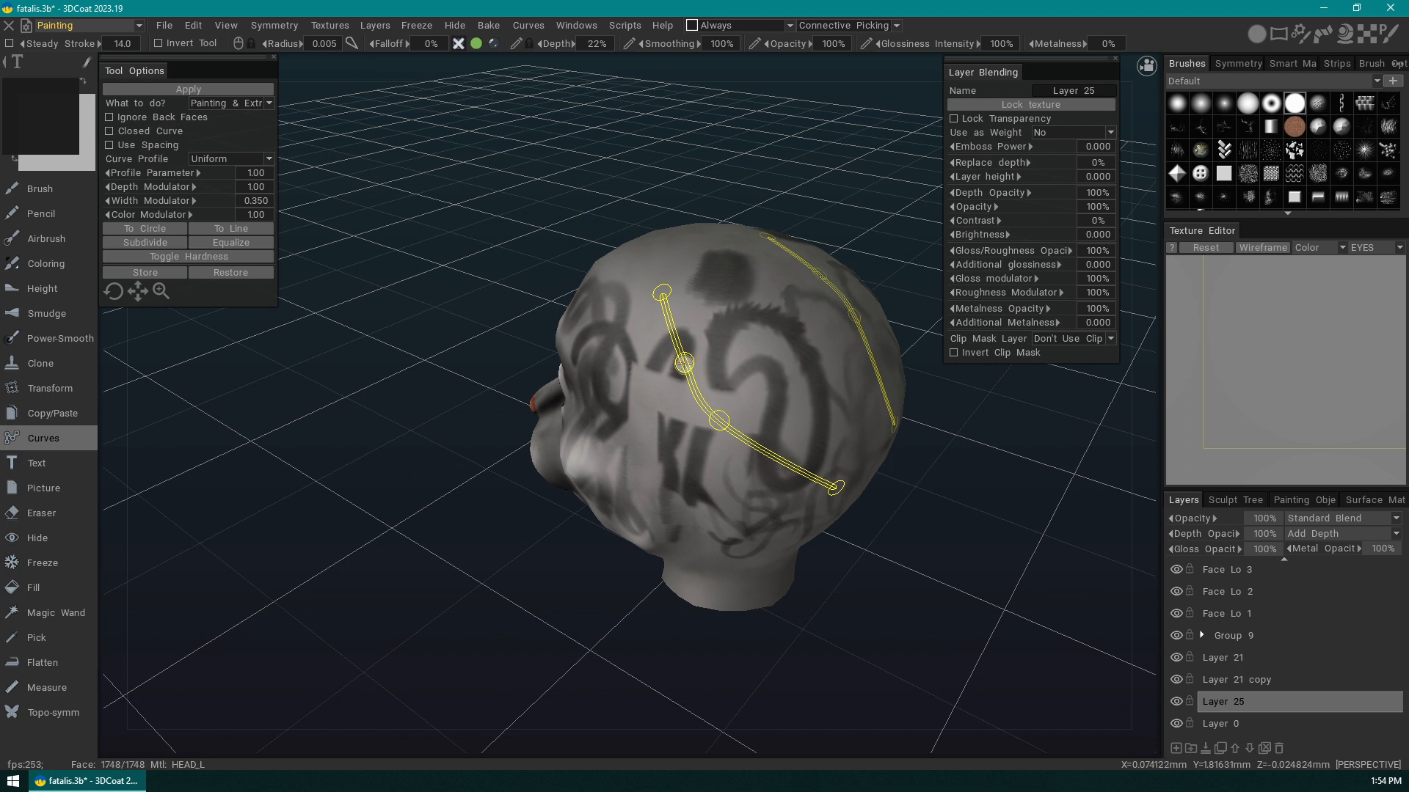
drag(684, 363, 665, 373)
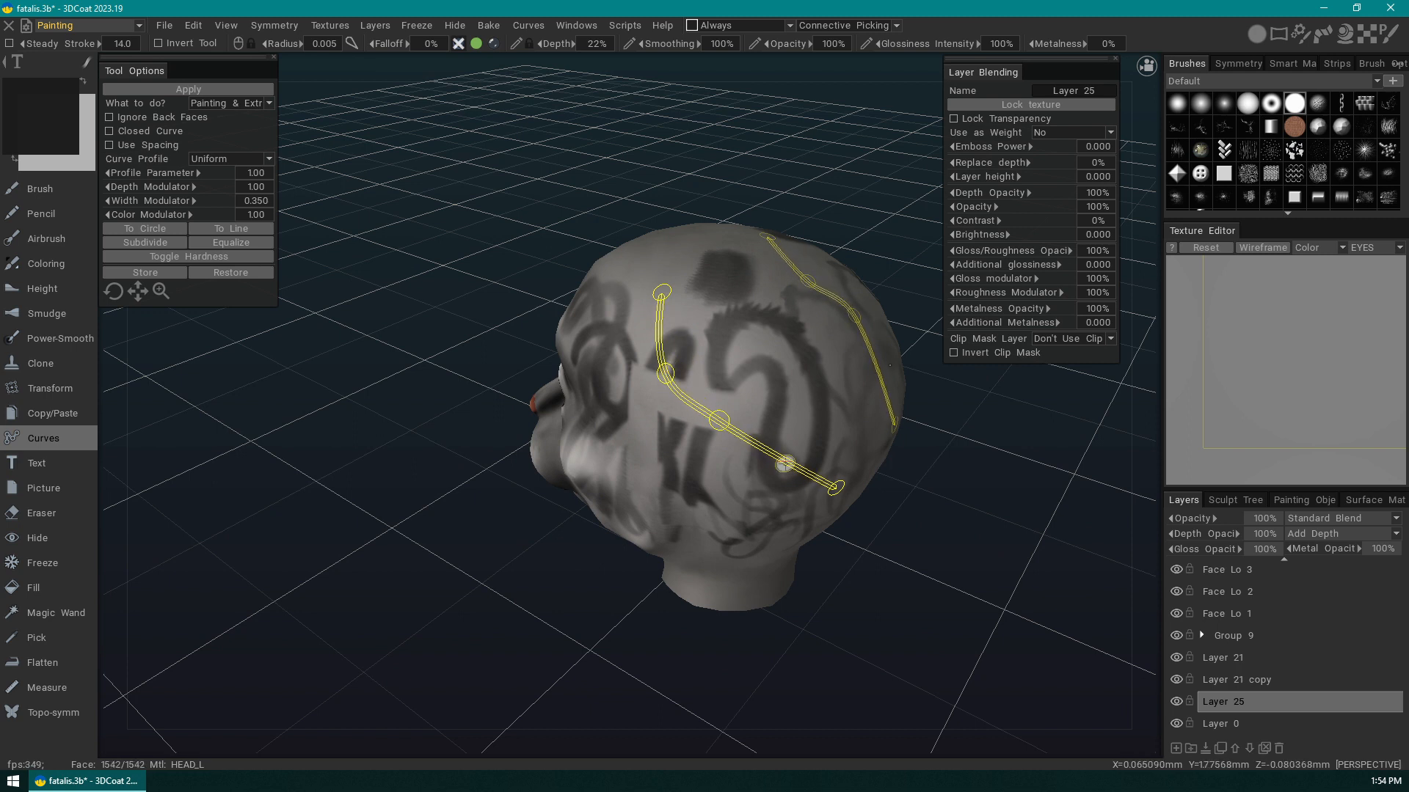
- Try extra points along the curve's lower span and near its upper end, removing them again
click(890, 365)
mouse_move(785, 461)
mouse_down()
mouse_move(842, 483)
mouse_move(780, 457)
mouse_up()
key(ctrl+z)
key(BackSpace)
drag(936, 518, 895, 472)
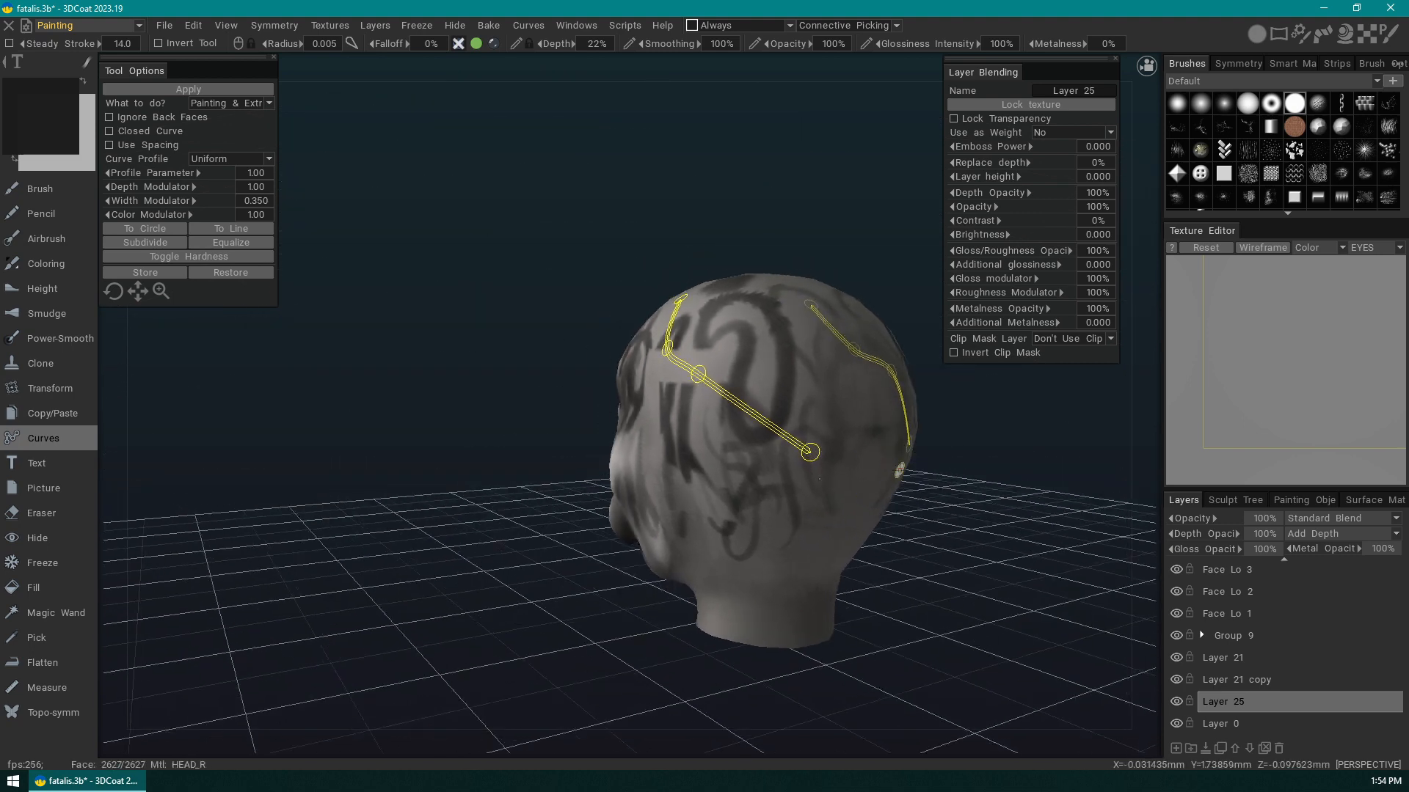
right_drag(906, 499, 939, 560)
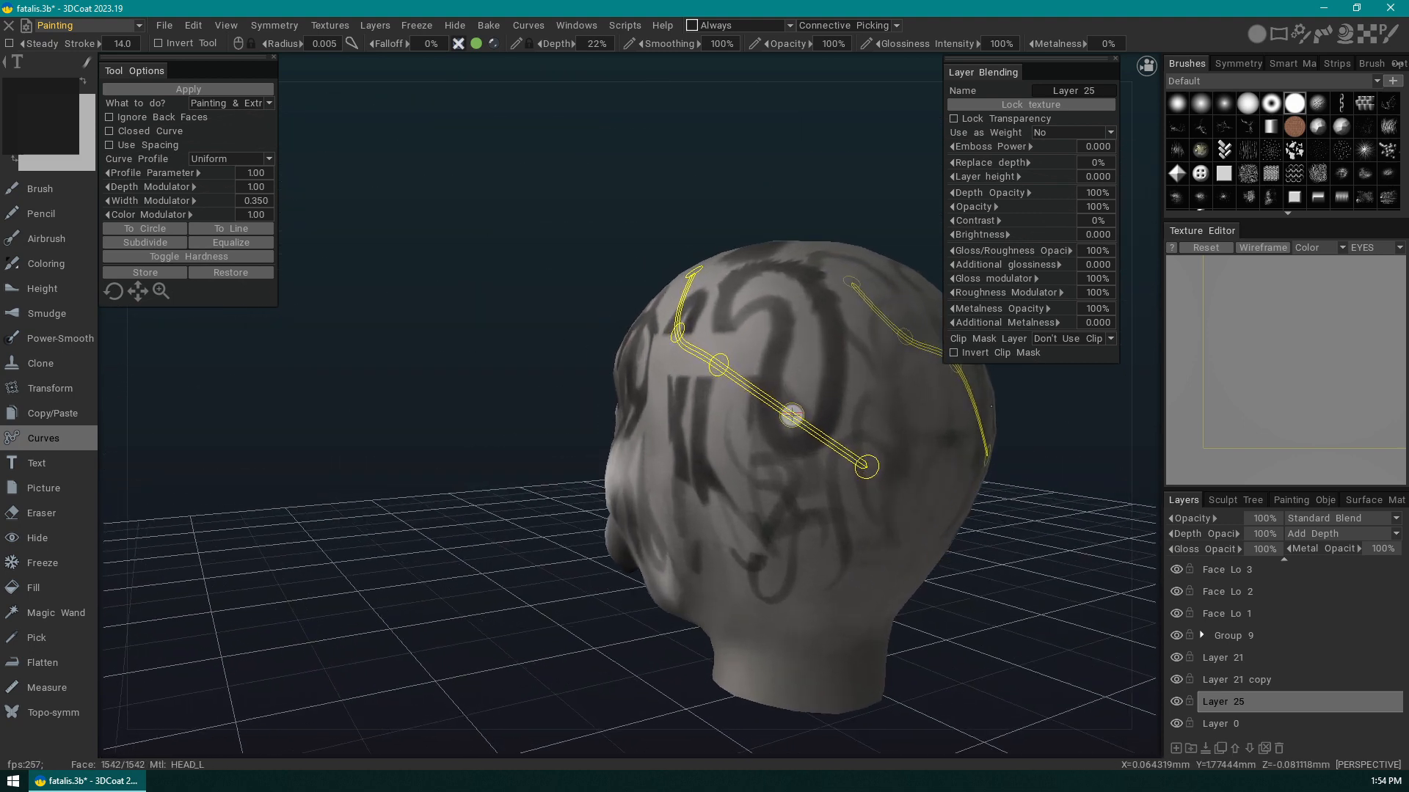
click(761, 398)
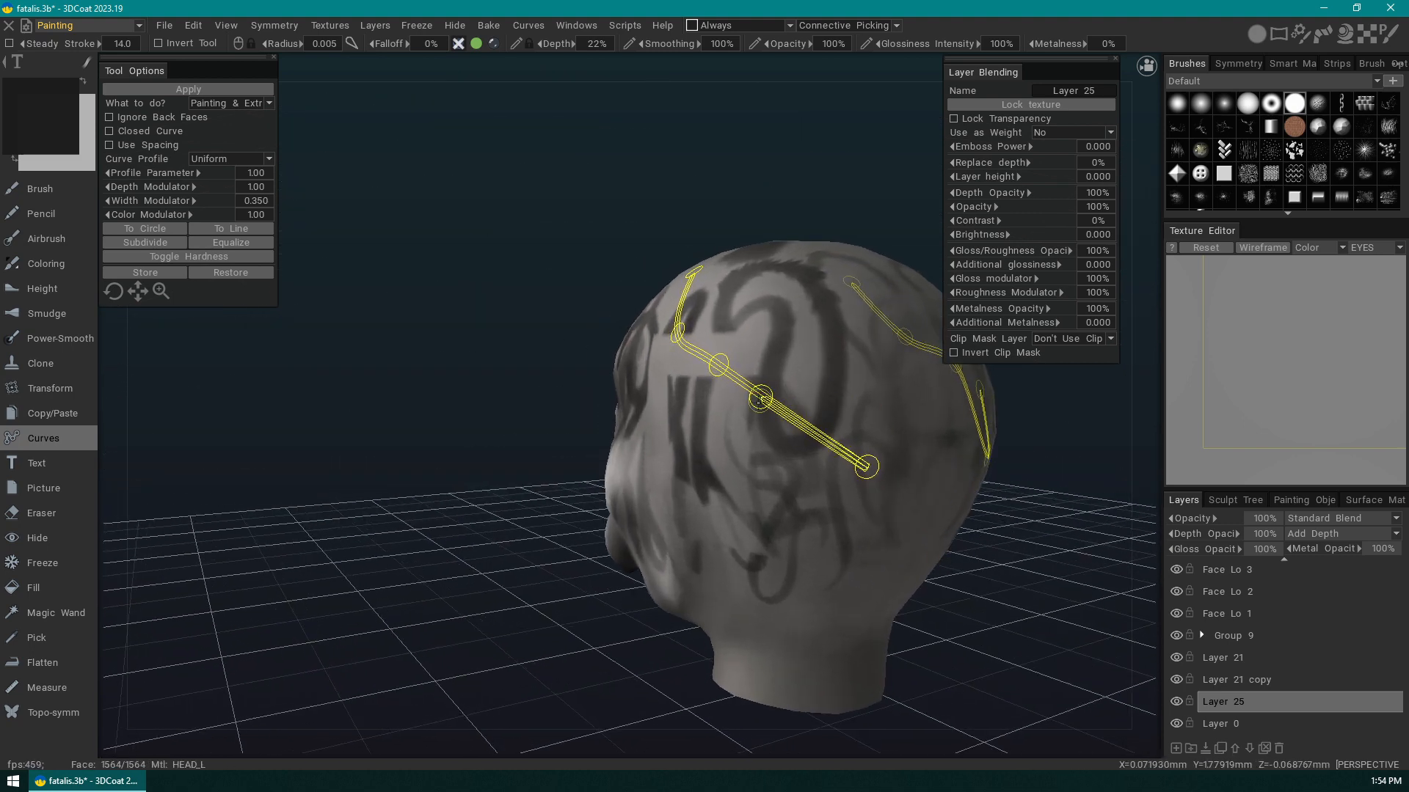
drag(513, 566, 697, 315)
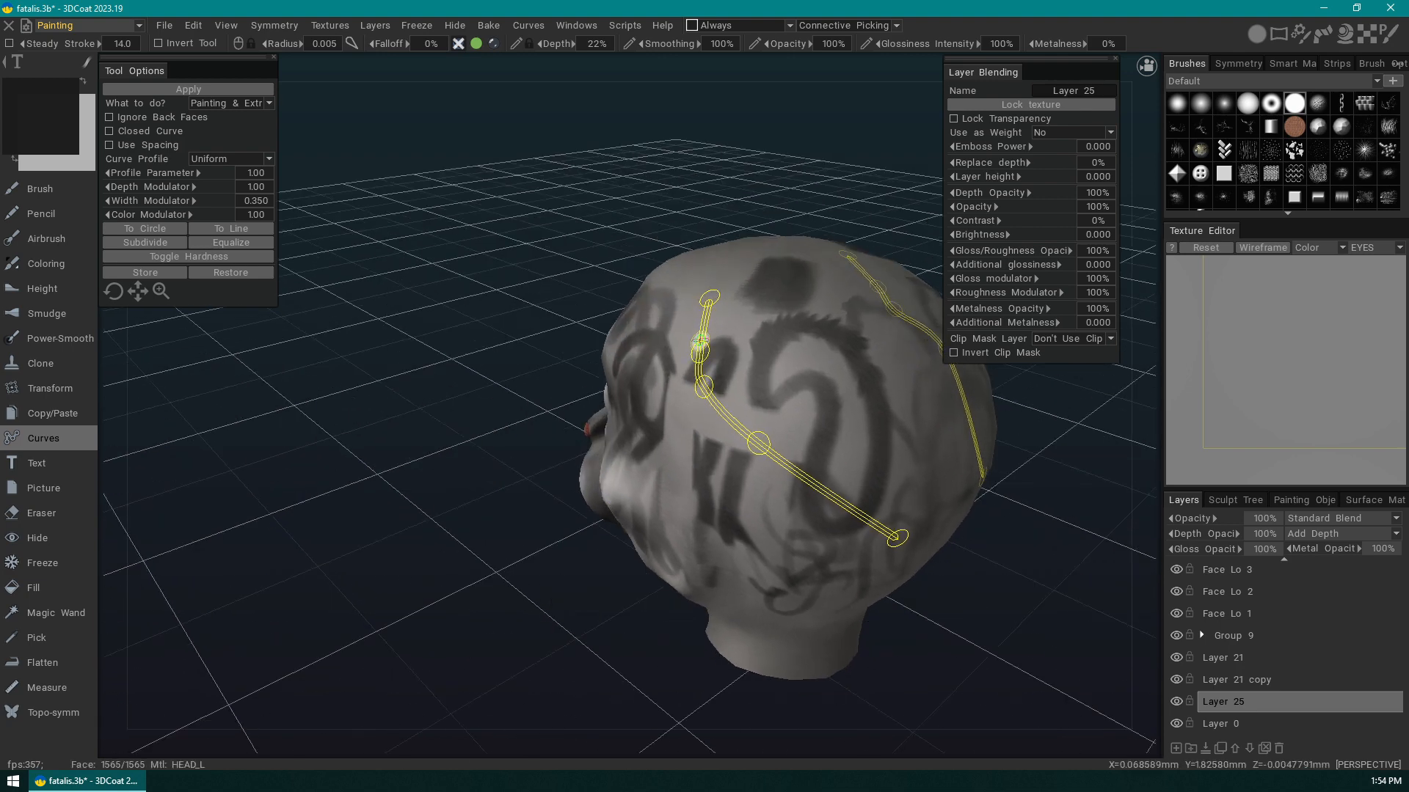
key(Delete)
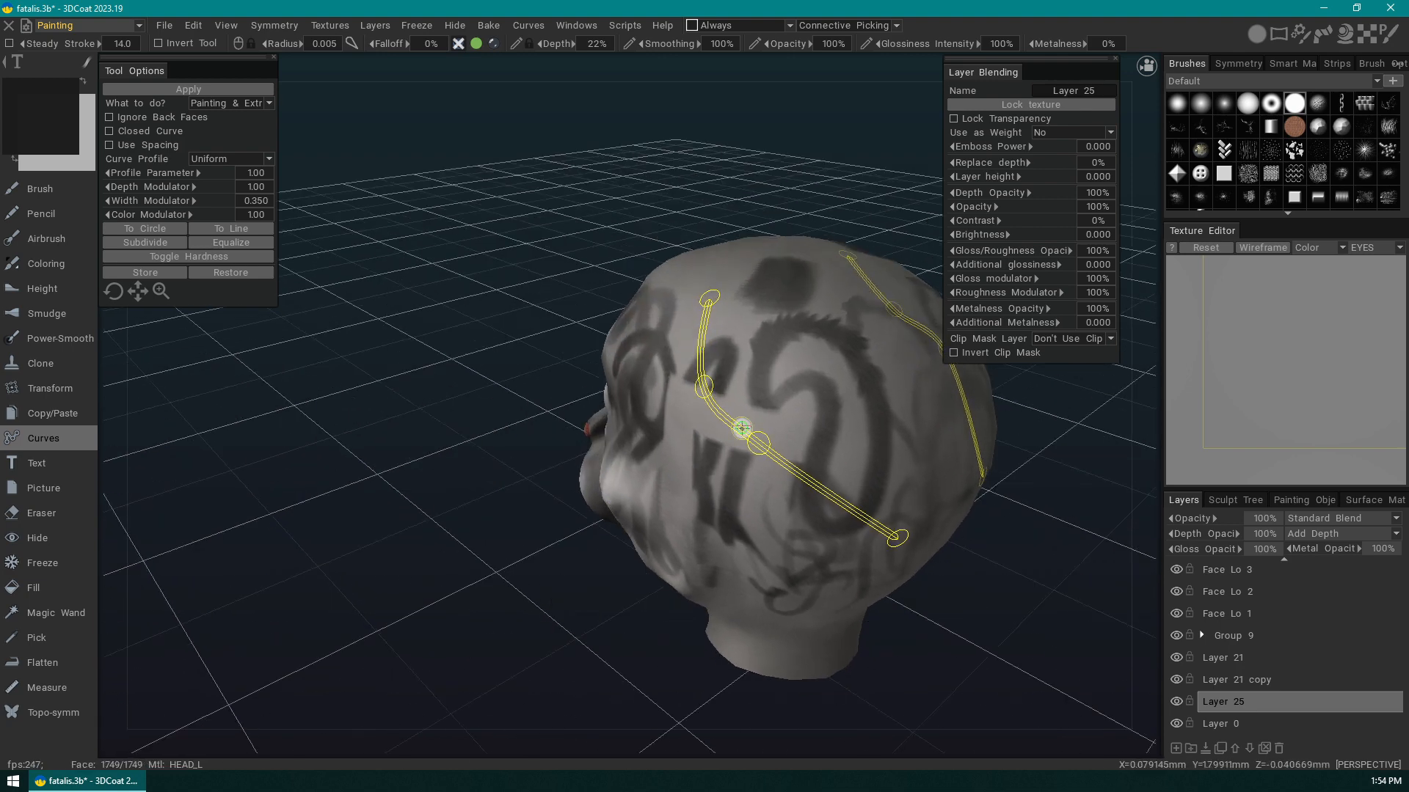
- Extend the curve's lower end with another point at the back of the head
alt+drag(910, 562, 873, 523)
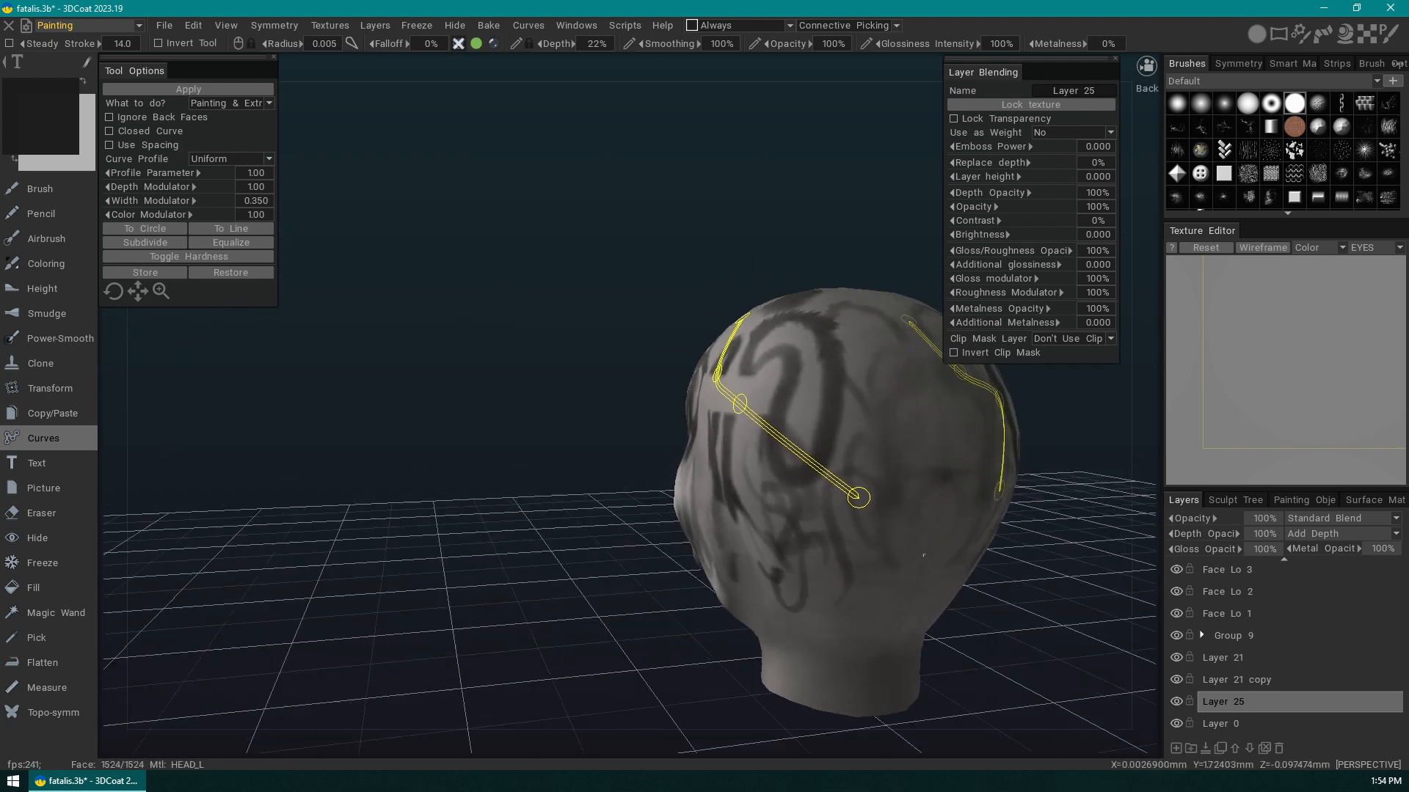
click(939, 529)
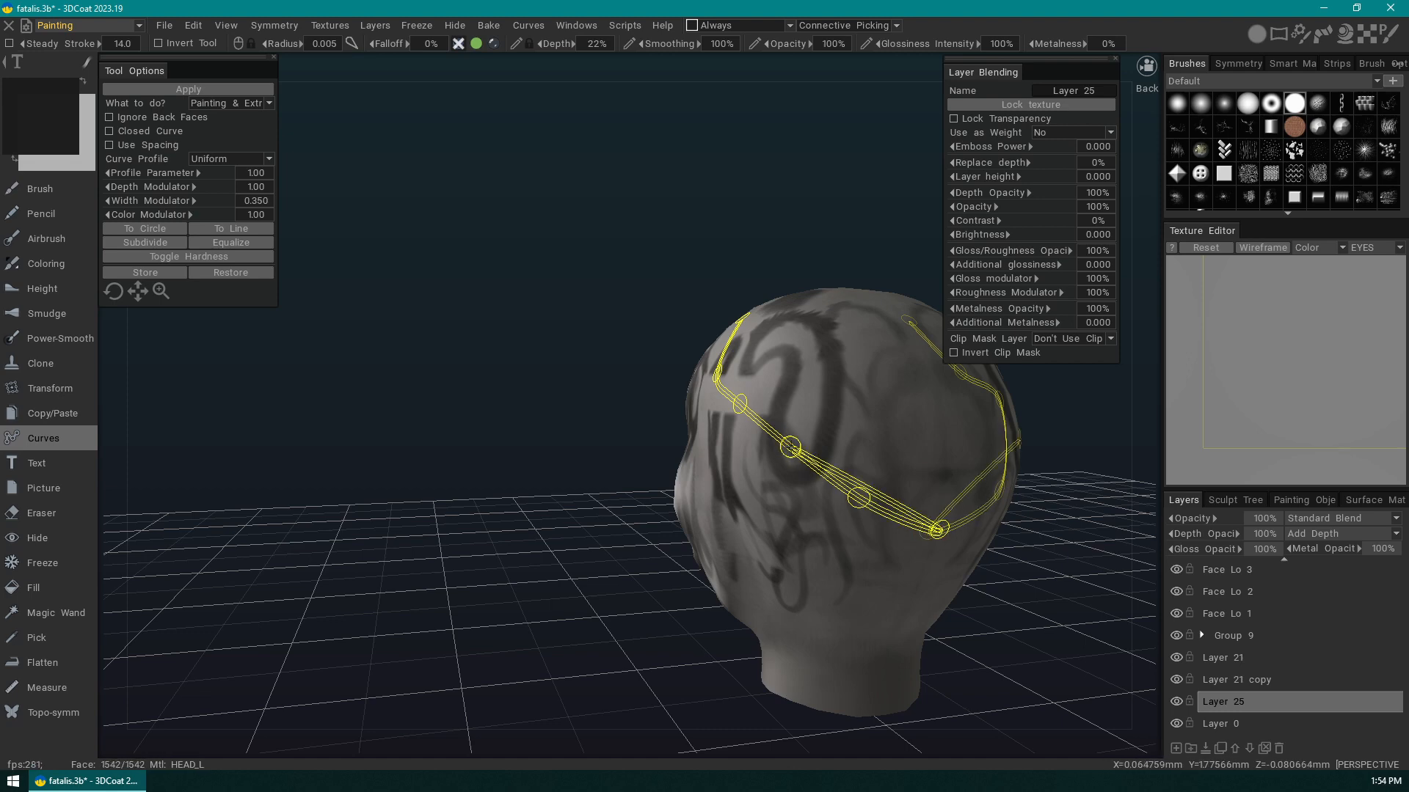
alt+drag(643, 574, 609, 548)
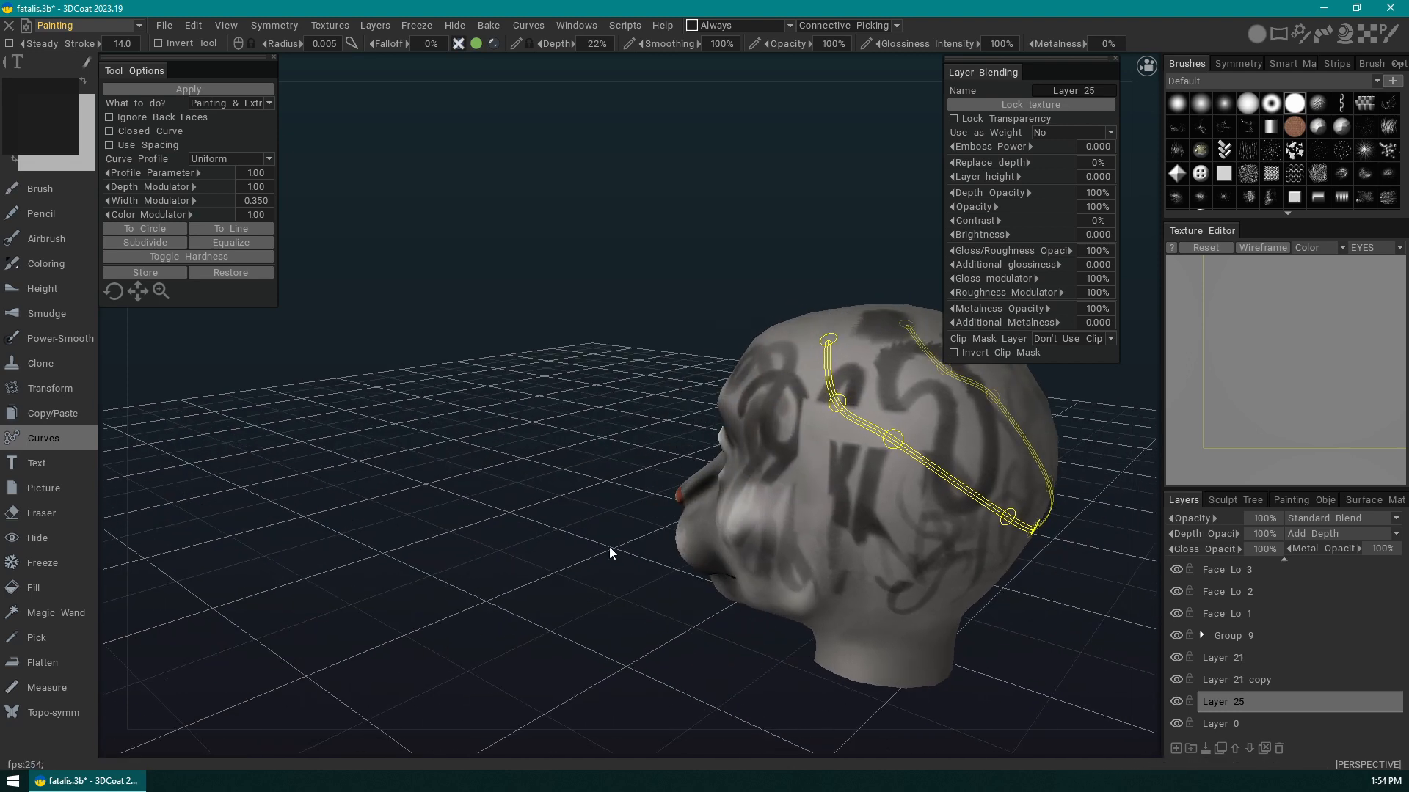
- Subdivide the curve, nudge one of its upper points slightly down, and equalize the point spacing
click(157, 242)
alt+drag(331, 406, 733, 440)
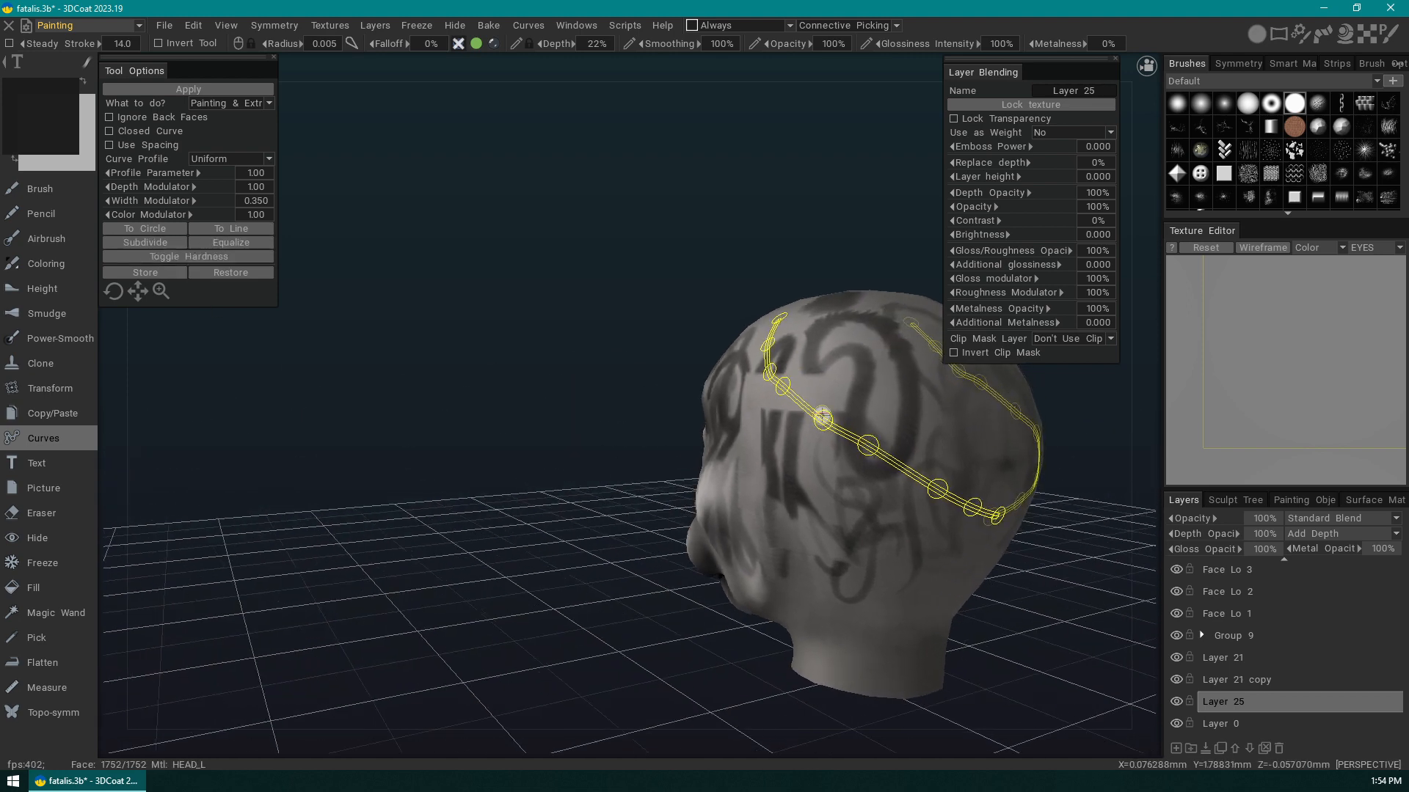
drag(783, 385, 789, 396)
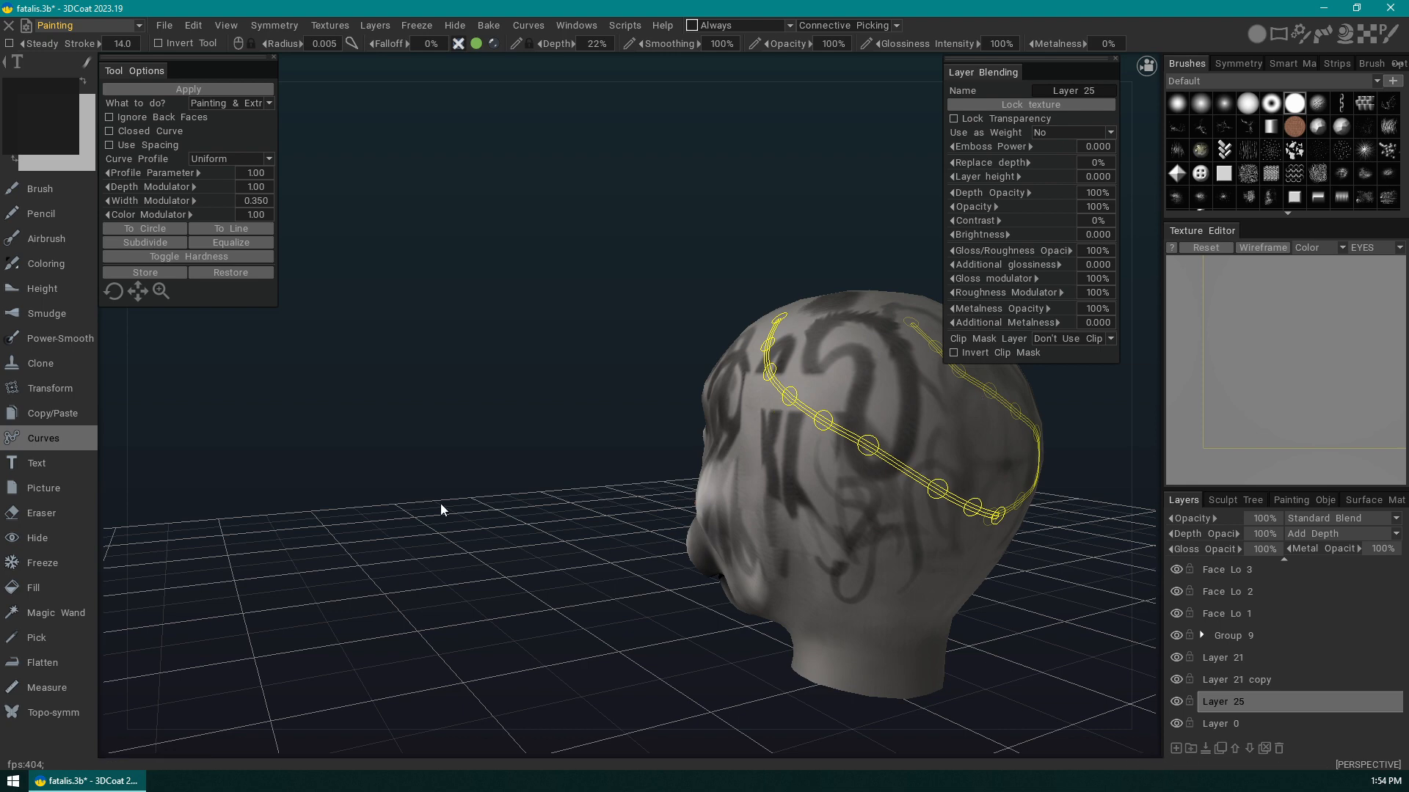
click(247, 242)
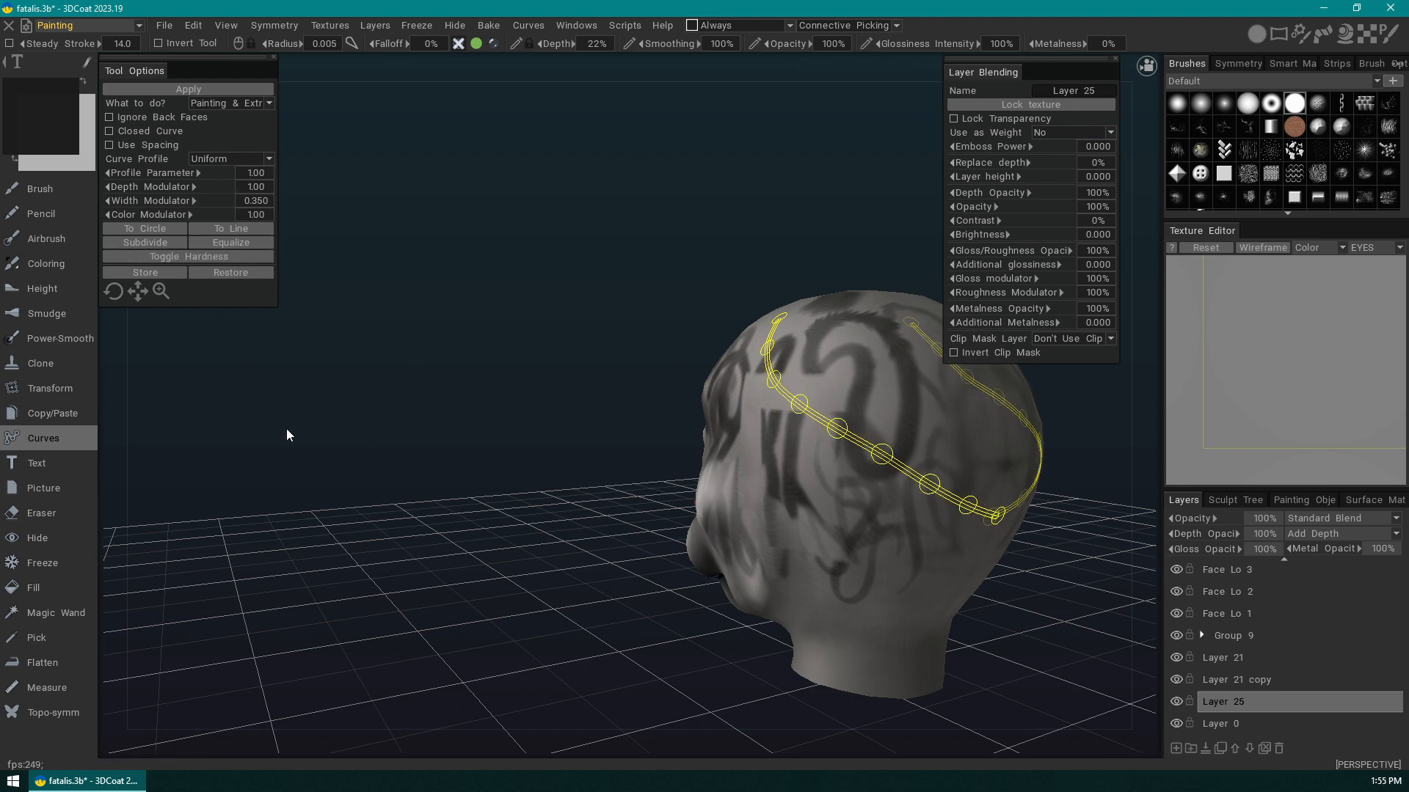
drag(286, 428, 306, 343)
- Review the curve's operation choices and try the Closed Curve option, switching it back off
click(270, 104)
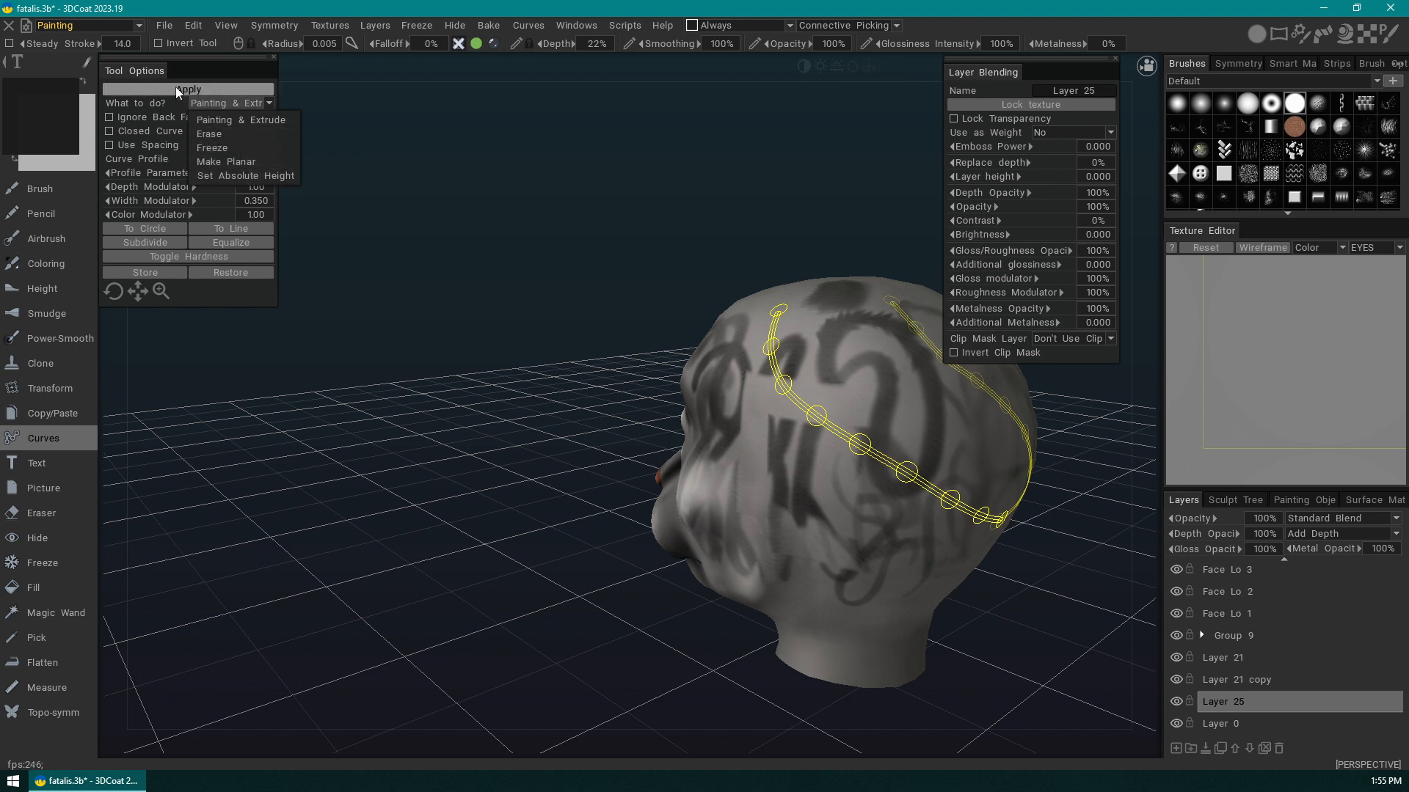
click(189, 69)
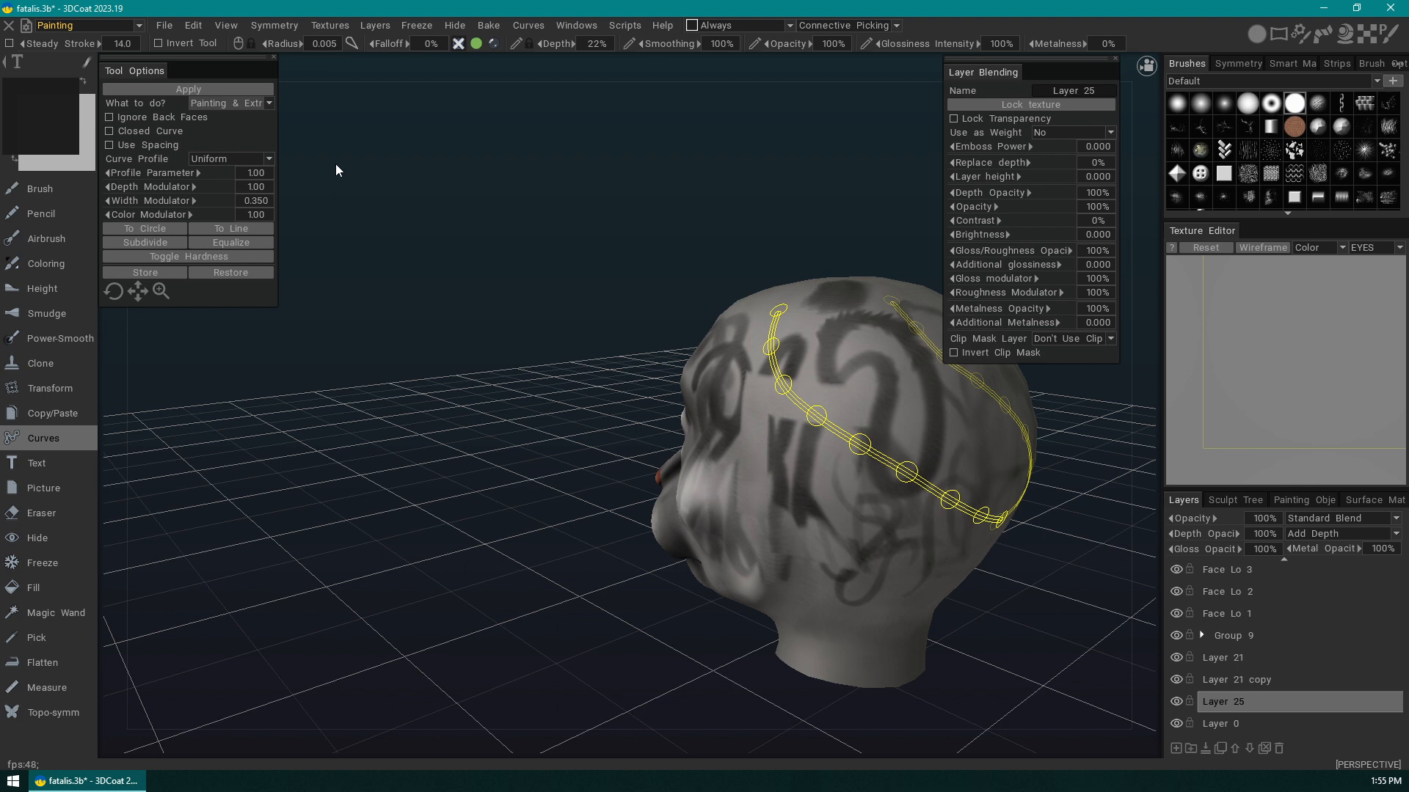
click(156, 129)
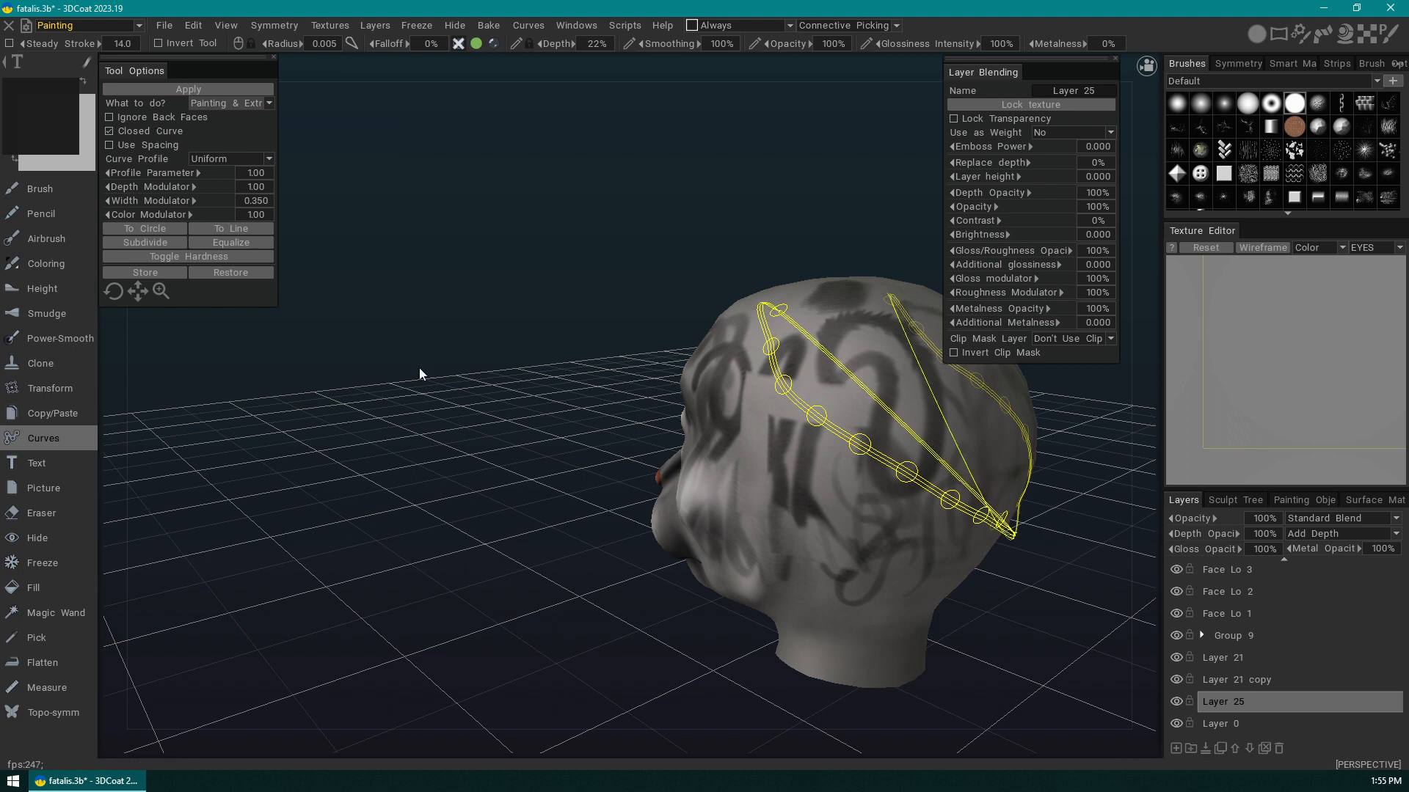
click(166, 129)
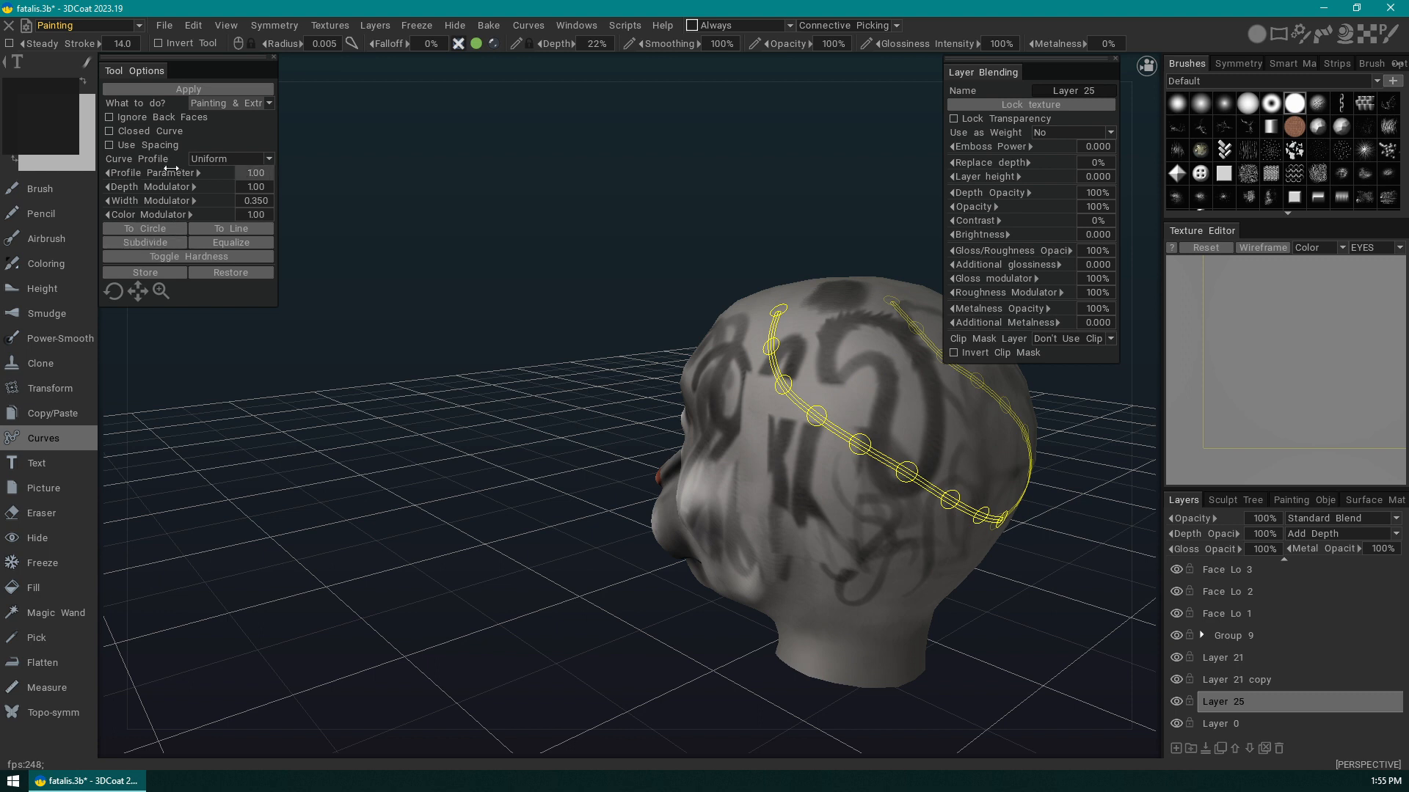
- Set the curve's Width Modulator to 1.02 and bring up the available strips
drag(144, 202, 202, 199)
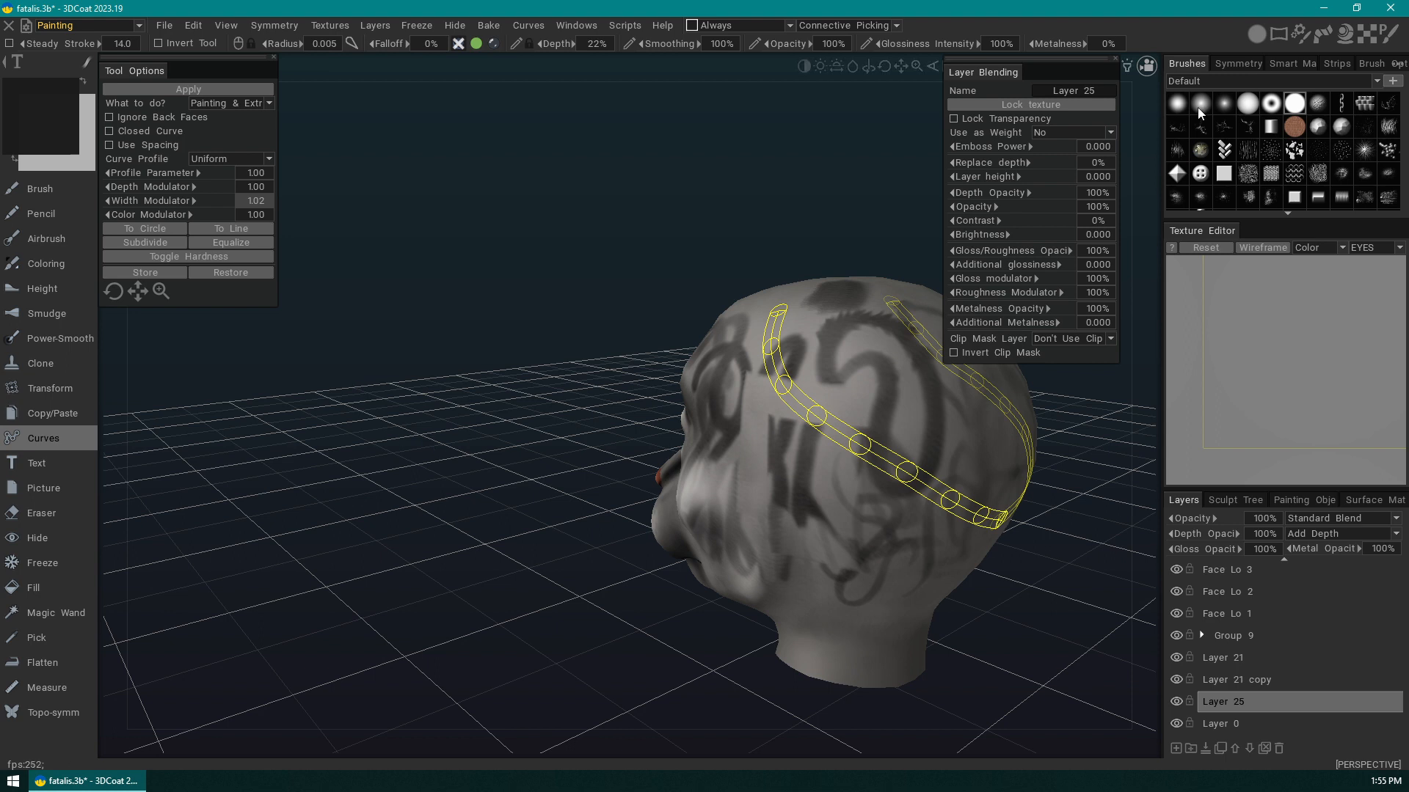
click(1342, 63)
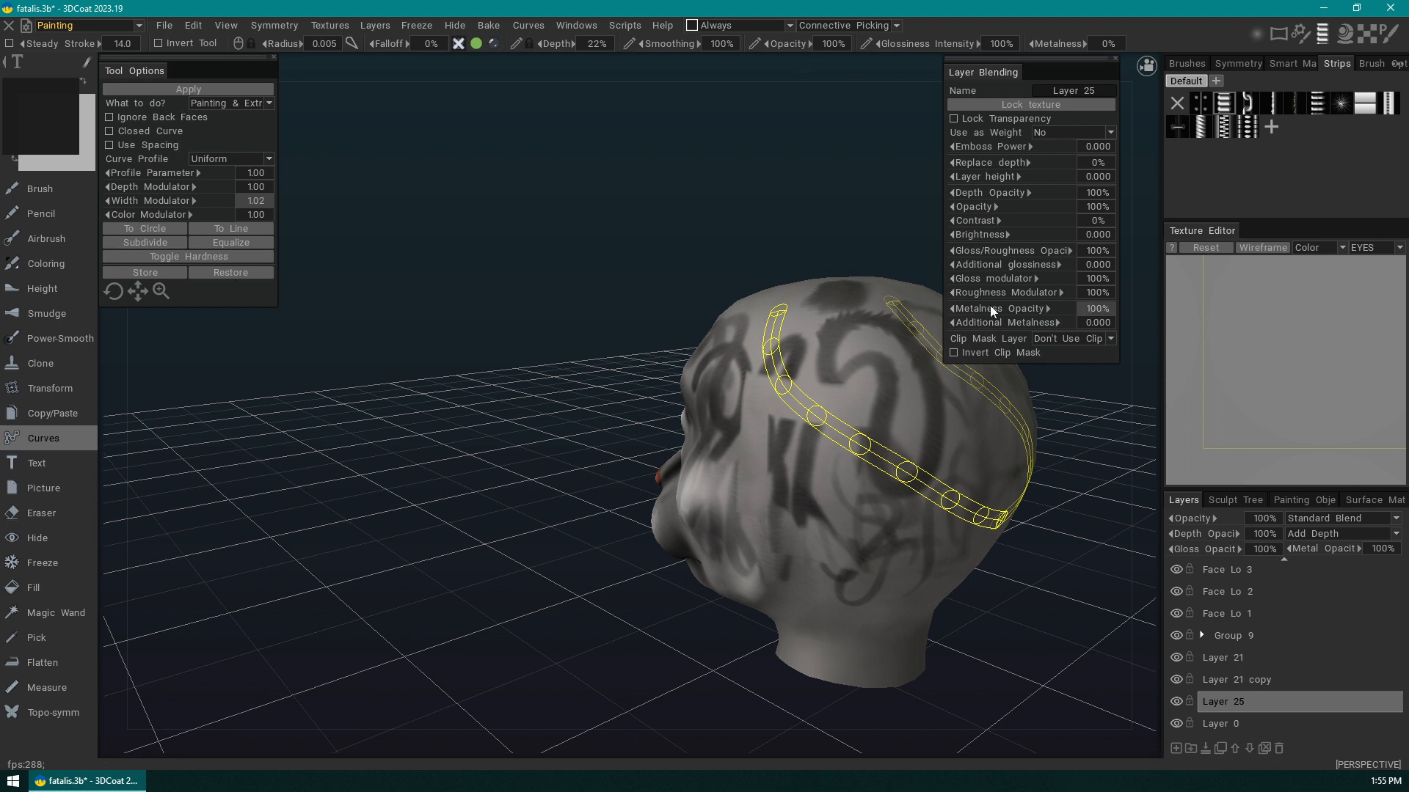
- Change the paint colour from the palette to a dark crimson, #7E002E
click(35, 122)
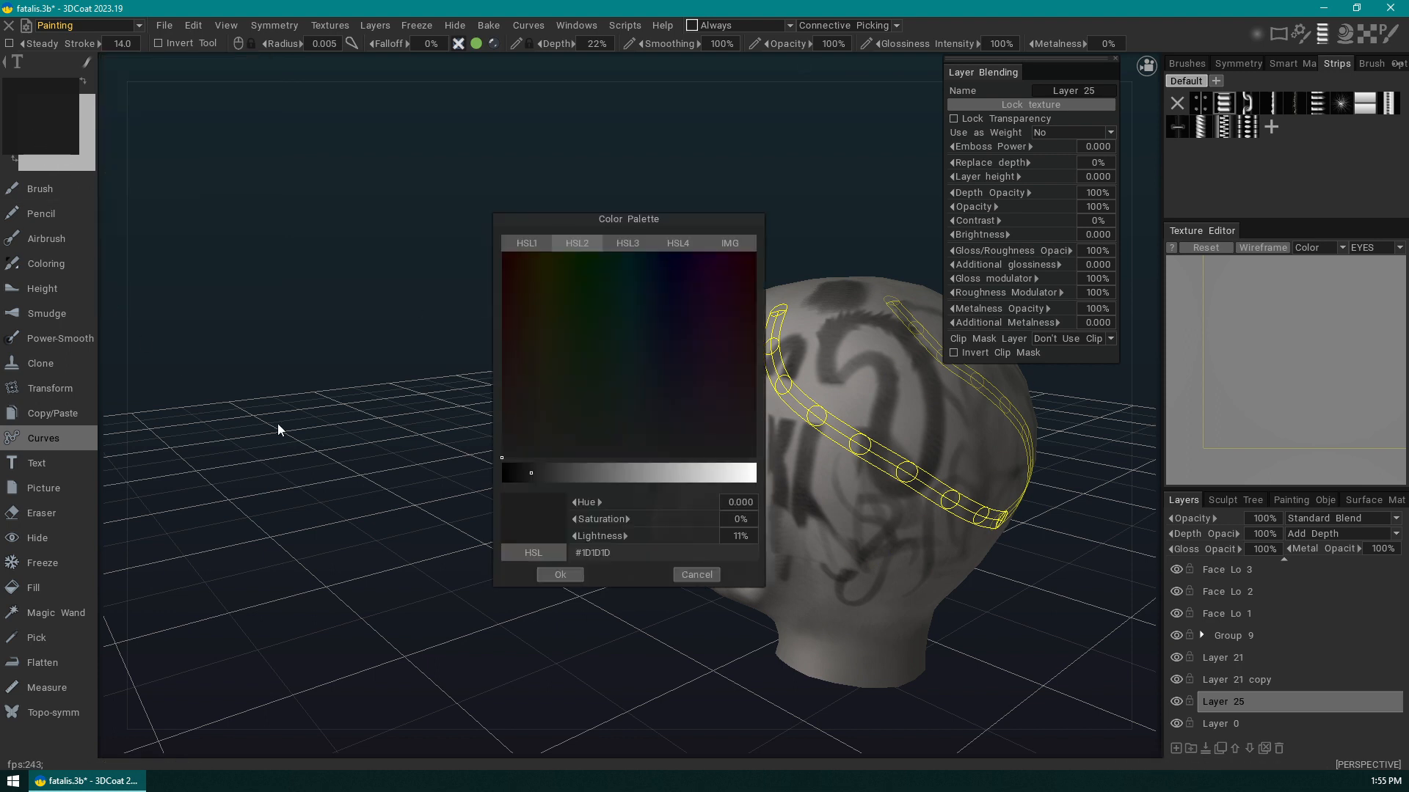
click(742, 256)
click(630, 473)
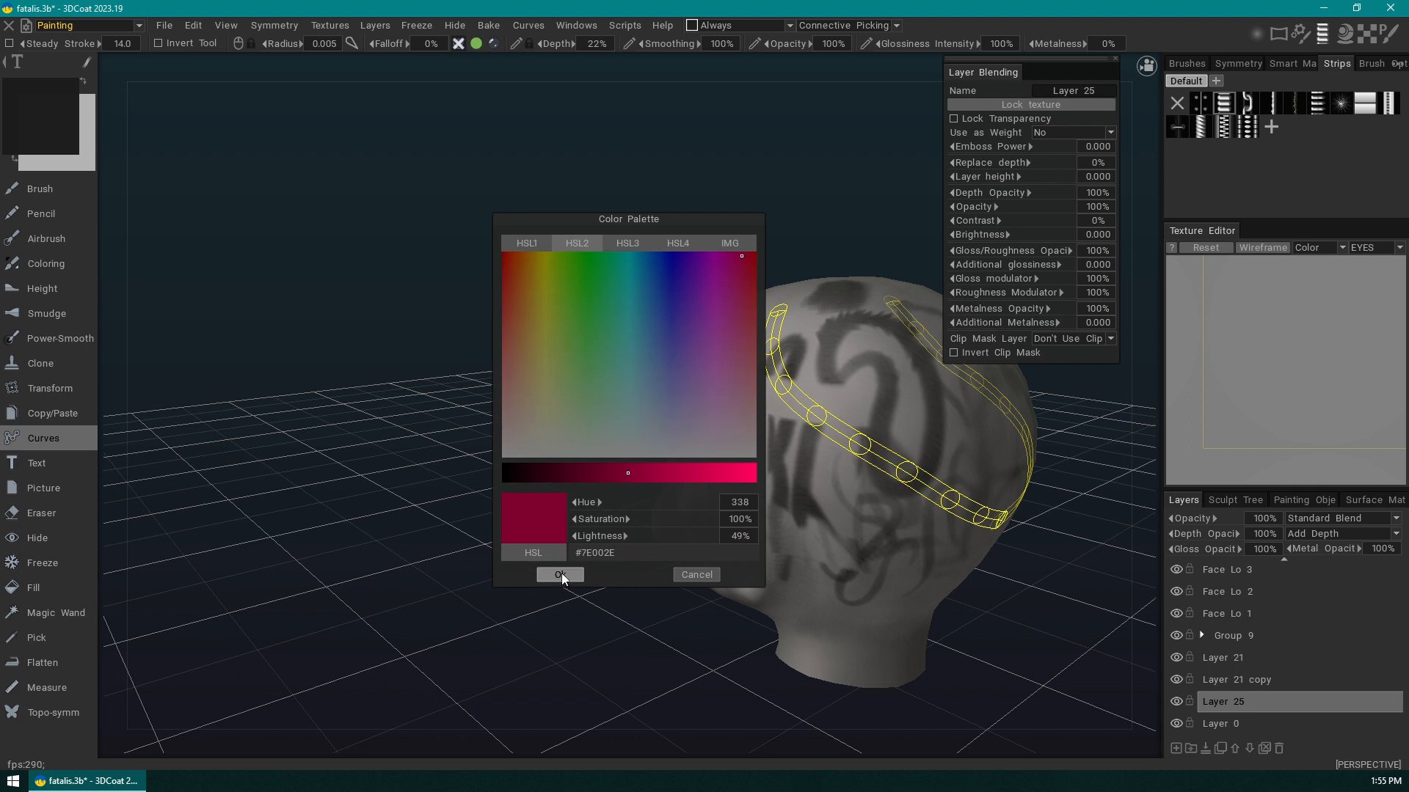
click(561, 575)
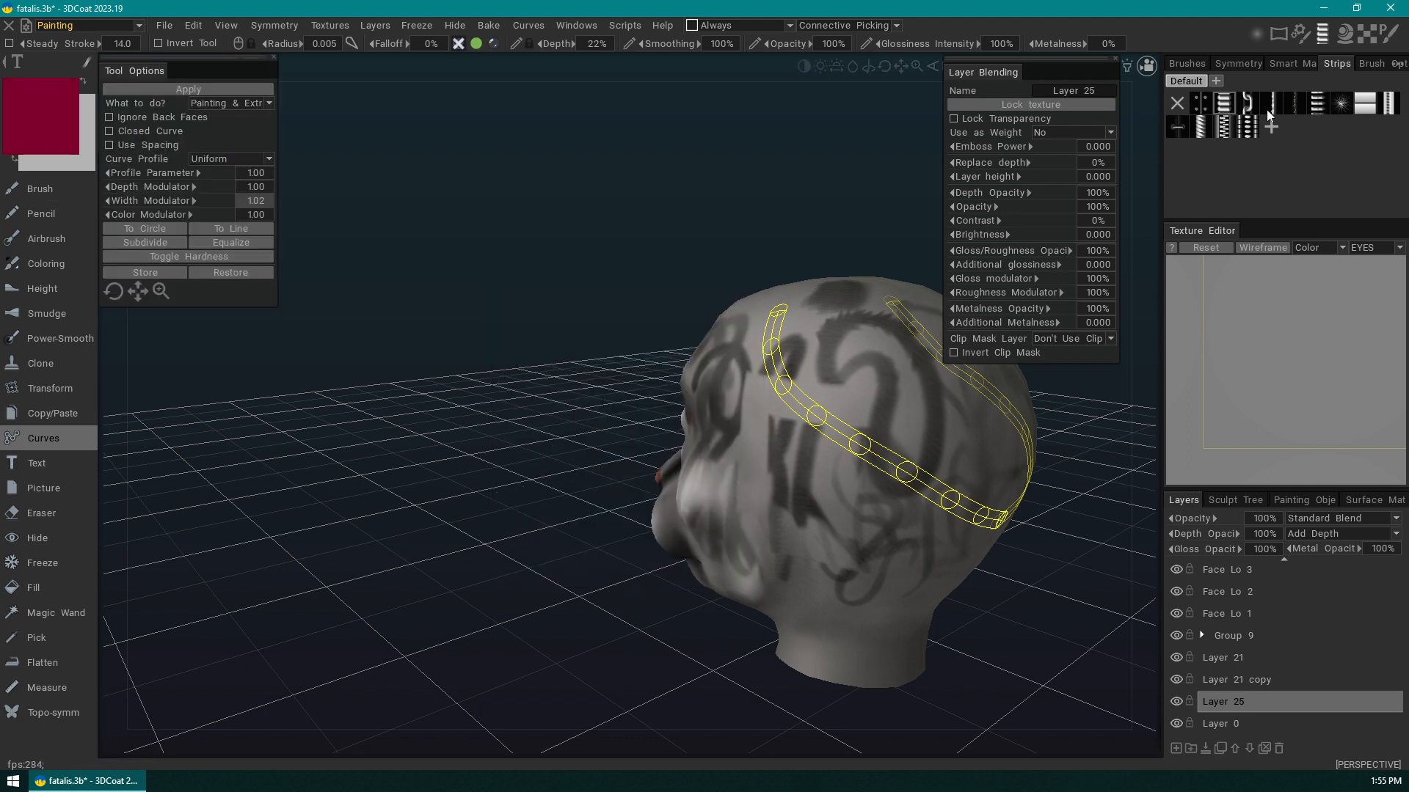
- Apply the strip along the curve around the back of the head and bring up the brush alphas again
click(227, 90)
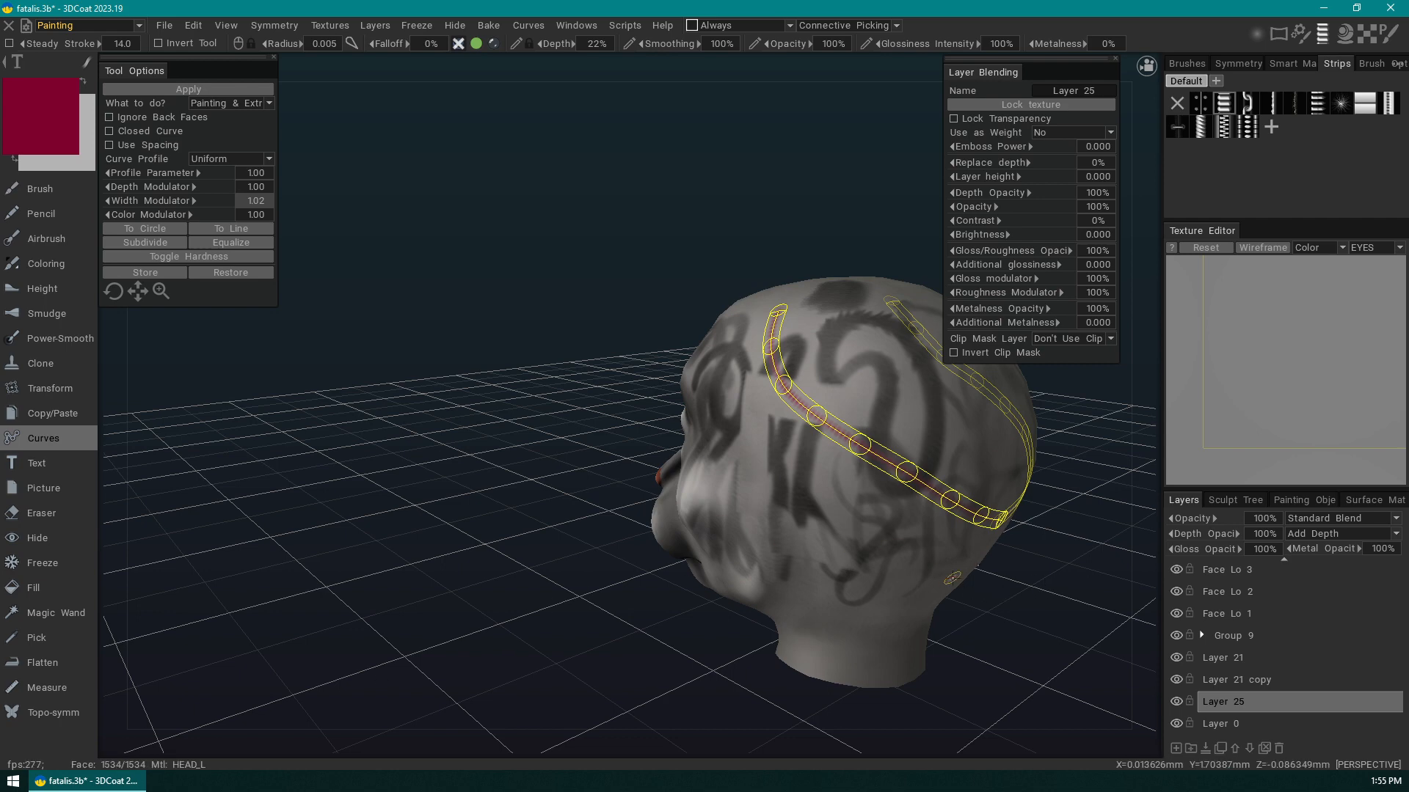
mouse_move(975, 610)
mouse_down()
mouse_move(1038, 588)
mouse_move(974, 583)
mouse_move(924, 606)
mouse_move(954, 635)
mouse_up()
mouse_move(292, 471)
mouse_down()
mouse_move(377, 524)
mouse_move(253, 458)
mouse_up()
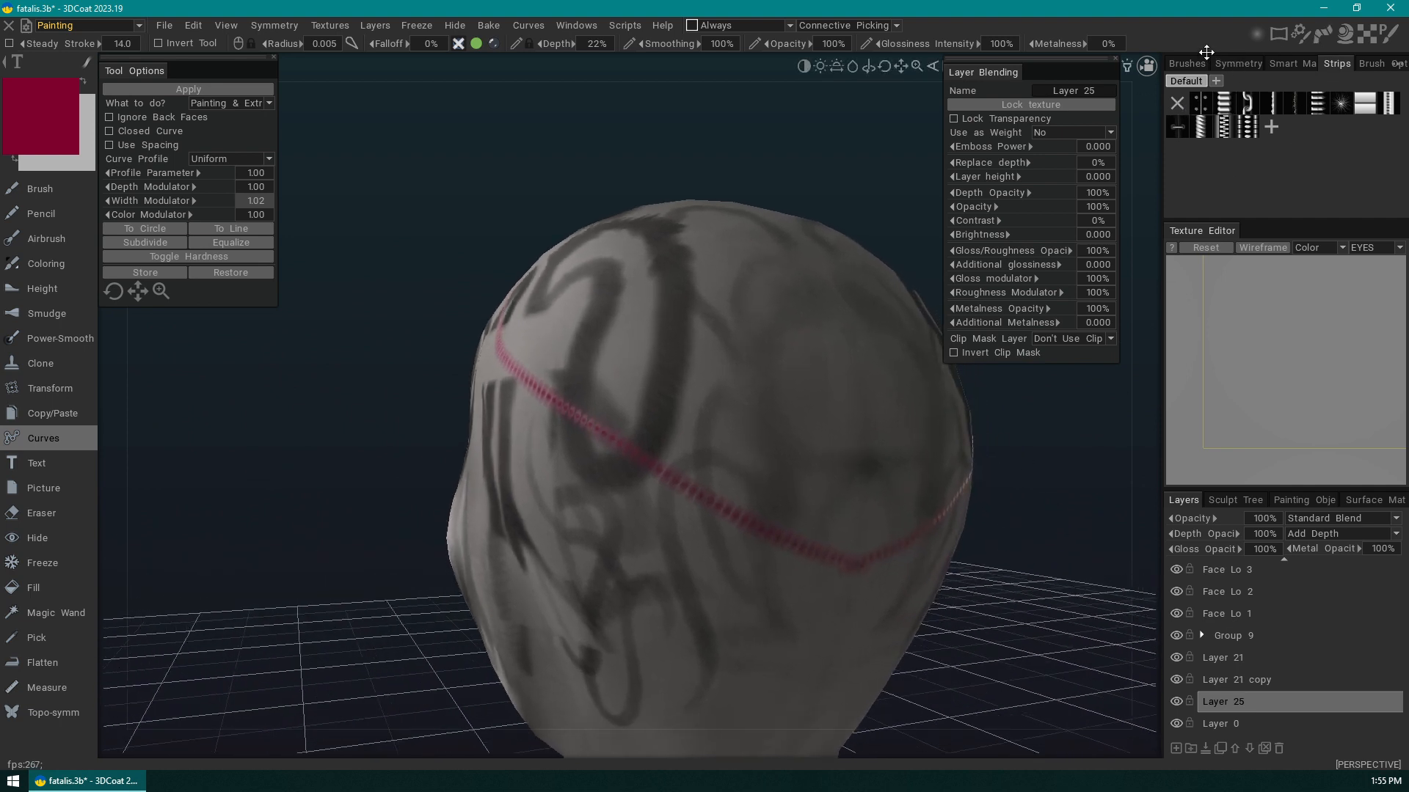
click(1186, 64)
drag(411, 557, 261, 612)
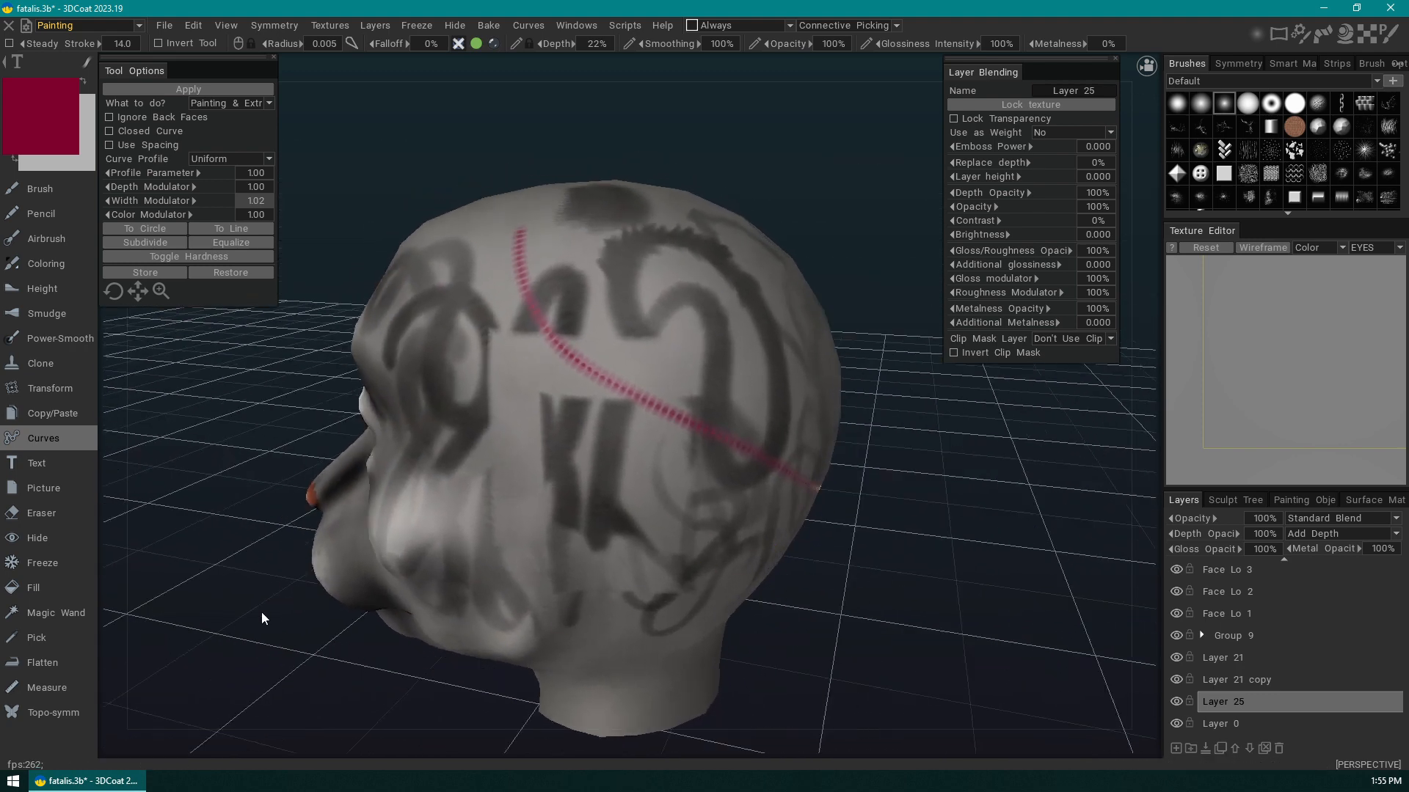
- With the Text tool, lay the text THEY/THEM along a line across the brow above the eye and apply it
click(39, 466)
drag(917, 484, 812, 485)
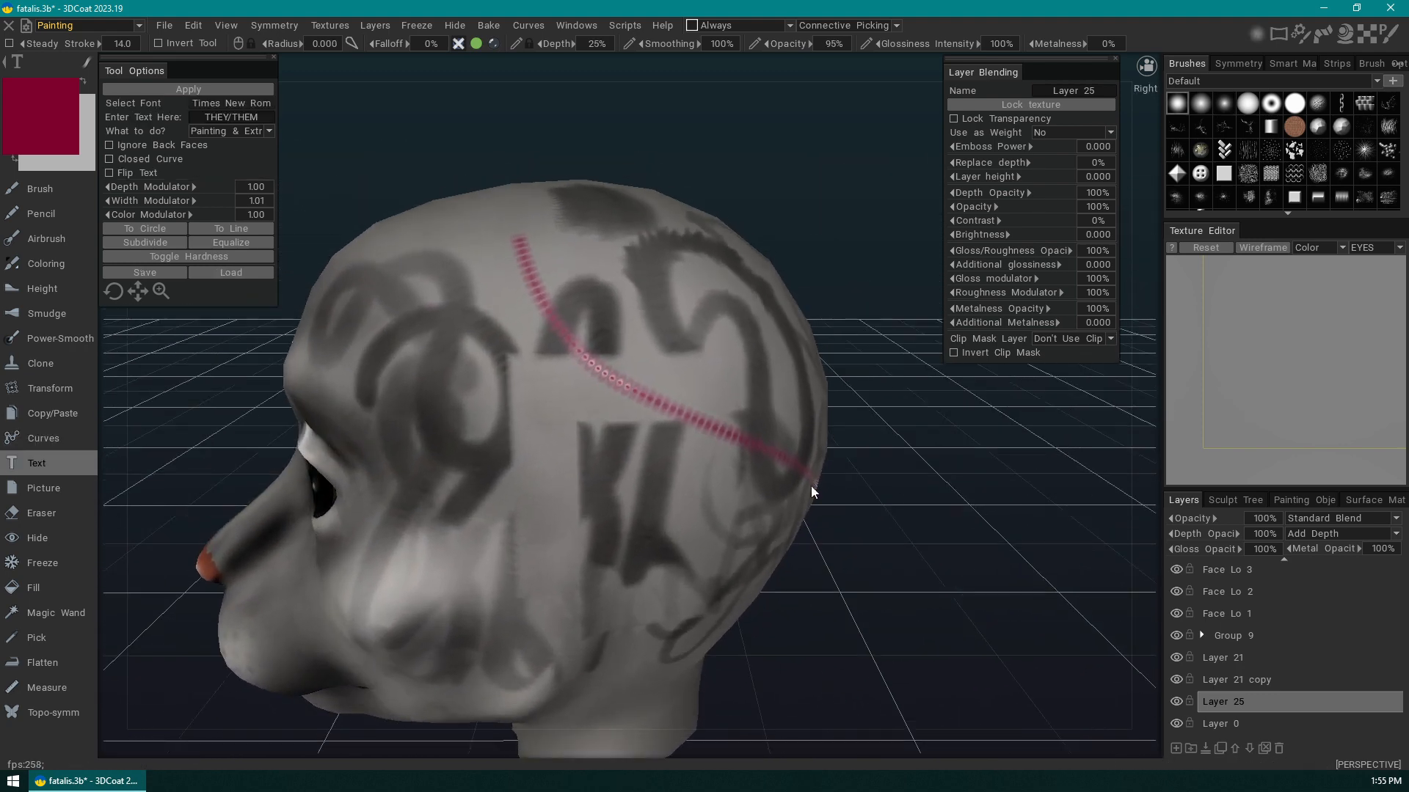
drag(193, 391, 843, 387)
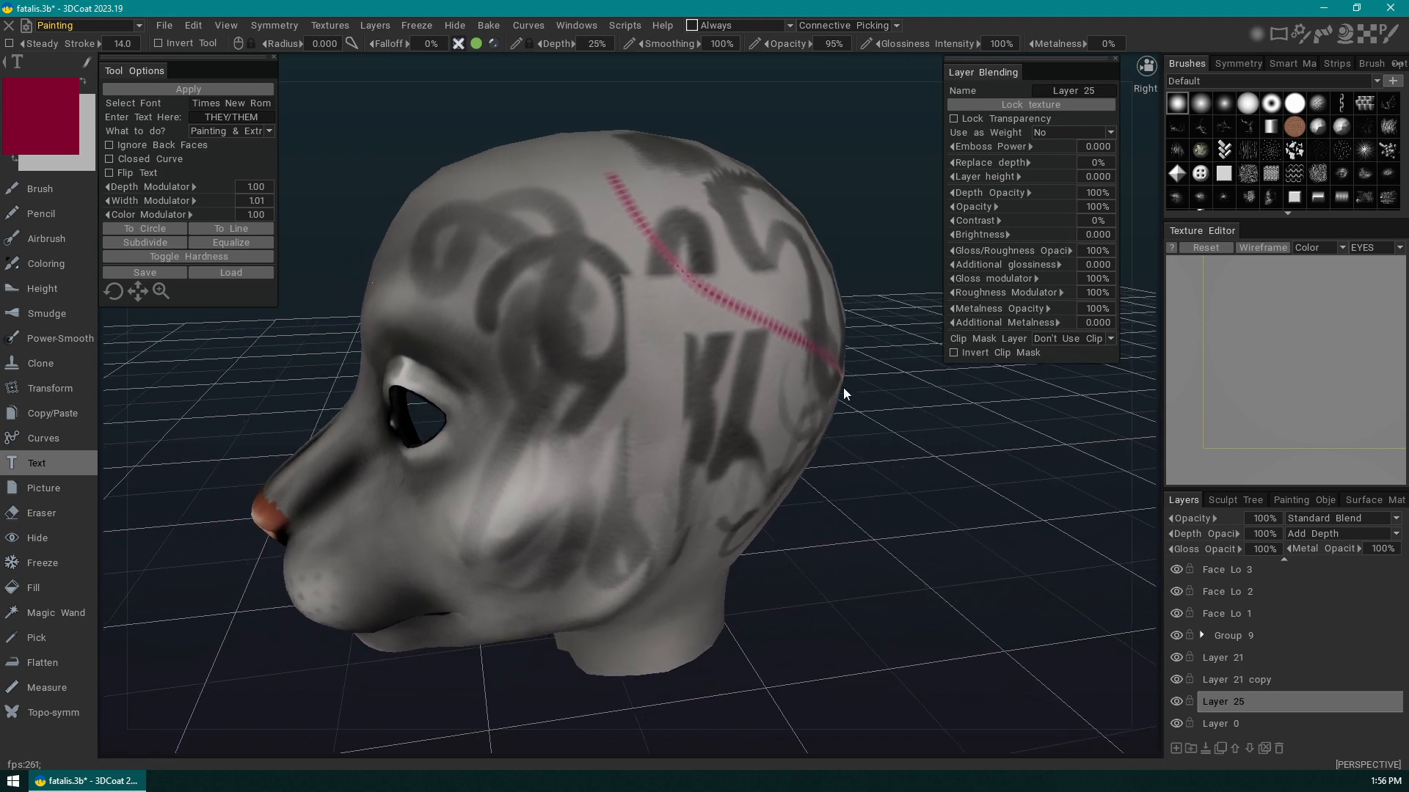
drag(370, 290, 551, 345)
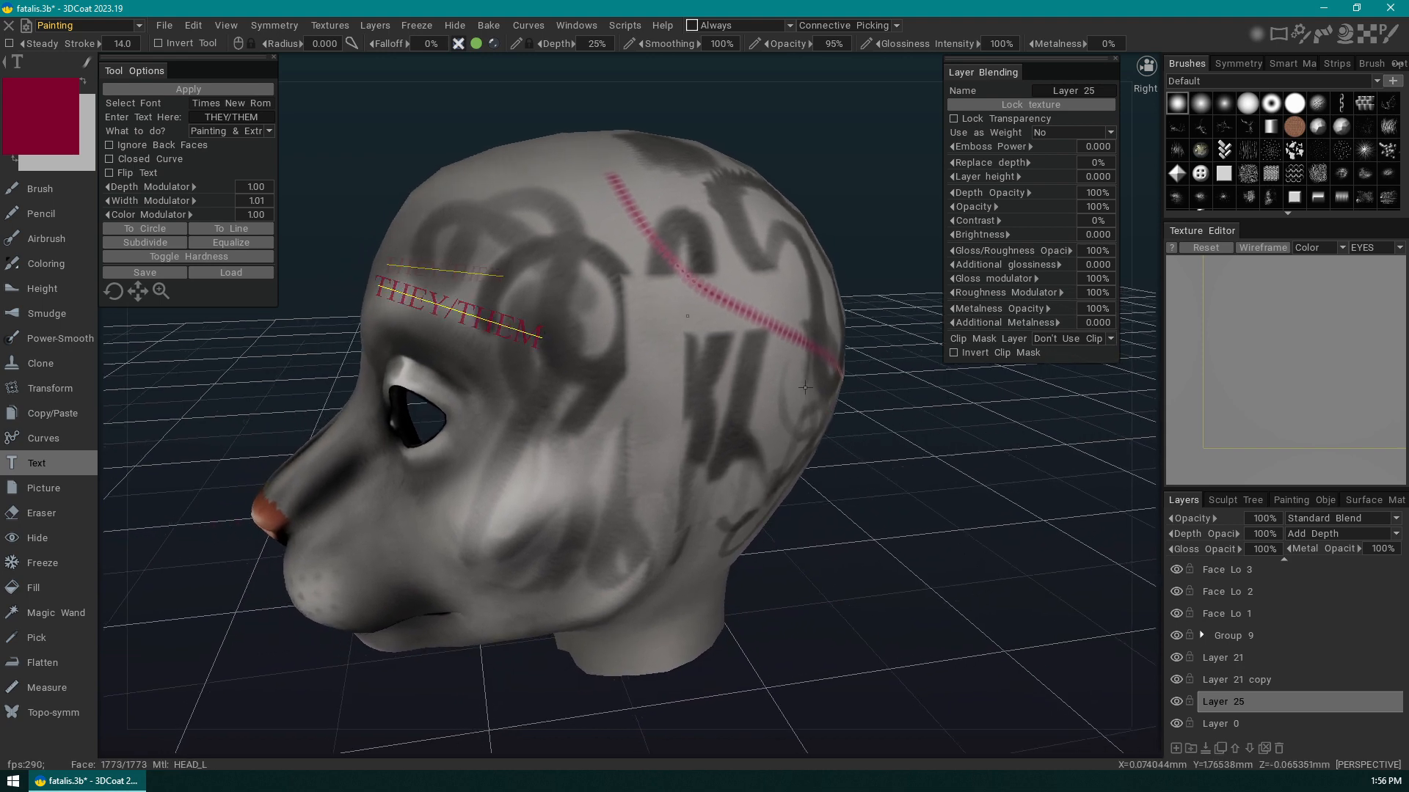
mouse_move(866, 492)
mouse_down()
mouse_move(896, 504)
mouse_move(983, 493)
mouse_up()
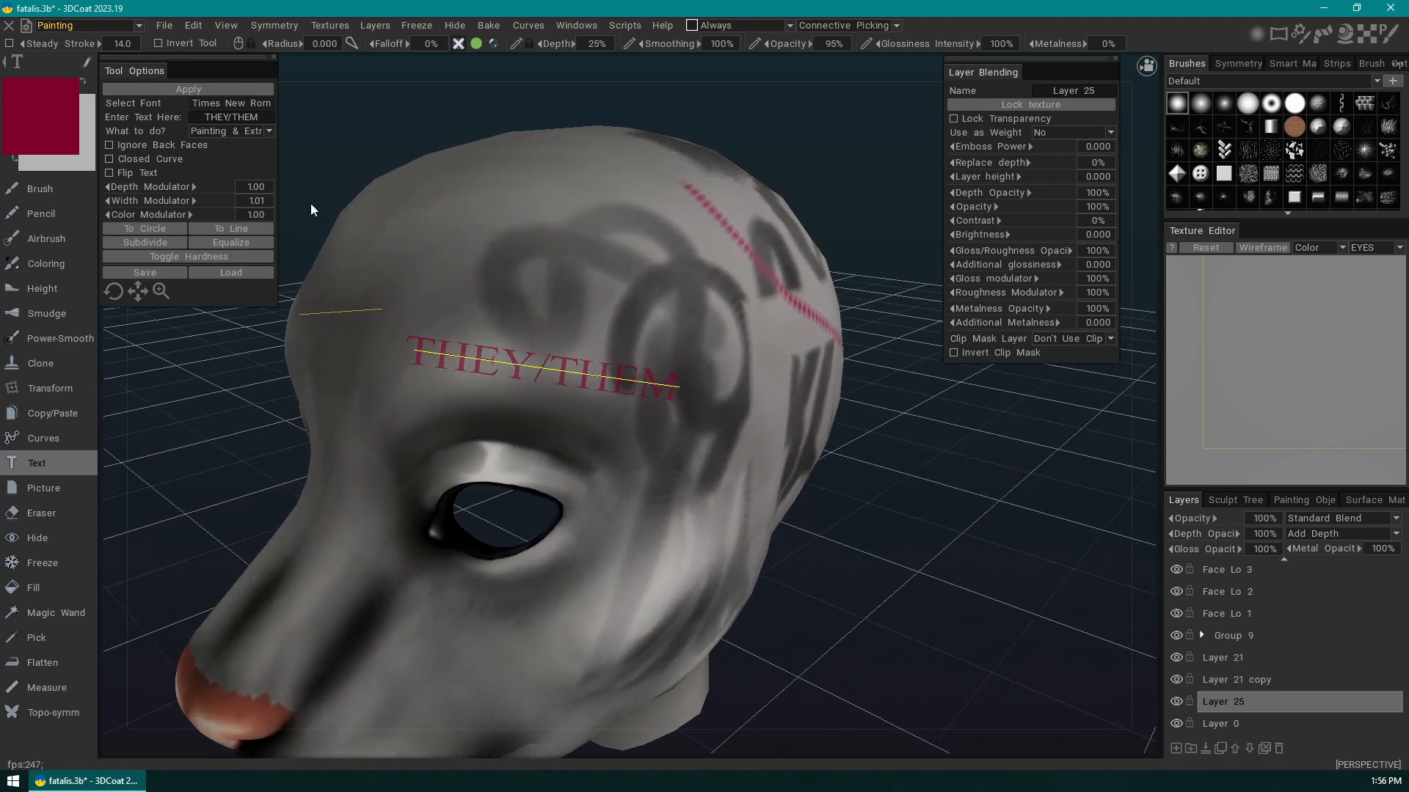
click(213, 89)
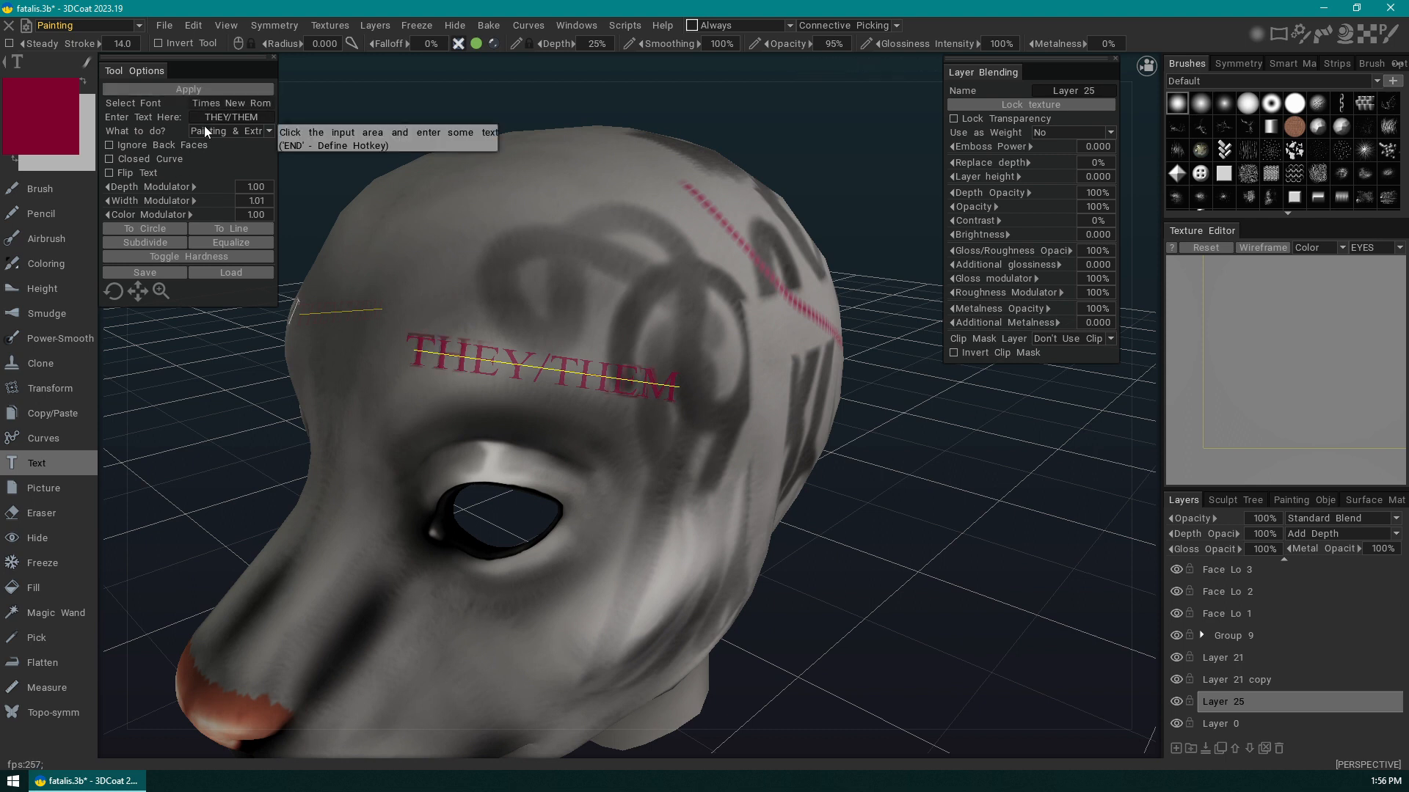
drag(889, 554, 807, 477)
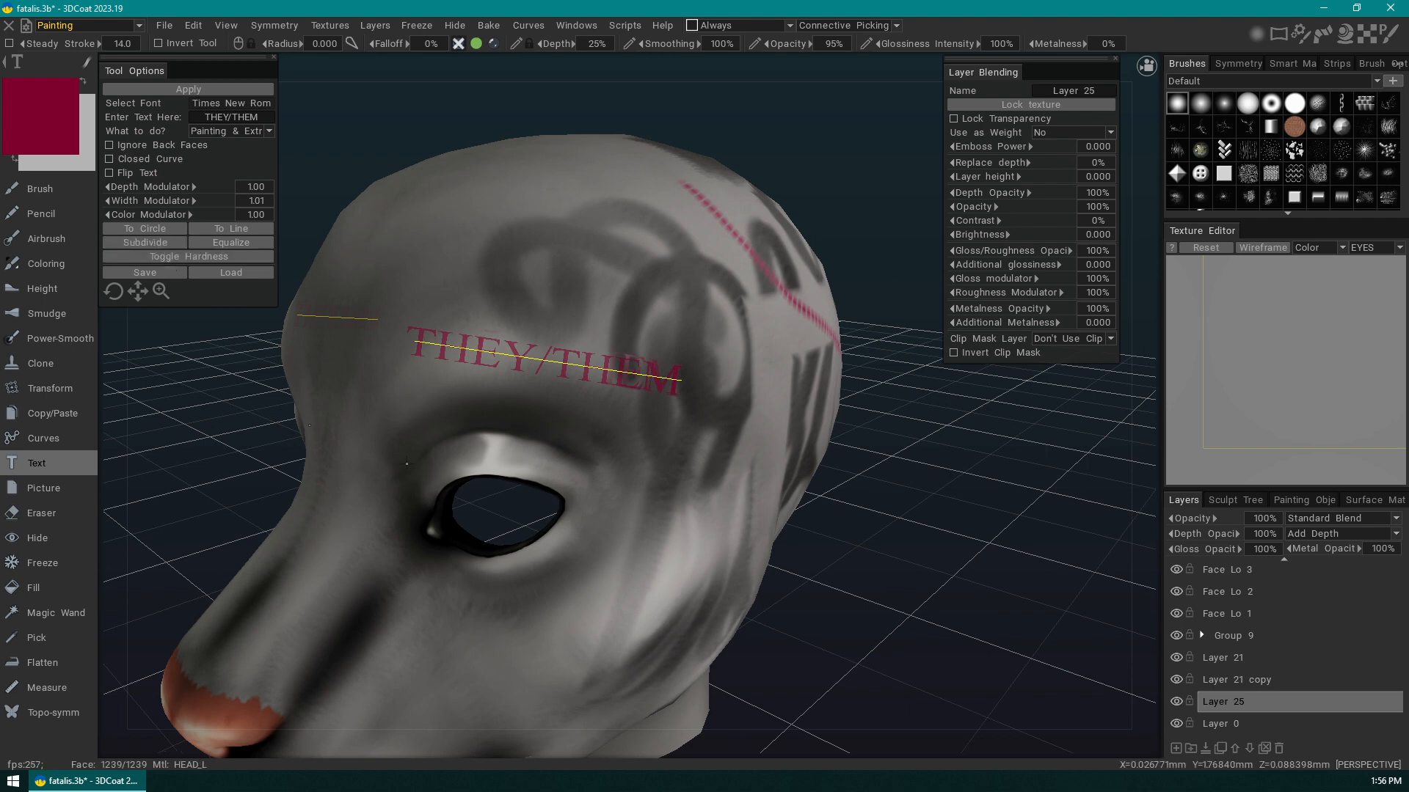
- Undo the brow text, try a new text line on the side of the head, and undo that too
key(ctrl+z)
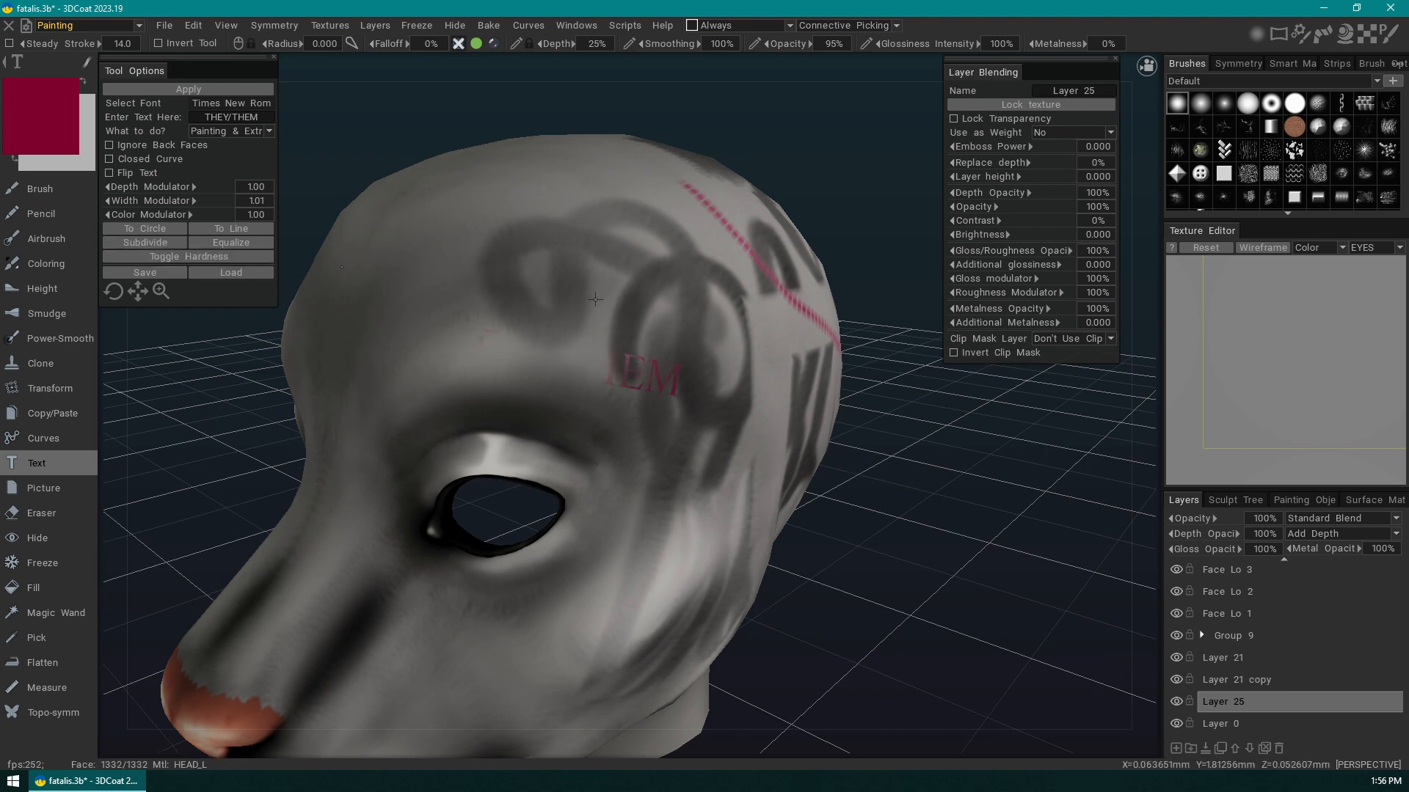
key(ctrl+z)
mouse_move(913, 454)
mouse_down()
mouse_move(941, 491)
mouse_move(741, 426)
mouse_up()
drag(511, 303, 690, 395)
key(ctrl+z)
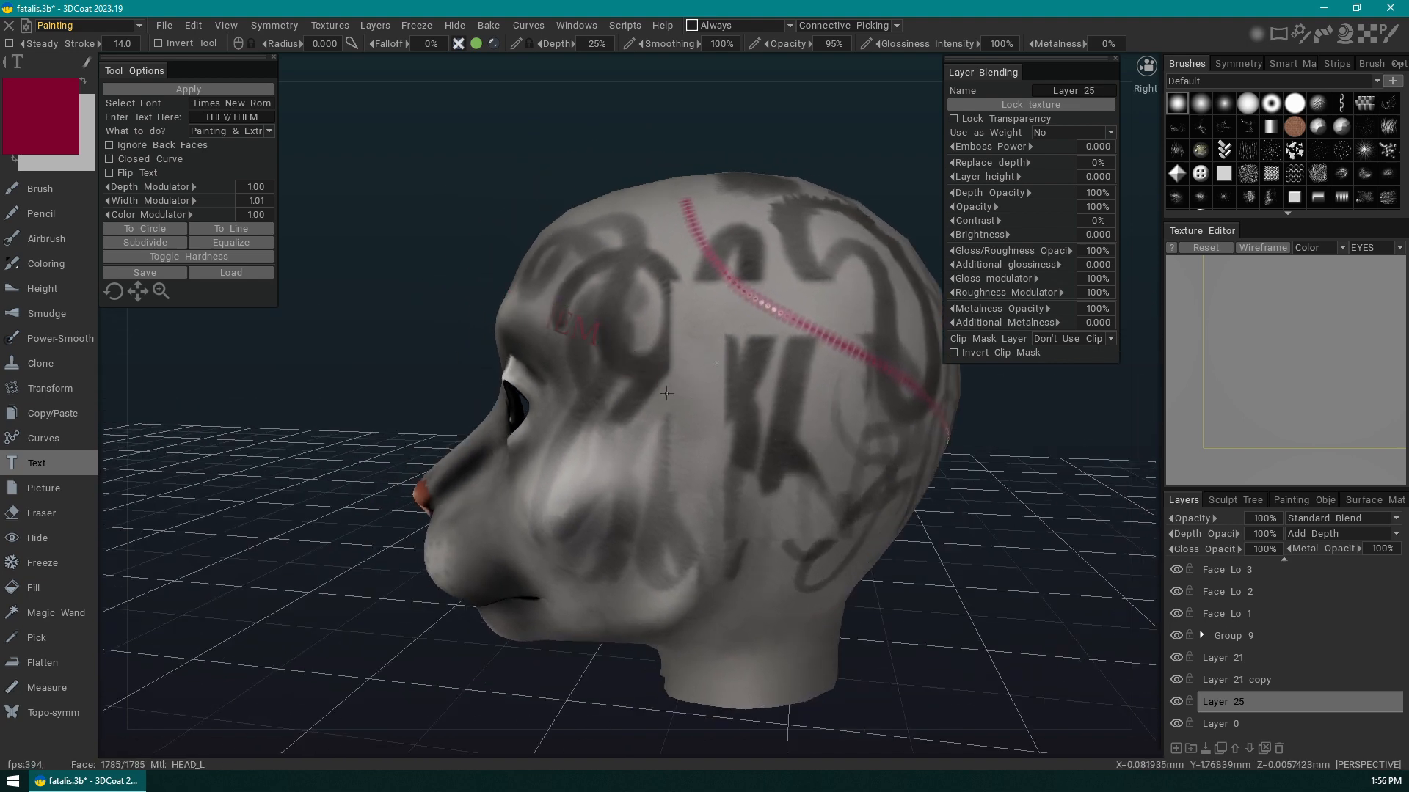
key(ctrl+z)
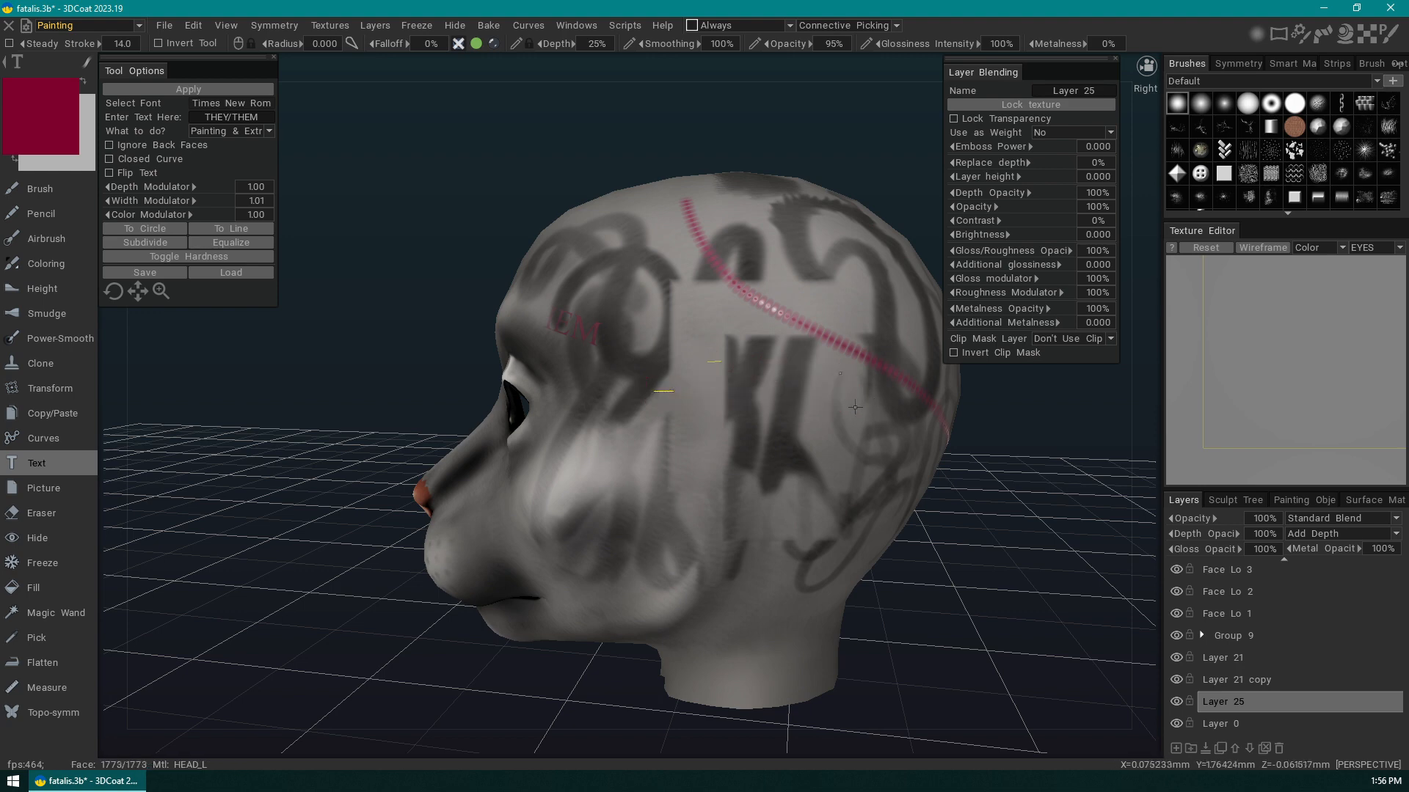
- Draw a new THEY/THEM text line between the temple and the crown, and set its Width Modulator to 1.23
drag(984, 492, 991, 589)
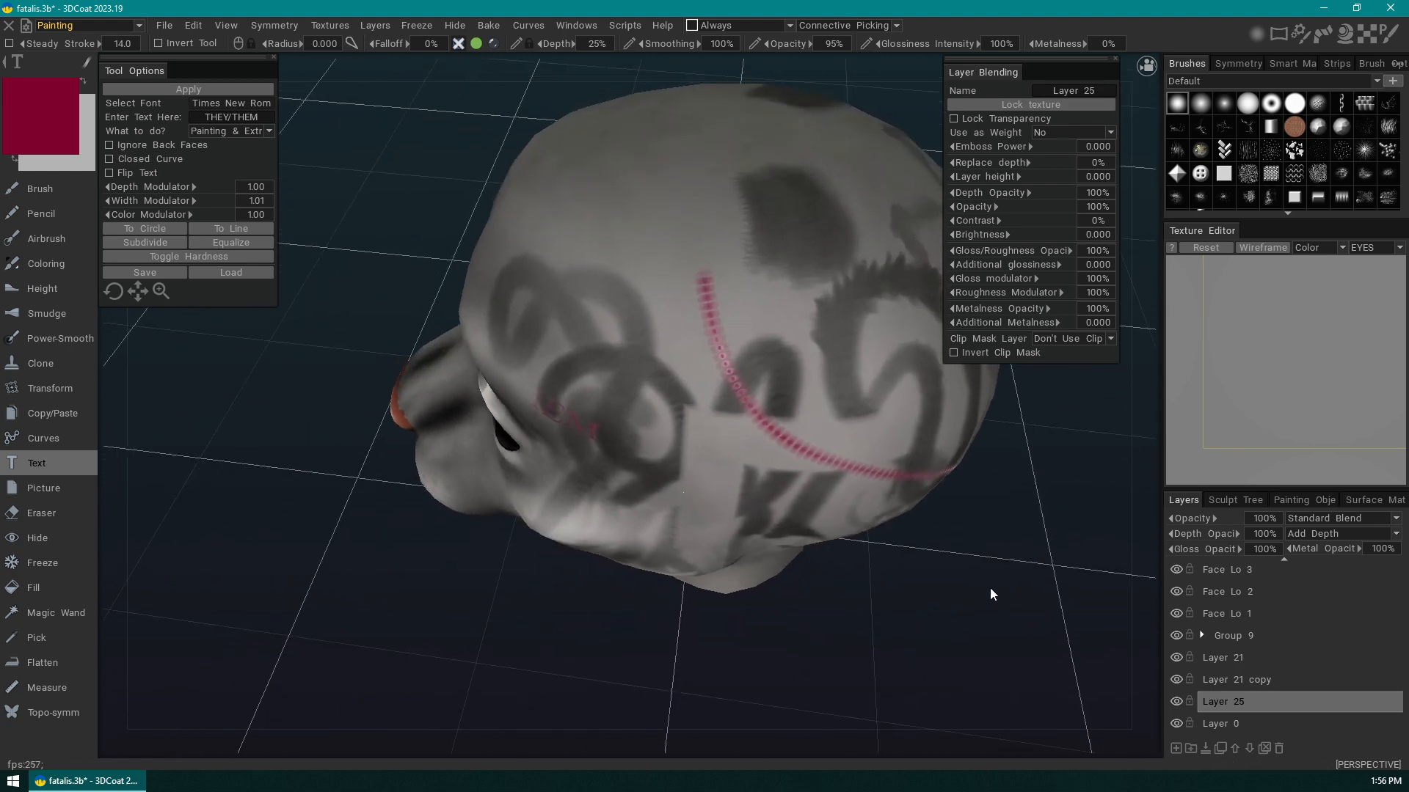
drag(647, 262, 681, 481)
drag(881, 479, 944, 461)
key(Escape)
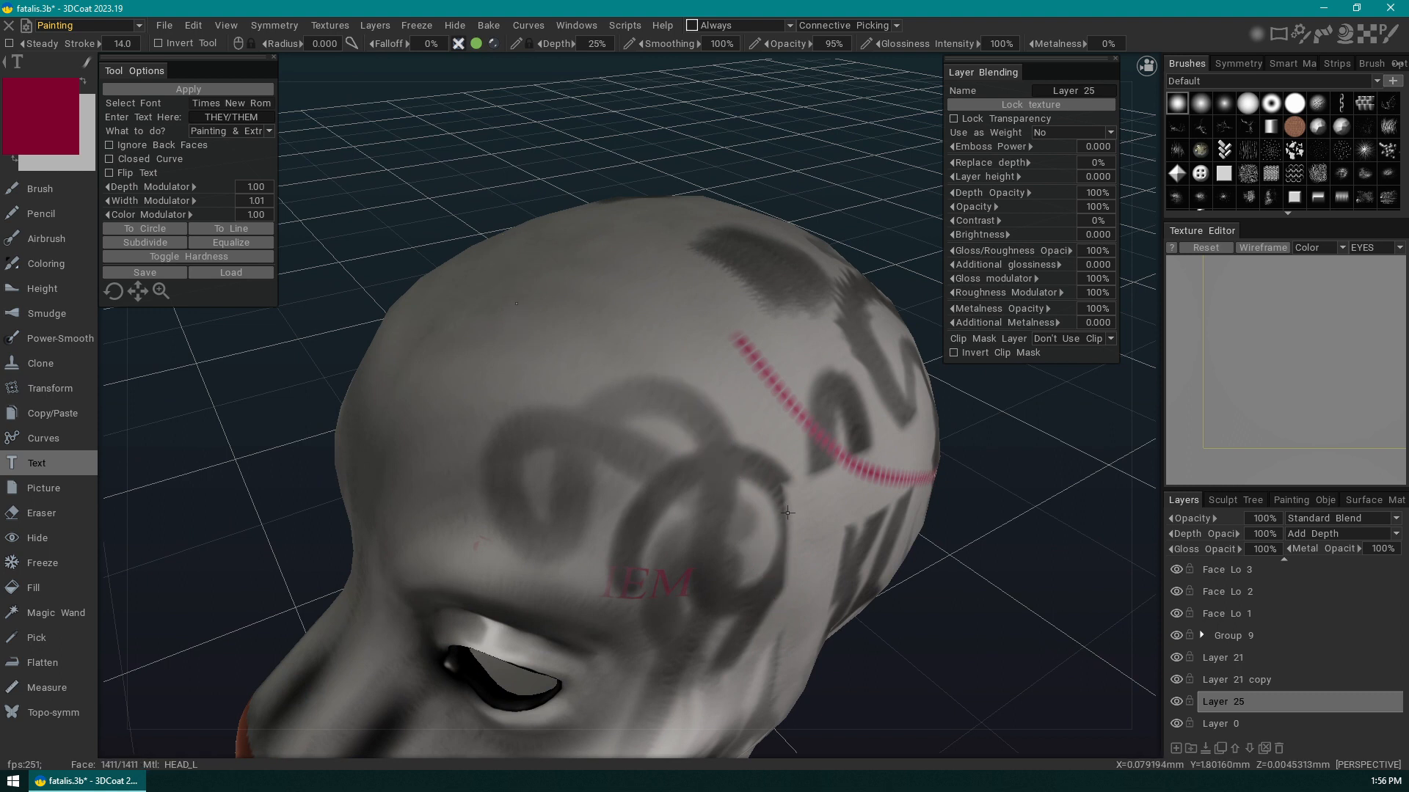
drag(662, 339, 686, 373)
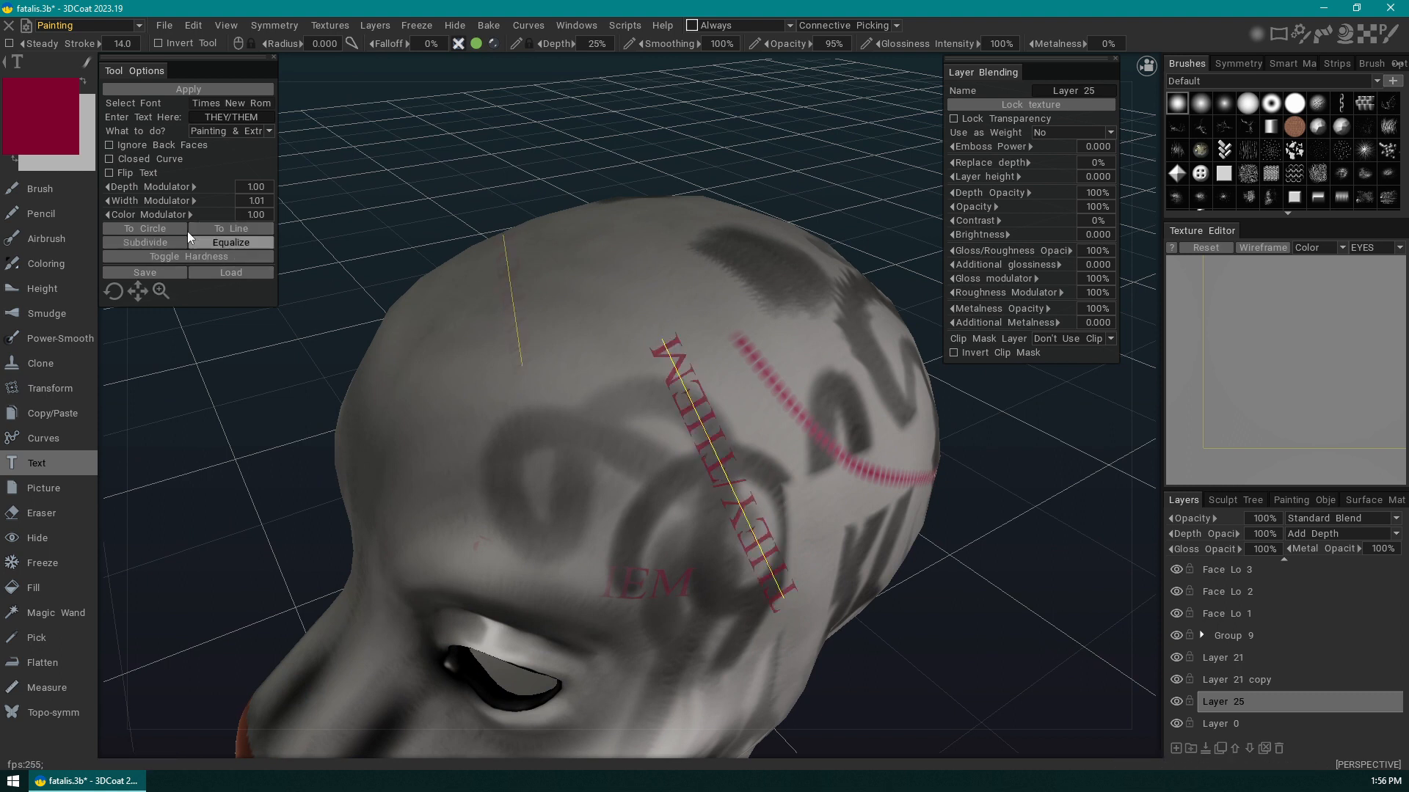
drag(168, 200, 176, 202)
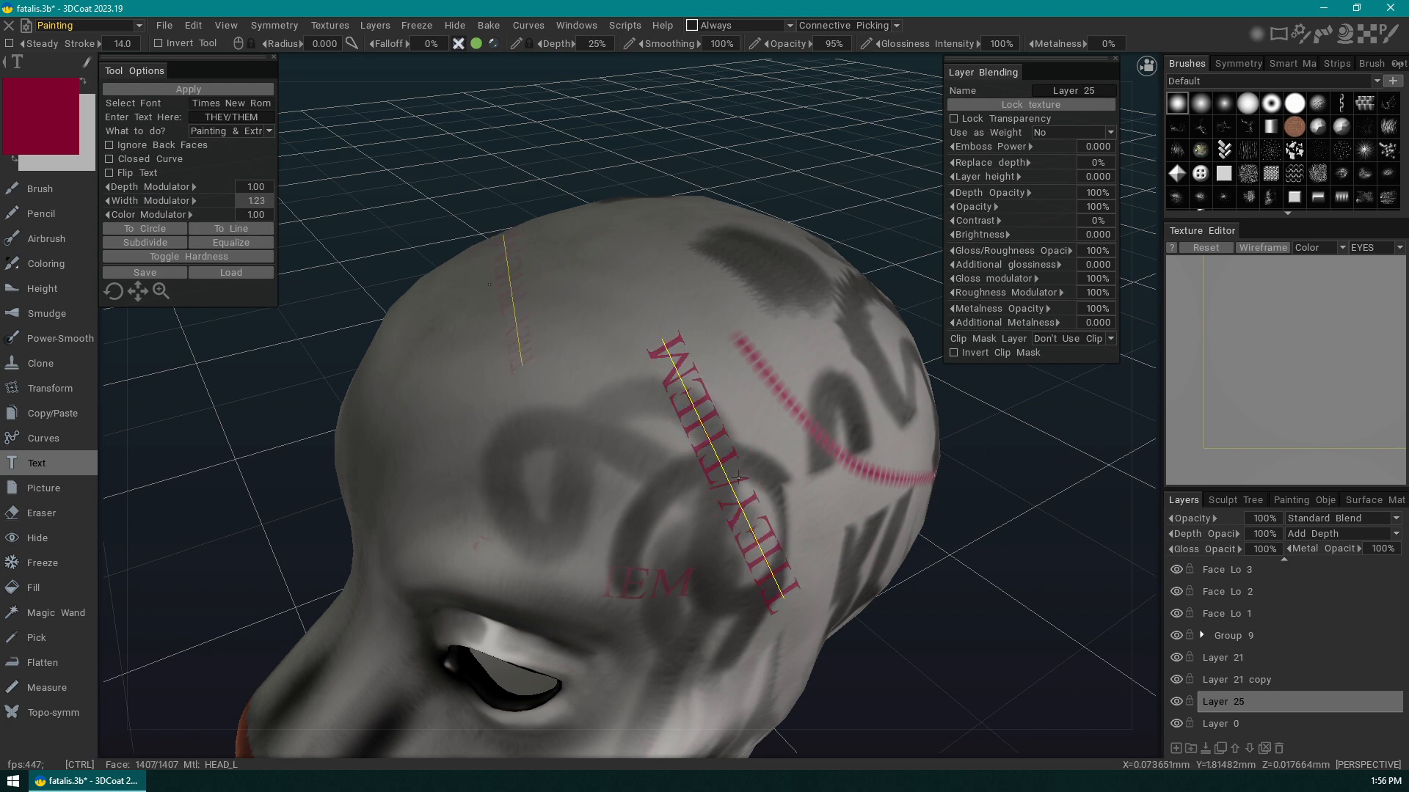
- Try bending the text line by adding a point near its middle, undoing each attempt
alt+drag(726, 485, 748, 473)
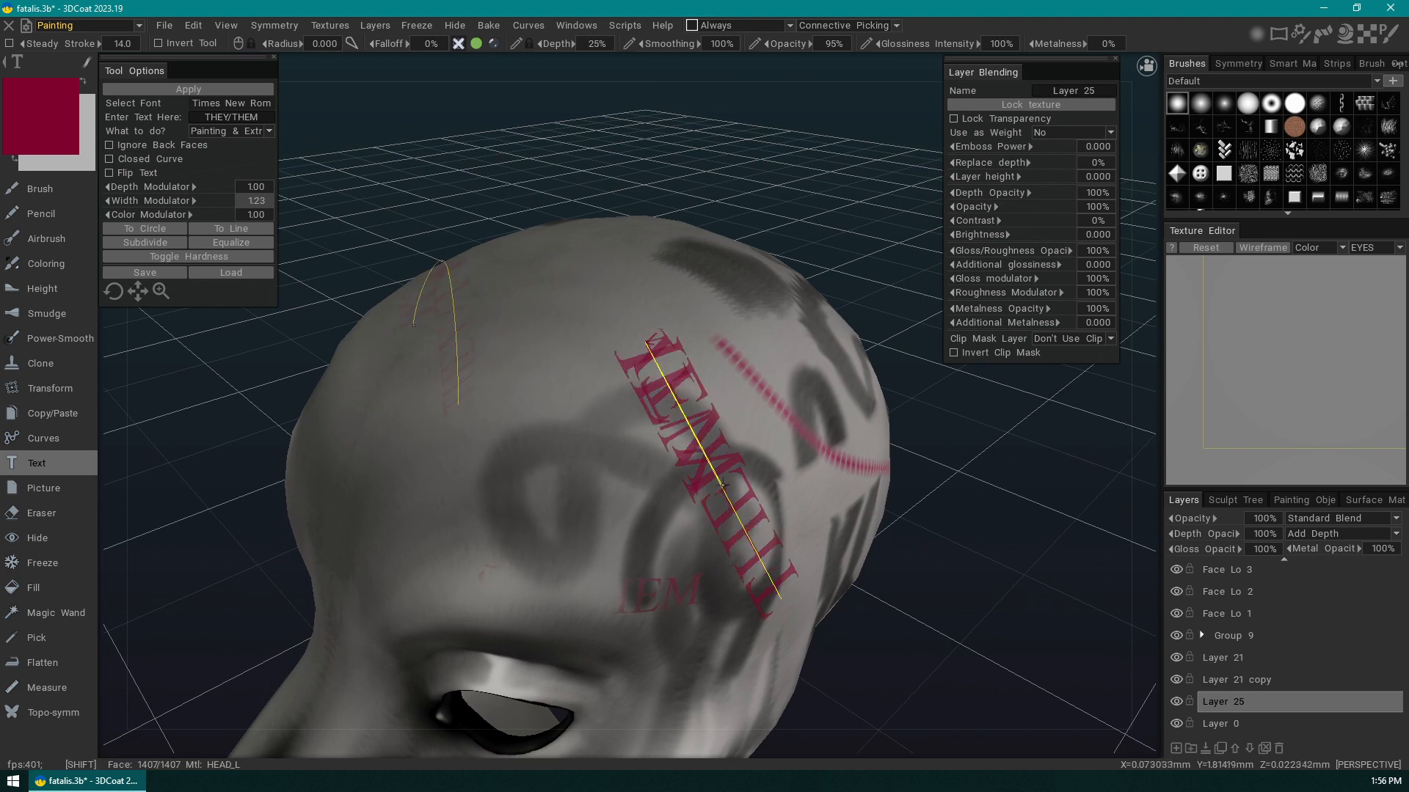
click(721, 486)
key(ctrl+z)
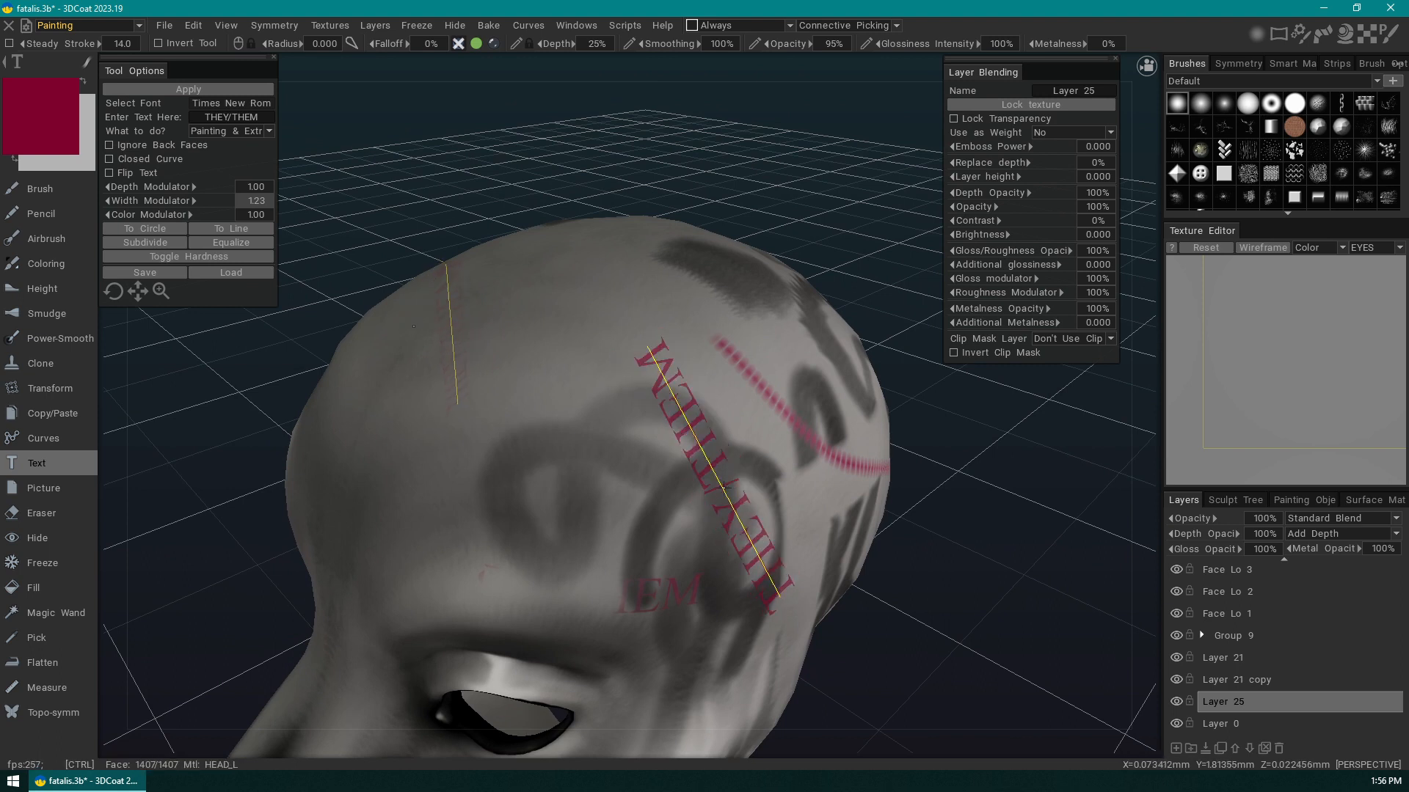
click(731, 473)
key(ctrl+z)
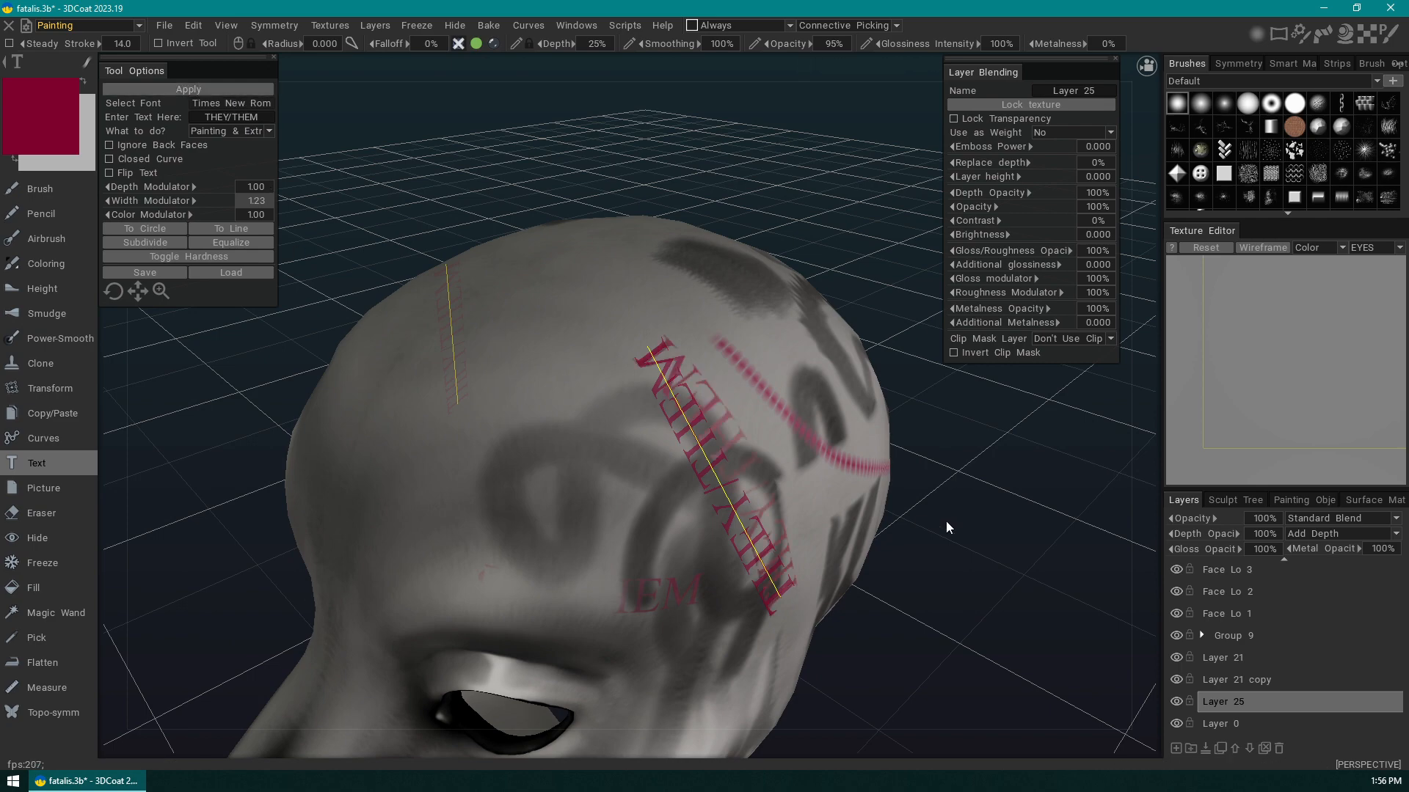
drag(945, 521, 992, 408)
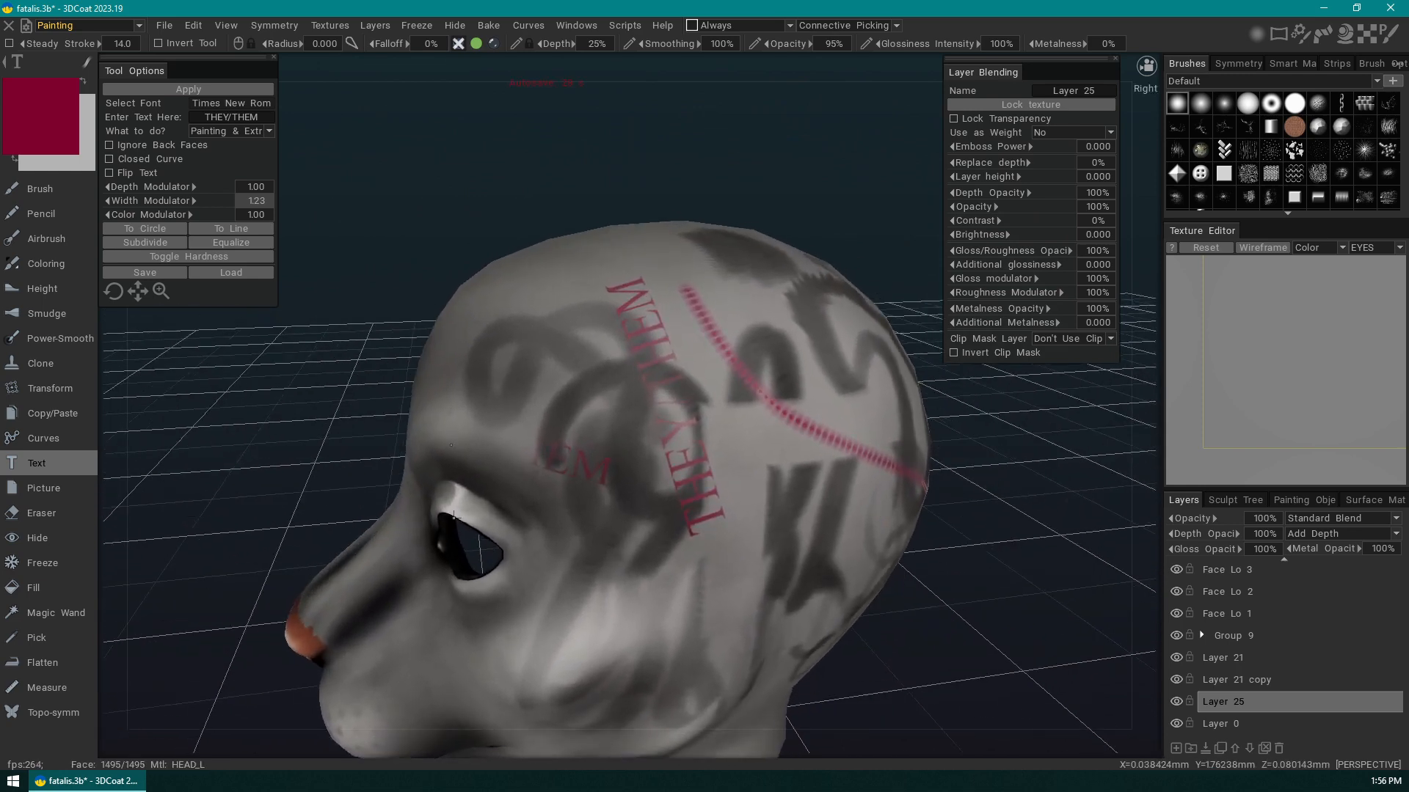
right_drag(243, 480, 266, 406)
drag(943, 518, 880, 485)
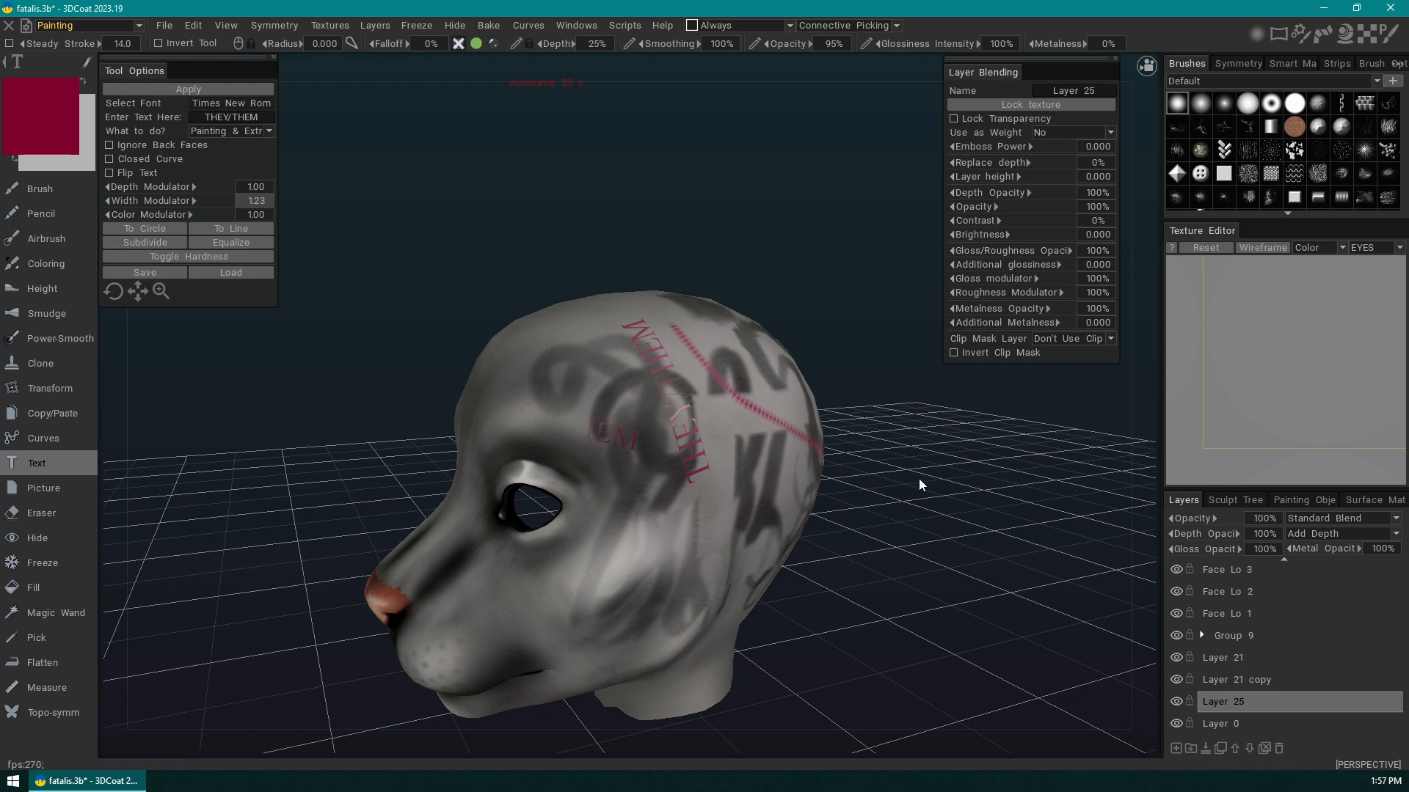
drag(378, 477, 337, 438)
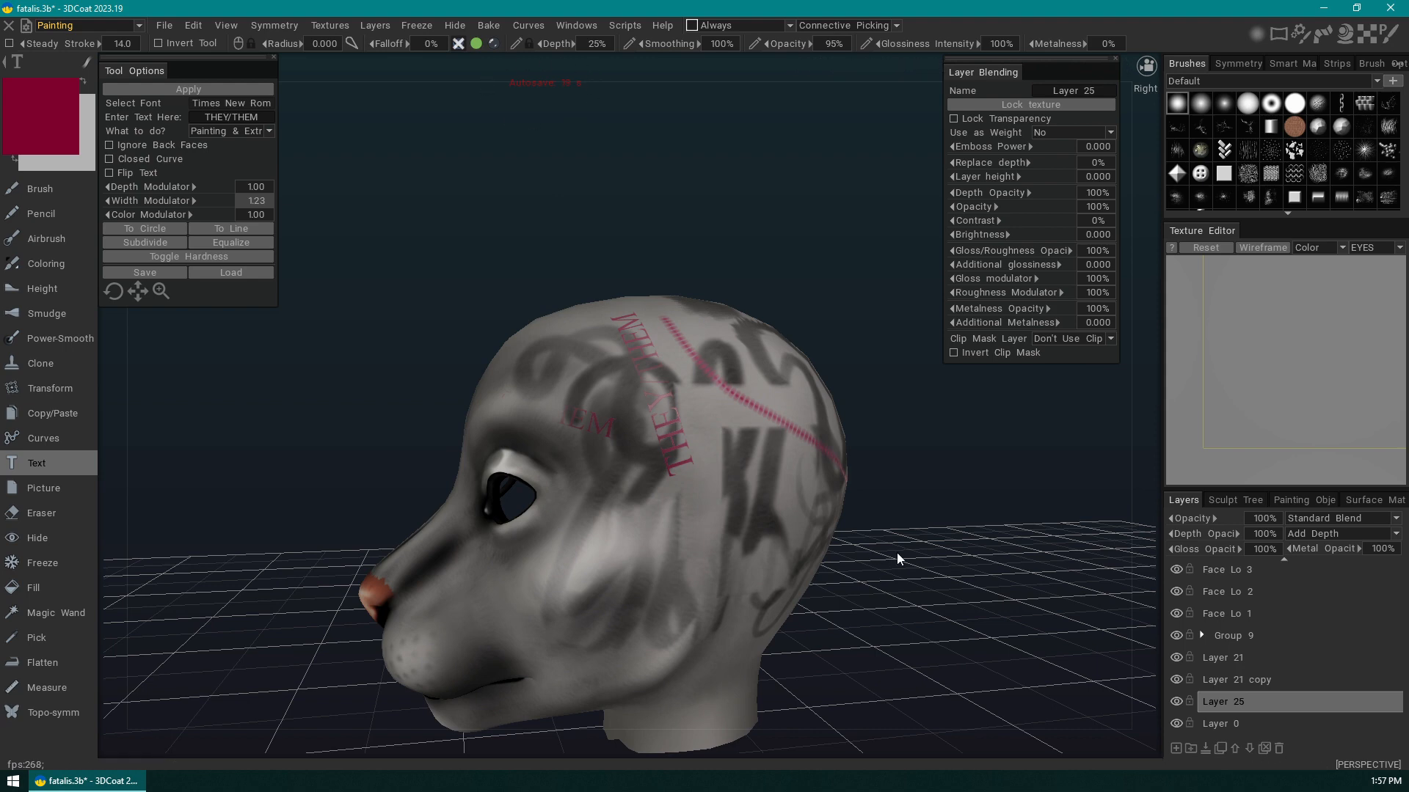
drag(897, 552, 949, 574)
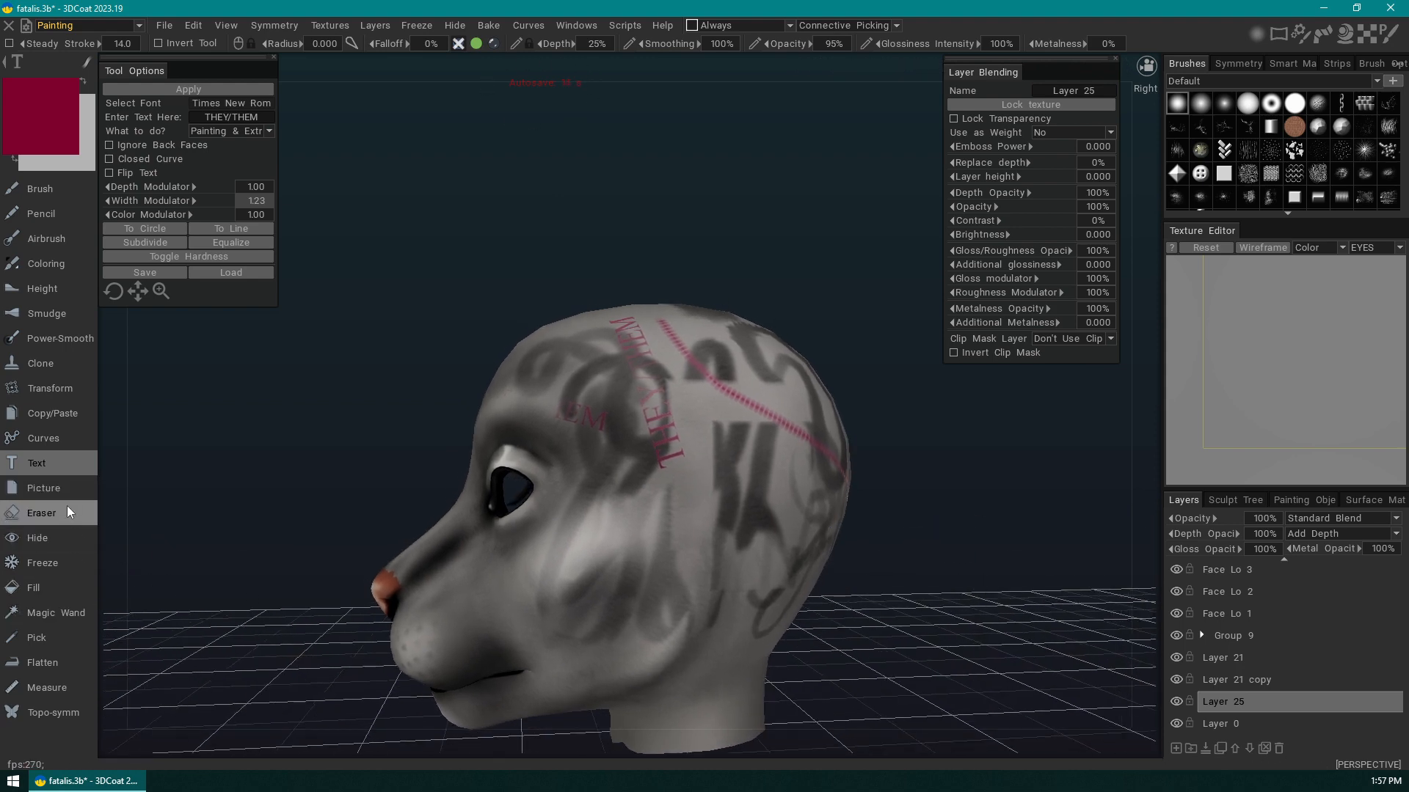
- Erase the text, strip and dark strokes from the side and back of the head with the Eraser at radius 0.033
click(72, 525)
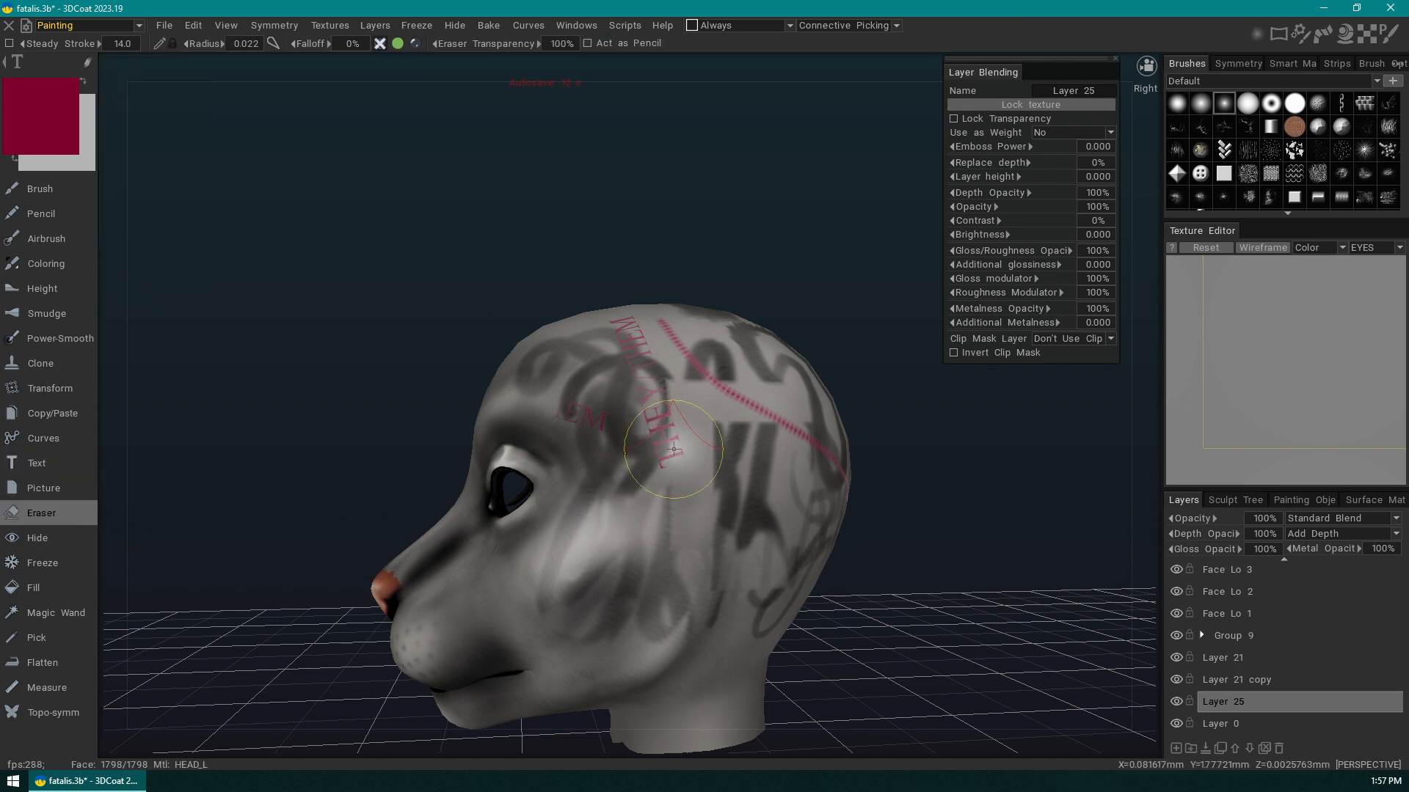
mouse_move(707, 461)
mouse_down()
mouse_move(572, 573)
mouse_move(646, 397)
mouse_move(690, 352)
mouse_move(676, 329)
mouse_move(689, 481)
mouse_up()
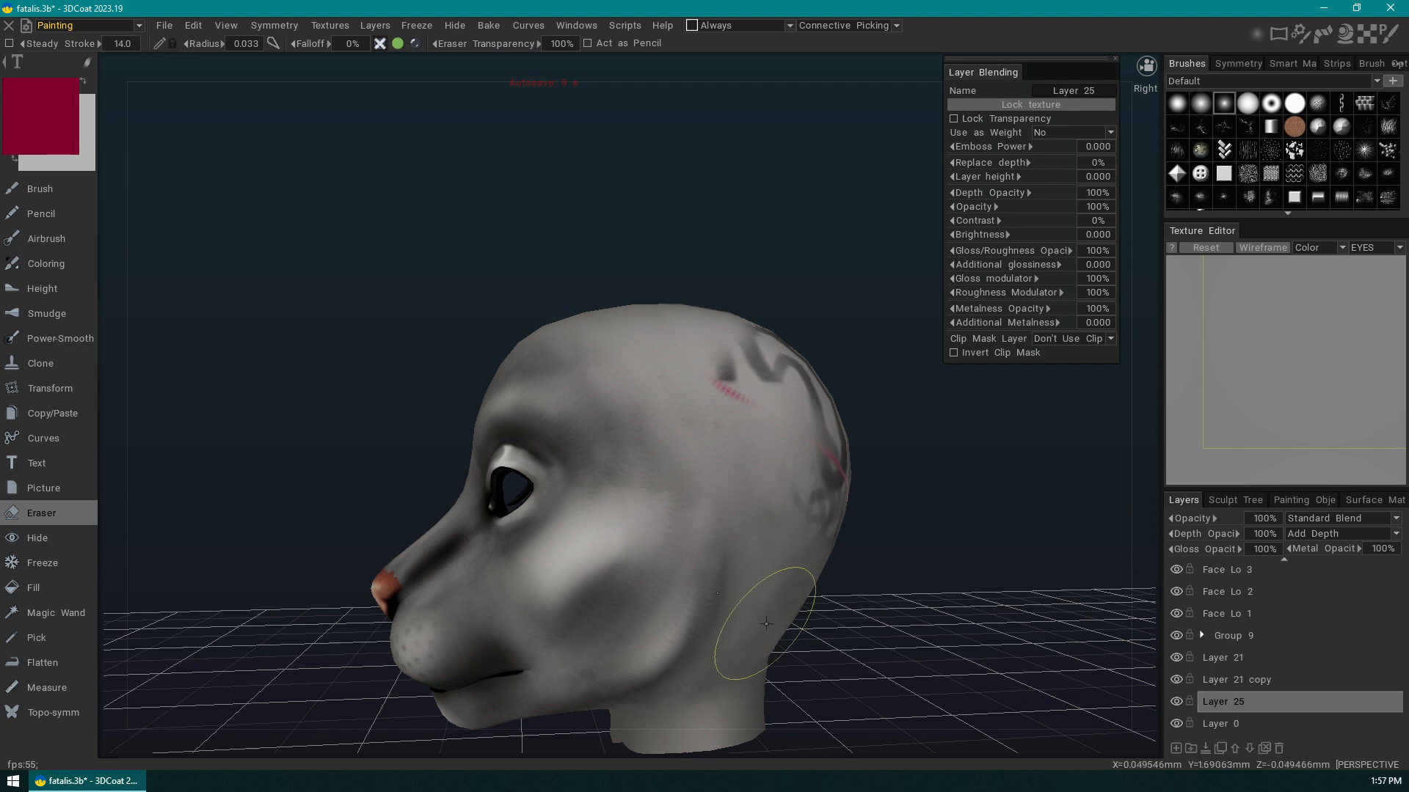
middle_drag(749, 631, 814, 455)
mouse_move(786, 368)
mouse_down()
mouse_move(764, 467)
mouse_move(844, 507)
mouse_up()
mouse_move(975, 613)
mouse_down()
mouse_move(899, 502)
mouse_move(896, 570)
mouse_move(804, 485)
mouse_up()
drag(425, 435, 690, 477)
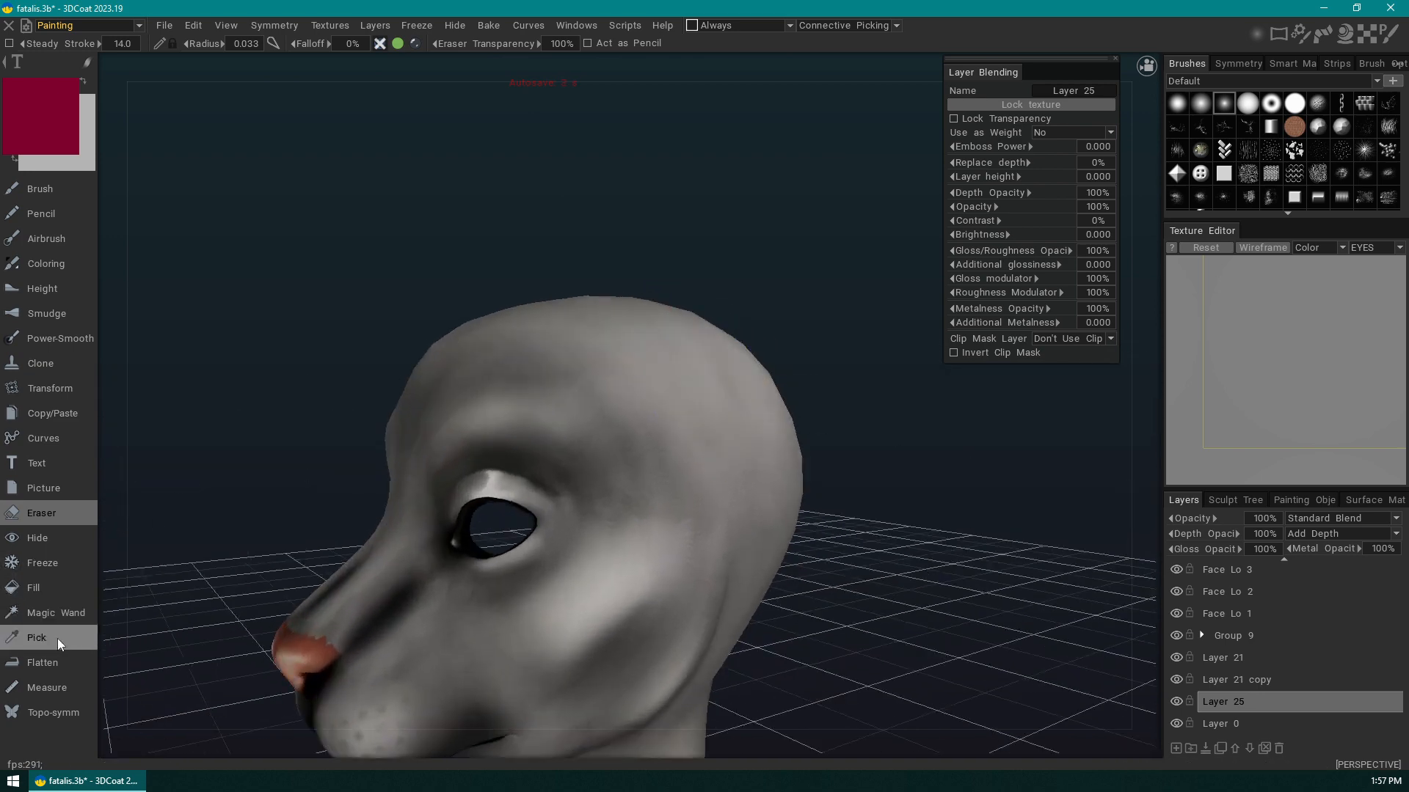
- Switch to the Fill tool and swap the foreground and background colours, checking the gradient fill preview on the head
click(63, 586)
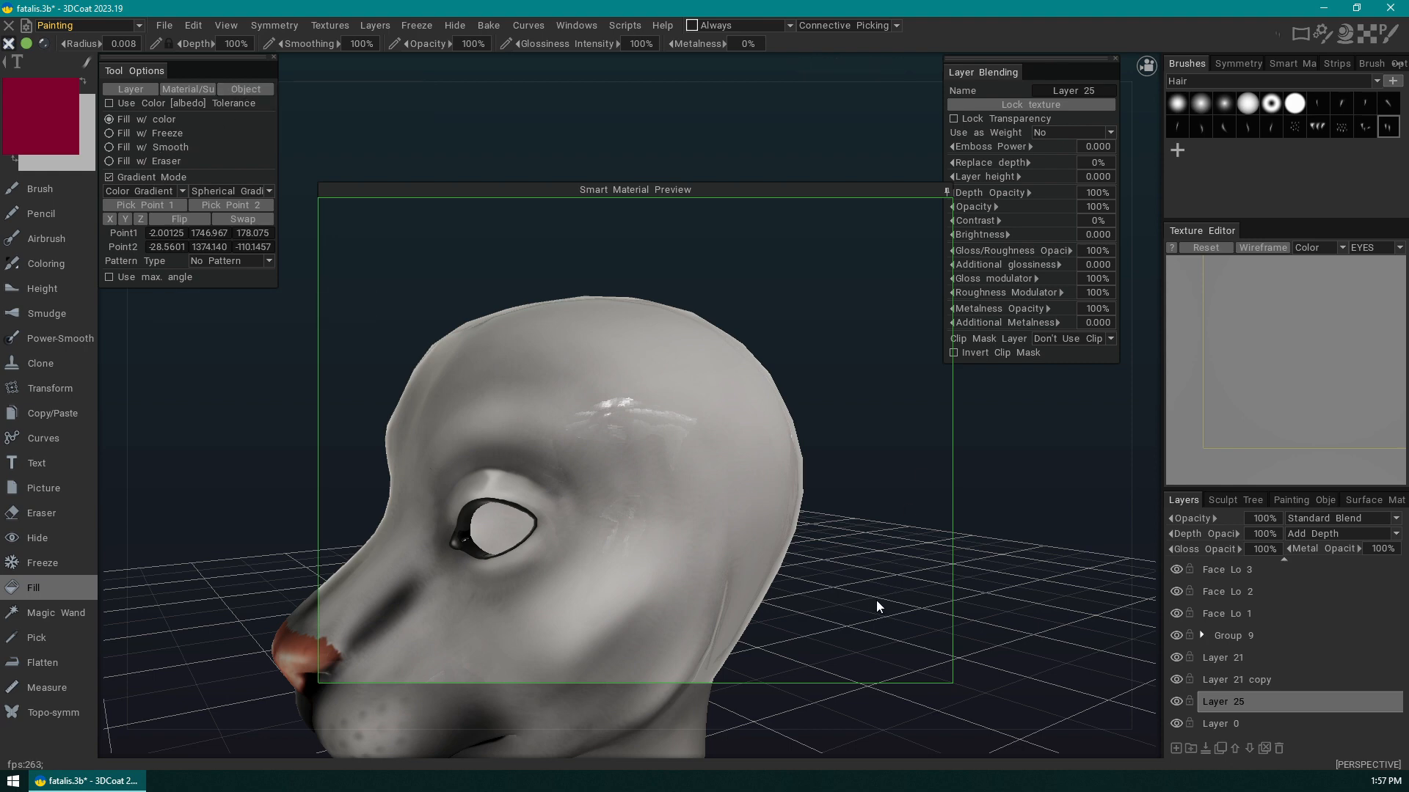
drag(876, 600, 742, 508)
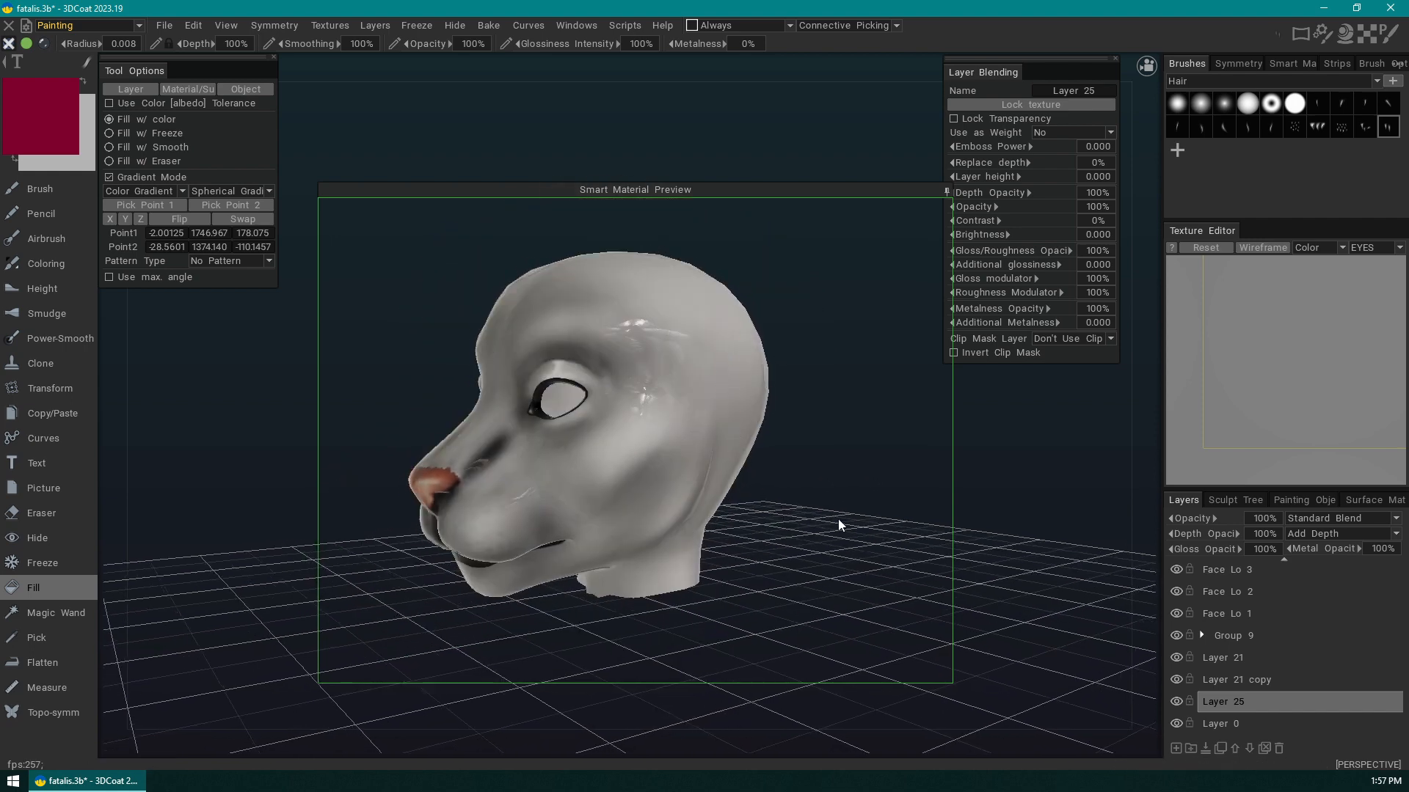
drag(838, 518, 835, 559)
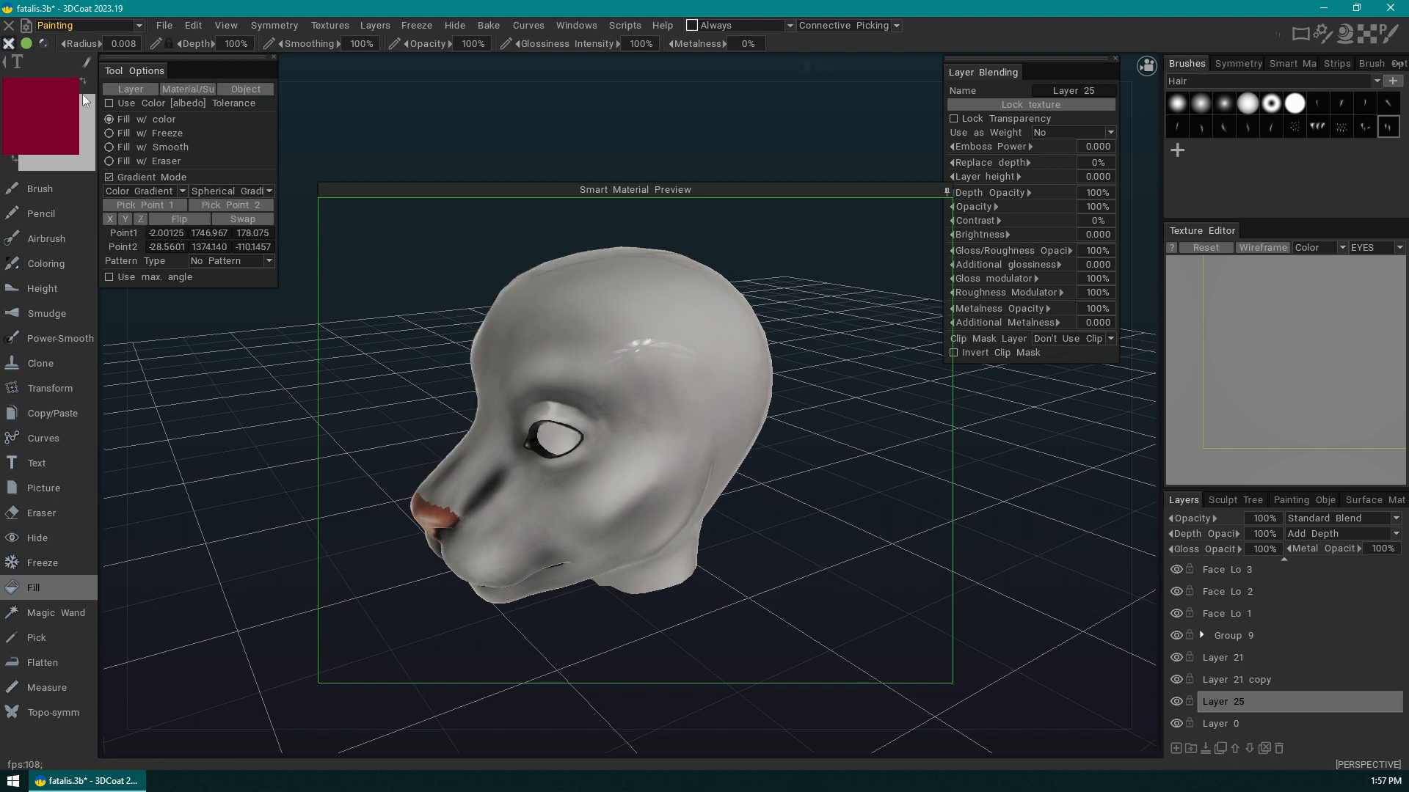
drag(250, 456, 235, 425)
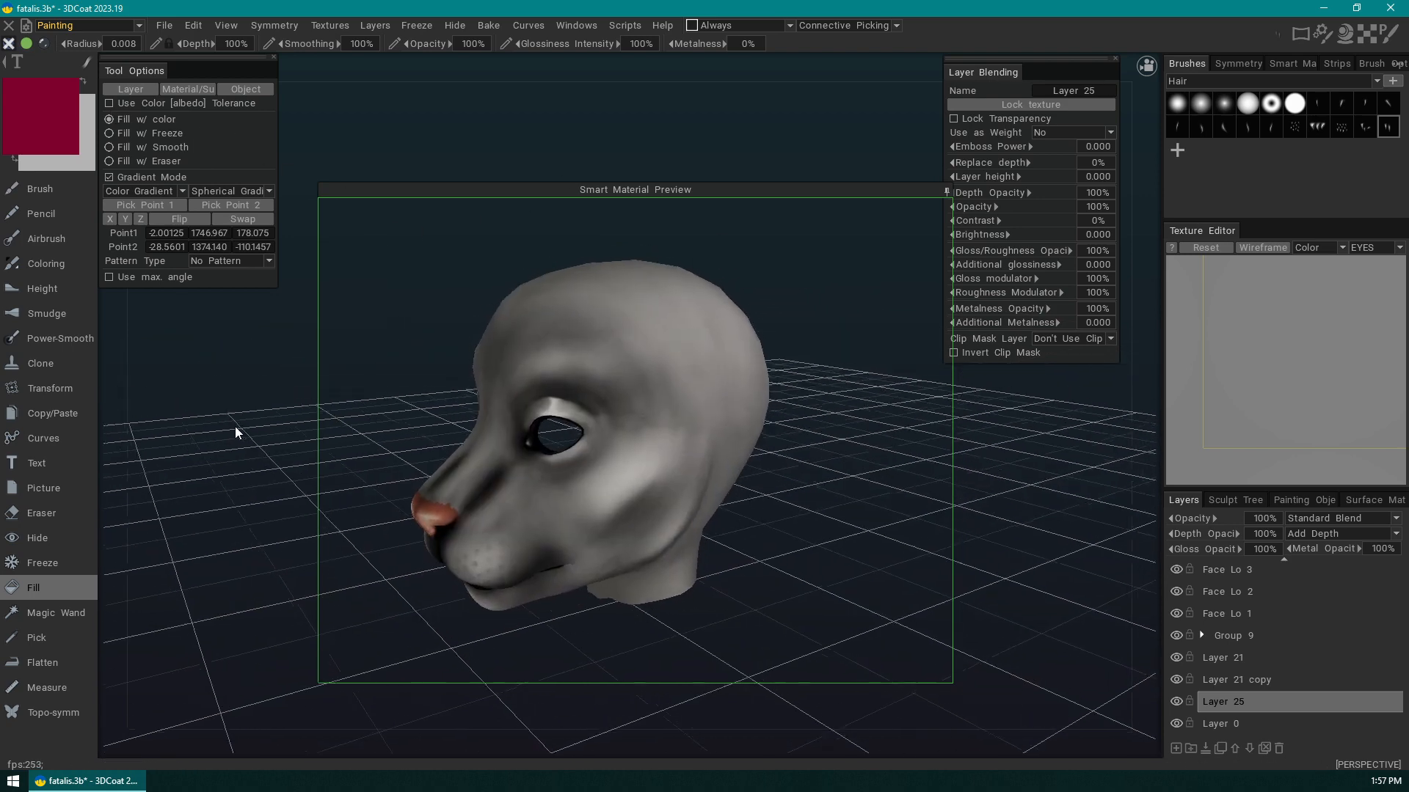
click(82, 78)
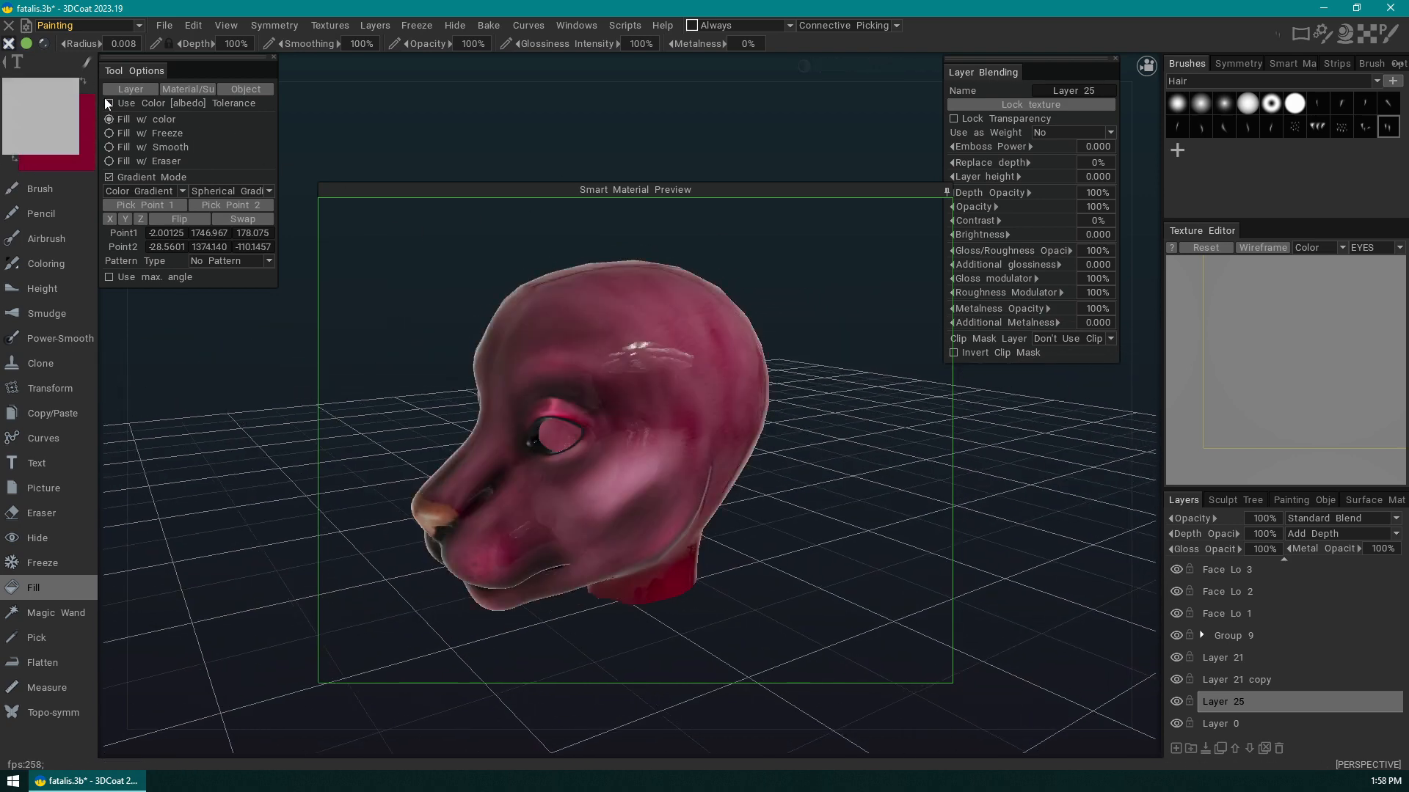
drag(235, 474, 289, 393)
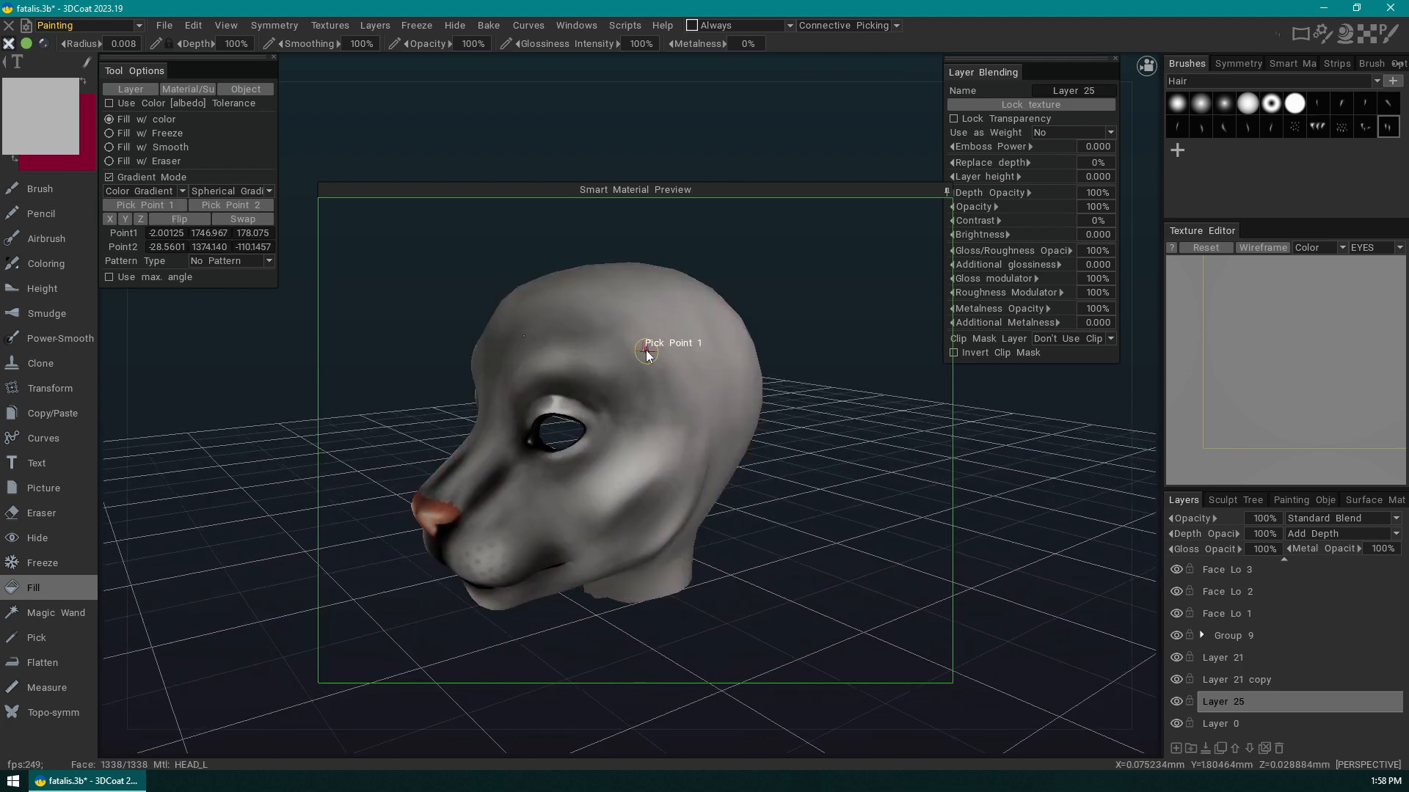
- Place the spherical colour gradient's first point on the upper temple and its second point below it on the jaw
click(646, 338)
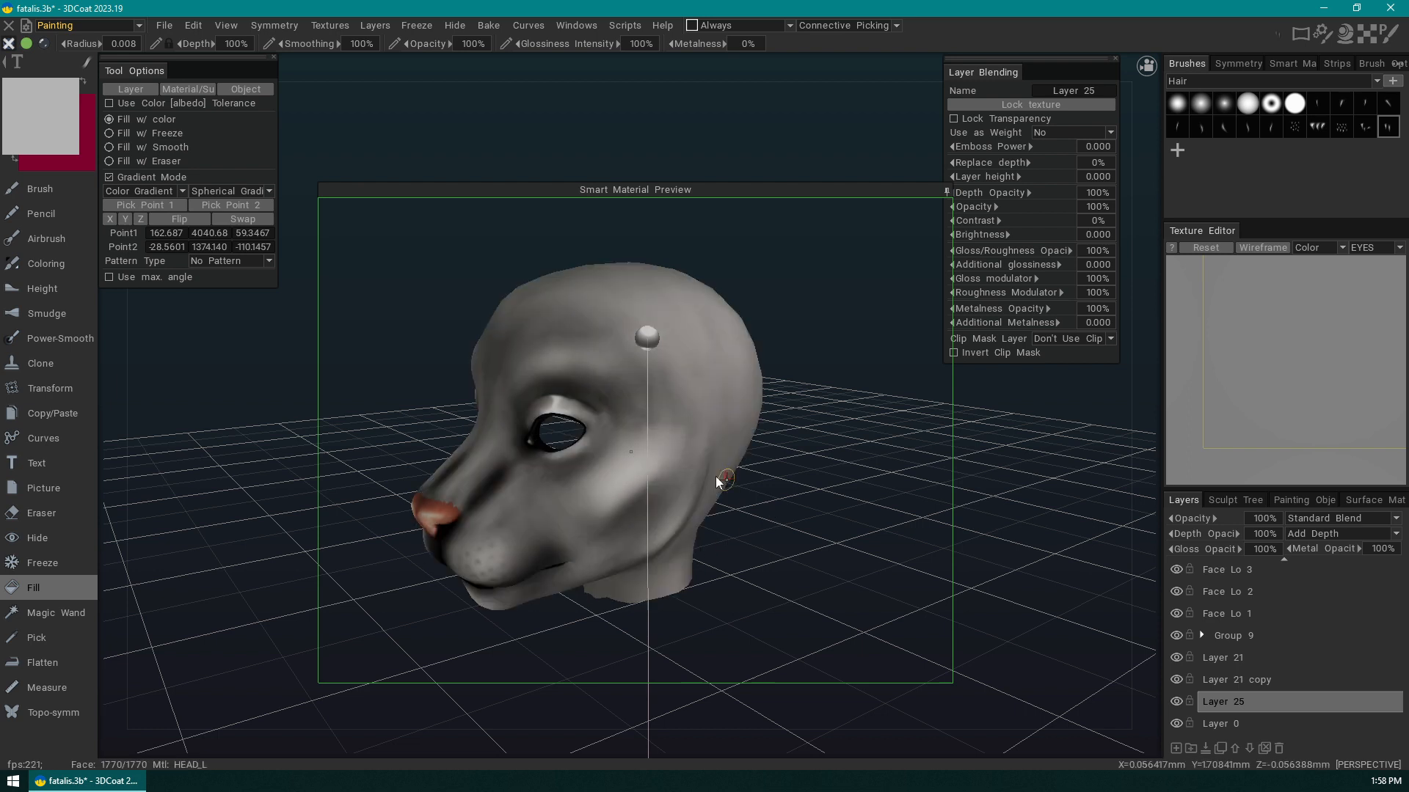
click(231, 205)
click(650, 524)
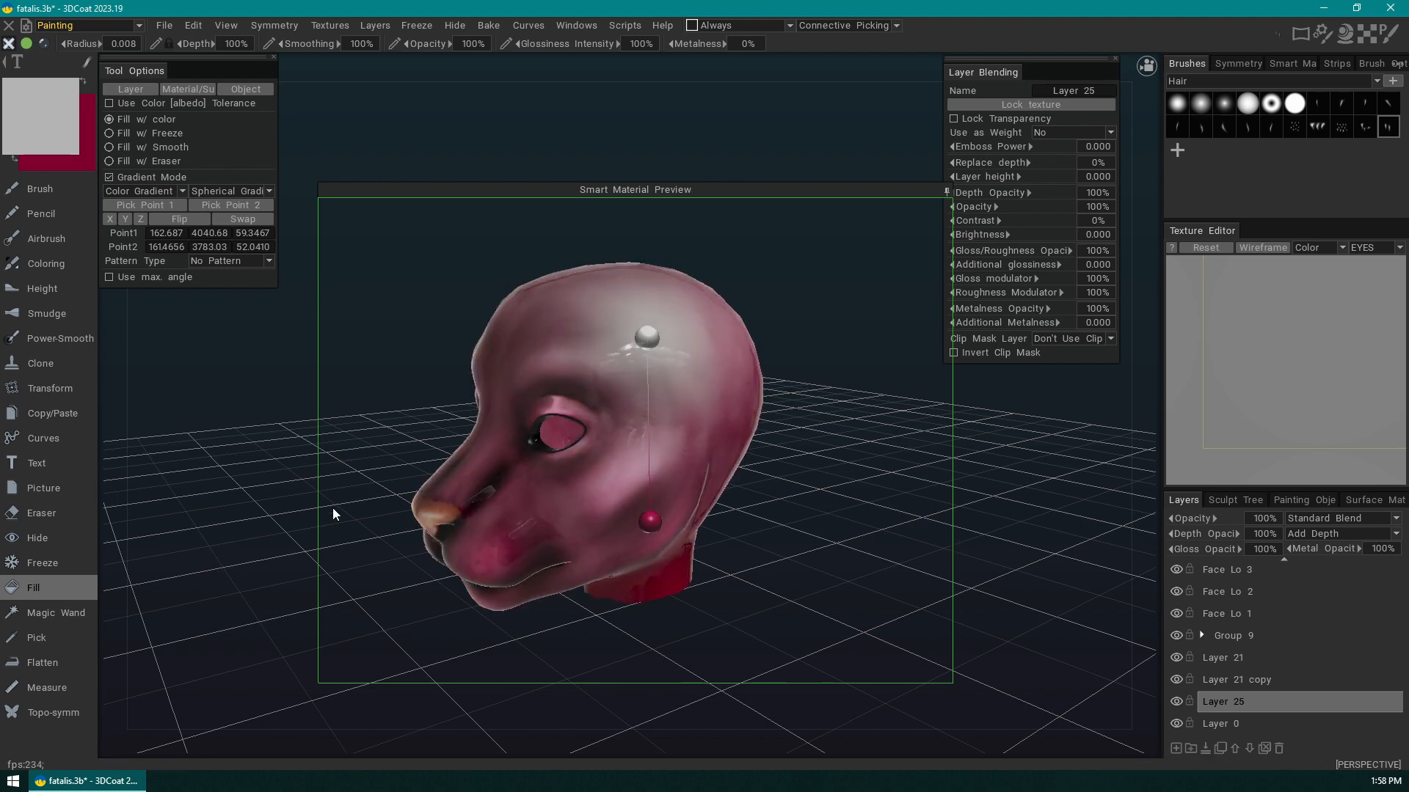
drag(333, 508, 254, 535)
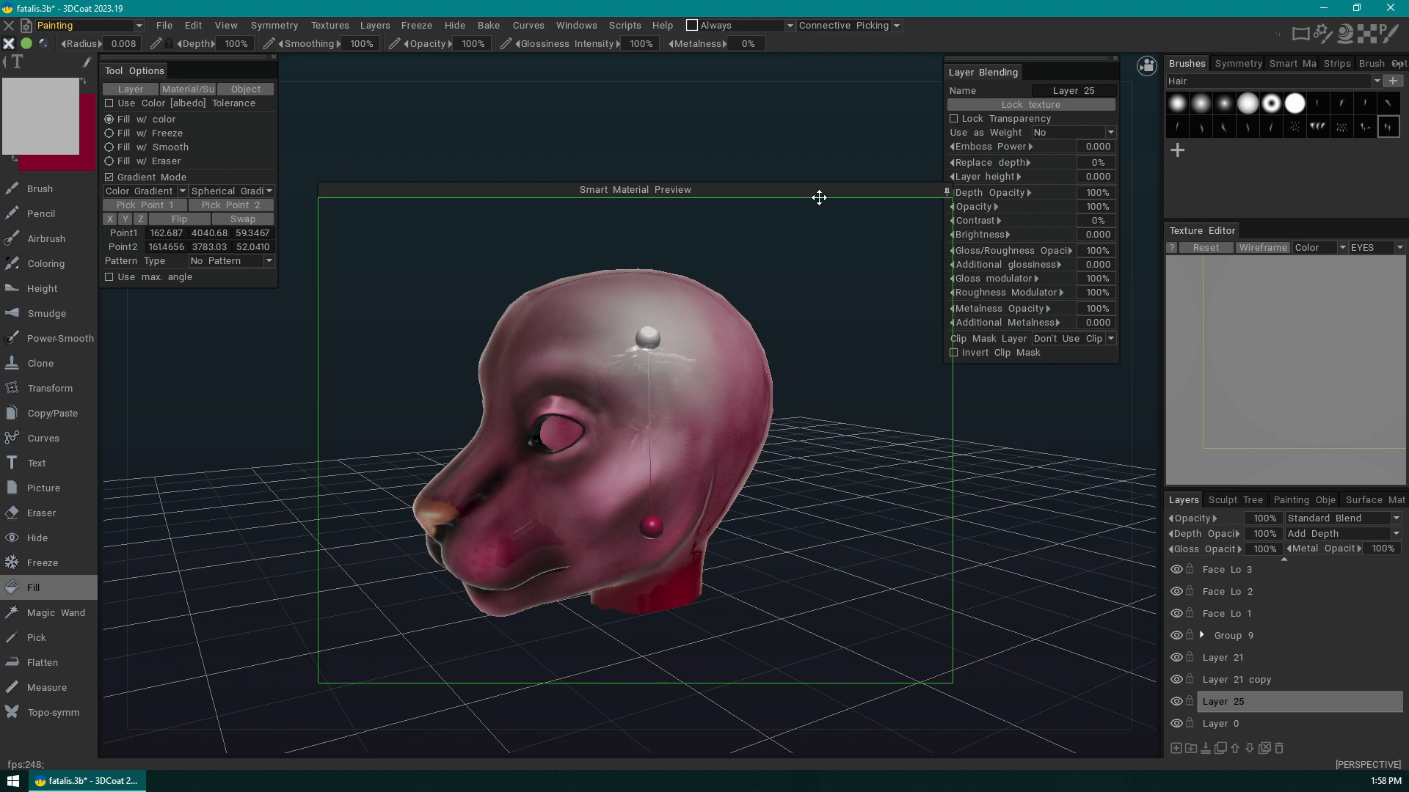
- Shrink the Smart Material Preview to clear the head and move the gradient's first point toward the back of the skull
drag(881, 191, 780, 276)
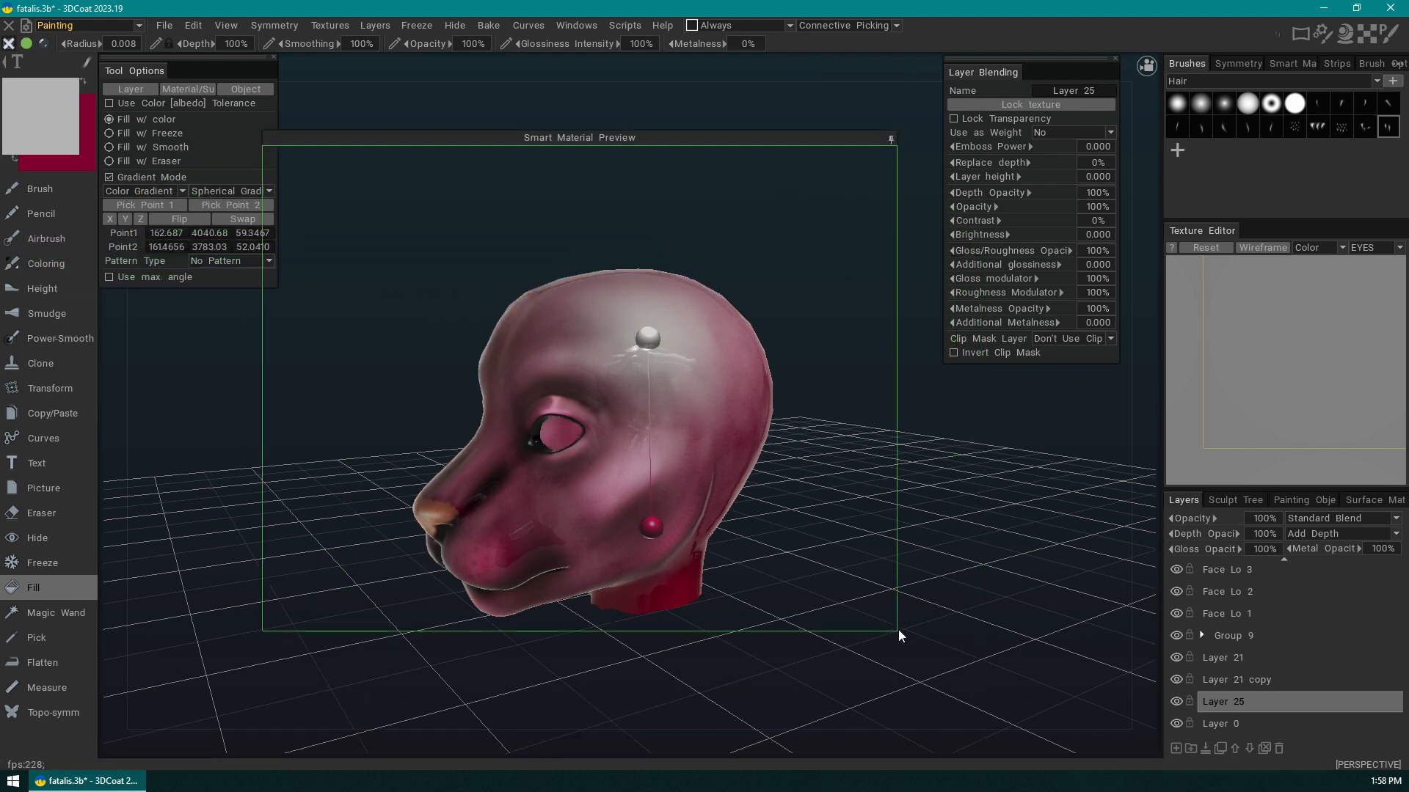
drag(901, 636, 394, 436)
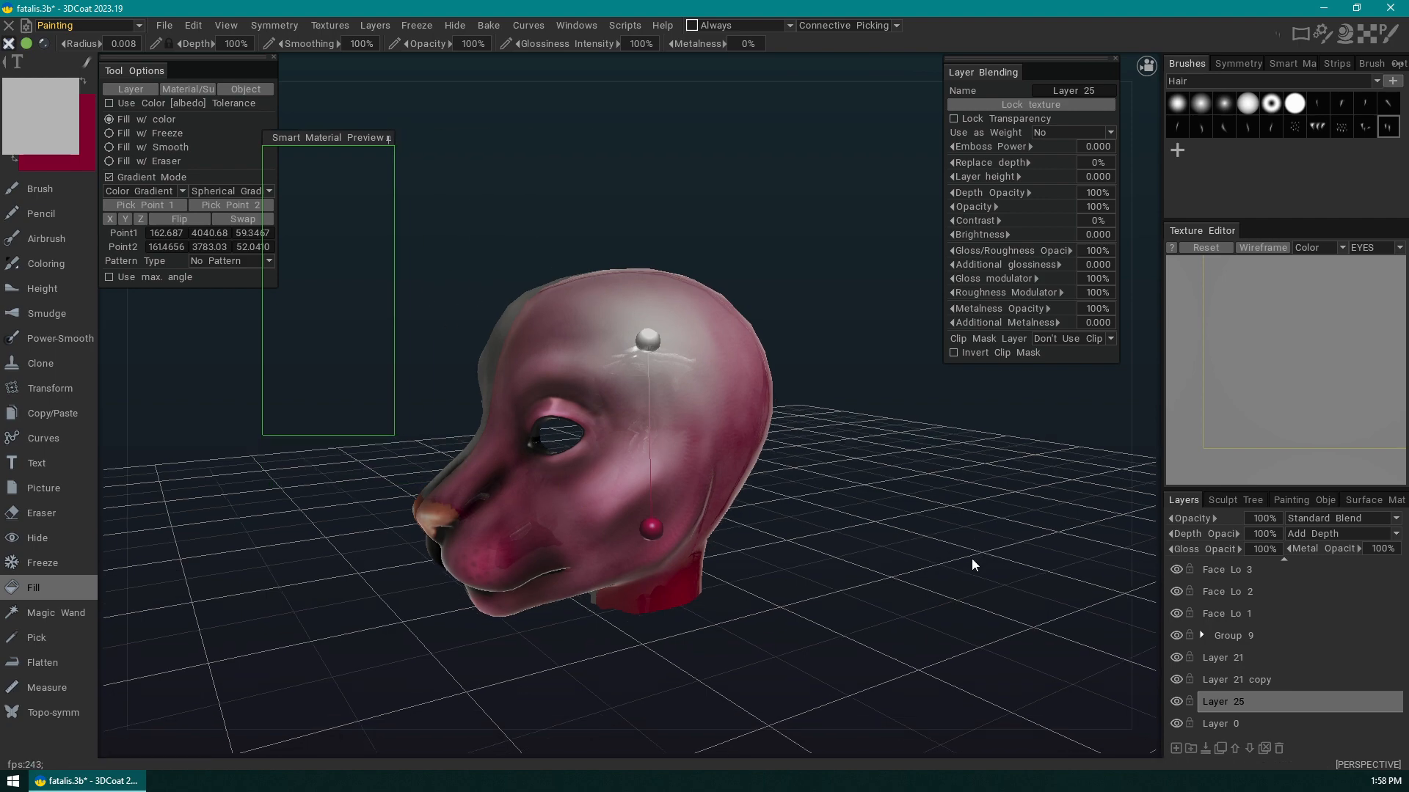
drag(971, 557, 897, 612)
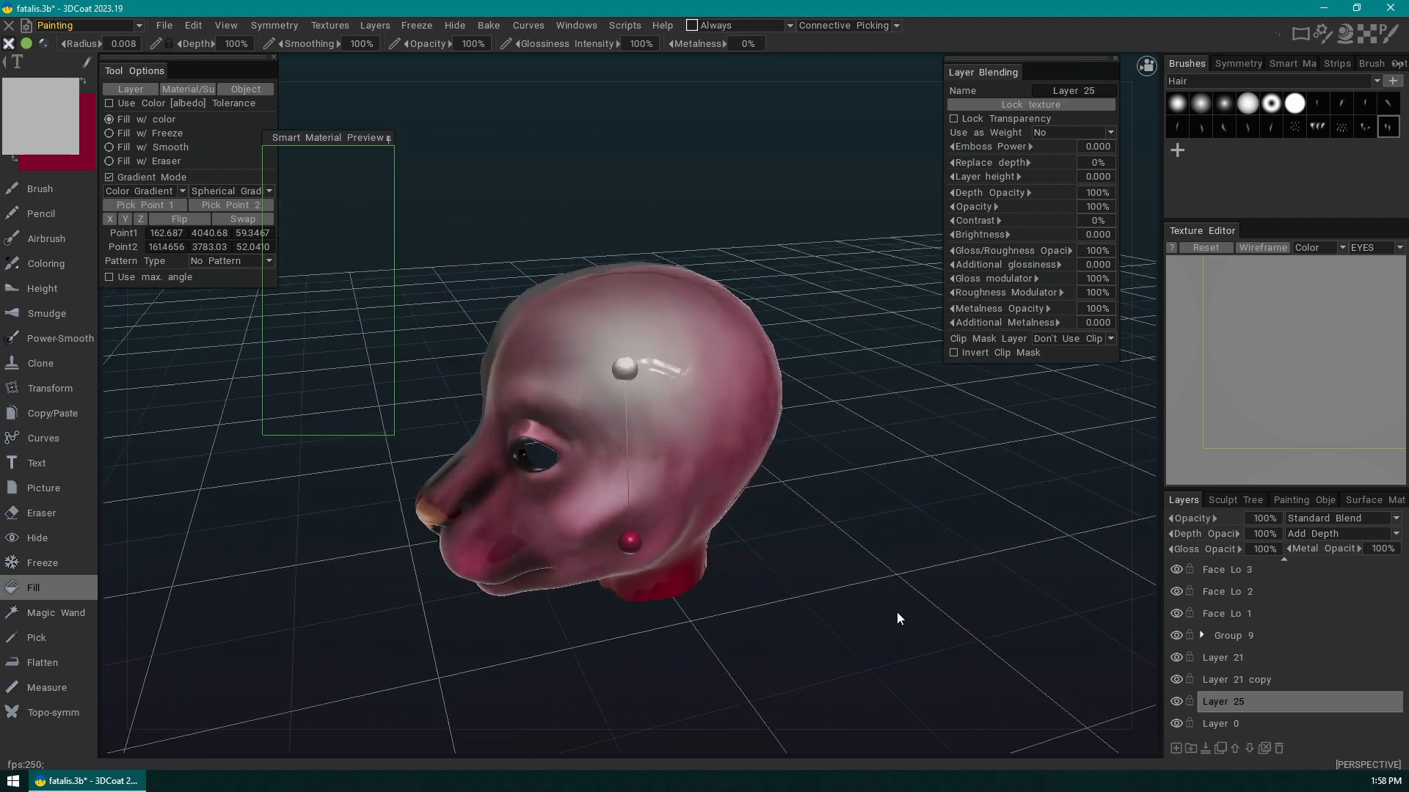
drag(624, 367, 694, 360)
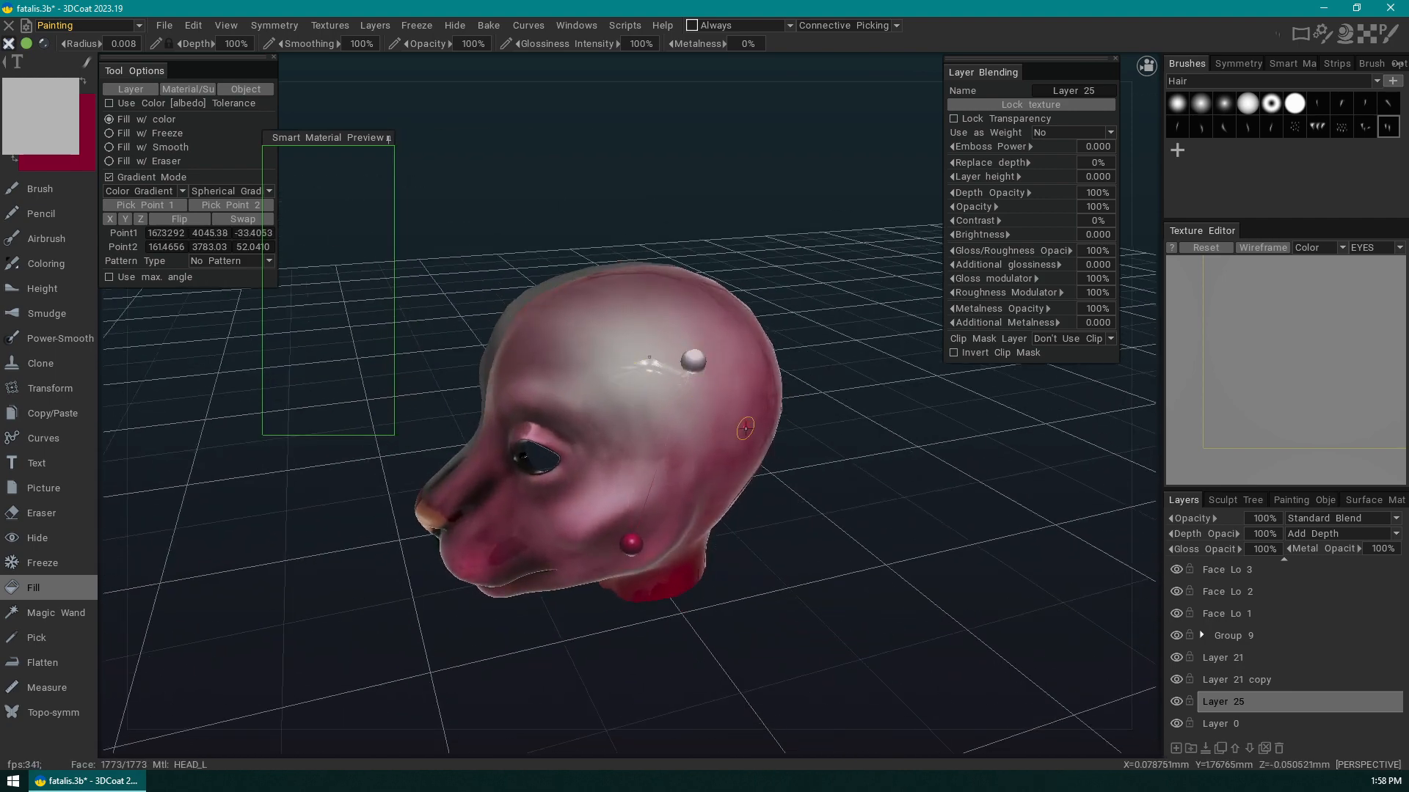
mouse_move(877, 492)
mouse_down()
mouse_move(904, 534)
mouse_move(629, 393)
mouse_up()
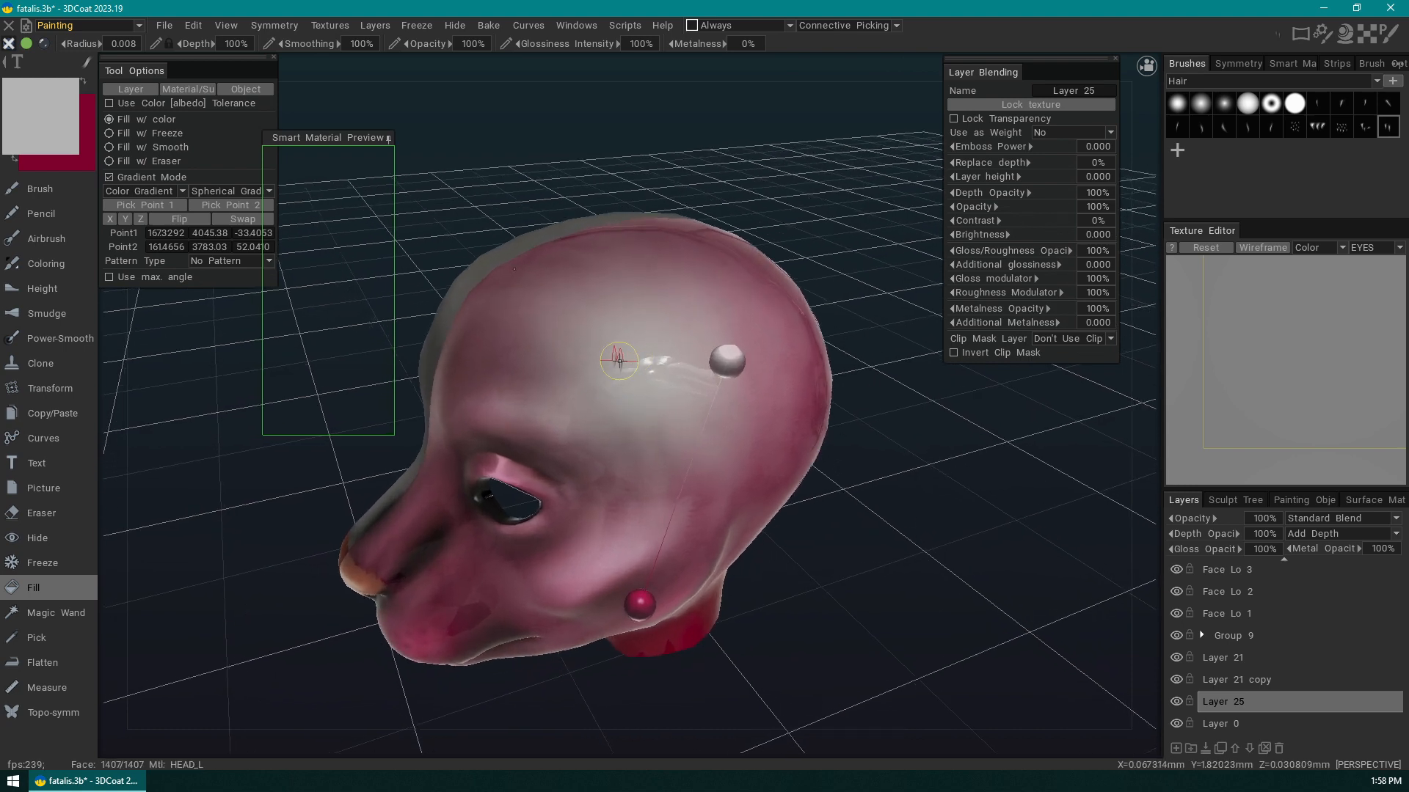
- Set Layer 25's Depth Opacity and Gloss Opacity to 0%
click(1264, 533)
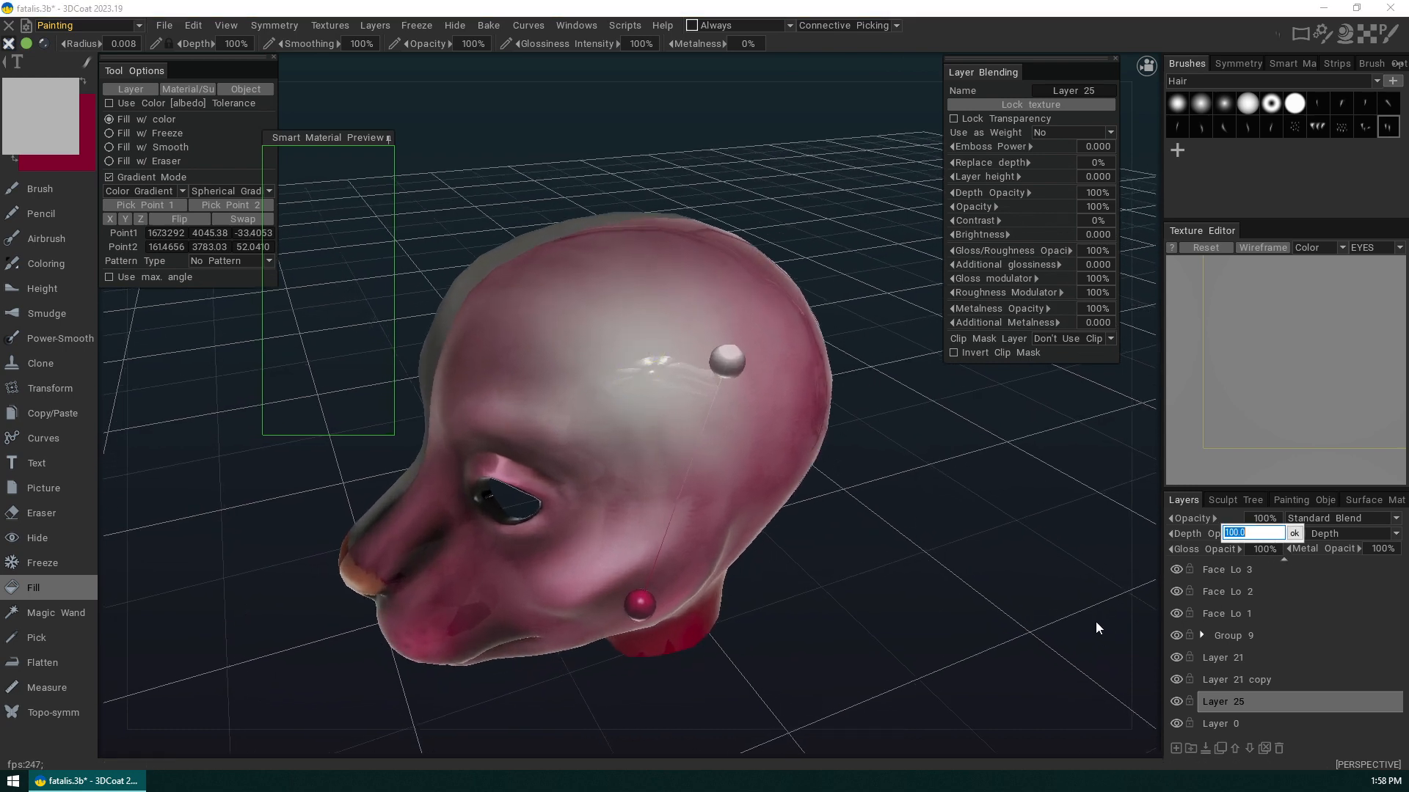
key(Return)
click(1264, 534)
text(0)
key(Return)
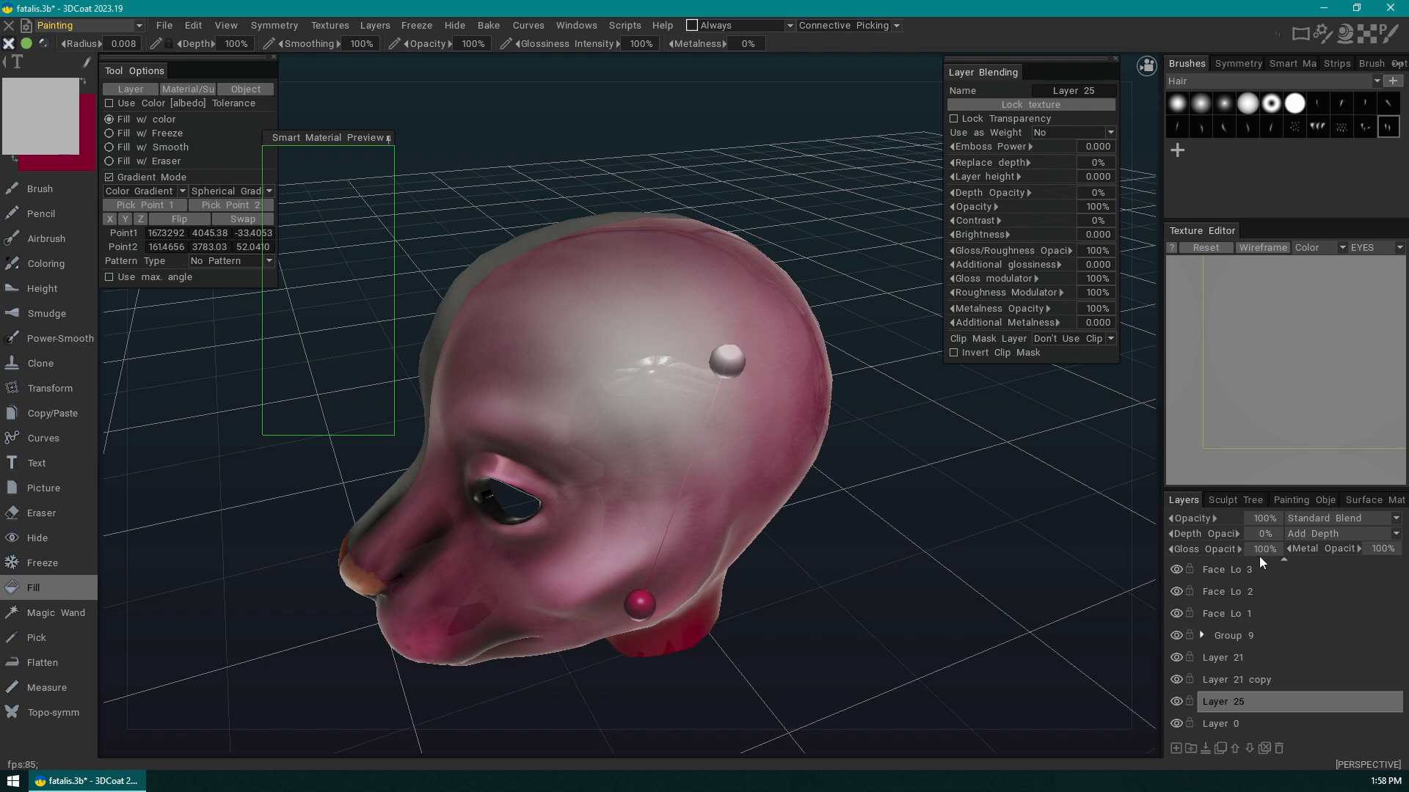
drag(1239, 550, 945, 539)
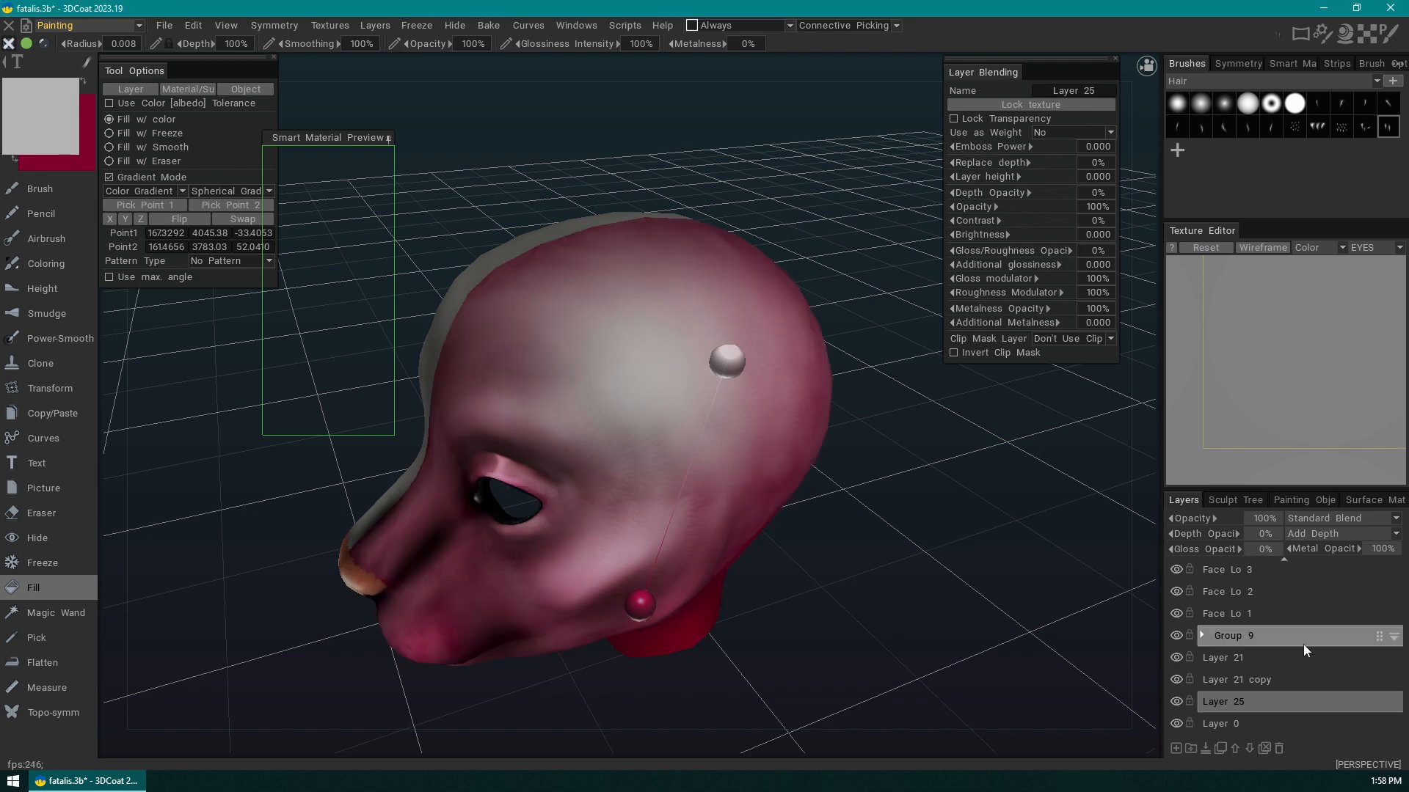
- Change the fill to a Linear Gradient and slightly reposition its two points on the temple and jaw
mouse_move(1088, 659)
mouse_down()
mouse_move(986, 587)
mouse_move(1009, 569)
mouse_up()
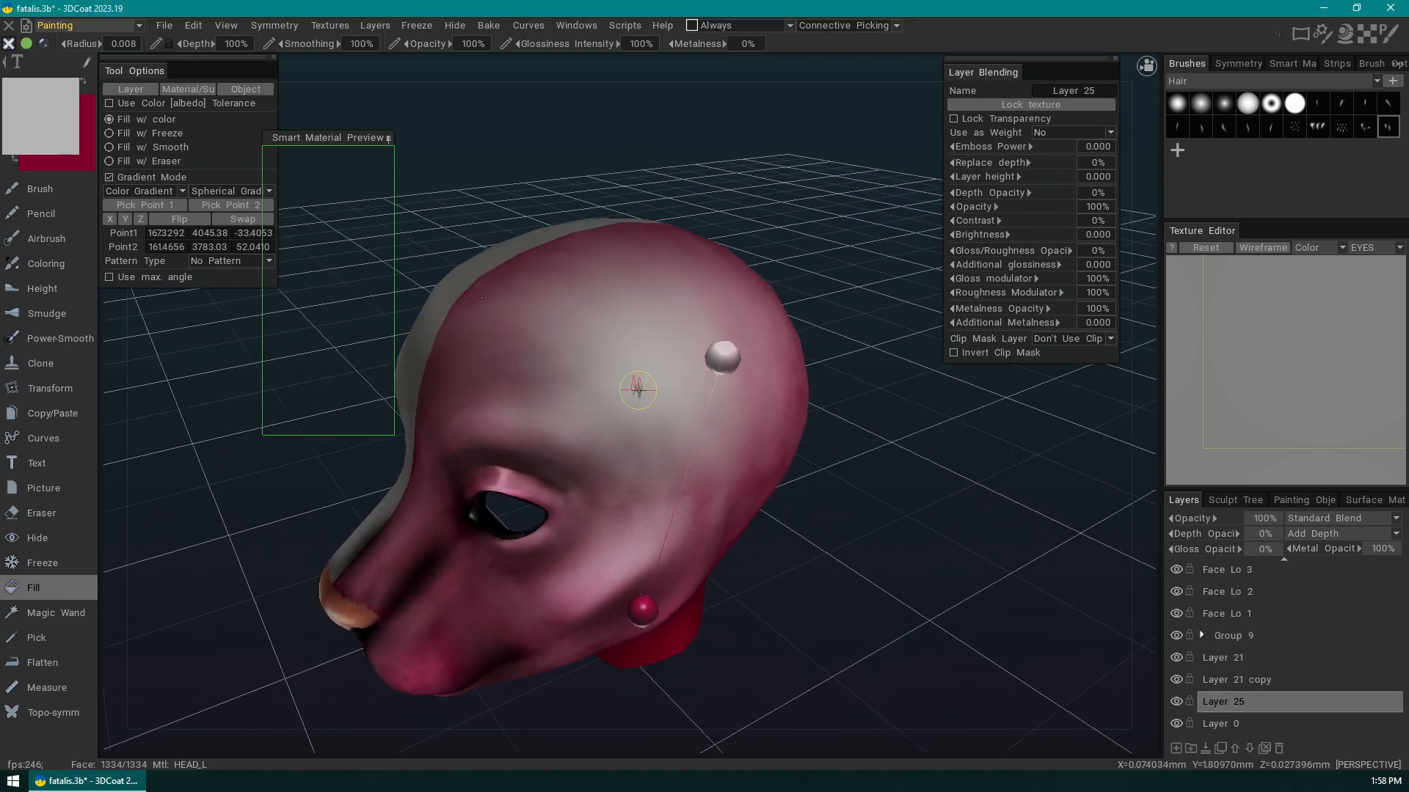
drag(918, 579, 865, 494)
drag(998, 609, 514, 609)
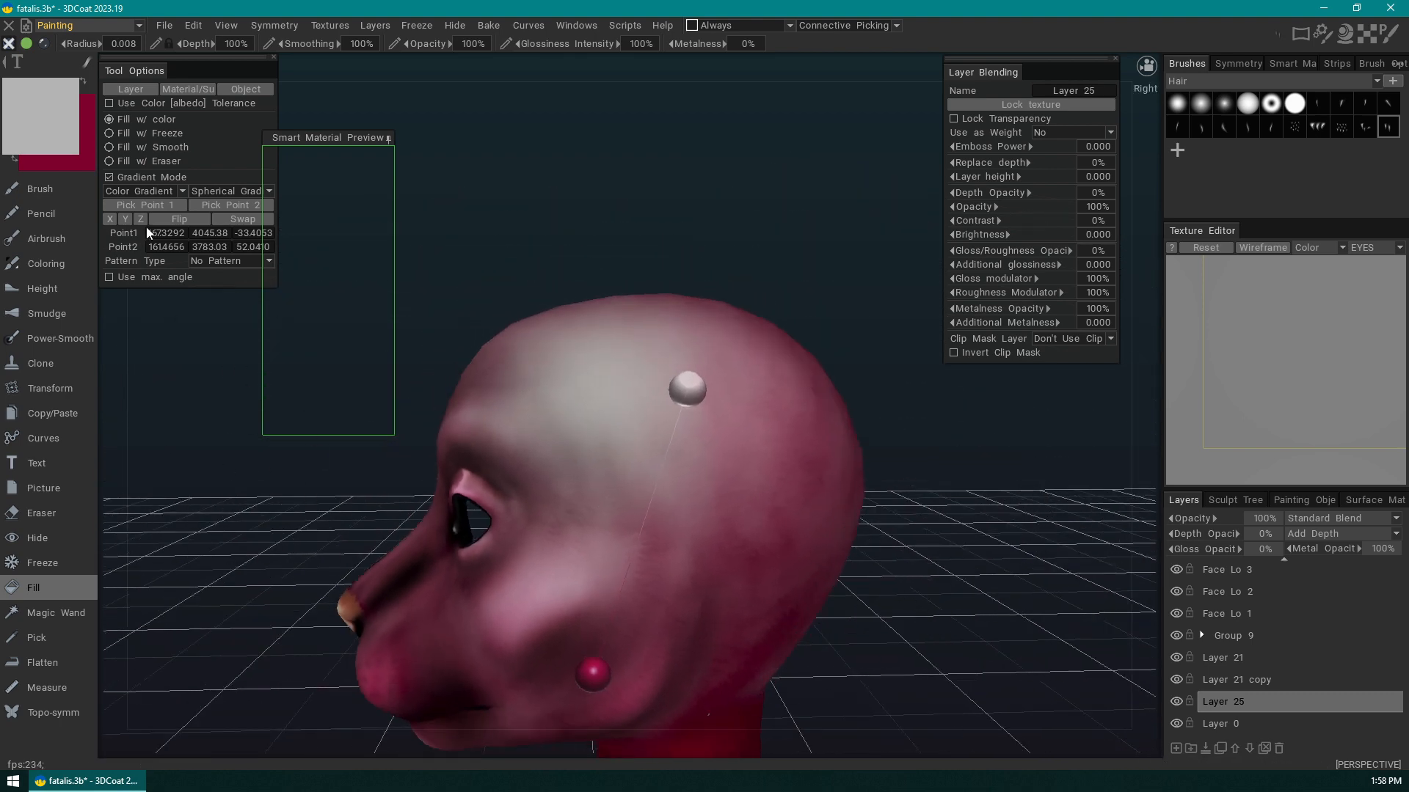
click(249, 191)
click(245, 191)
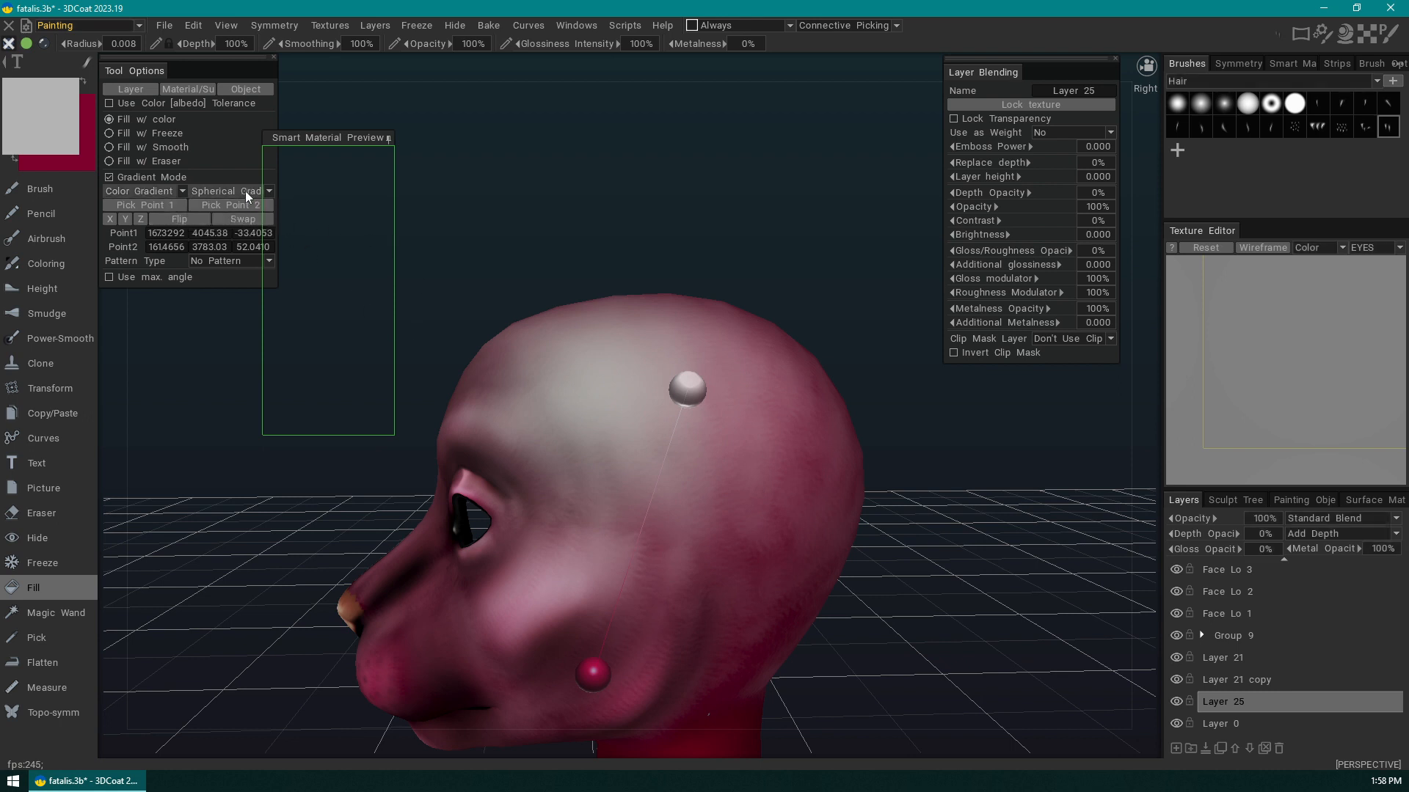
click(245, 191)
click(253, 205)
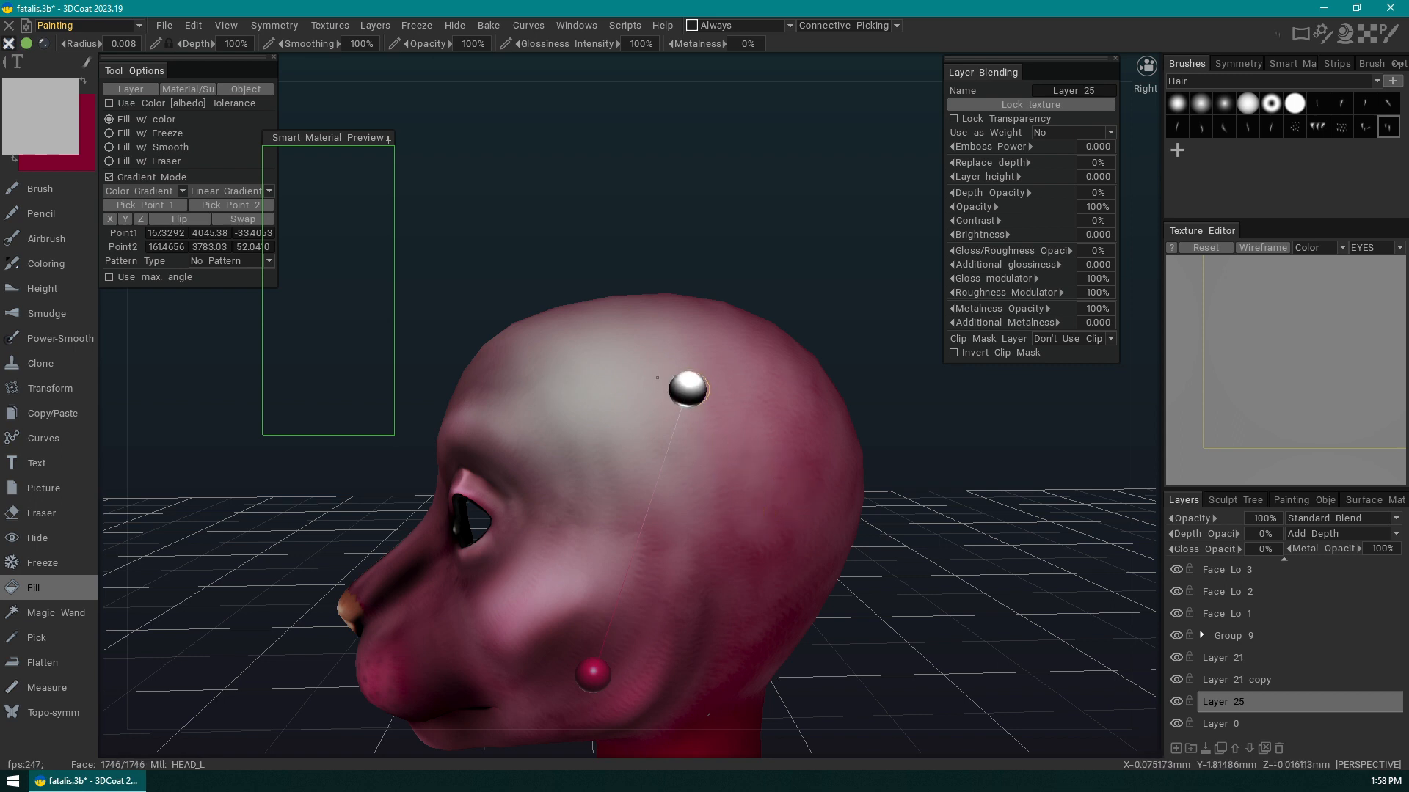
drag(656, 378, 659, 379)
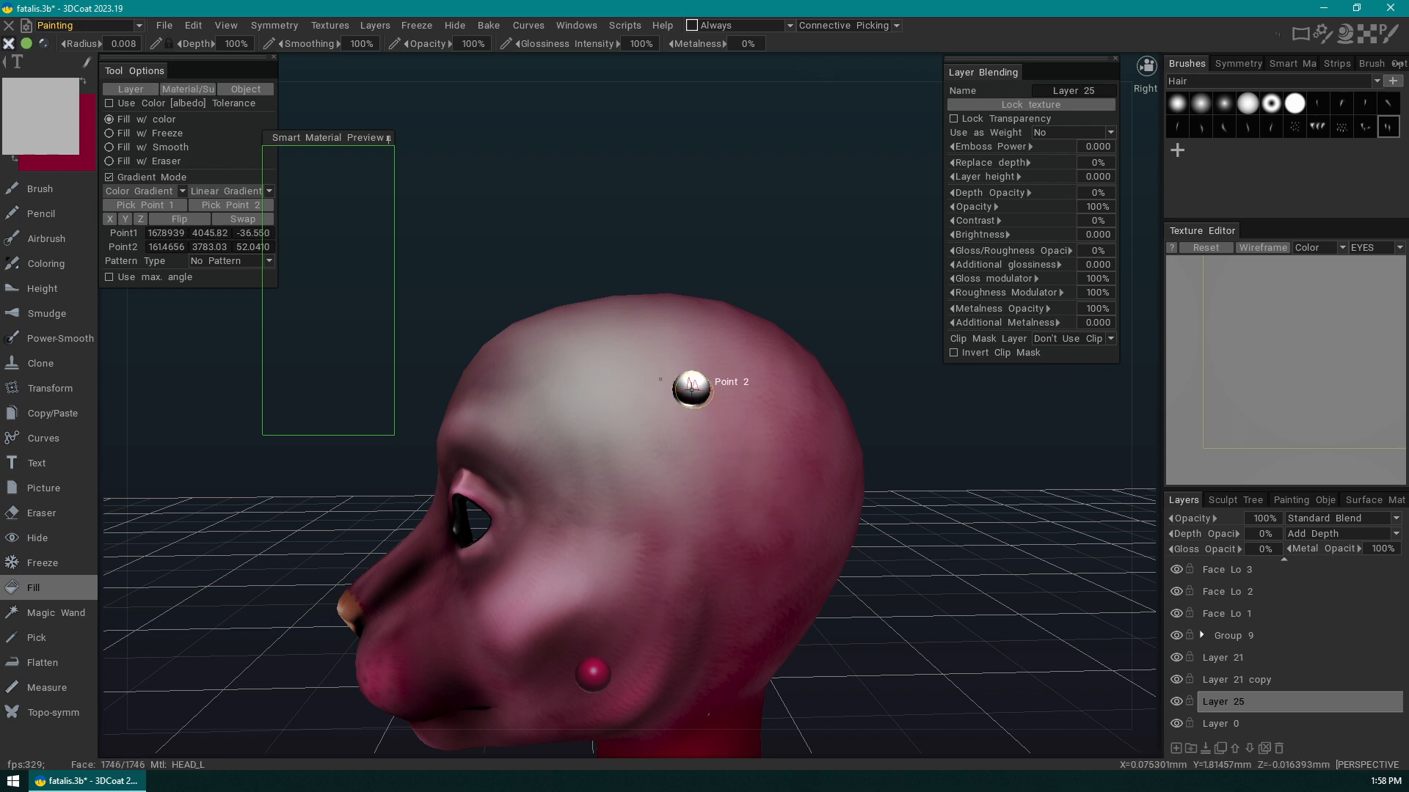
drag(593, 671, 609, 685)
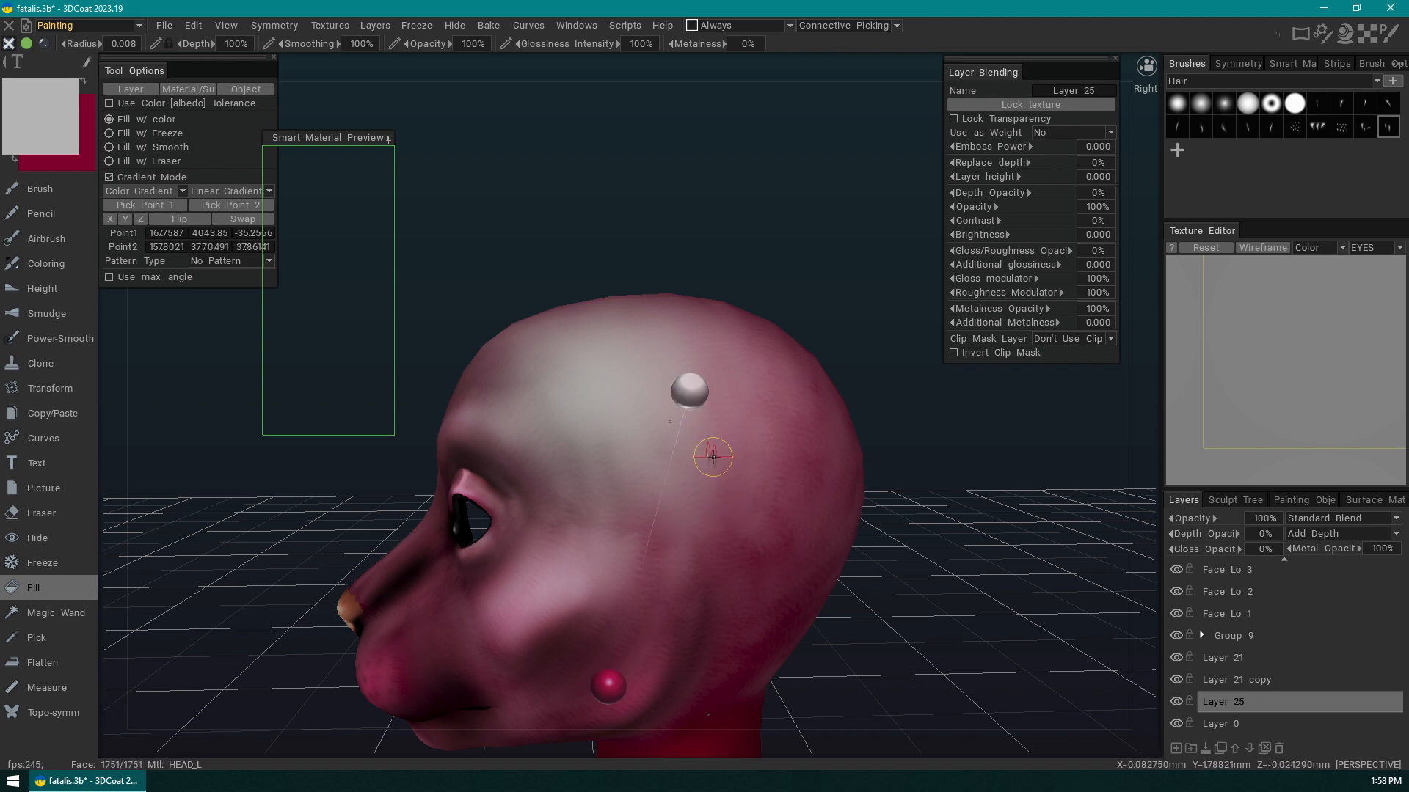
drag(948, 489, 912, 541)
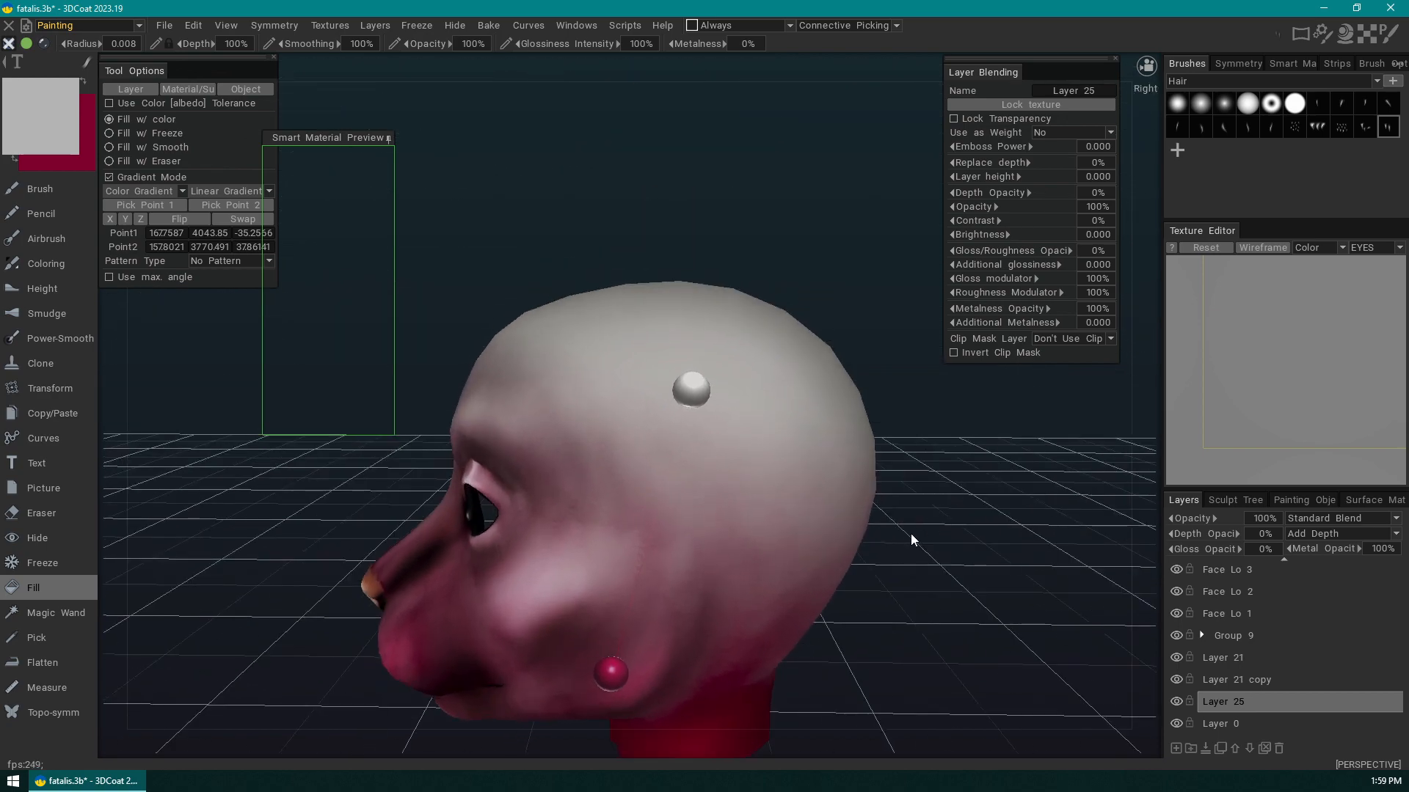
- Examine the linear gradient fill from the side and front of the head, and switch to the Brush tool
scroll(917, 506, down, 2)
drag(369, 642, 883, 434)
scroll(742, 474, up, 3)
drag(741, 473, 884, 459)
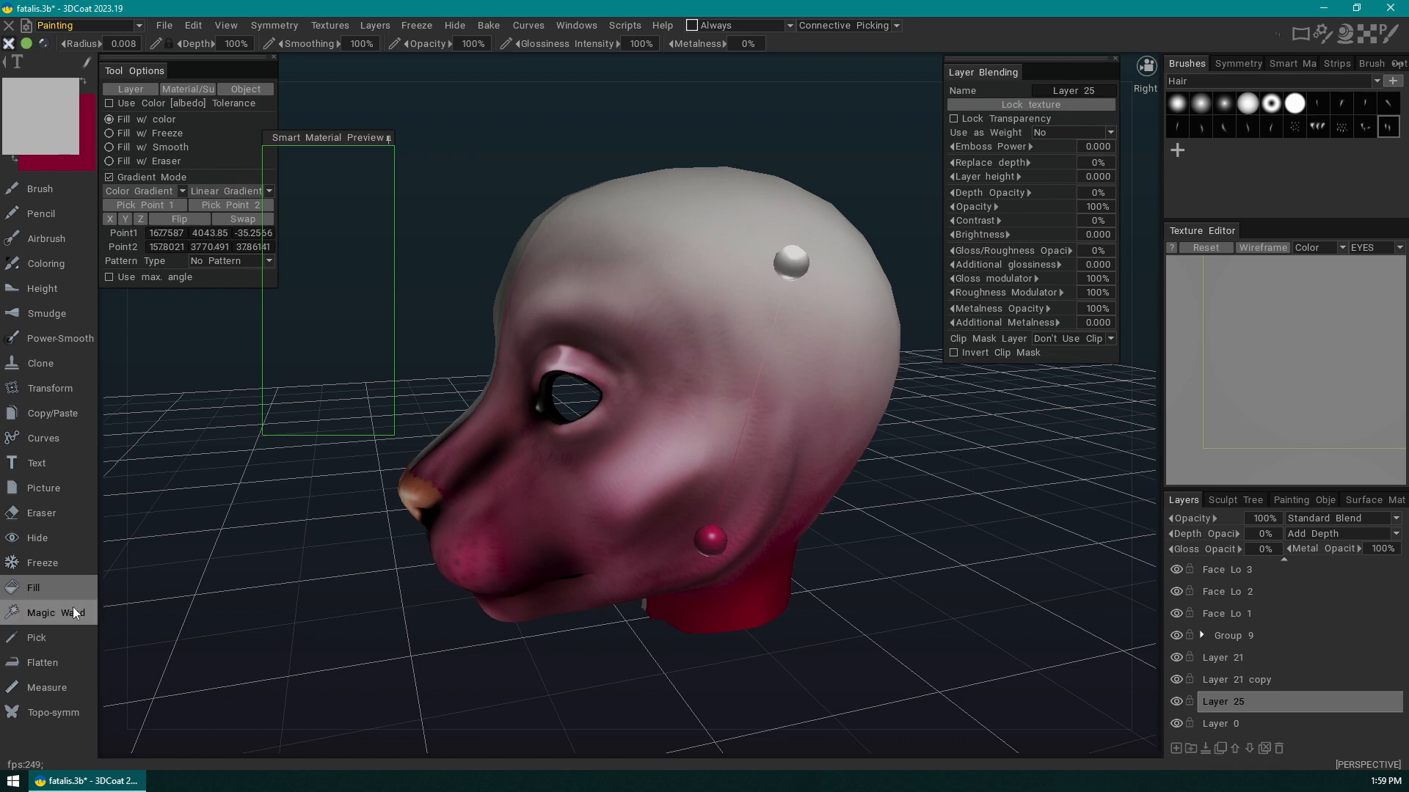
drag(609, 601, 807, 477)
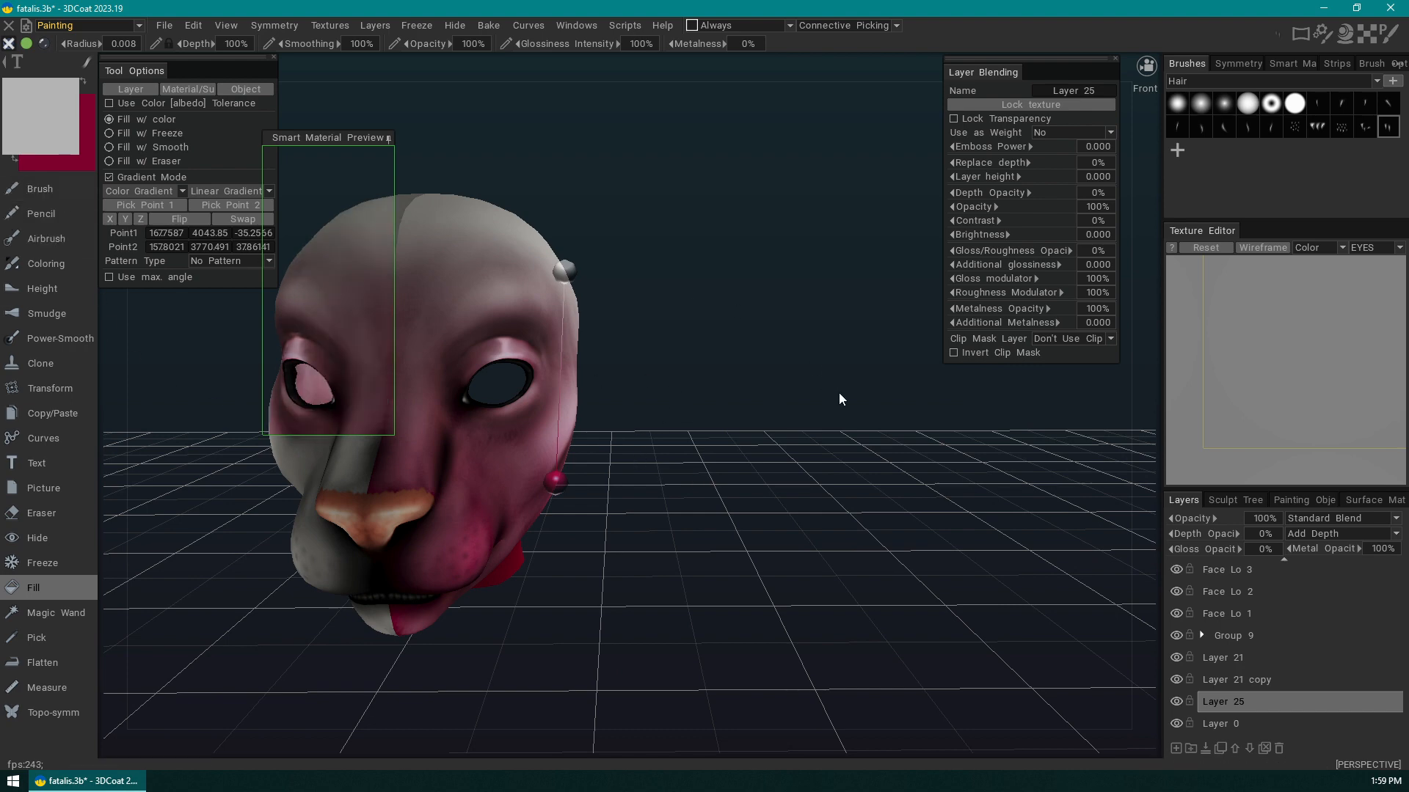
click(41, 189)
drag(761, 335, 884, 416)
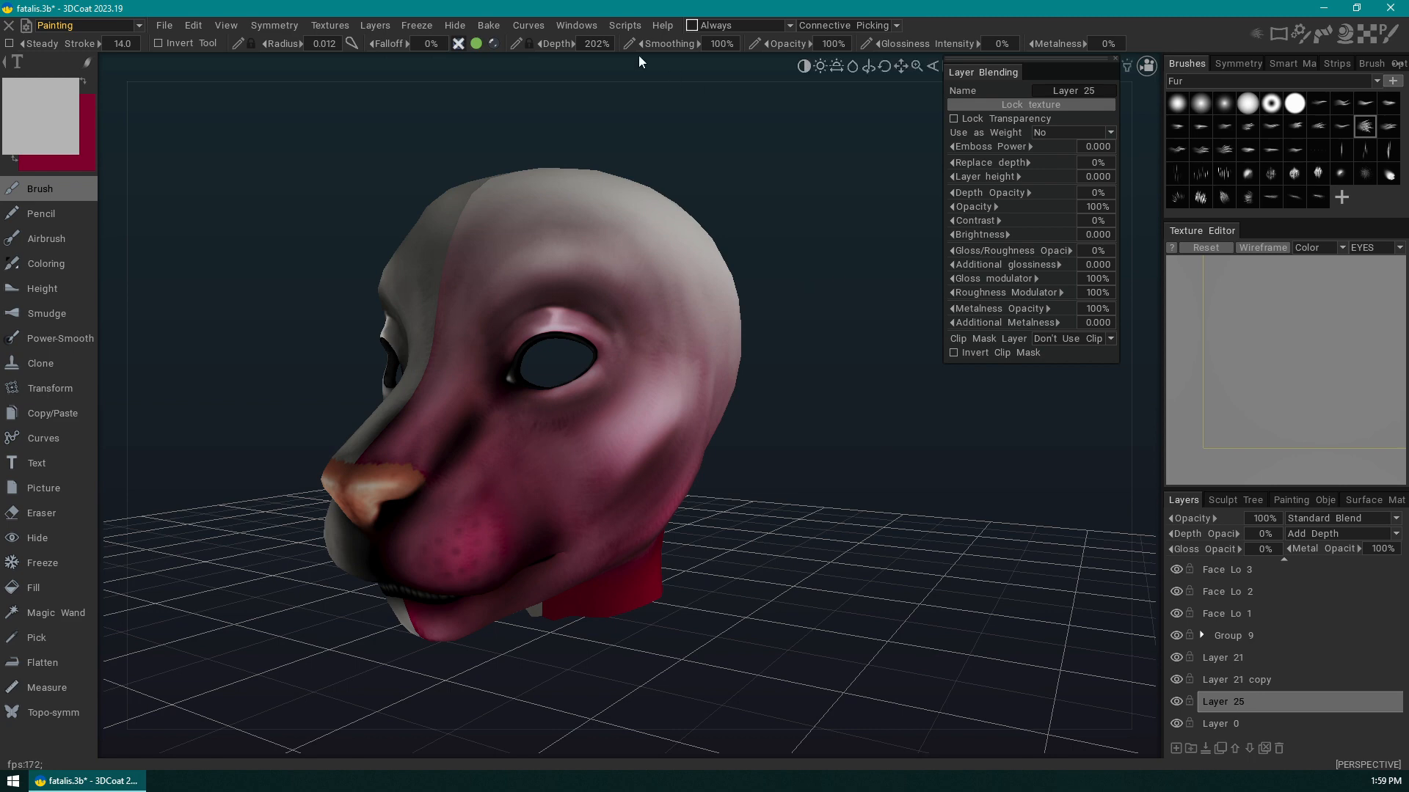
drag(834, 566, 820, 509)
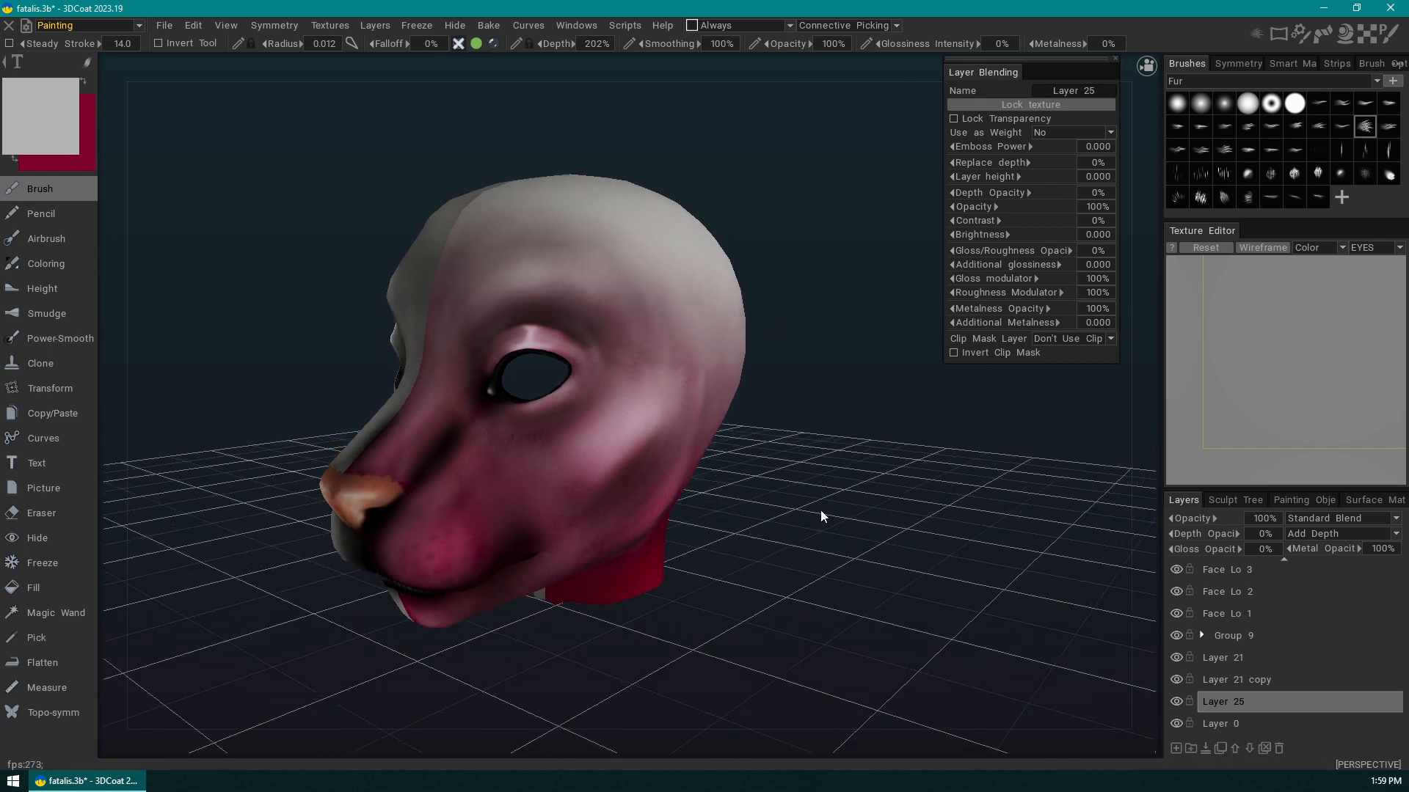
- Start importing a Layers Color texture and choose HEAD_L as the UV set to receive it
click(345, 28)
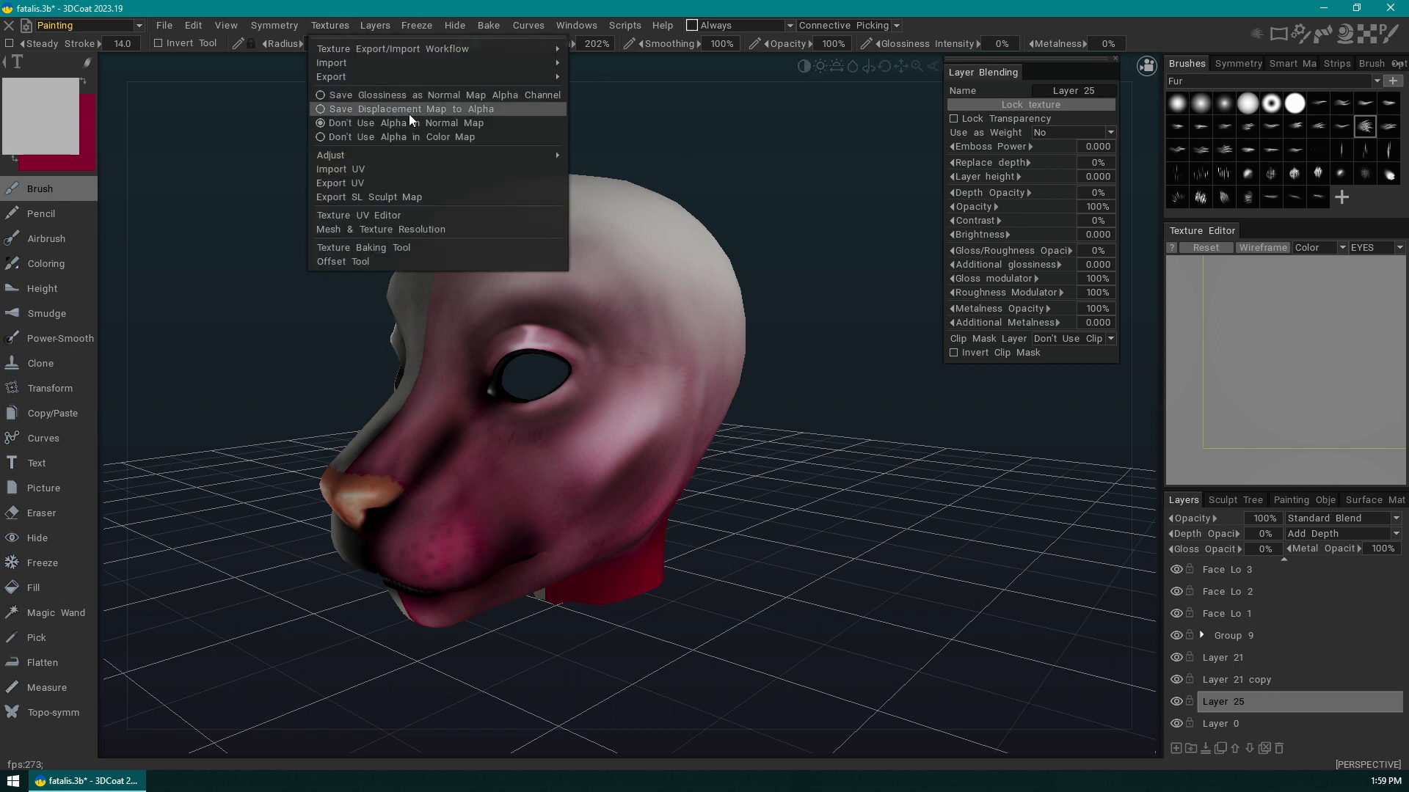
mouse_move(544, 77)
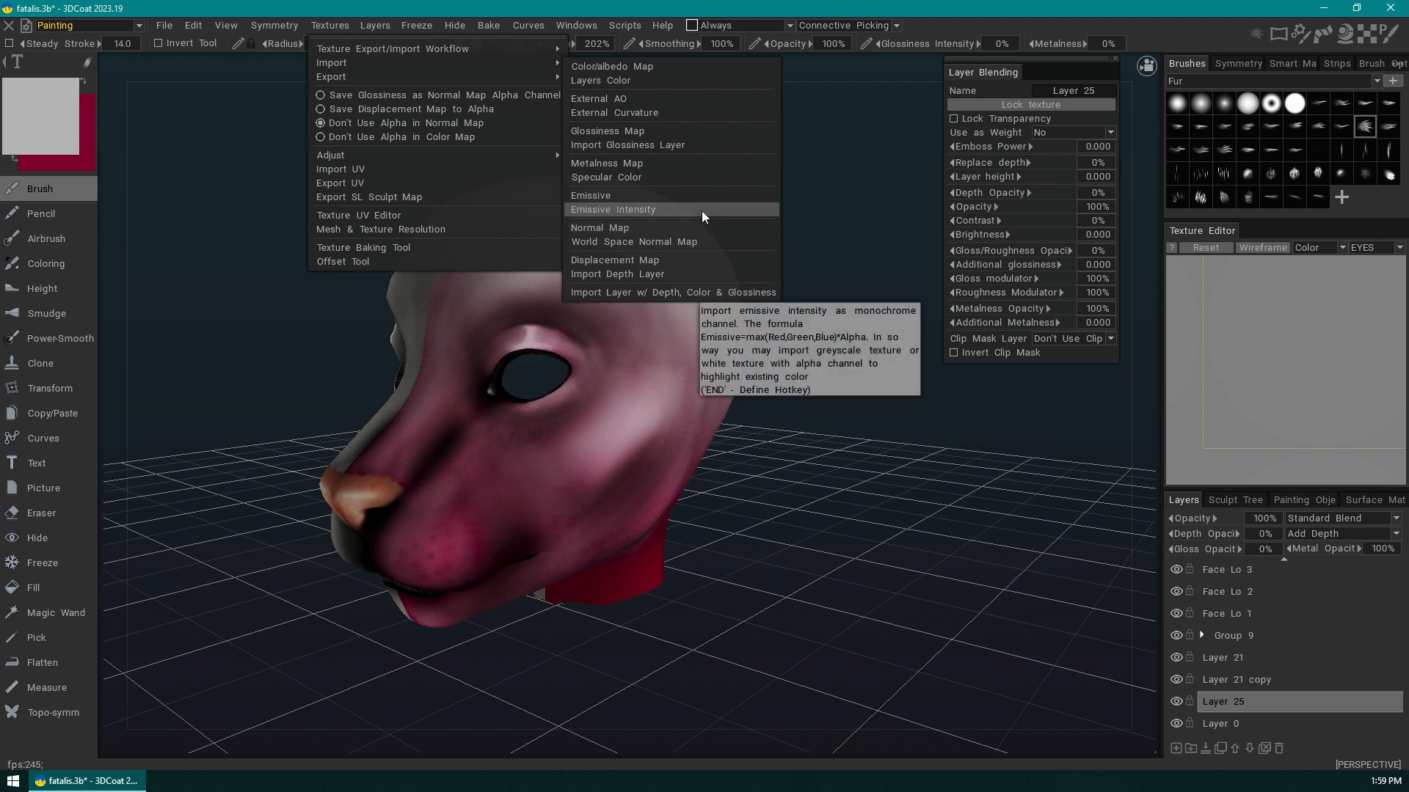
click(688, 77)
click(716, 398)
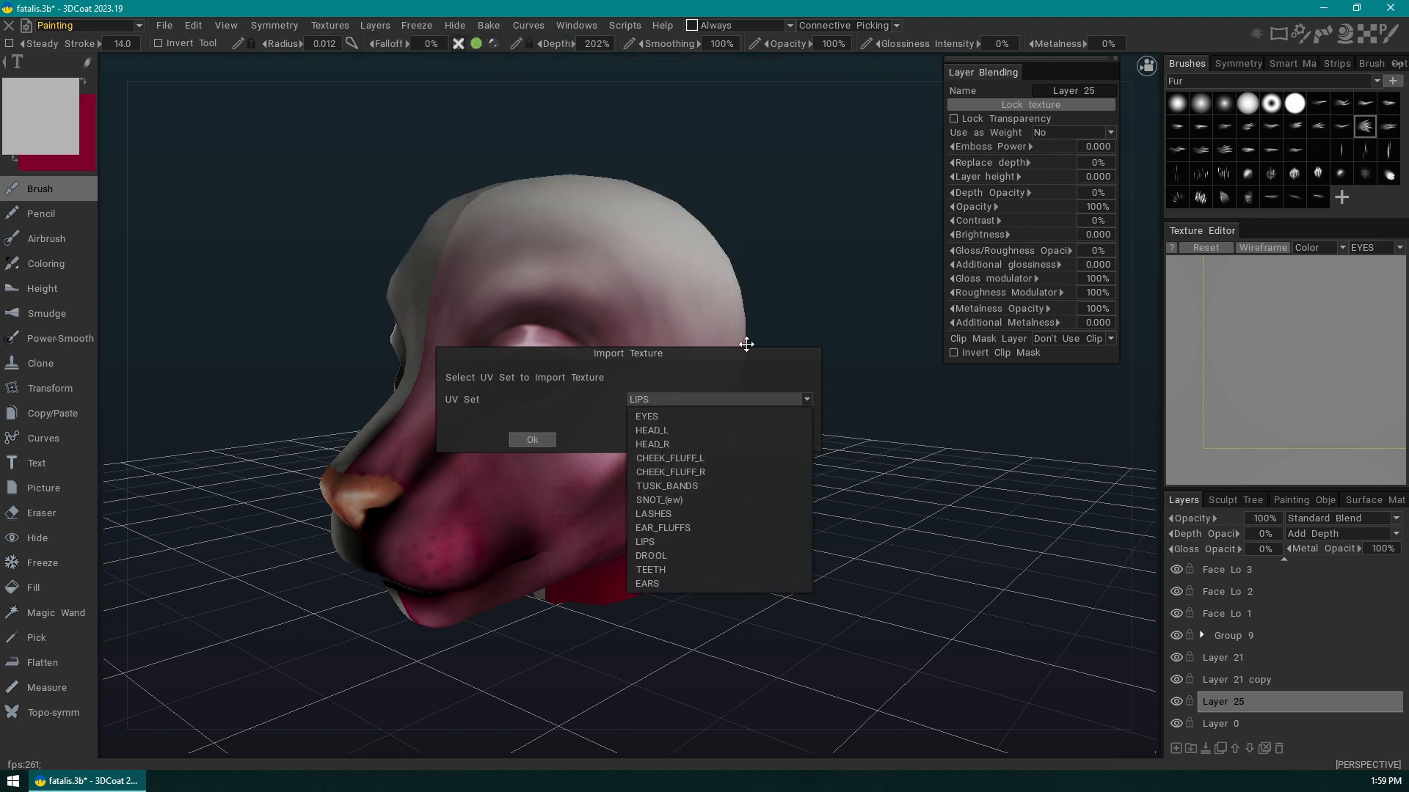
click(721, 537)
click(772, 398)
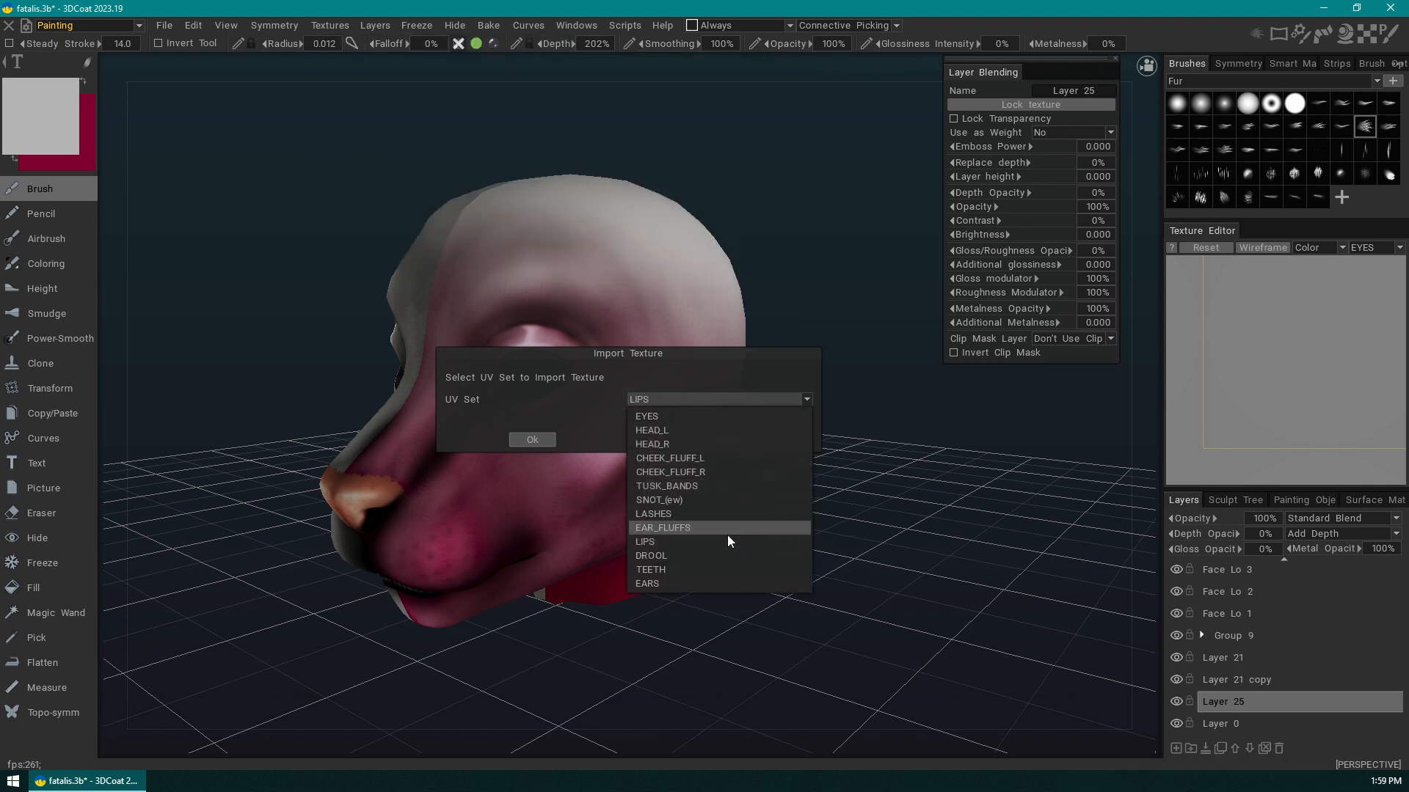
click(754, 429)
click(532, 440)
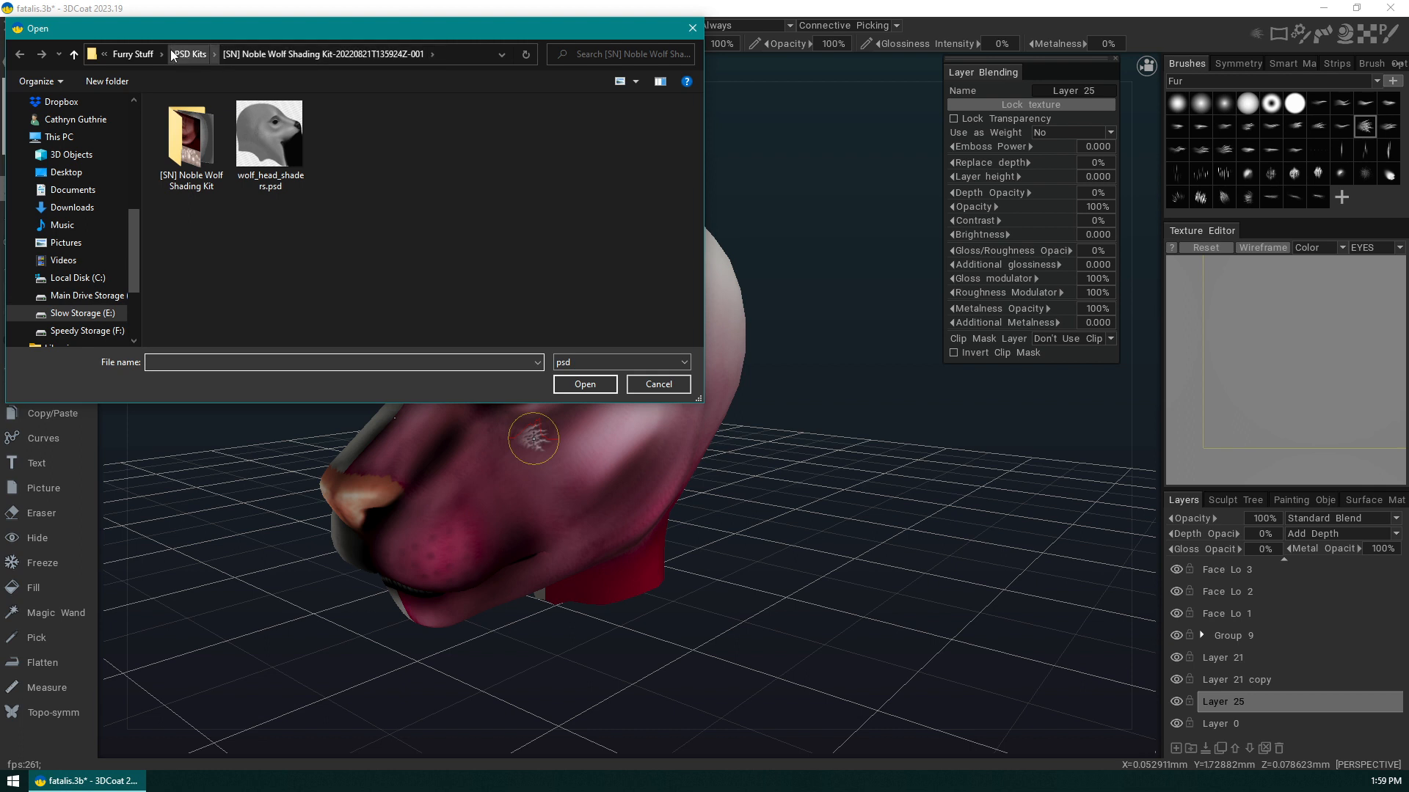
- Browse to the Furry Stuff folder and open the PSD file named fatalist for the import
click(133, 54)
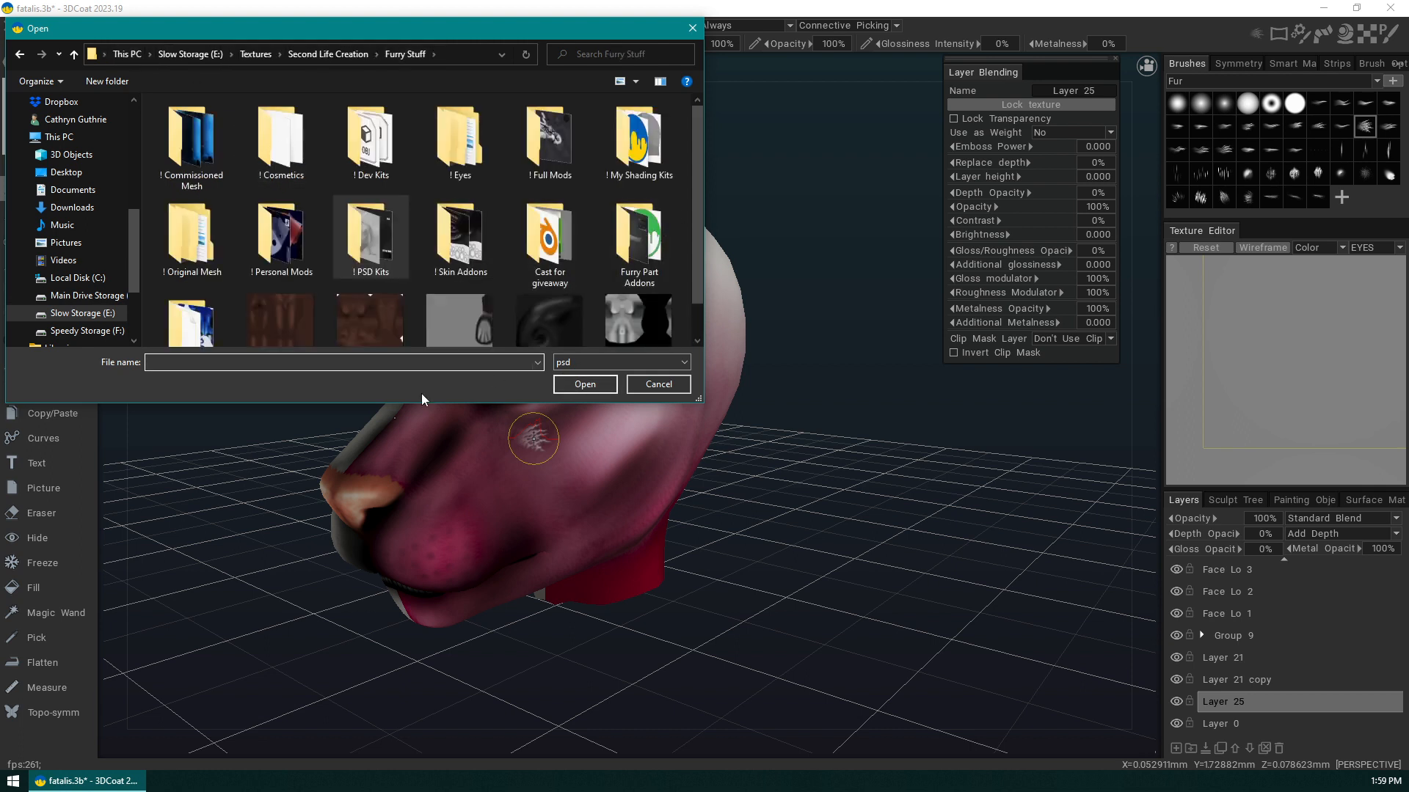
text(fatalist)
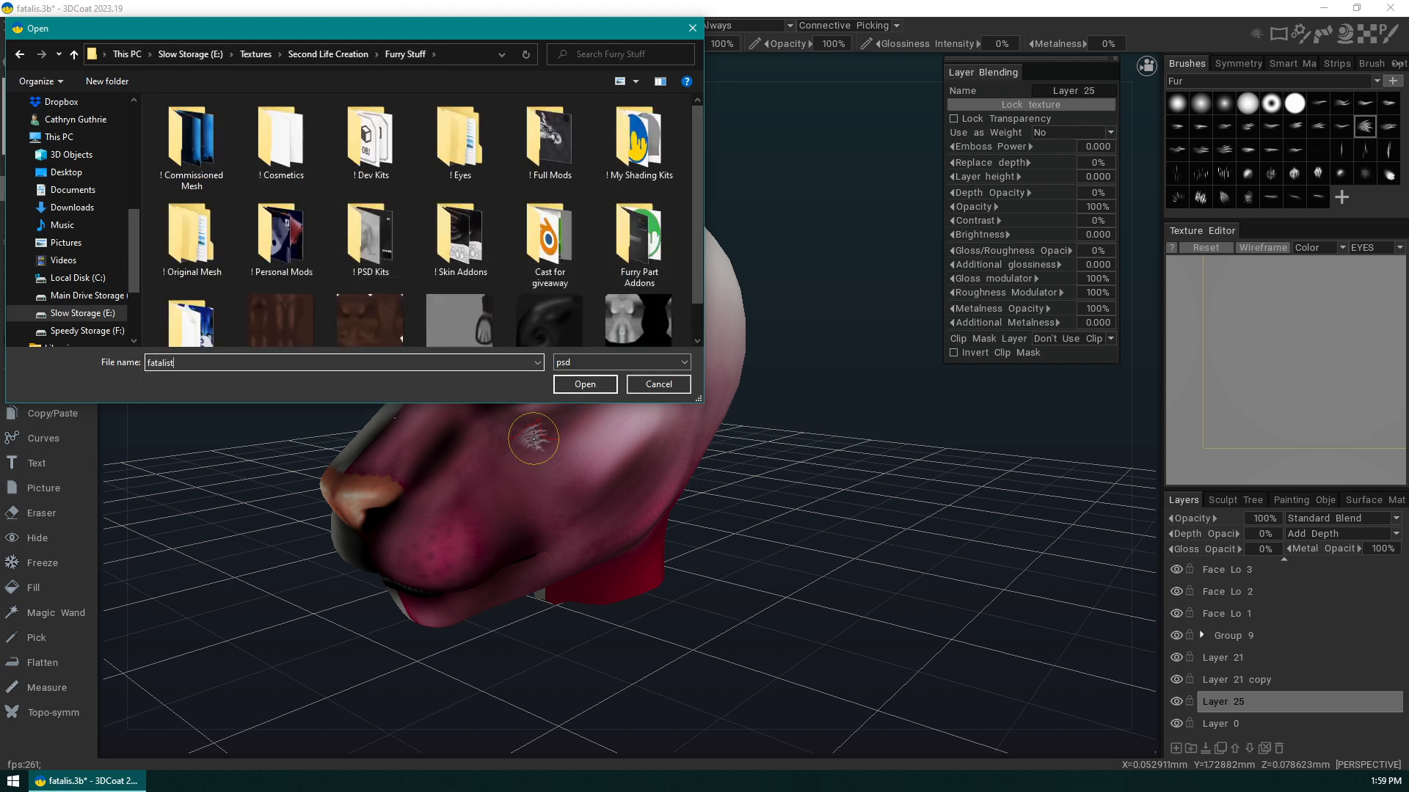
click(585, 383)
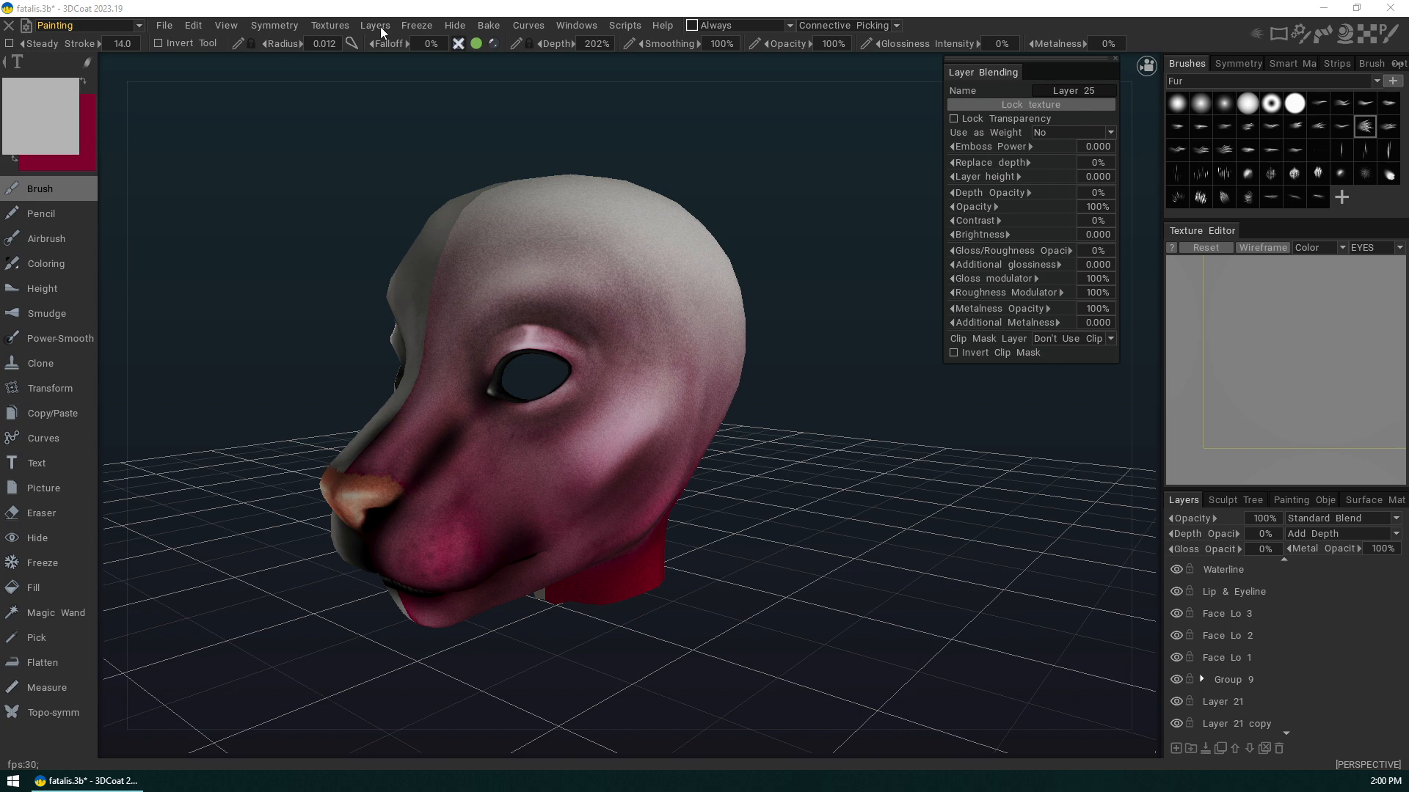
- Export all layers' color for the HEAD_L UV set as a PSD named fatalis in the Furry Stuff folder
click(338, 18)
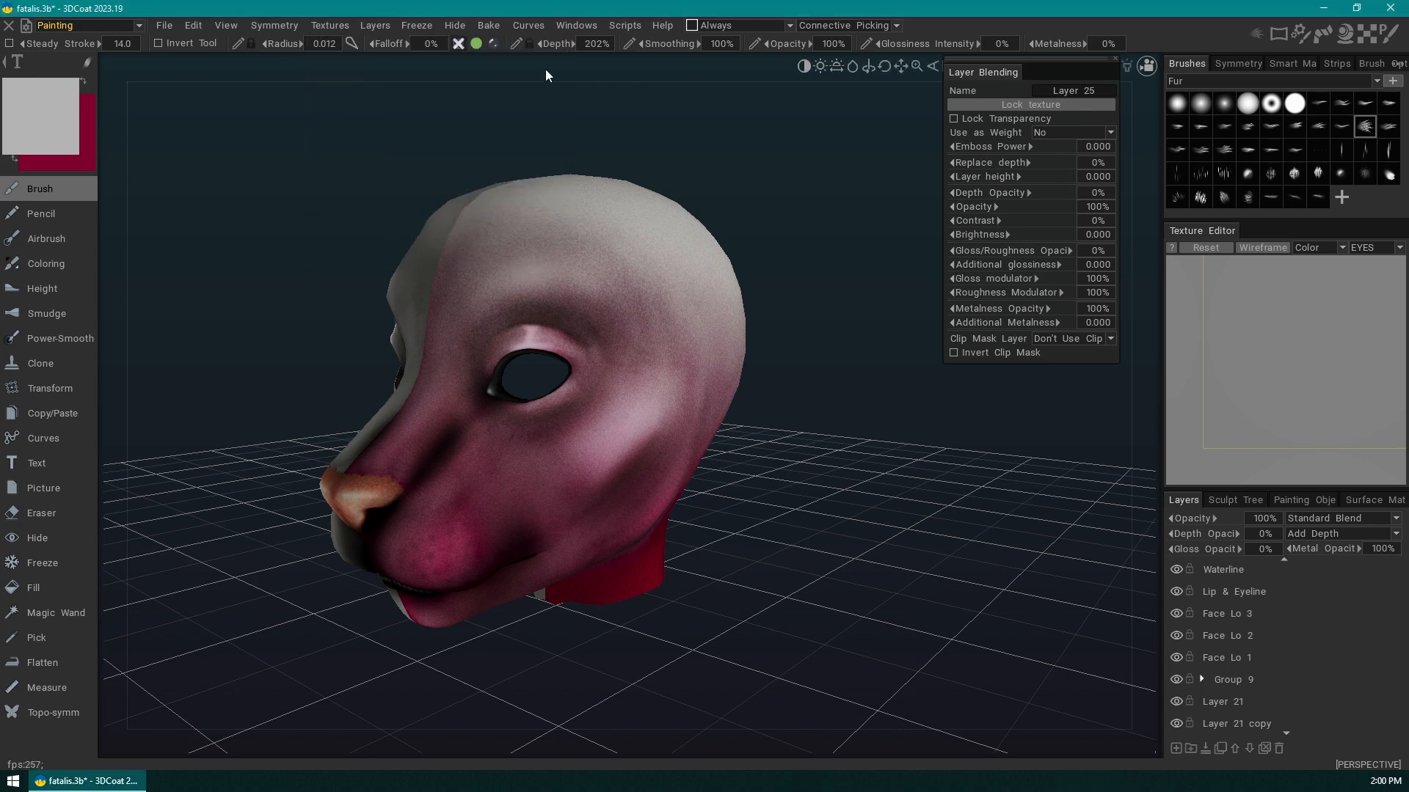
click(330, 25)
mouse_move(418, 77)
click(672, 93)
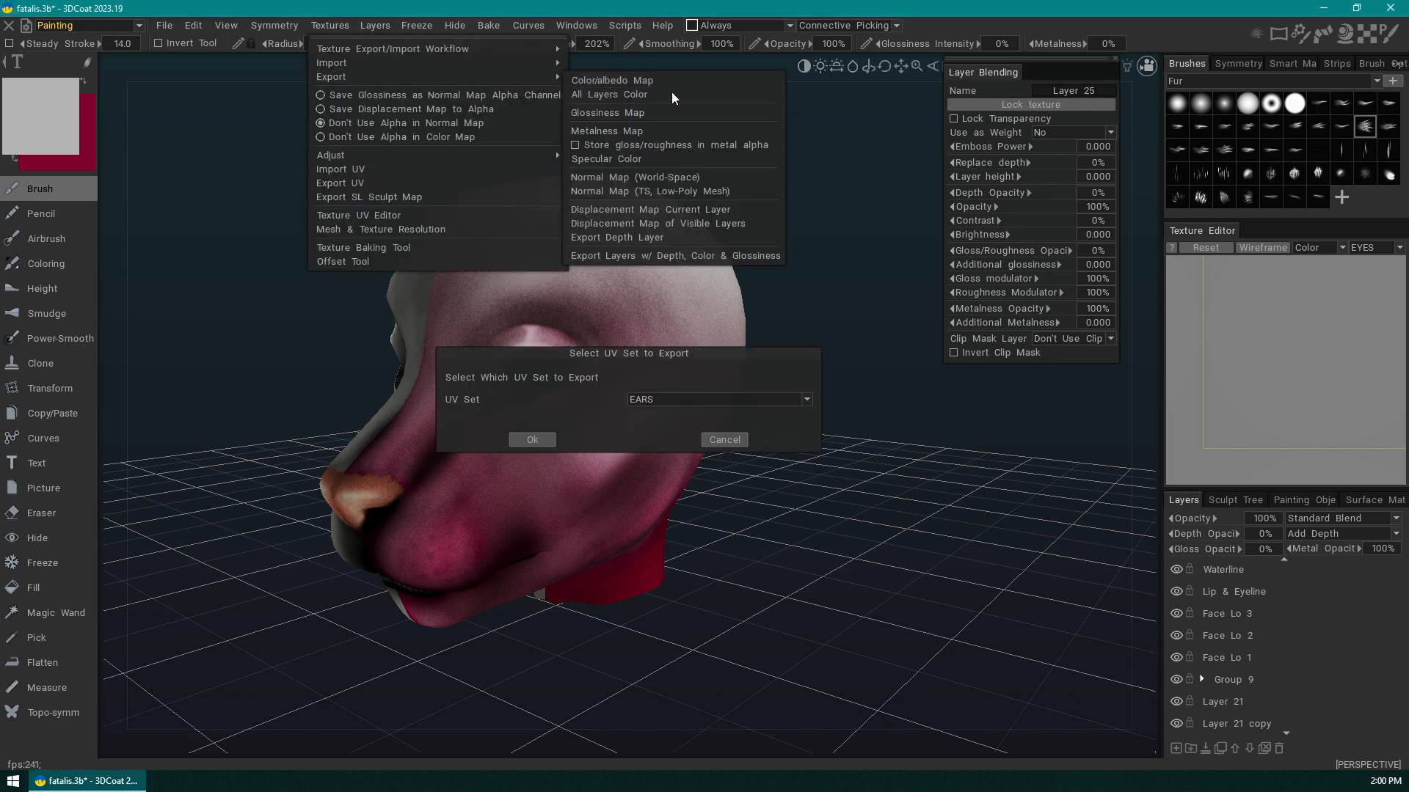
click(706, 398)
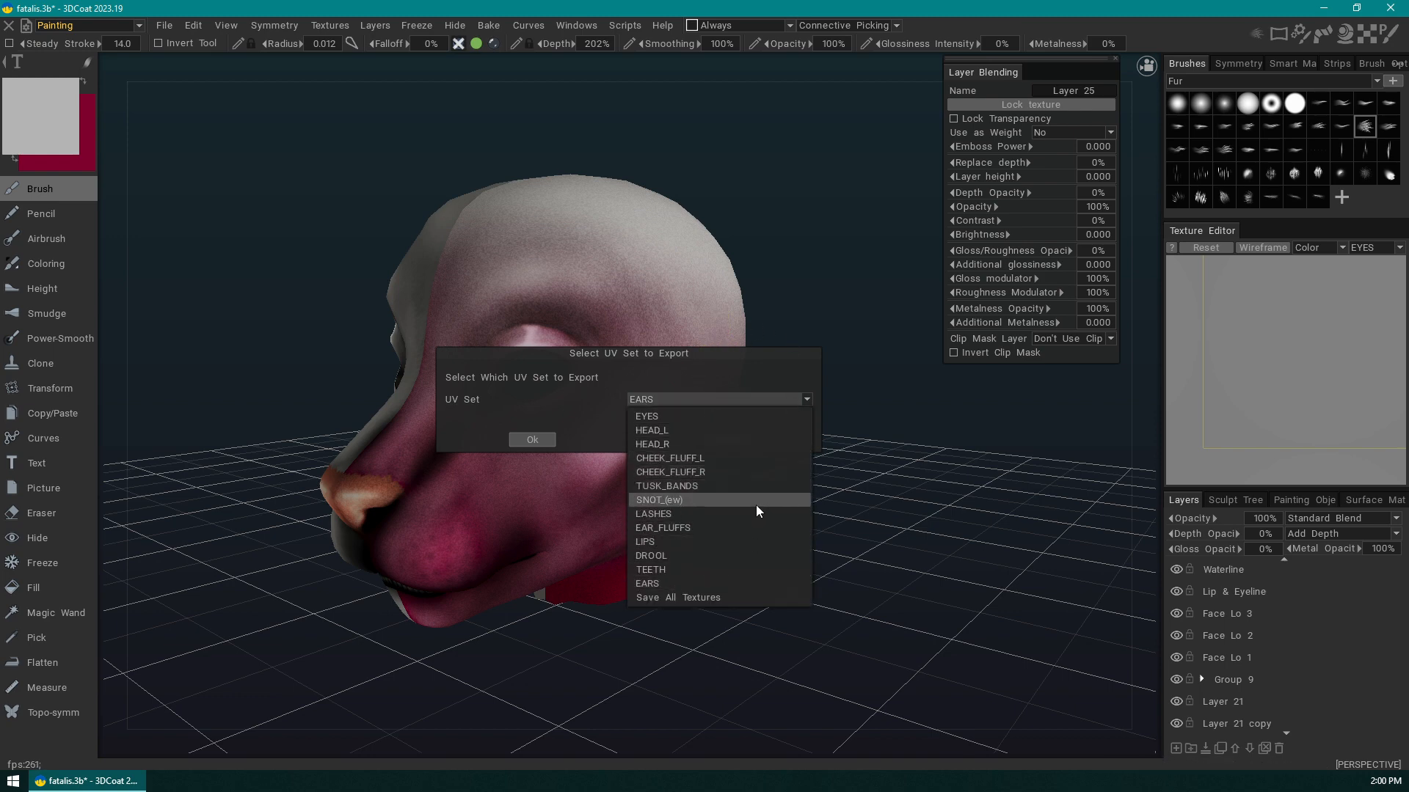
click(749, 430)
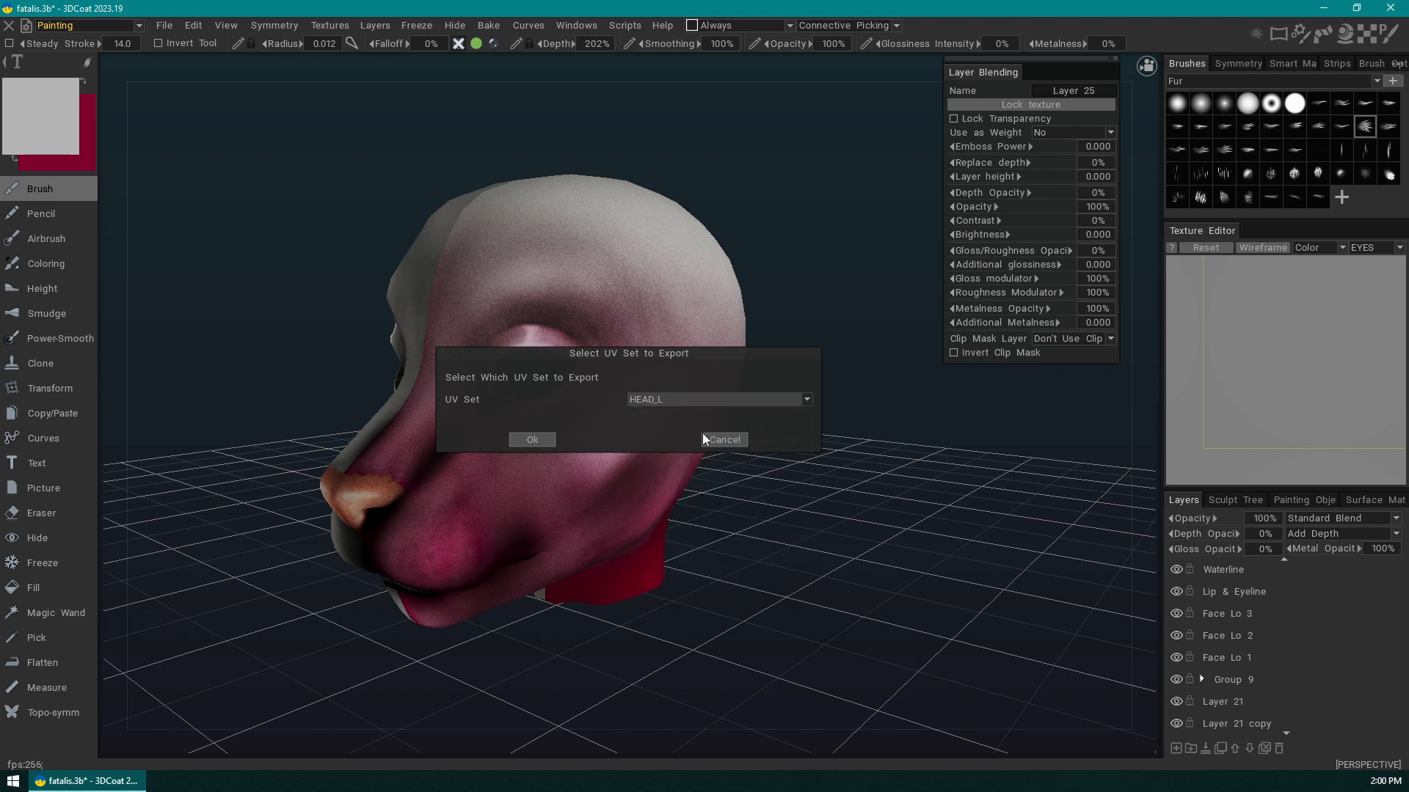
click(532, 440)
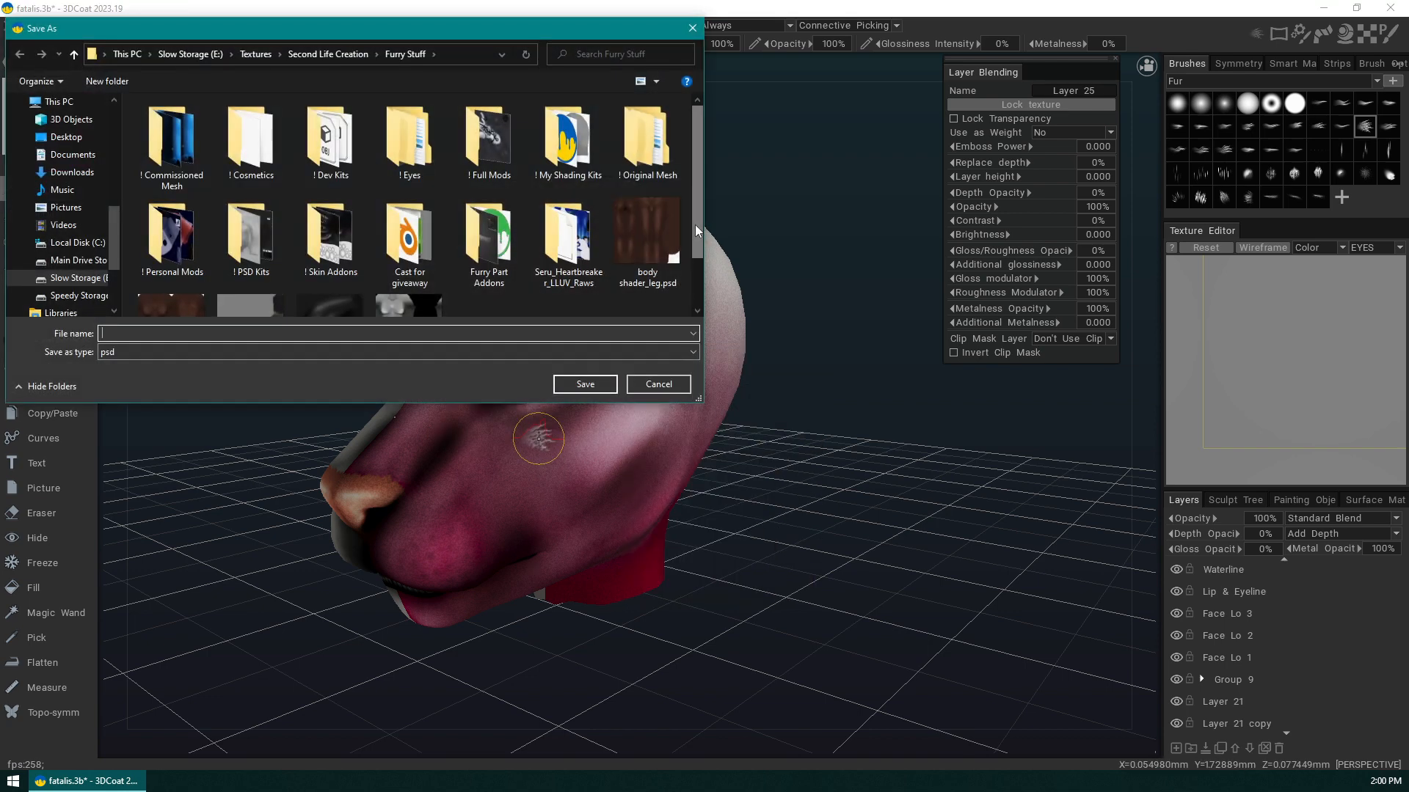
scroll(695, 230, down, 2)
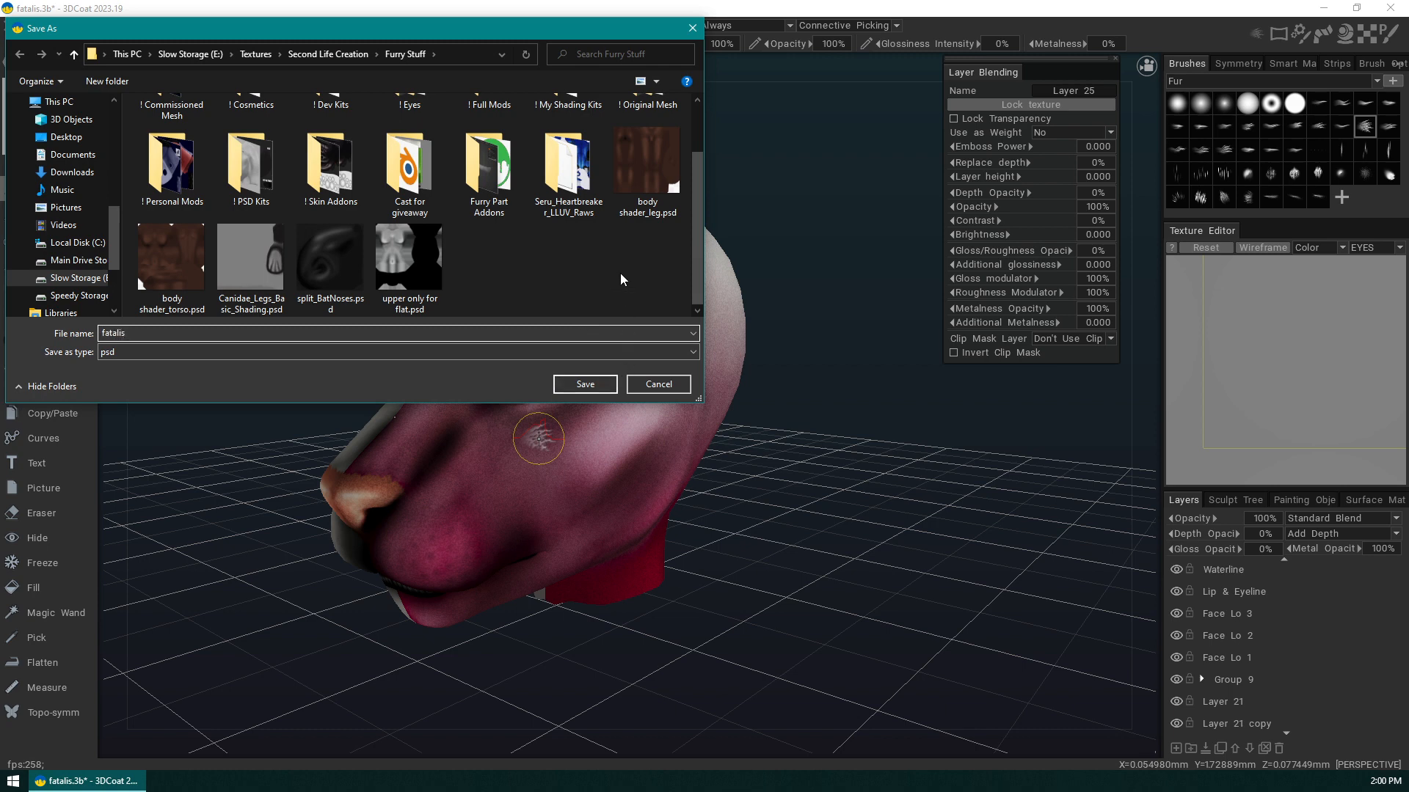
click(585, 384)
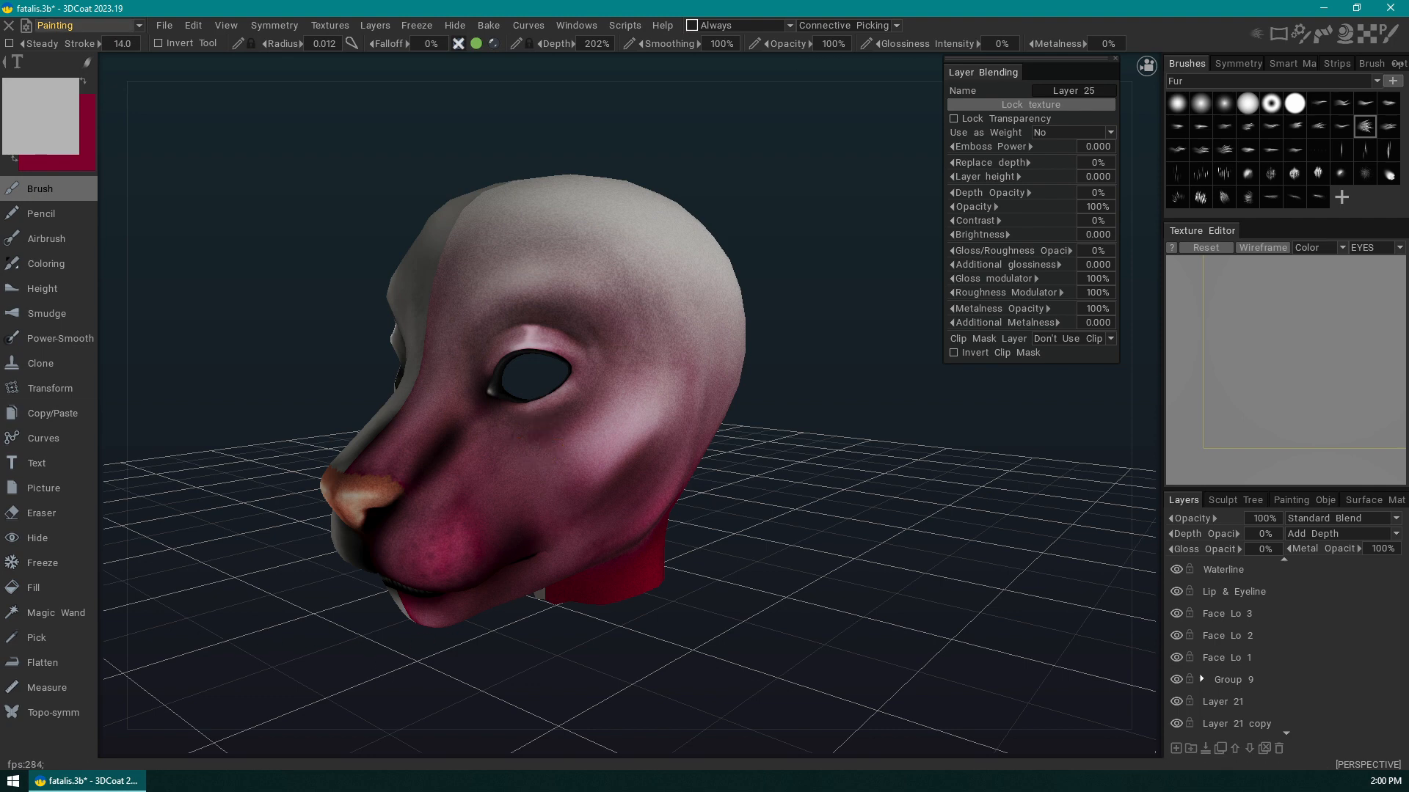
- Open the exported fatalis.psd from the Furry Stuff folder in Affinity Photo, inspect its layers, and return to 3DCoat
drag(1408, 3, 843, 157)
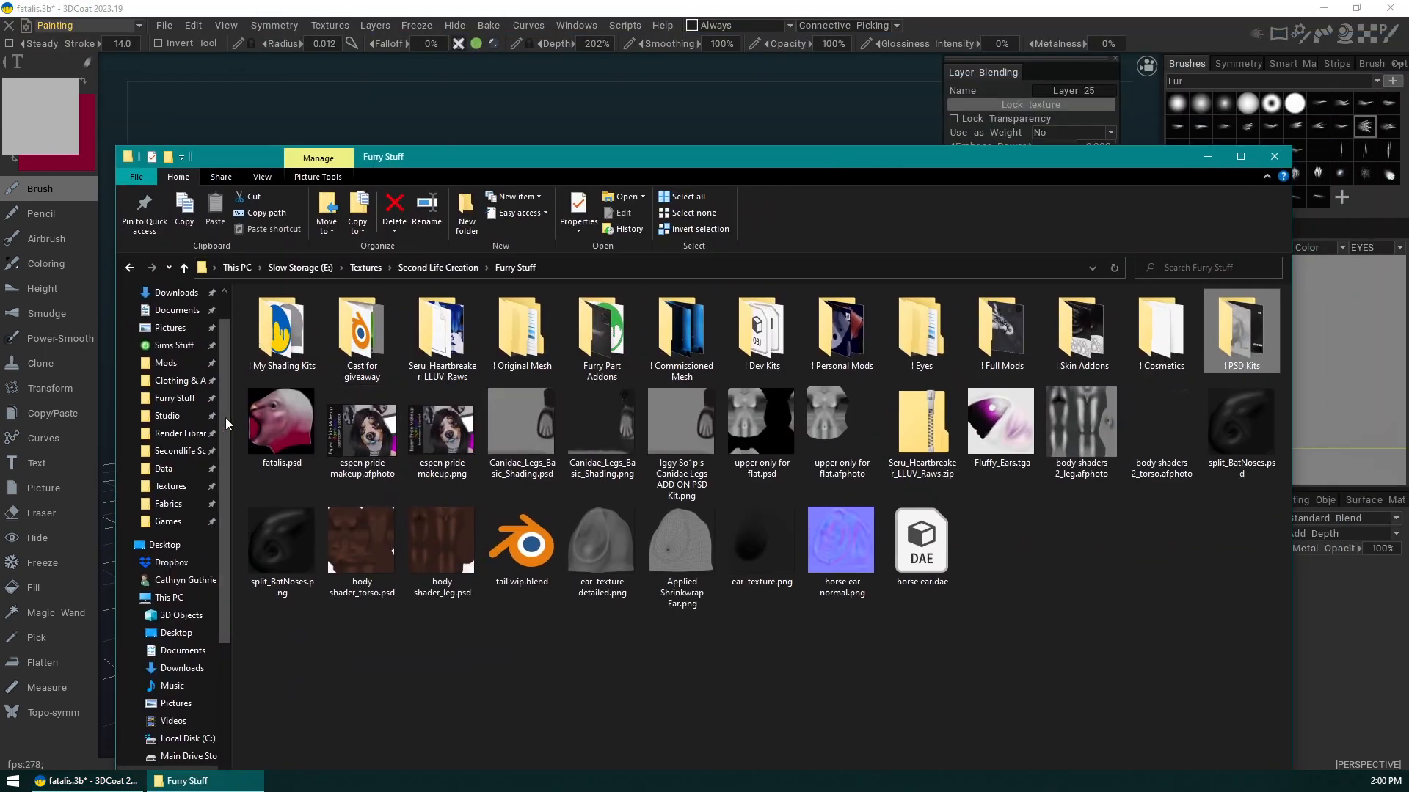
click(285, 438)
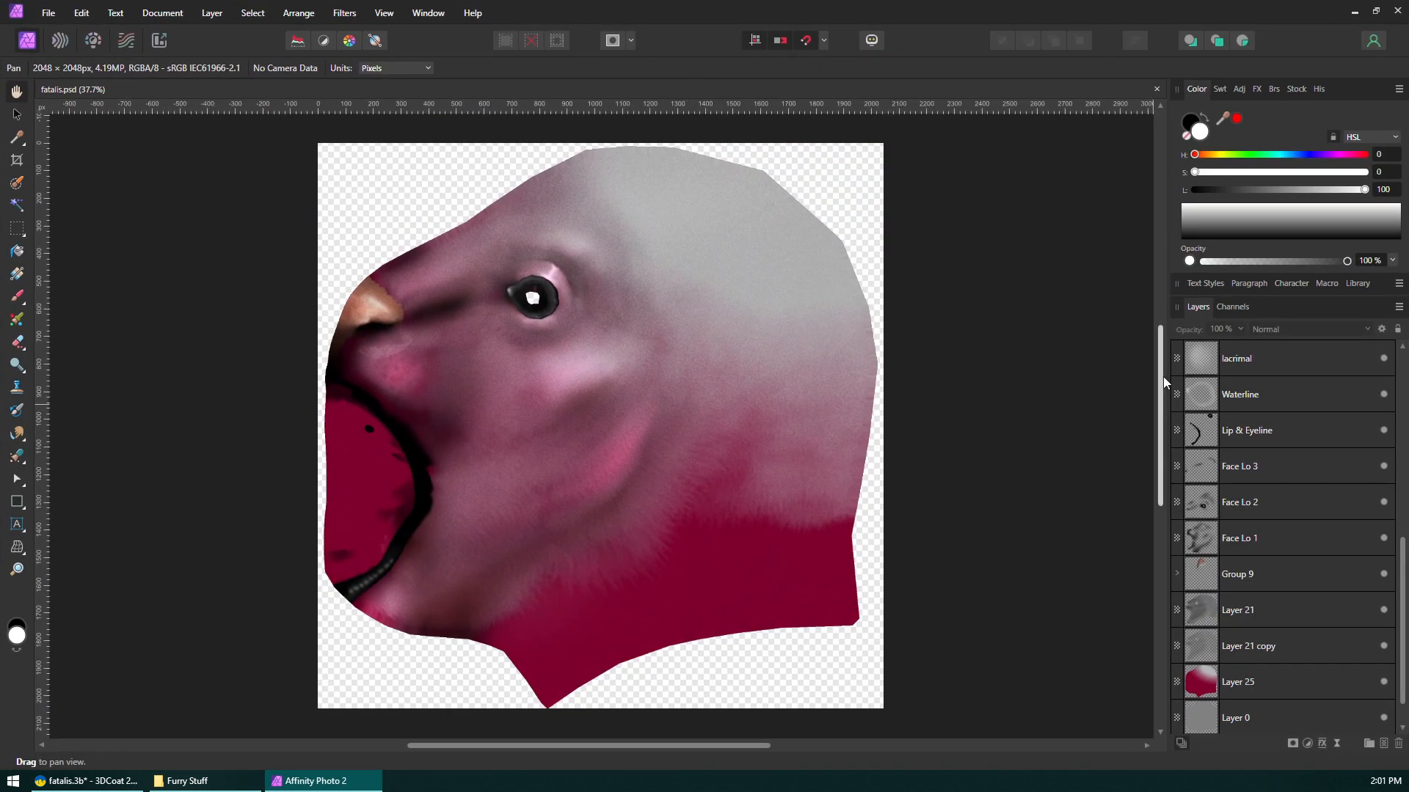
mouse_move(1161, 403)
mouse_down()
mouse_move(1161, 370)
mouse_move(1162, 390)
mouse_up()
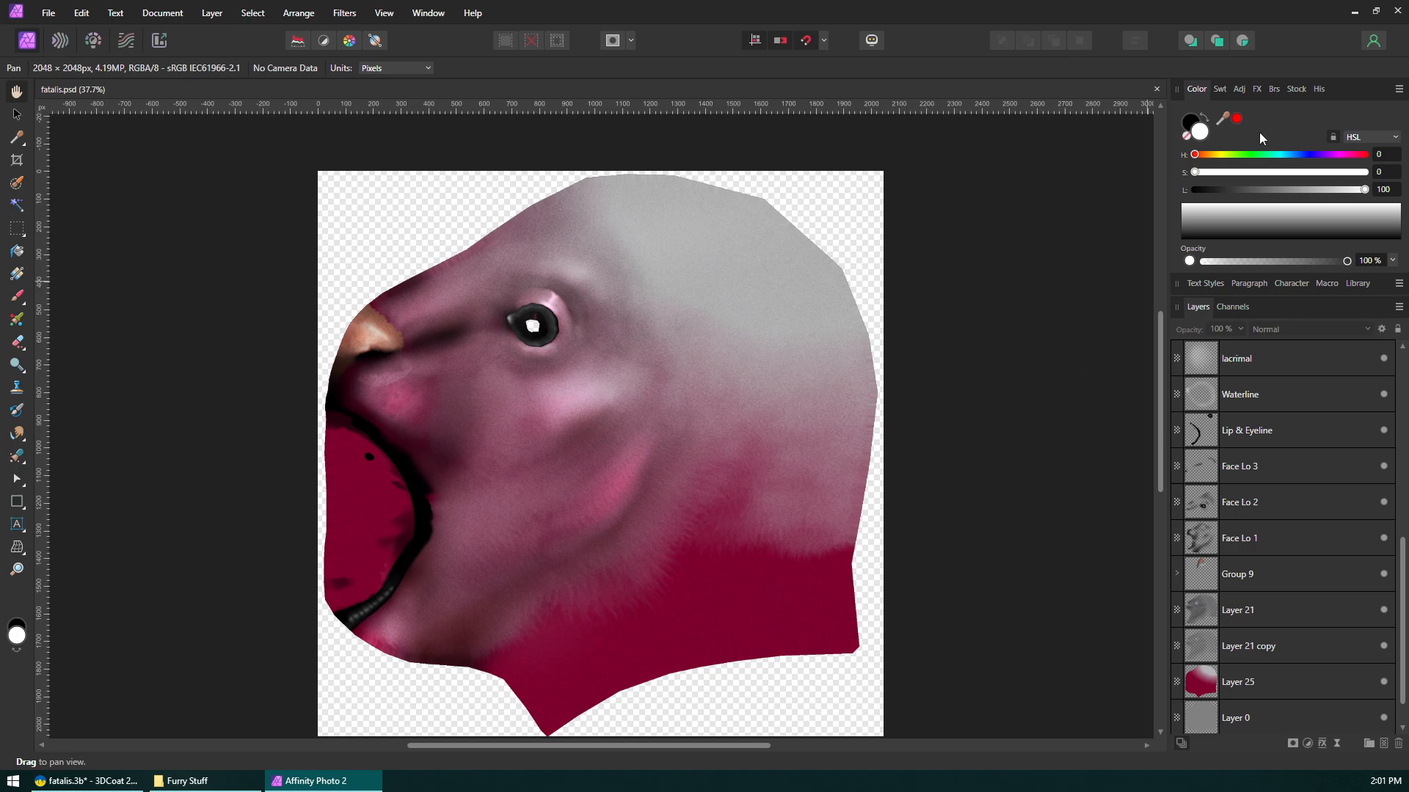
click(1354, 12)
drag(886, 160, 872, 127)
click(1193, 125)
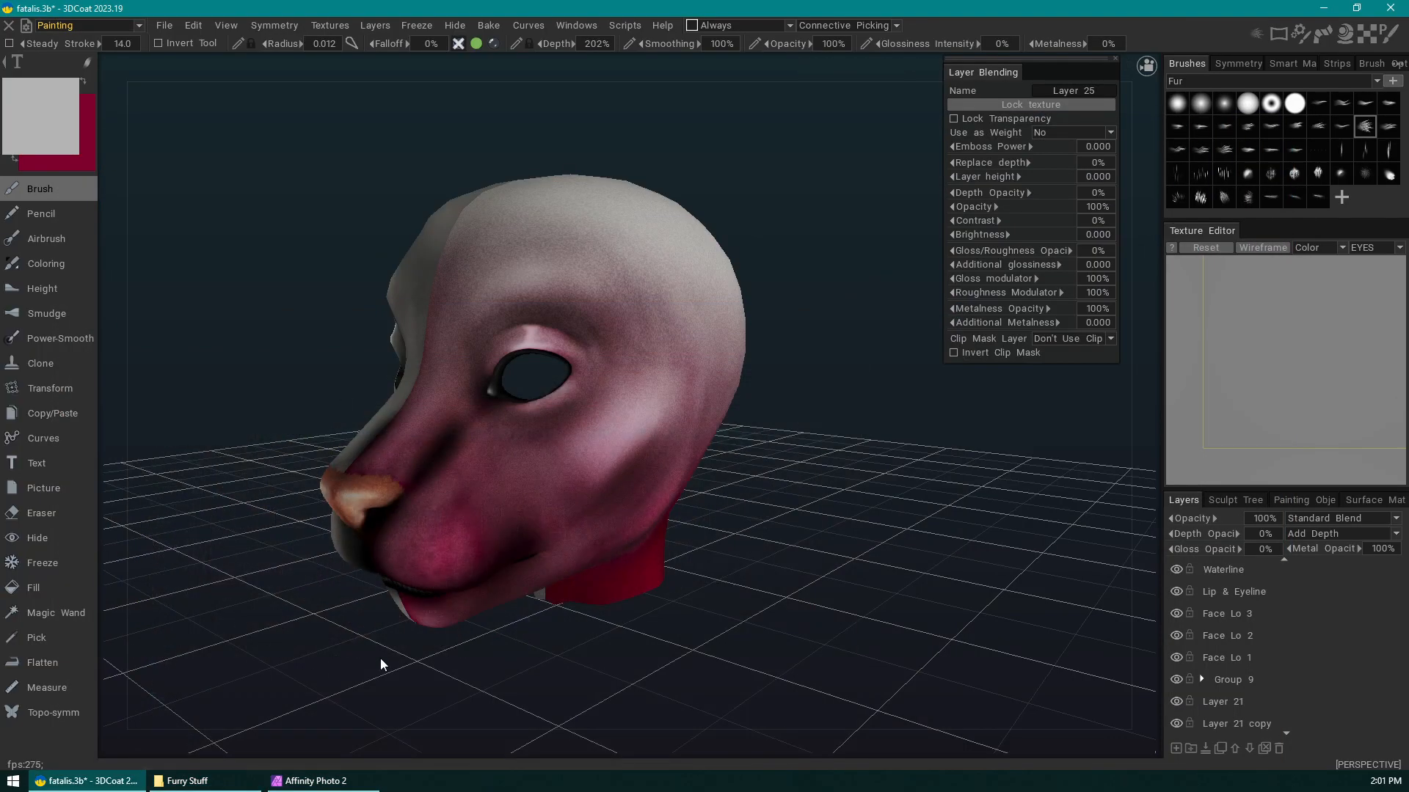
- Hide the unnamed layer at the head of the layer stack, above Background
drag(917, 460, 703, 627)
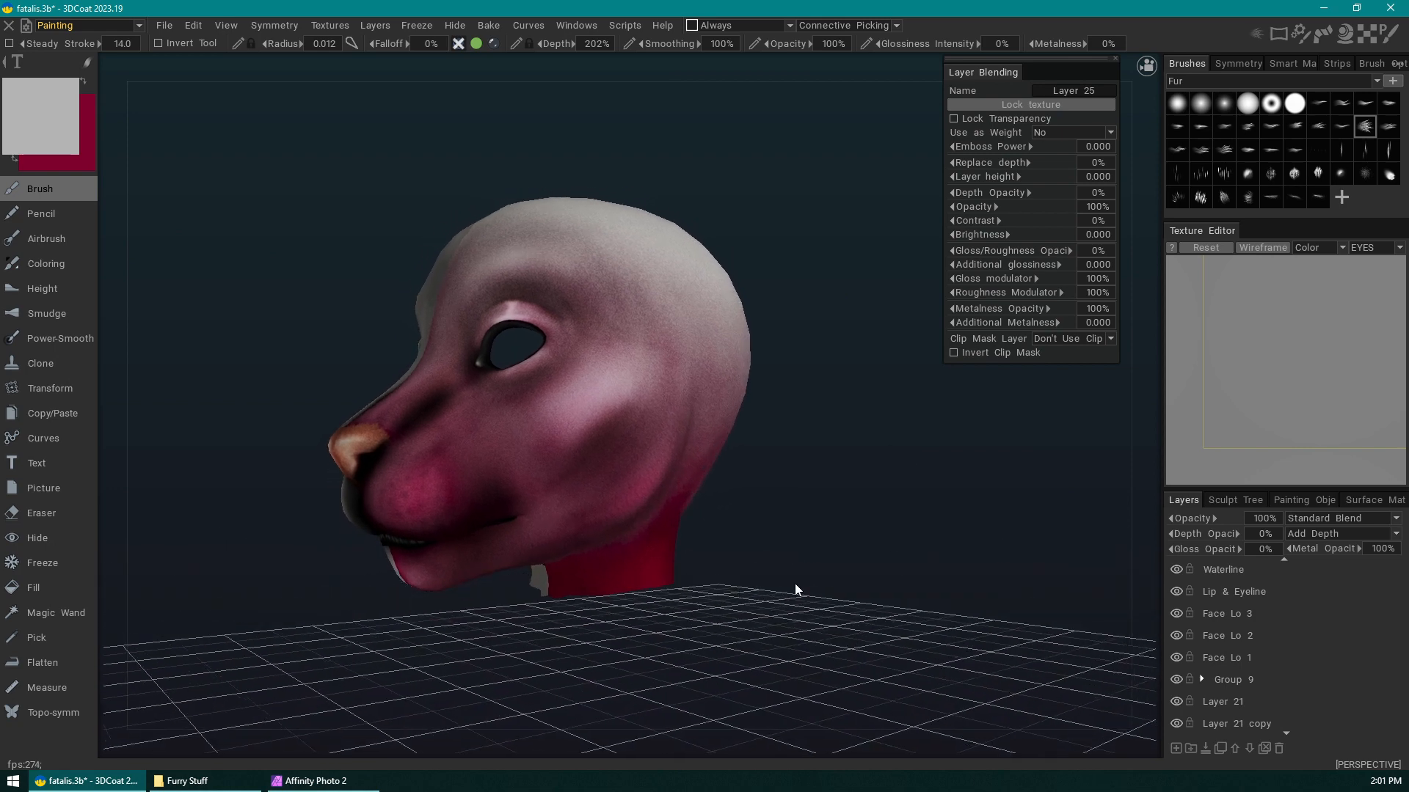
drag(1349, 610, 1346, 704)
drag(1339, 585, 1340, 663)
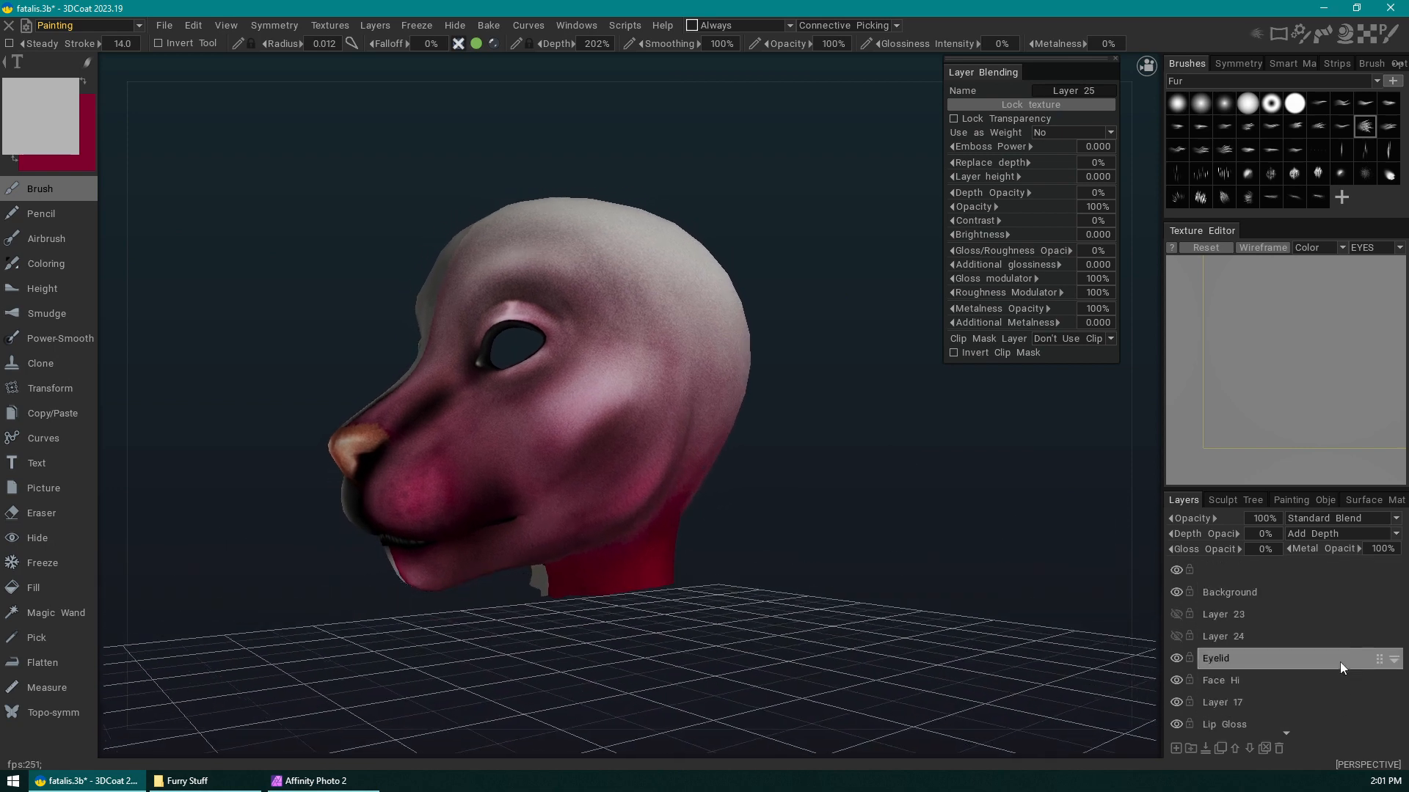
click(1195, 574)
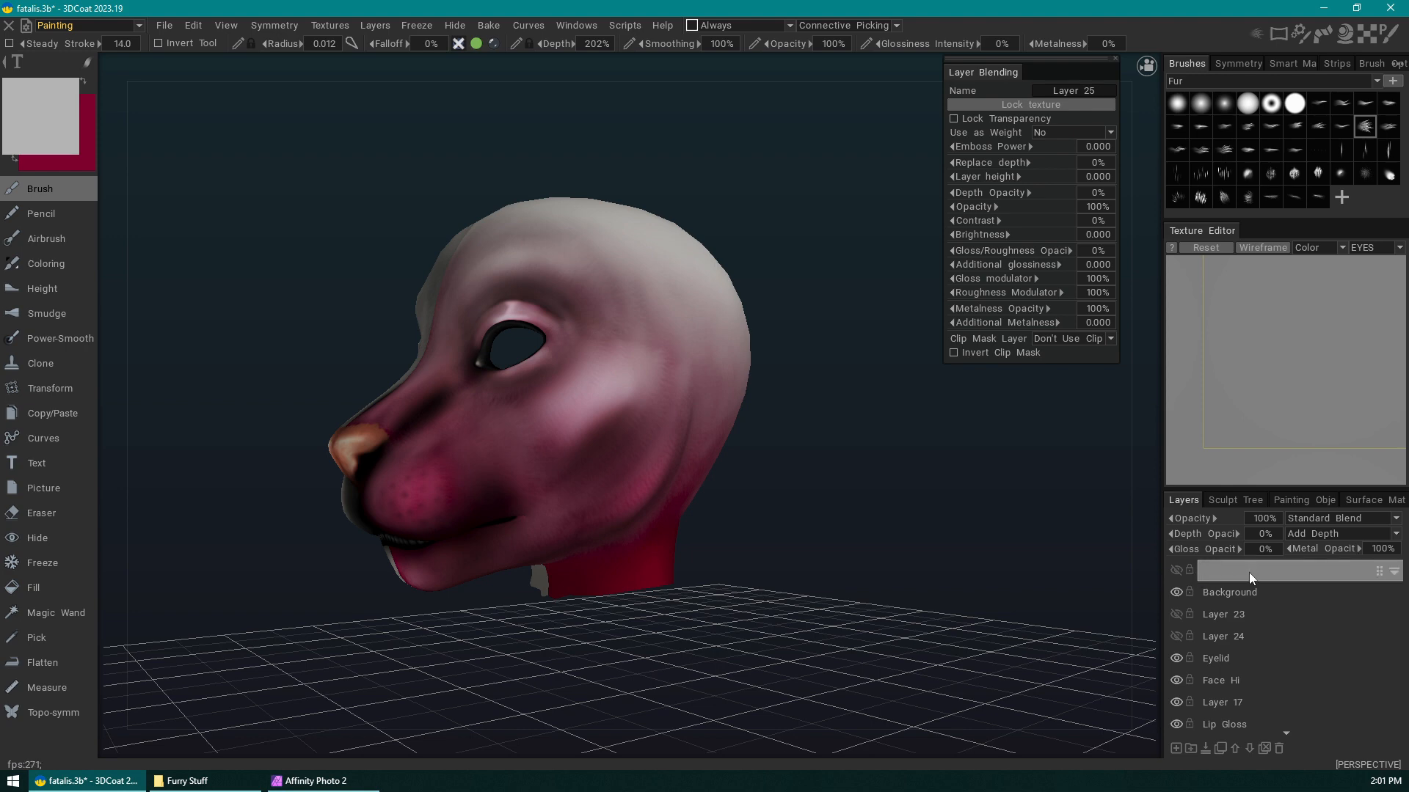
click(1176, 570)
drag(889, 513, 875, 403)
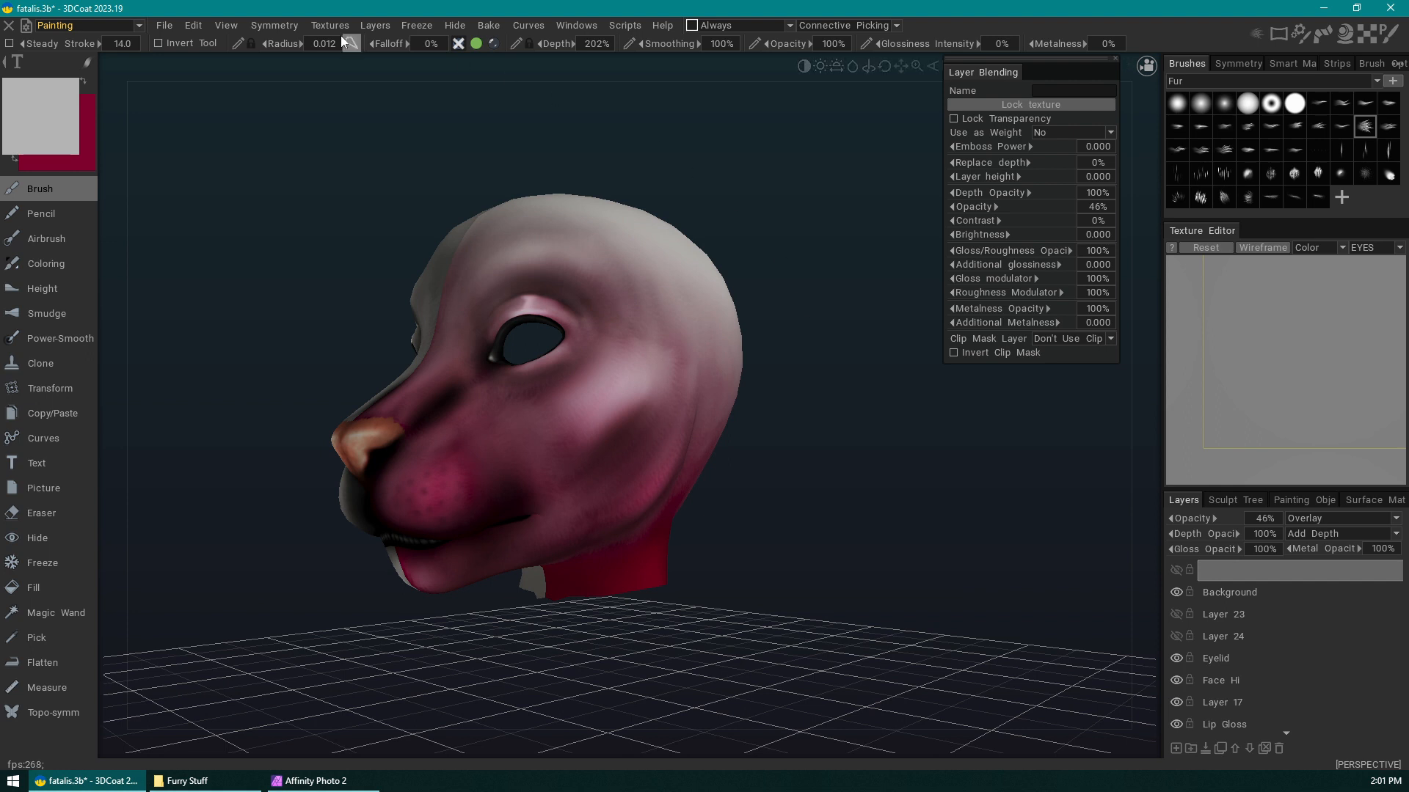
- Send all layers of the HEAD_L UV set to the external editor and close the fatalis.psd document there
click(194, 25)
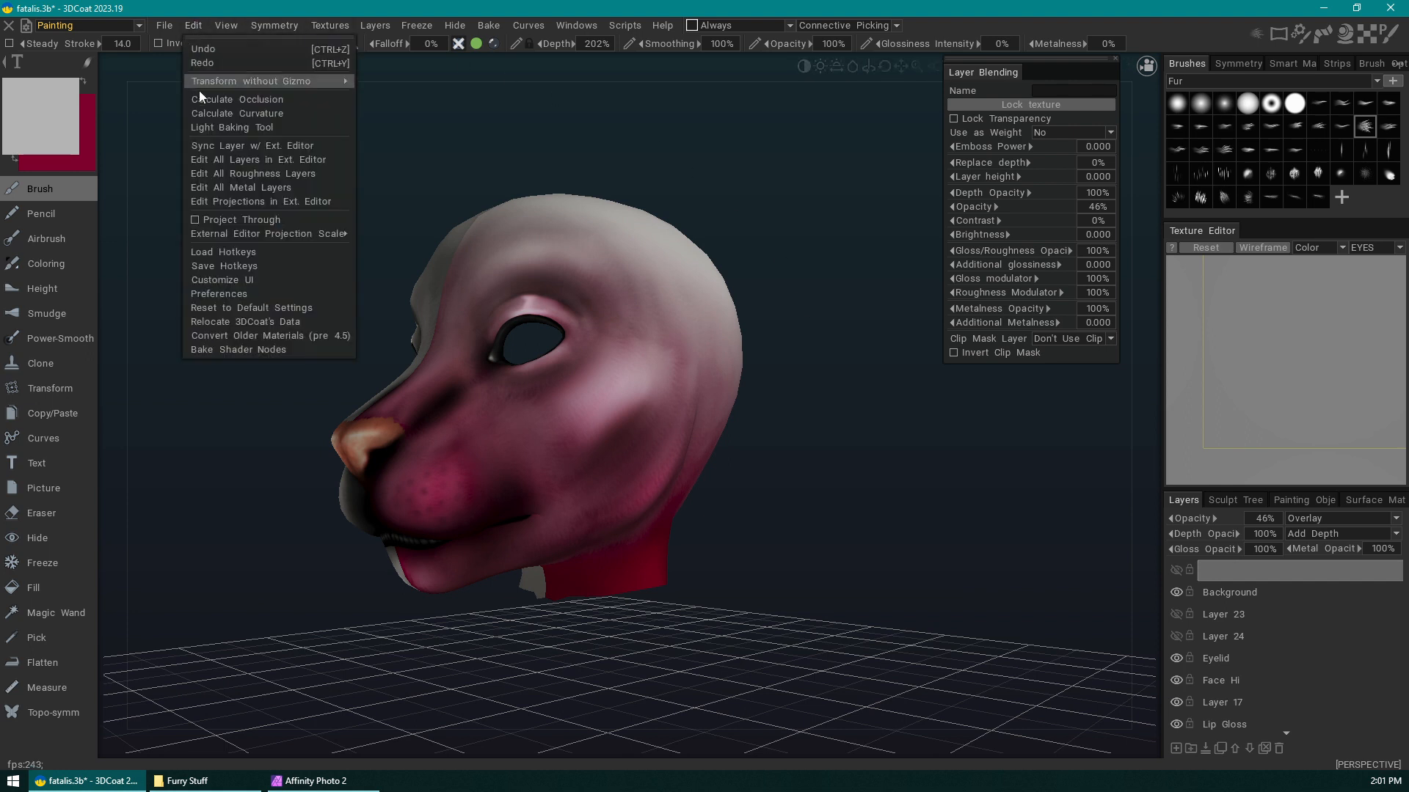
click(164, 25)
click(169, 26)
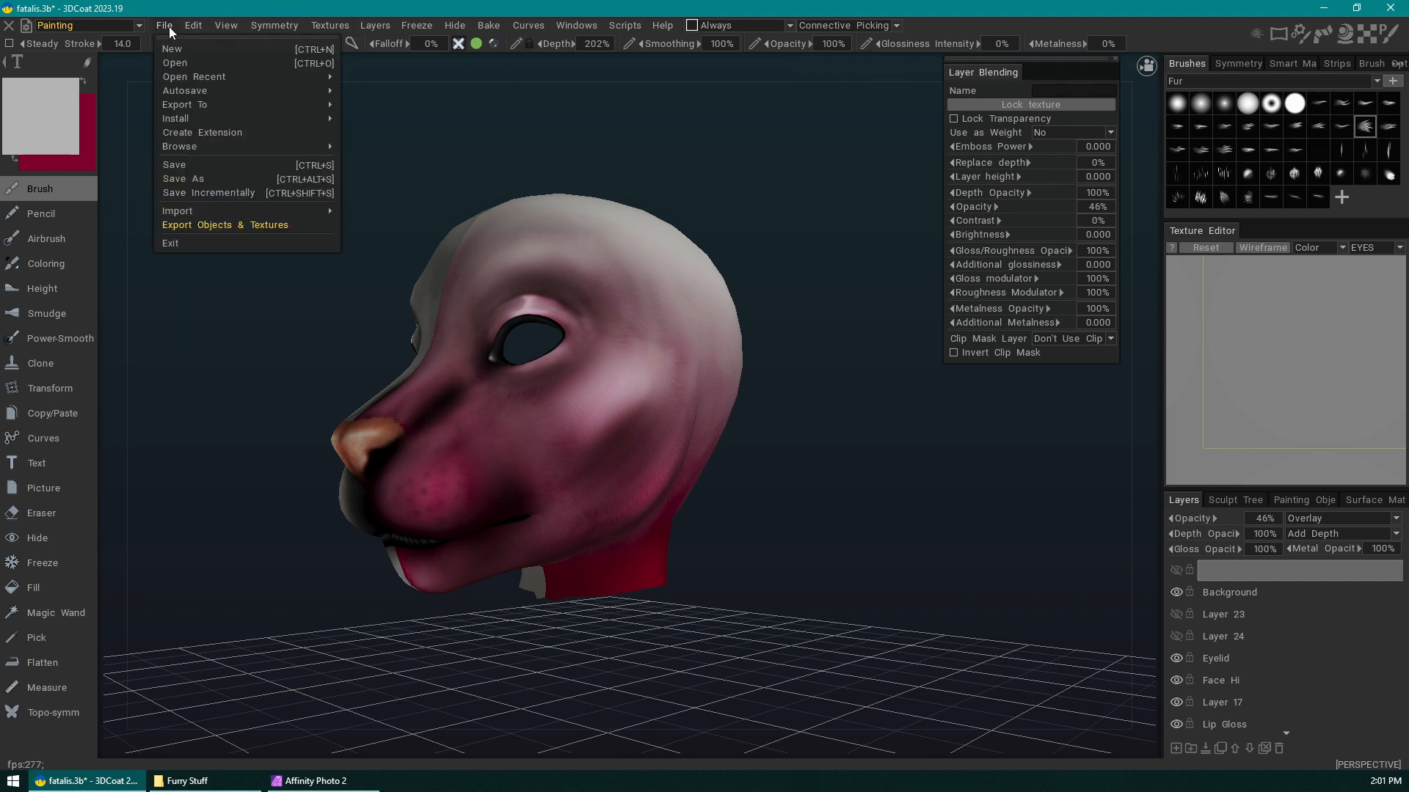
mouse_move(303, 213)
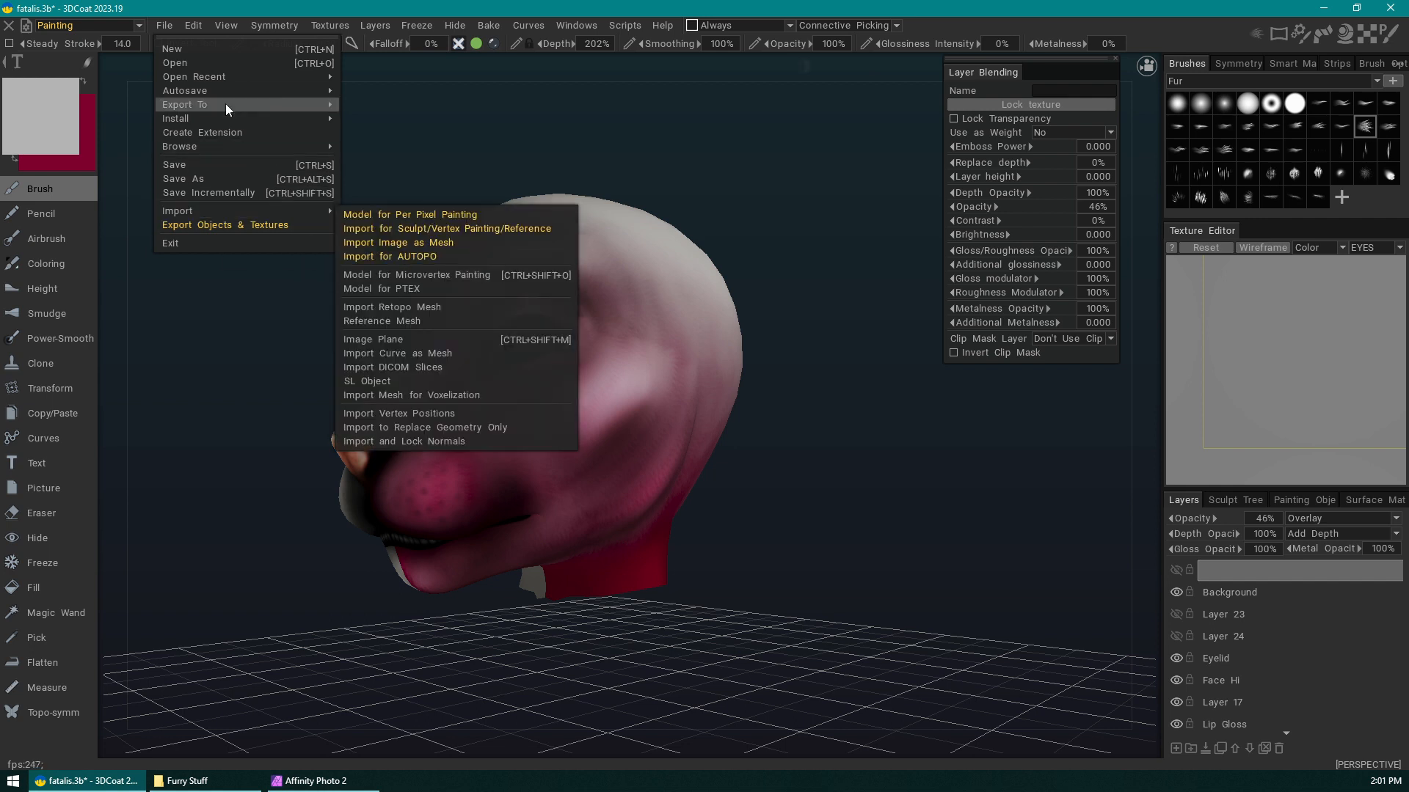
mouse_move(192, 117)
mouse_move(195, 25)
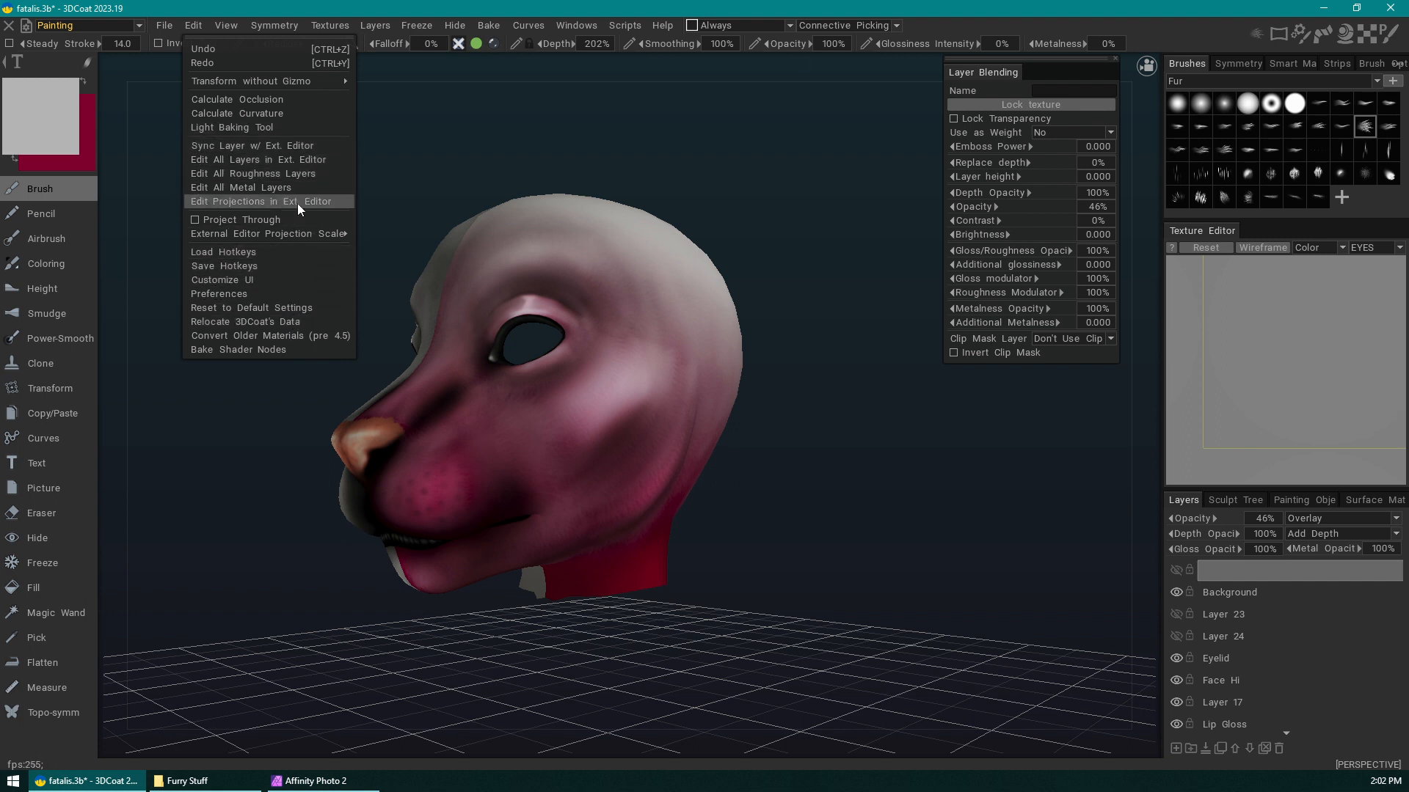
click(331, 157)
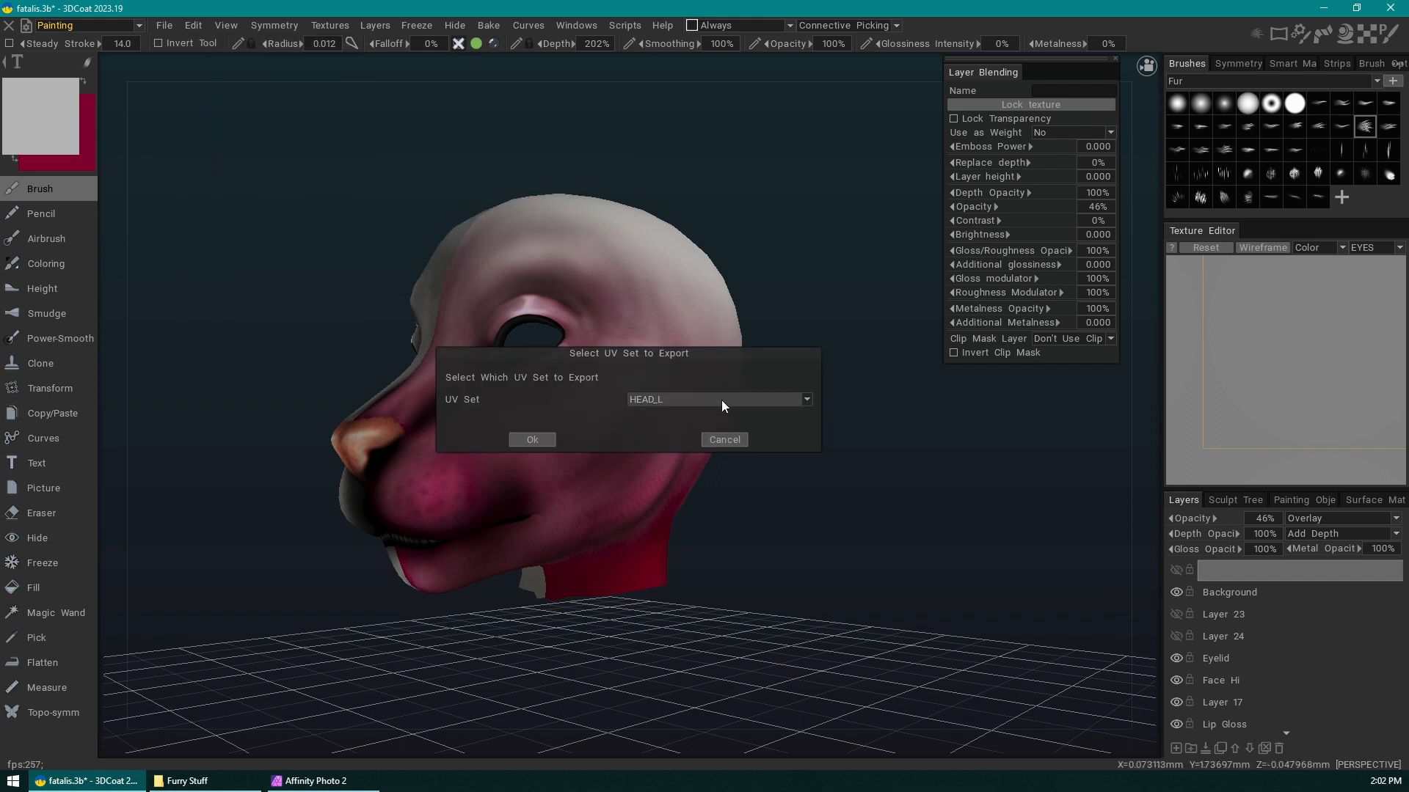
click(535, 440)
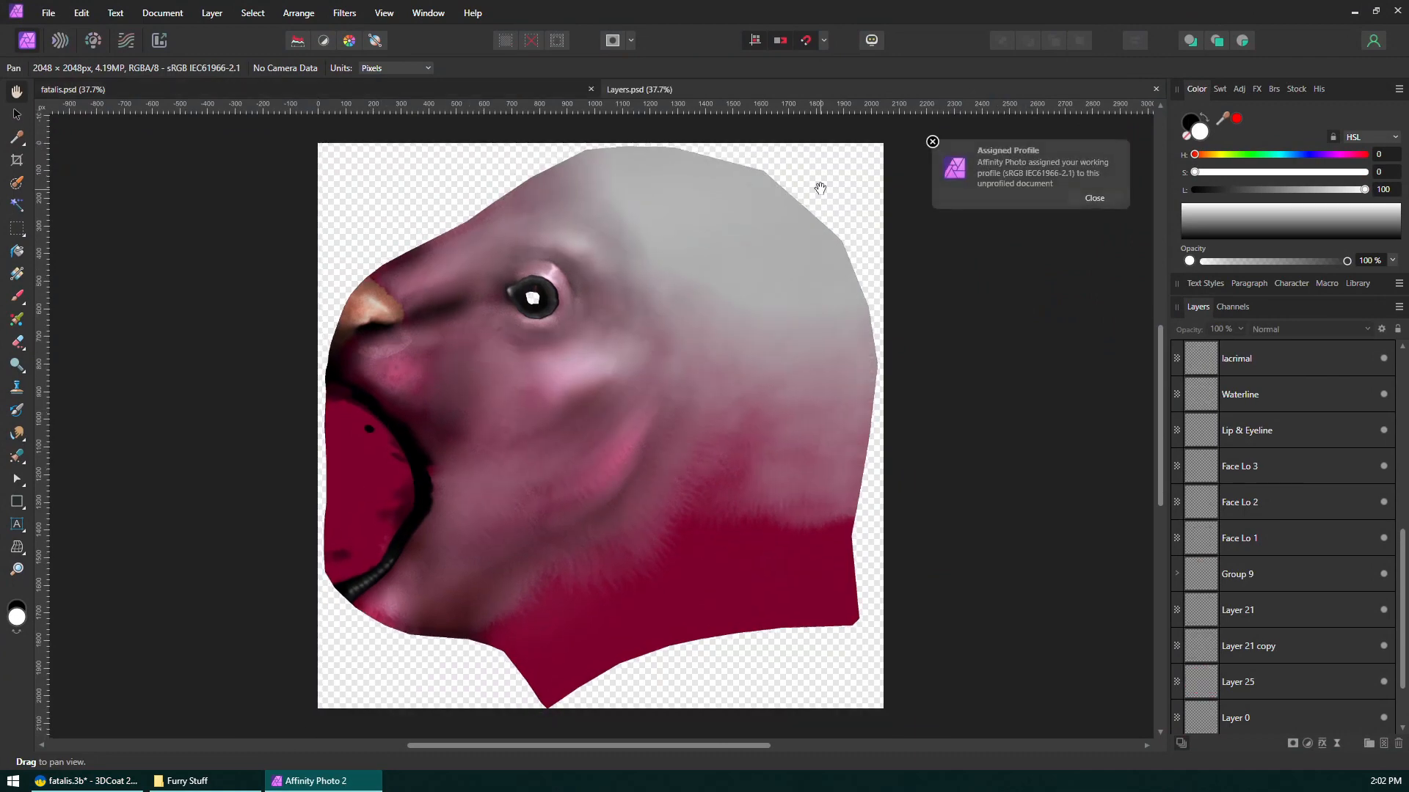
click(591, 89)
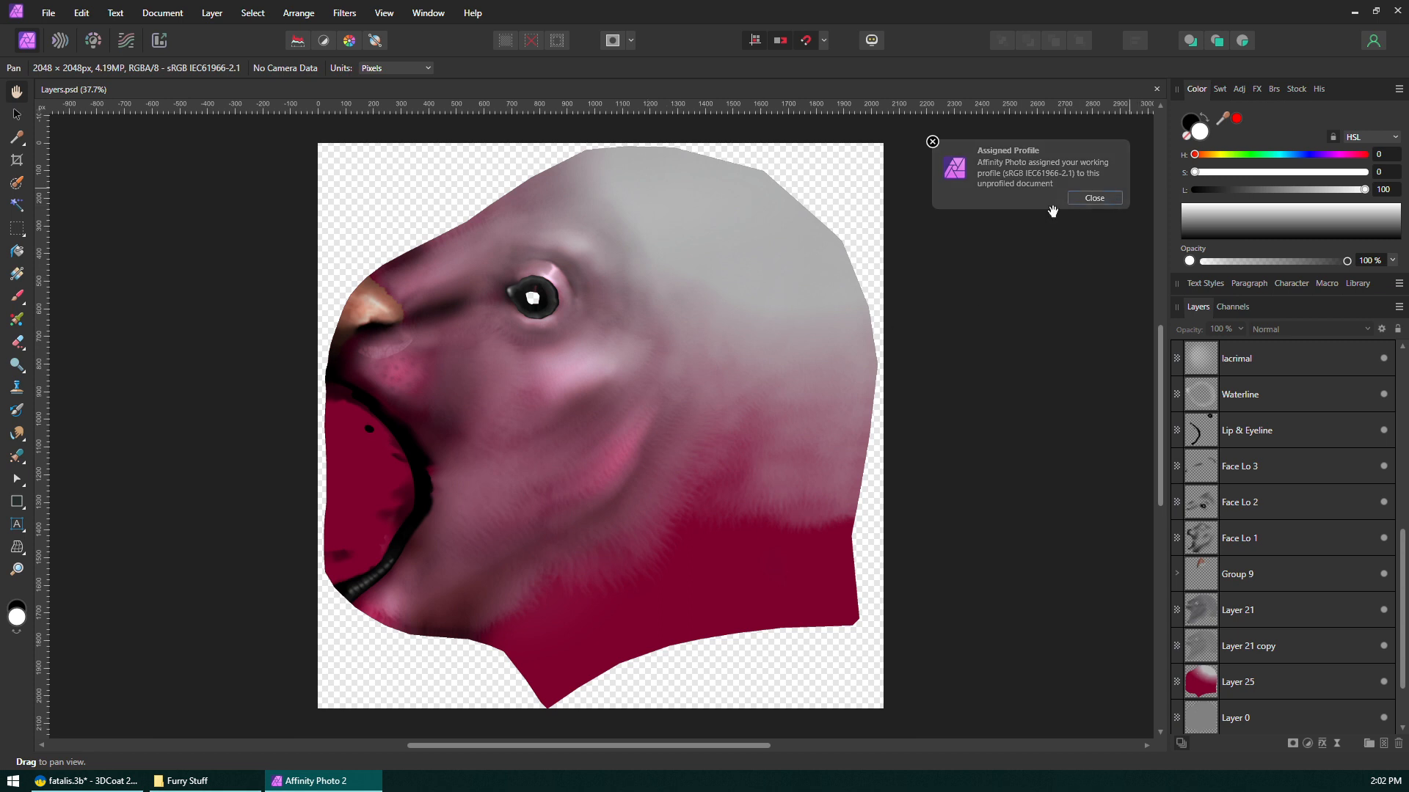
click(1094, 198)
- Paint a black heart outline with a curled tail on the back of the head in Layers.psd, redoing the first stroke
click(22, 297)
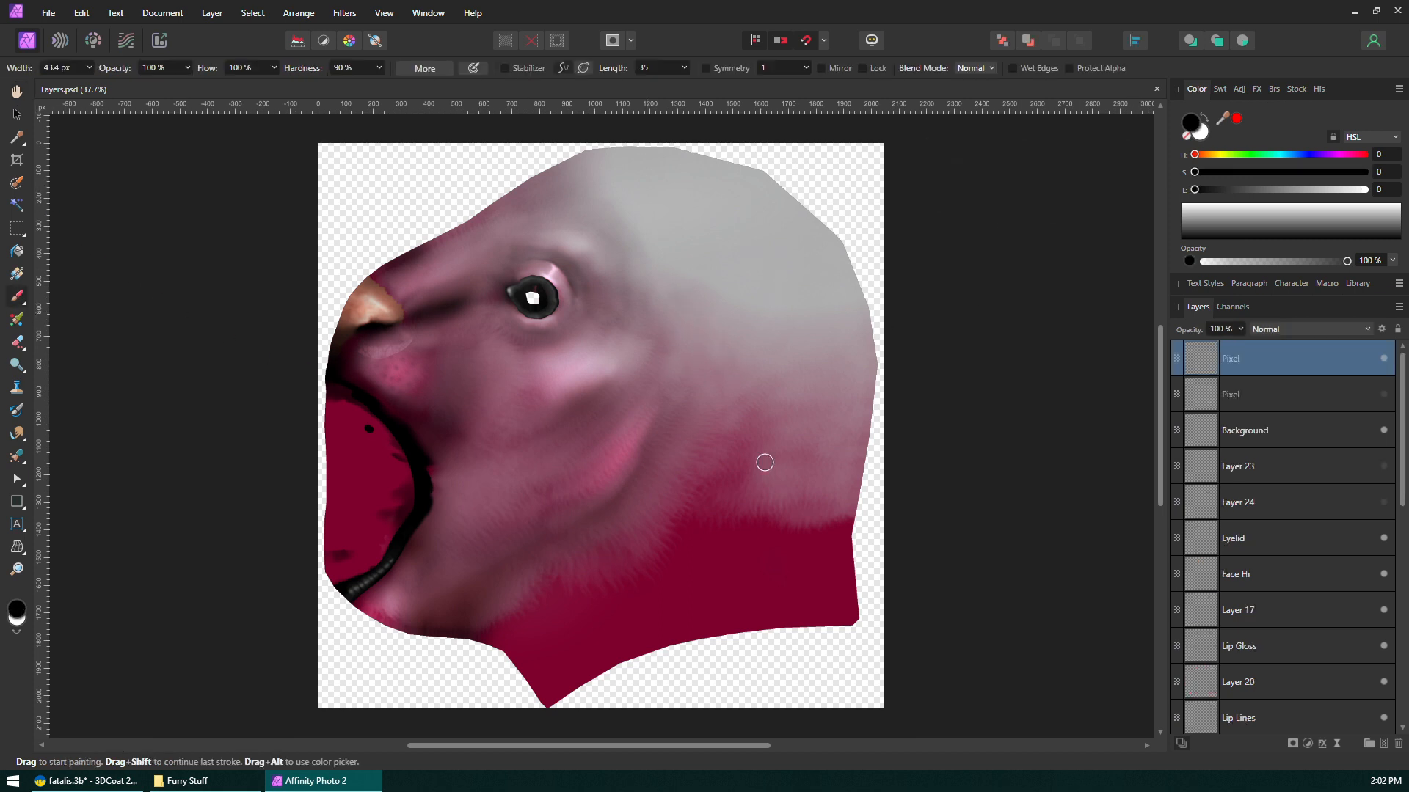
drag(689, 330, 781, 291)
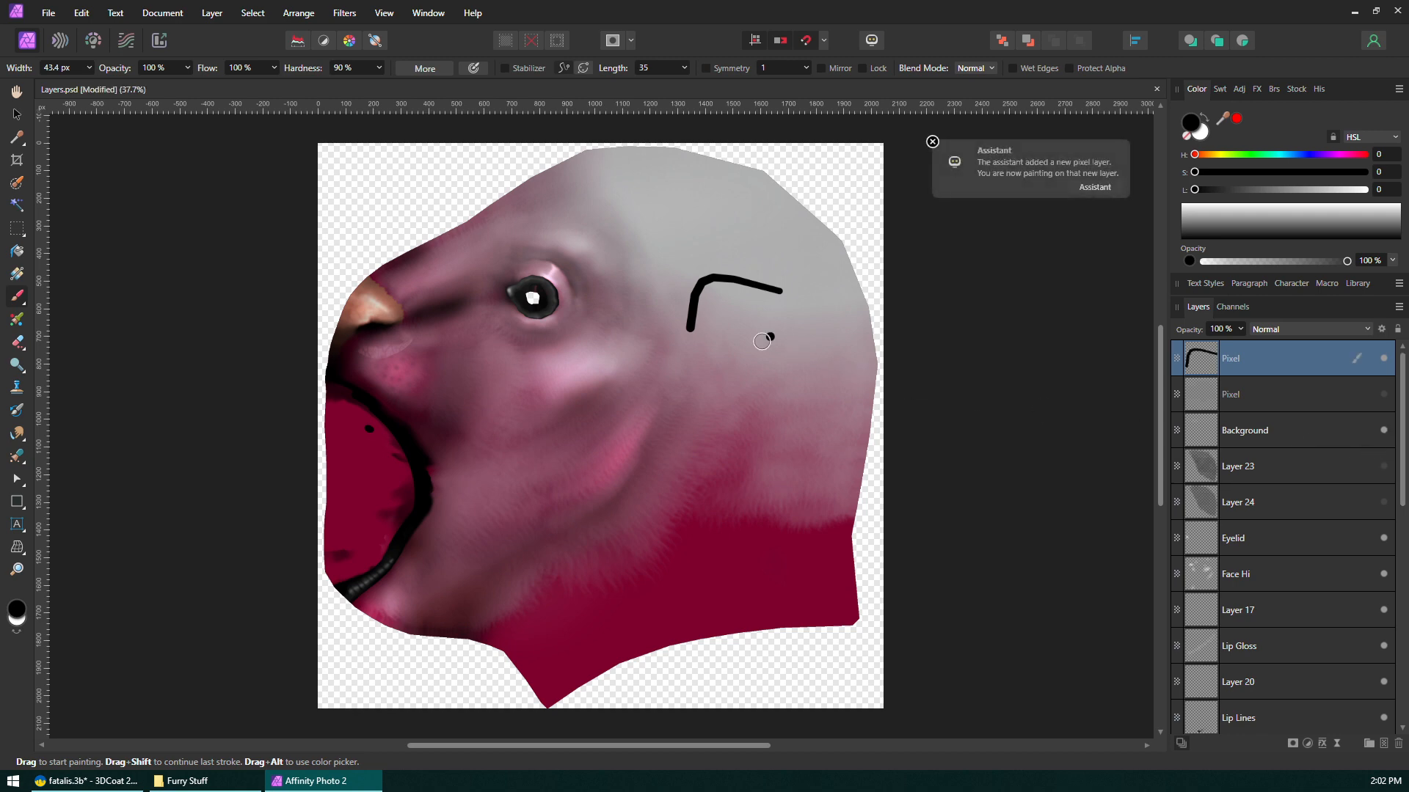
key(ctrl+z)
mouse_move(690, 331)
mouse_down()
mouse_move(693, 461)
mouse_move(676, 322)
mouse_move(621, 326)
mouse_move(693, 413)
mouse_up()
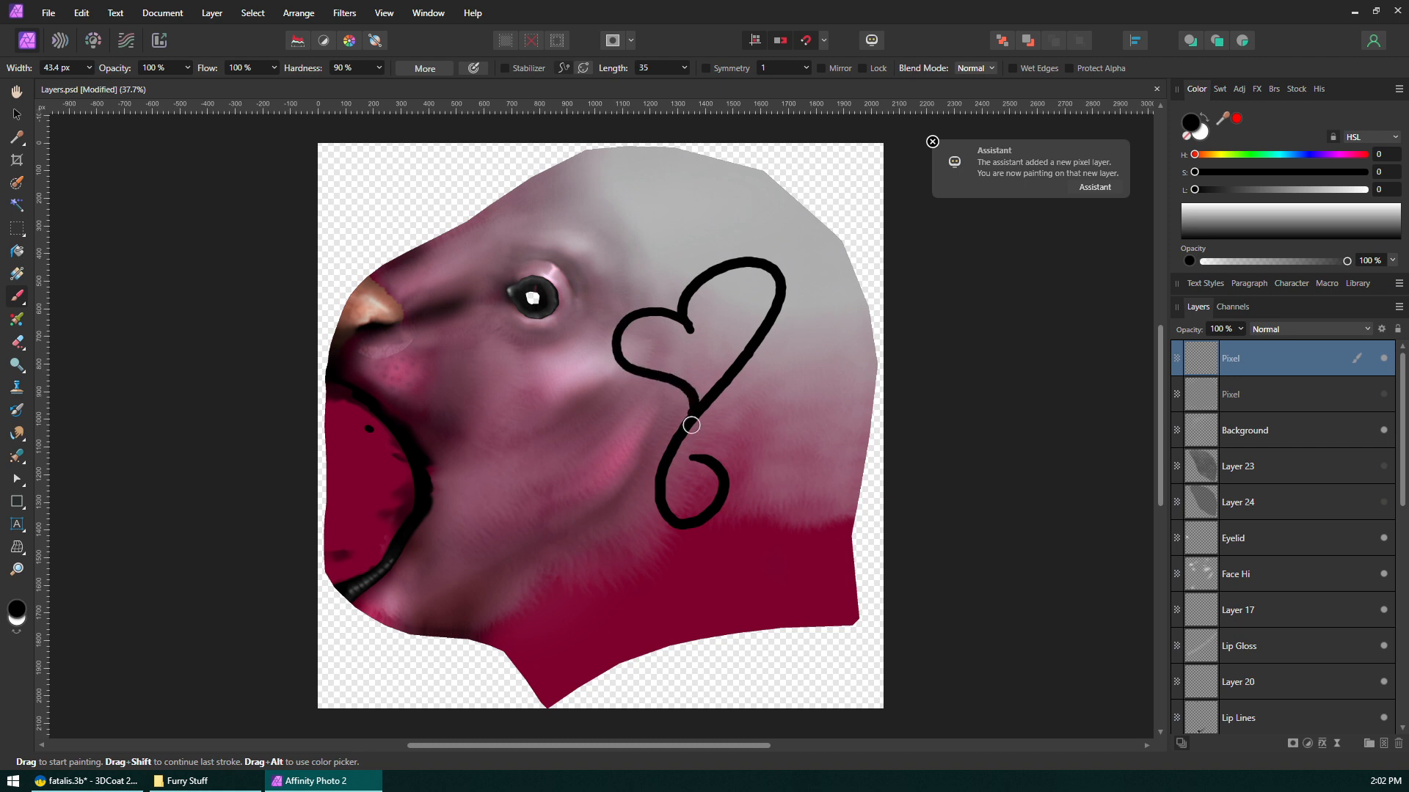
- Delete the empty Overlay pixel layer and rename the layer holding the drawing to heart
click(1318, 404)
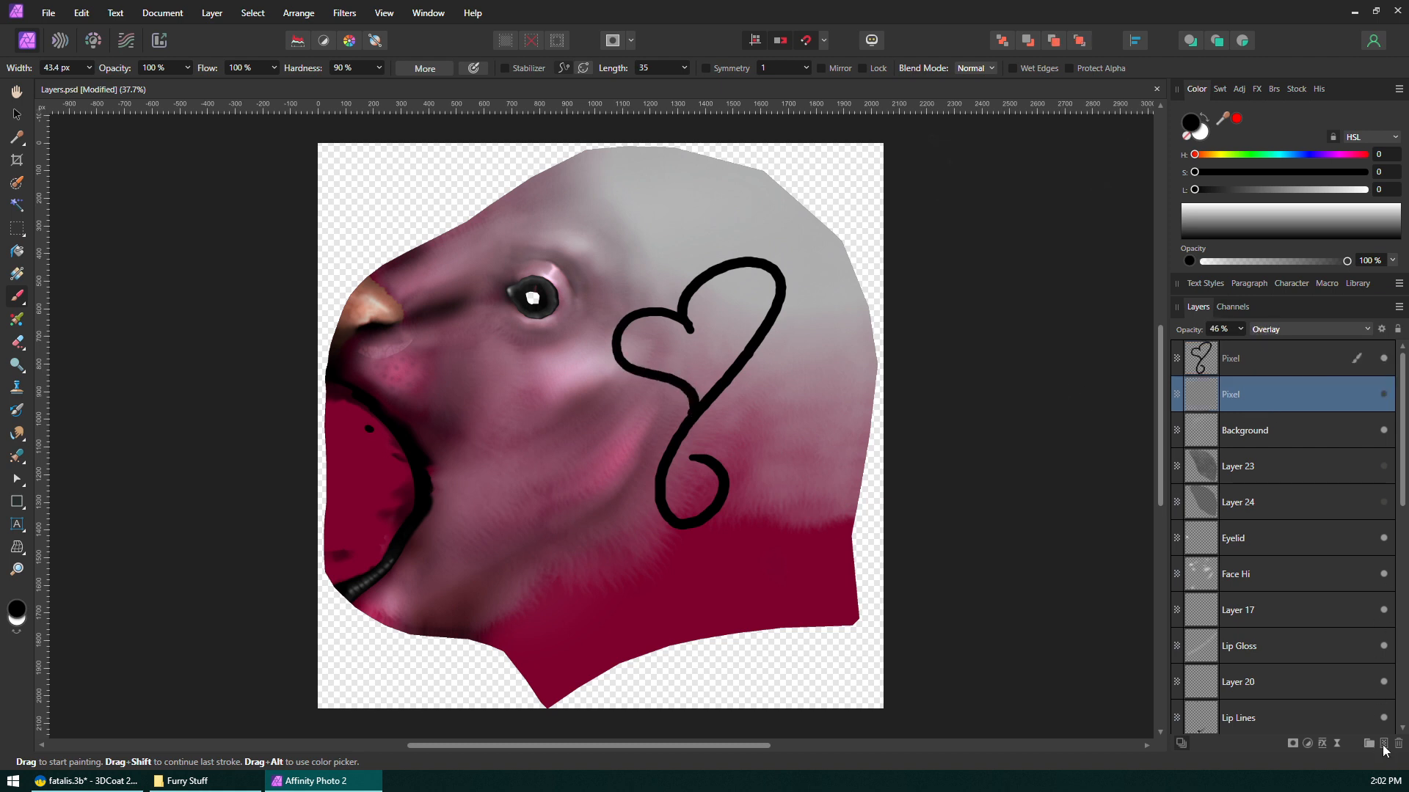
click(1399, 743)
double_click(1233, 358)
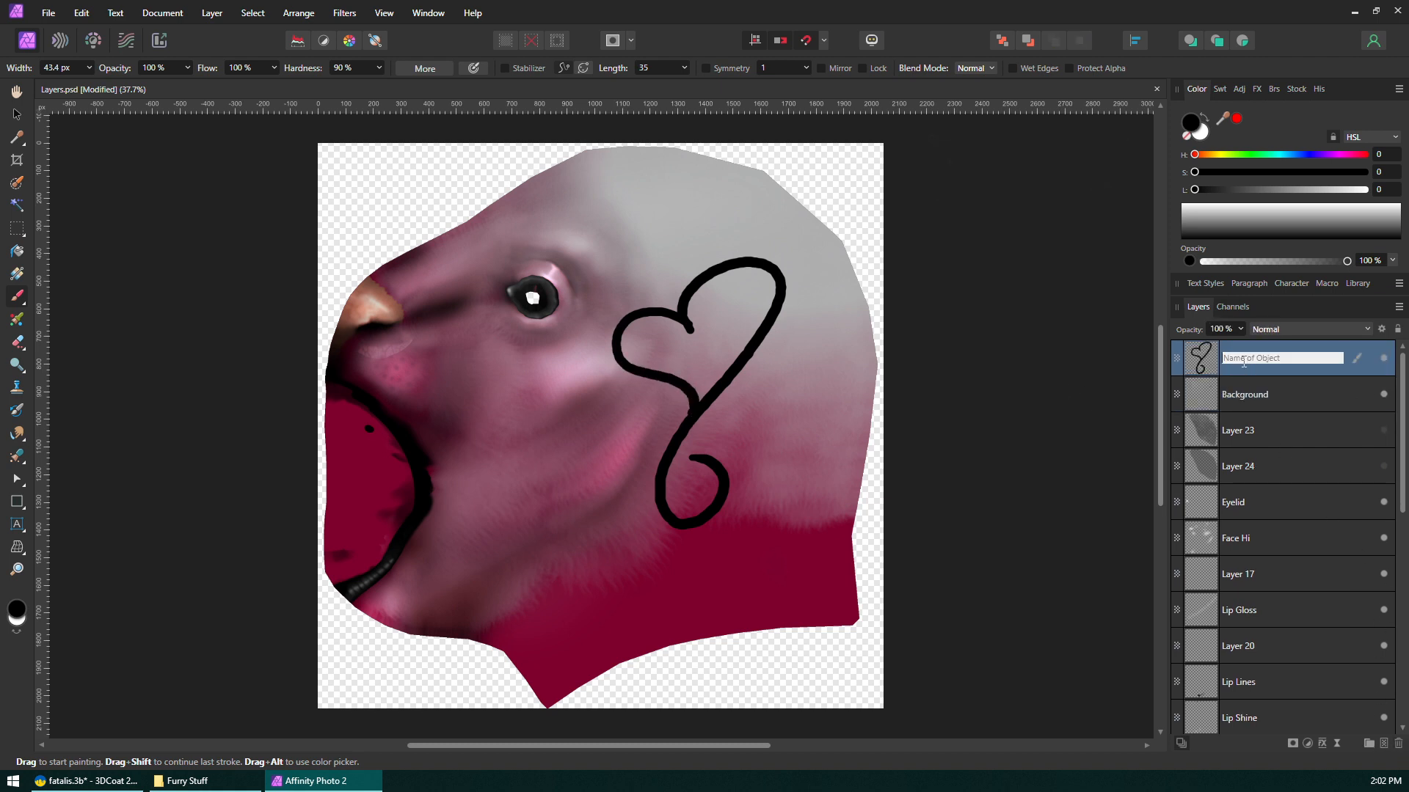
text(heart)
key(Return)
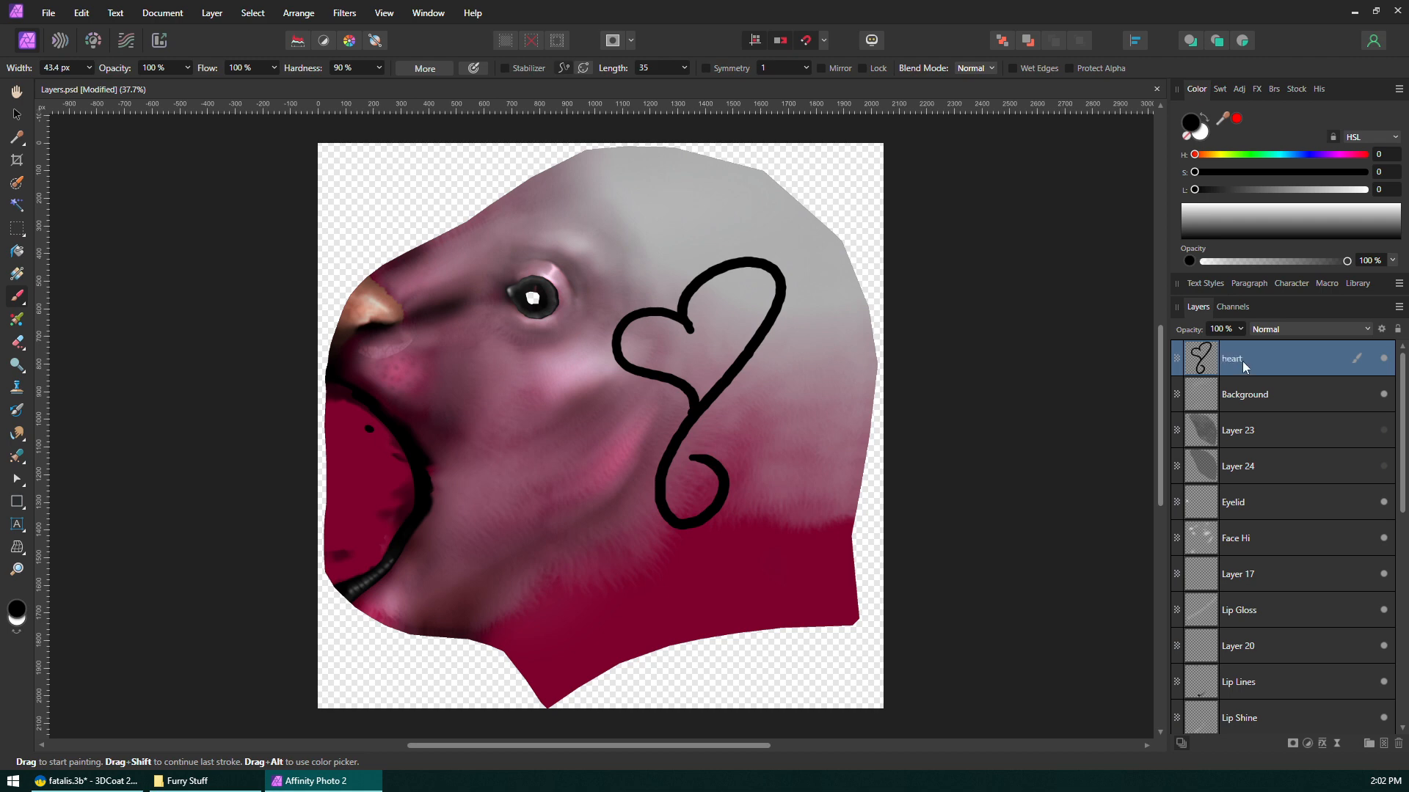
- Save the edited layers back to the PSD and switch to 3DCoat to load the heart layer onto the head
click(745, 548)
click(518, 425)
click(120, 776)
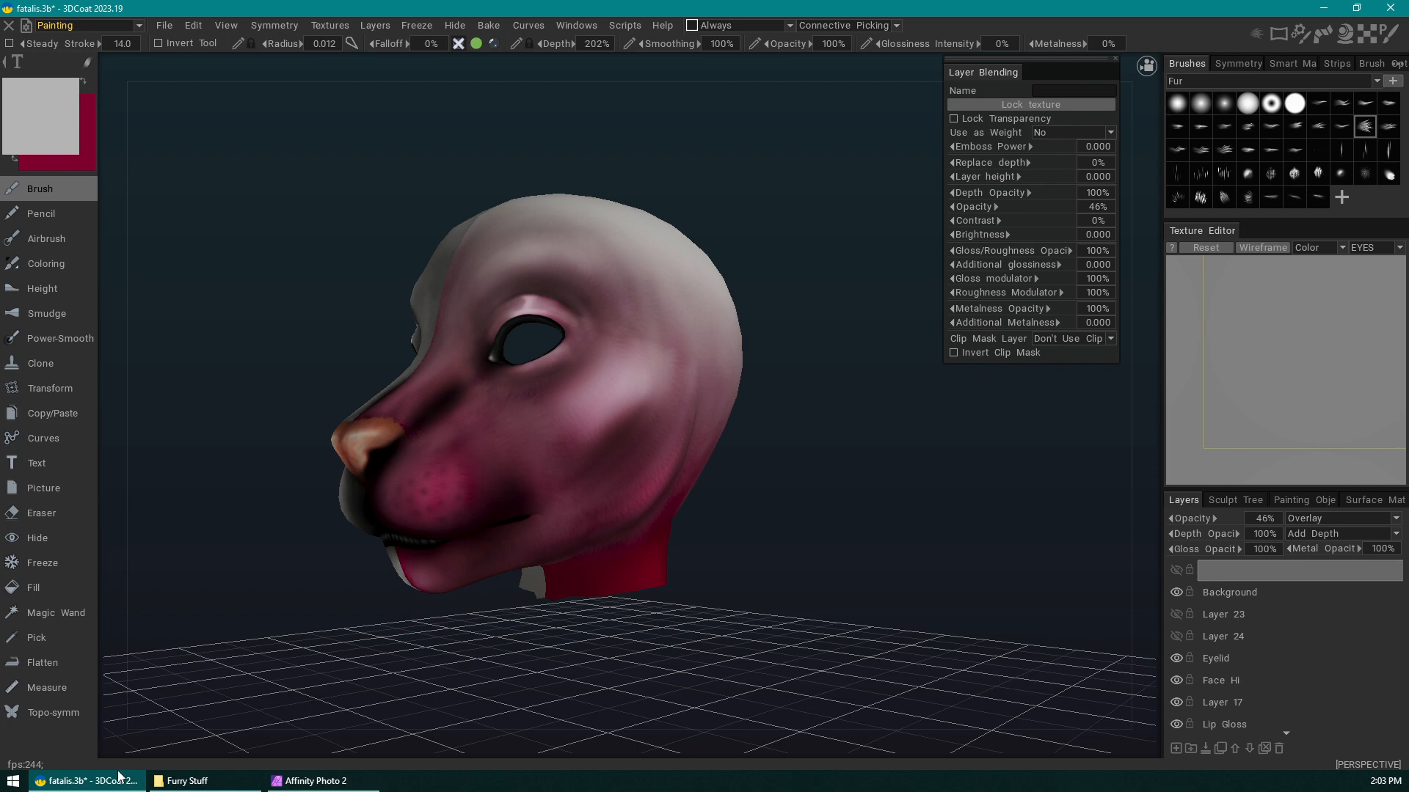
drag(848, 543, 926, 491)
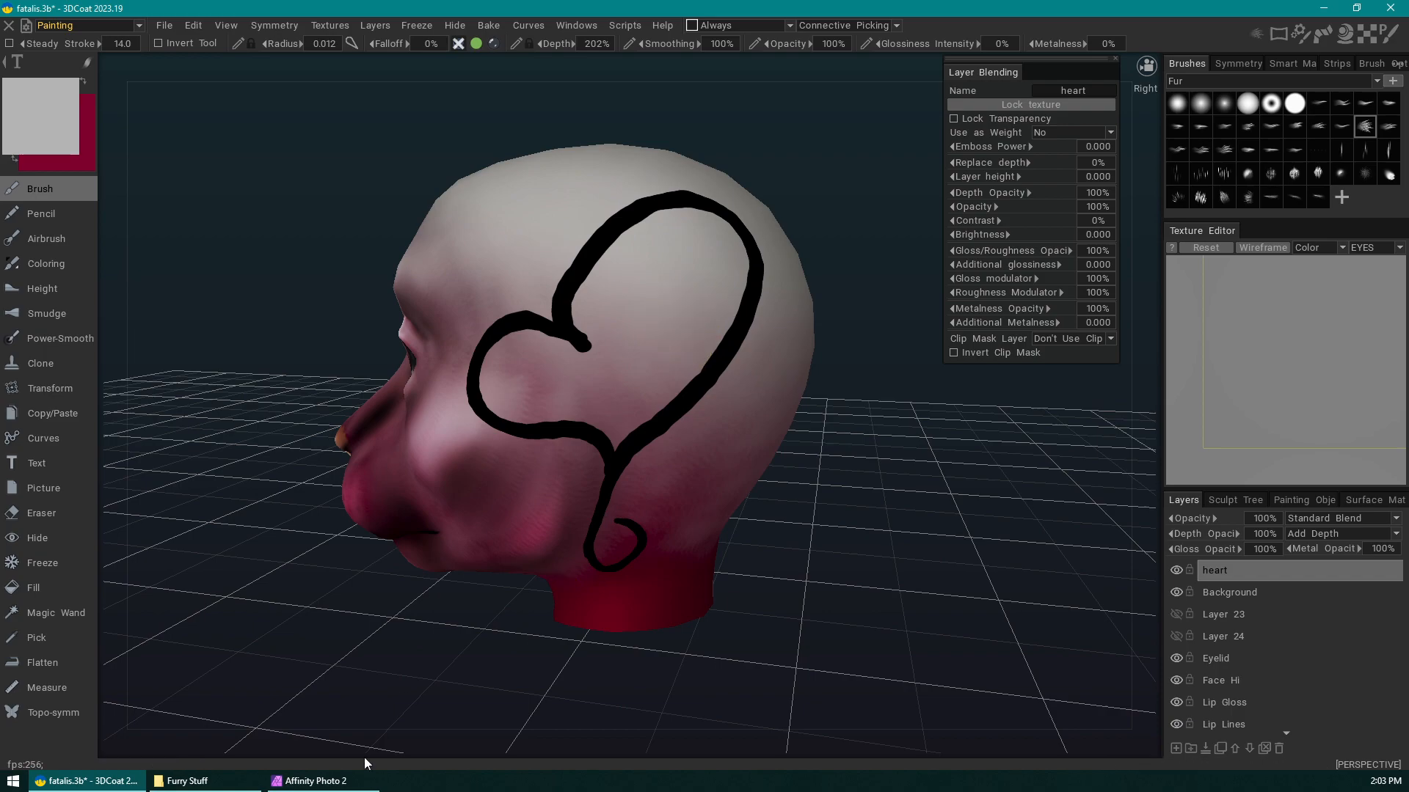
- Close Layers.psd in Affinity Photo without saving further changes and return to 3DCoat
click(311, 781)
click(1157, 89)
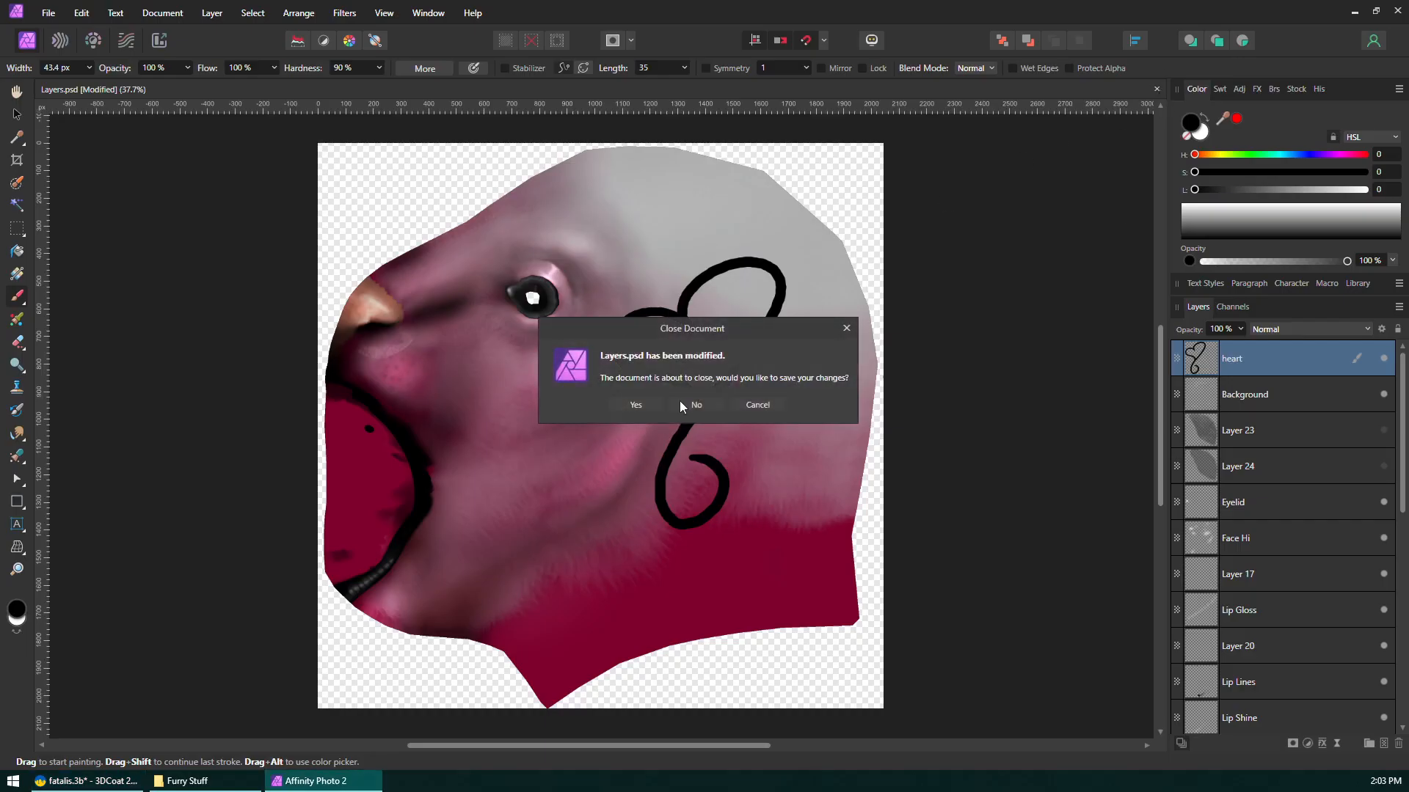
click(691, 405)
click(1347, 16)
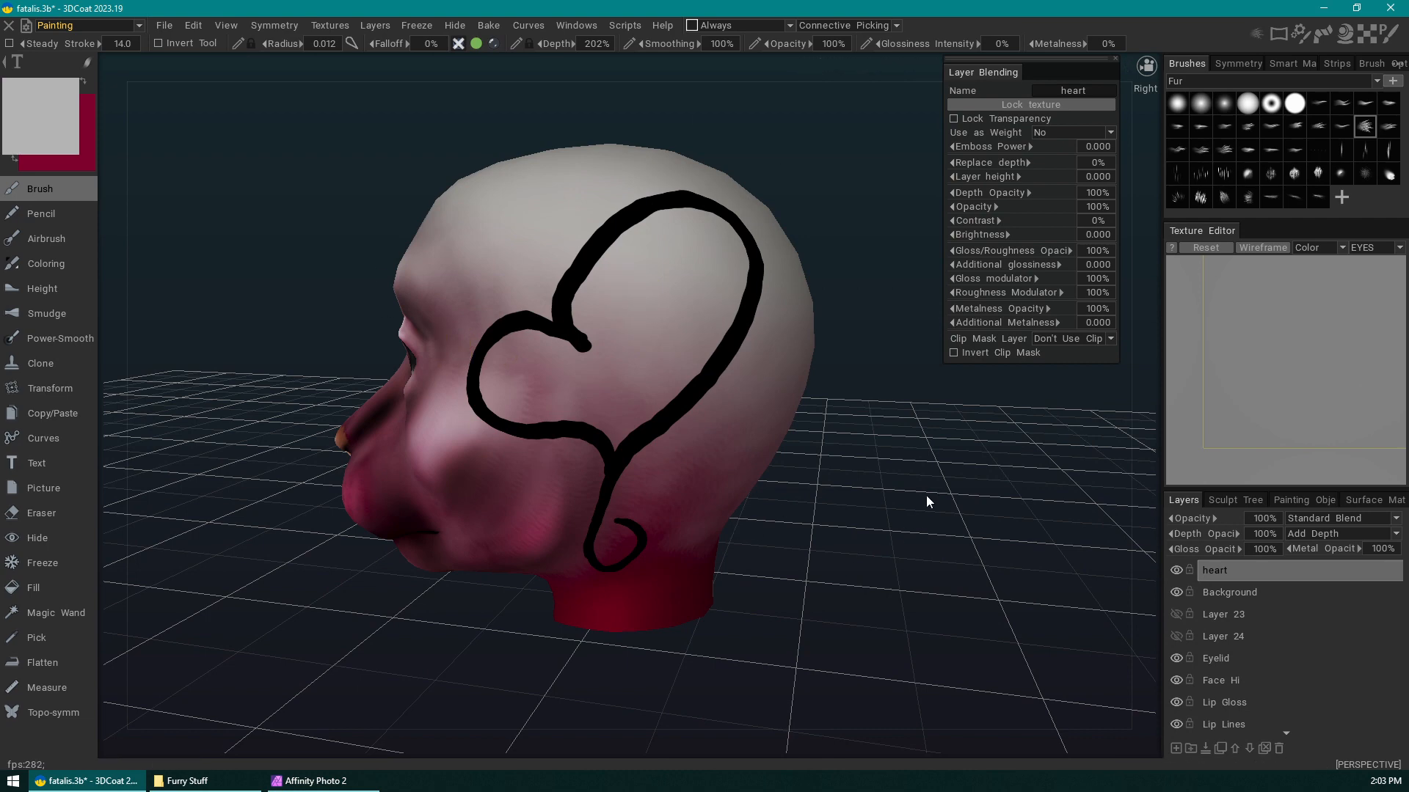
- Examine the heart drawing on the head from the front, side and back
drag(926, 495, 983, 471)
mouse_move(222, 310)
mouse_down()
mouse_move(331, 361)
mouse_move(808, 467)
mouse_move(799, 421)
mouse_up()
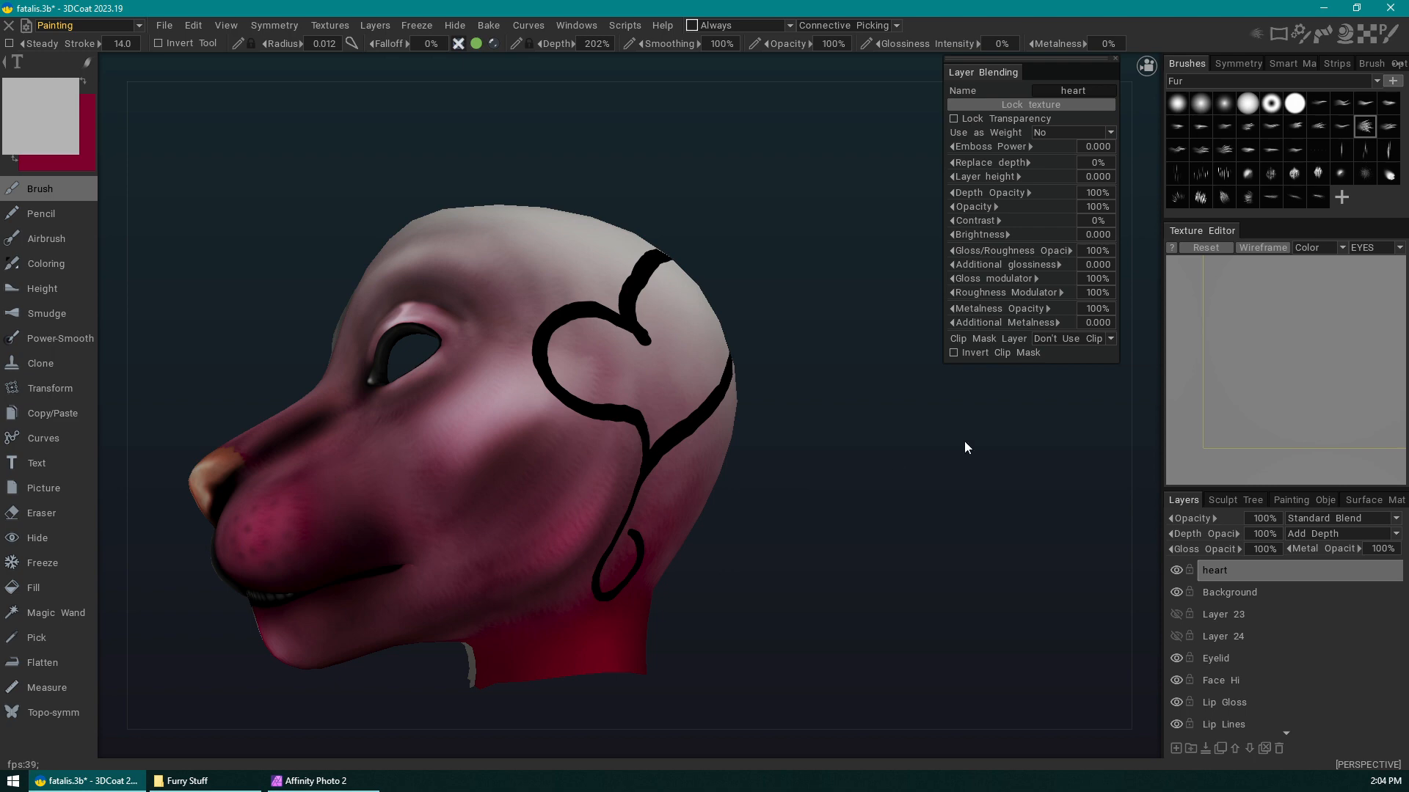
drag(964, 441, 848, 497)
middle_drag(848, 498, 903, 465)
drag(903, 470, 862, 516)
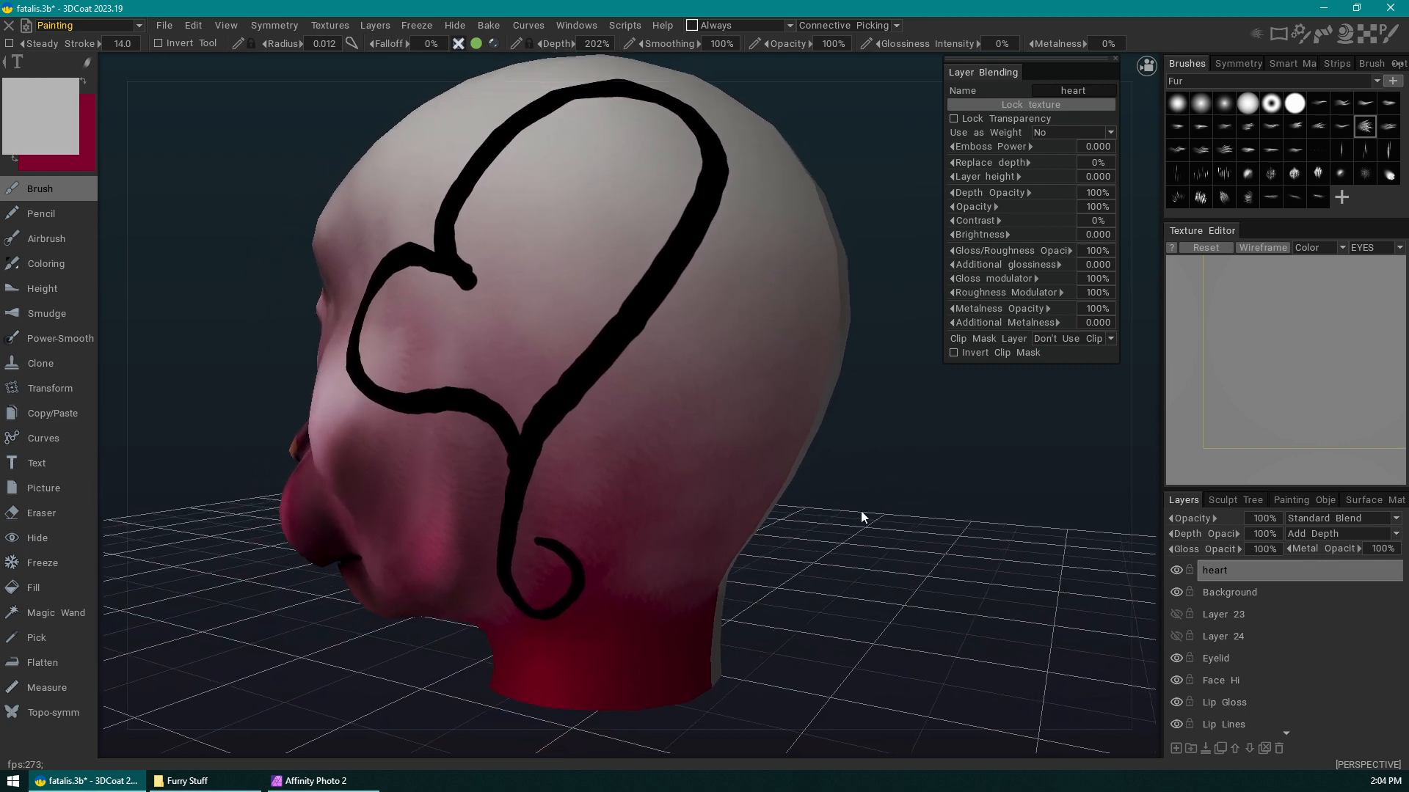
right_drag(849, 518, 739, 553)
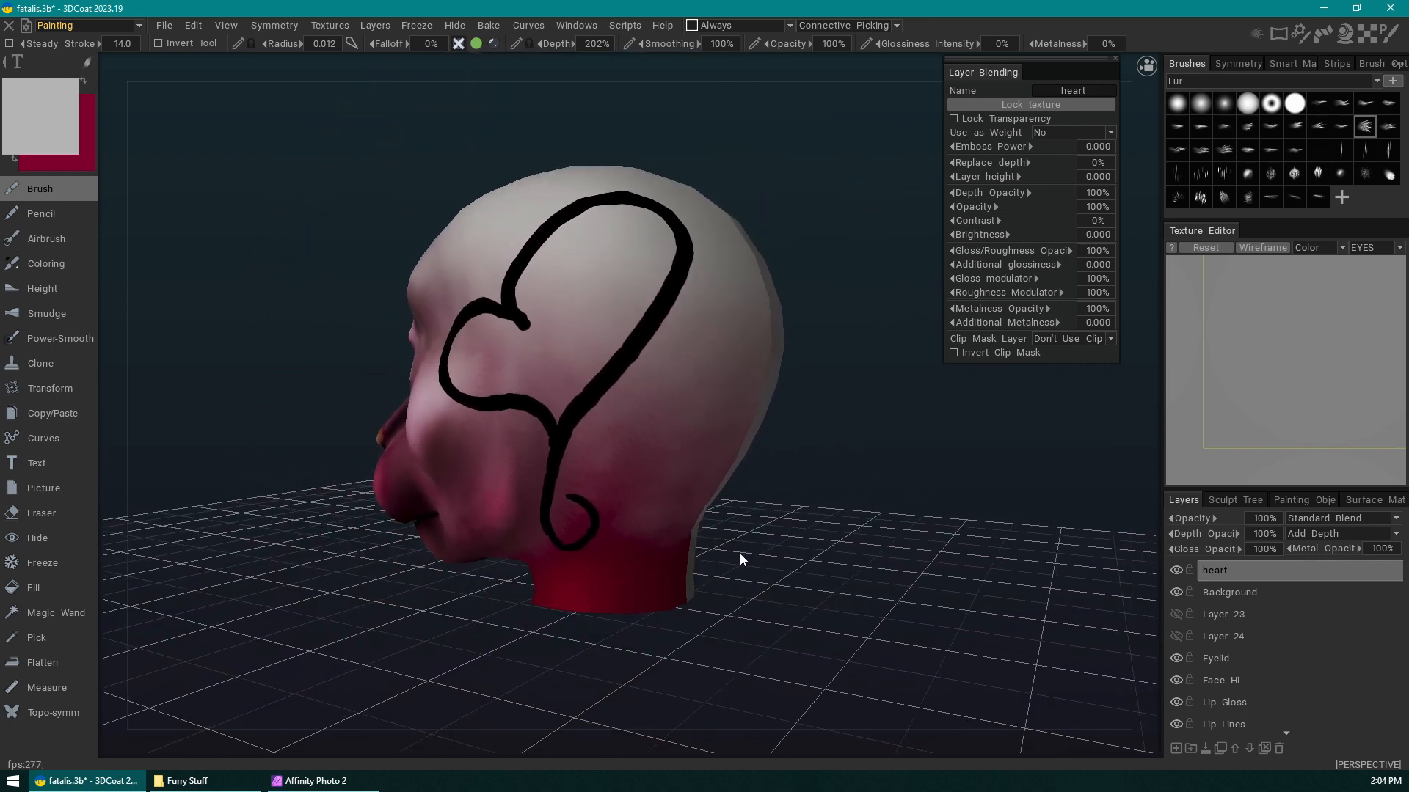
drag(816, 481, 891, 450)
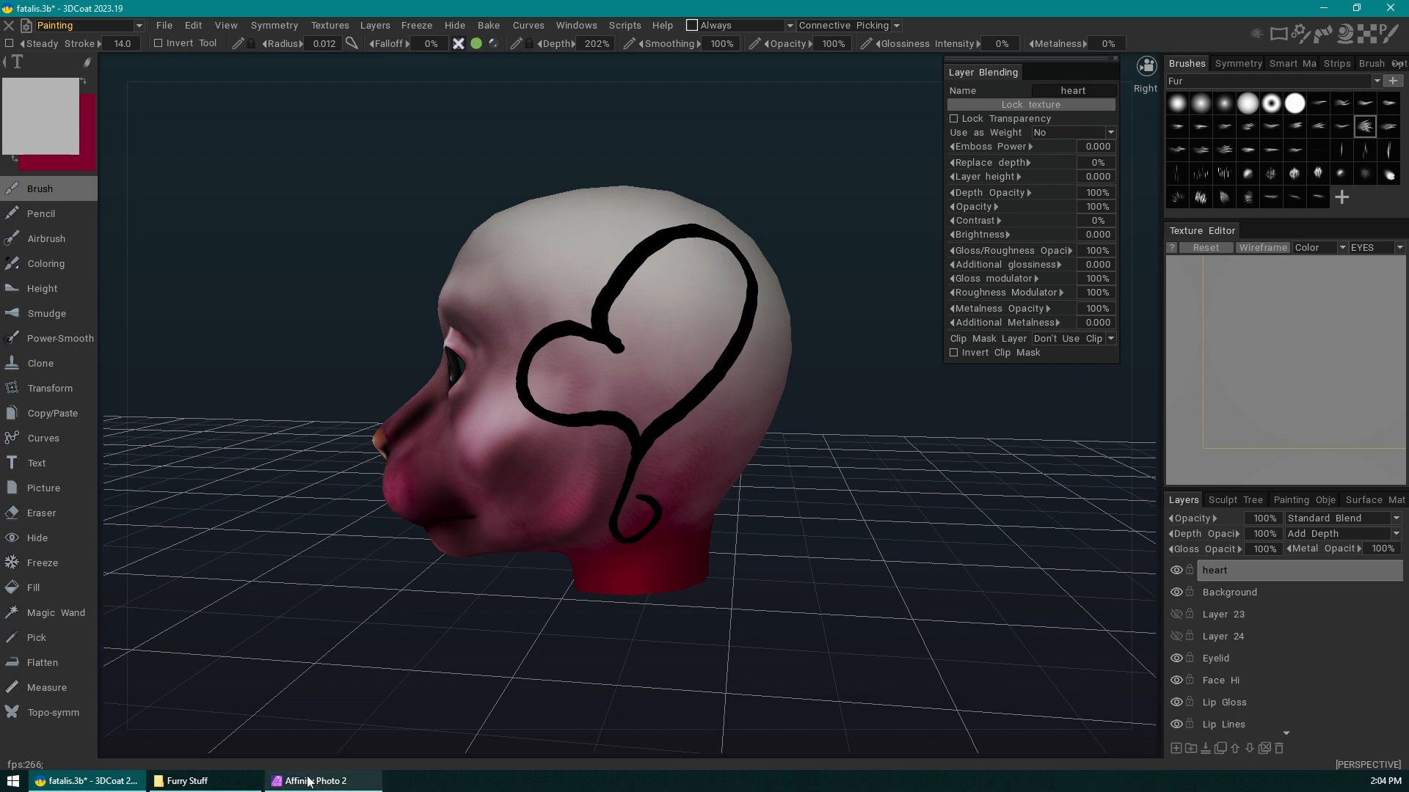
mouse_move(148, 781)
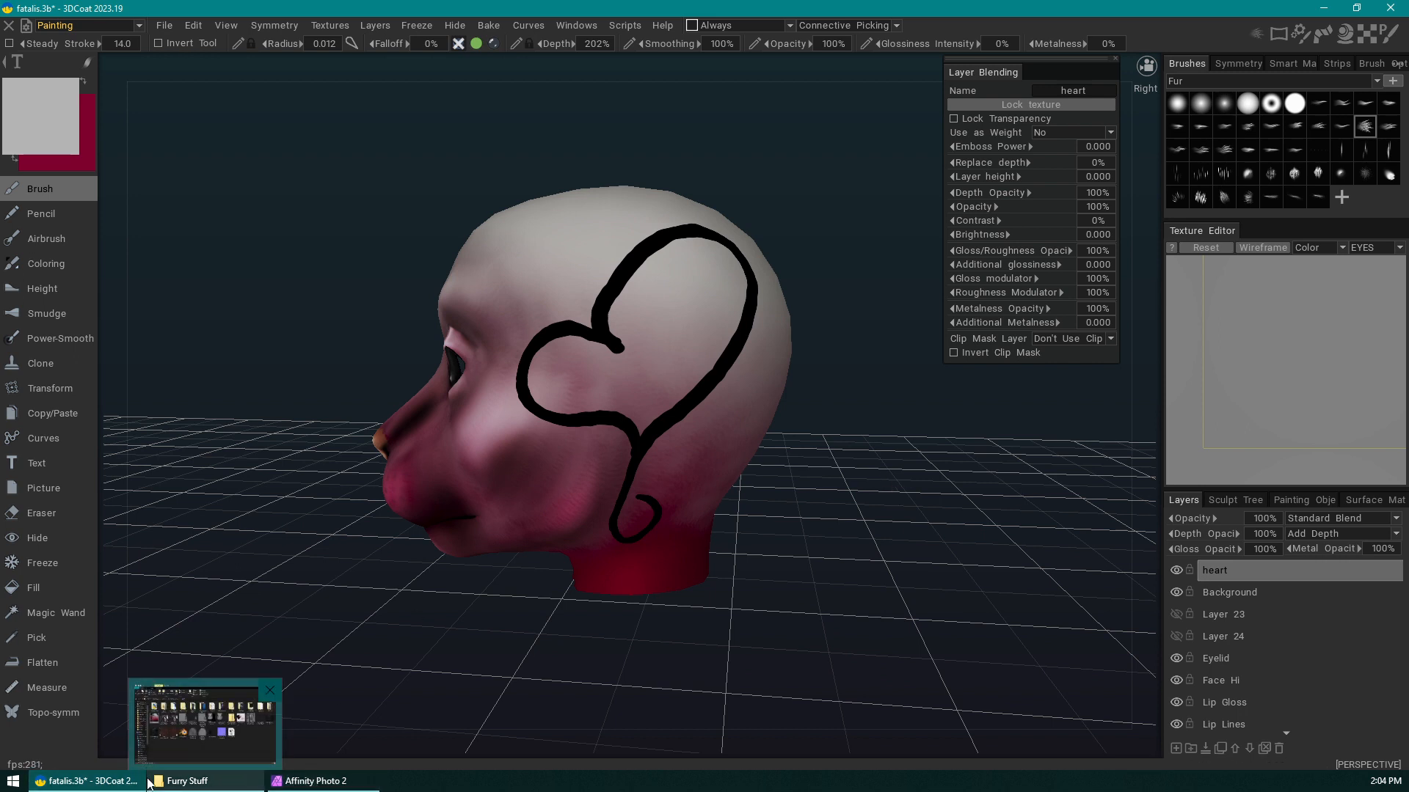